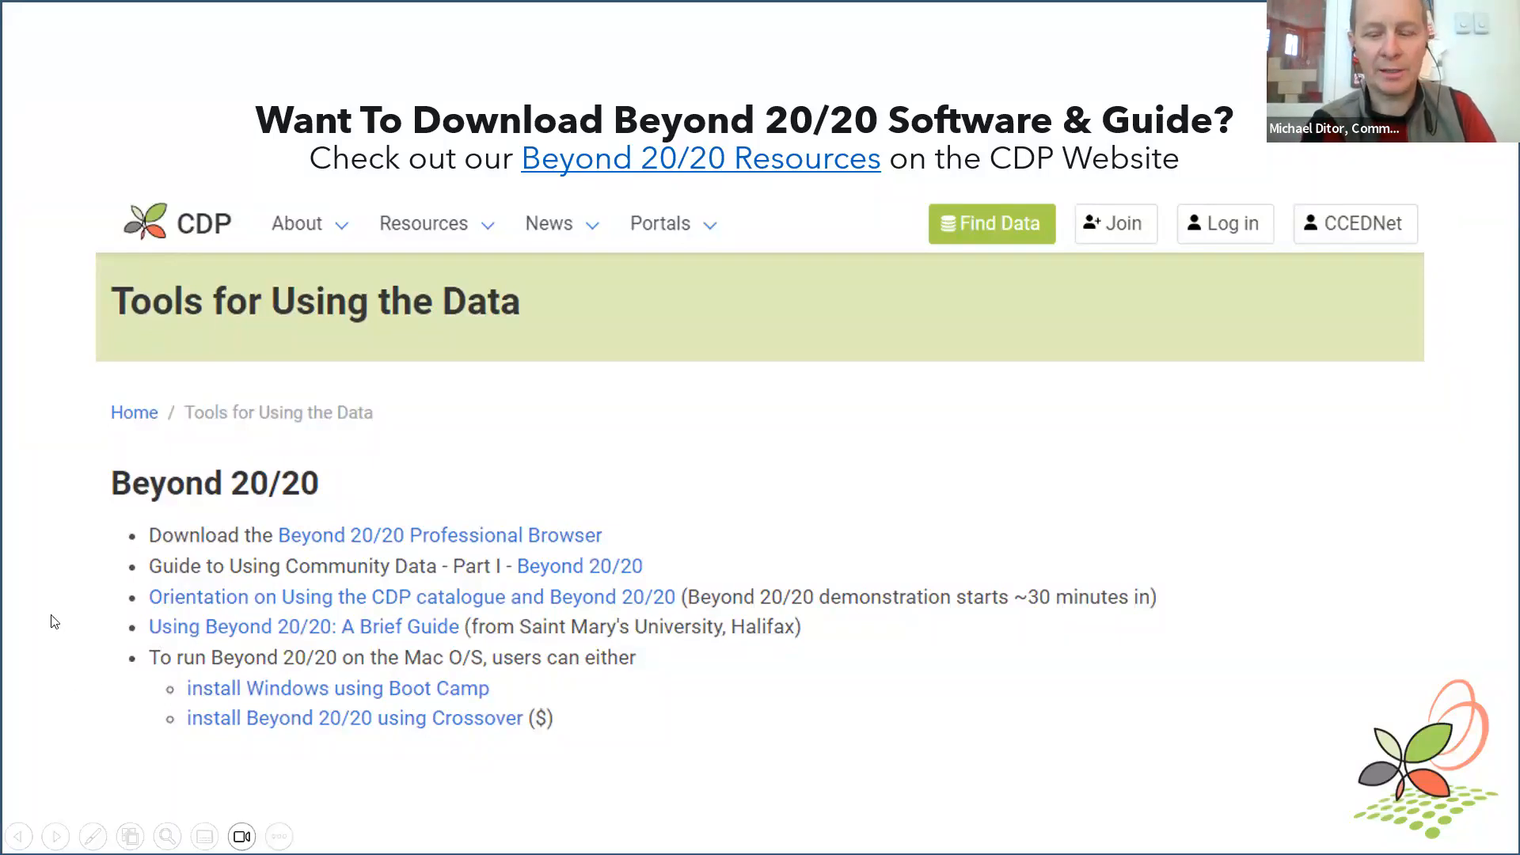
Step: Advance through the remaining presentation slides and end the slide show
{"action": "key", "text": "Right"}
{"action": "key", "text": "Right"}
{"action": "key", "text": "Right"}
{"action": "key", "text": "Right"}
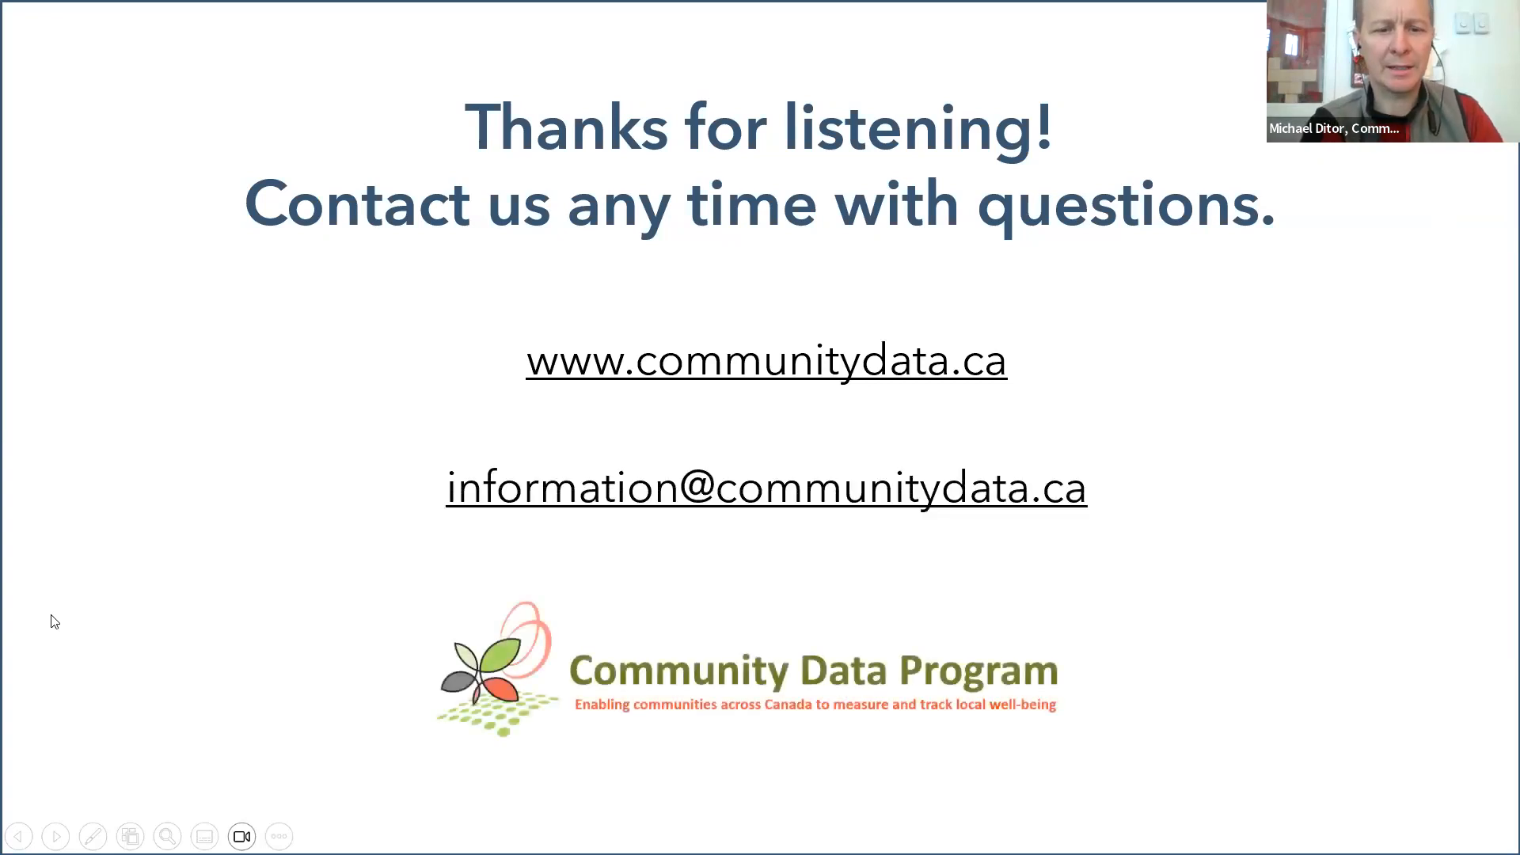
{"action": "key", "text": "Right"}
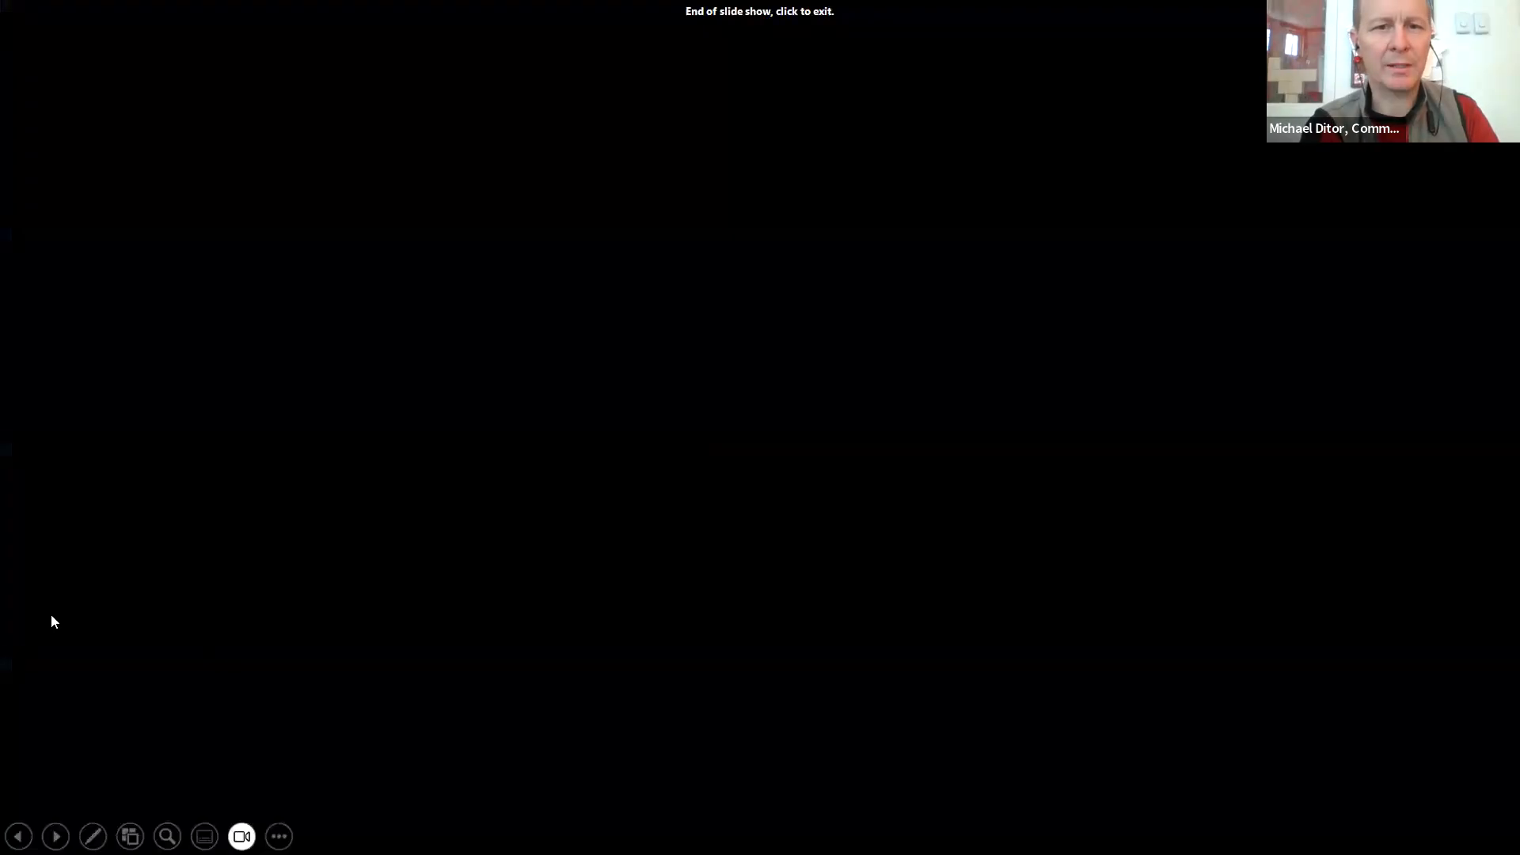
{"action": "left_click", "coordinate": [51, 621]}
Step: Switch to the File Explorer window showing the Que-ON folder
{"action": "key", "text": "alt+Tab"}
{"action": "key", "text": "alt+Tab"}
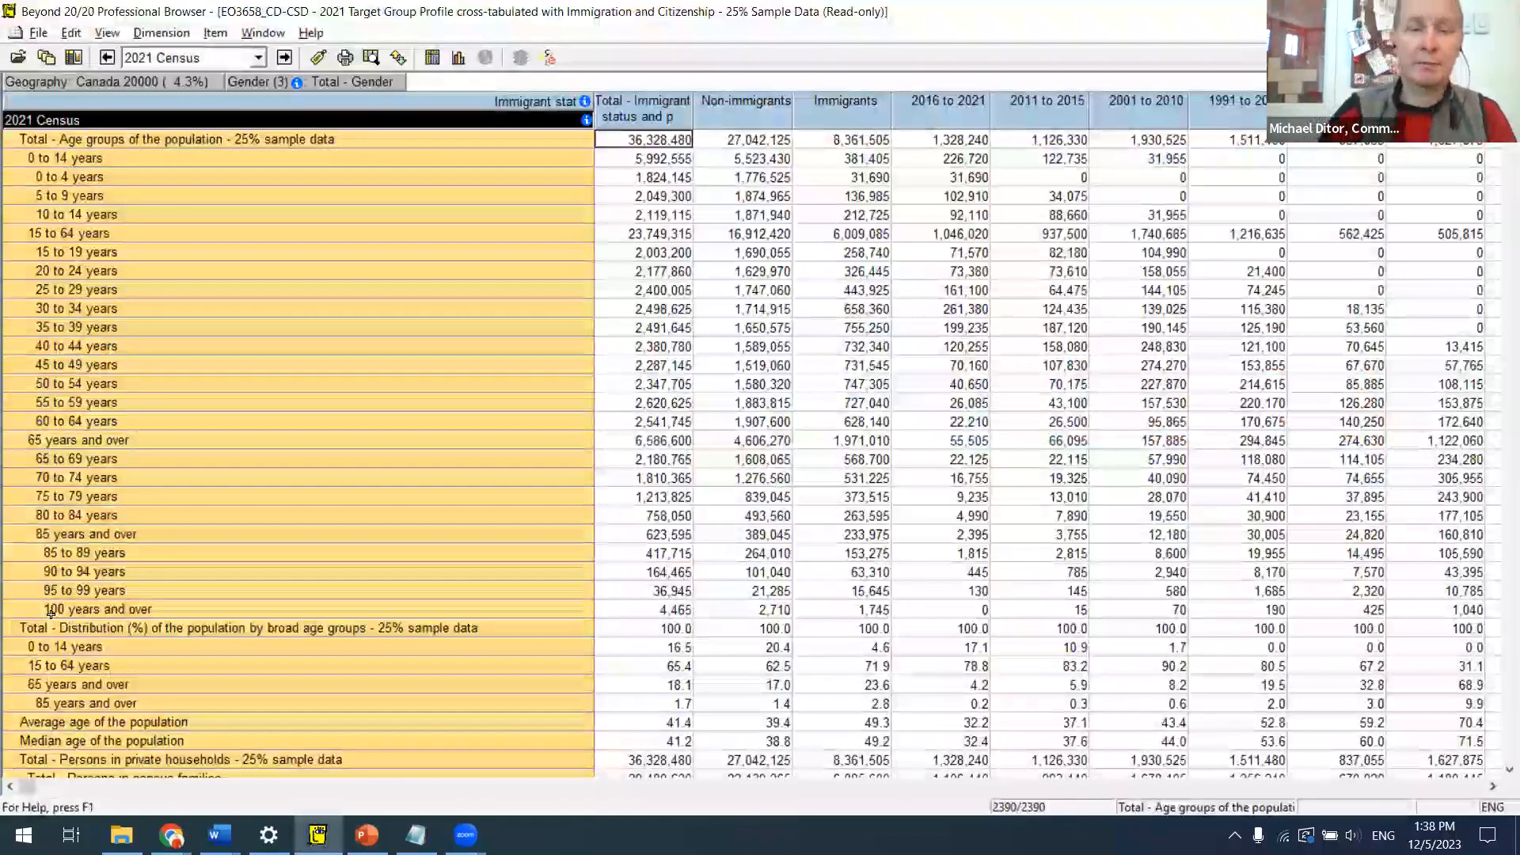
{"action": "key", "text": "alt+Tab"}
{"action": "key", "text": "alt+Tab"}
{"action": "key", "text": "alt+Tab"}
{"action": "key", "text": "alt+Tab"}
{"action": "key", "text": "alt+Tab"}
{"action": "key", "text": "alt+Tab"}
{"action": "key", "text": "alt+Tab"}
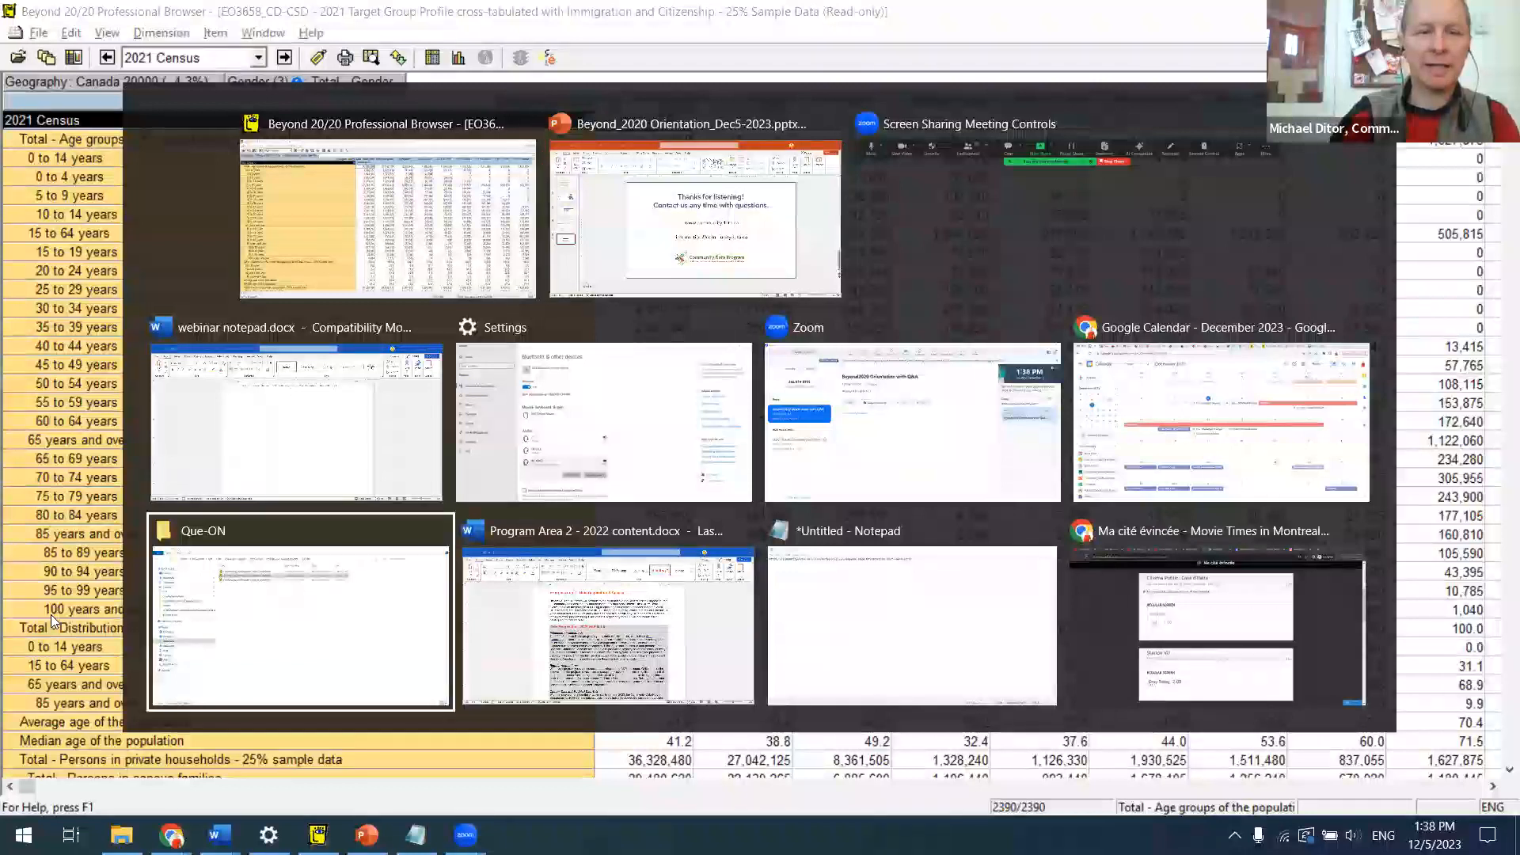
{"action": "key", "text": "Down"}
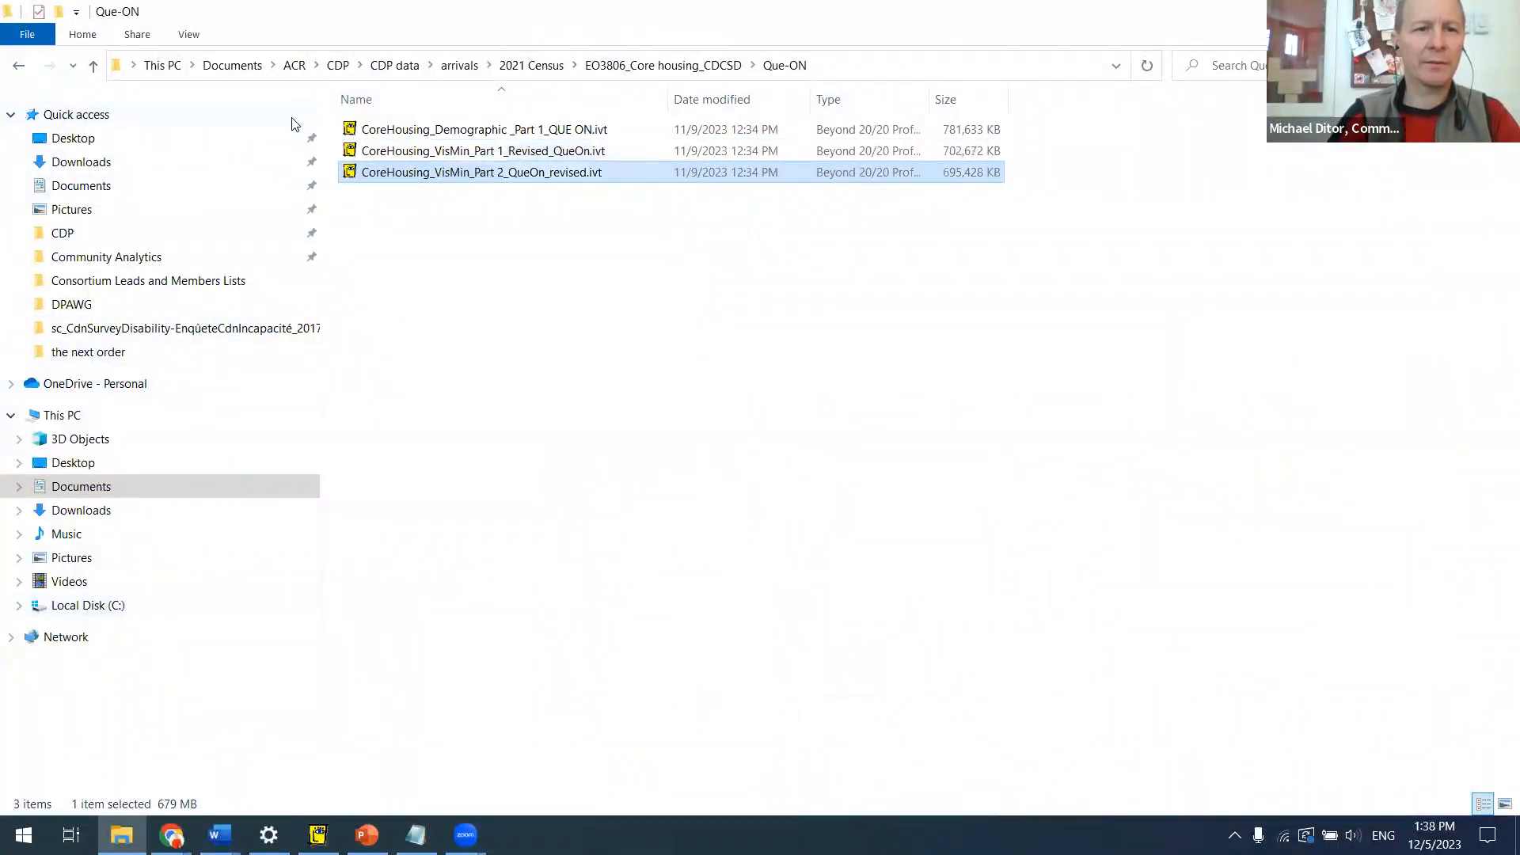
{"action": "key", "text": "Return"}
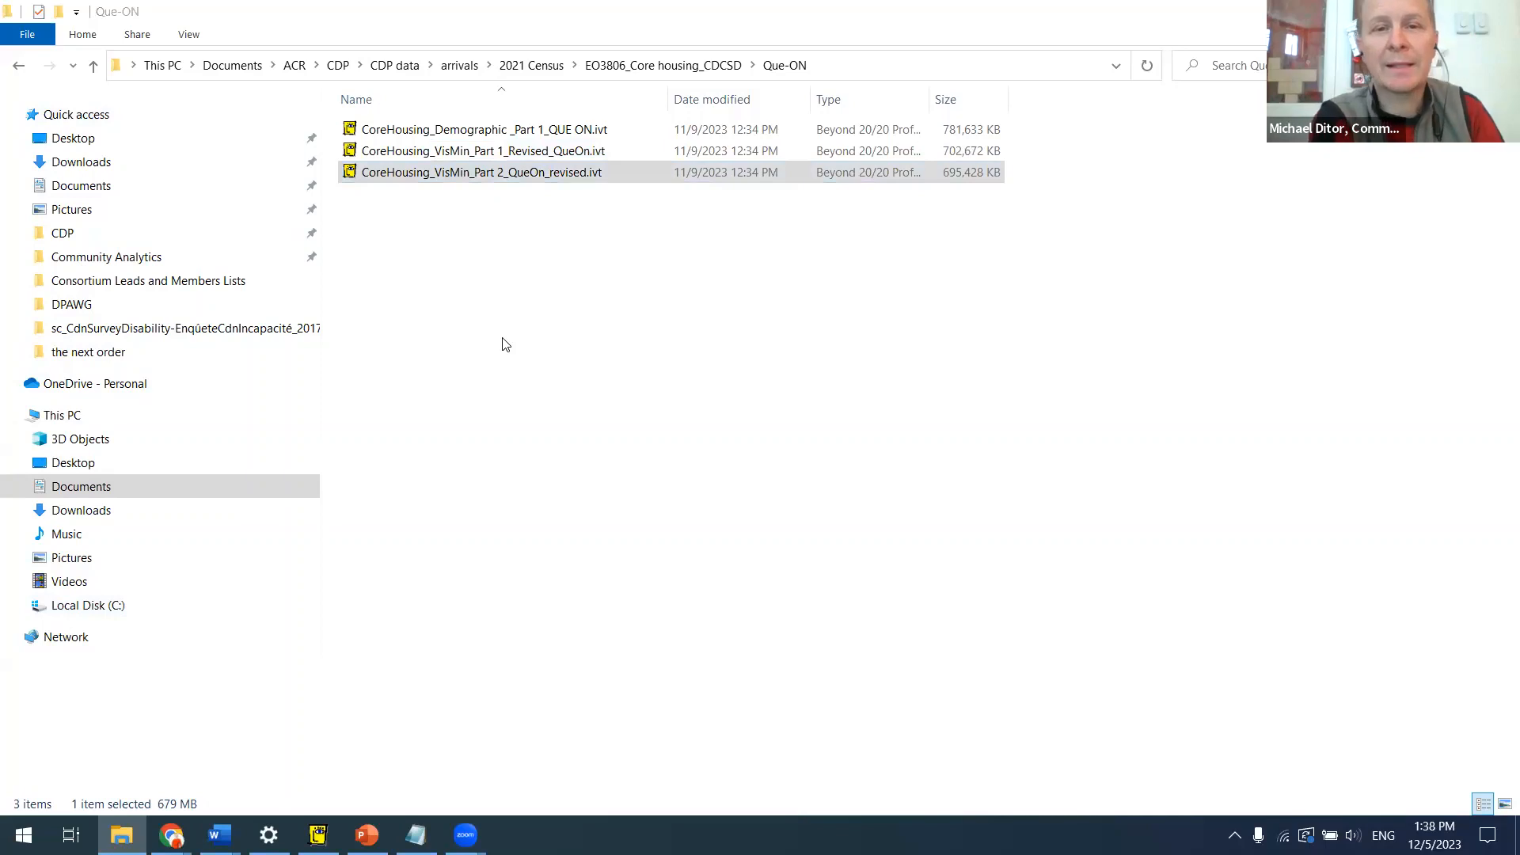
Step: Open CoreHousing_VisMin_Part 1_Revised_QueOn.ivt in Beyond 20/20 and maximize its table window
{"action": "left_click", "coordinate": [588, 218]}
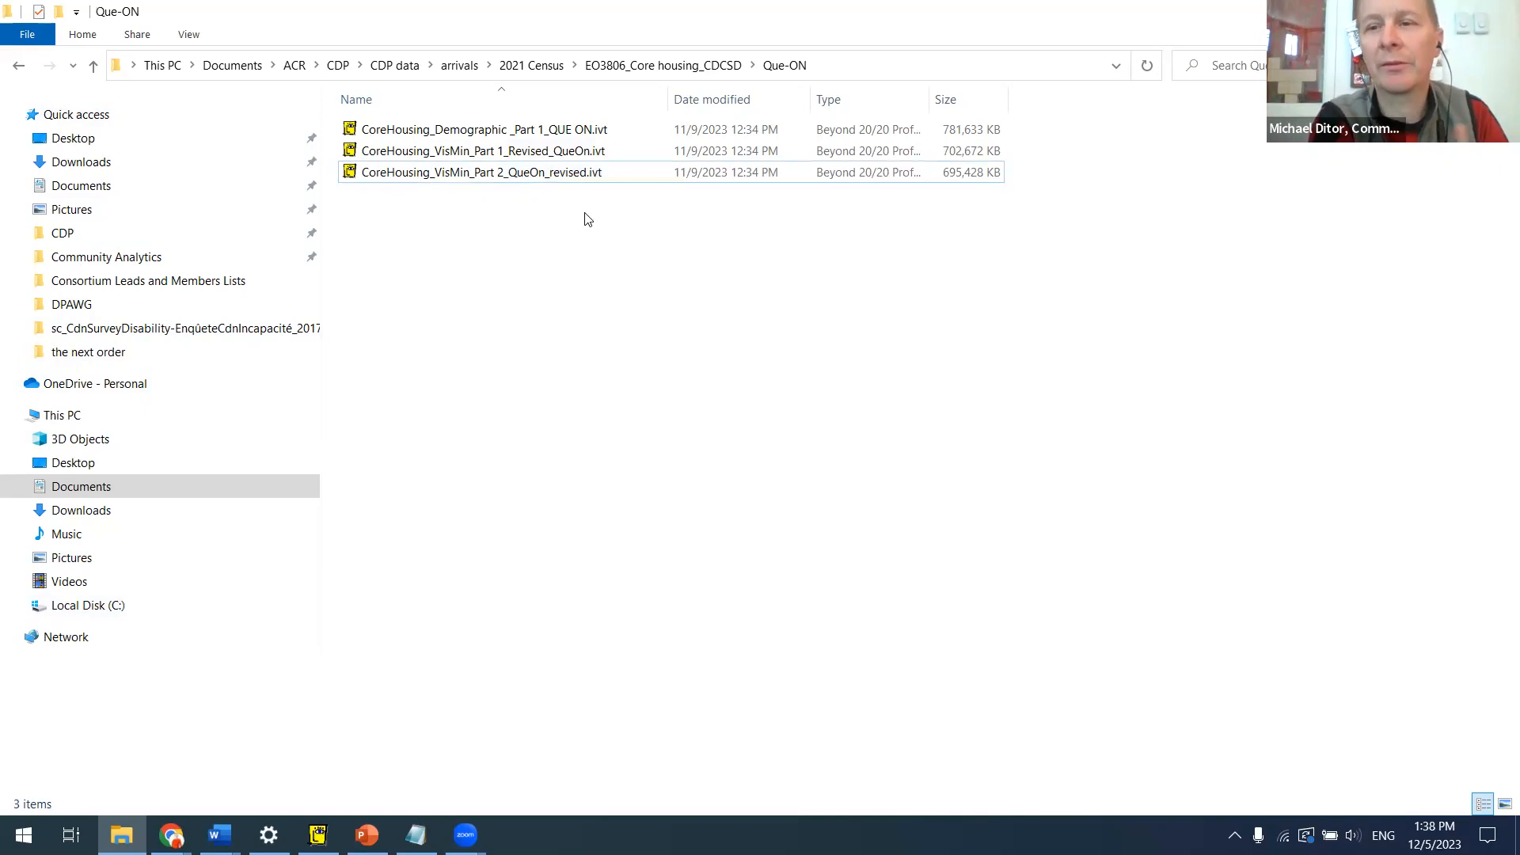
{"action": "left_click", "coordinate": [488, 153]}
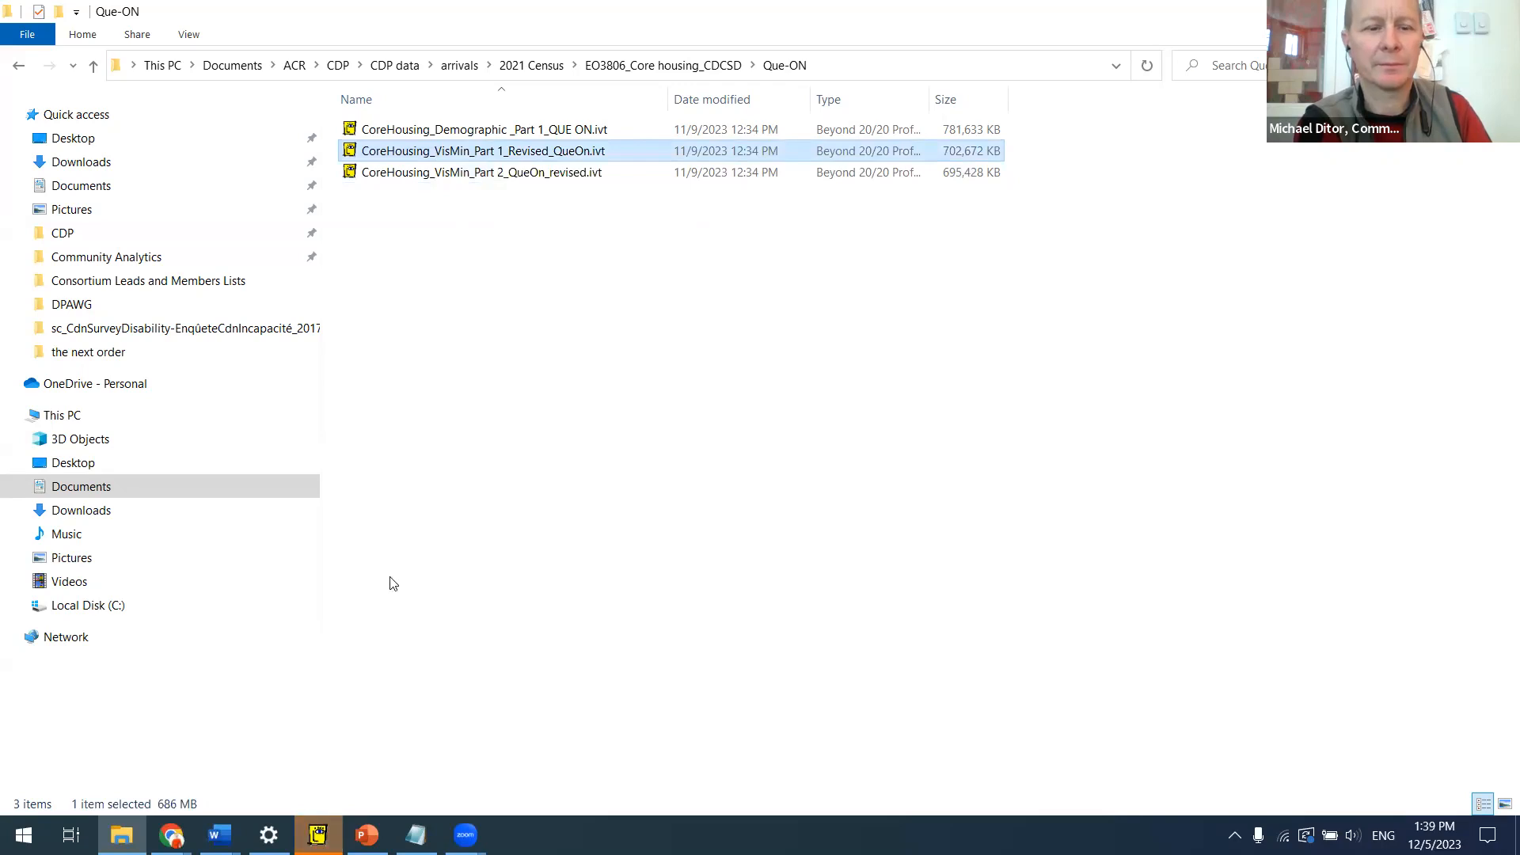
{"action": "key", "text": "alt+Tab"}
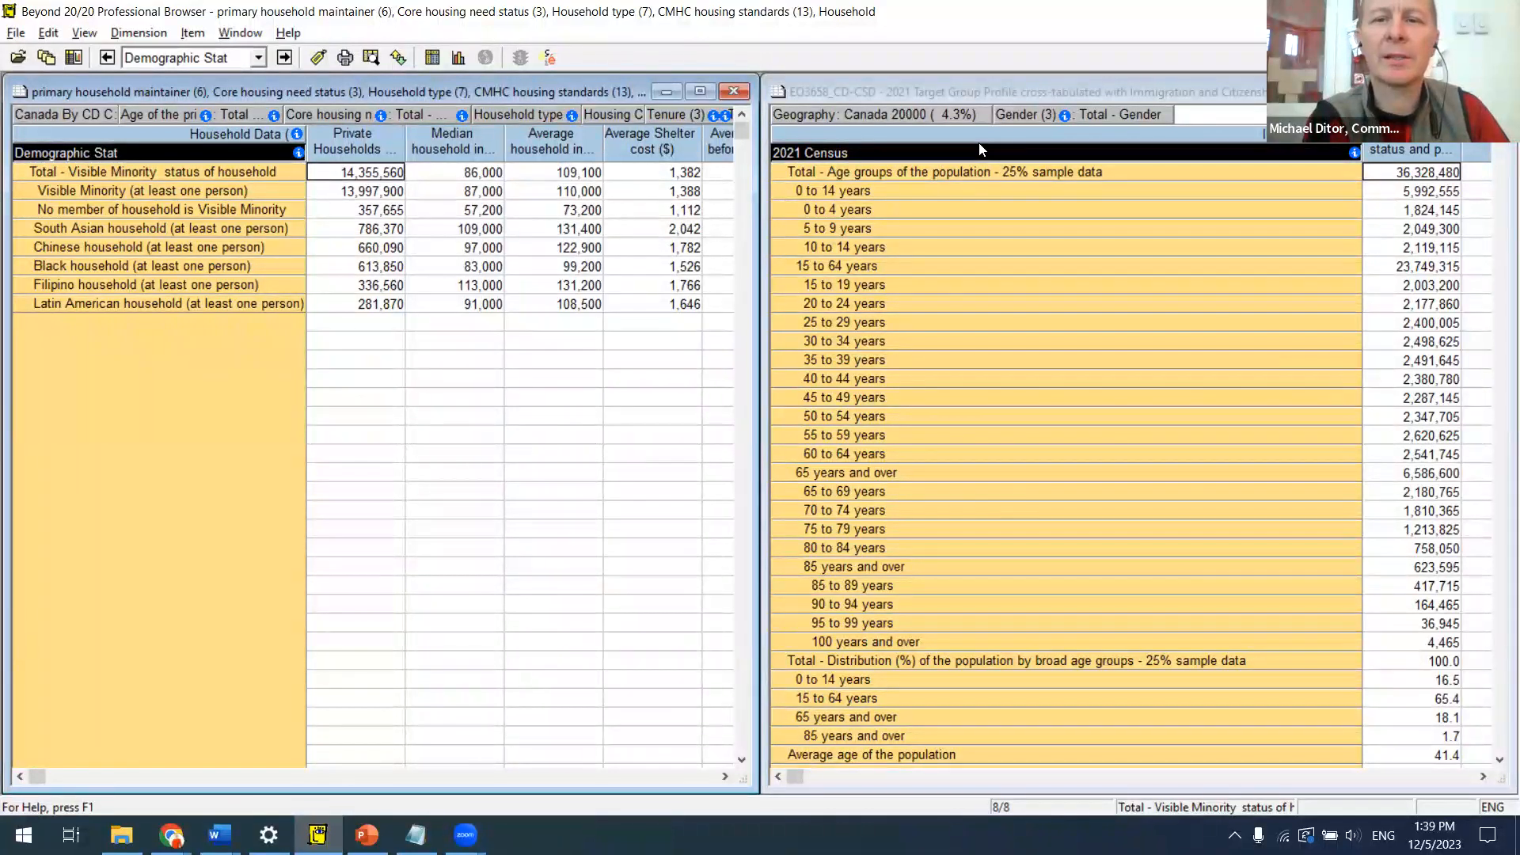
{"action": "left_click", "coordinate": [634, 172]}
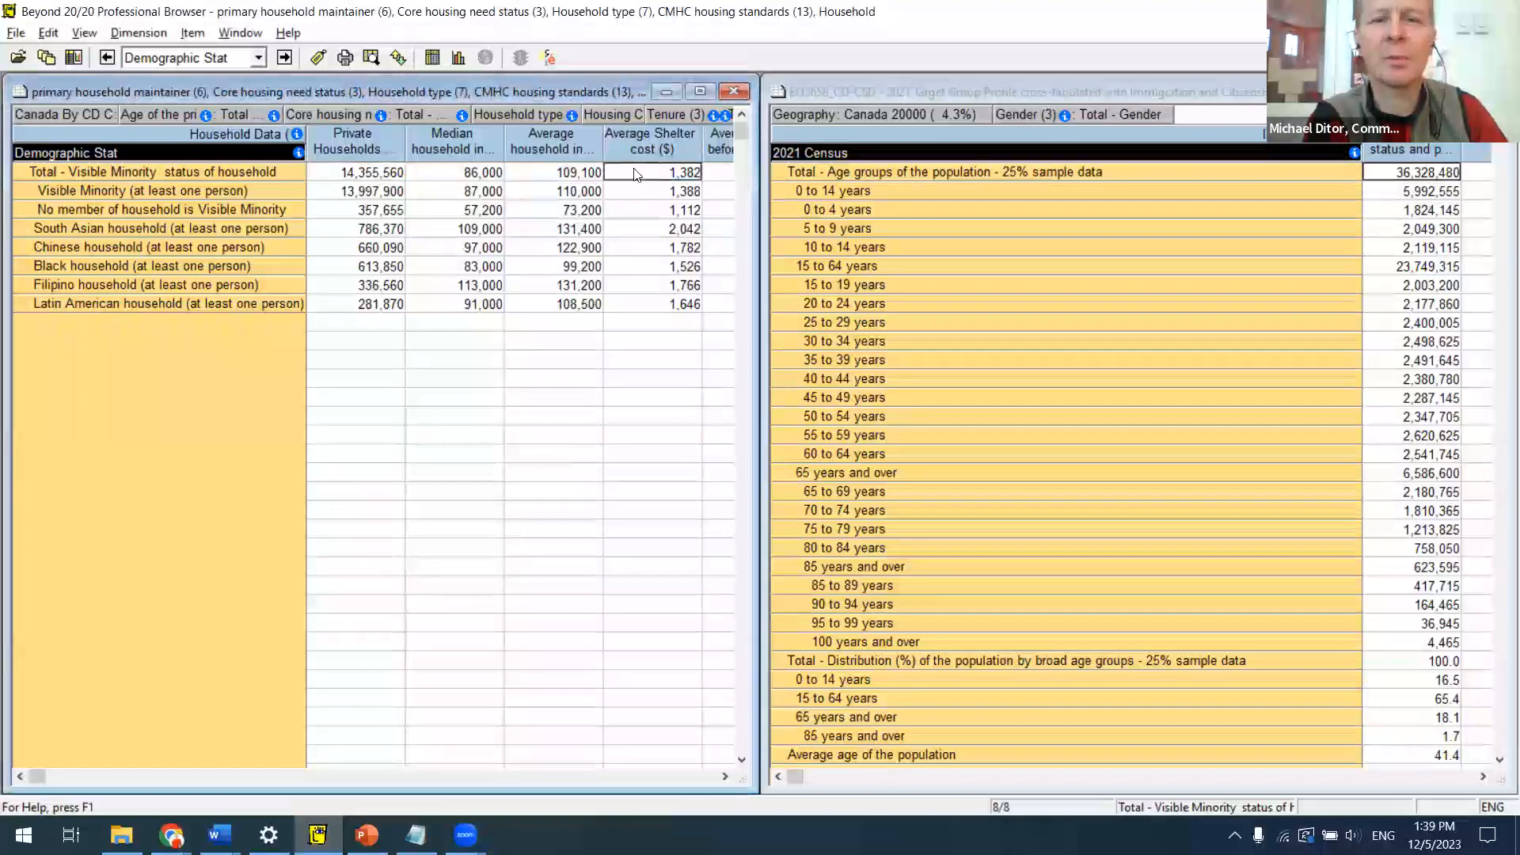
{"action": "left_click", "coordinate": [700, 92]}
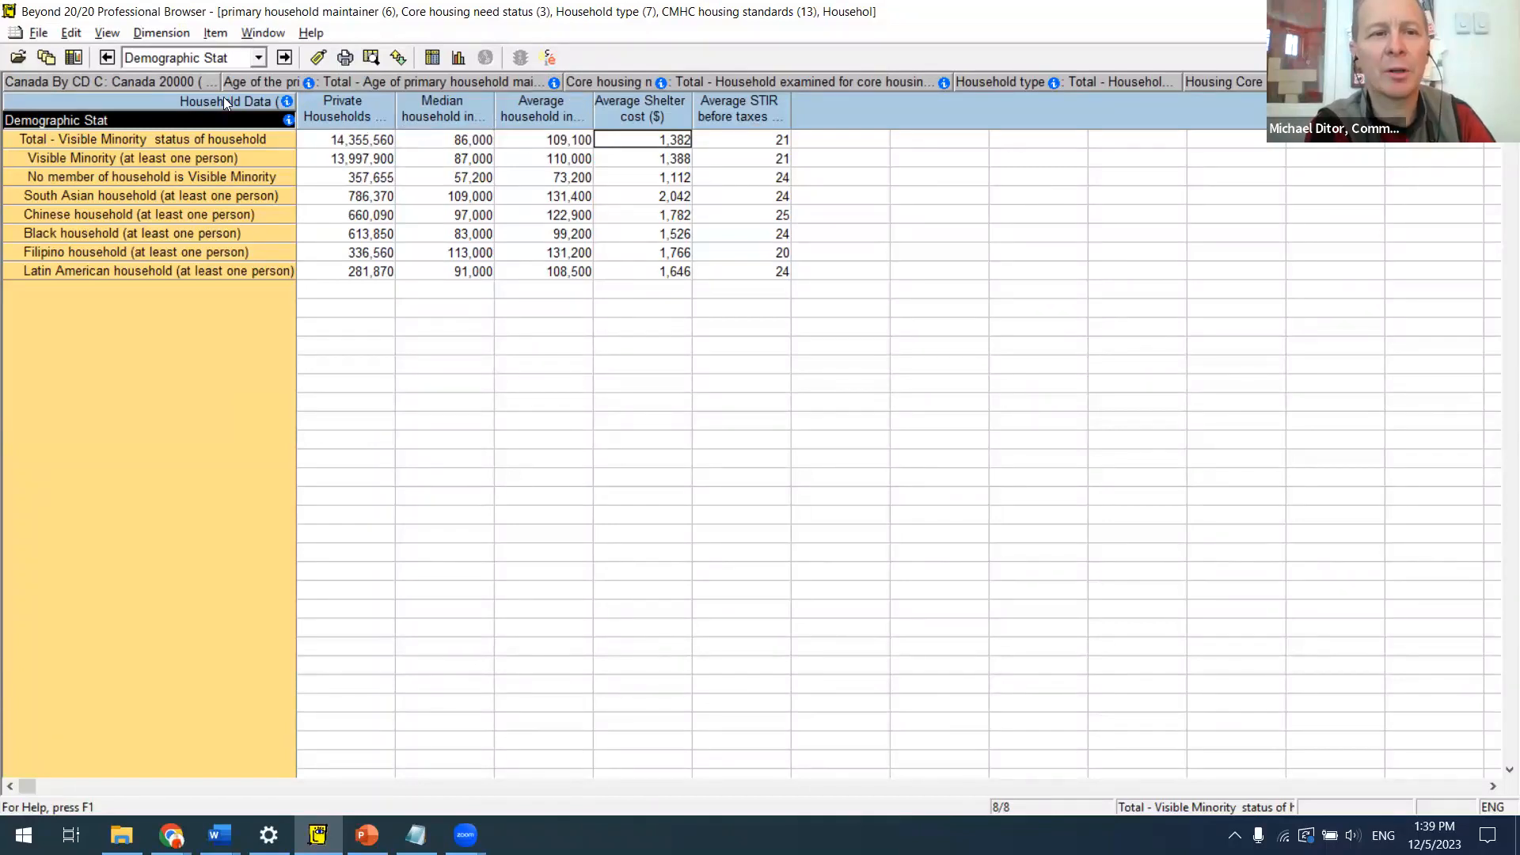
Step: Go through the filter dimensions one by one, from geography, age, core housing need and household type to Tenure
{"action": "left_click", "coordinate": [179, 80]}
{"action": "left_click", "coordinate": [333, 81]}
{"action": "left_click", "coordinate": [618, 82]}
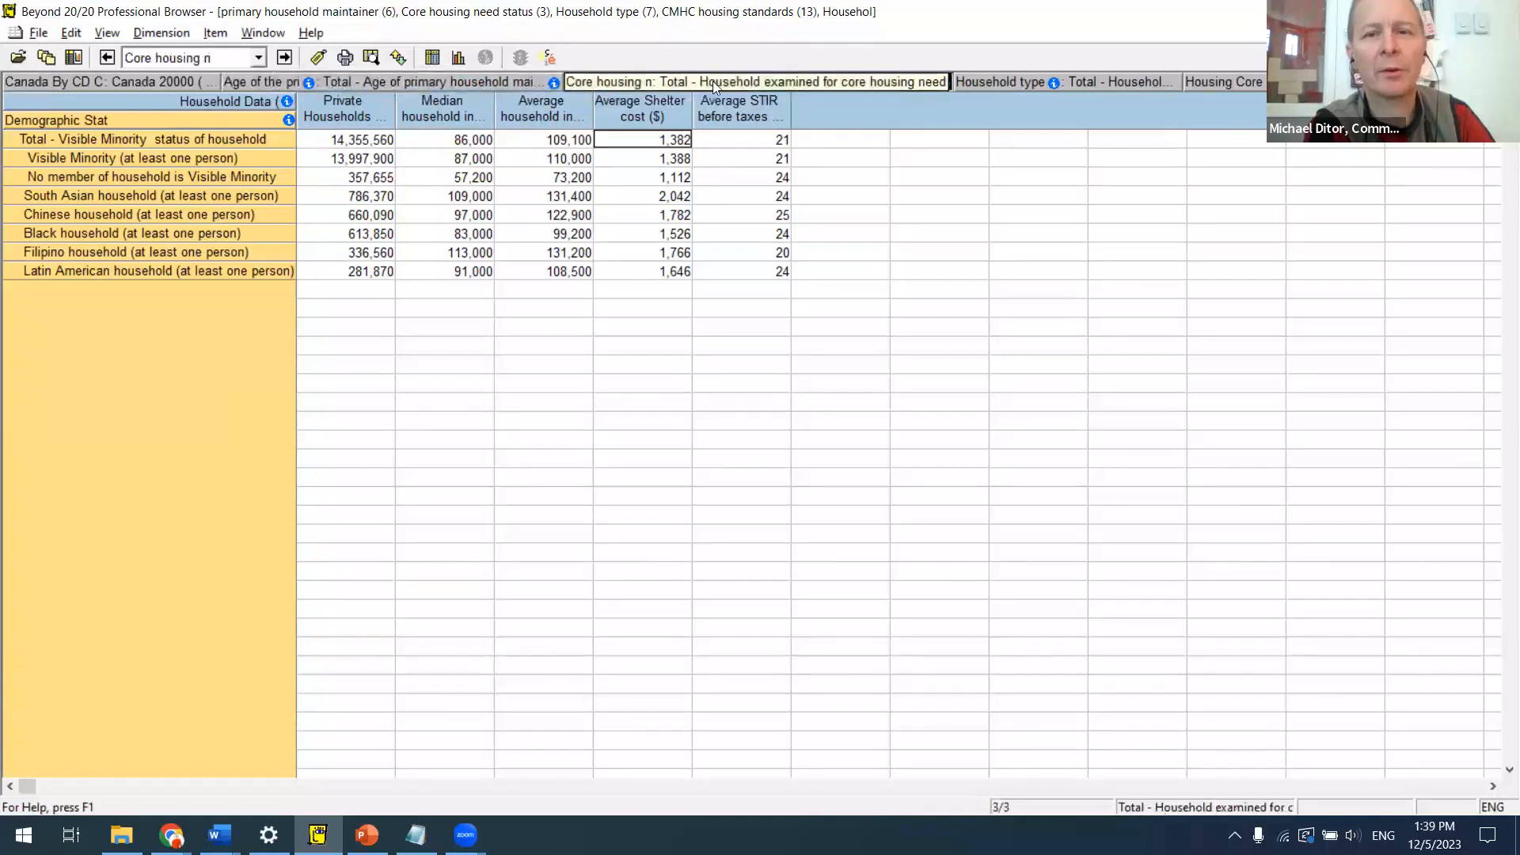
{"action": "left_click", "coordinate": [996, 81]}
{"action": "left_click", "coordinate": [1218, 84]}
{"action": "left_click", "coordinate": [1409, 83]}
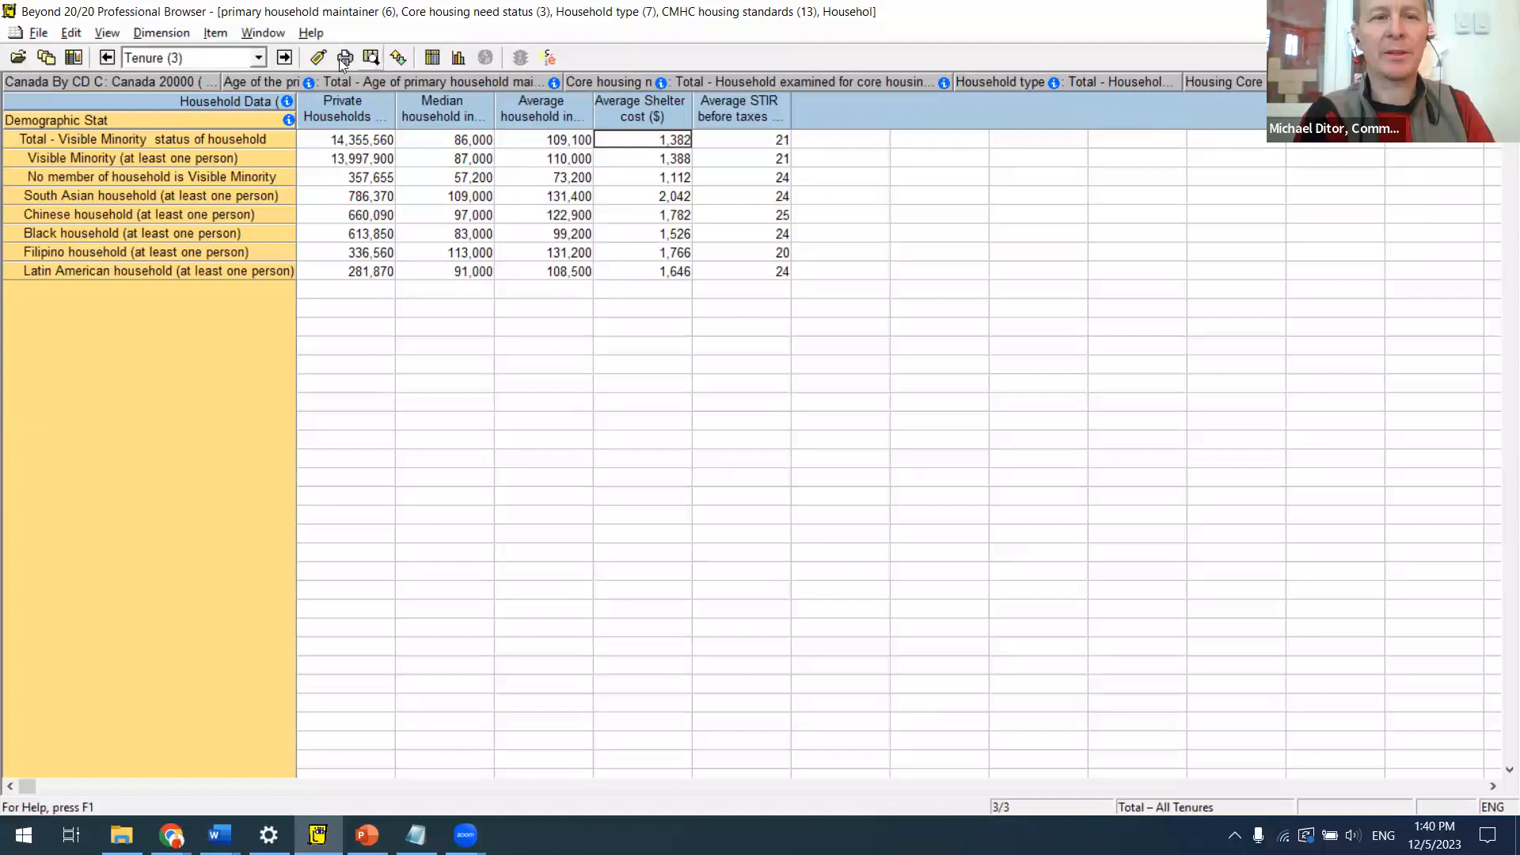
Step: Cycle the Tenure dimension to Renter and on to Owner
{"action": "left_click", "coordinate": [283, 58]}
{"action": "left_click", "coordinate": [283, 58]}
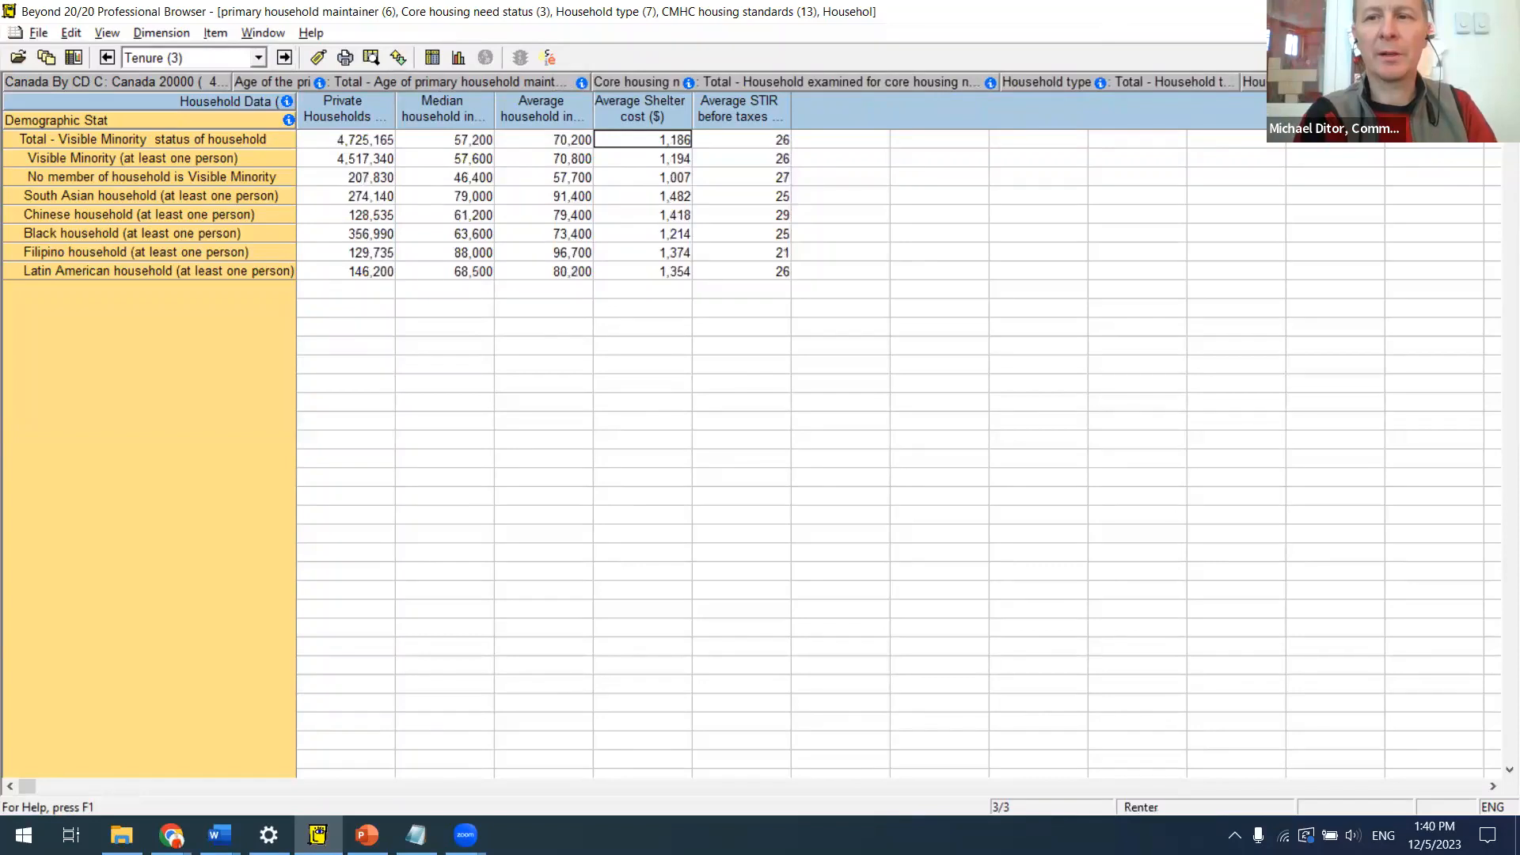
{"action": "left_click_drag", "start_coordinate": [1256, 81], "coordinate": [948, 100]}
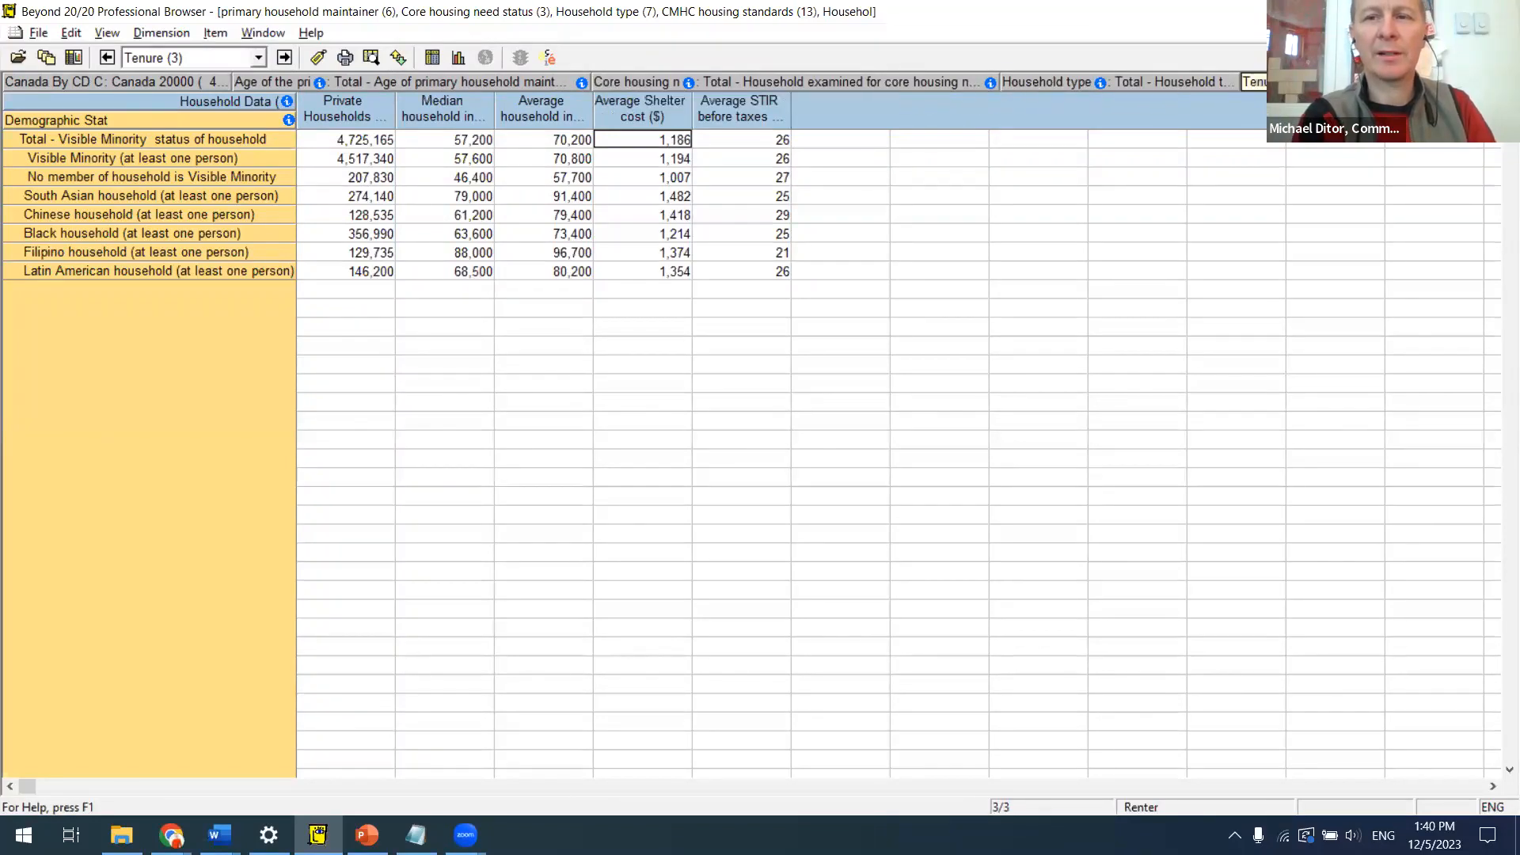
{"action": "left_click", "coordinate": [282, 59]}
{"action": "left_click", "coordinate": [283, 58]}
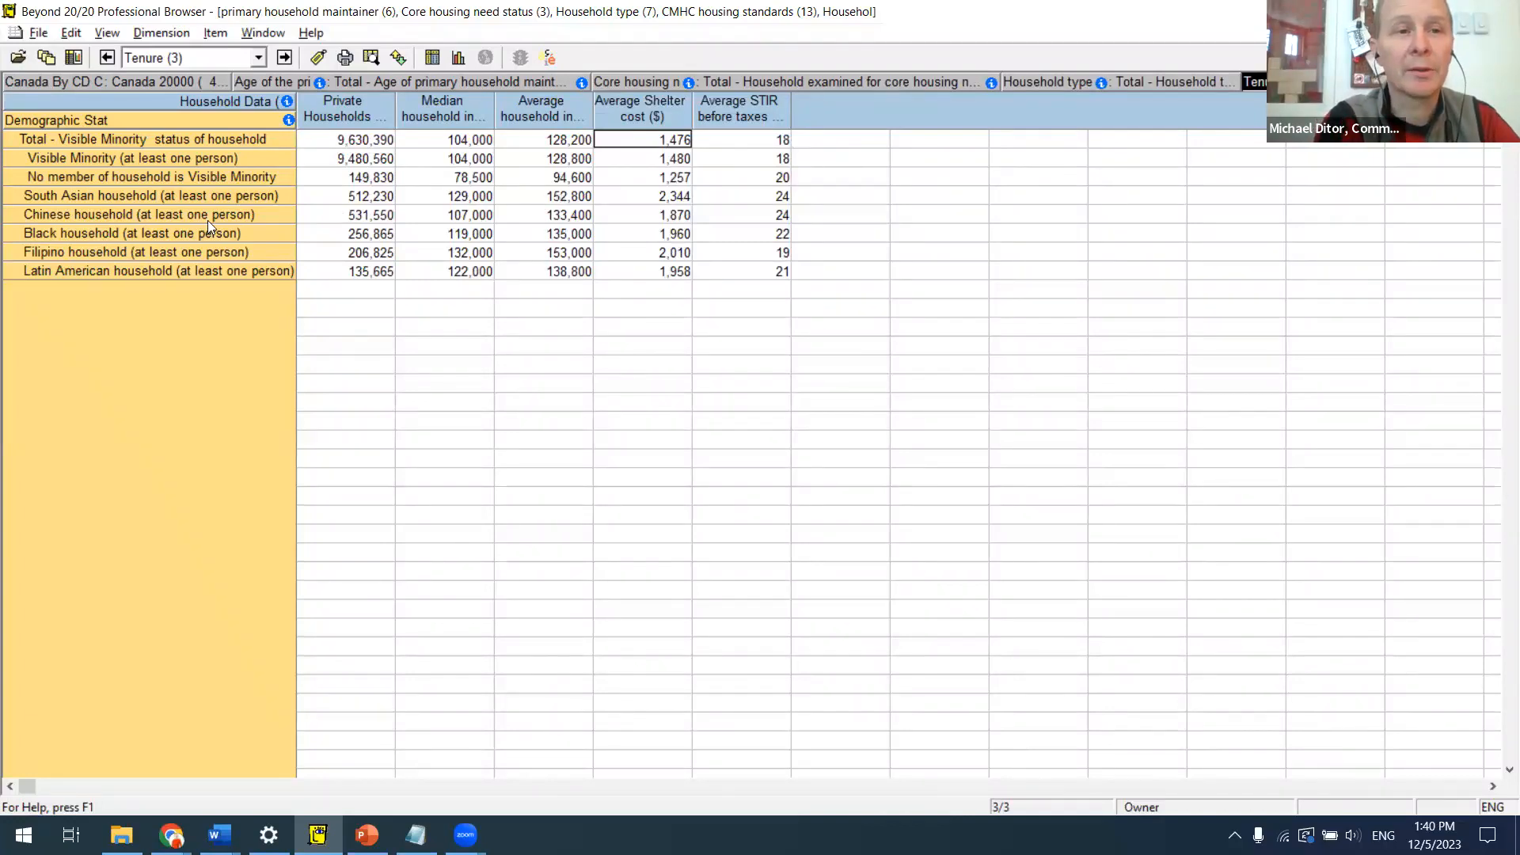
Step: Swap the Demographic Stat rows with the Household Data columns, and swap them back again
{"action": "left_click", "coordinate": [203, 141]}
{"action": "left_click_drag", "start_coordinate": [200, 141], "coordinate": [197, 141]}
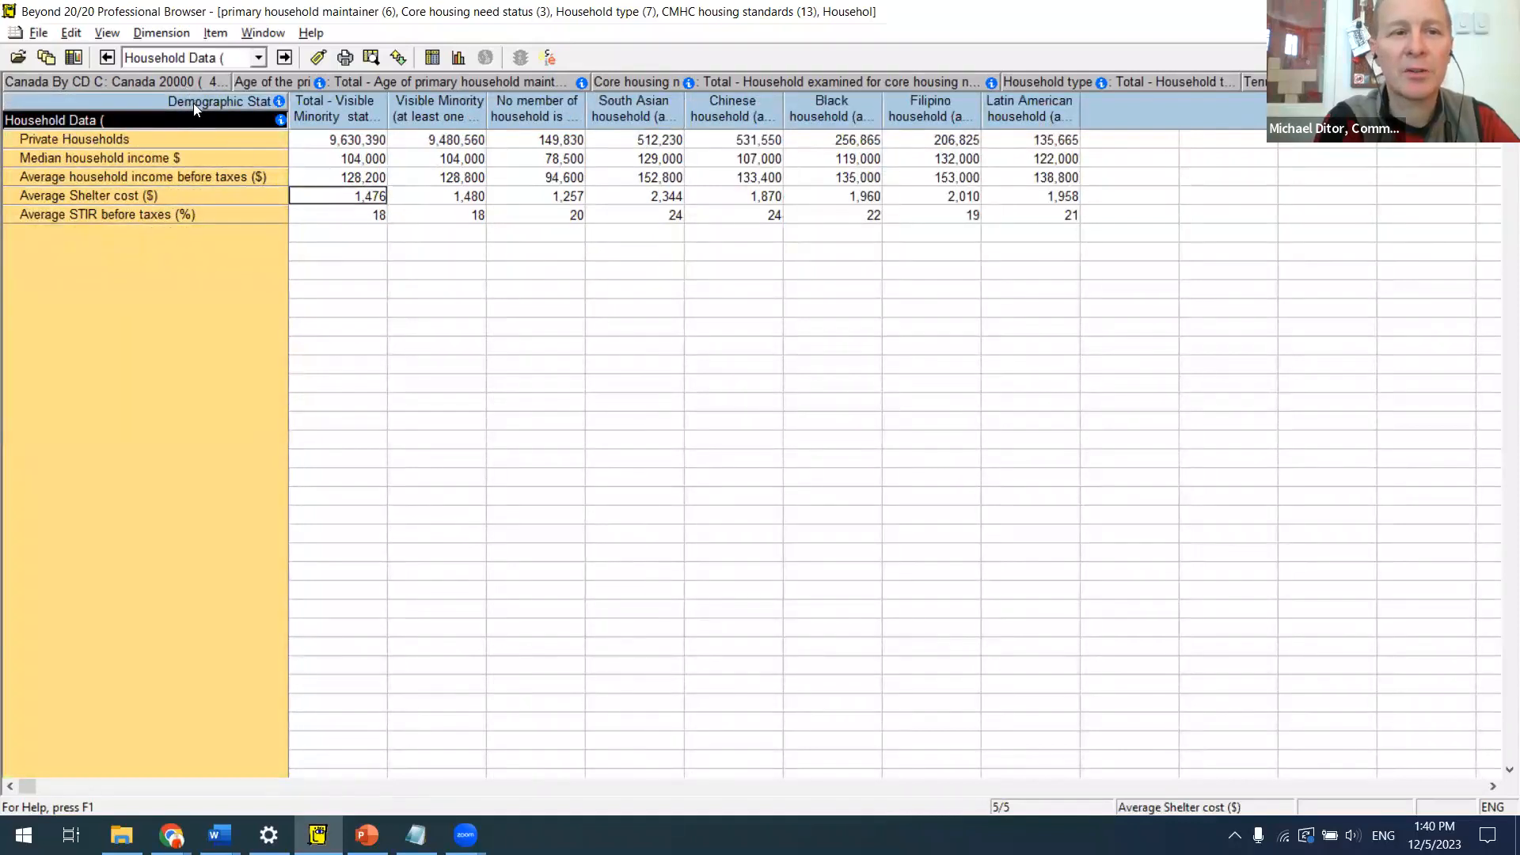
{"action": "left_click_drag", "start_coordinate": [193, 103], "coordinate": [195, 150]}
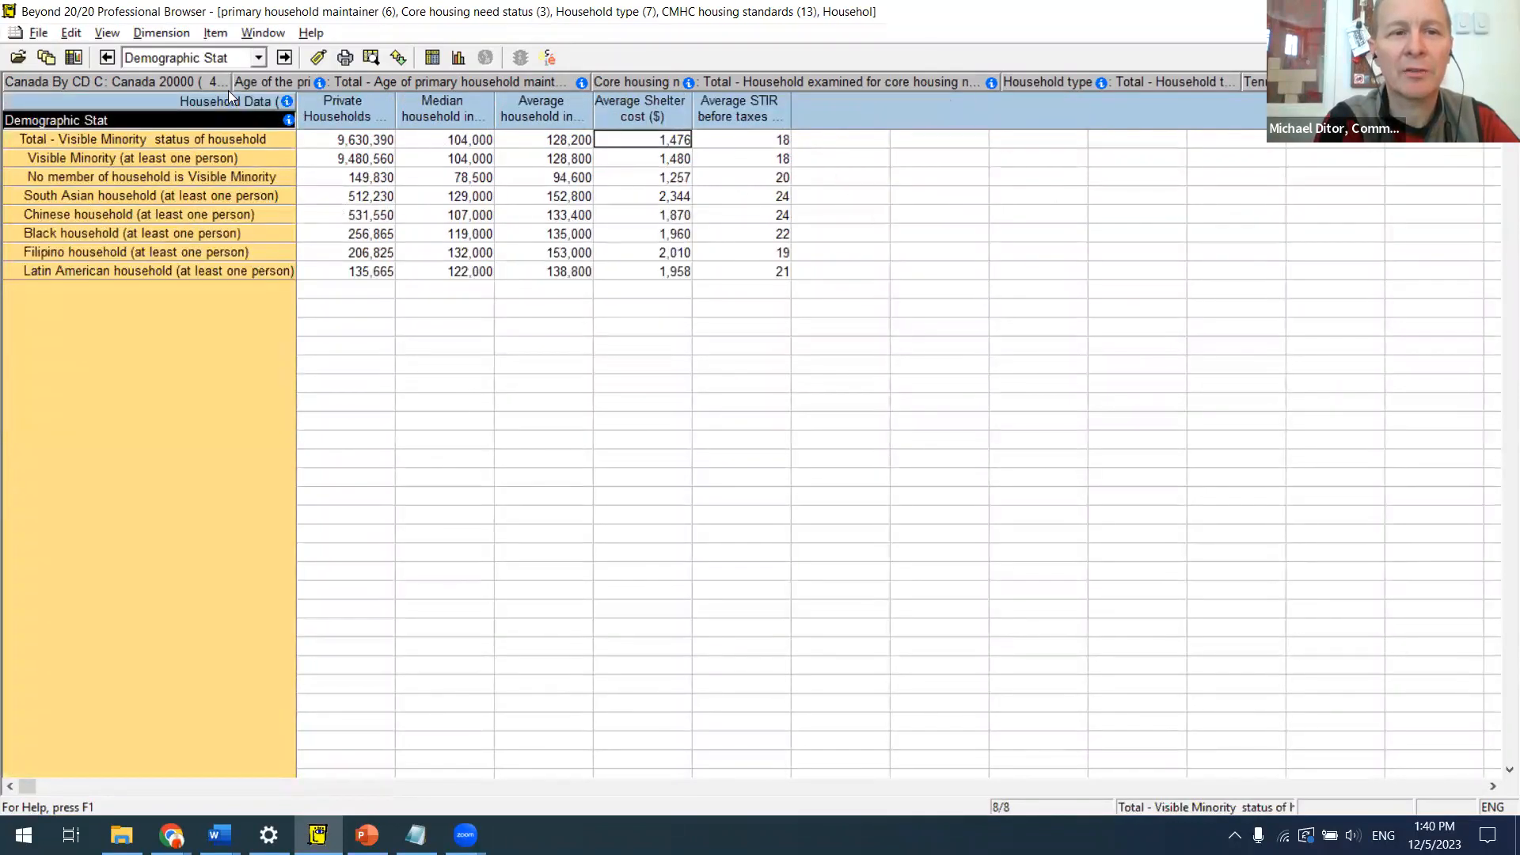
Step: Replace the row dimension with the age of the primary household maintainer, and that one with core housing need status
{"action": "left_click_drag", "start_coordinate": [266, 80], "coordinate": [227, 161]}
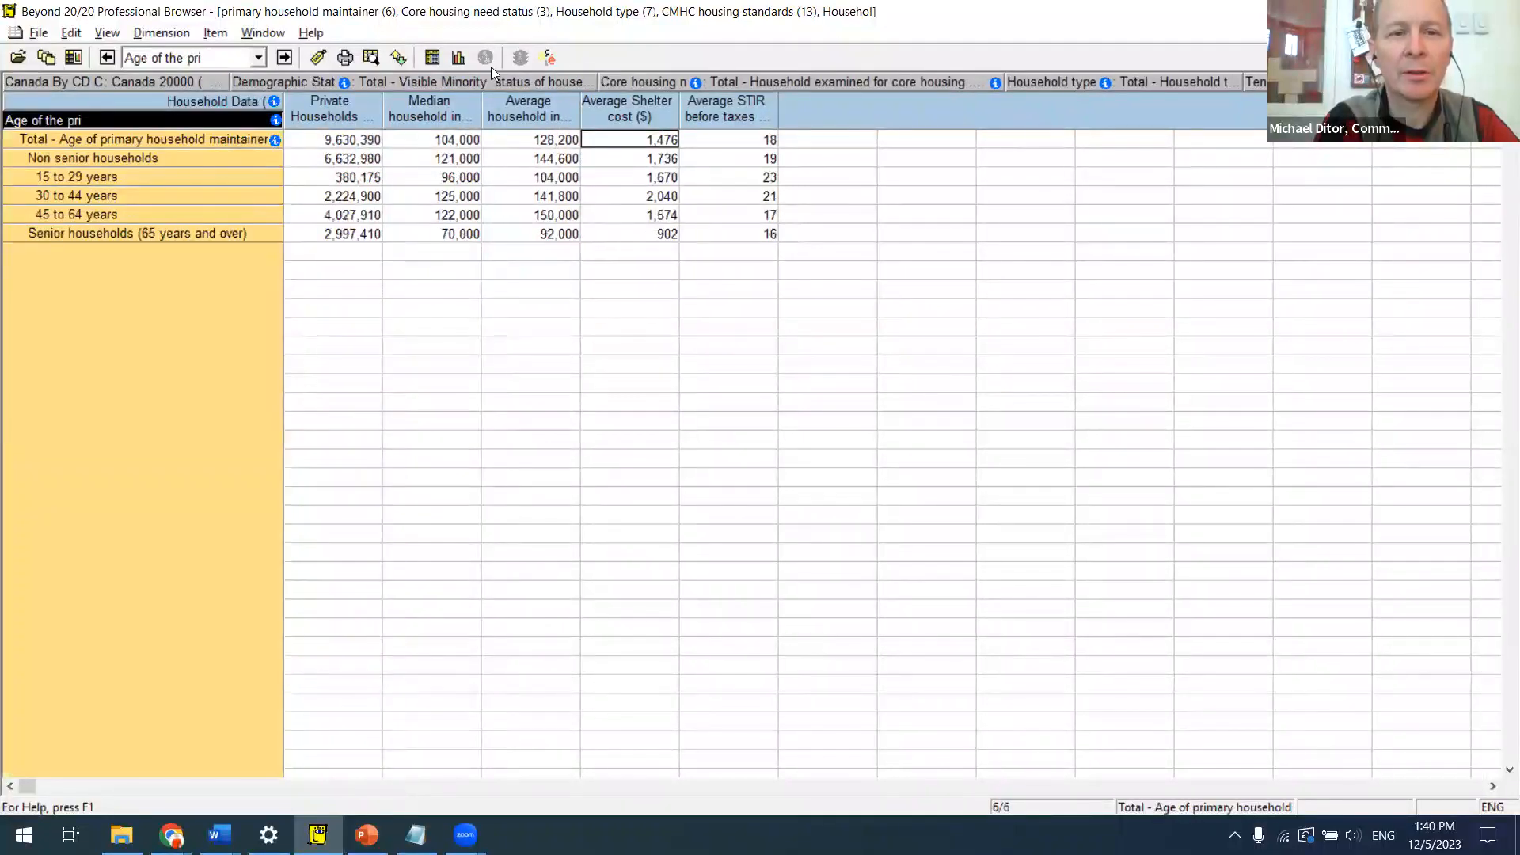
{"action": "left_click_drag", "start_coordinate": [656, 79], "coordinate": [261, 160]}
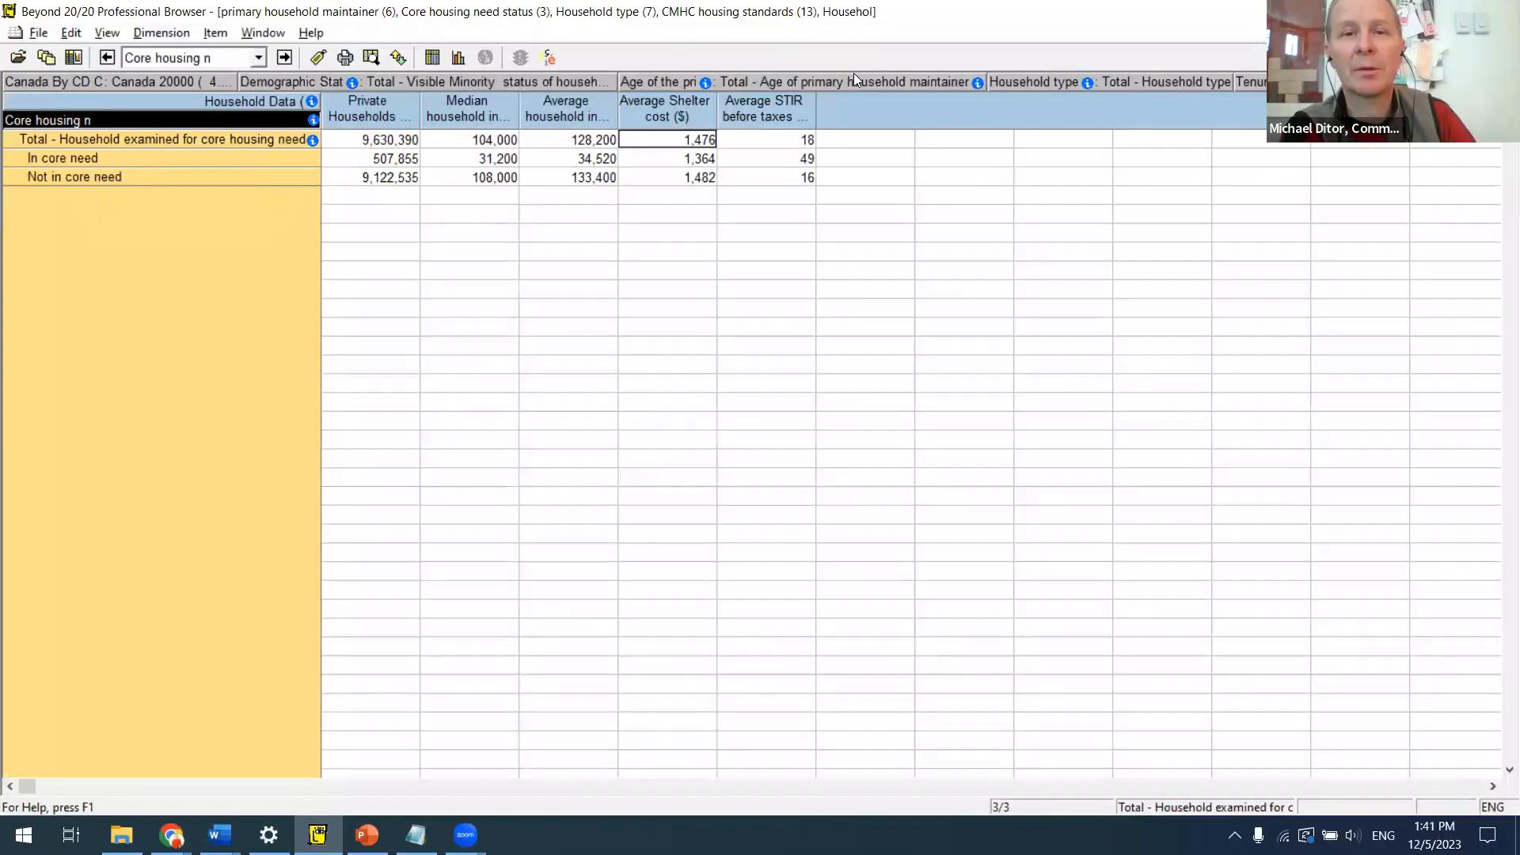
Step: Nest the maintainer's age under the household data columns and Demographic Stat within the core housing need rows
{"action": "left_click_drag", "start_coordinate": [857, 87], "coordinate": [868, 136]}
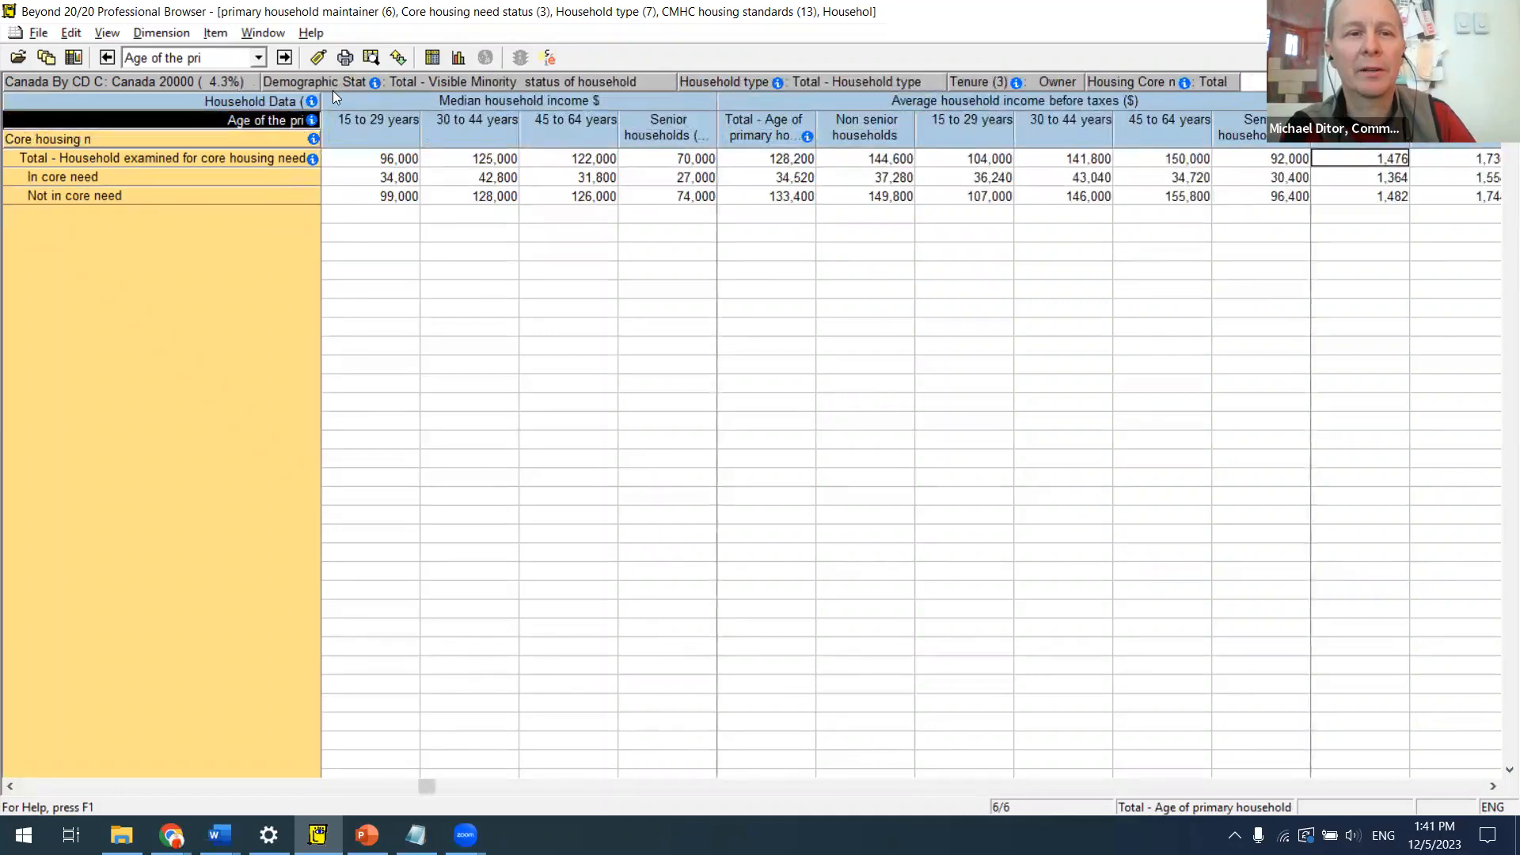
{"action": "left_click_drag", "start_coordinate": [333, 84], "coordinate": [325, 176]}
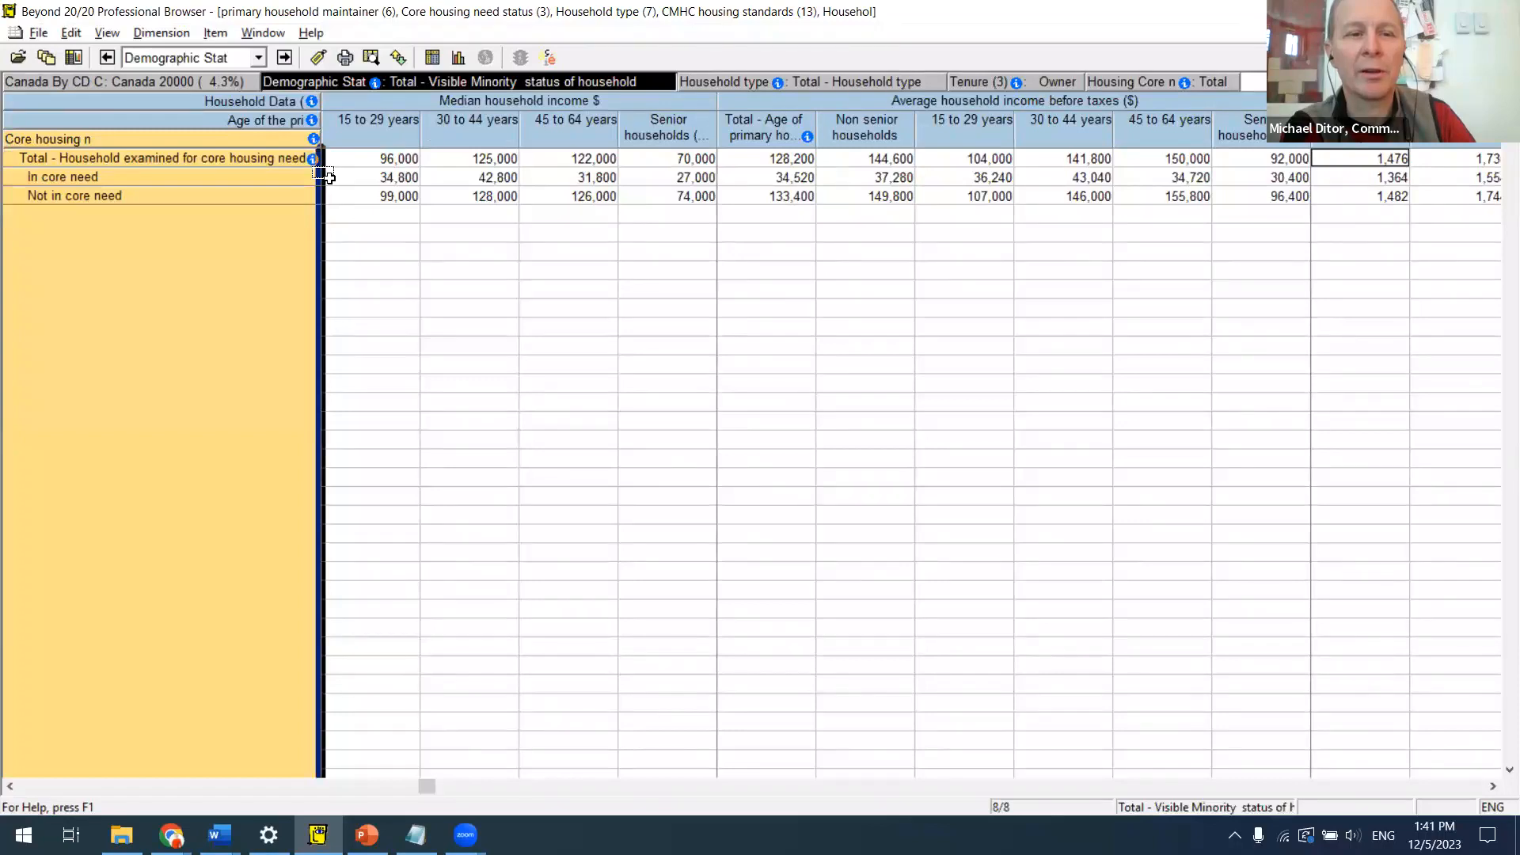
{"action": "left_click_drag", "start_coordinate": [325, 175], "coordinate": [321, 169]}
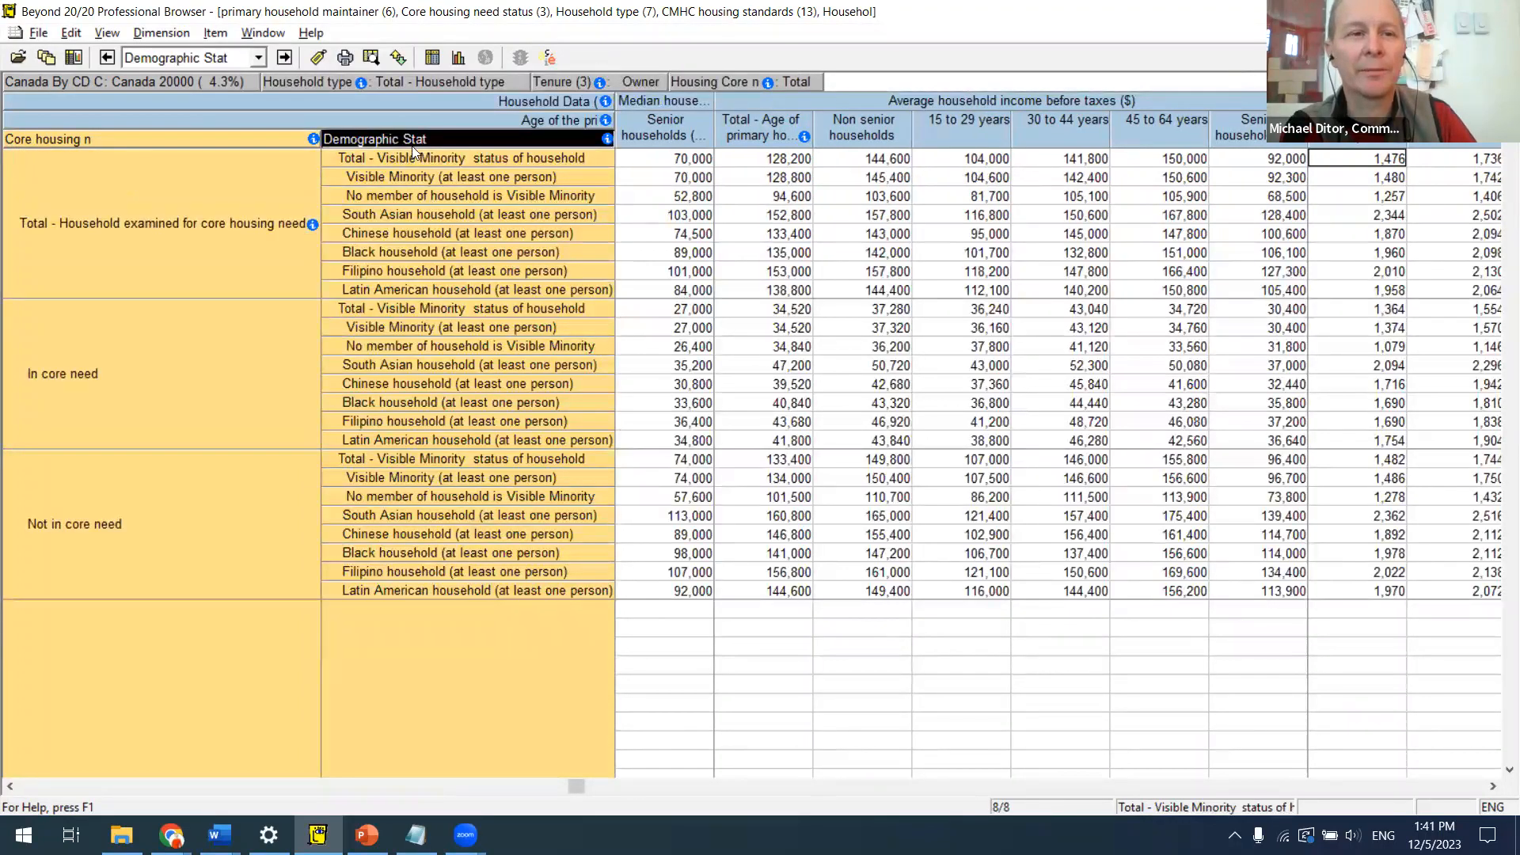
Step: Reset the table view to its original dimension layout
{"action": "left_click", "coordinate": [71, 34]}
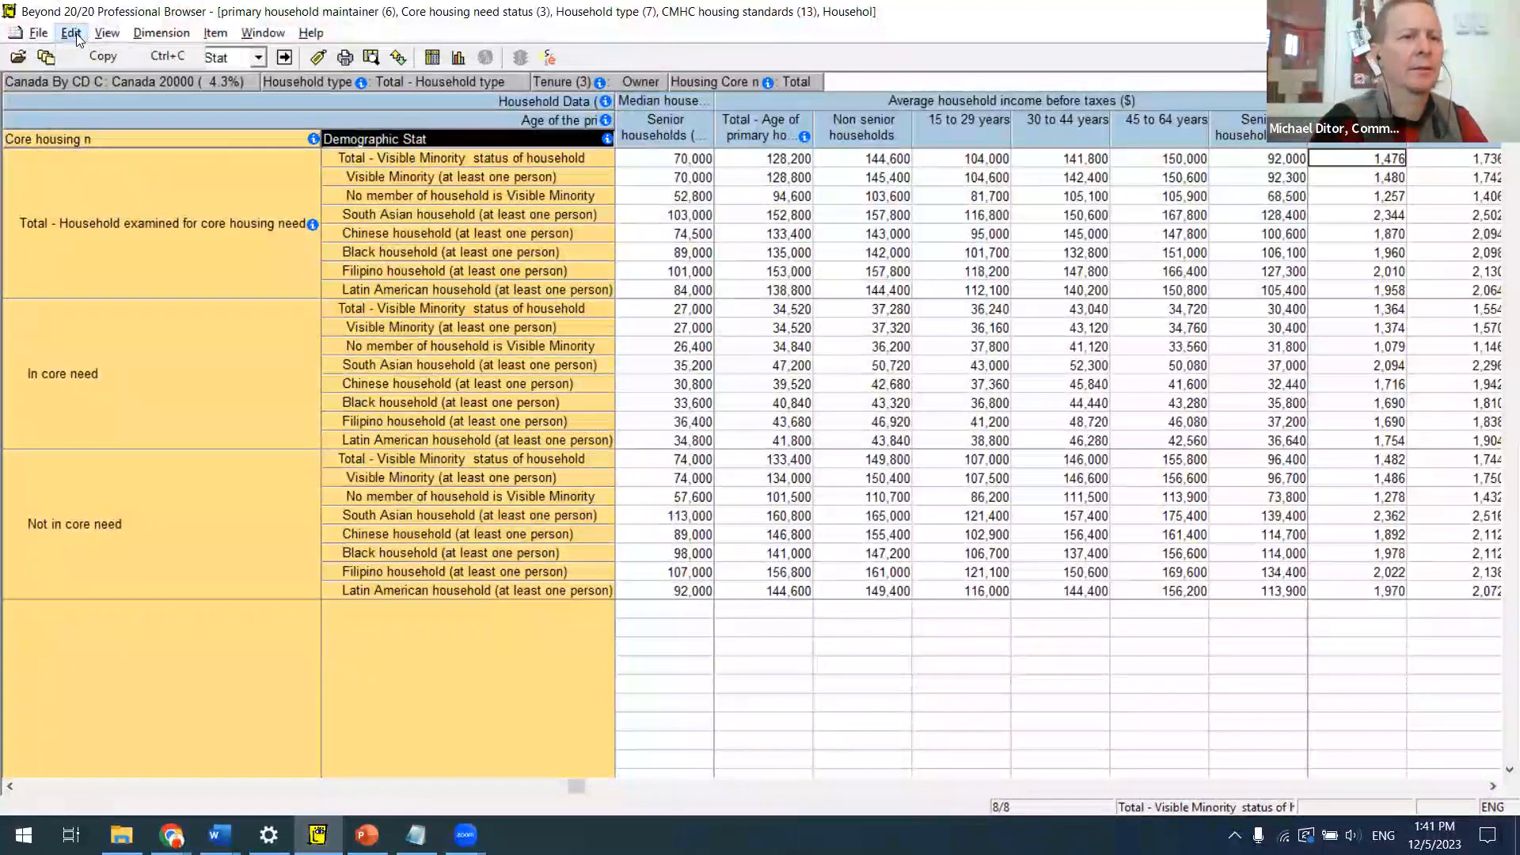
{"action": "left_click", "coordinate": [76, 36]}
{"action": "left_click", "coordinate": [38, 33]}
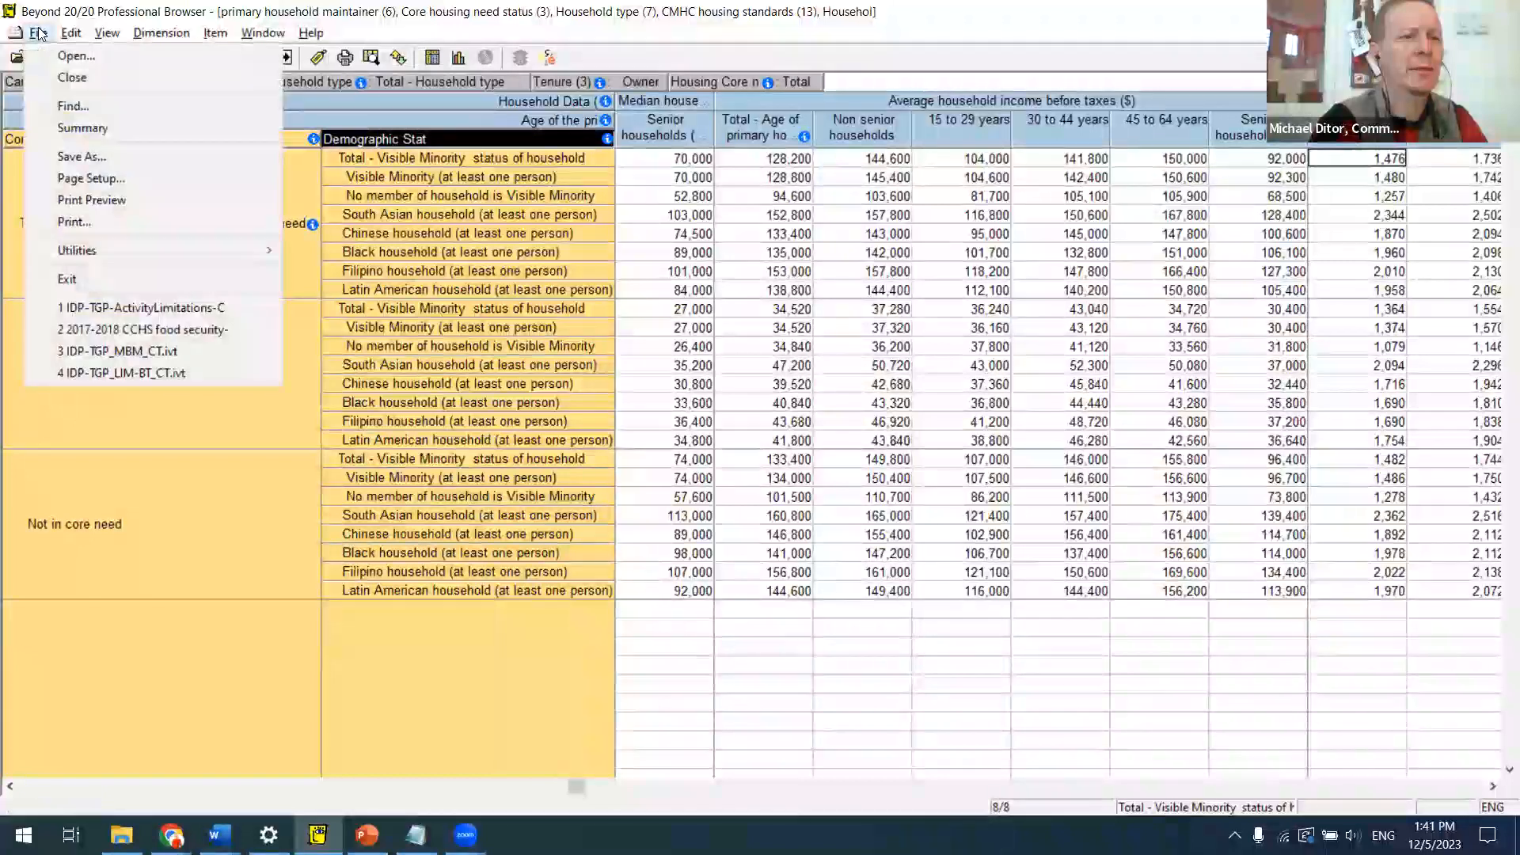
{"action": "mouse_move", "coordinate": [108, 34]}
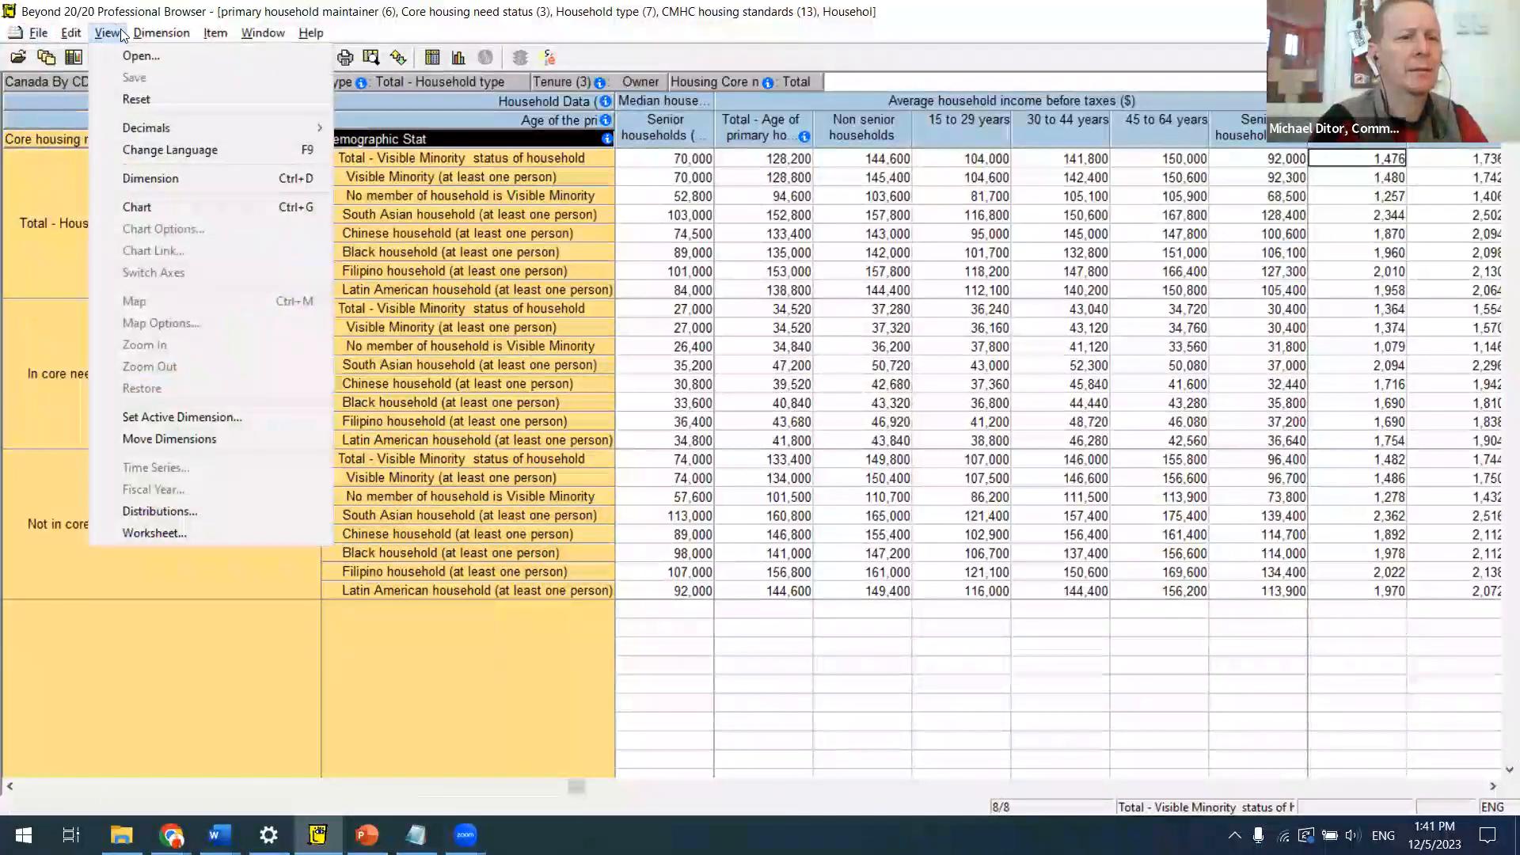
{"action": "key", "text": "Right"}
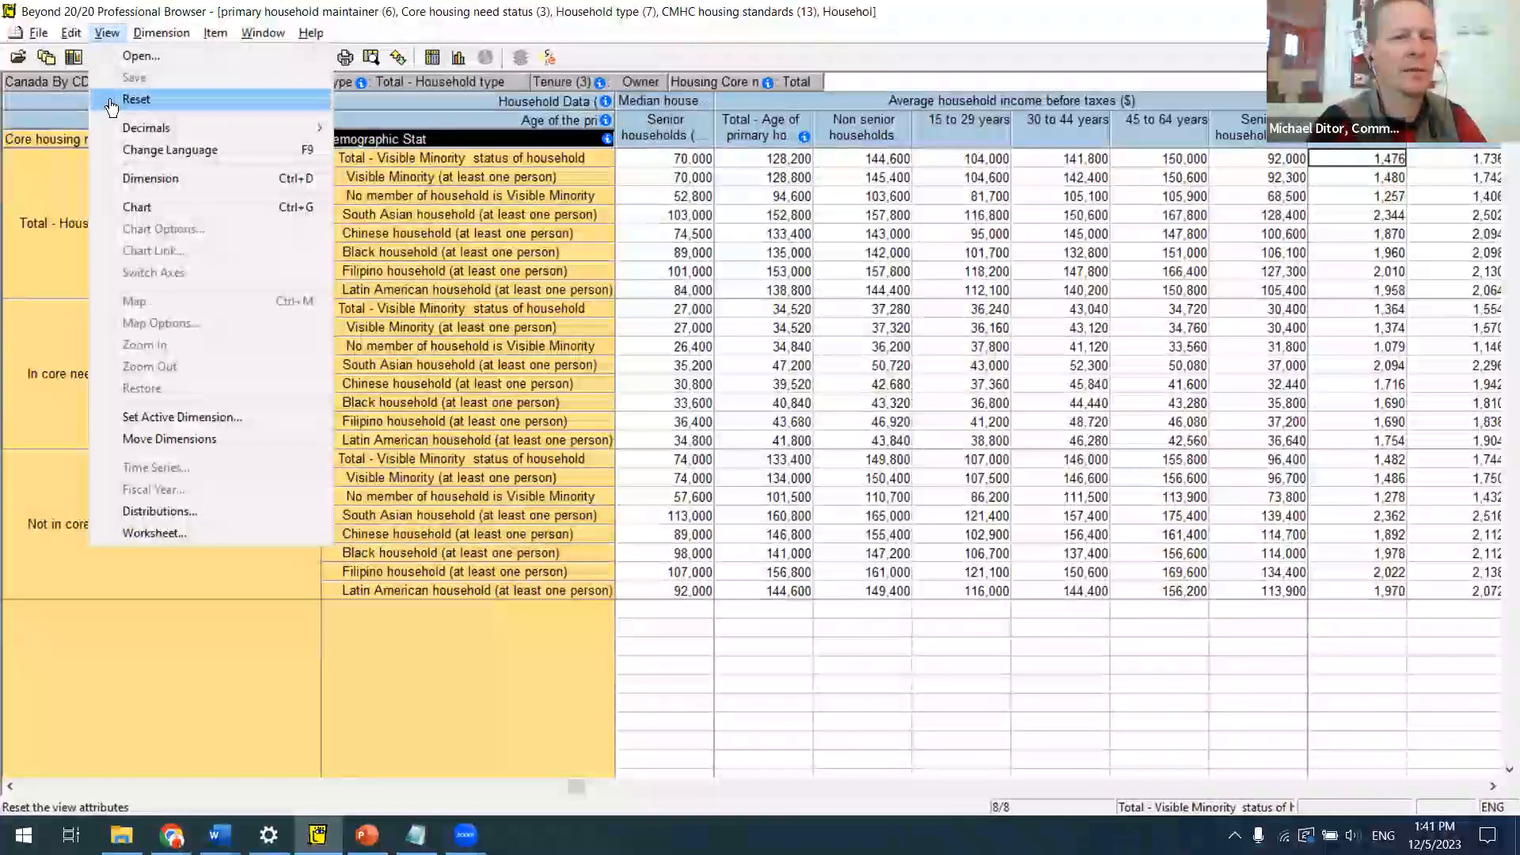
{"action": "left_click", "coordinate": [111, 101]}
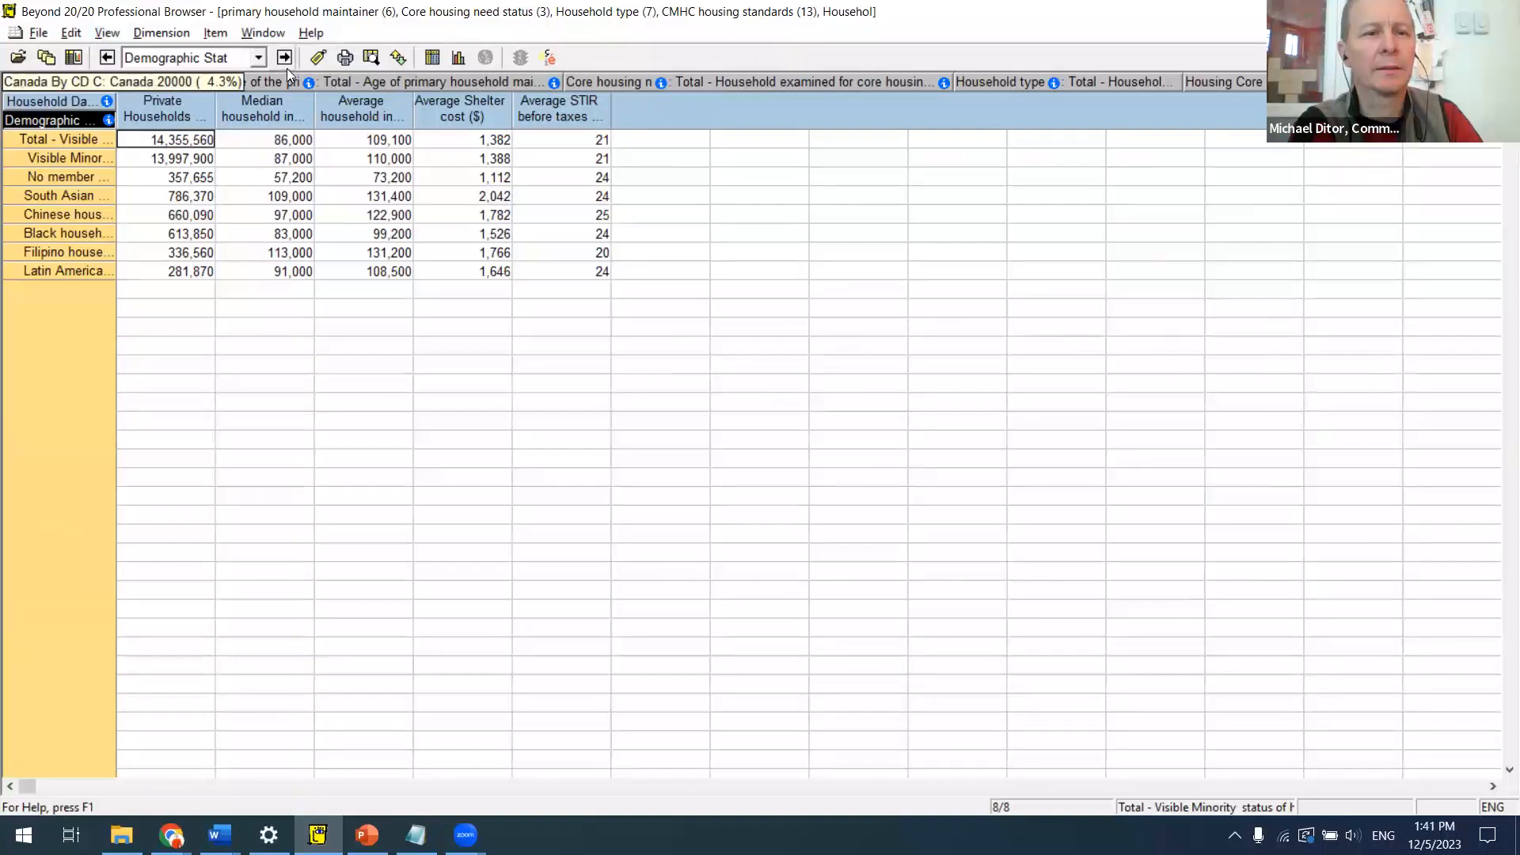
Step: Put the maintainer's age dimension in the rows and show only the Total through 30 to 44 years items
{"action": "left_click_drag", "start_coordinate": [286, 81], "coordinate": [60, 220]}
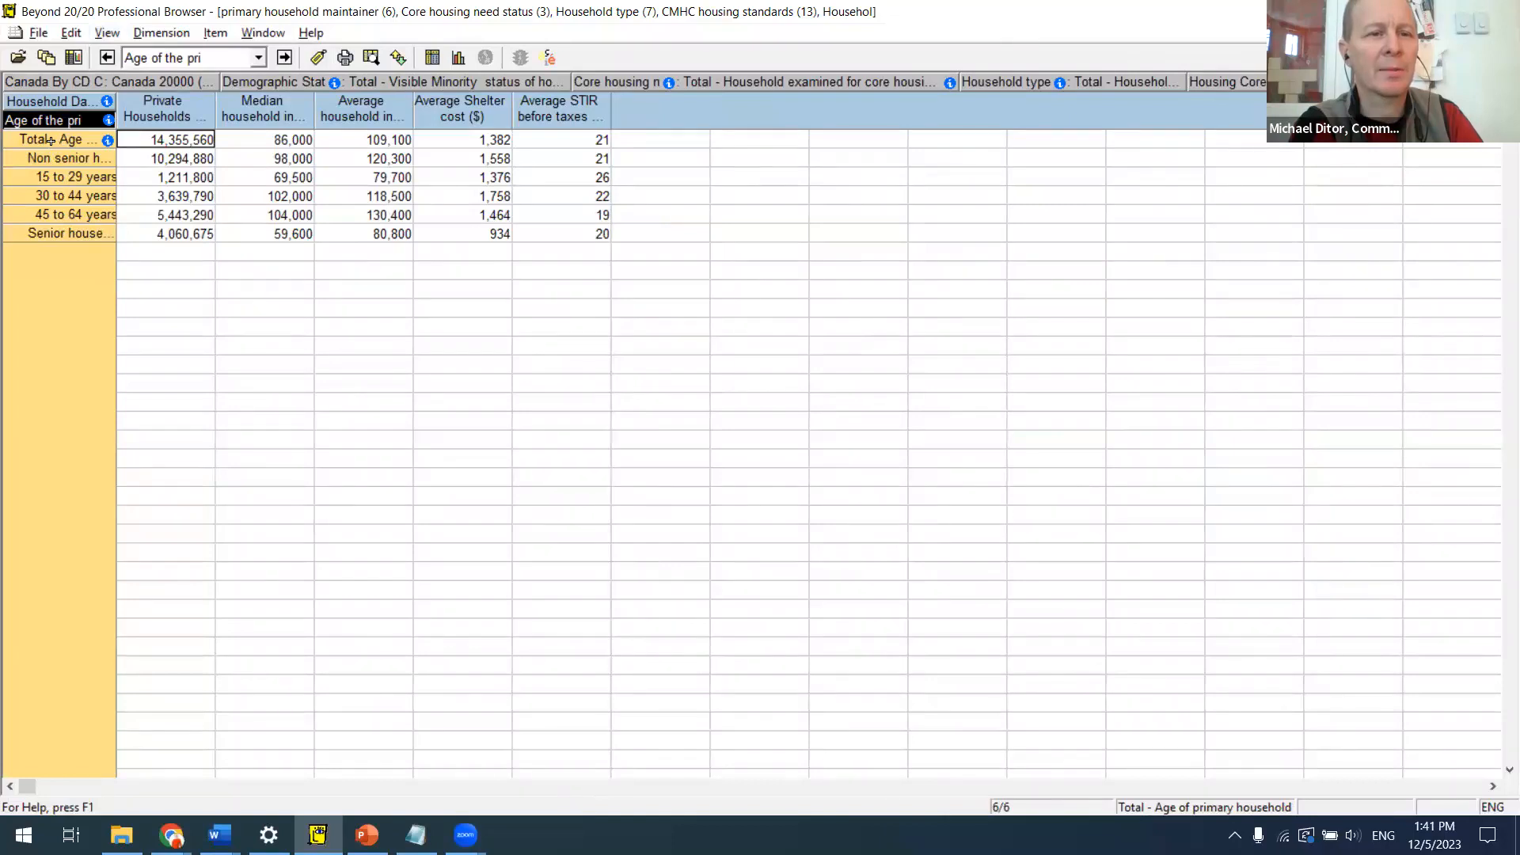
{"action": "left_click_drag", "start_coordinate": [50, 141], "coordinate": [44, 196]}
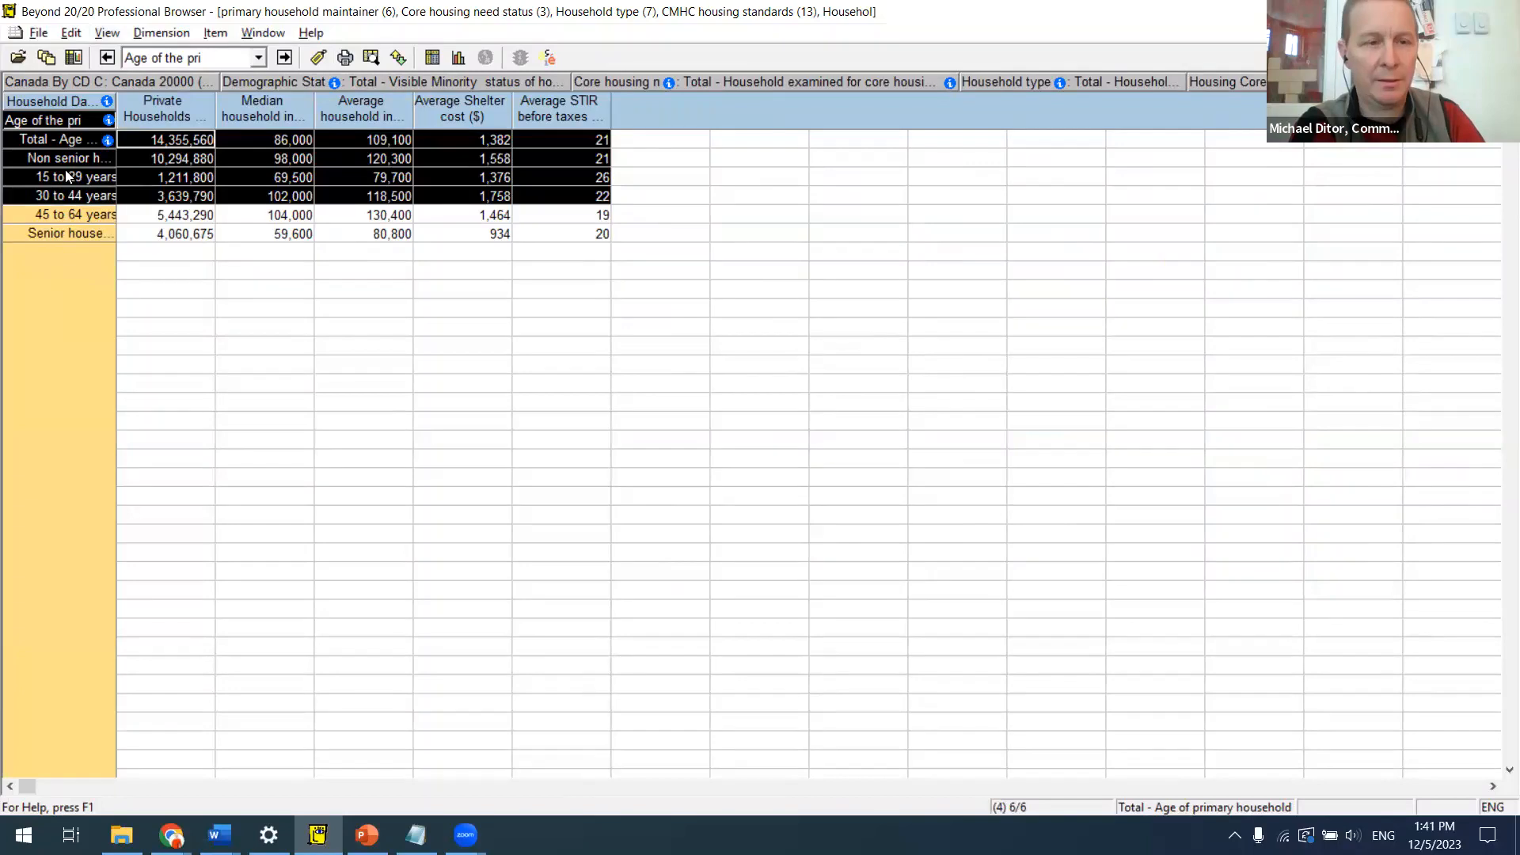
{"action": "right_click", "coordinate": [67, 175]}
{"action": "left_click", "coordinate": [88, 178]}
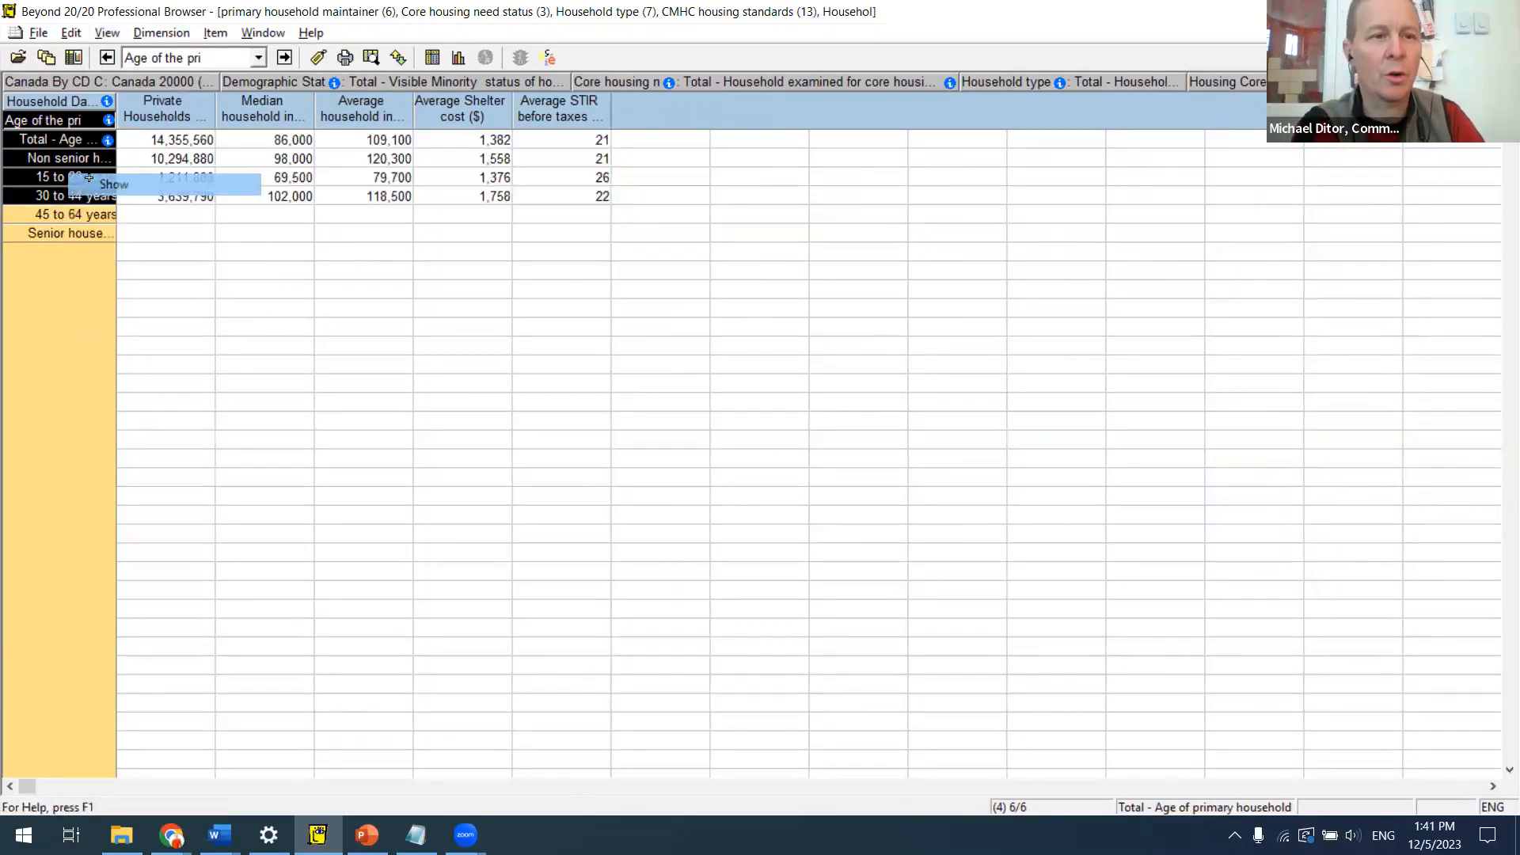
Step: Hide the Total - Age and 15 to 29 years rows
{"action": "left_click", "coordinate": [51, 141]}
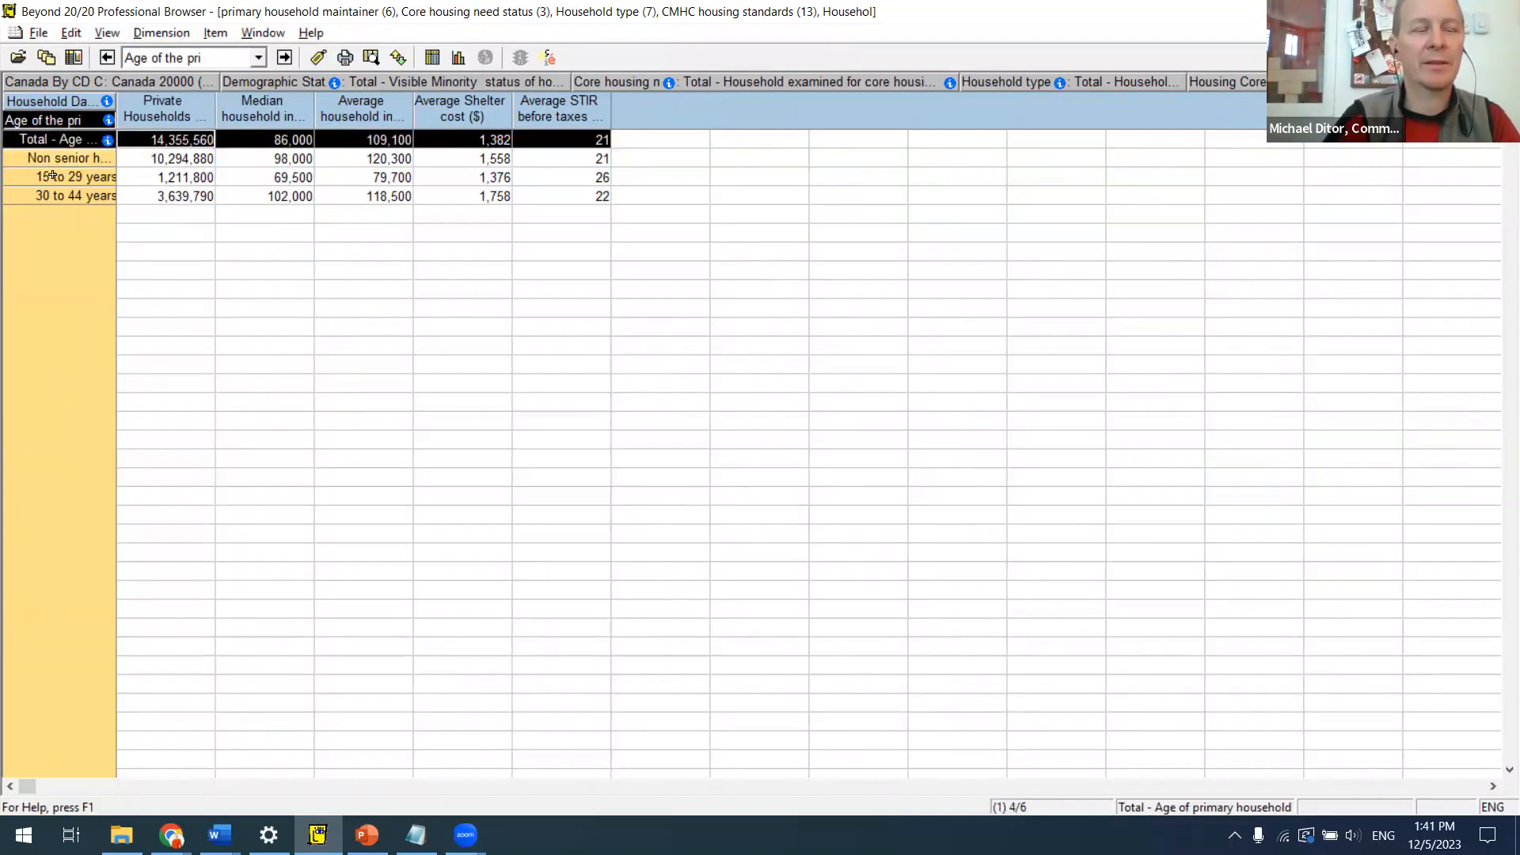
{"action": "left_click", "coordinate": [51, 175], "text": "ctrl"}
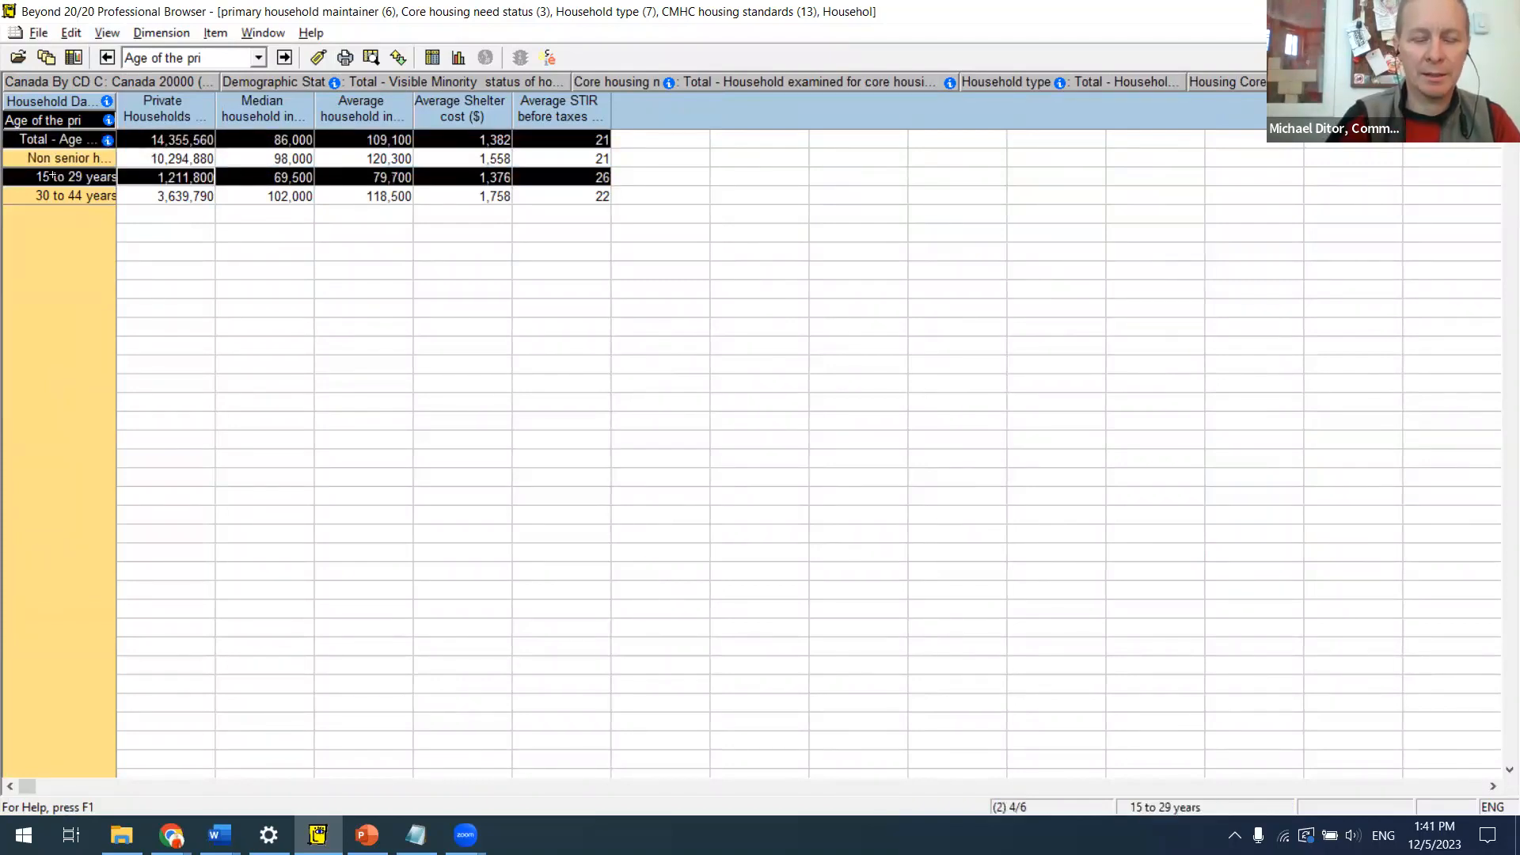
{"action": "right_click", "coordinate": [54, 179]}
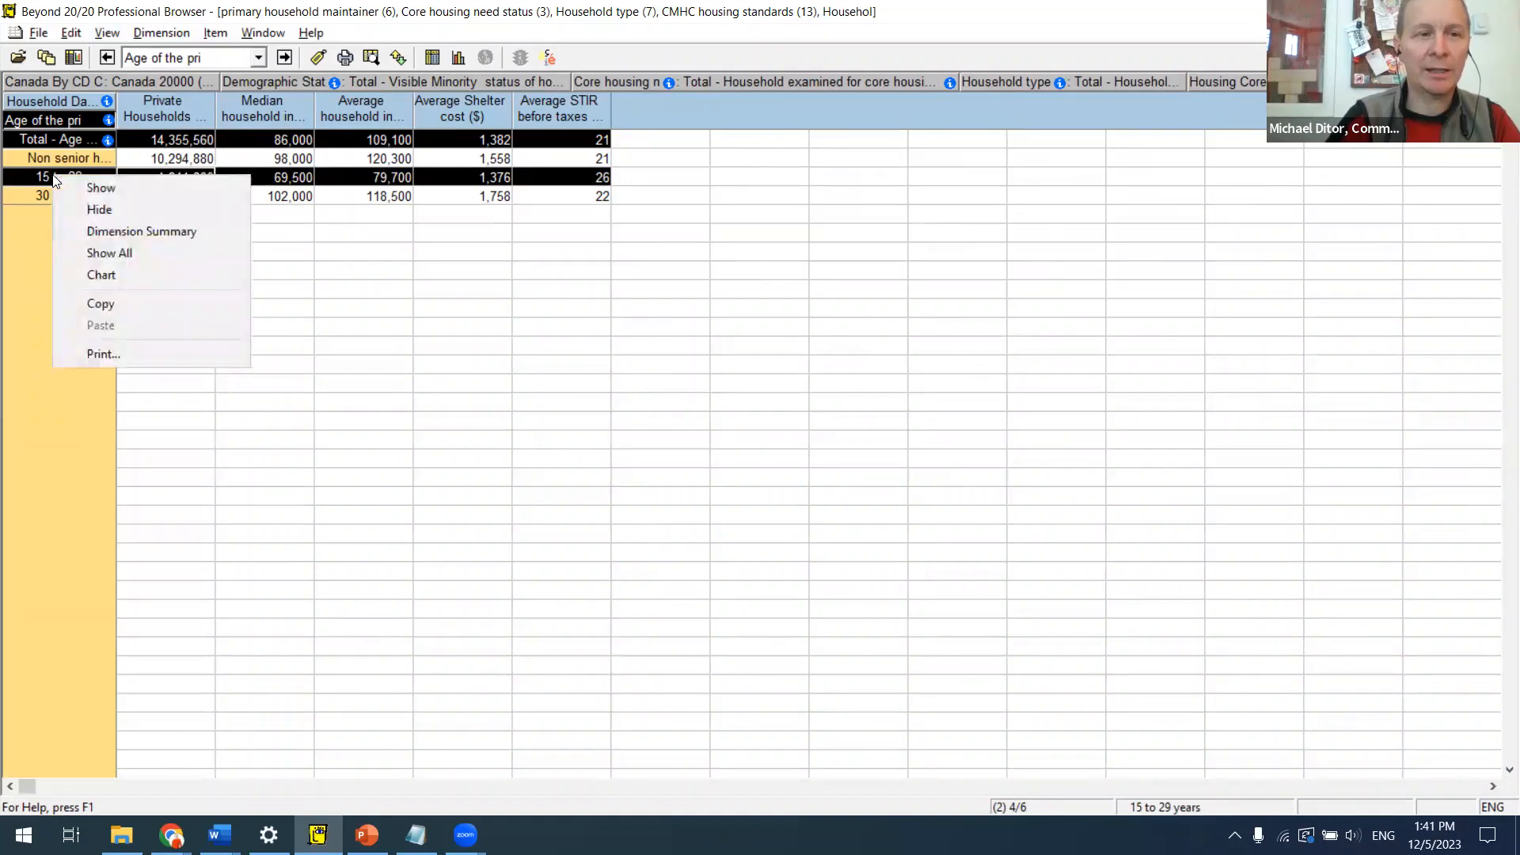
{"action": "left_click", "coordinate": [102, 207]}
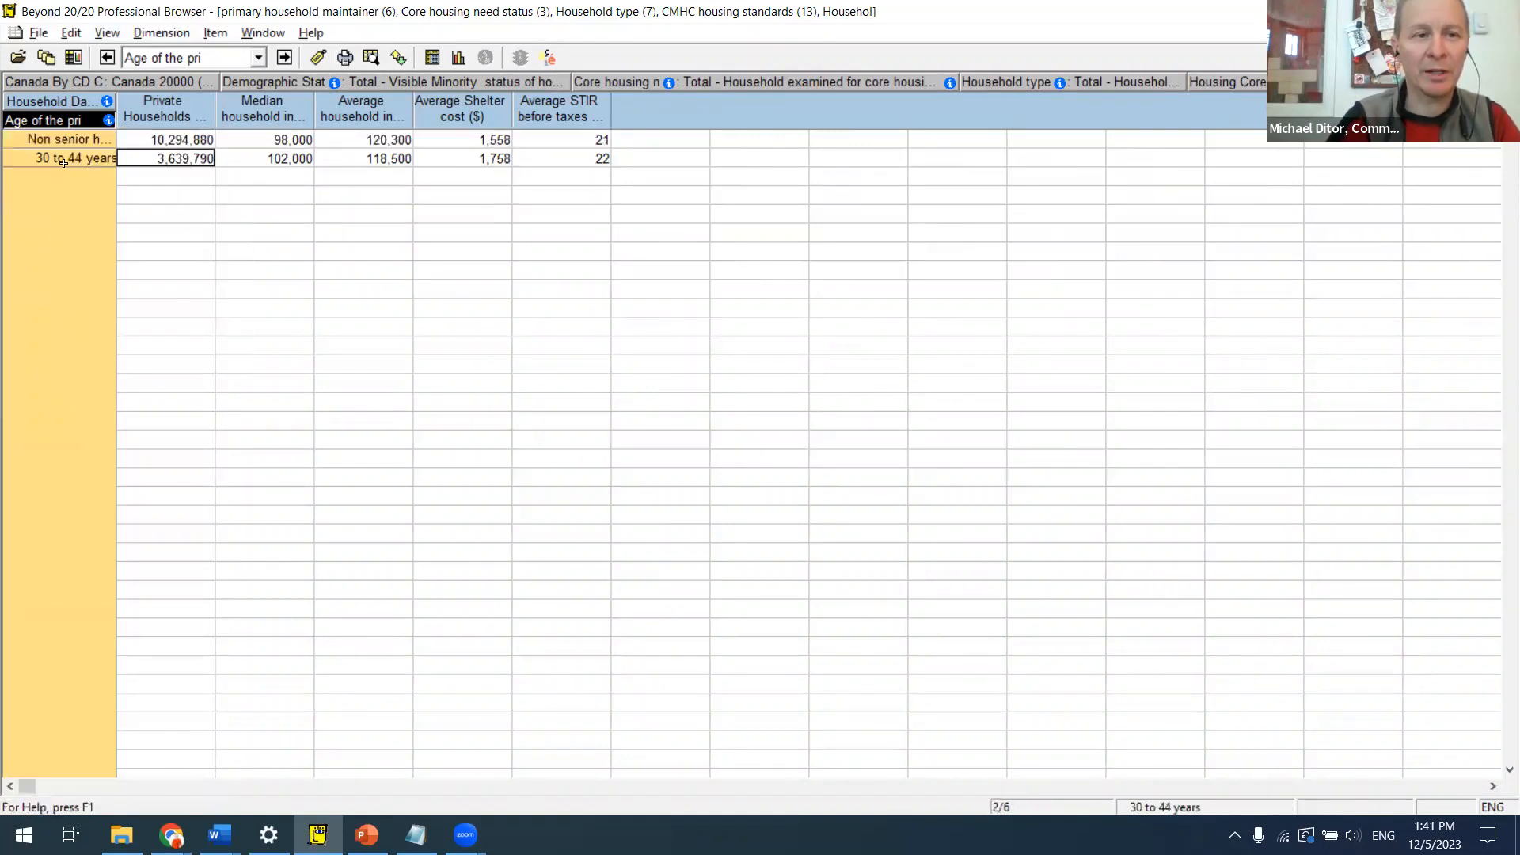
Step: Show all items of the maintainer's age dimension in the rows again
{"action": "left_click", "coordinate": [61, 159]}
{"action": "right_click", "coordinate": [62, 158]}
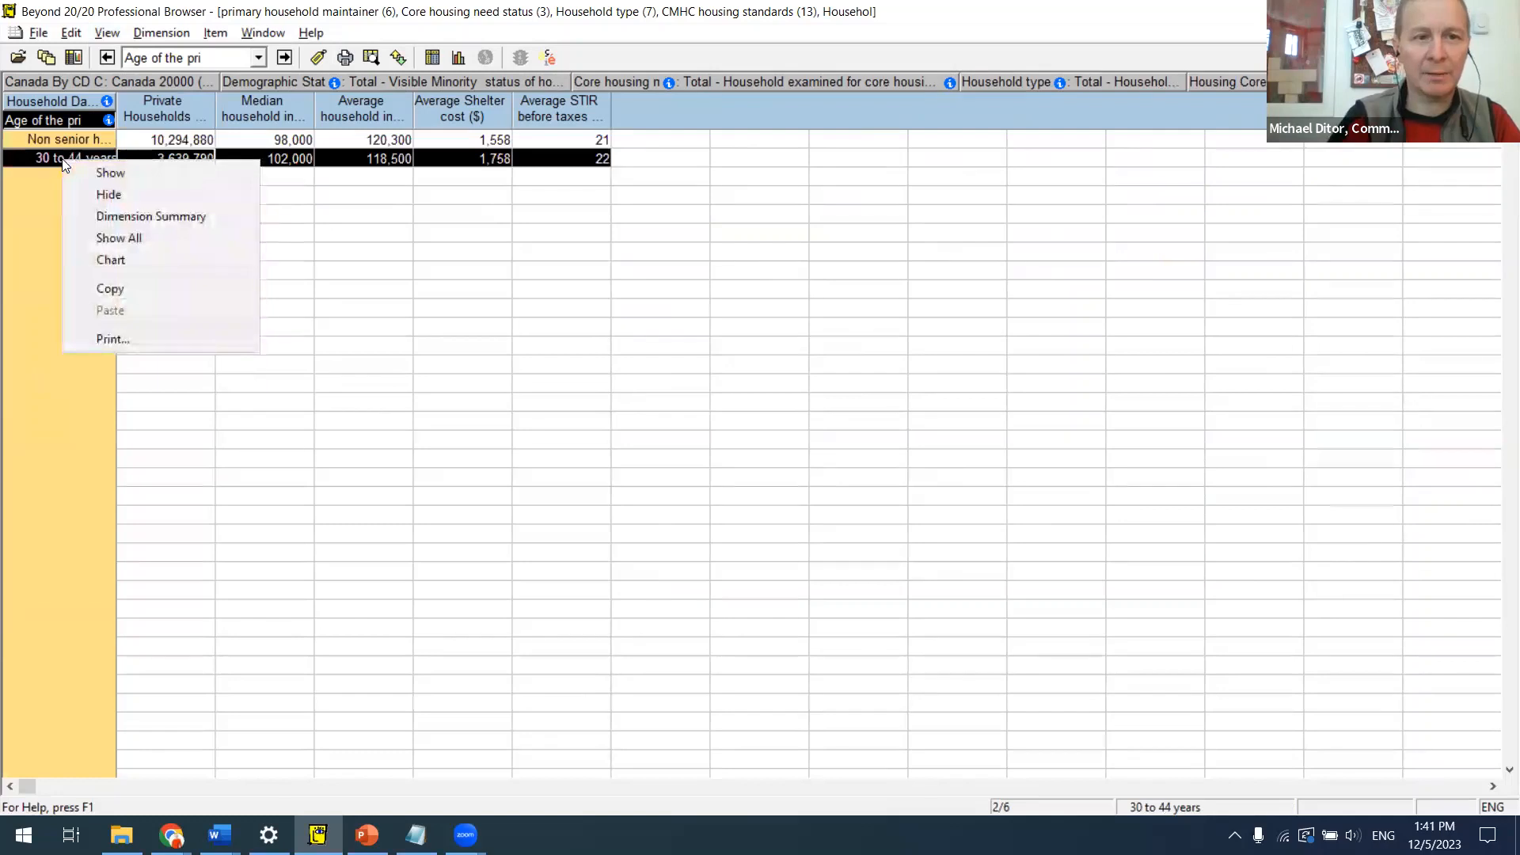
{"action": "left_click", "coordinate": [123, 239]}
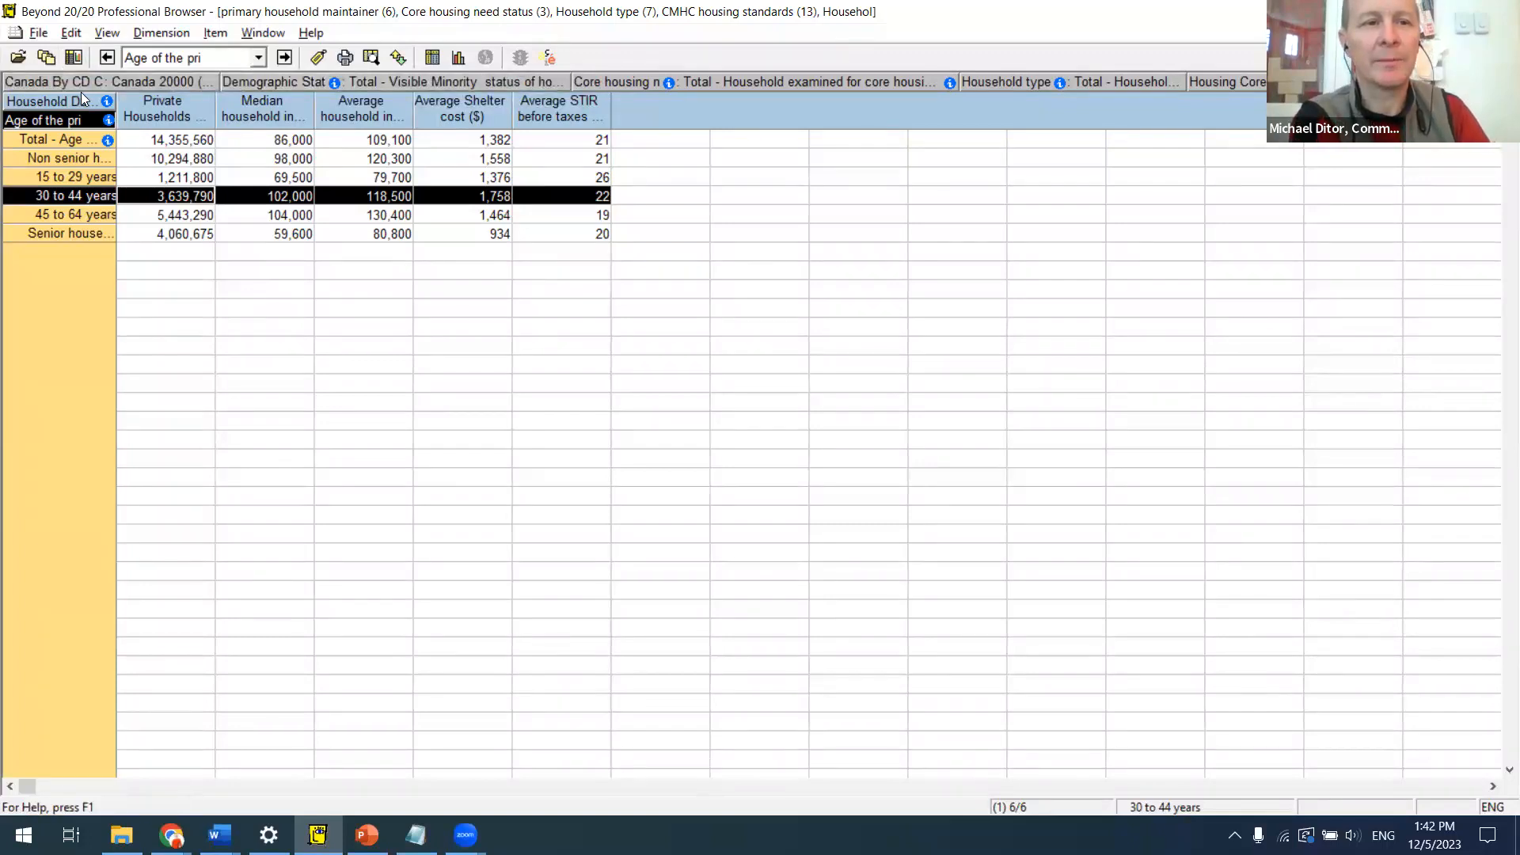
Step: Replace the maintainer's age in the rows with the Canada By CD geography dimension and widen its label column to fit the place names
{"action": "left_click_drag", "start_coordinate": [84, 77], "coordinate": [89, 173]}
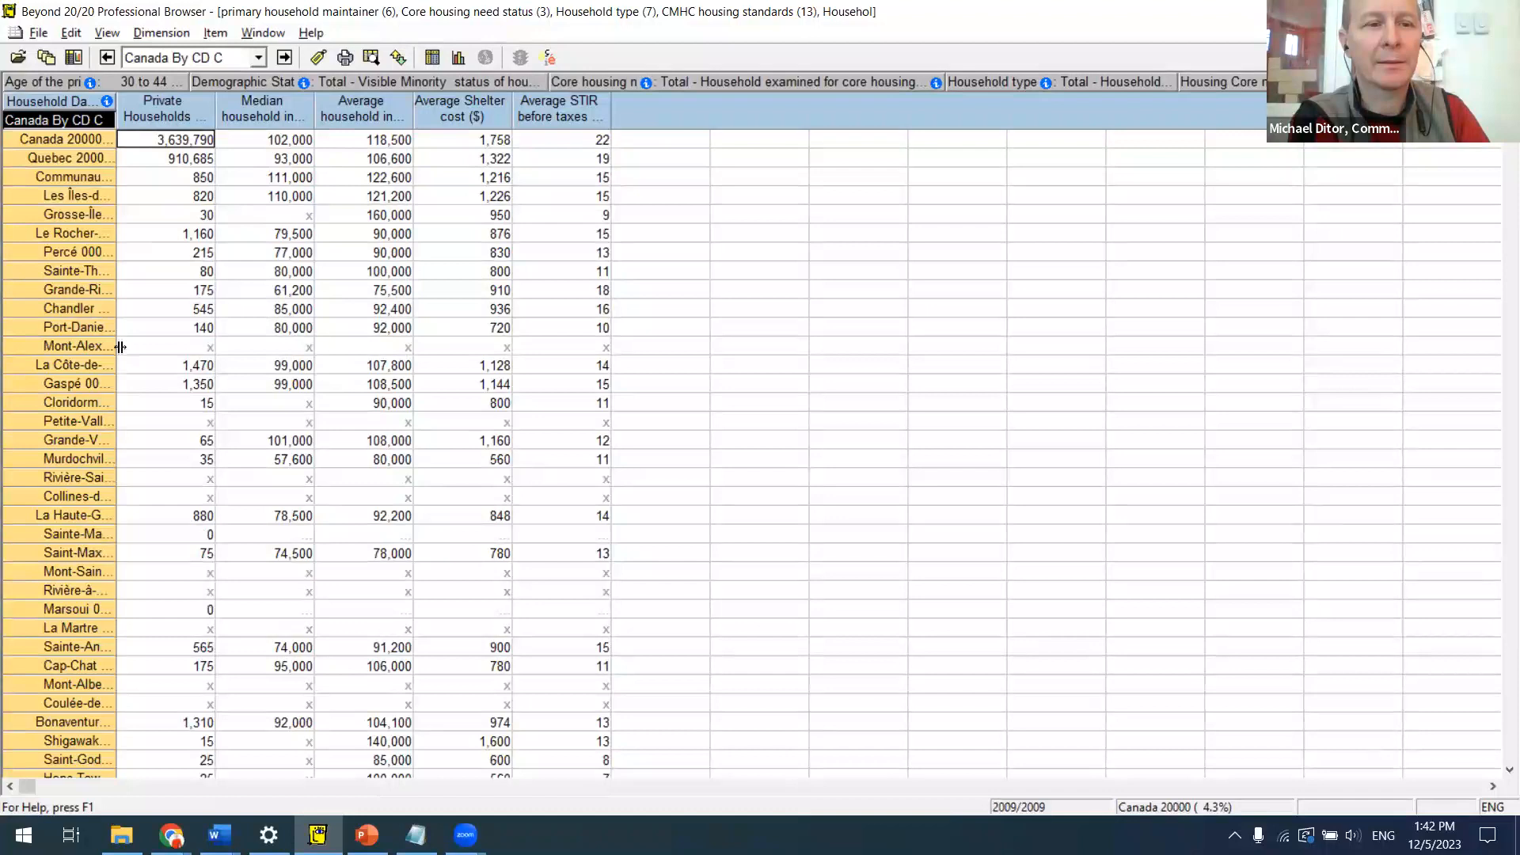
{"action": "left_click_drag", "start_coordinate": [116, 350], "coordinate": [323, 363]}
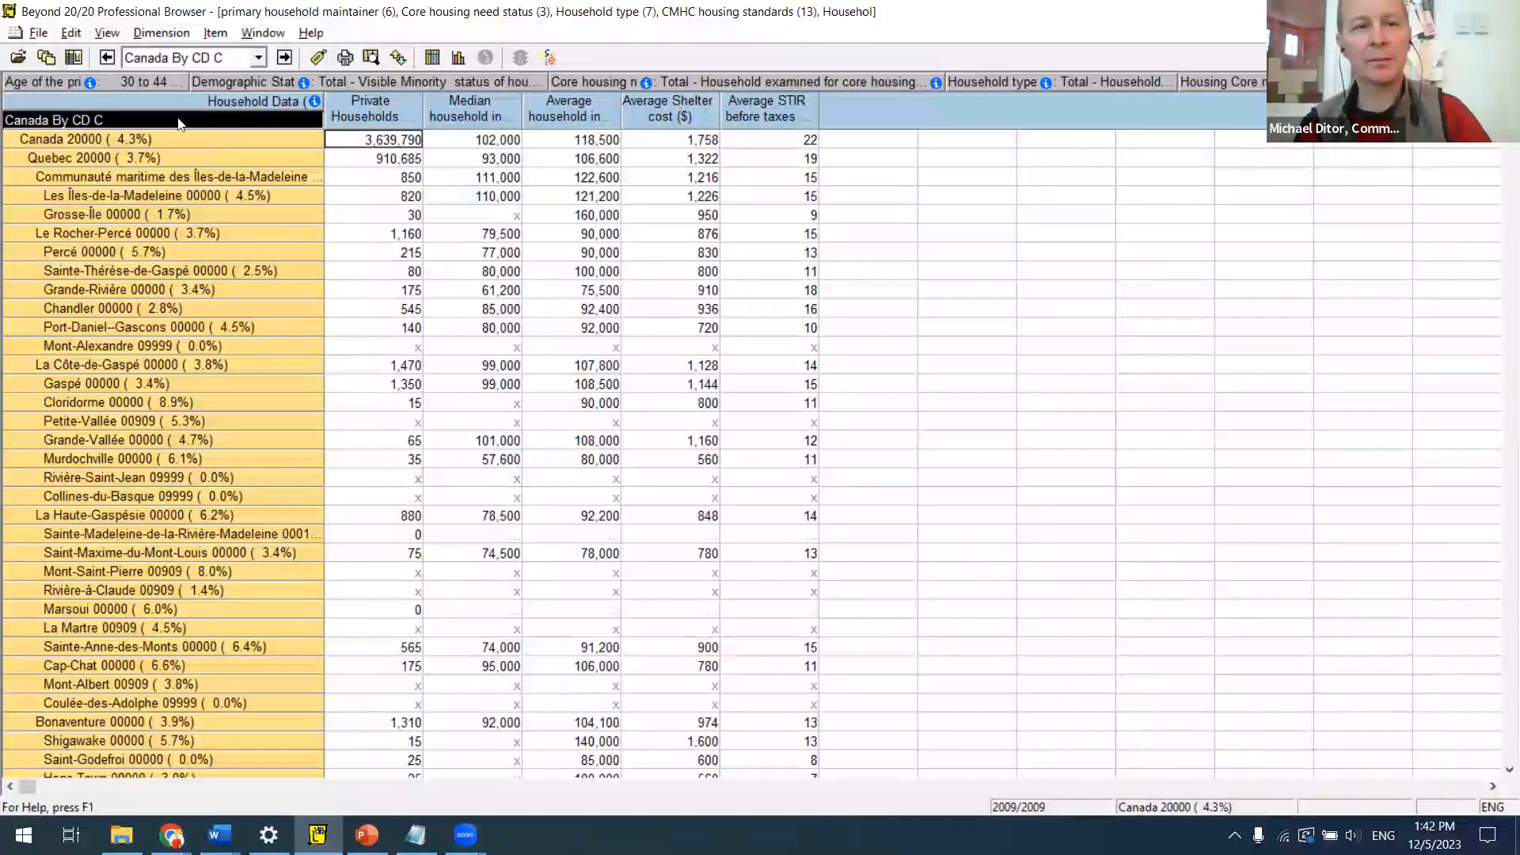
Step: Cycle the geography row labels through the geo code, data quality, level, UID and code fields, back to the English descriptions
{"action": "left_click", "coordinate": [316, 59]}
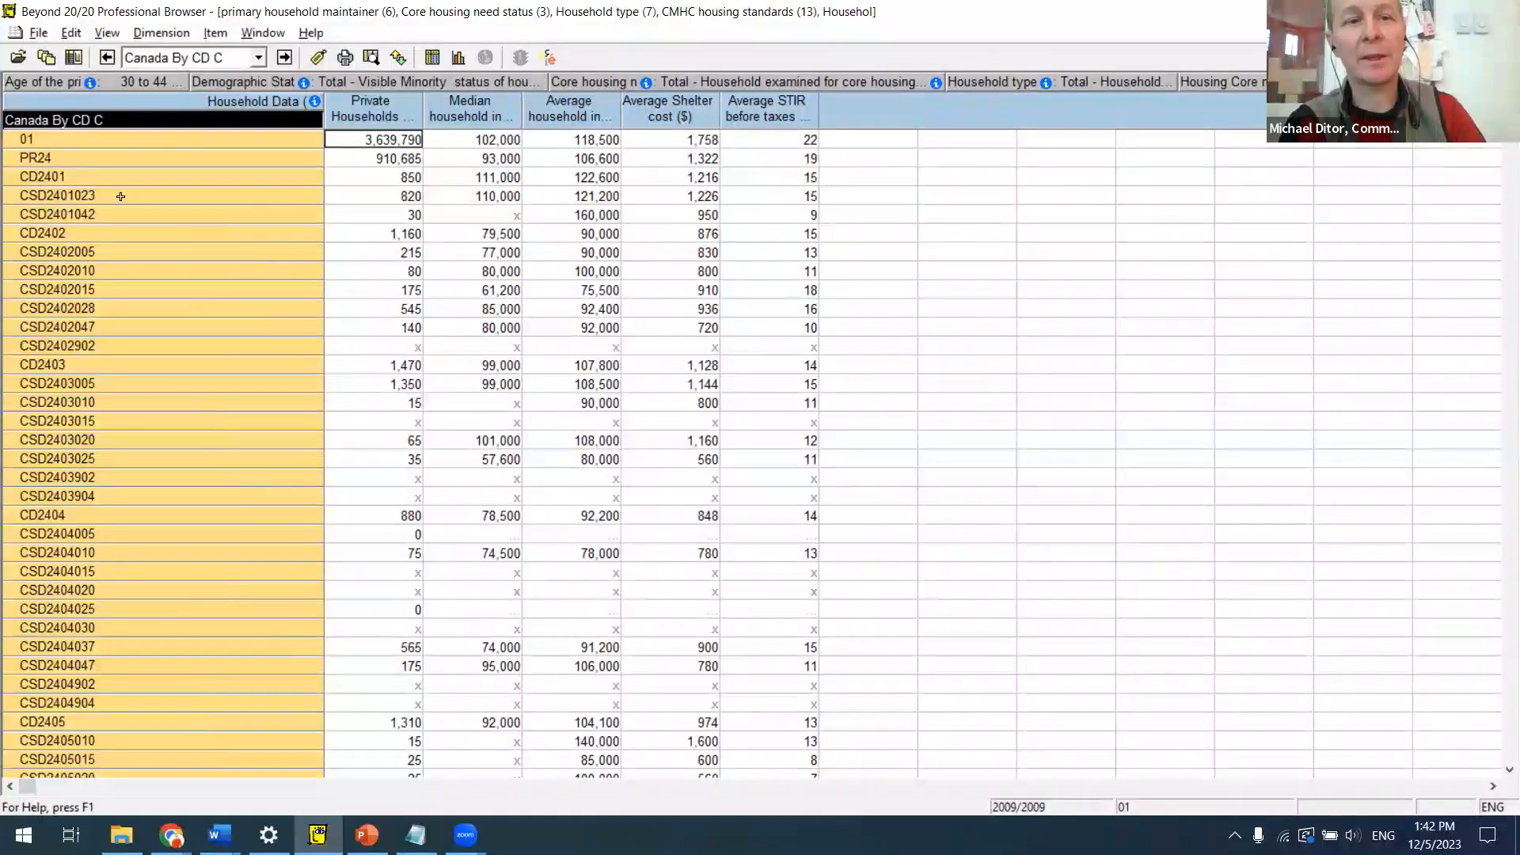
{"action": "left_click", "coordinate": [318, 58]}
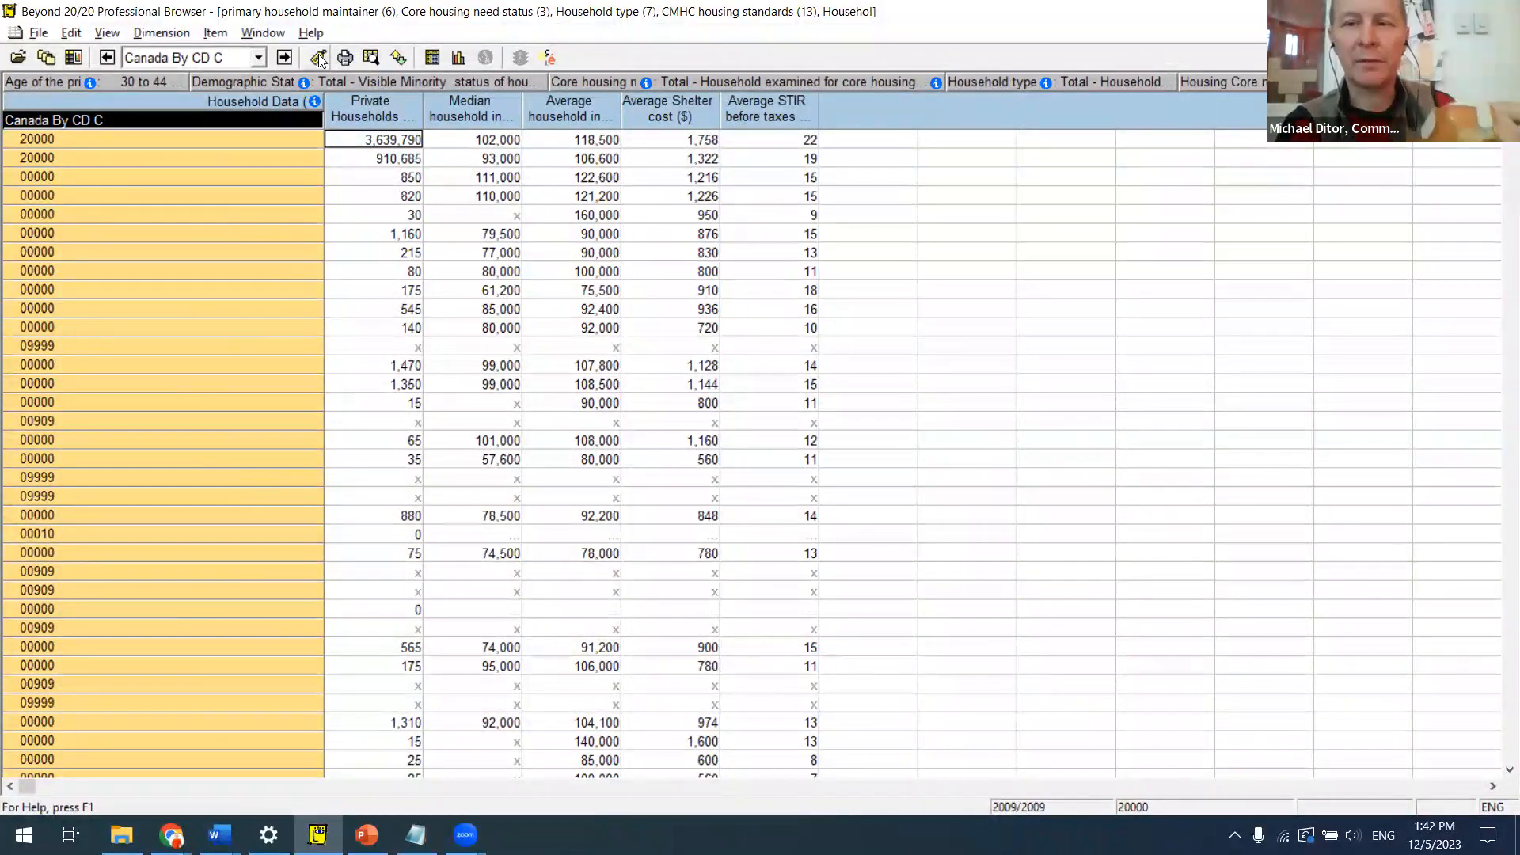
{"action": "left_click", "coordinate": [320, 60]}
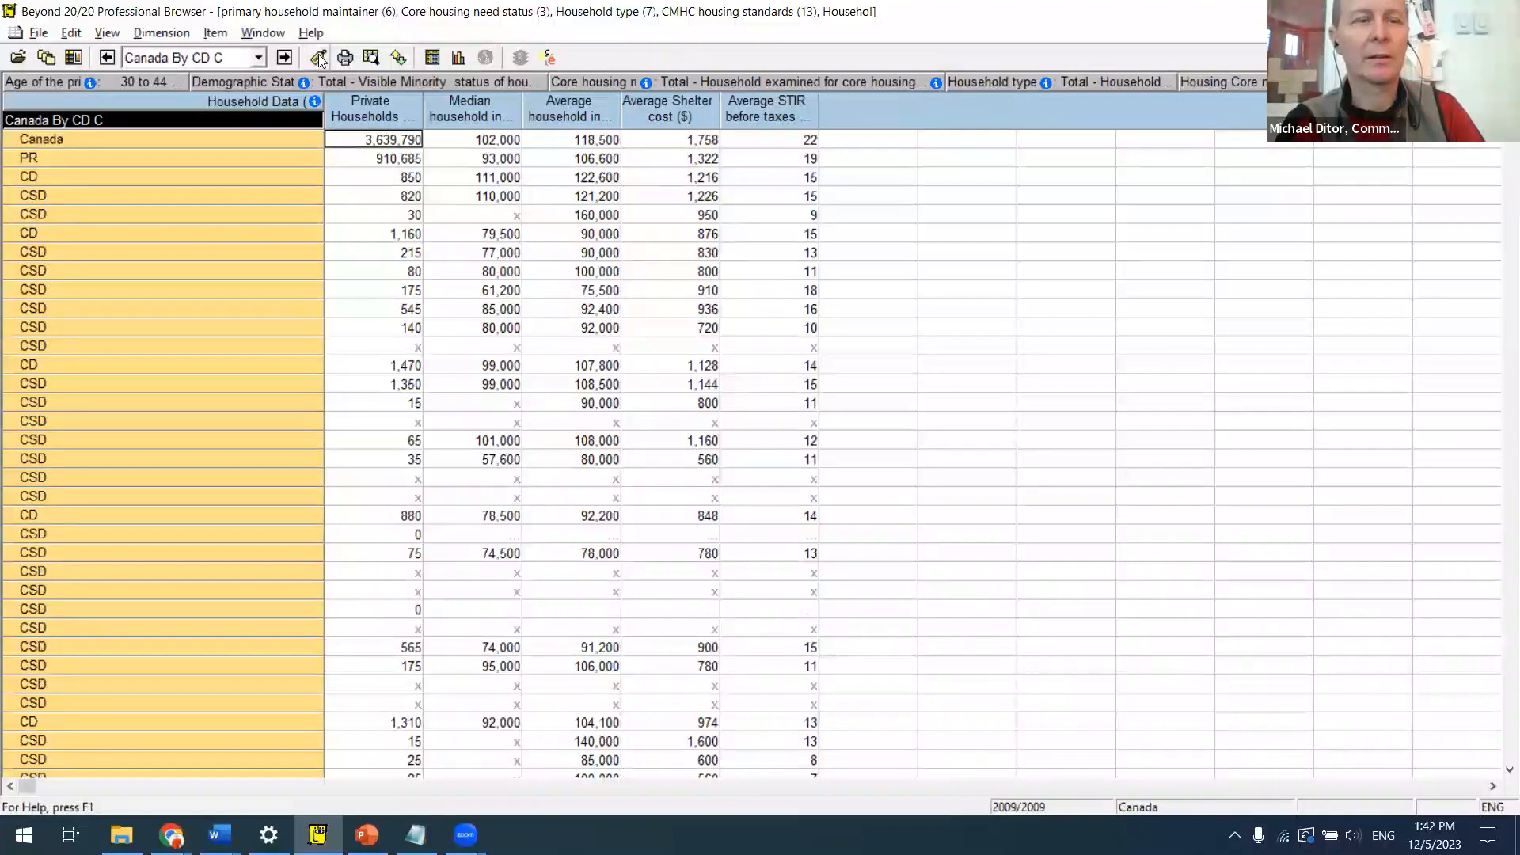
{"action": "left_click", "coordinate": [320, 60]}
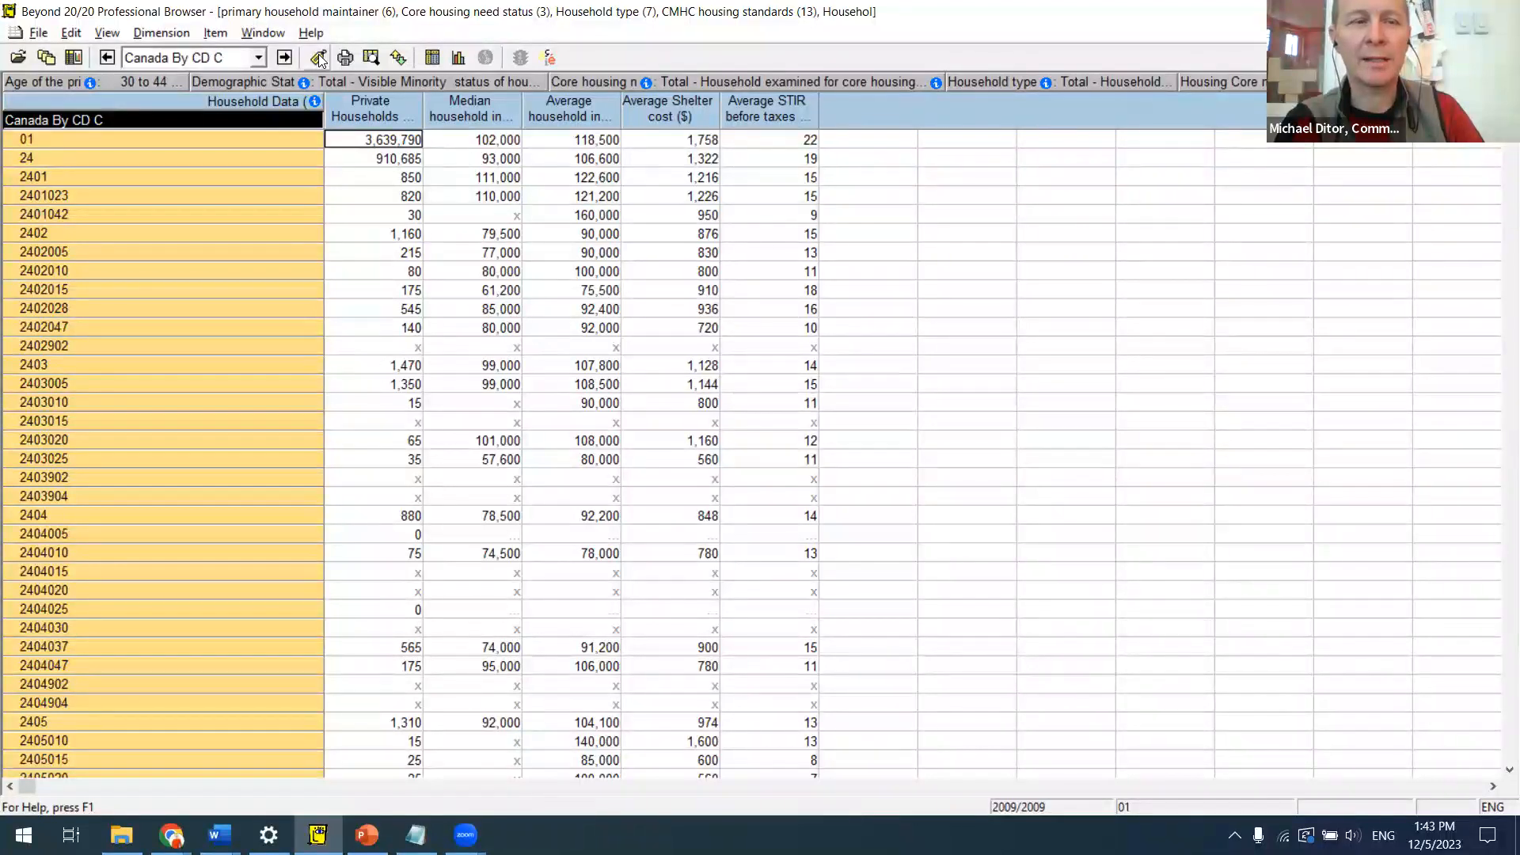
{"action": "left_click", "coordinate": [320, 61]}
{"action": "left_click", "coordinate": [320, 60]}
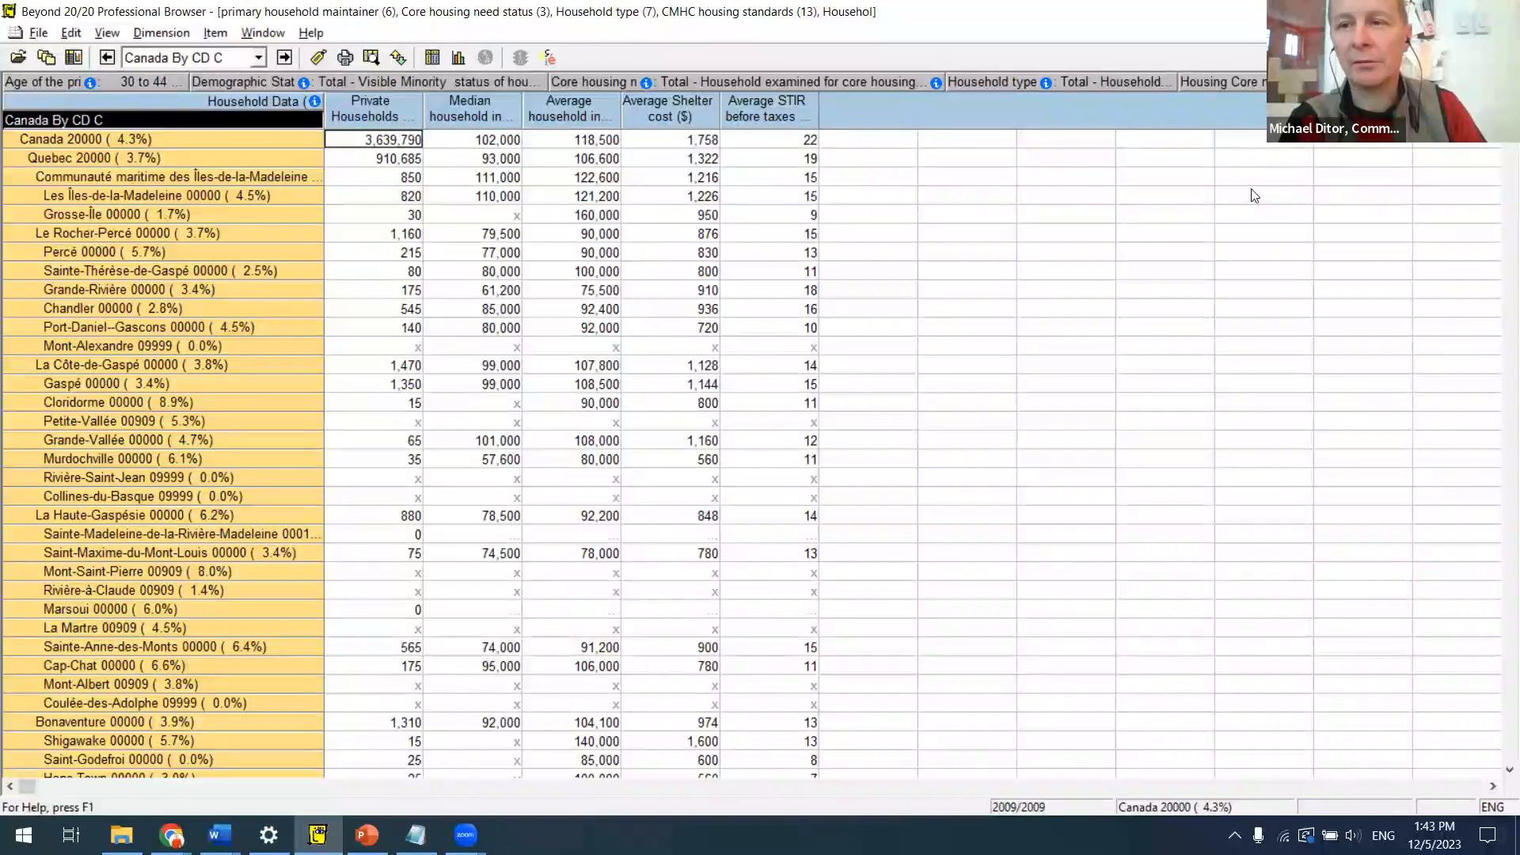
Step: Look through the geography hierarchy, highlighting the subdivisions under La Haute-Gaspésie, the La Haute-Gaspésie division and the Quebec row
{"action": "scroll", "coordinate": [1499, 249], "scroll_direction": "down", "scroll_amount": 20}
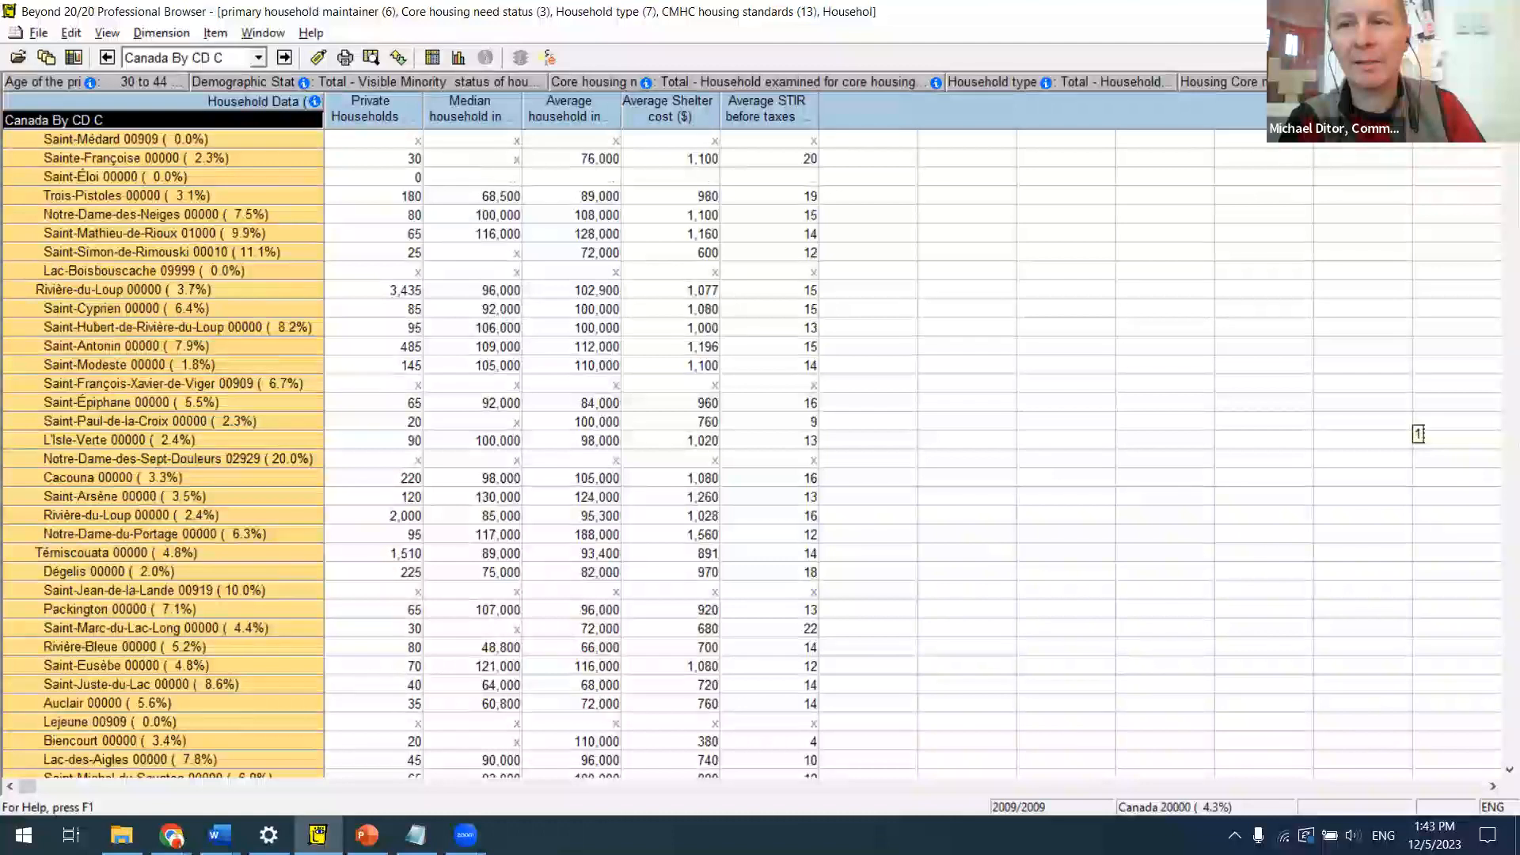
{"action": "key", "text": "ctrl+Home"}
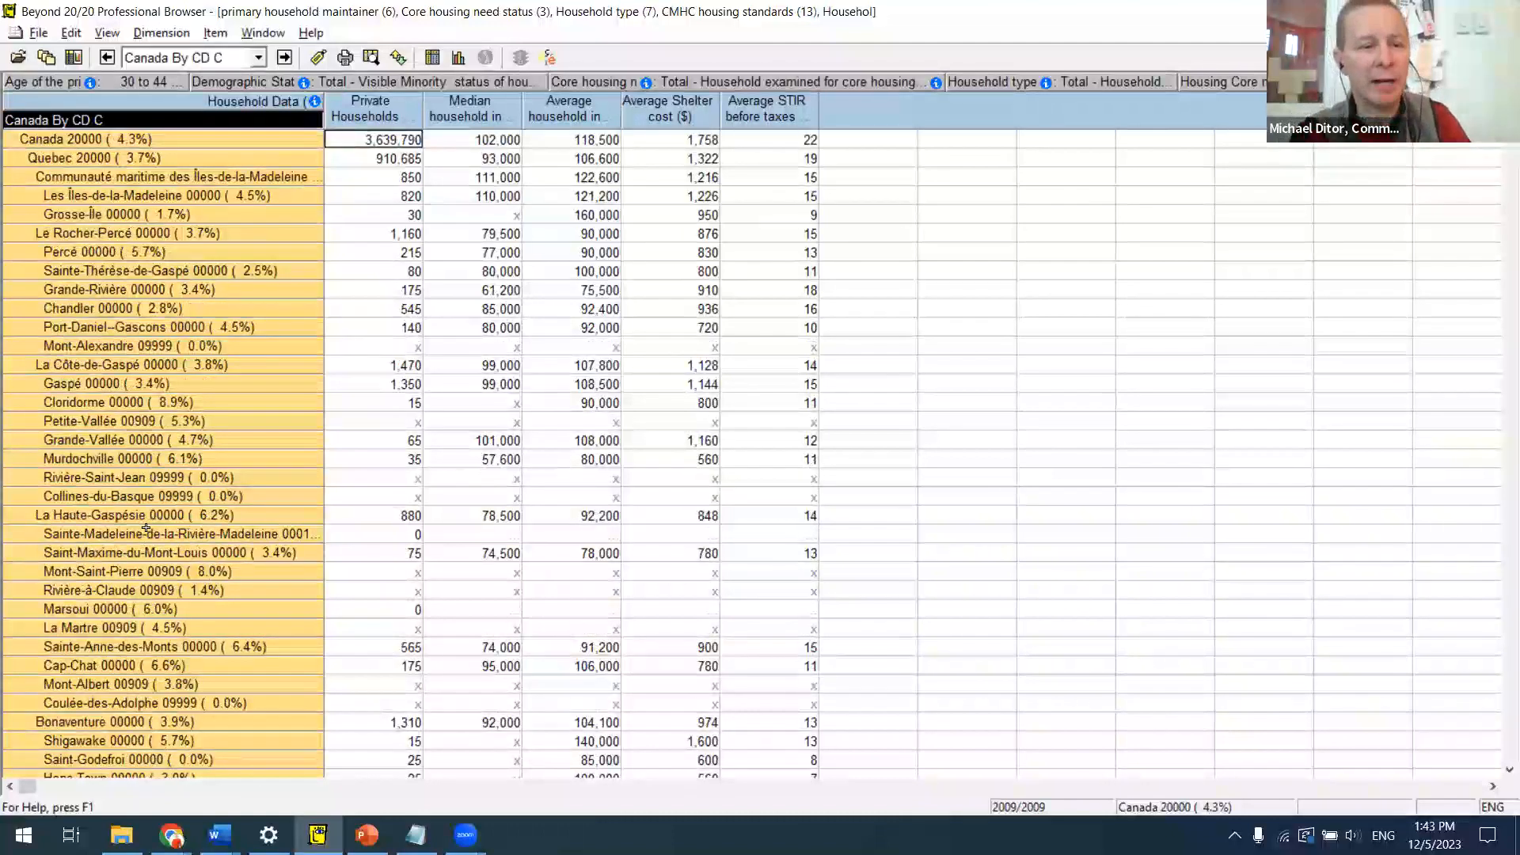
{"action": "left_click_drag", "start_coordinate": [142, 536], "coordinate": [155, 704]}
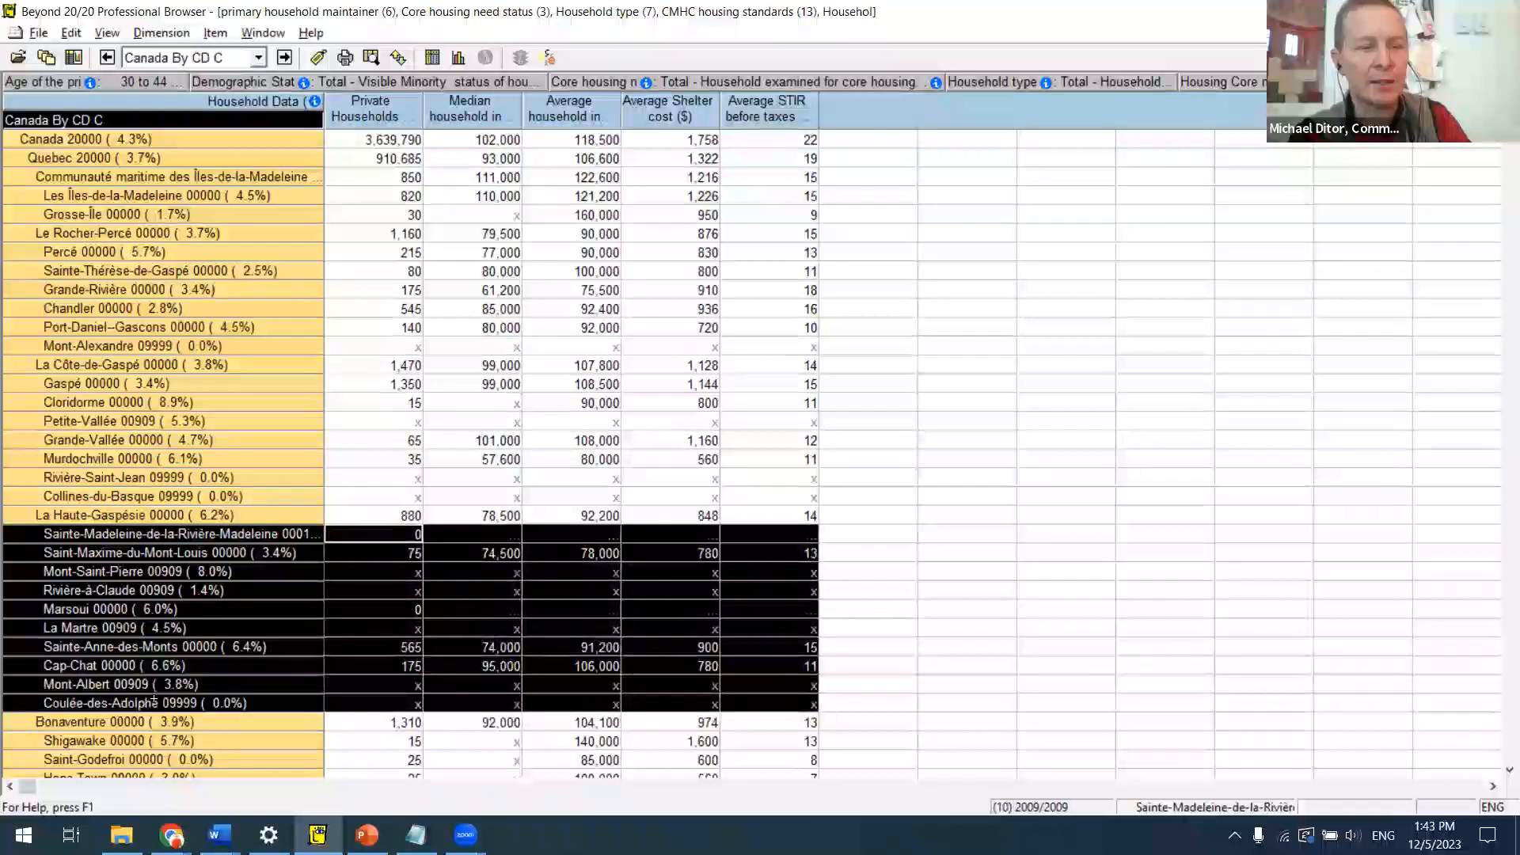
{"action": "left_click", "coordinate": [94, 516]}
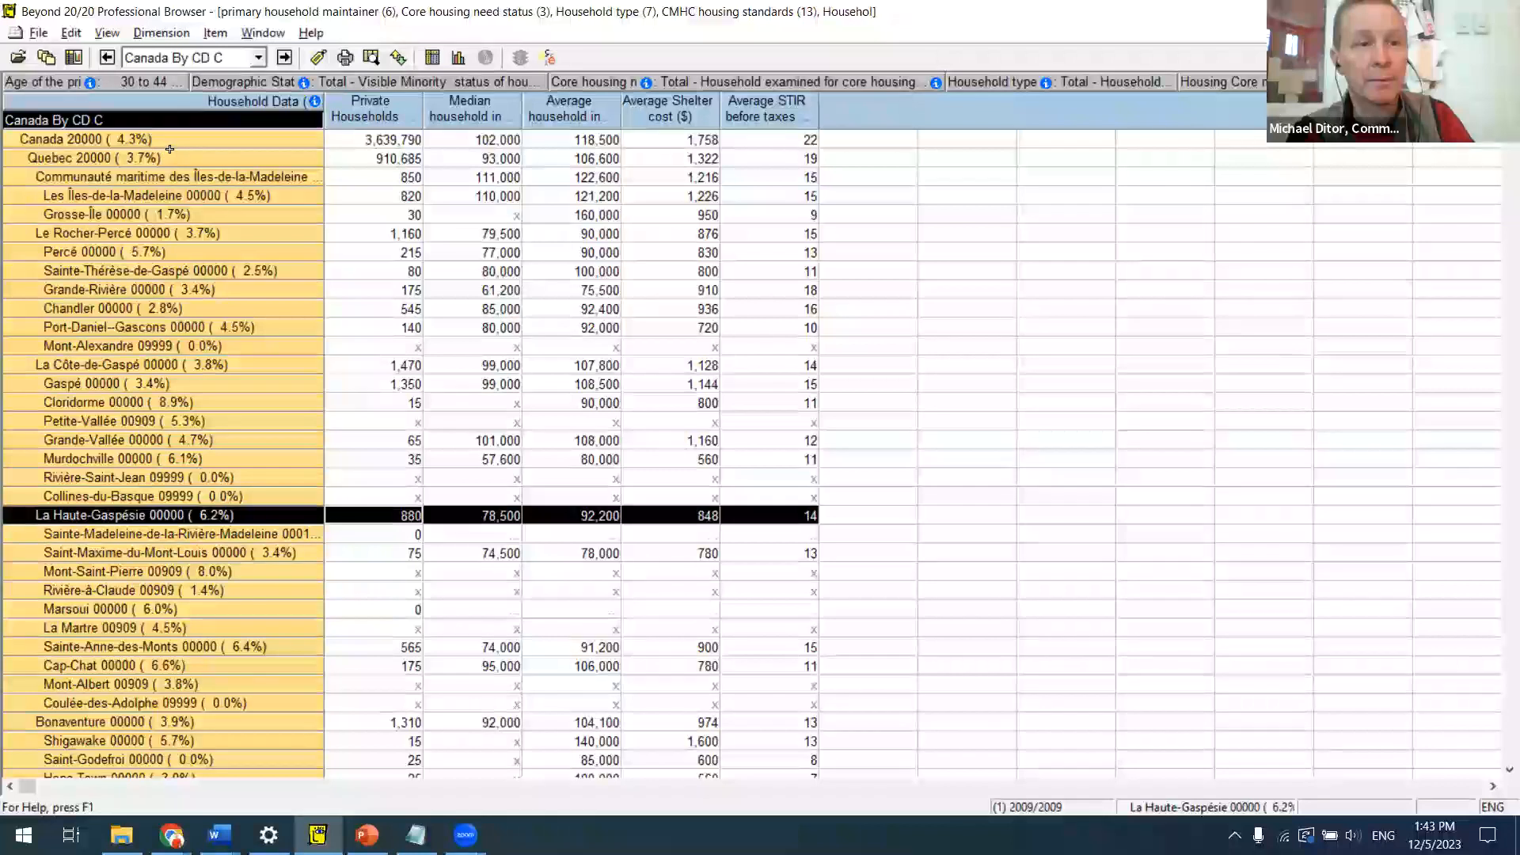
{"action": "left_click", "coordinate": [246, 158]}
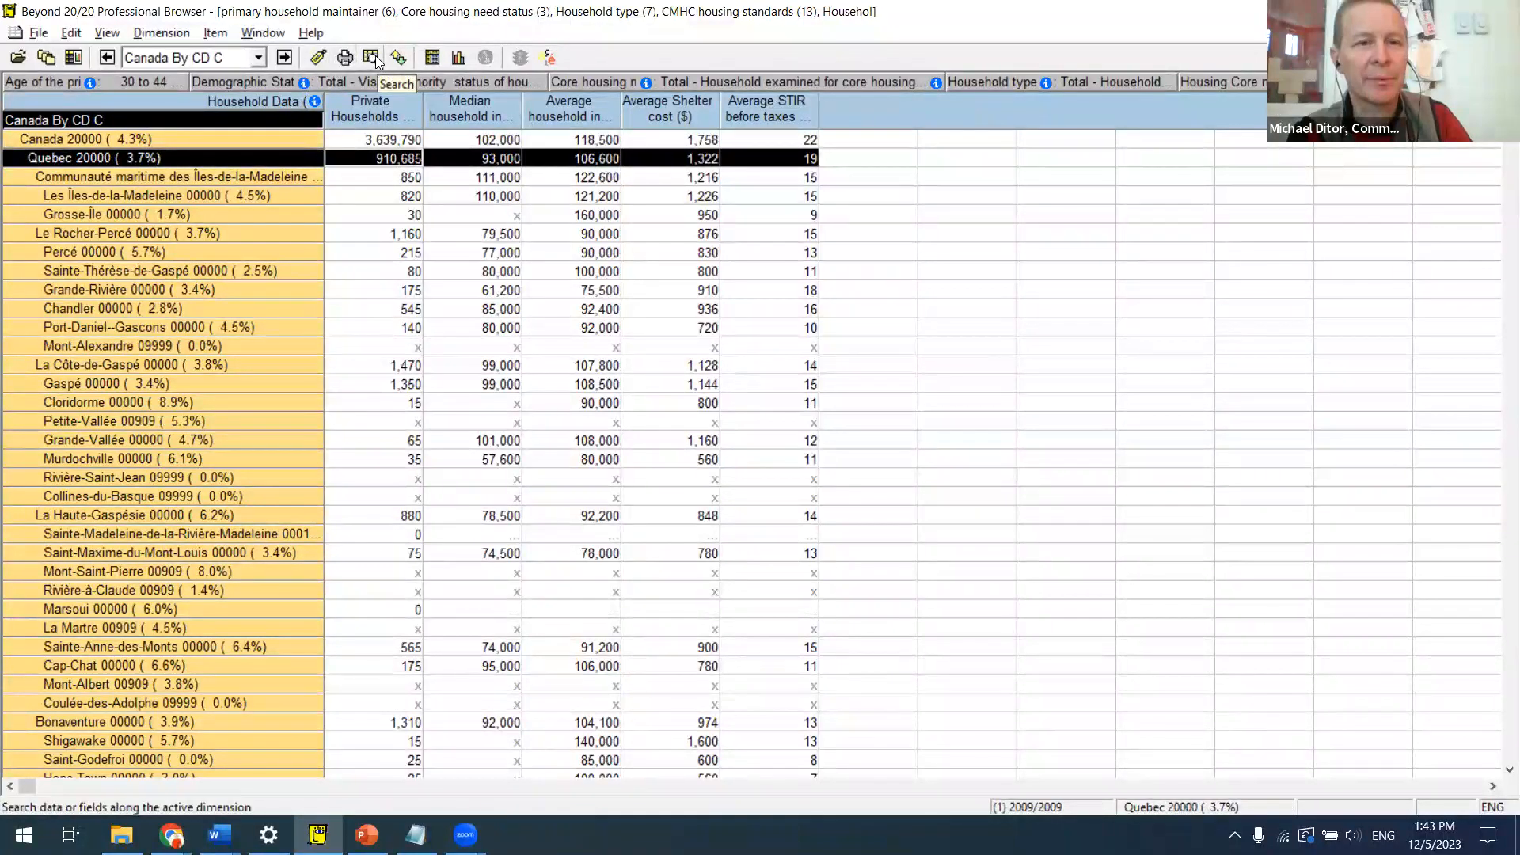
Step: Search the geography dimension's English Desc field for "montr" with the Reduce selection type, limiting the rows to the matches
{"action": "left_click", "coordinate": [158, 33]}
{"action": "left_click", "coordinate": [199, 103]}
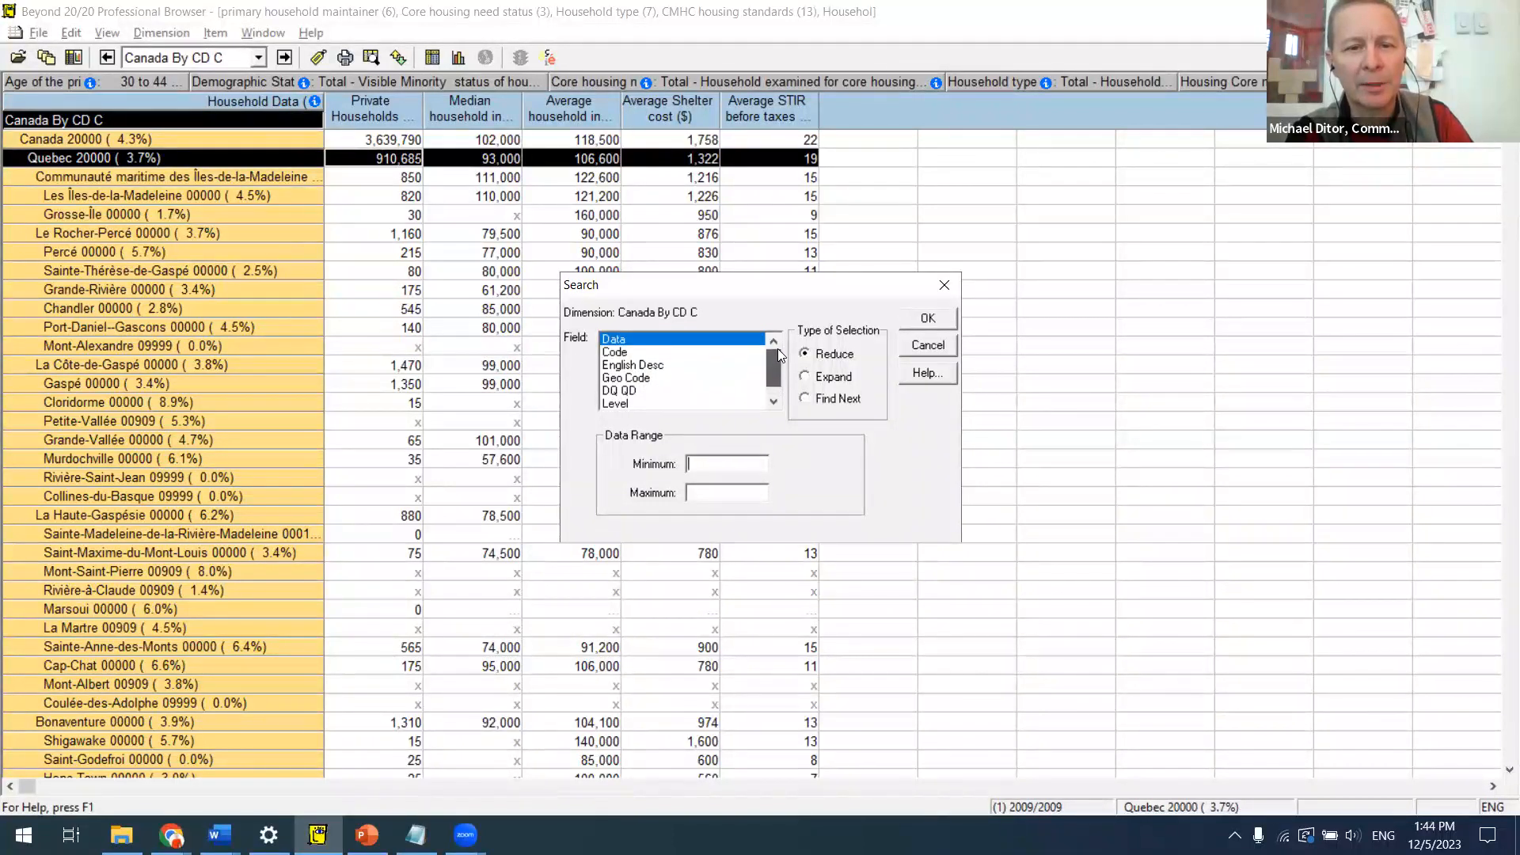
{"action": "left_click", "coordinate": [694, 368]}
{"action": "left_click", "coordinate": [631, 393]}
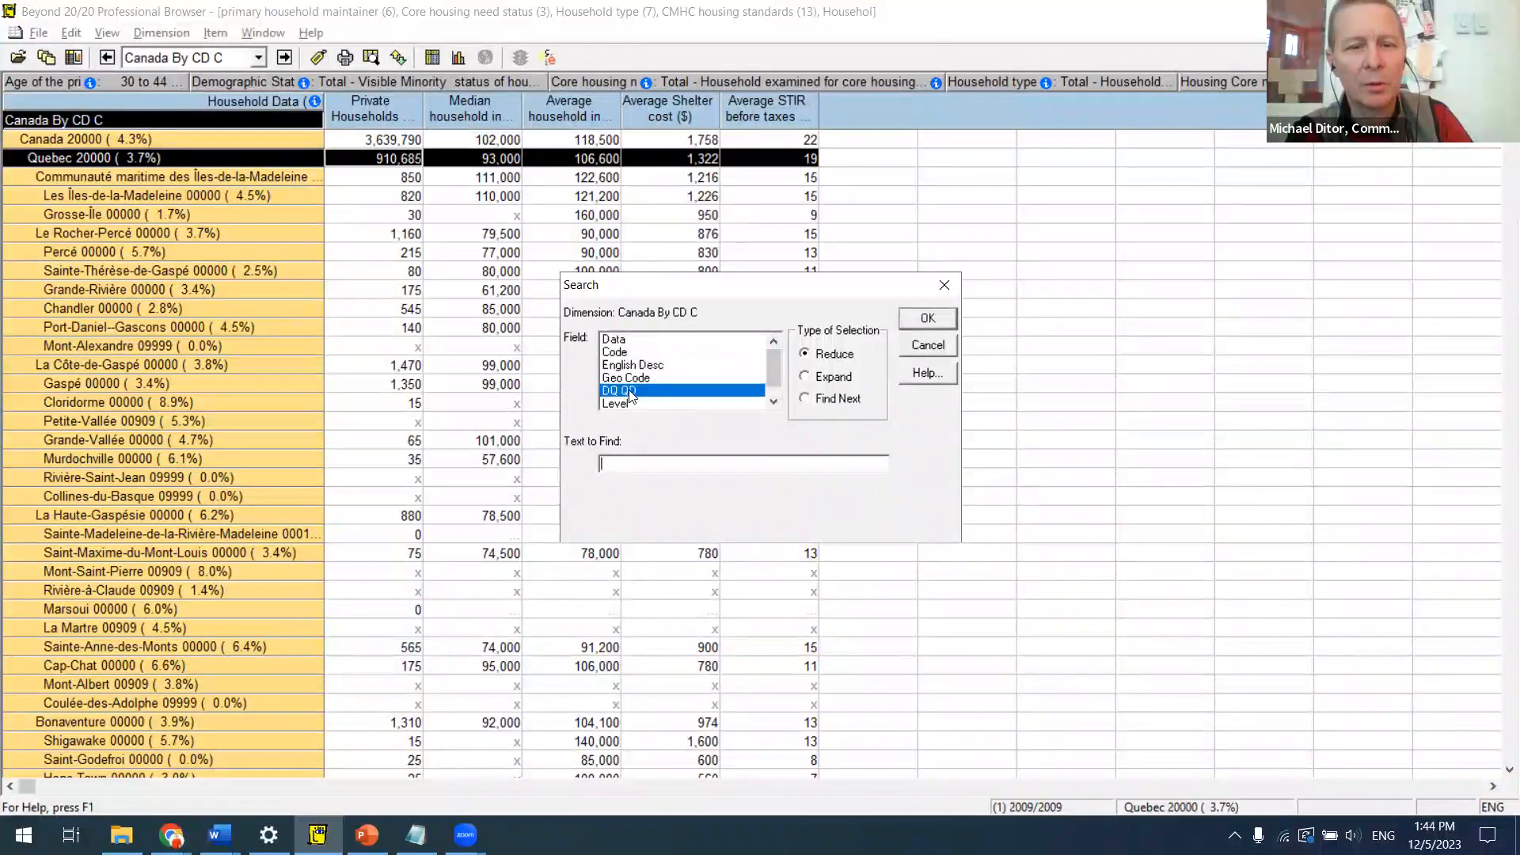
{"action": "left_click", "coordinate": [636, 404]}
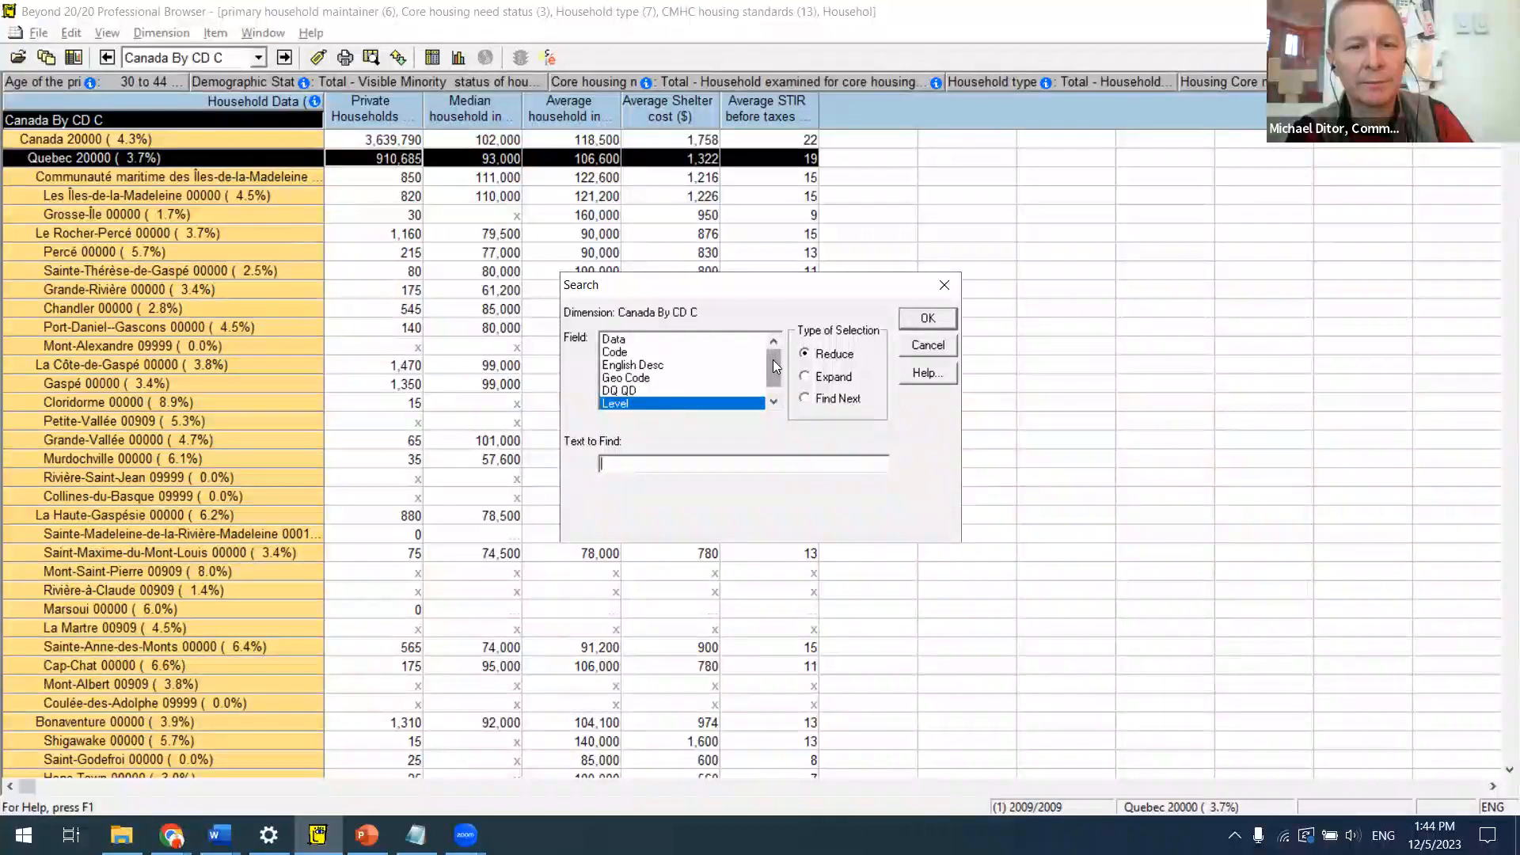
{"action": "scroll", "coordinate": [773, 360], "scroll_direction": "down", "scroll_amount": 1}
{"action": "left_click", "coordinate": [700, 404]}
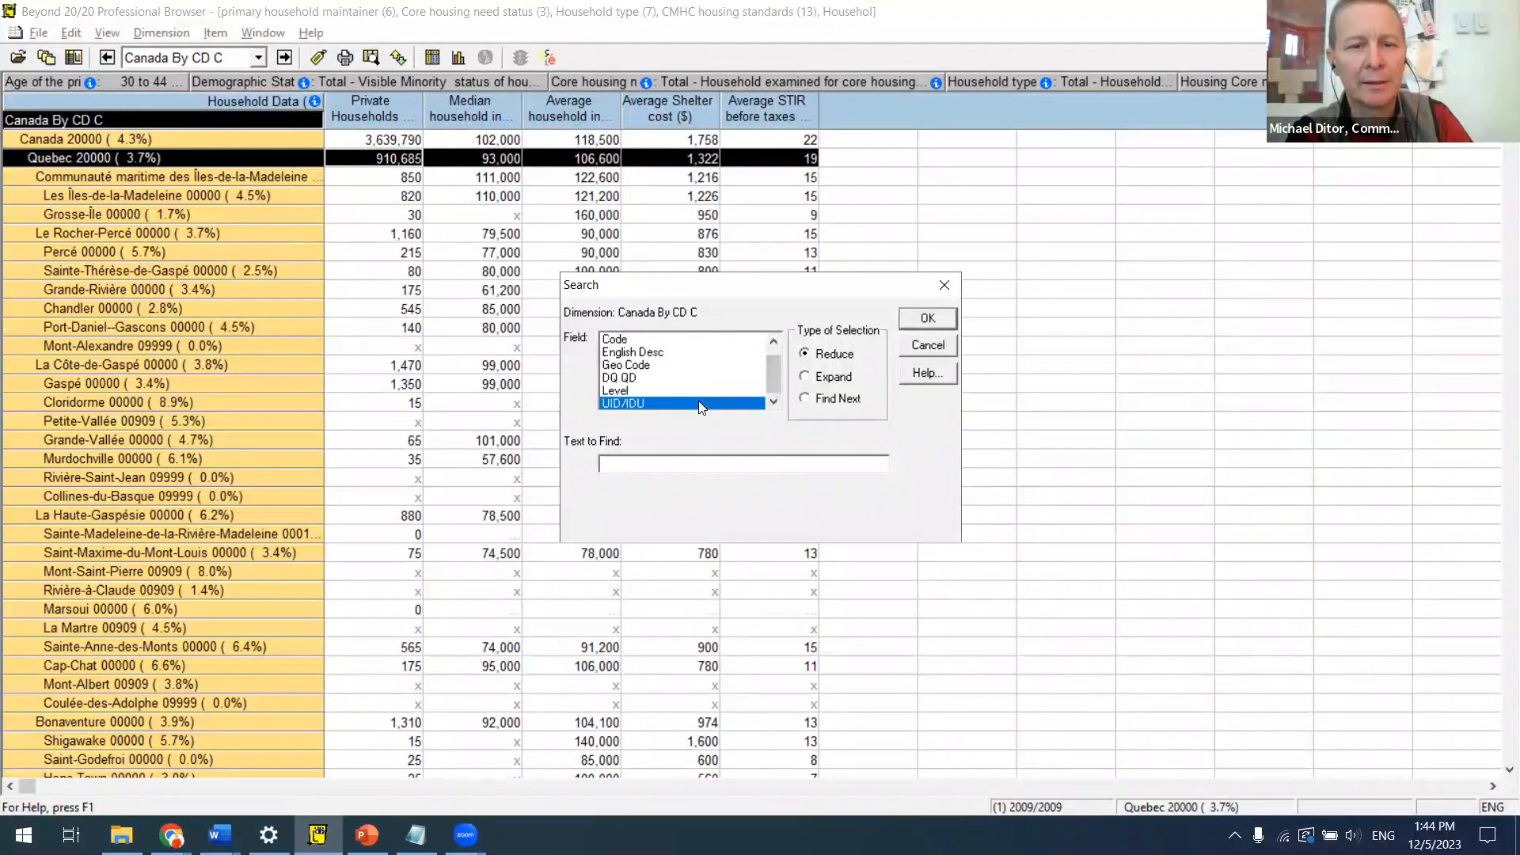
{"action": "left_click", "coordinate": [677, 352]}
{"action": "left_click", "coordinate": [686, 468]}
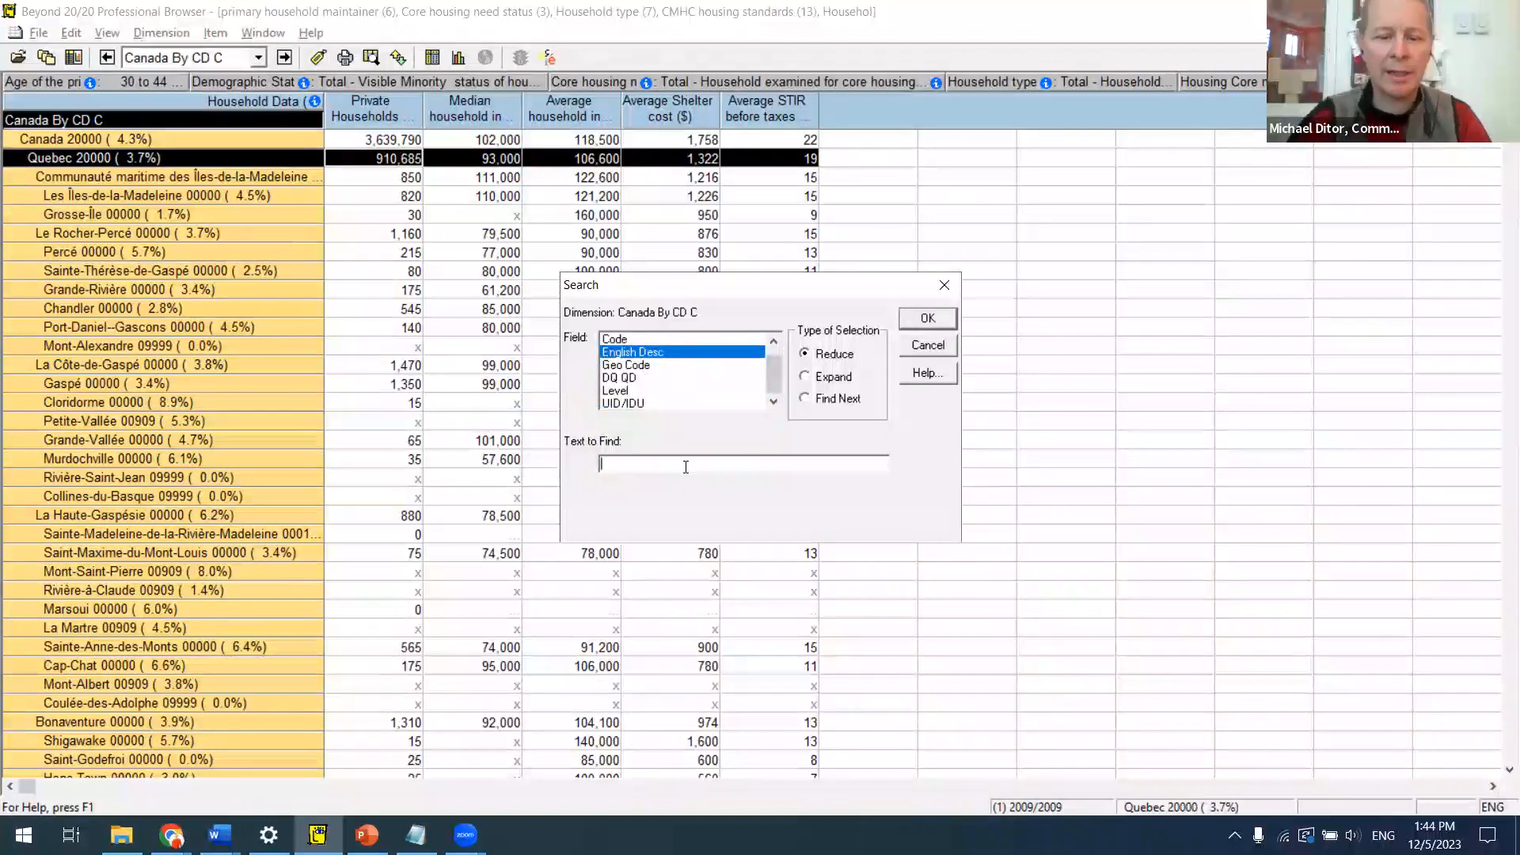
{"action": "type", "text": "montr"}
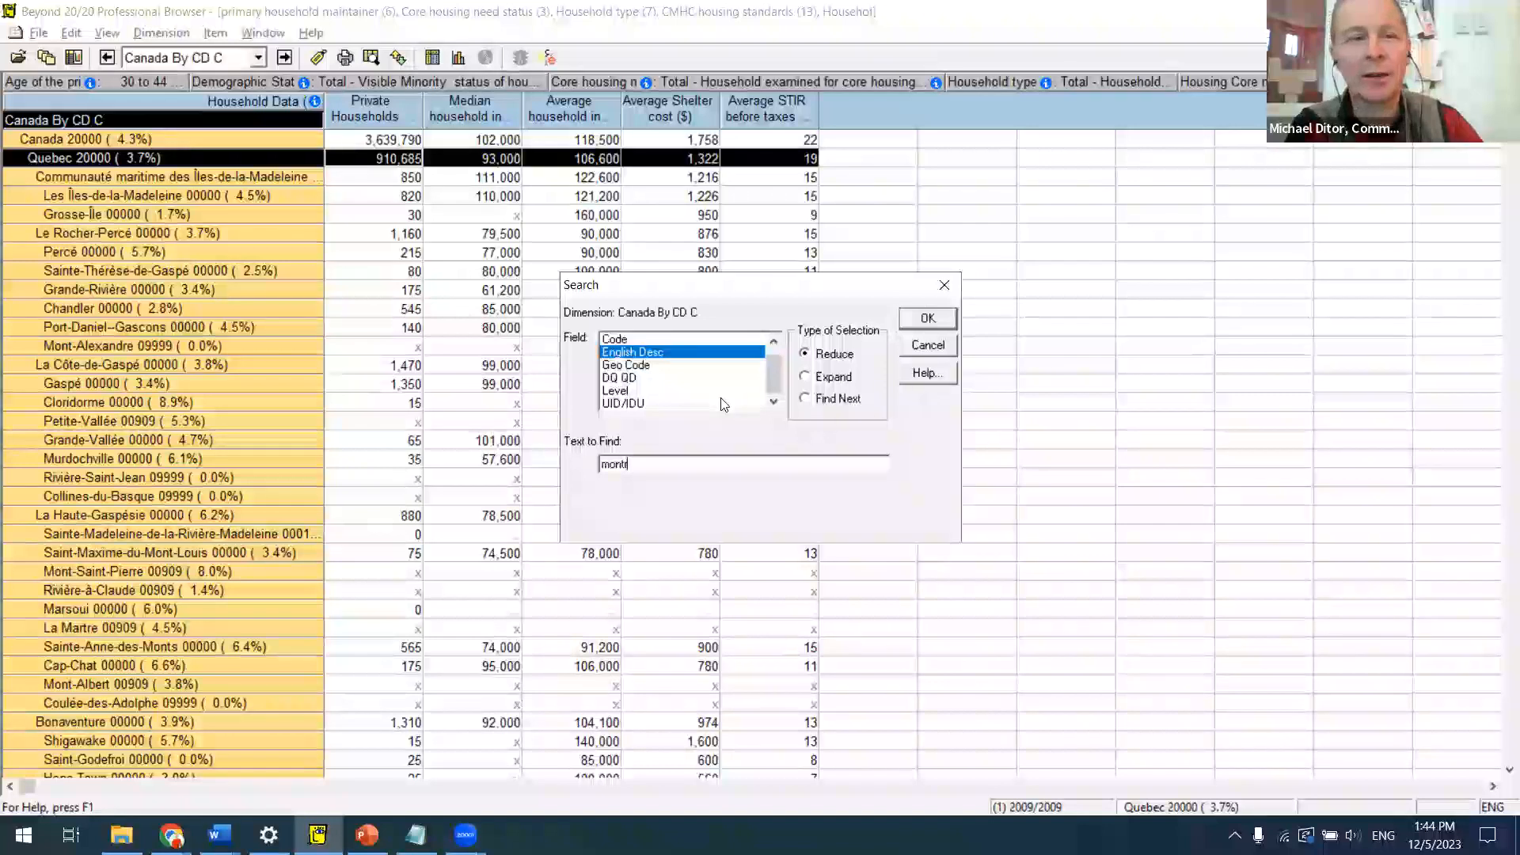
{"action": "left_click", "coordinate": [934, 320]}
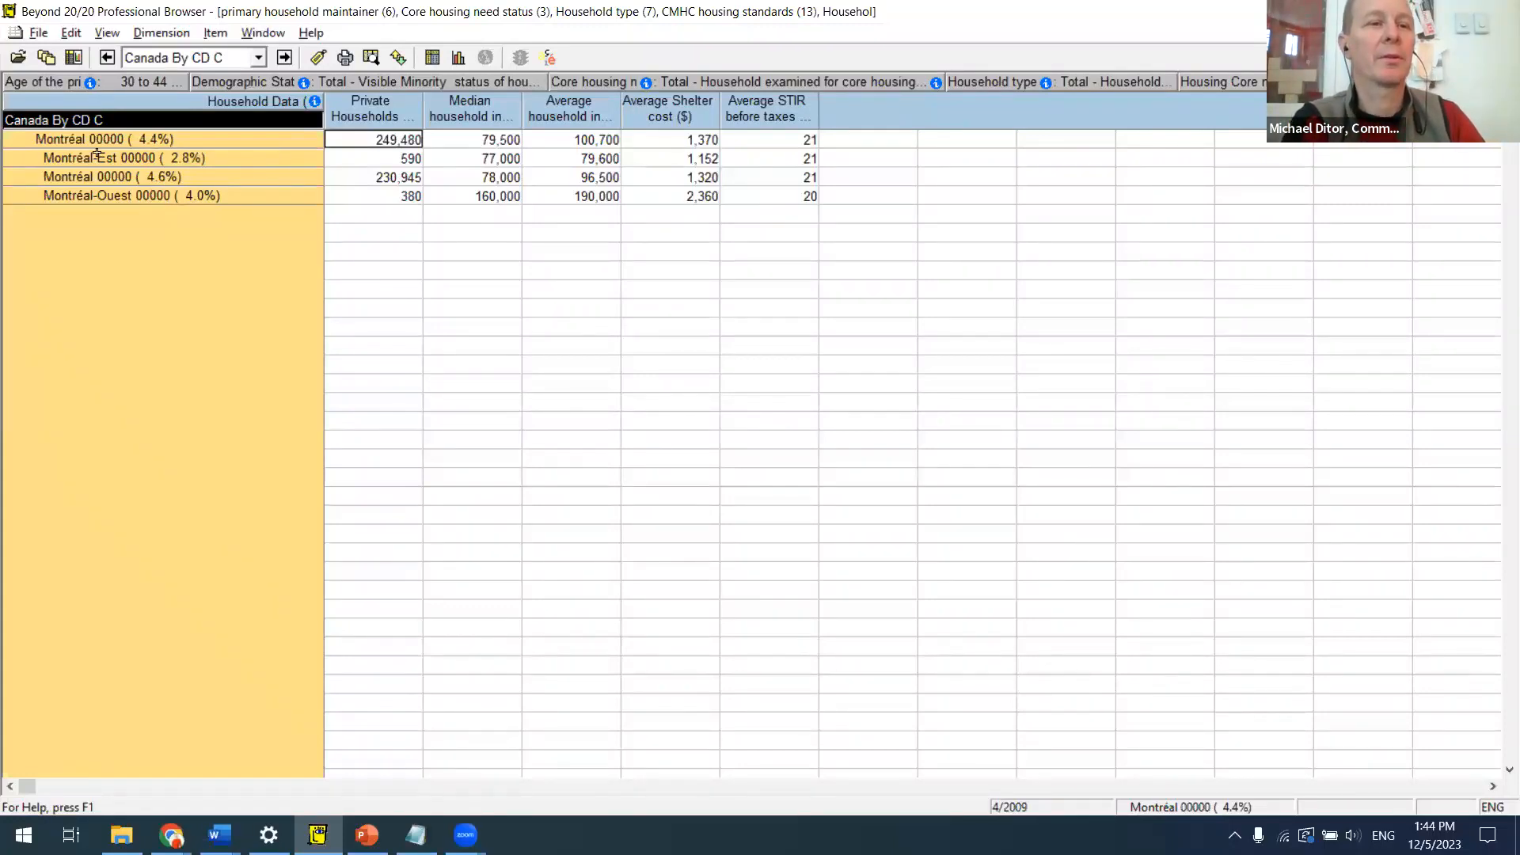
Step: Compare the Montréal division and subdivision rows by cycling their labels through the codes and geographic levels, back to the names
{"action": "left_click_drag", "start_coordinate": [237, 158], "coordinate": [237, 197]}
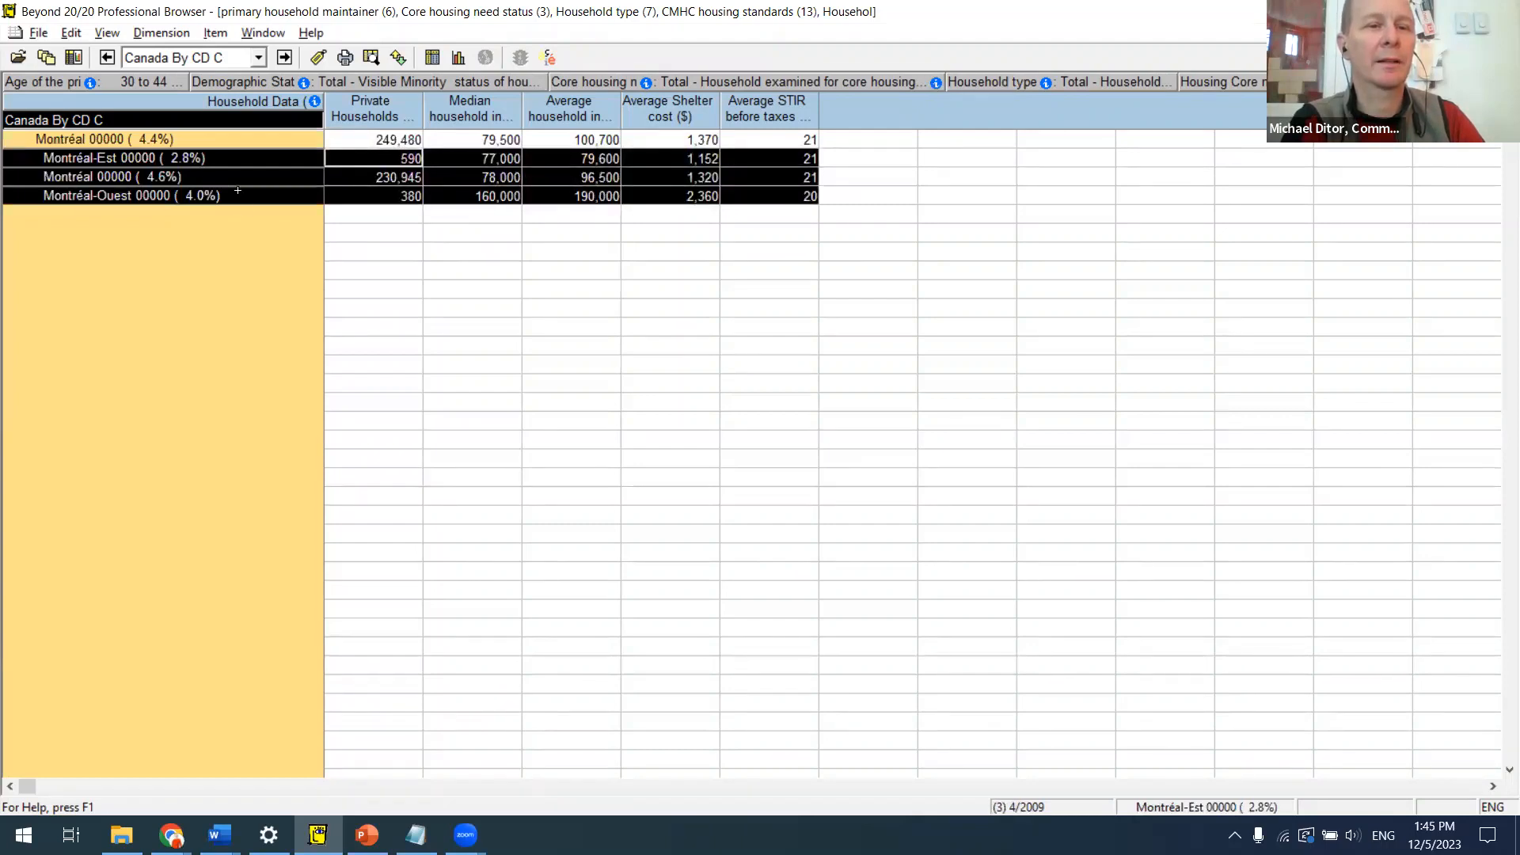
{"action": "left_click", "coordinate": [247, 177]}
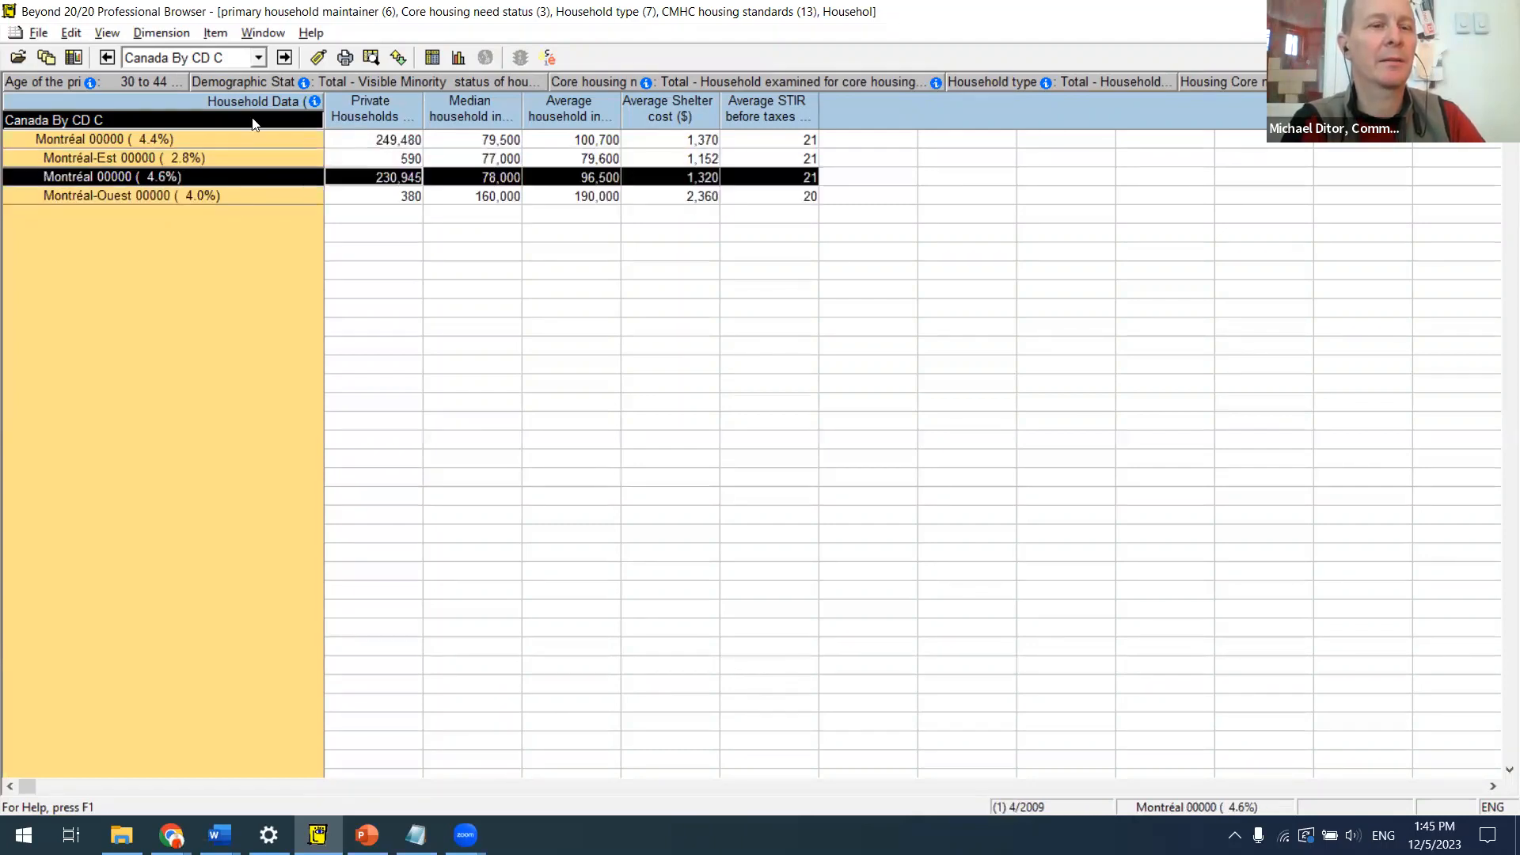
{"action": "left_click", "coordinate": [318, 58]}
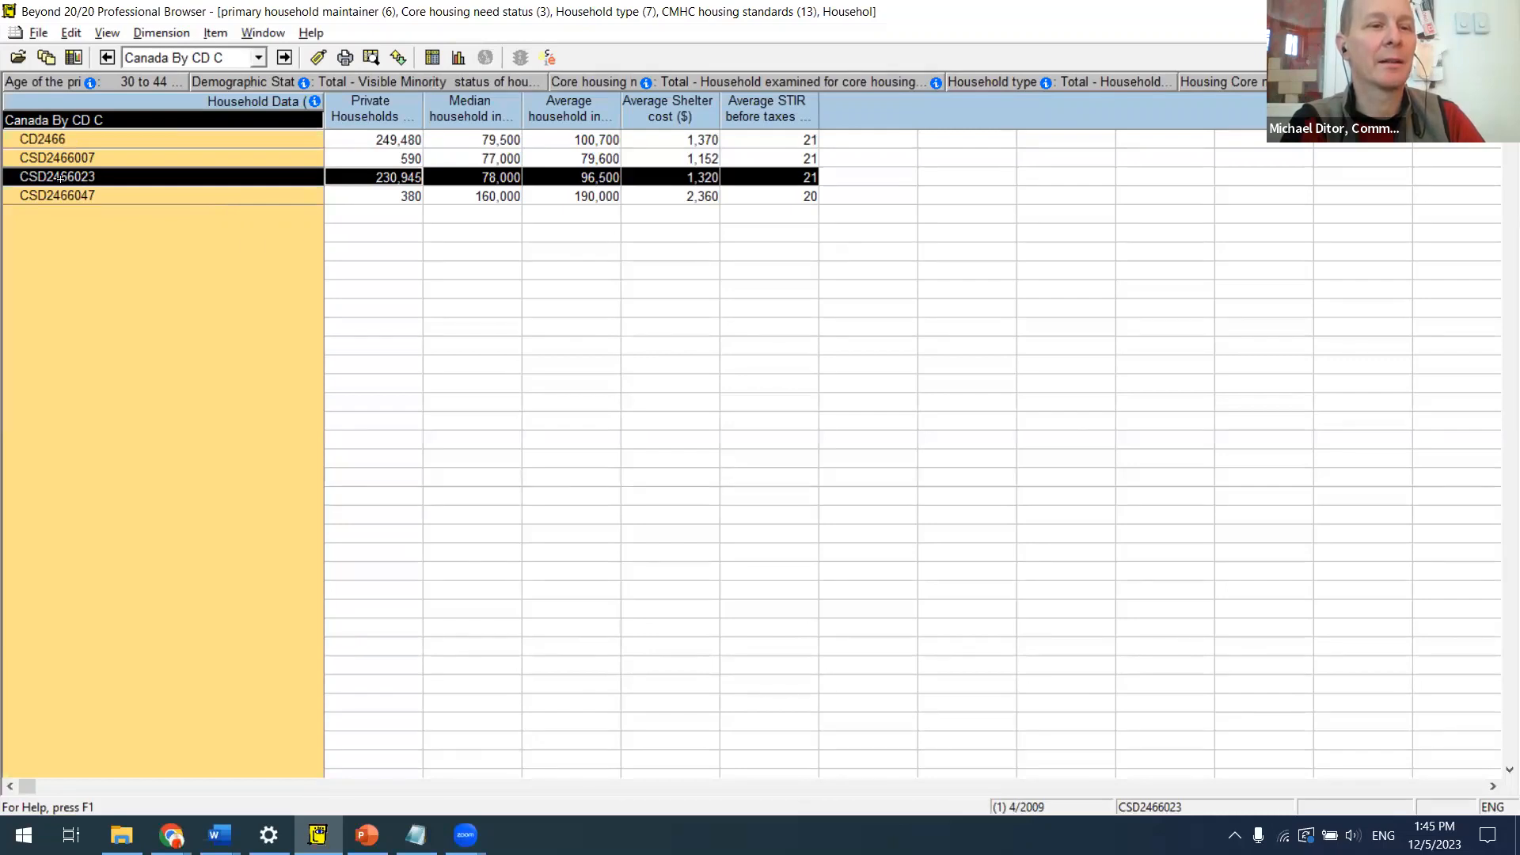
{"action": "left_click", "coordinate": [84, 141]}
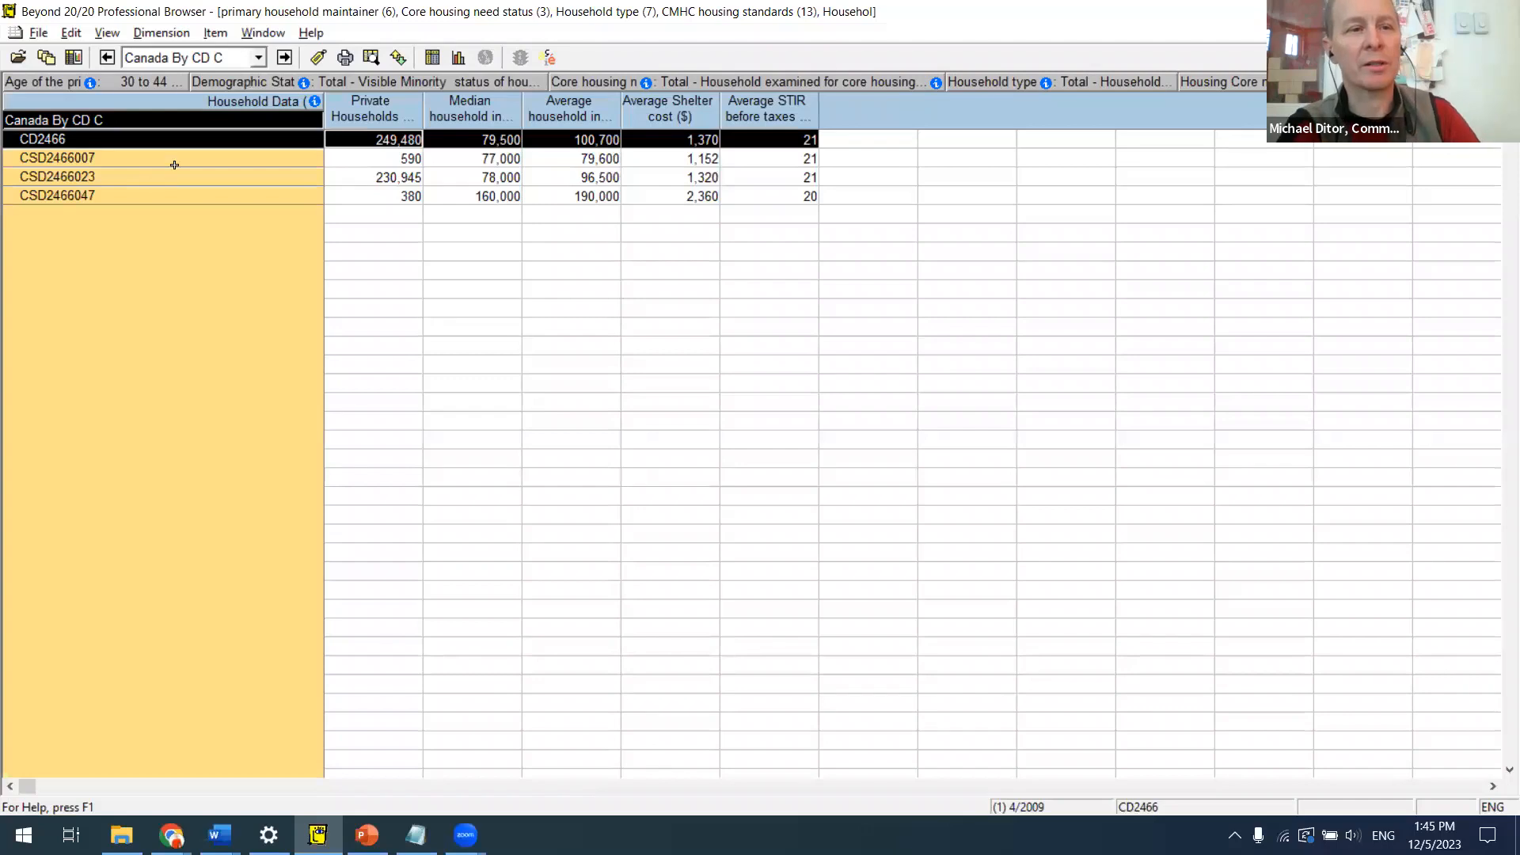
{"action": "left_click", "coordinate": [321, 52]}
{"action": "left_click", "coordinate": [320, 55]}
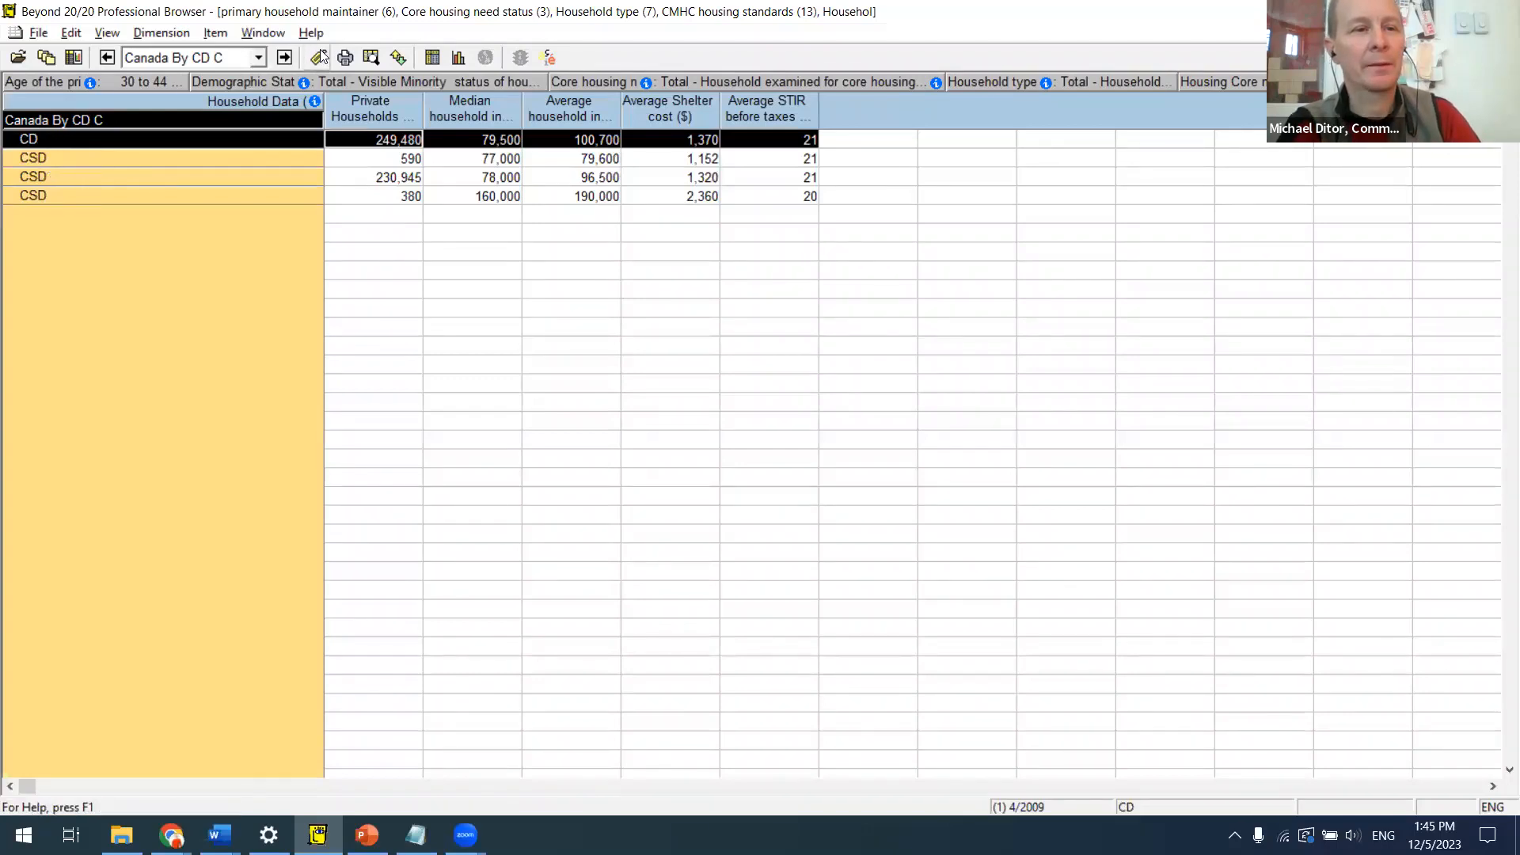
{"action": "left_click", "coordinate": [321, 55]}
{"action": "left_click", "coordinate": [320, 55]}
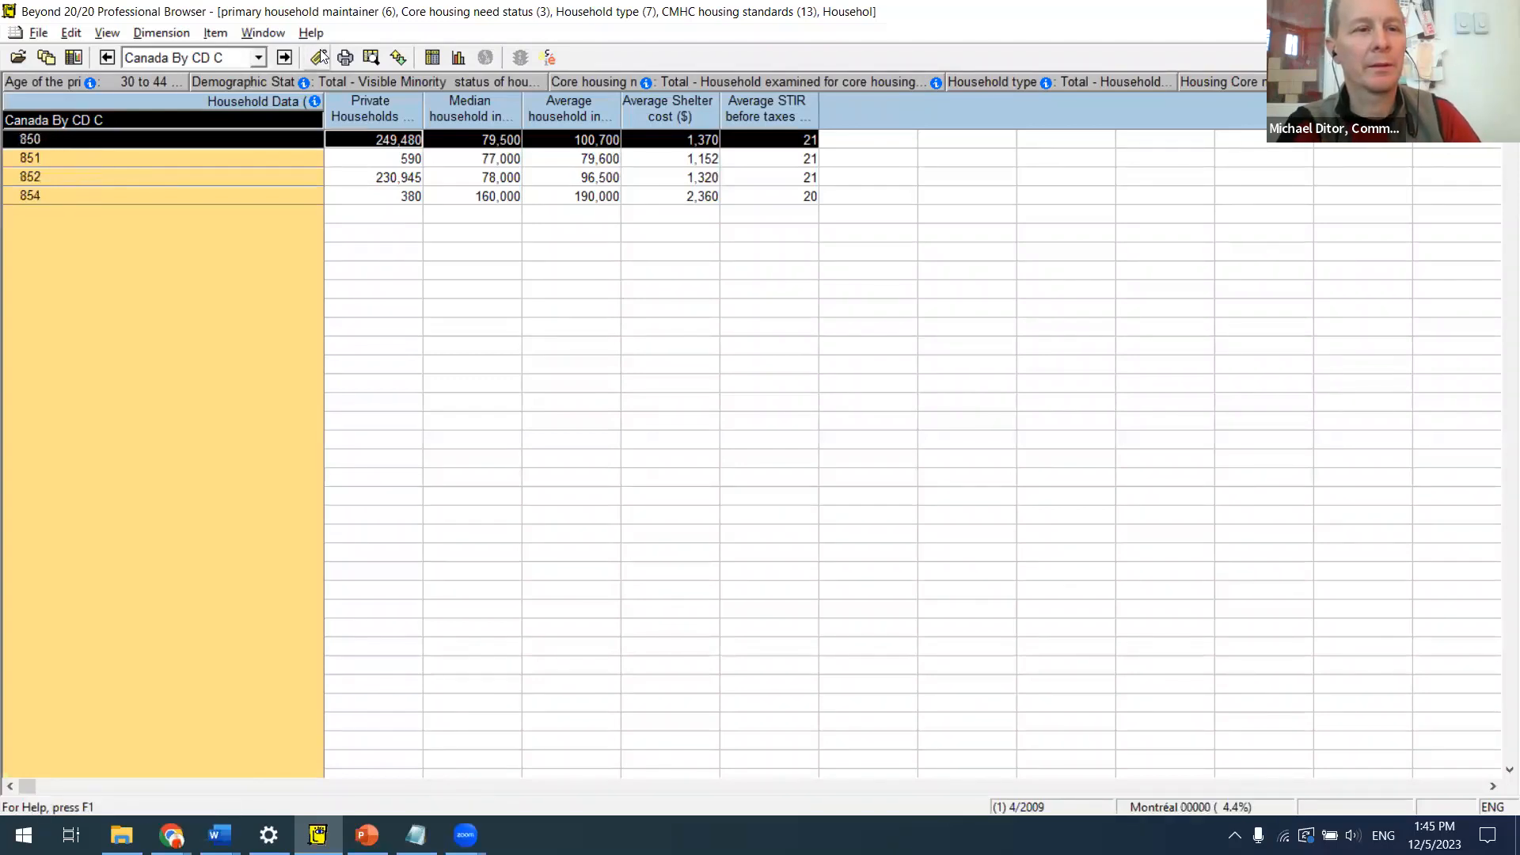
Step: Hide the Montréal-Est, Montréal and Montréal-Ouest subdivision rows, keeping only the Montréal census division
{"action": "left_click_drag", "start_coordinate": [176, 158], "coordinate": [187, 195]}
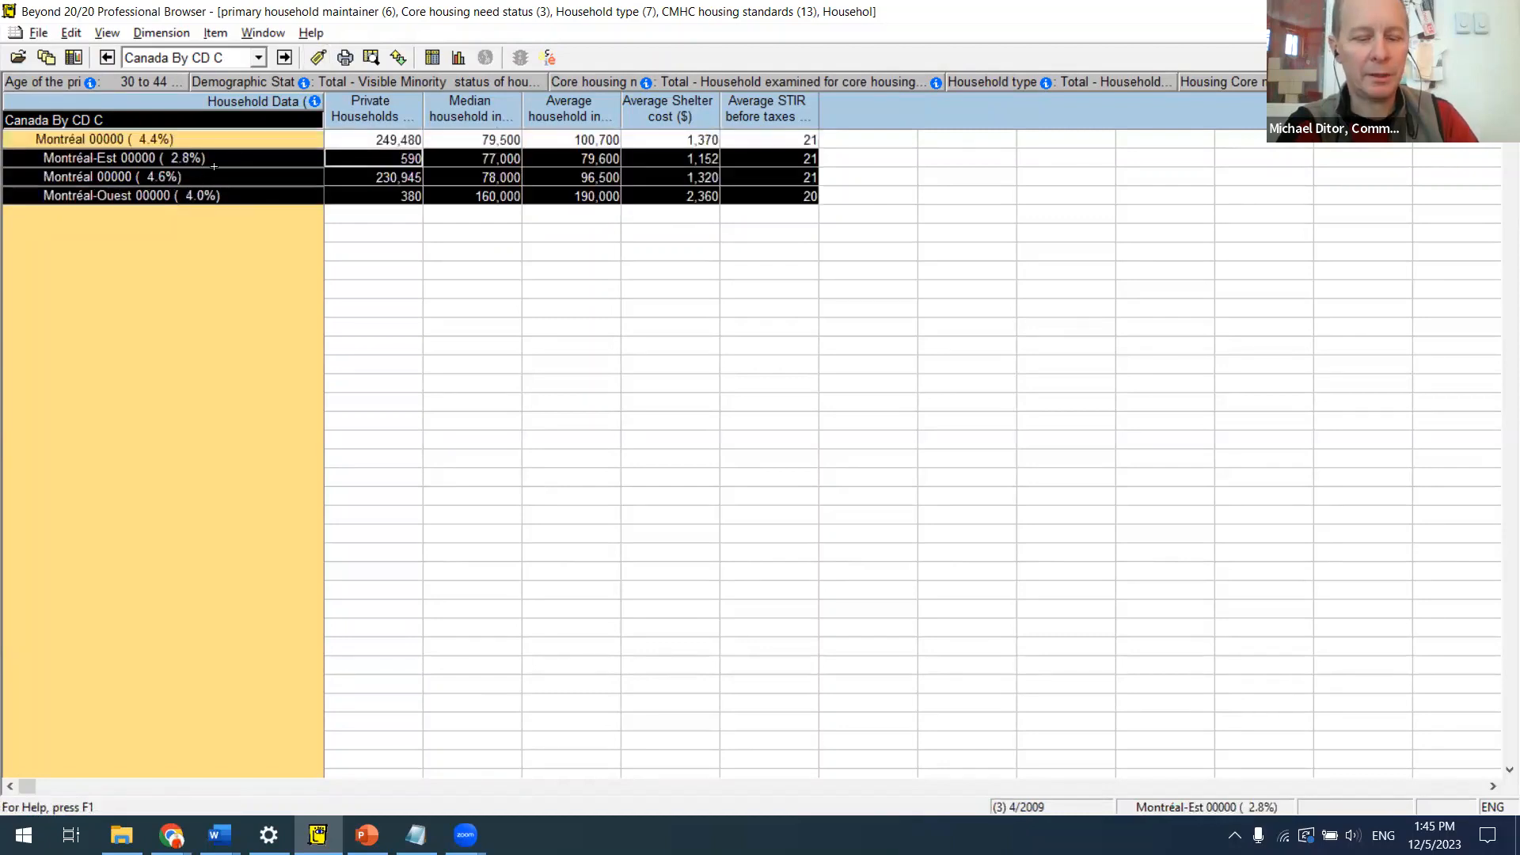
{"action": "right_click", "coordinate": [215, 167]}
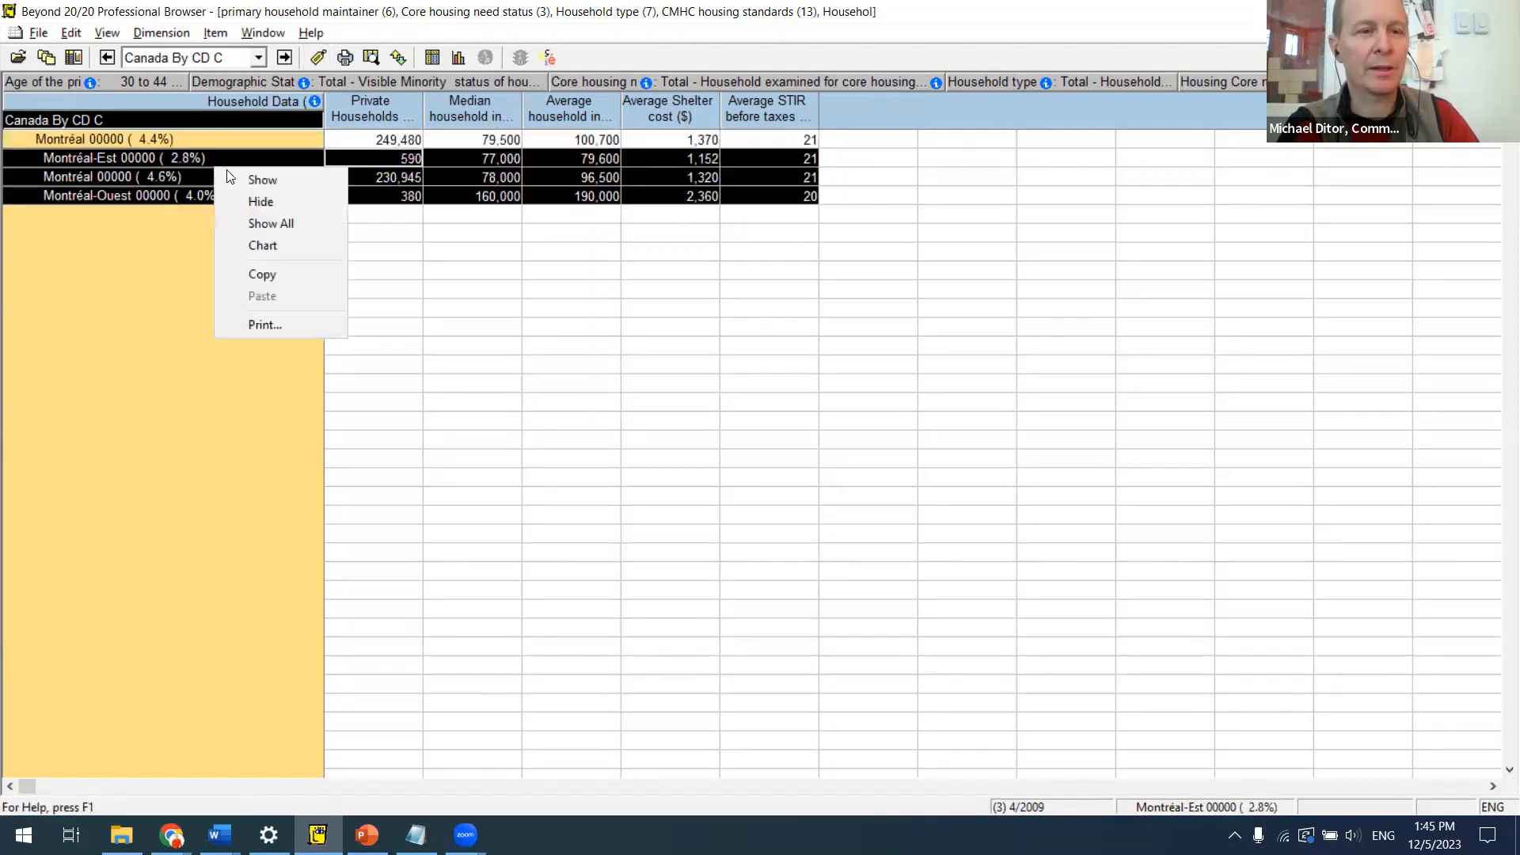
{"action": "left_click", "coordinate": [253, 201]}
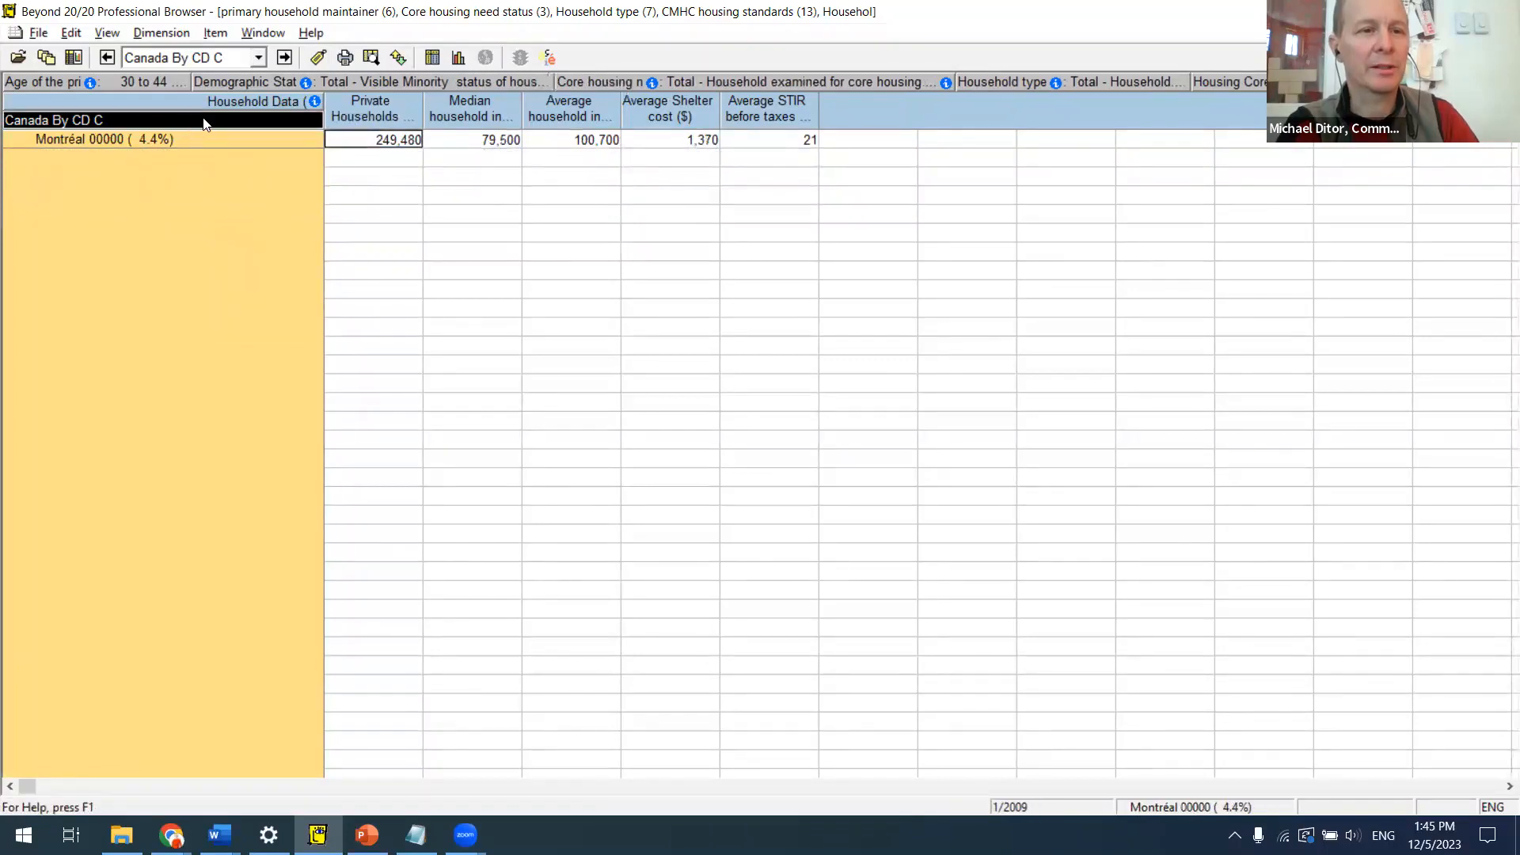
Step: Replace the geography in the rows with the Demographic Stat dimension and widen its label column
{"action": "left_click_drag", "start_coordinate": [426, 78], "coordinate": [296, 176]}
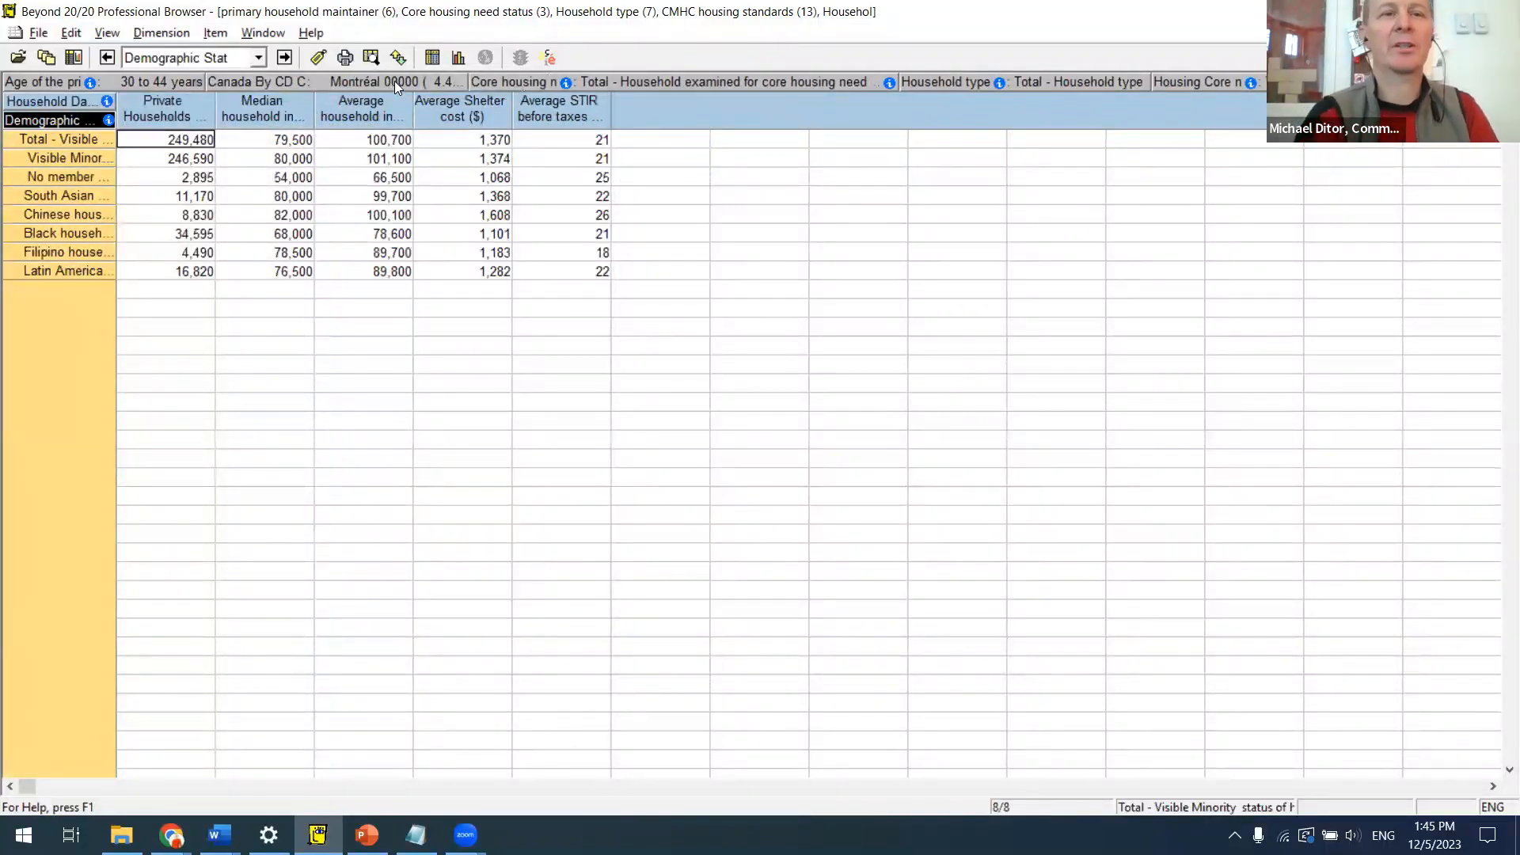
{"action": "left_click_drag", "start_coordinate": [396, 80], "coordinate": [340, 86]}
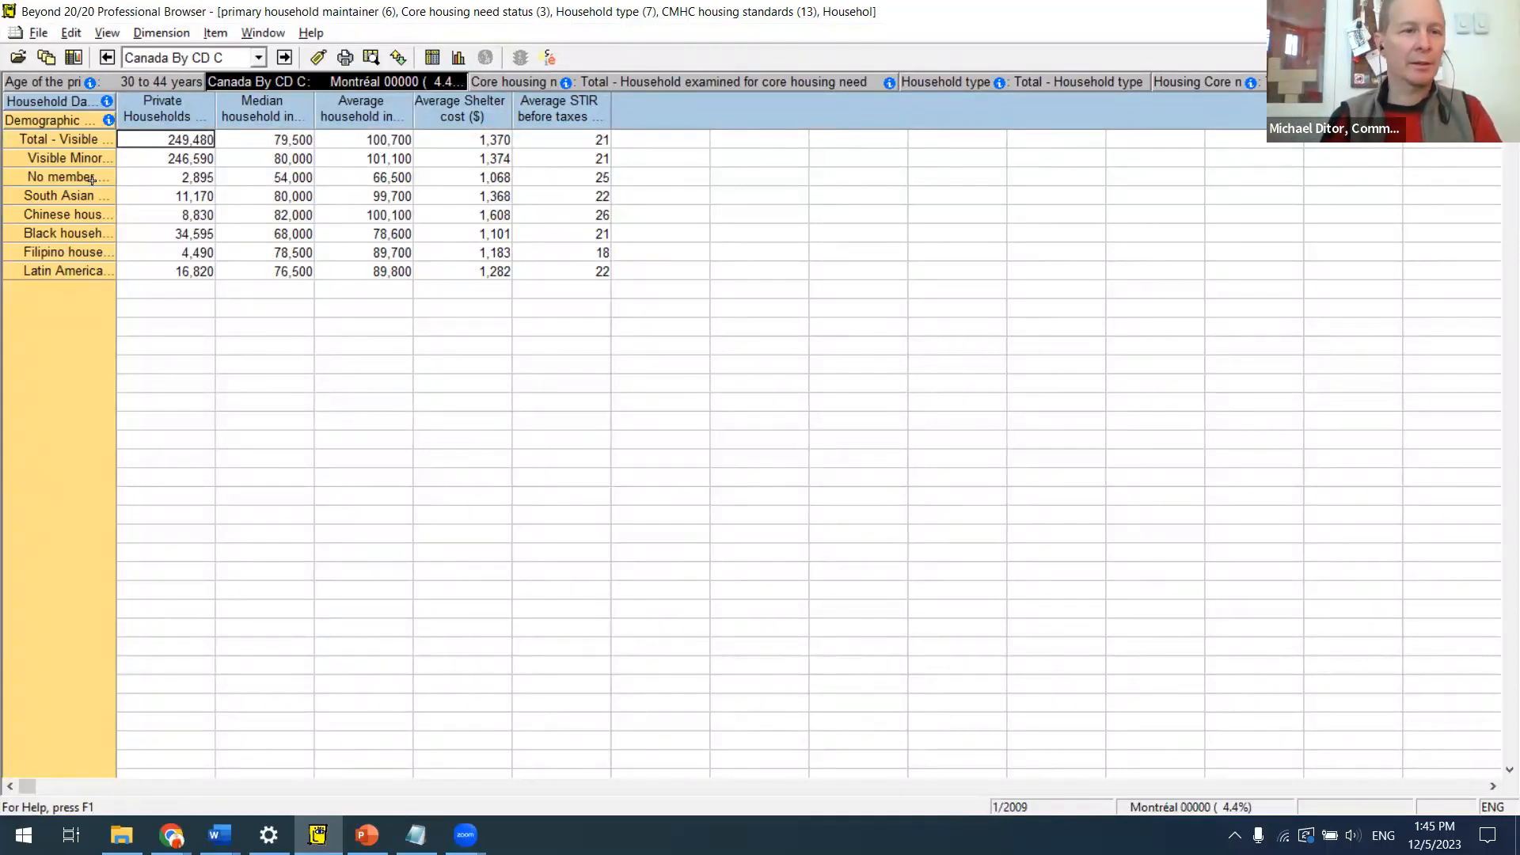
{"action": "left_click_drag", "start_coordinate": [116, 186], "coordinate": [252, 194]}
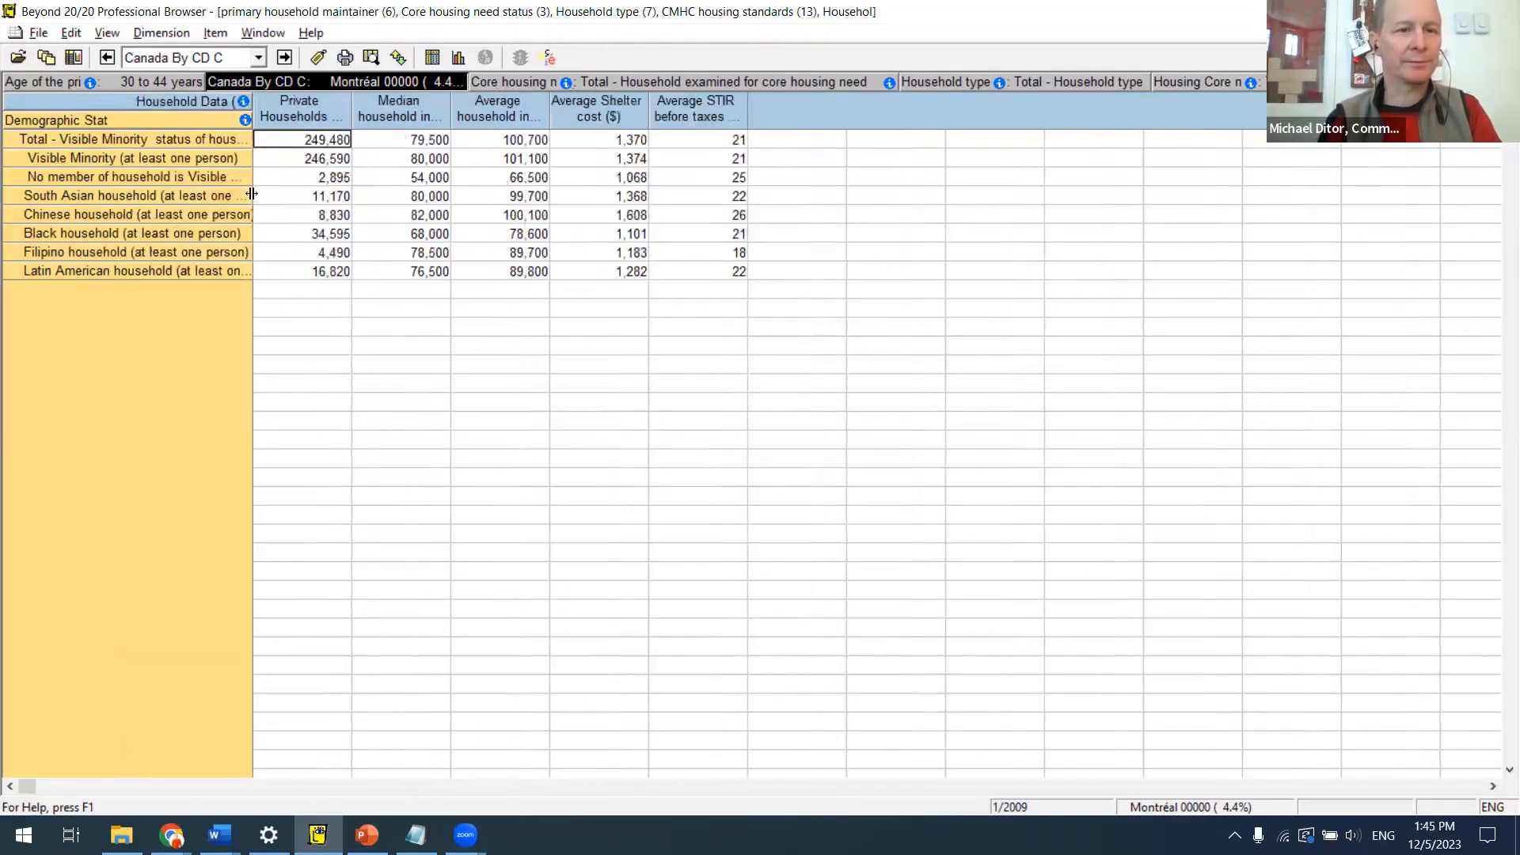
Step: Nest the core housing need dimension within the Demographic Stat rows and widen its label column
{"action": "left_click", "coordinate": [667, 84]}
{"action": "left_click_drag", "start_coordinate": [253, 197], "coordinate": [250, 194]}
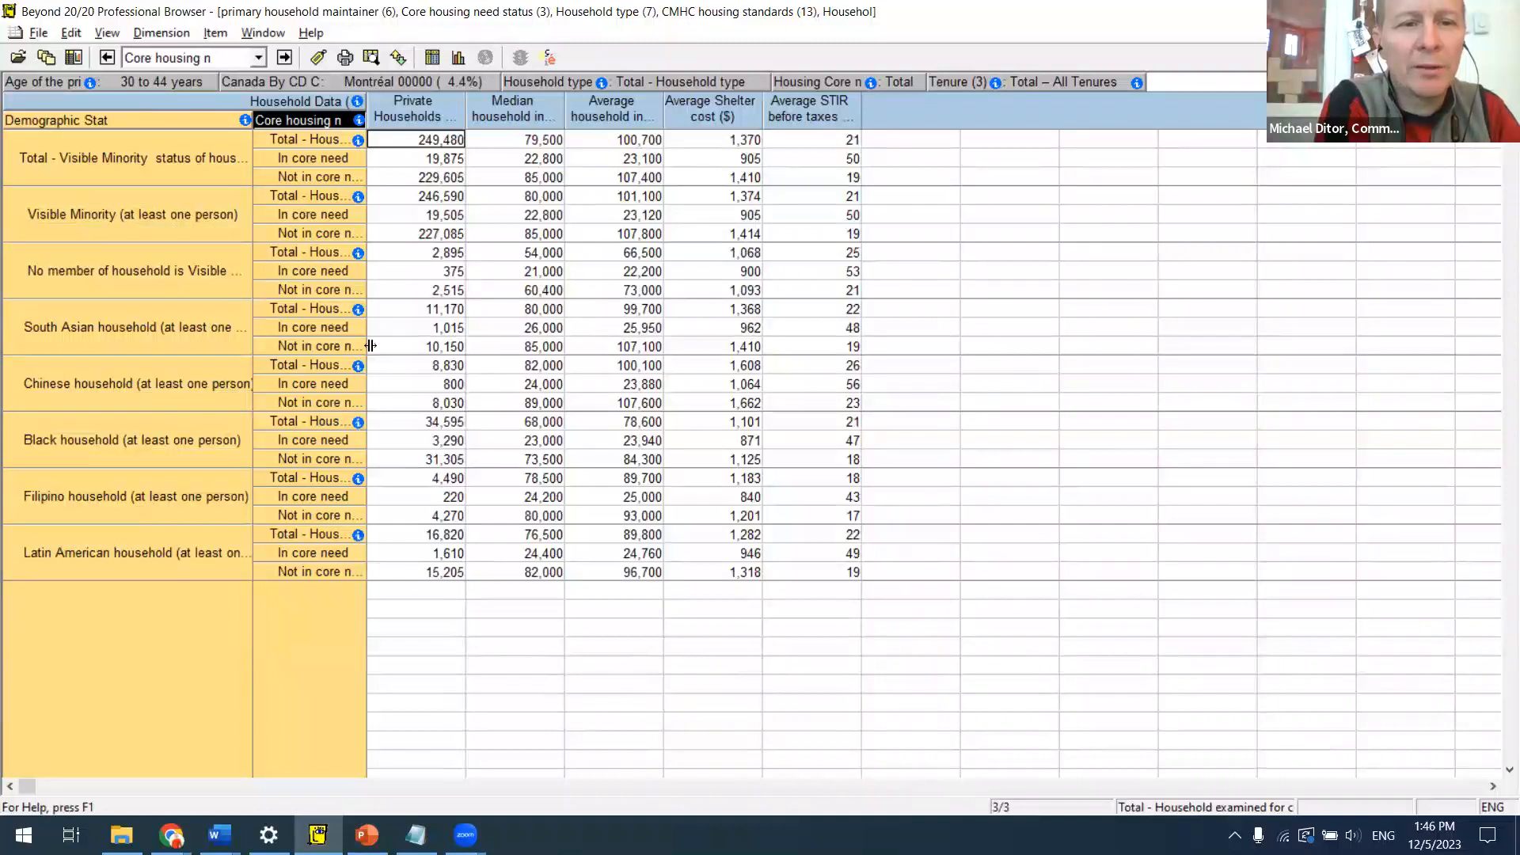
{"action": "left_click_drag", "start_coordinate": [371, 347], "coordinate": [420, 346]}
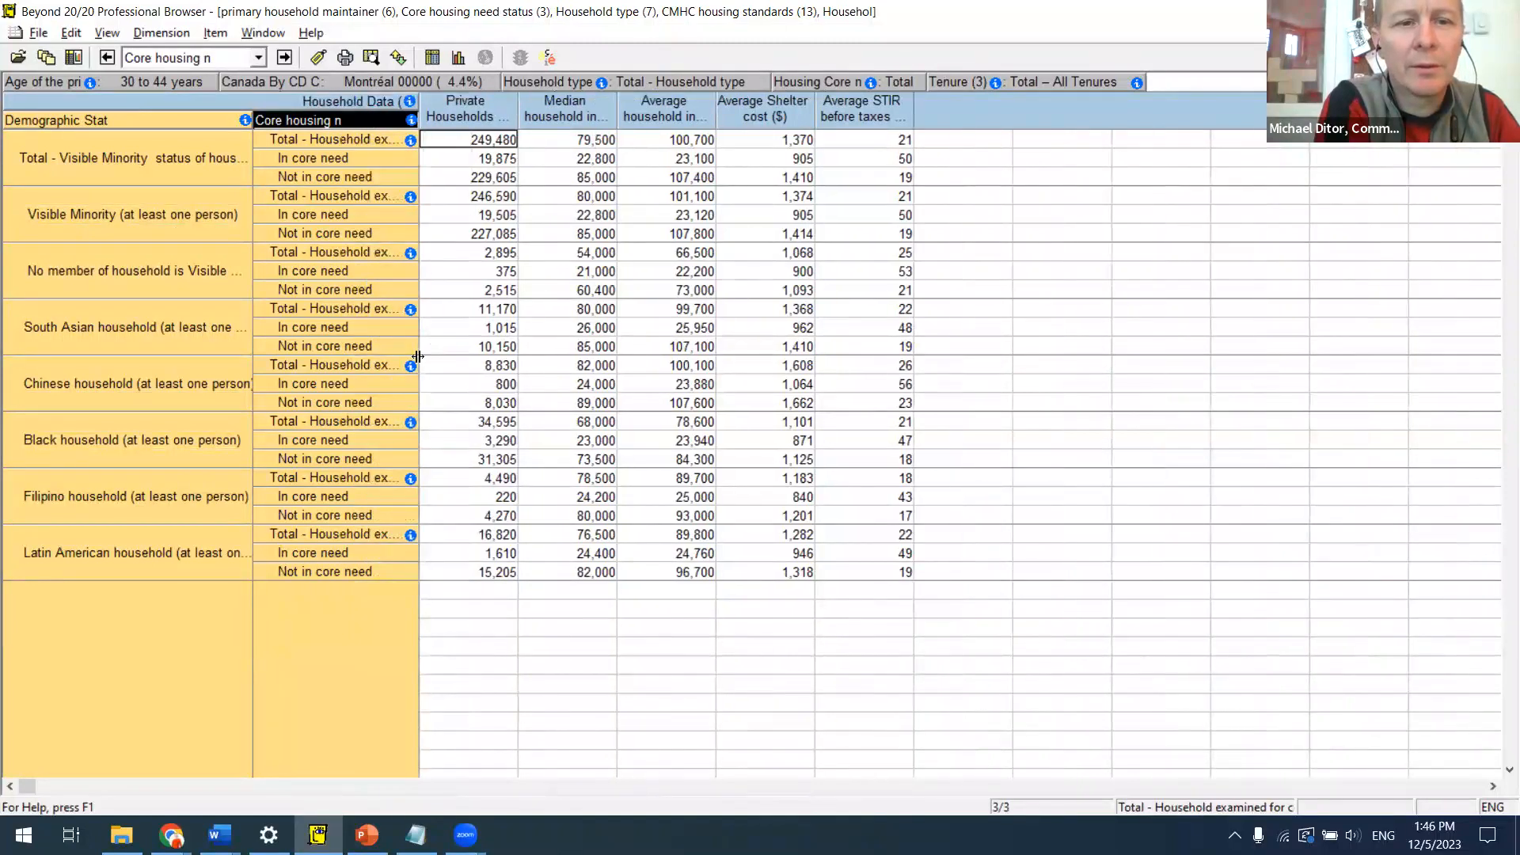
Step: Start saving the Montréal housing table as a separate file in the Comma Separated (*.csv) format
{"action": "left_click", "coordinate": [38, 33]}
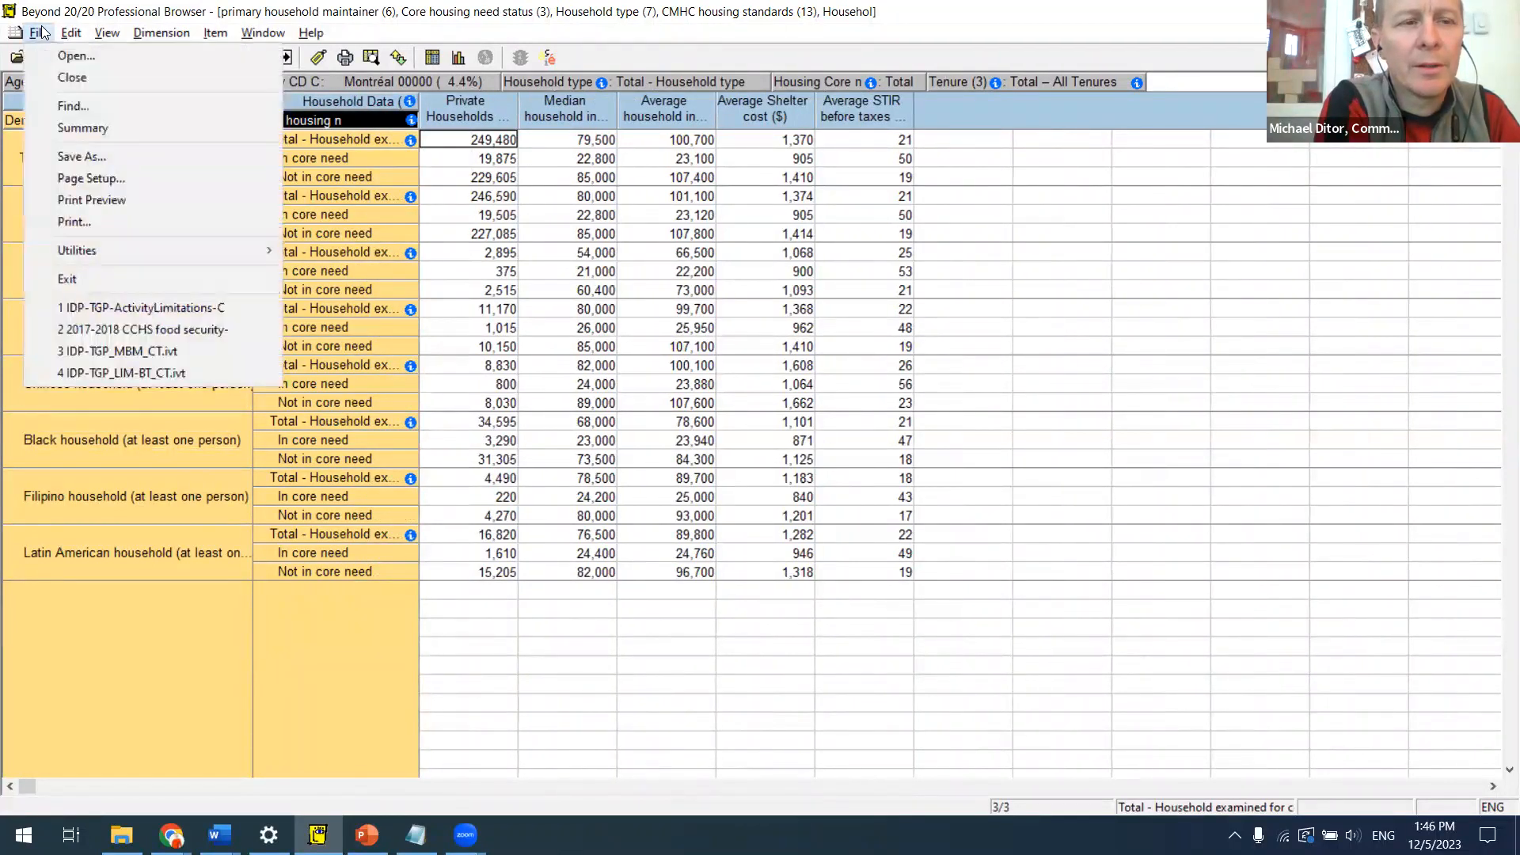
{"action": "left_click", "coordinate": [94, 155]}
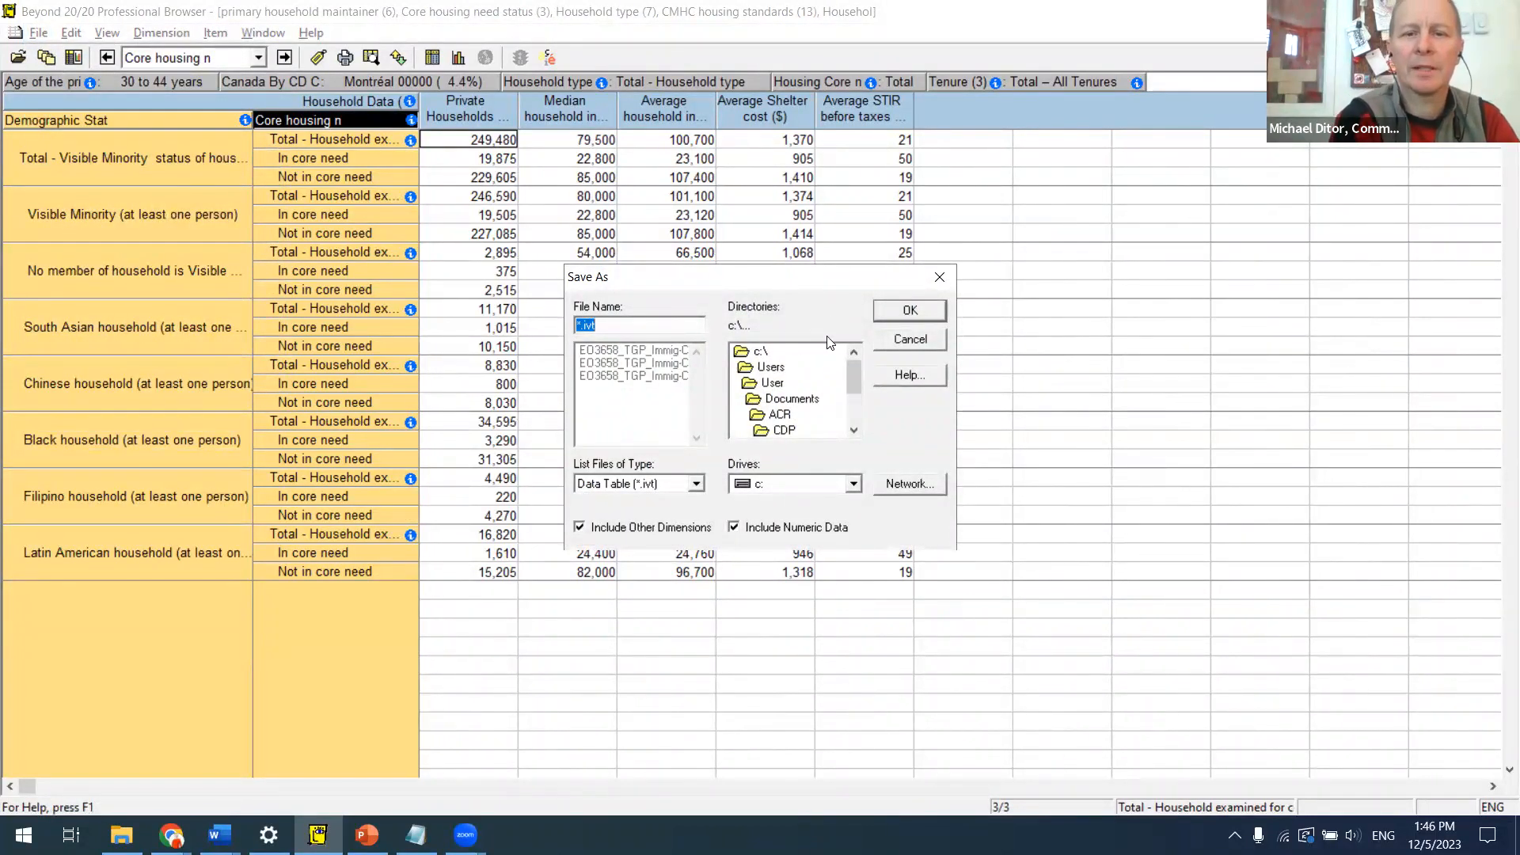
{"action": "left_click", "coordinate": [749, 275]}
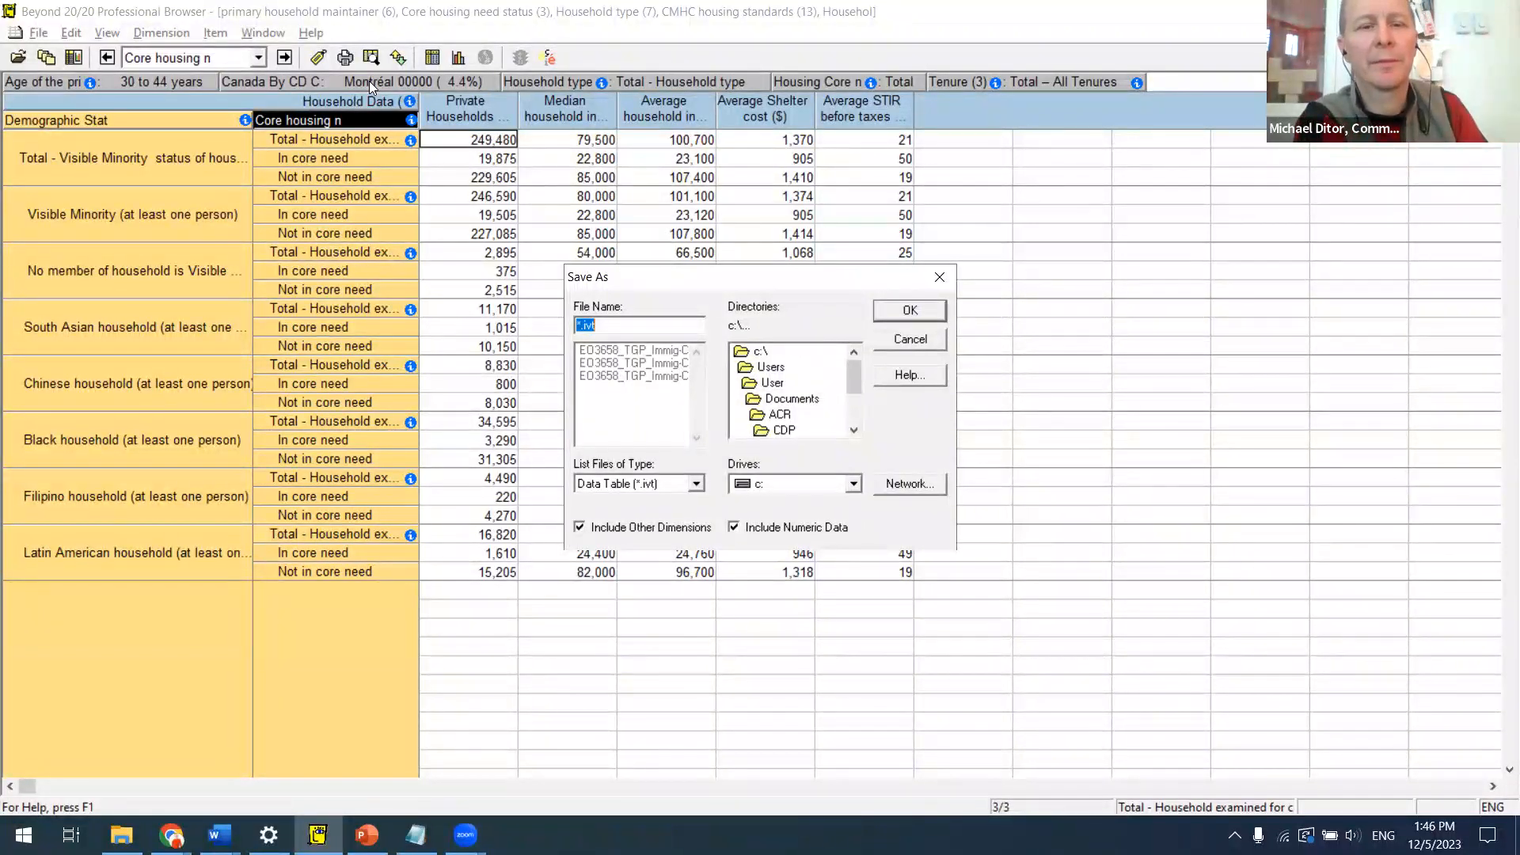
{"action": "left_click", "coordinate": [694, 485]}
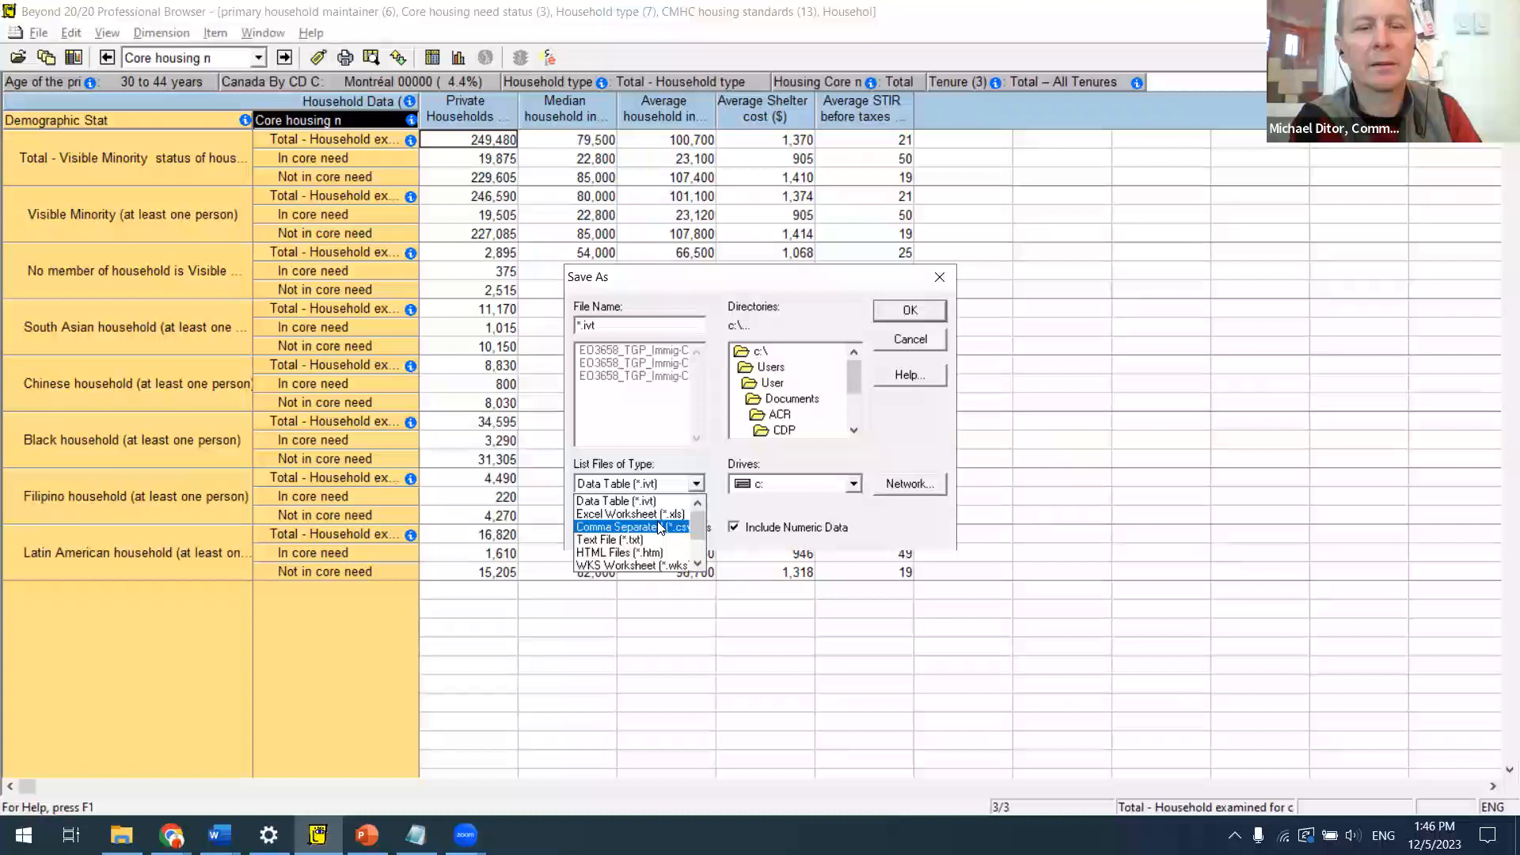
{"action": "left_click", "coordinate": [658, 526]}
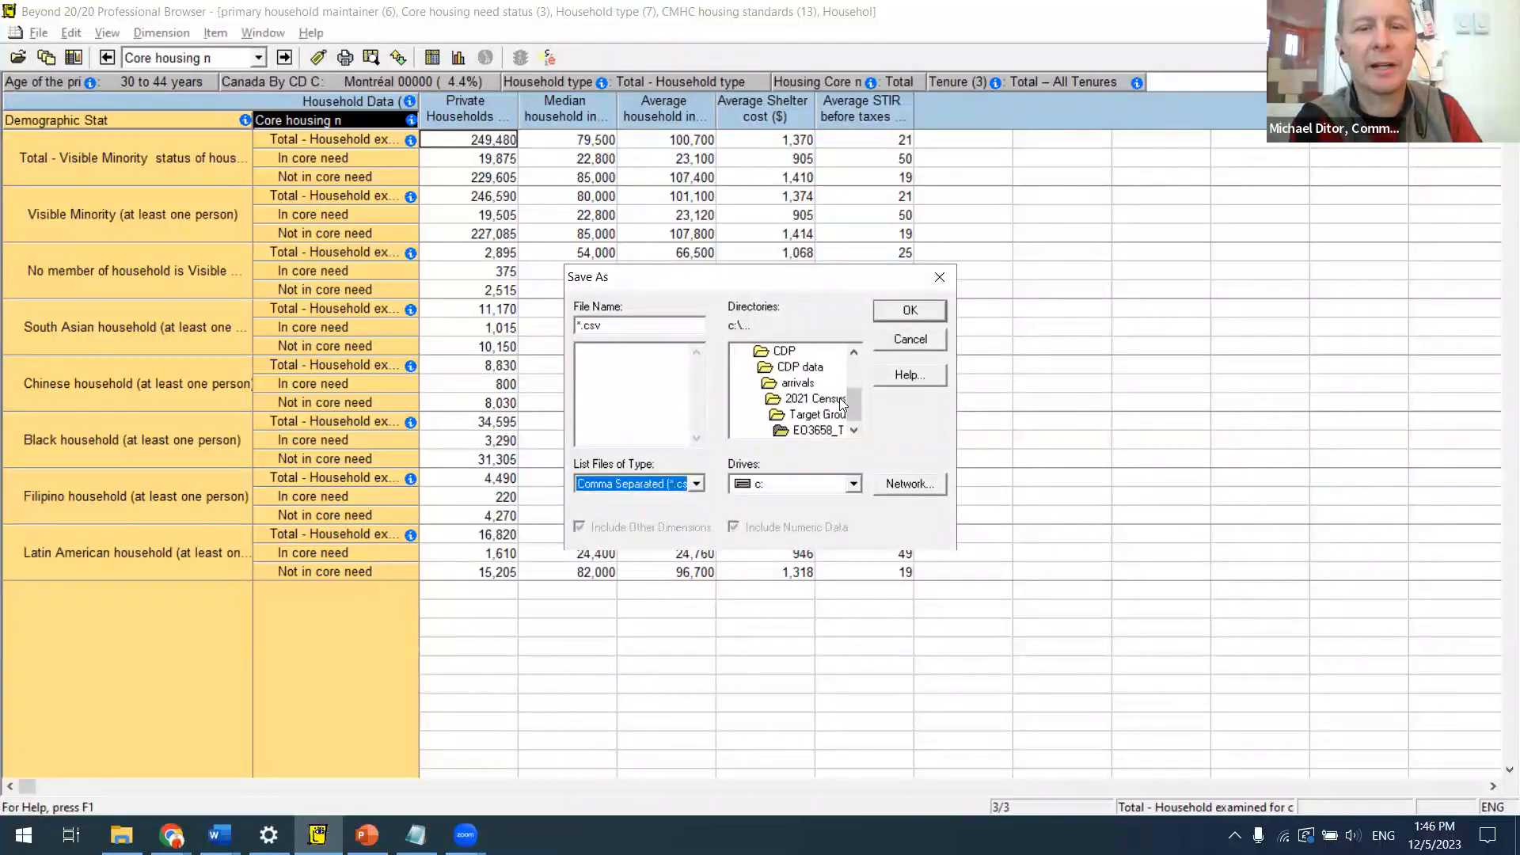
Step: Save the CSV file as "webinar example" in the data questions folder inside CDP
{"action": "double_click", "coordinate": [782, 354]}
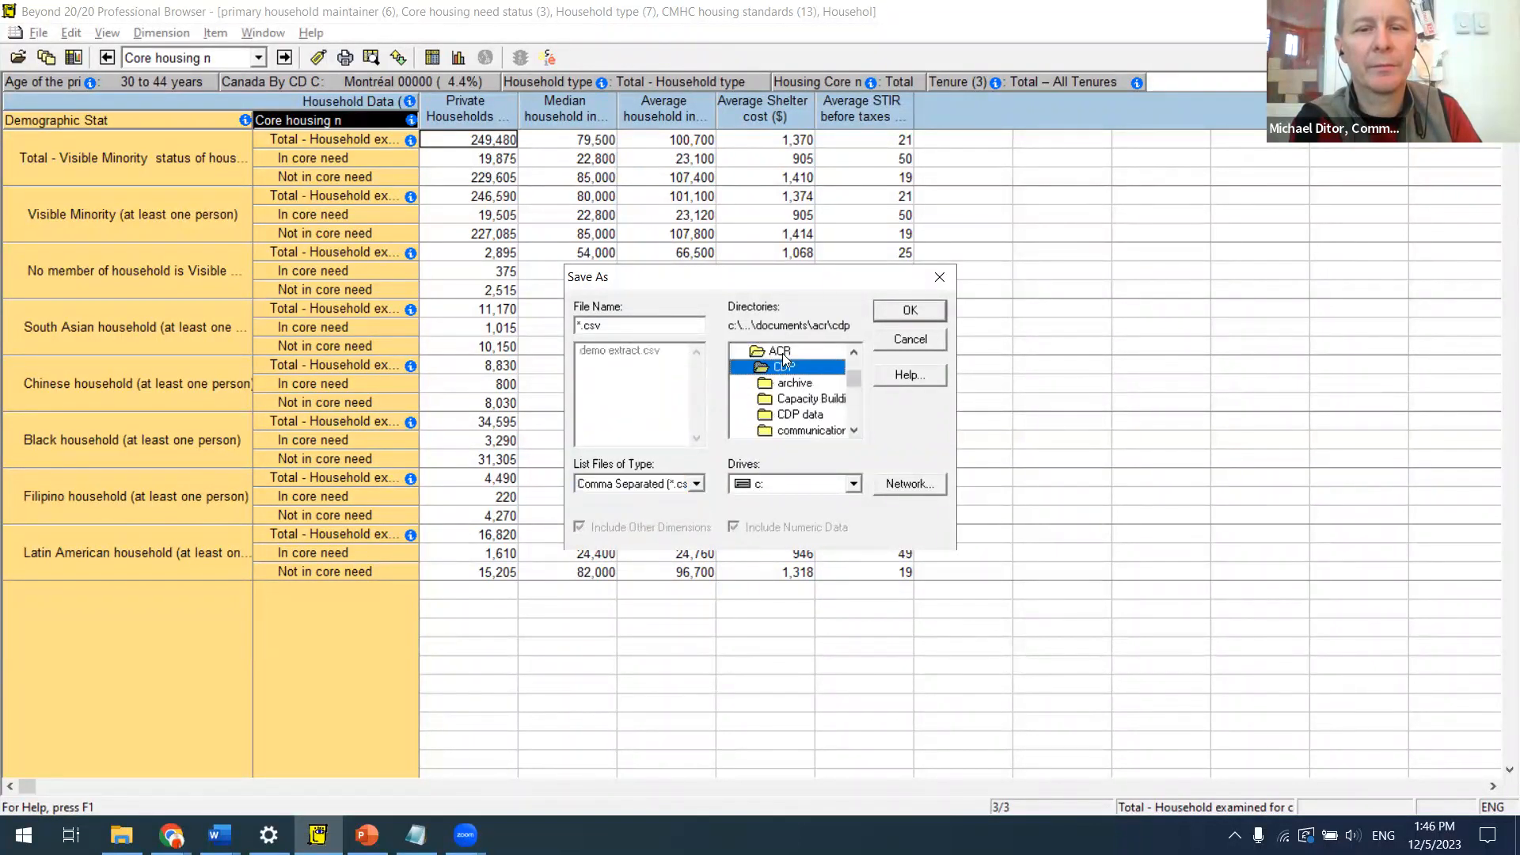
{"action": "left_click", "coordinate": [856, 407]}
{"action": "double_click", "coordinate": [816, 414]}
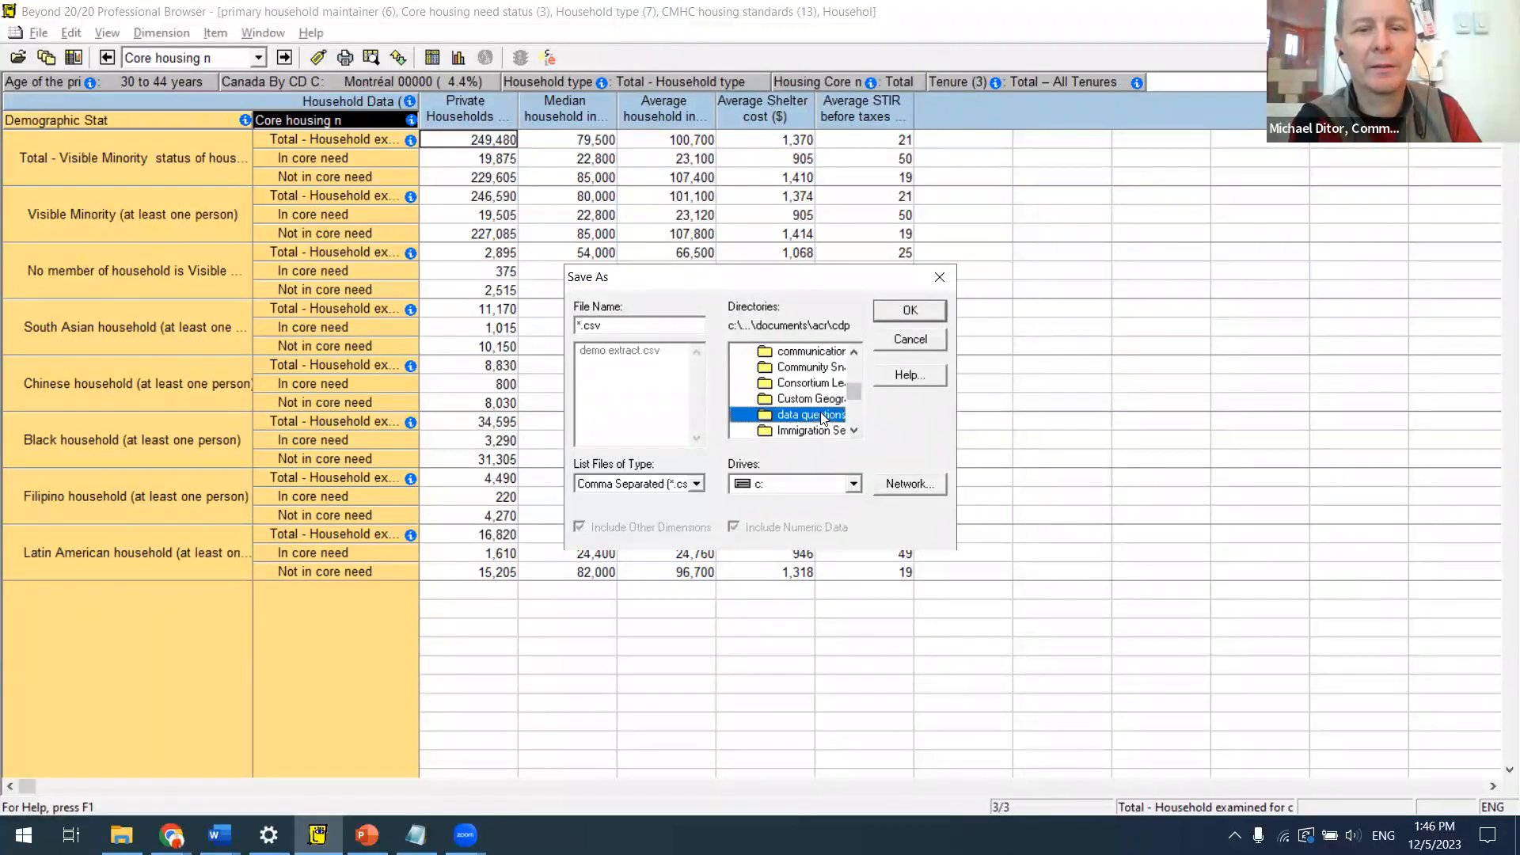
{"action": "double_click", "coordinate": [621, 325]}
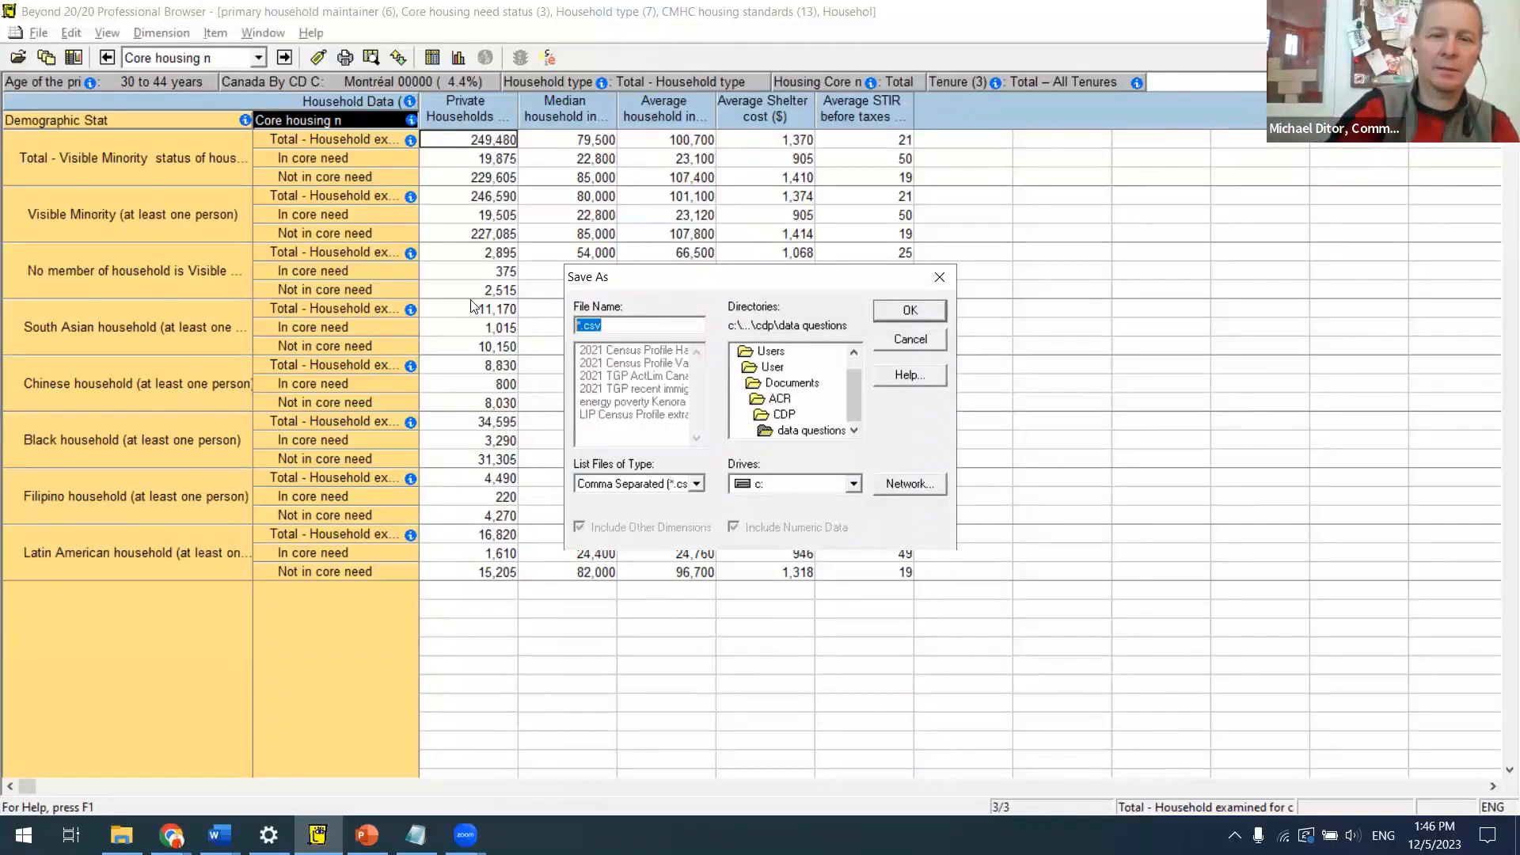
{"action": "type", "text": "webinar "}
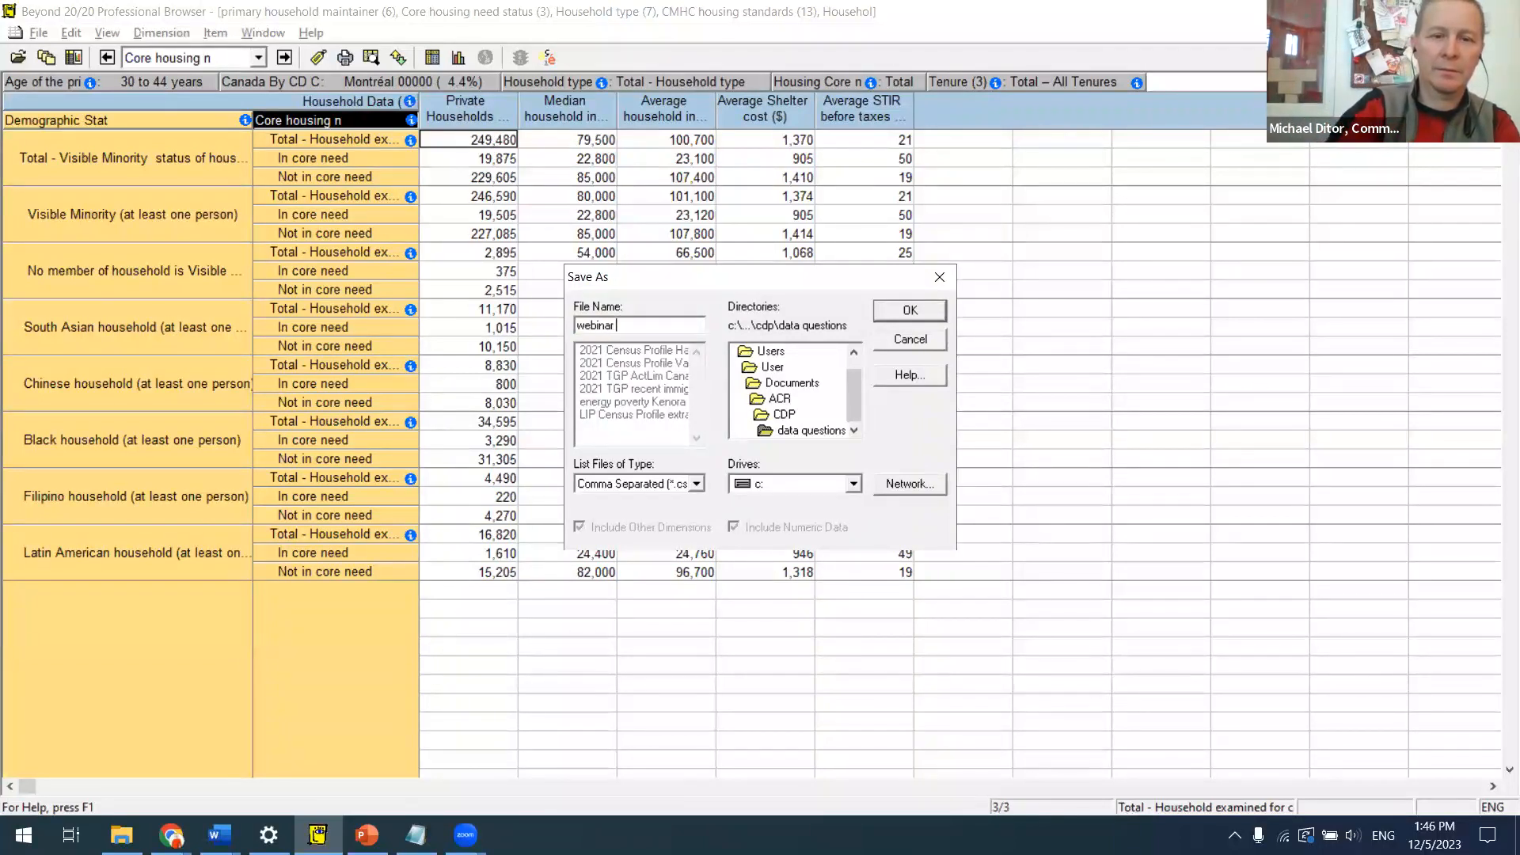
{"action": "type", "text": "example"}
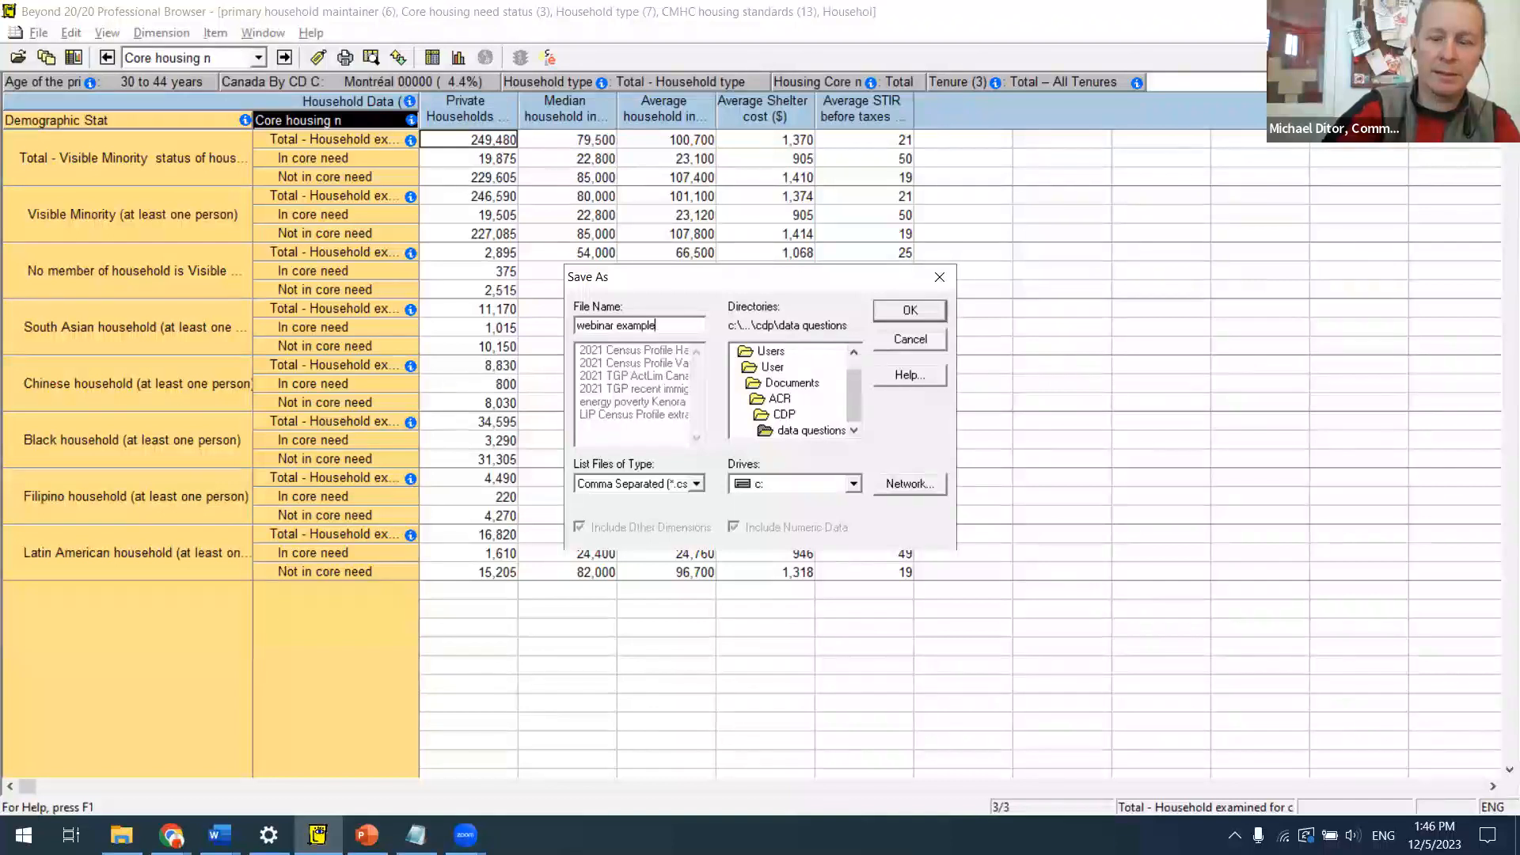
{"action": "key", "text": "Return"}
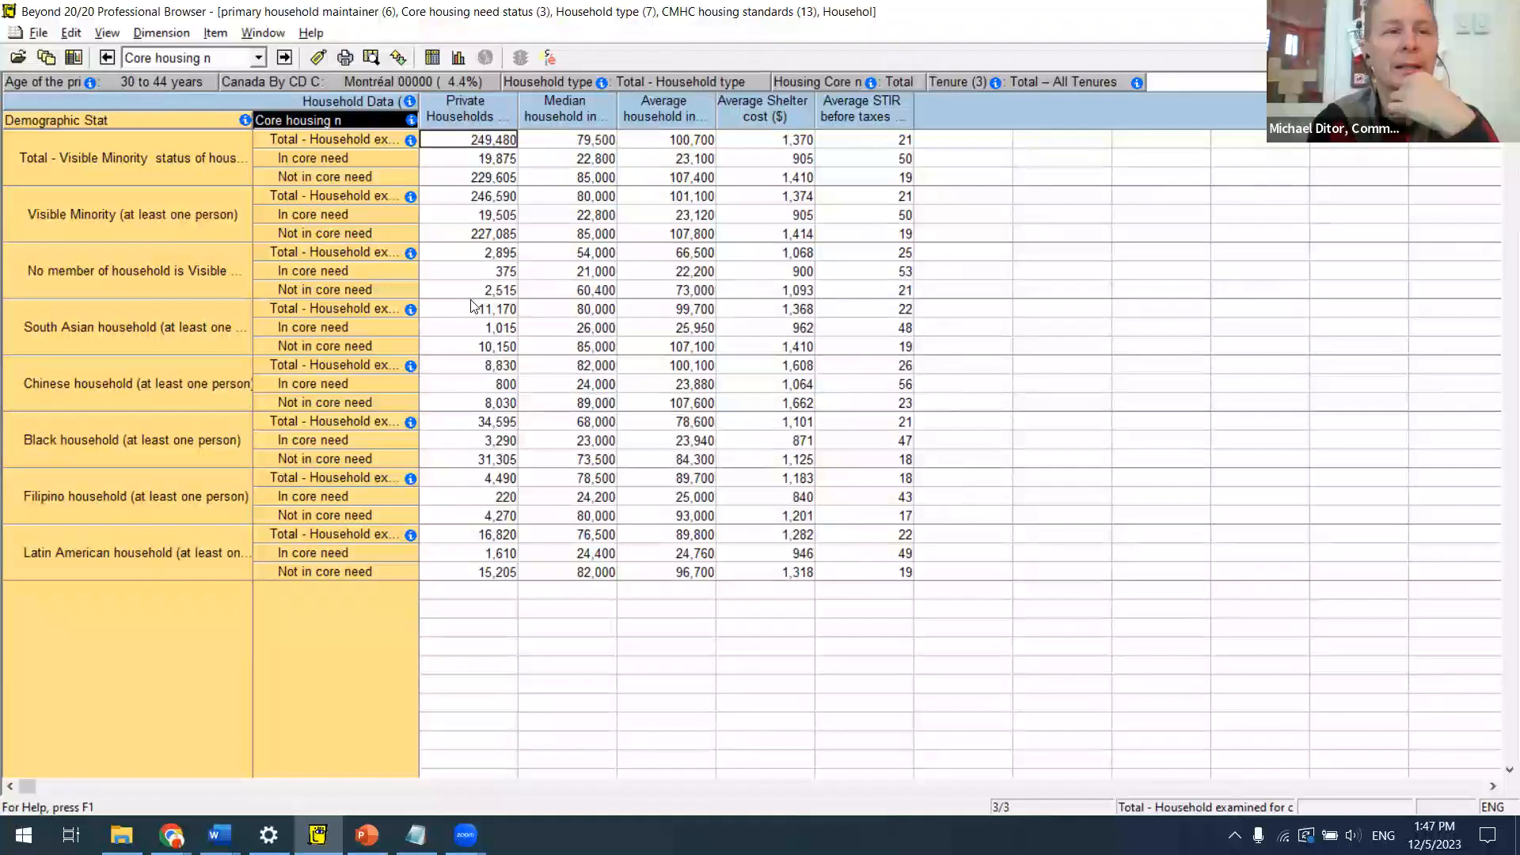
{"action": "left_click", "coordinate": [38, 33]}
{"action": "mouse_move", "coordinate": [69, 38]}
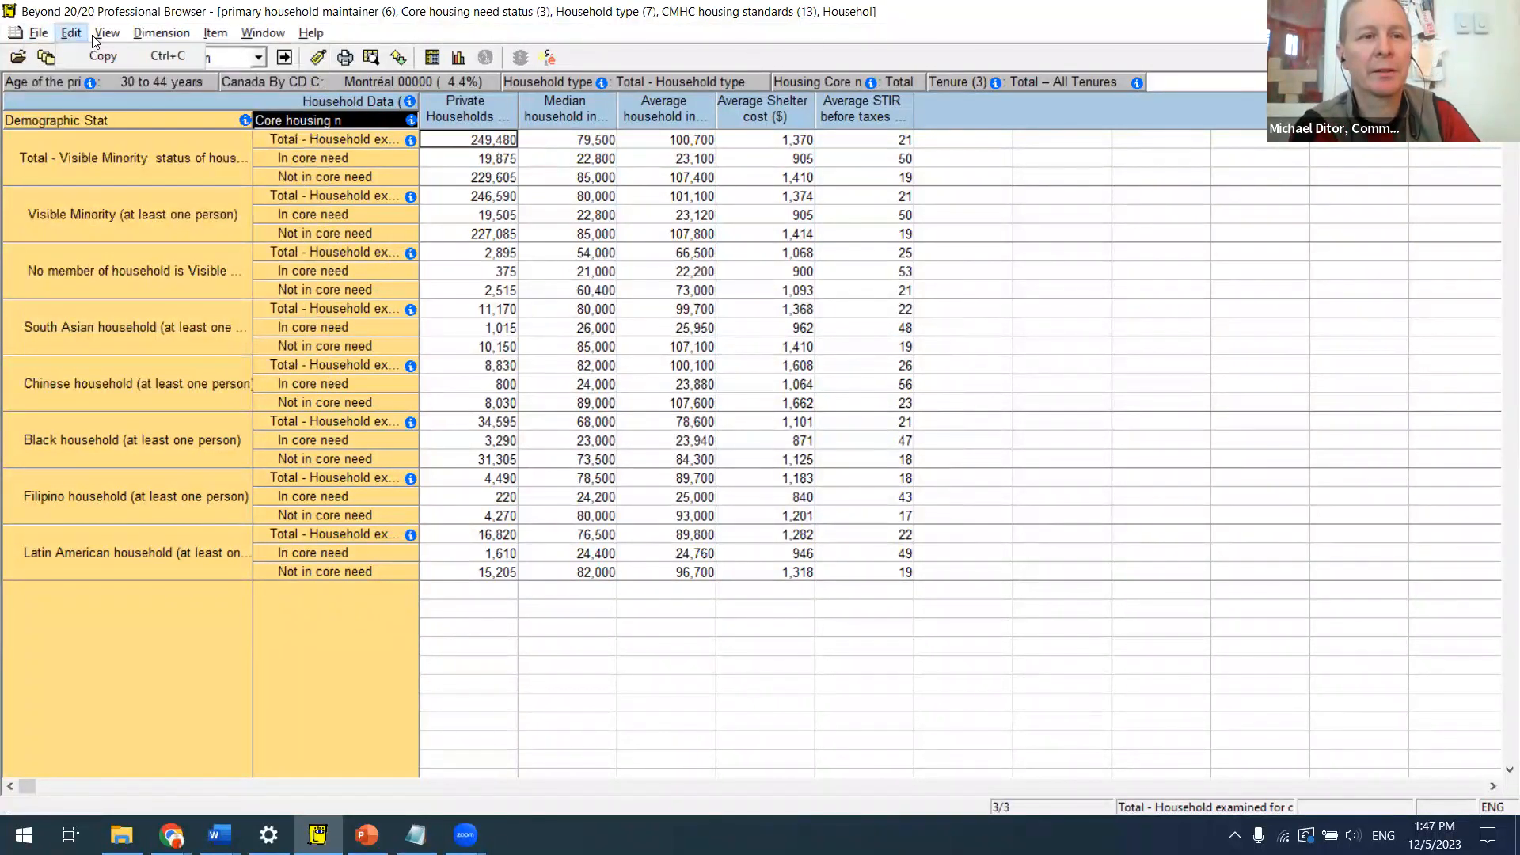
{"action": "mouse_move", "coordinate": [142, 37]}
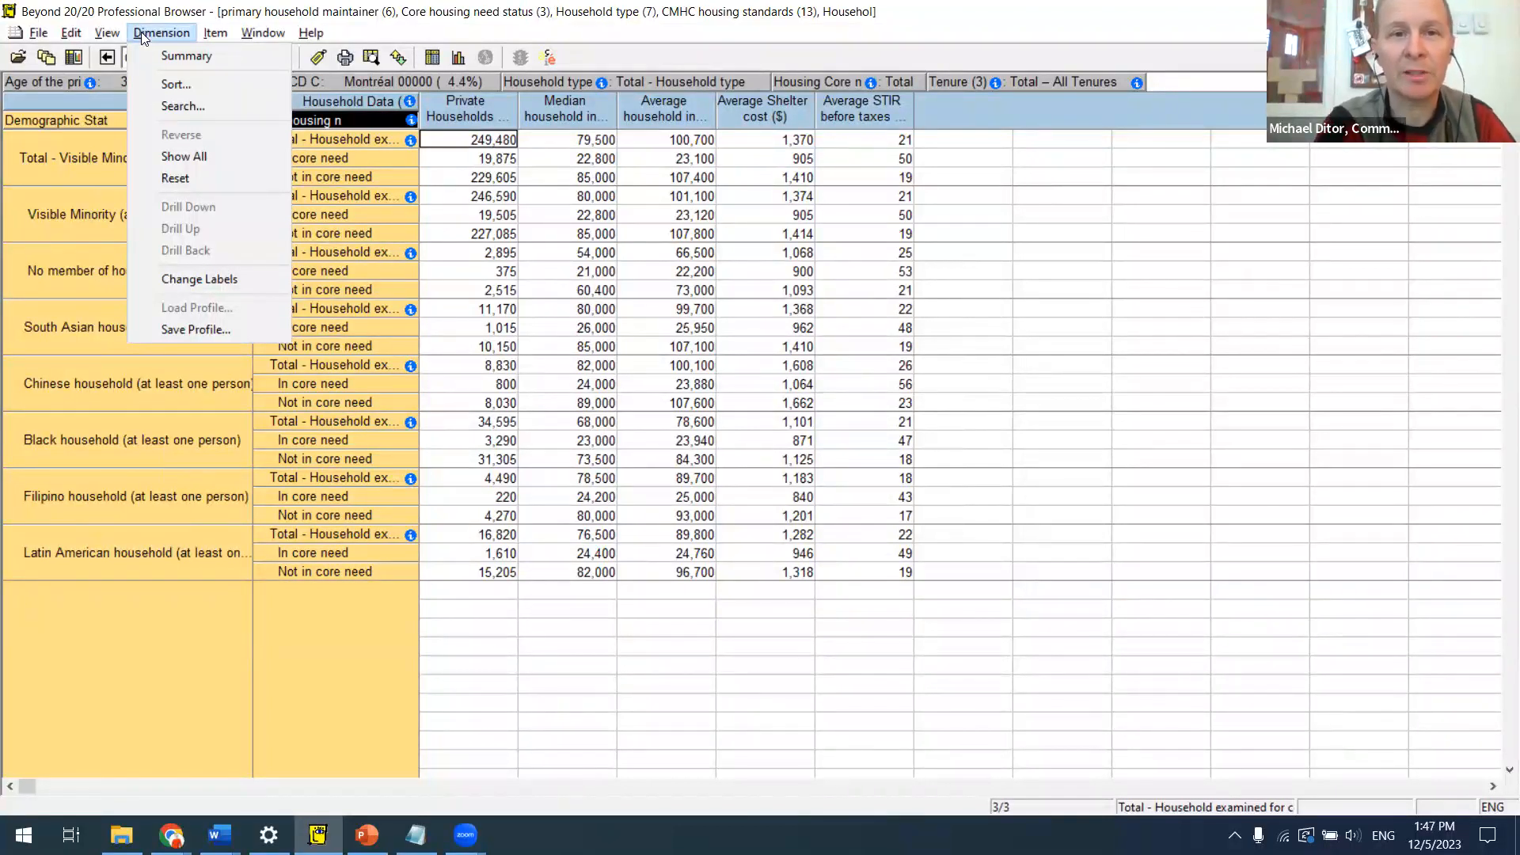
{"action": "left_click", "coordinate": [463, 19]}
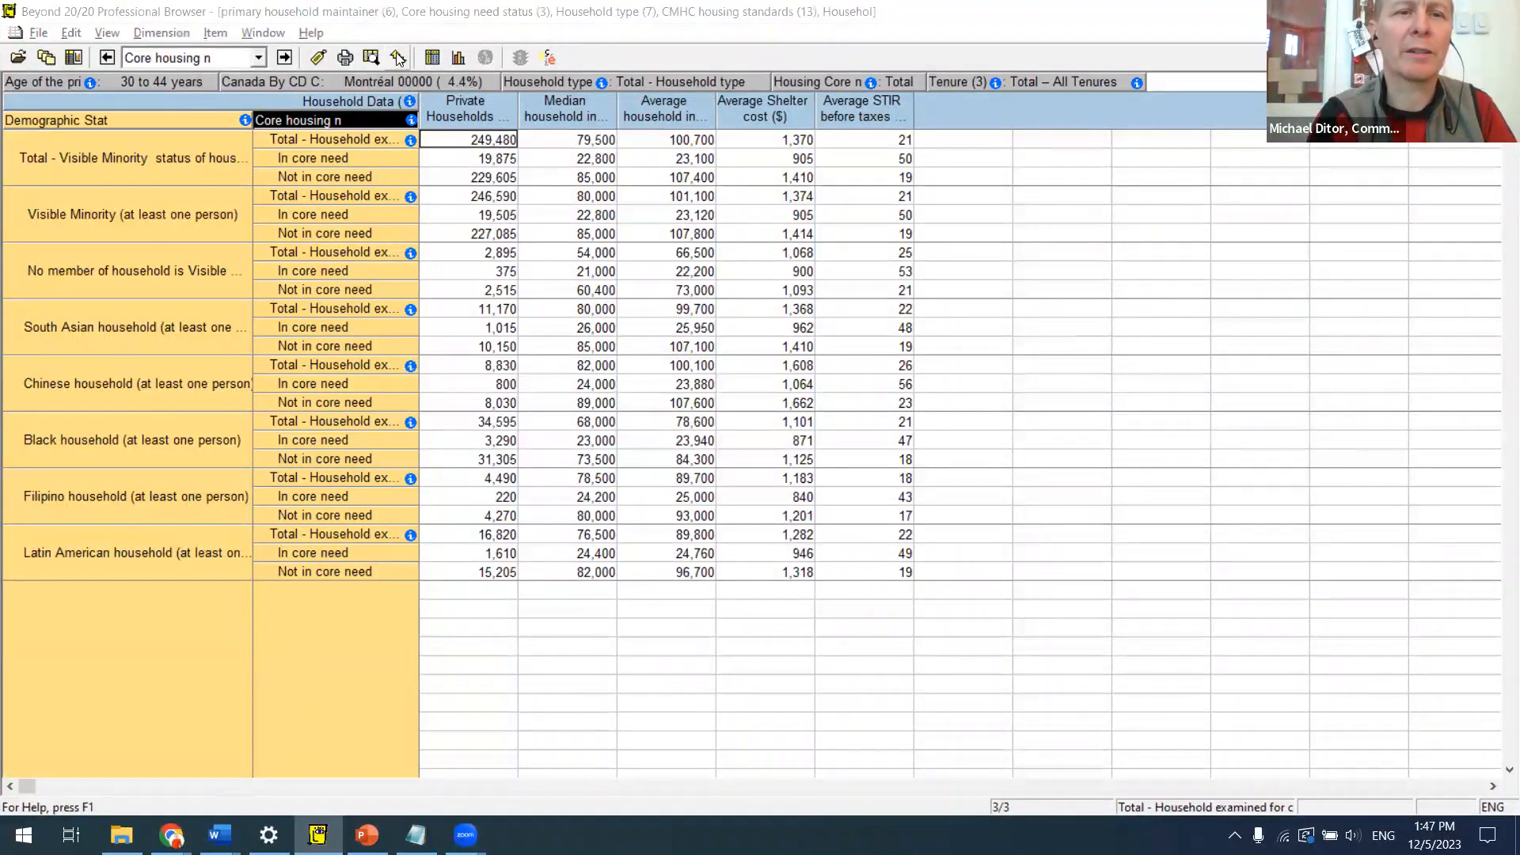
{"action": "left_click", "coordinate": [599, 35]}
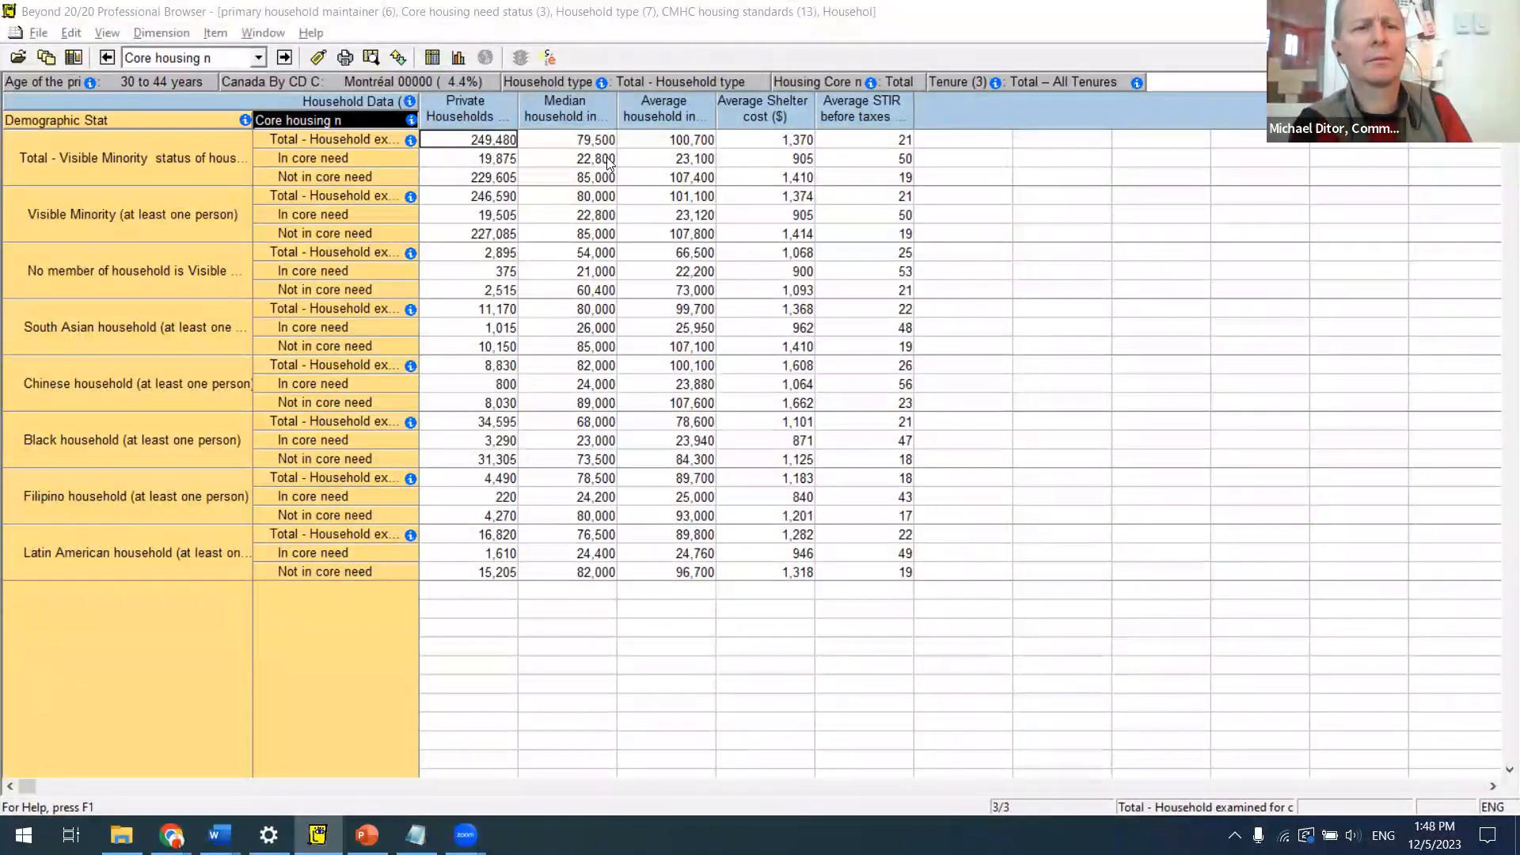
Step: Replace the Demographic Stat dimension in the rows with the Canada By CD C geography, keeping core housing need nested
{"action": "left_click_drag", "start_coordinate": [346, 79], "coordinate": [163, 164]}
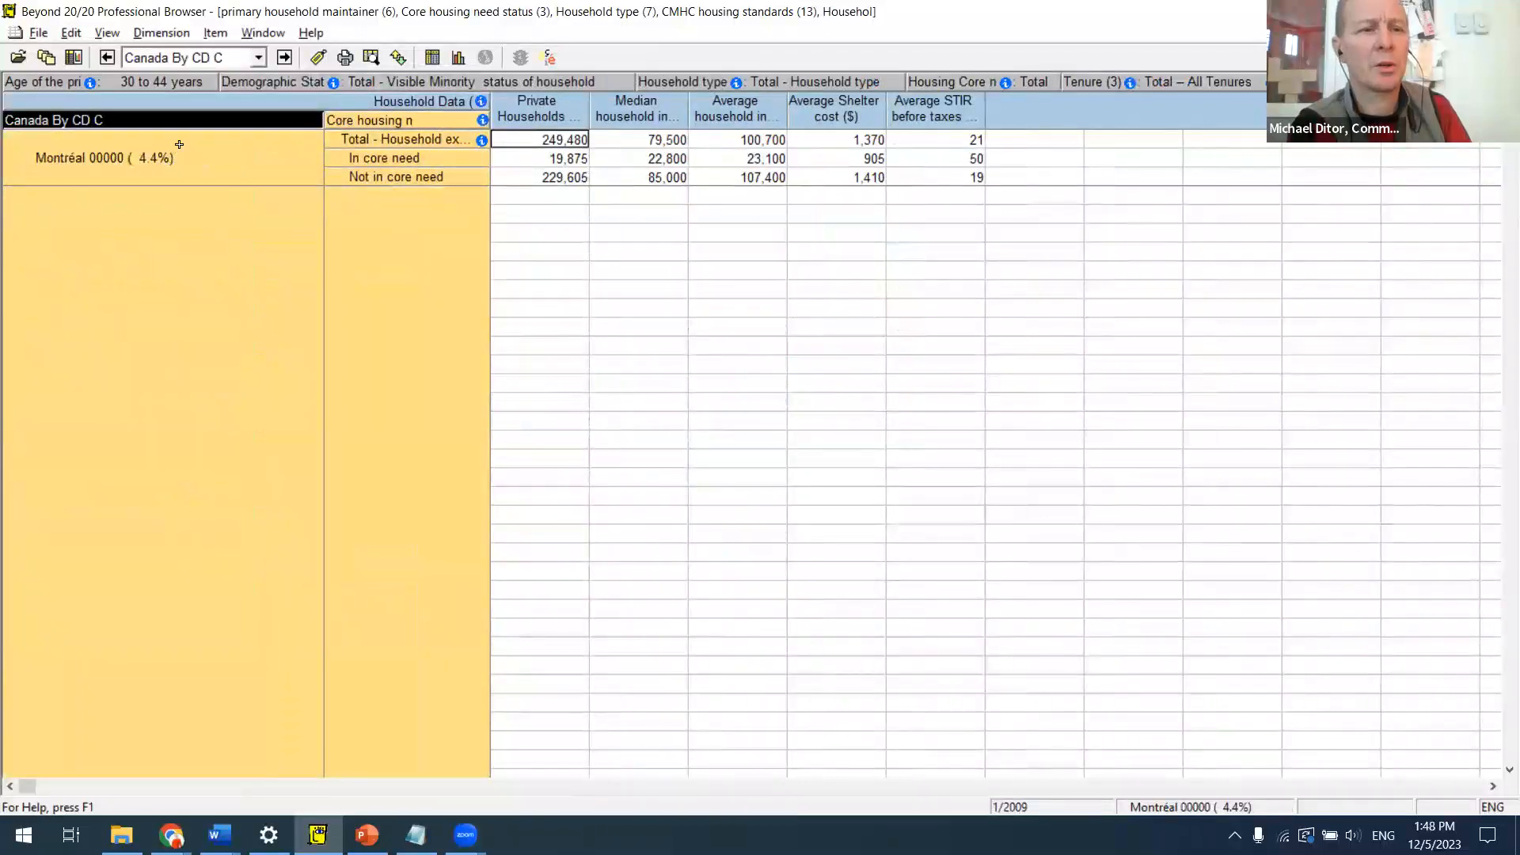
{"action": "left_click", "coordinate": [69, 33]}
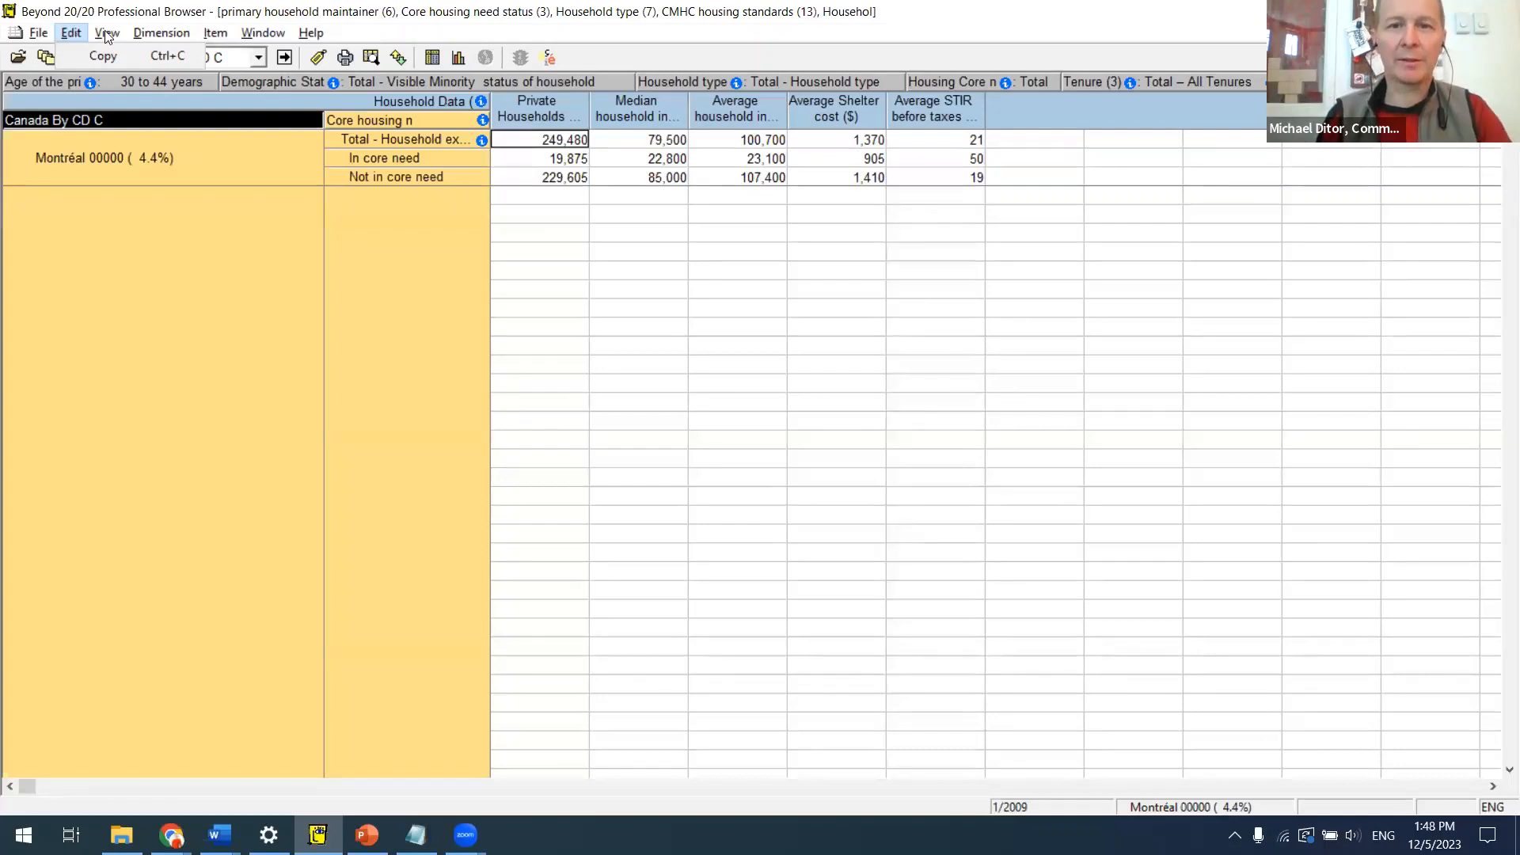
{"action": "left_click", "coordinate": [973, 264]}
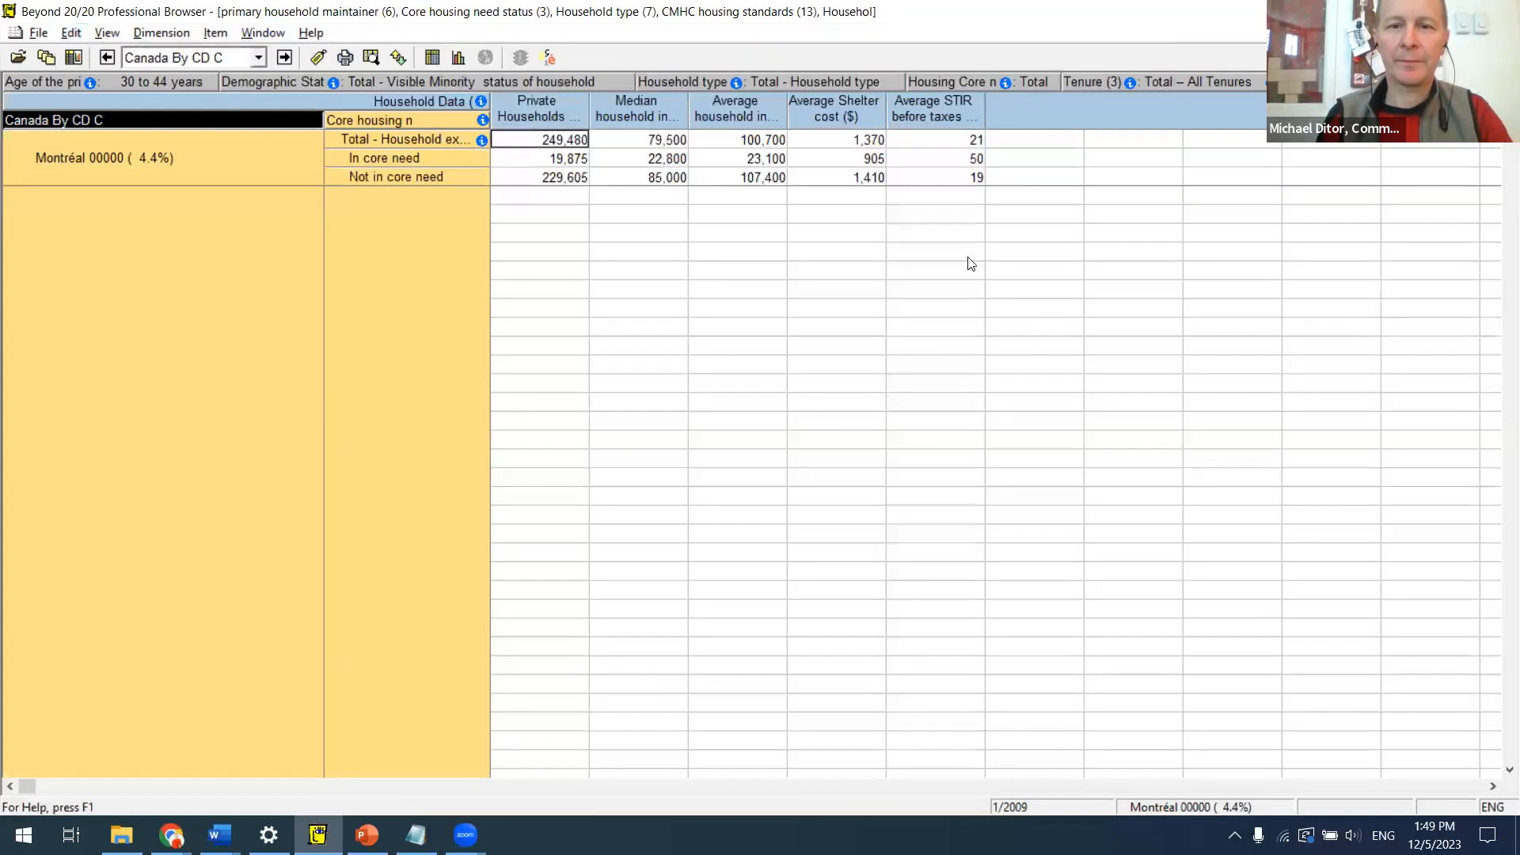
{"action": "left_click", "coordinate": [307, 17]}
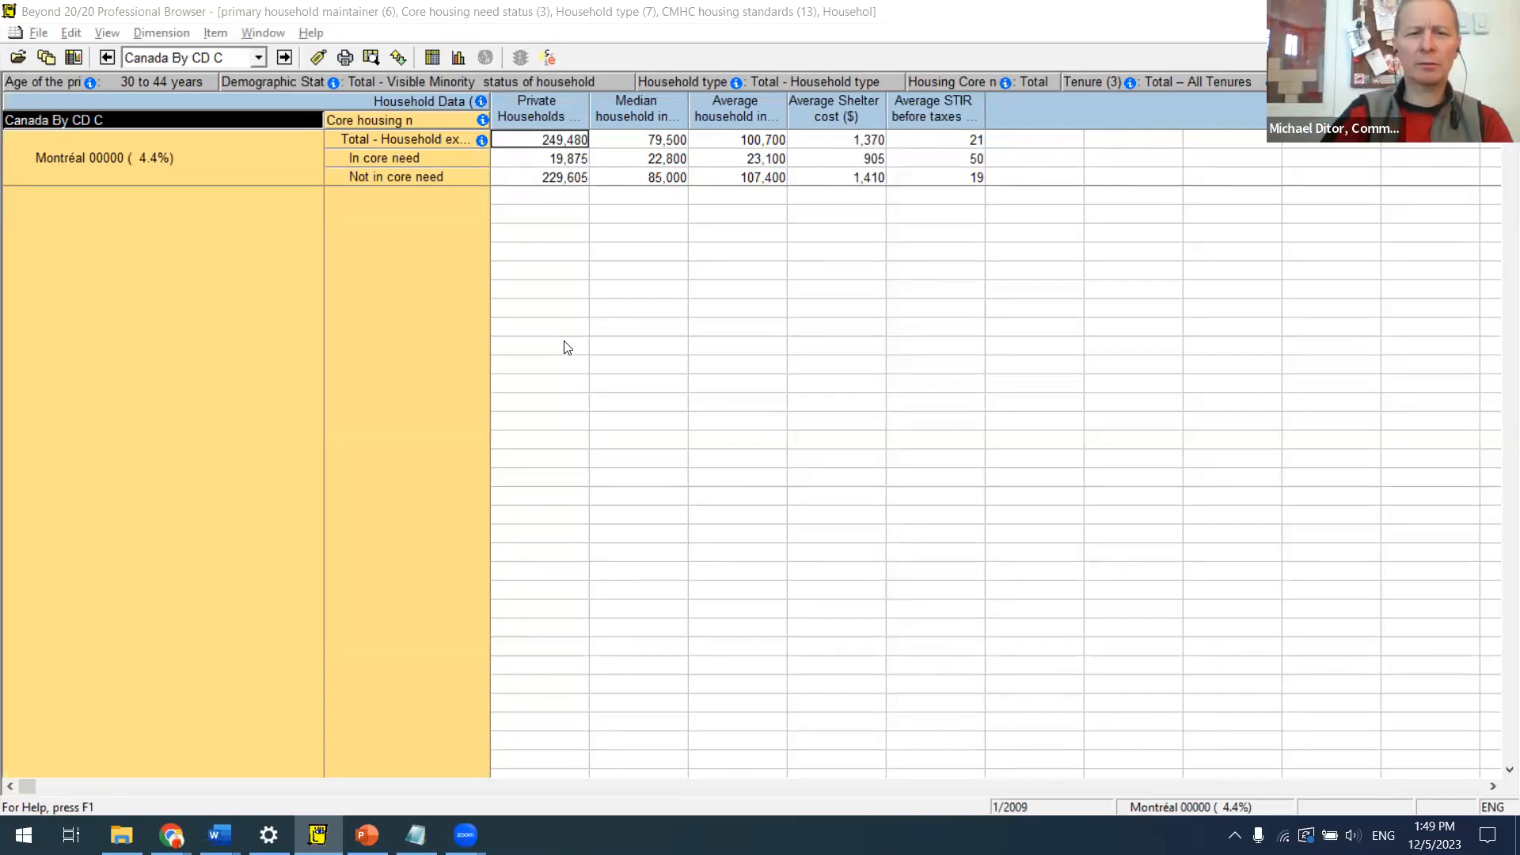
Step: Switch to the EO3658_CD-CSD Target Group Profile table and place the Geography dimension in its rows
{"action": "key", "text": "alt+Tab"}
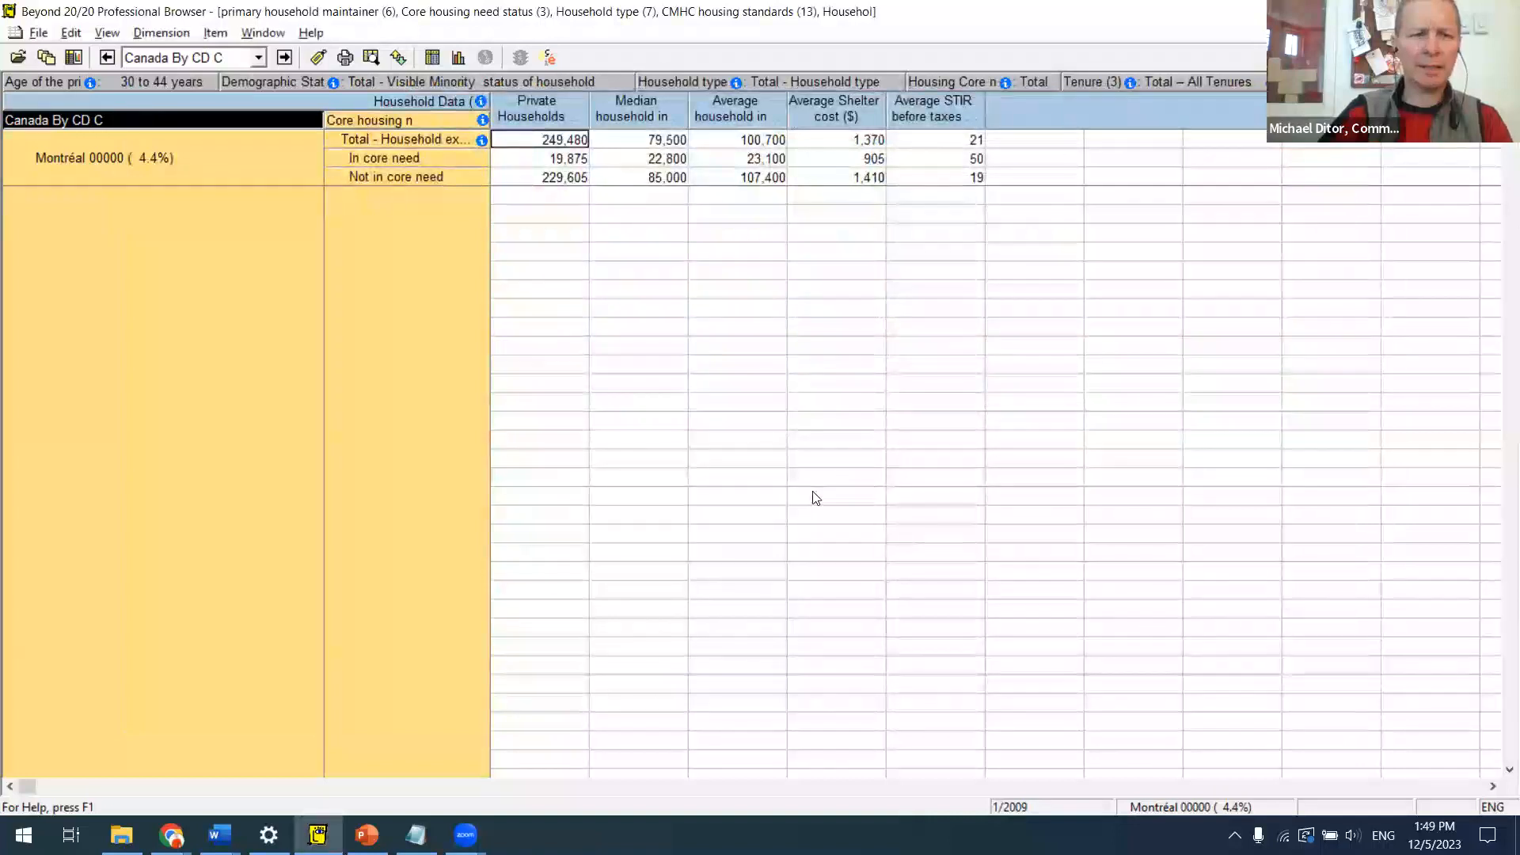
{"action": "key", "text": "ctrl+Tab"}
{"action": "left_click_drag", "start_coordinate": [123, 82], "coordinate": [123, 158]}
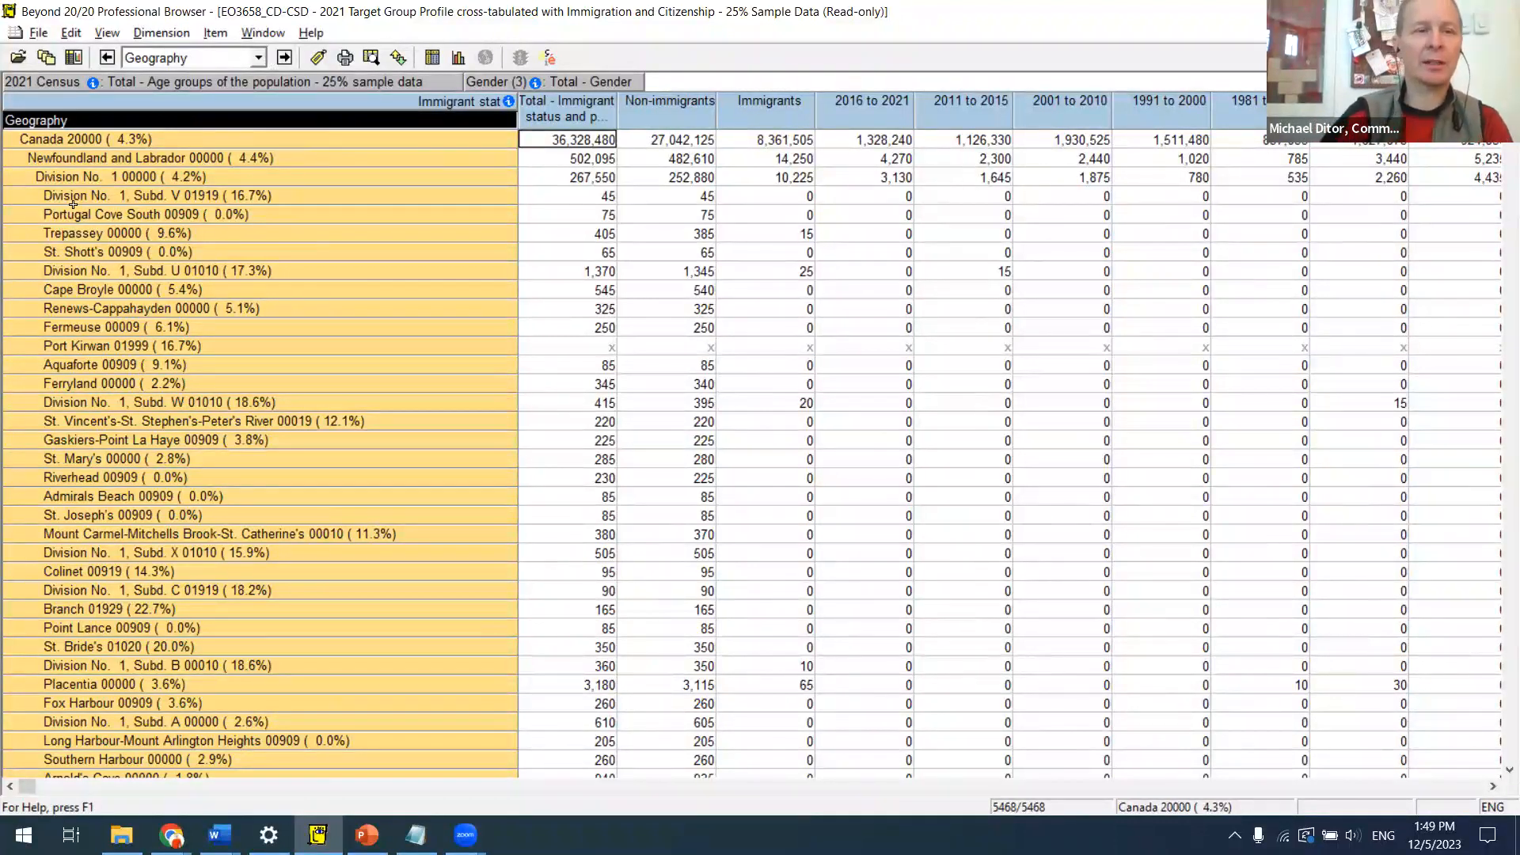
Step: Select the subdivision rows under Newfoundland and Labrador's Division No. 1, from Subd. V through Subd. B
{"action": "left_click", "coordinate": [112, 178]}
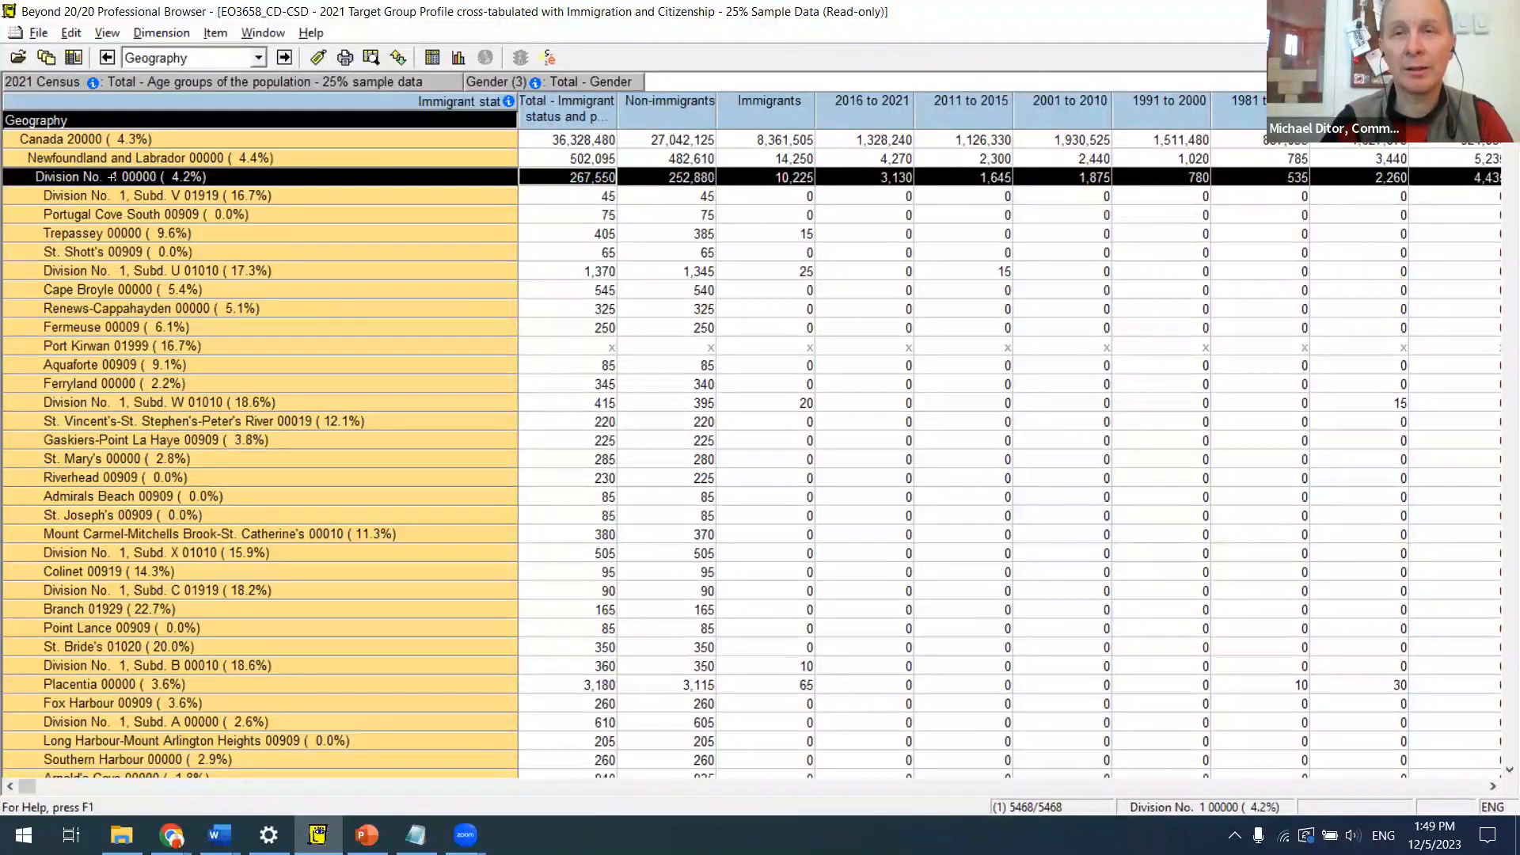
{"action": "left_click", "coordinate": [71, 194]}
{"action": "left_click_drag", "start_coordinate": [74, 231], "coordinate": [122, 667]}
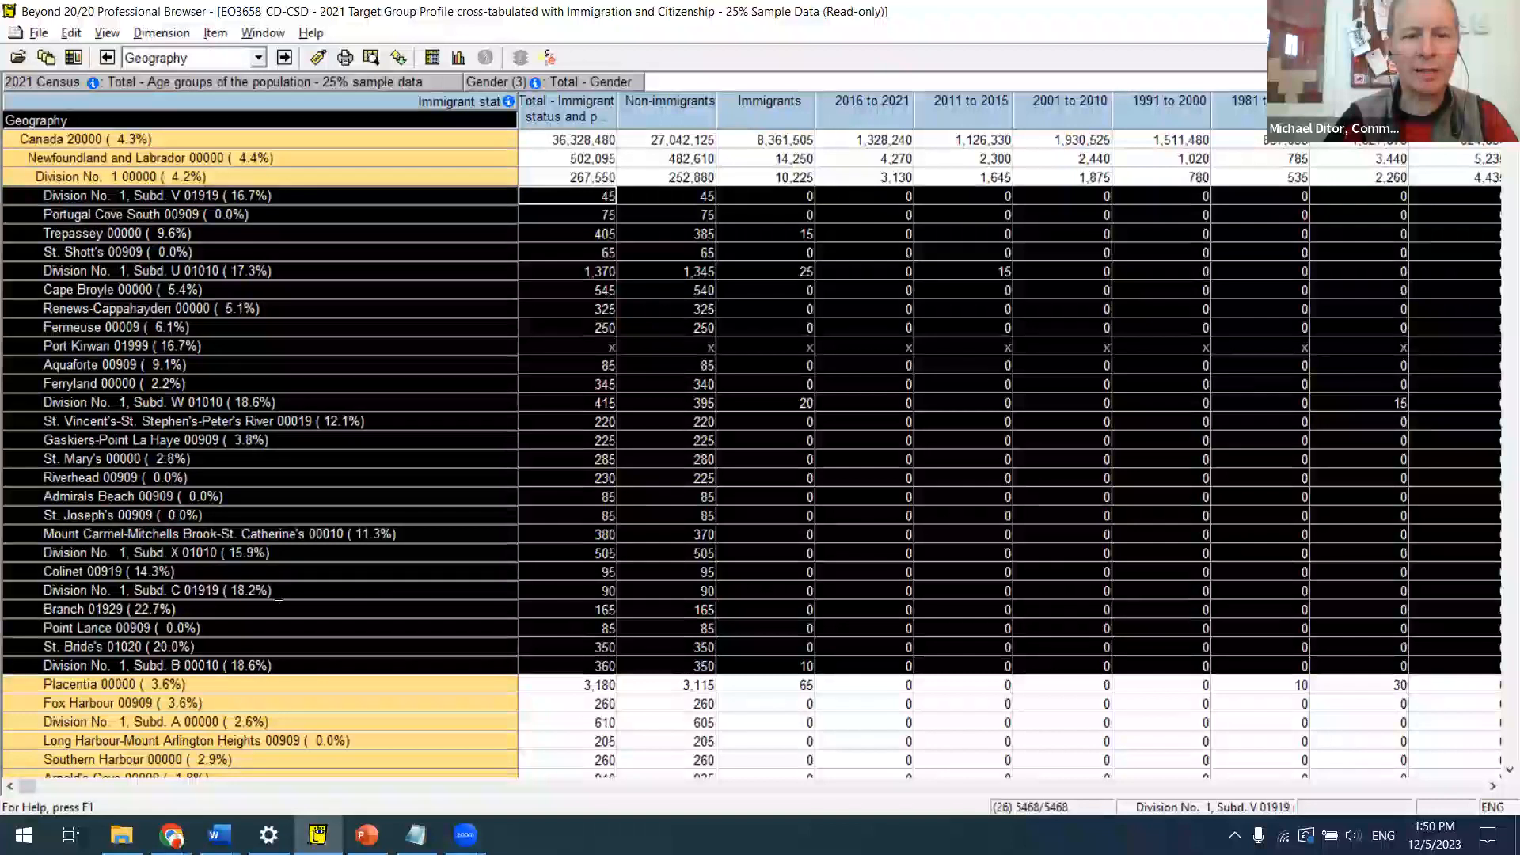
{"action": "scroll", "coordinate": [315, 653], "scroll_direction": "down", "scroll_amount": 3}
{"action": "scroll", "coordinate": [315, 653], "scroll_direction": "down", "scroll_amount": 2}
{"action": "scroll", "coordinate": [315, 653], "scroll_direction": "up", "scroll_amount": 5}
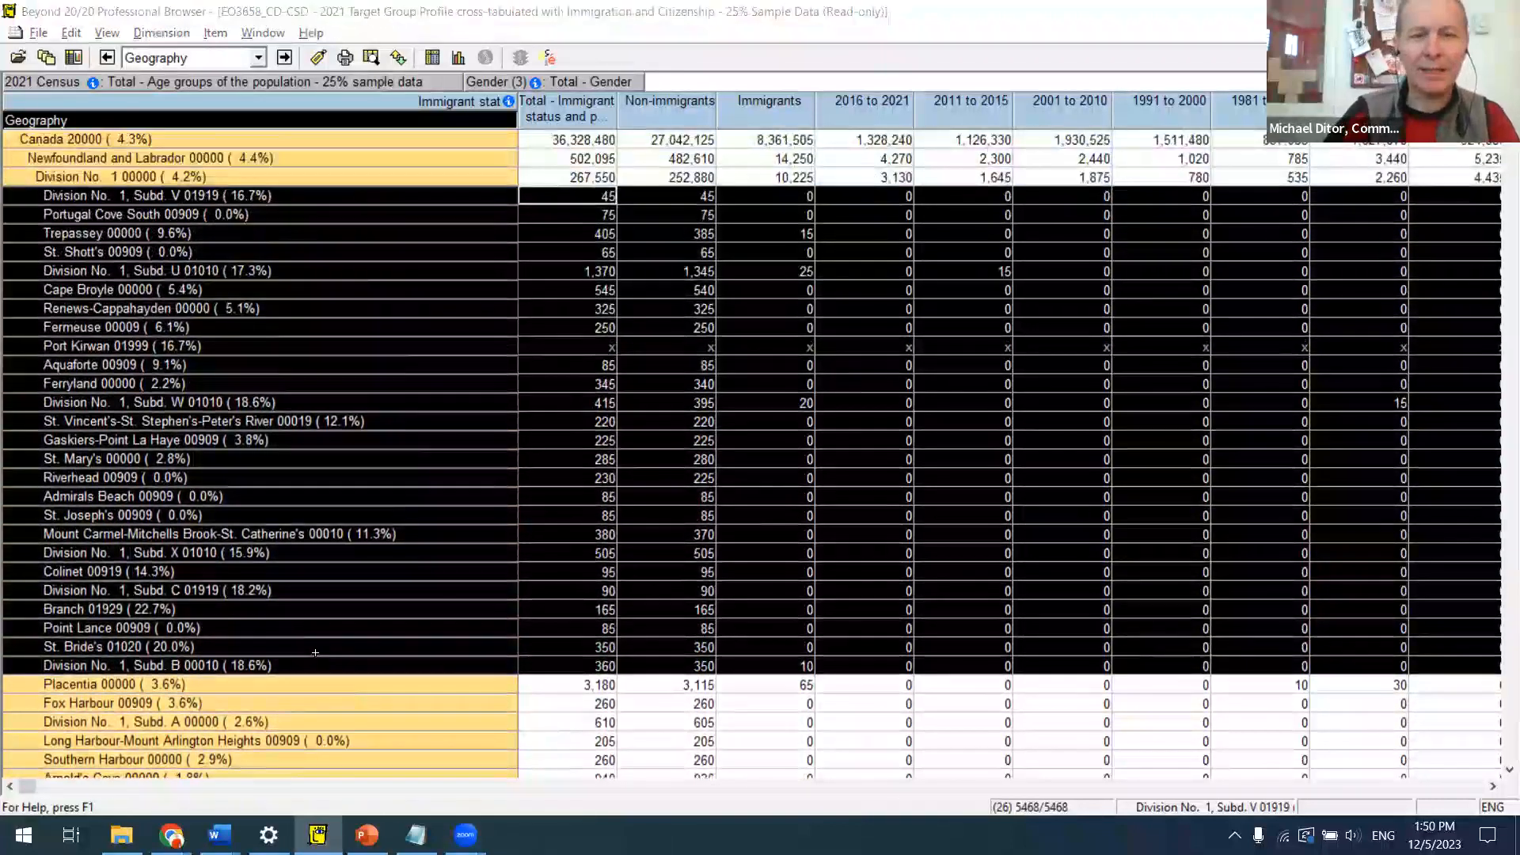
Step: Switch to File Explorer, go up to the 2021 Census folder and open the sc_cen-rec_2021_neet_ct.zip archive
{"action": "key", "text": "alt+Tab"}
{"action": "key", "text": "alt+Tab"}
{"action": "key", "text": "alt+Up"}
{"action": "key", "text": "alt+Up"}
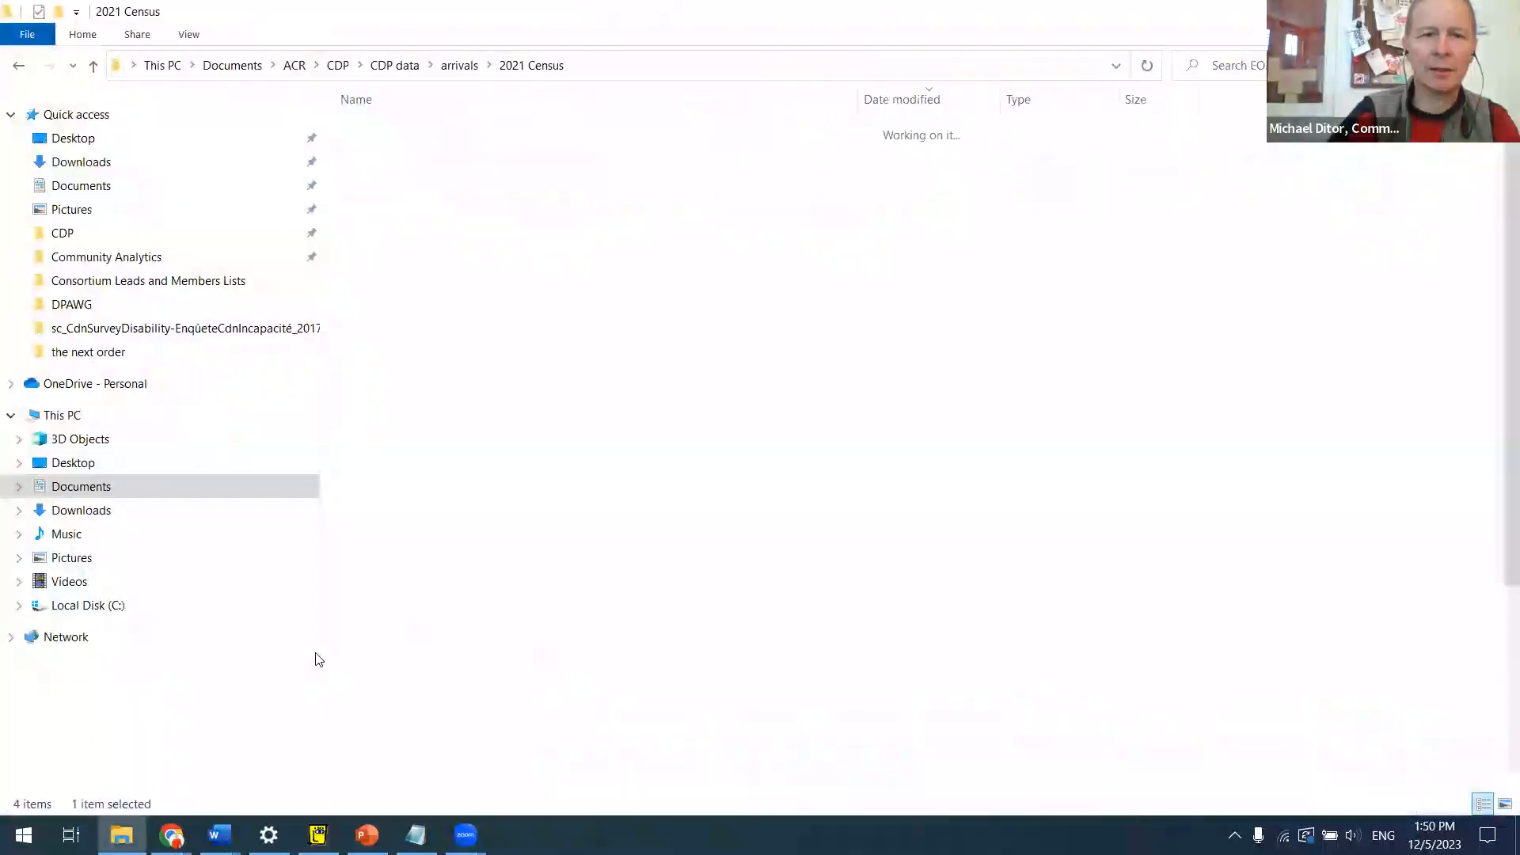
{"action": "double_click", "coordinate": [564, 162]}
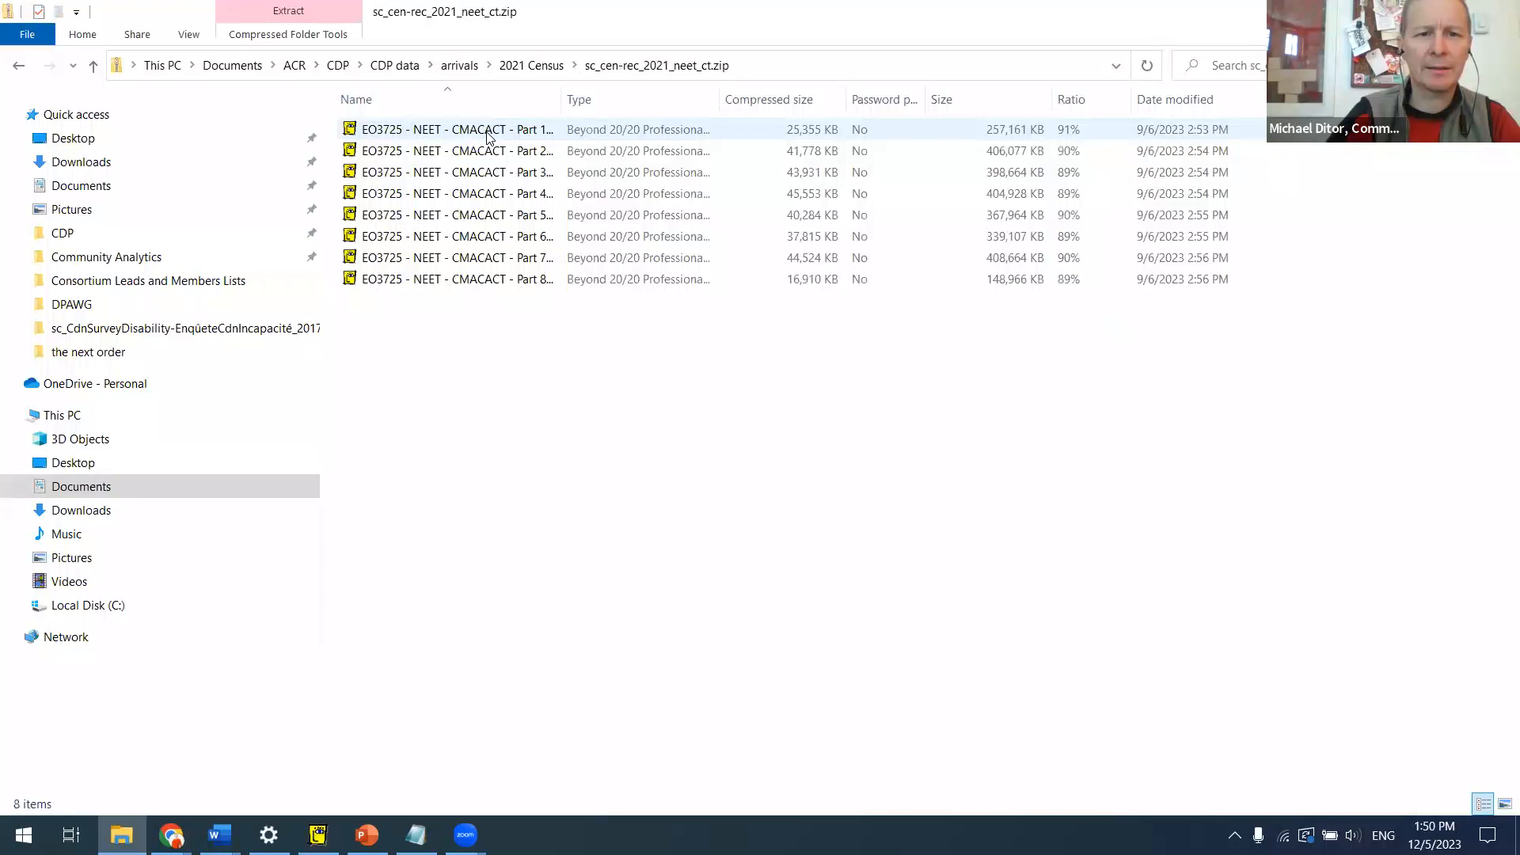
Step: Open the EO3725 - NEET - CMACACT Part 1 table in Beyond 20/20 and maximize its window
{"action": "left_click", "coordinate": [487, 133]}
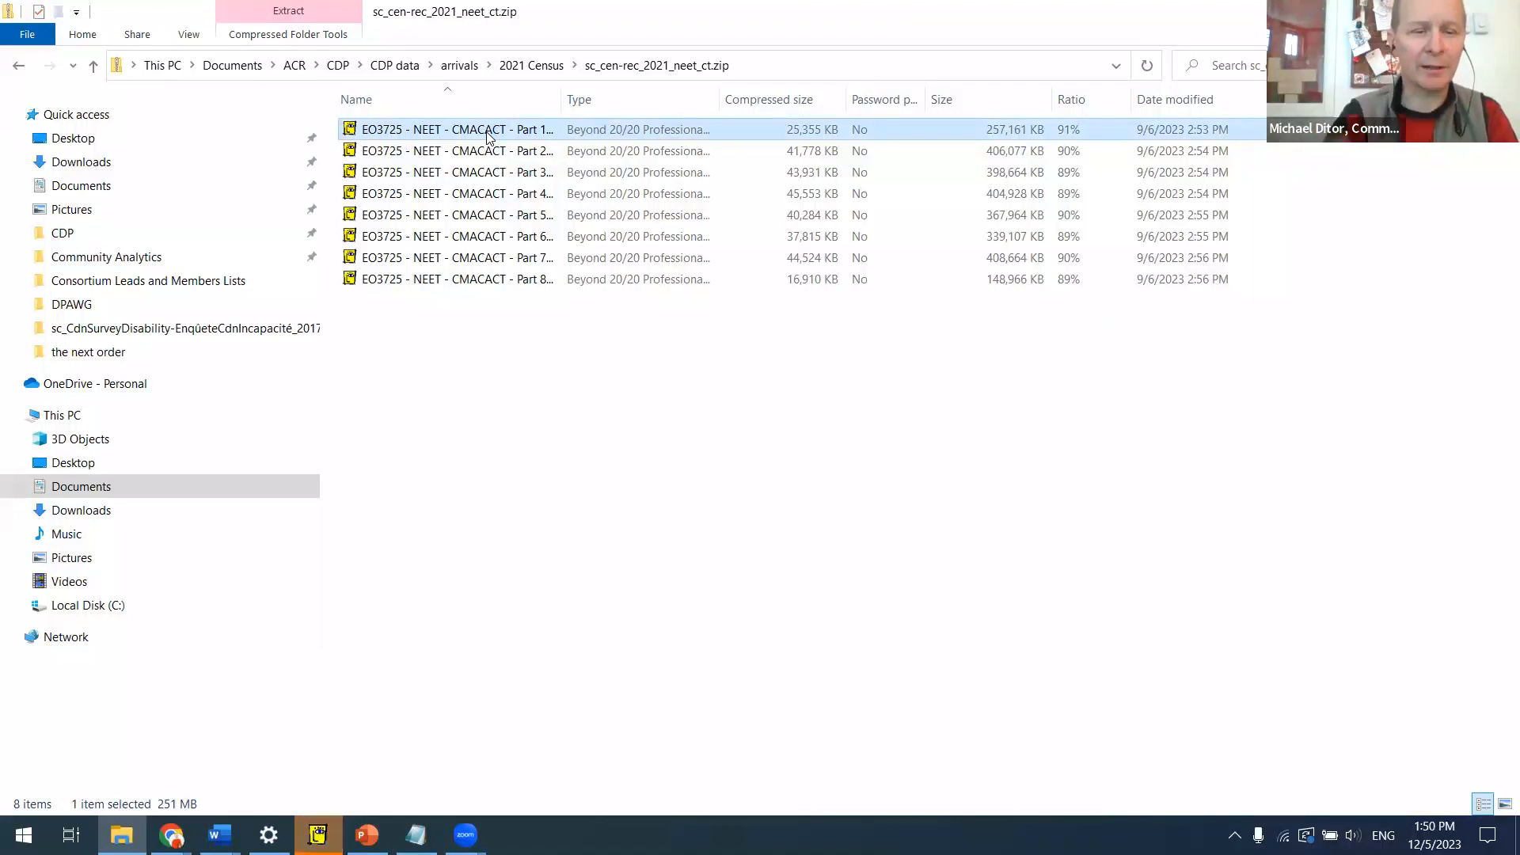
{"action": "key", "text": "alt+Tab"}
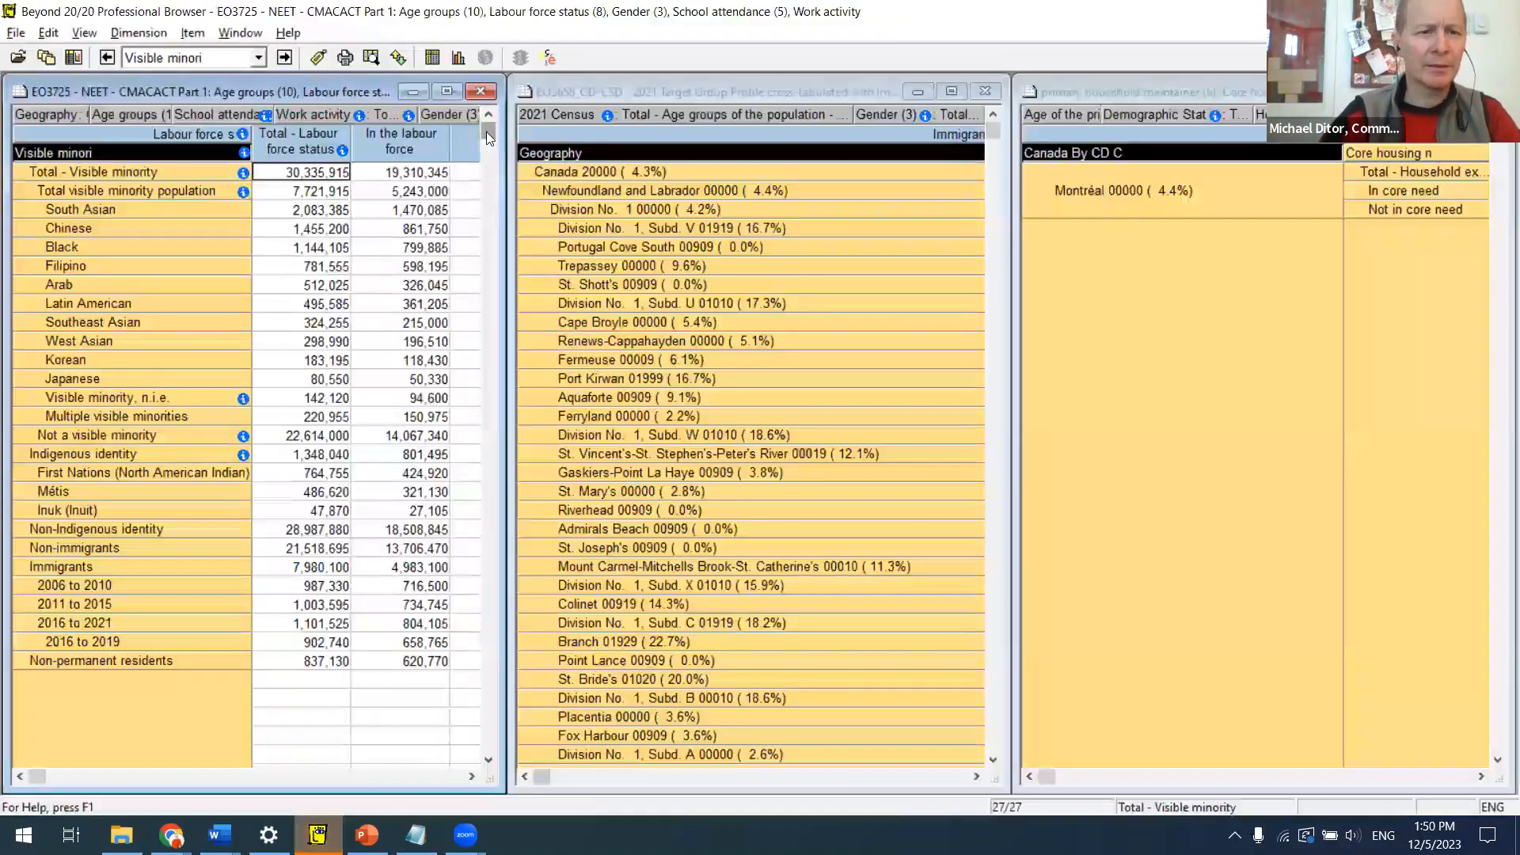
{"action": "left_click", "coordinate": [446, 91]}
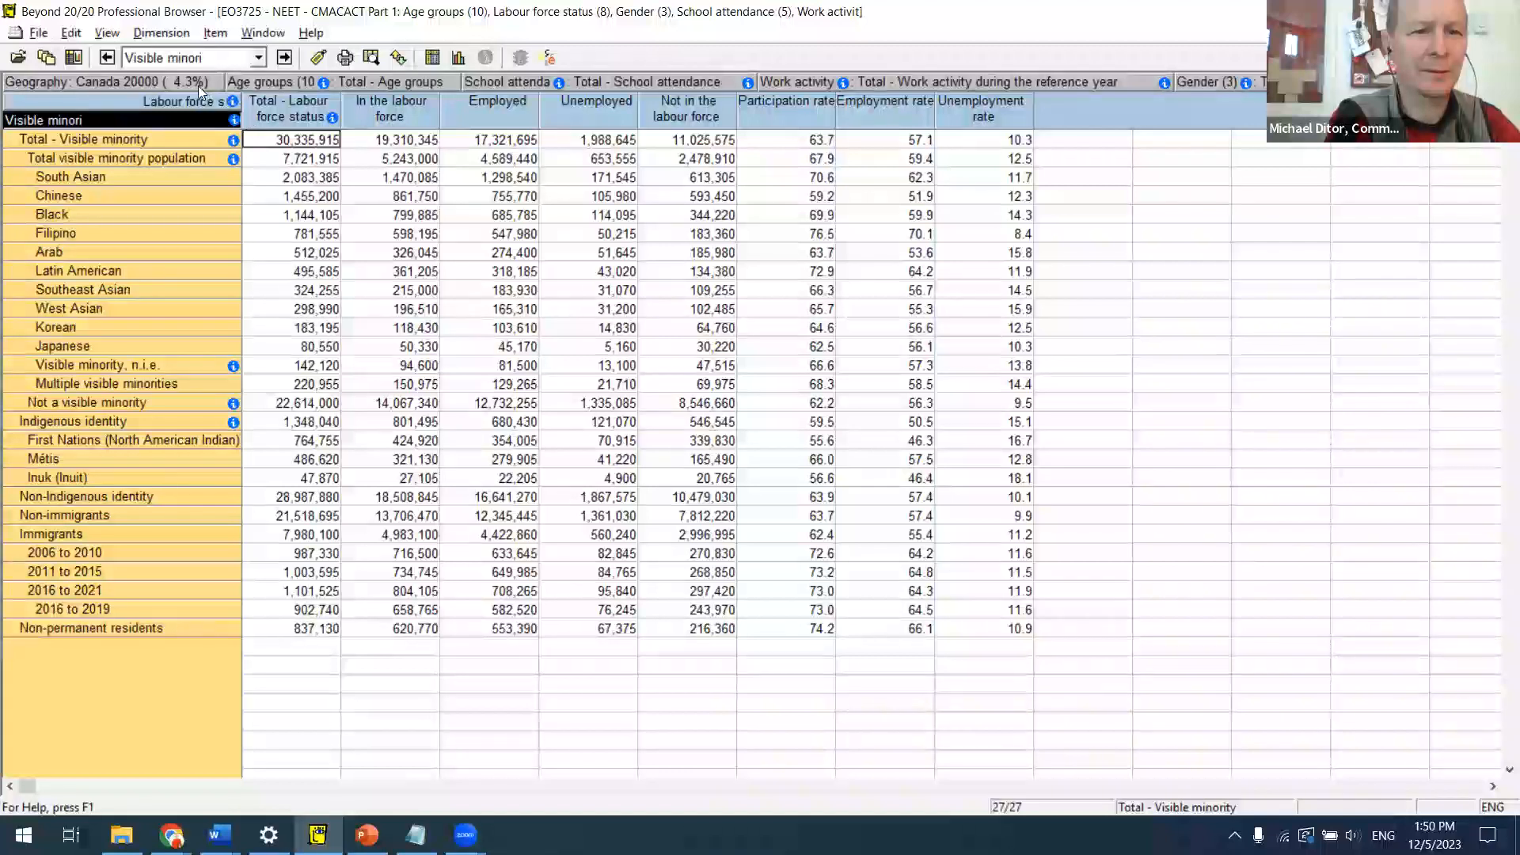
Step: Replace the visible minority rows with Geography and select the rows from St. John's (001) through census tract 0010400.00
{"action": "left_click_drag", "start_coordinate": [150, 79], "coordinate": [47, 121]}
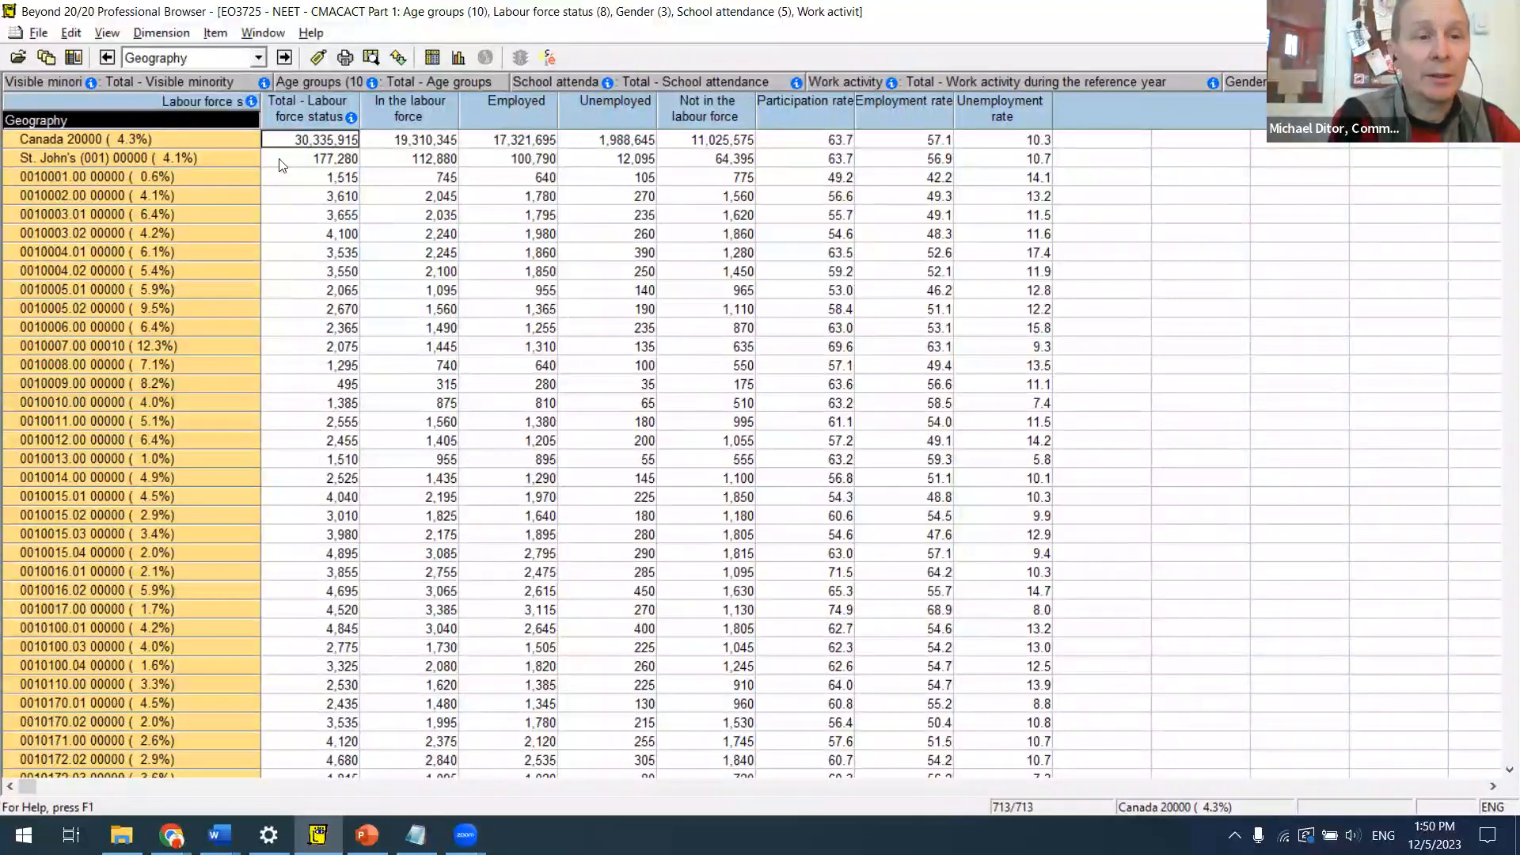
{"action": "left_click", "coordinate": [205, 176]}
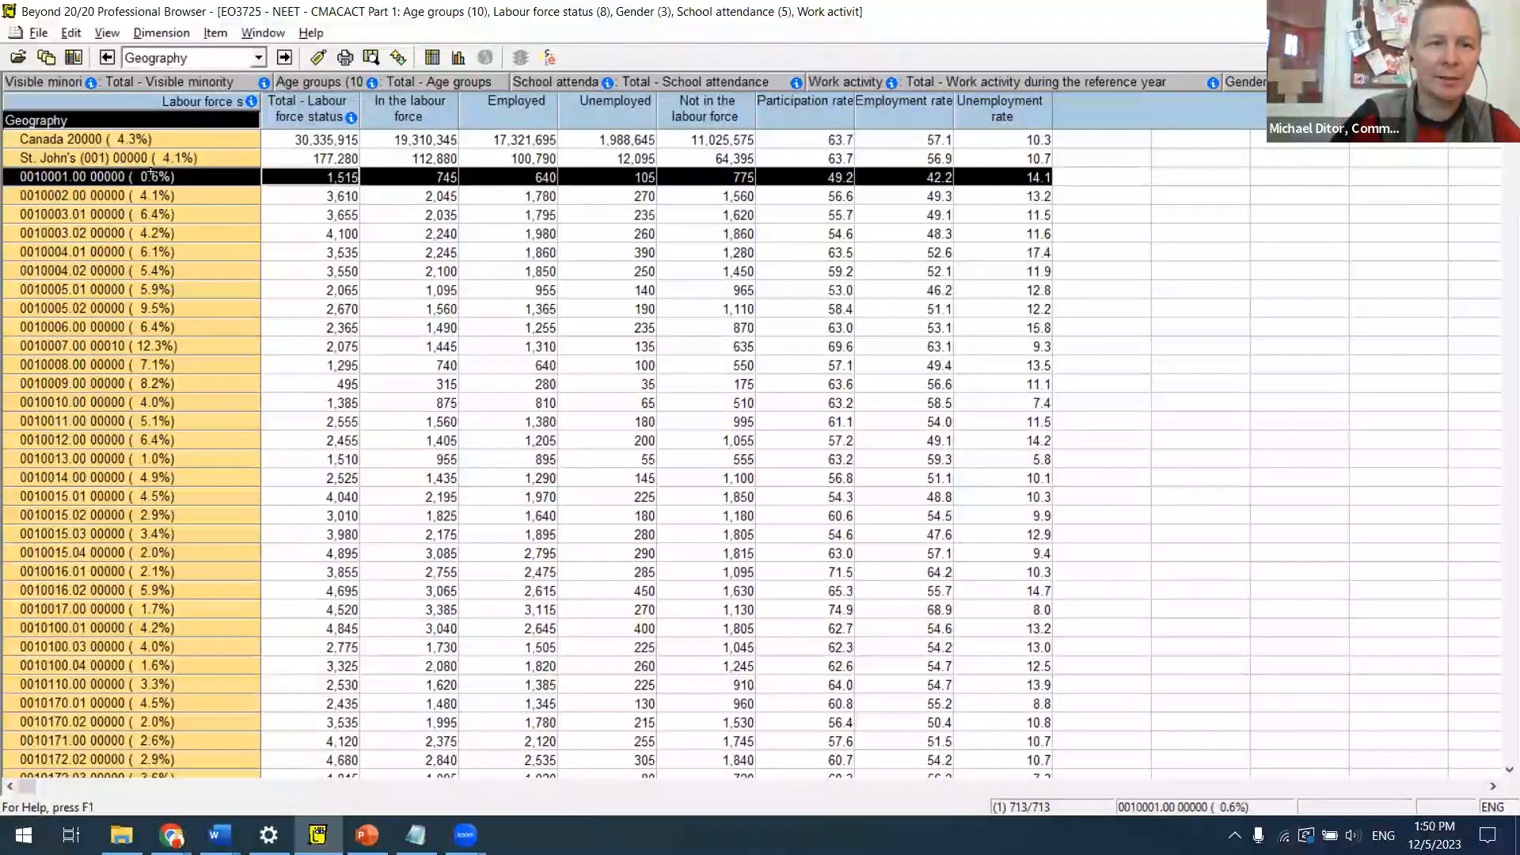
{"action": "left_click", "coordinate": [273, 157]}
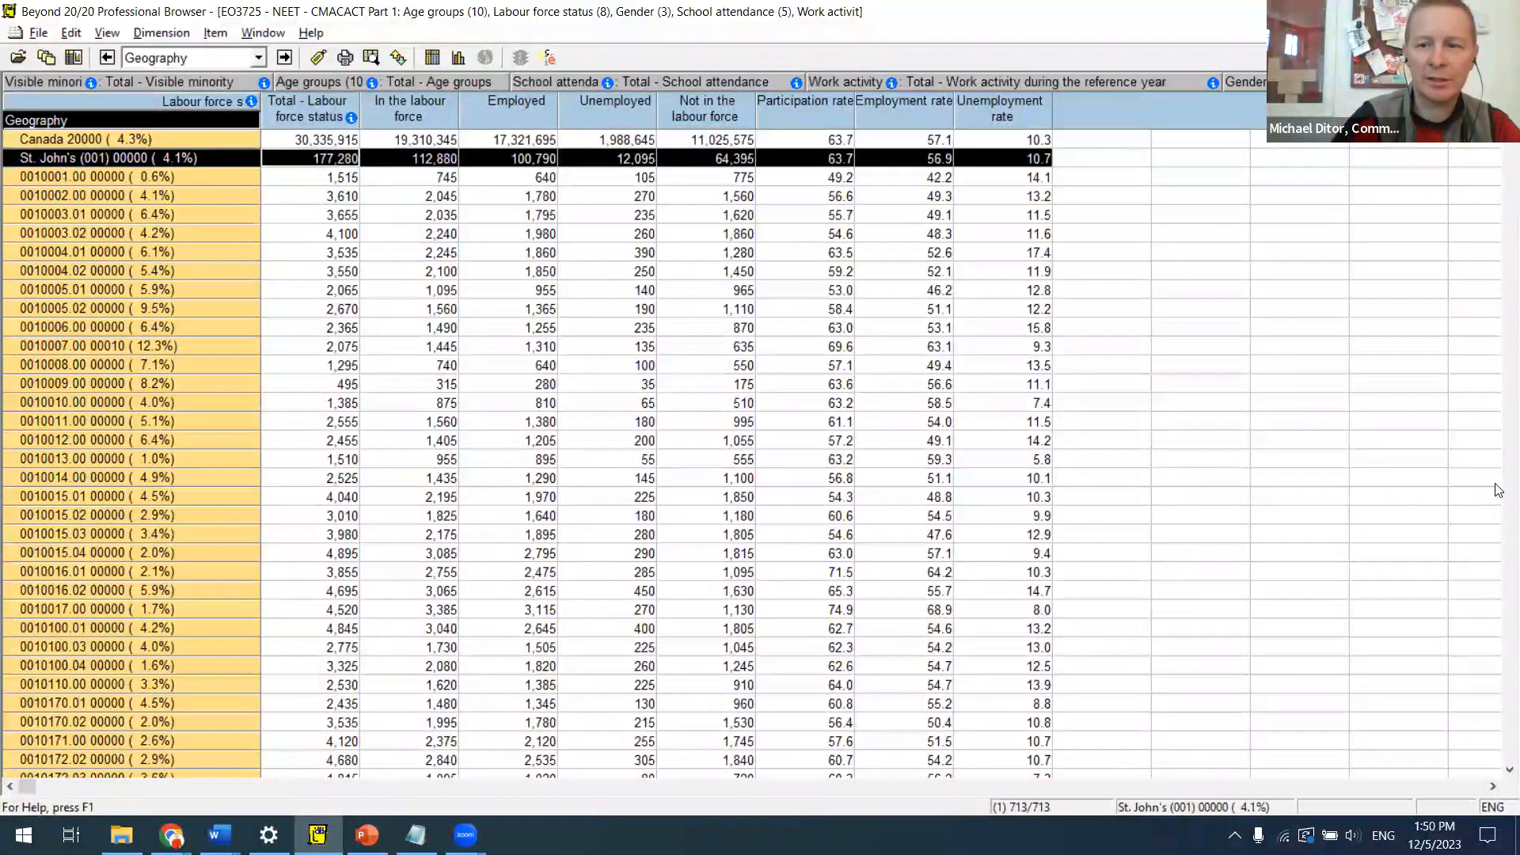
{"action": "scroll", "coordinate": [1498, 499], "scroll_direction": "down", "scroll_amount": 20}
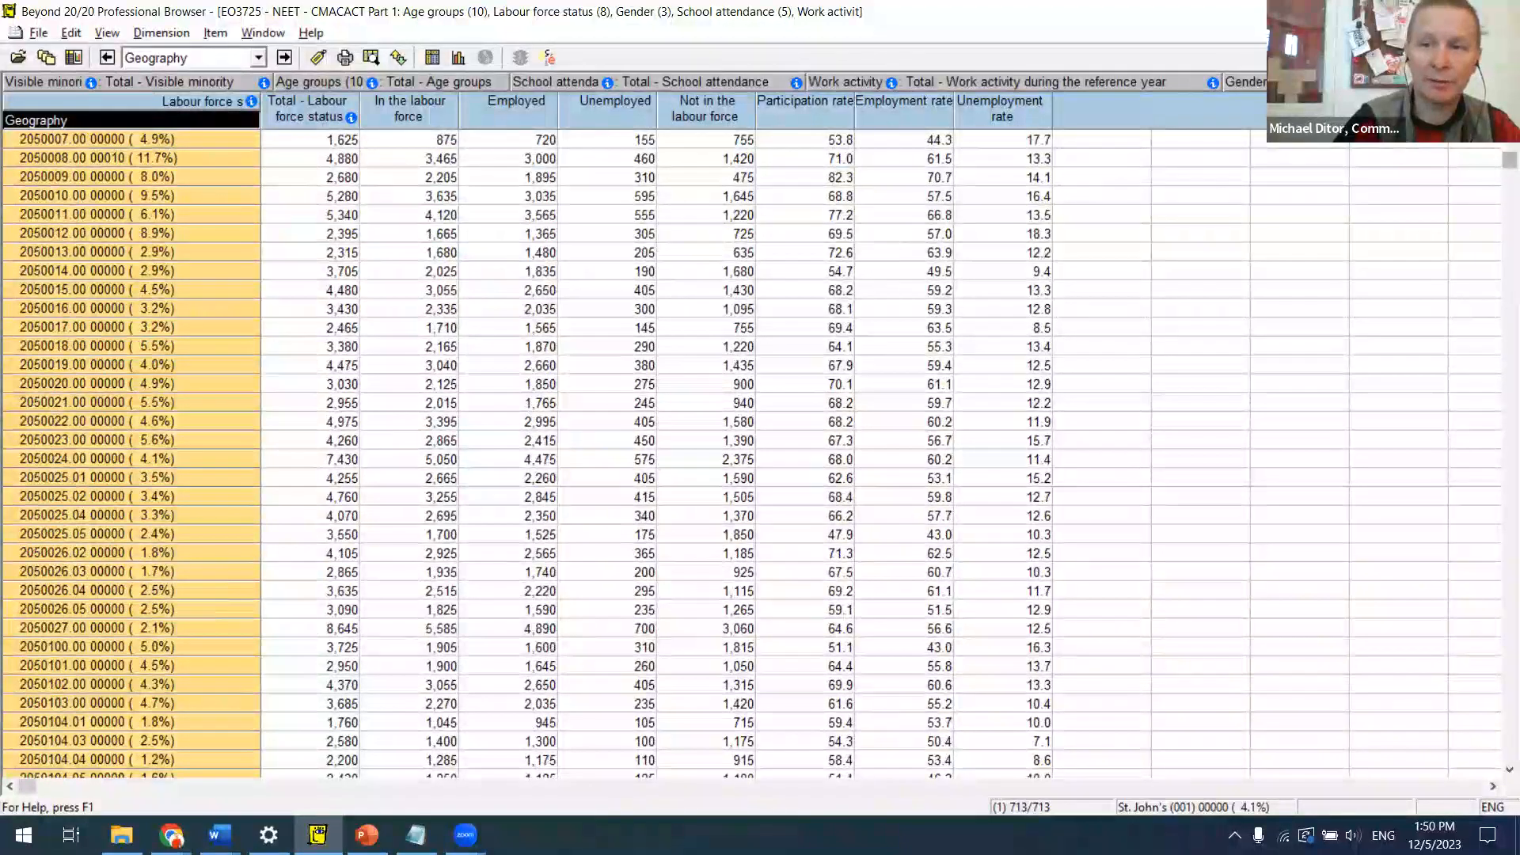
{"action": "scroll", "coordinate": [78, 515], "scroll_direction": "up", "scroll_amount": 11}
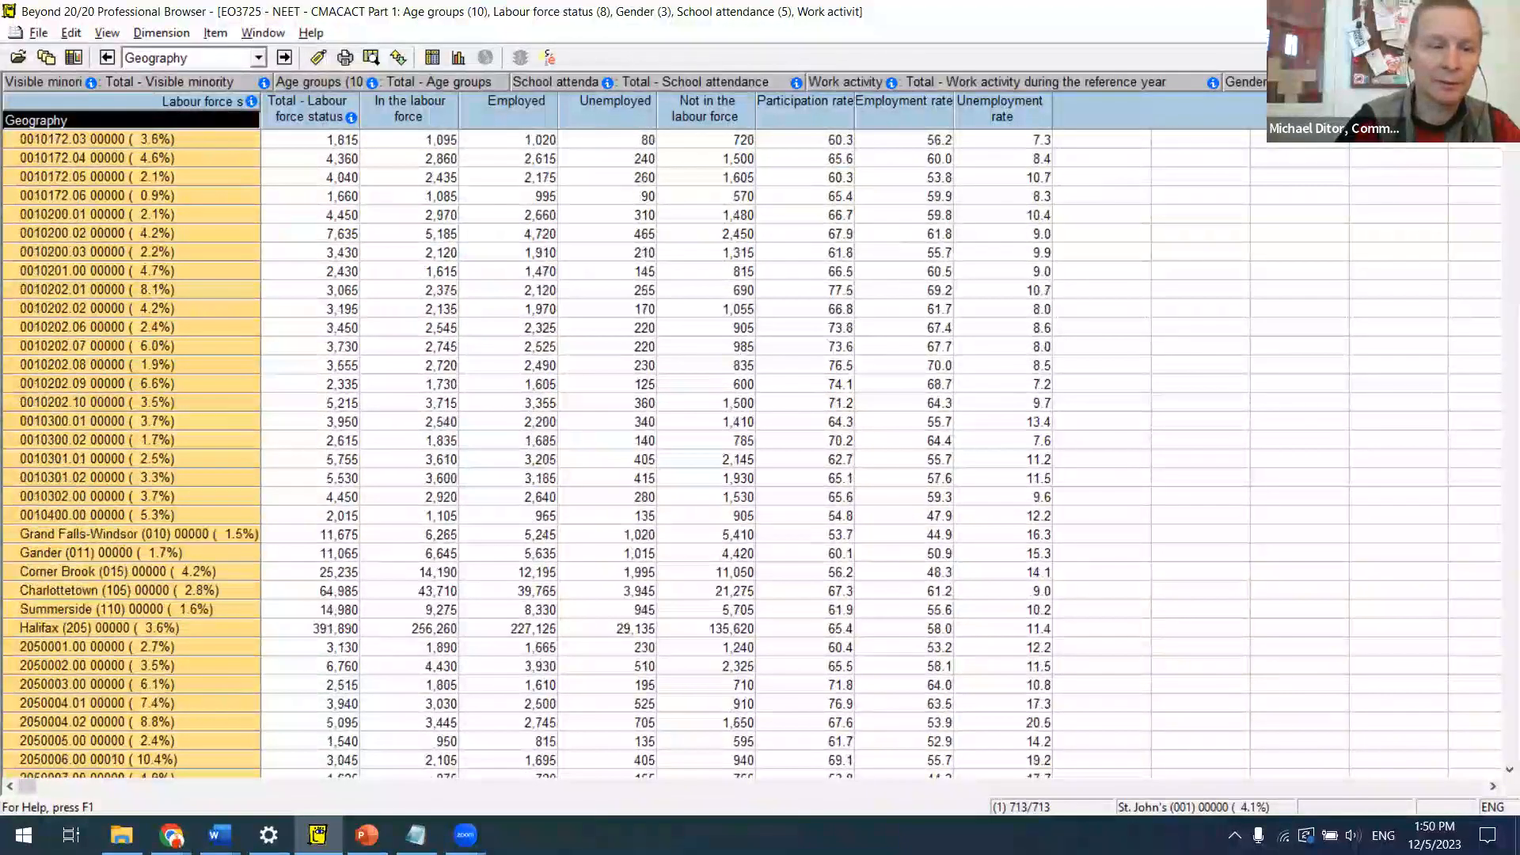
{"action": "left_click", "coordinate": [78, 515], "text": "shift"}
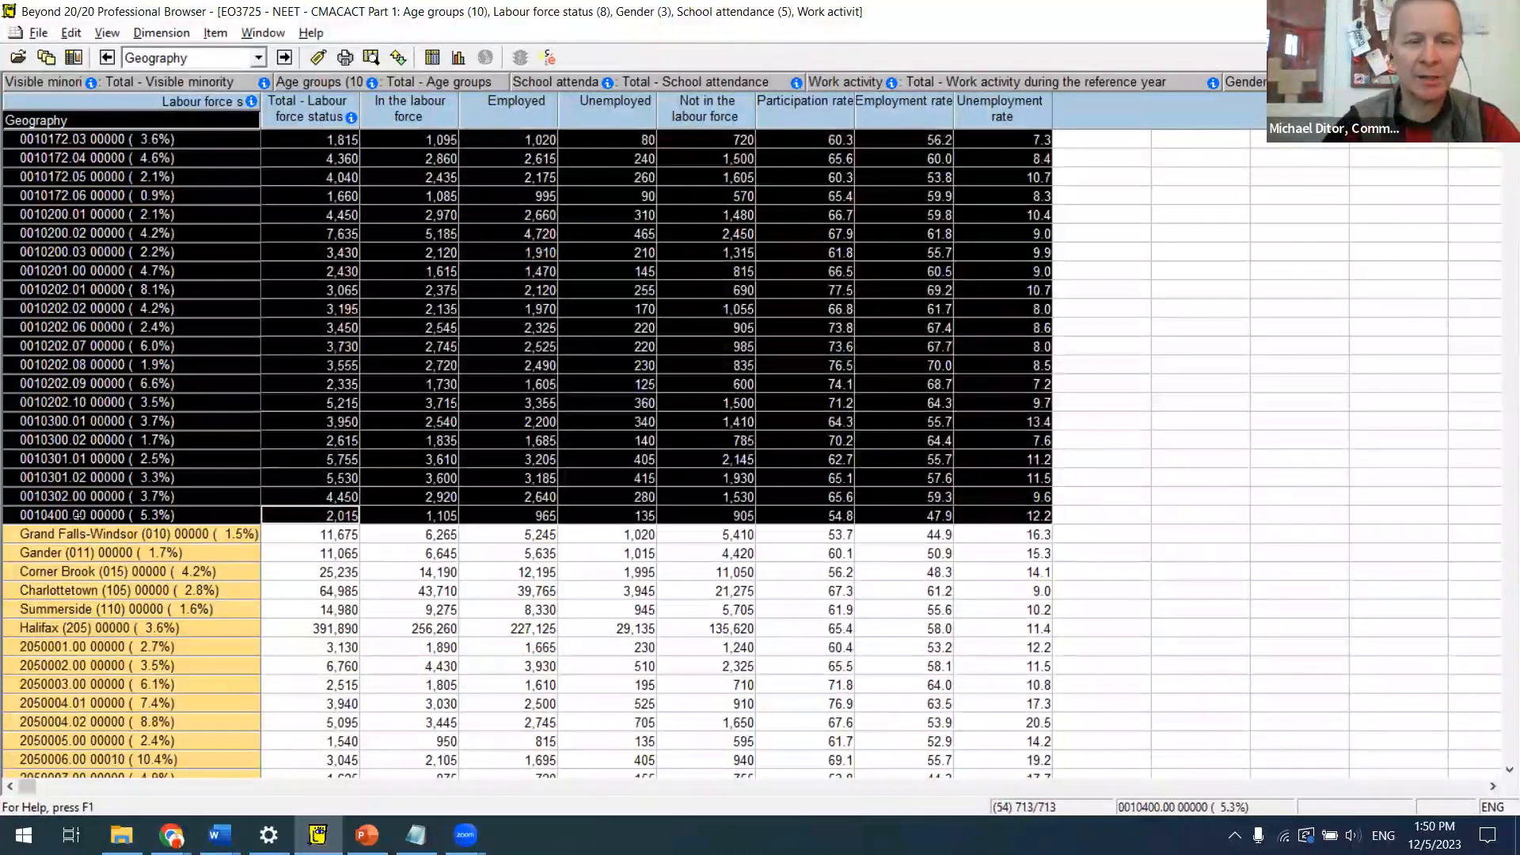
Step: Show only the selected St. John's metropolitan area and census tract rows, and return to the start of the table
{"action": "right_click", "coordinate": [89, 449]}
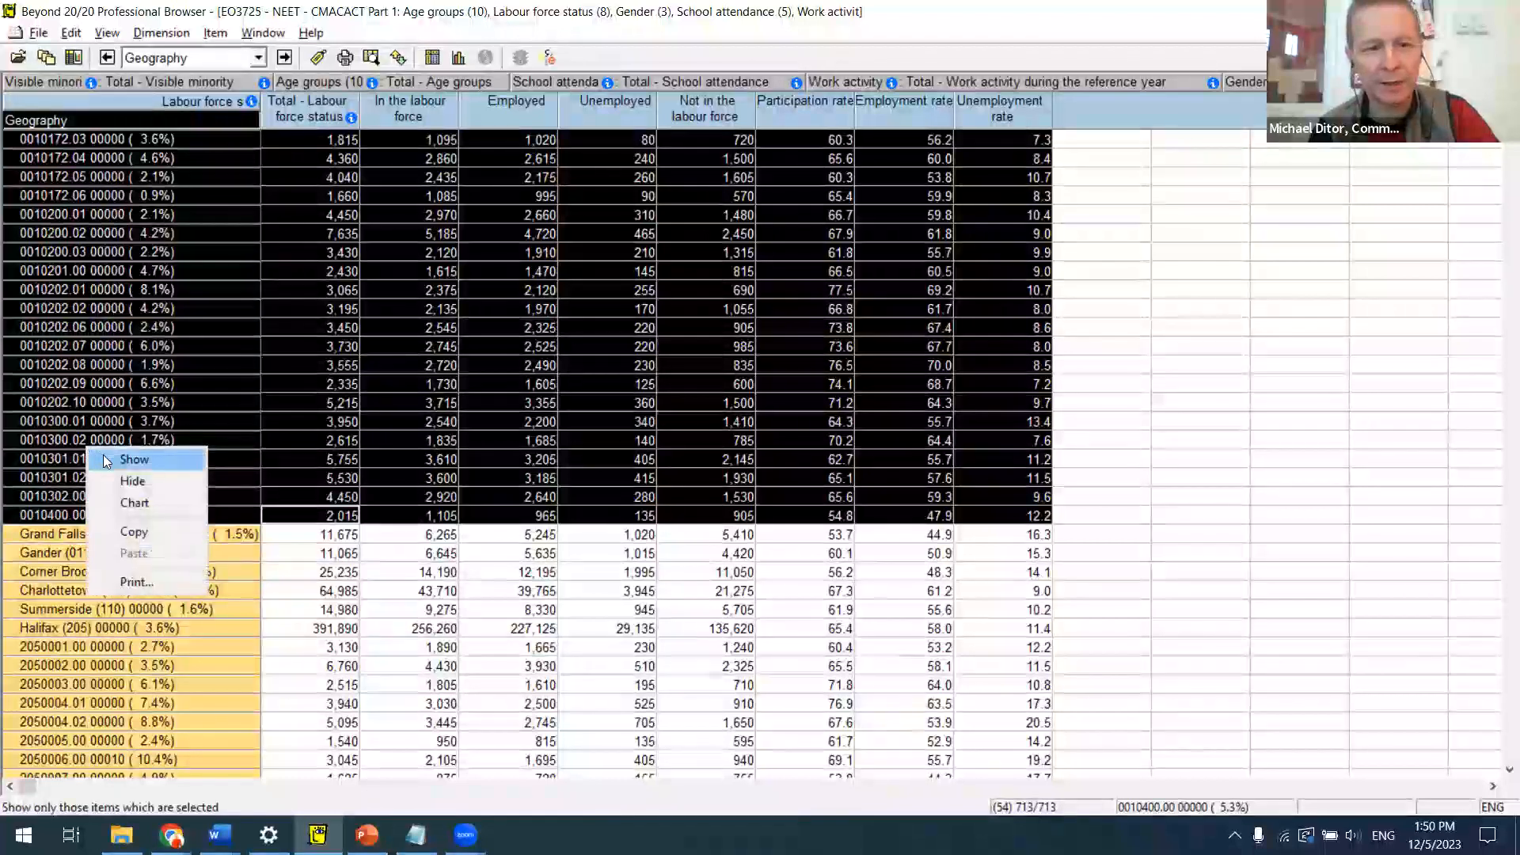
{"action": "left_click", "coordinate": [105, 458]}
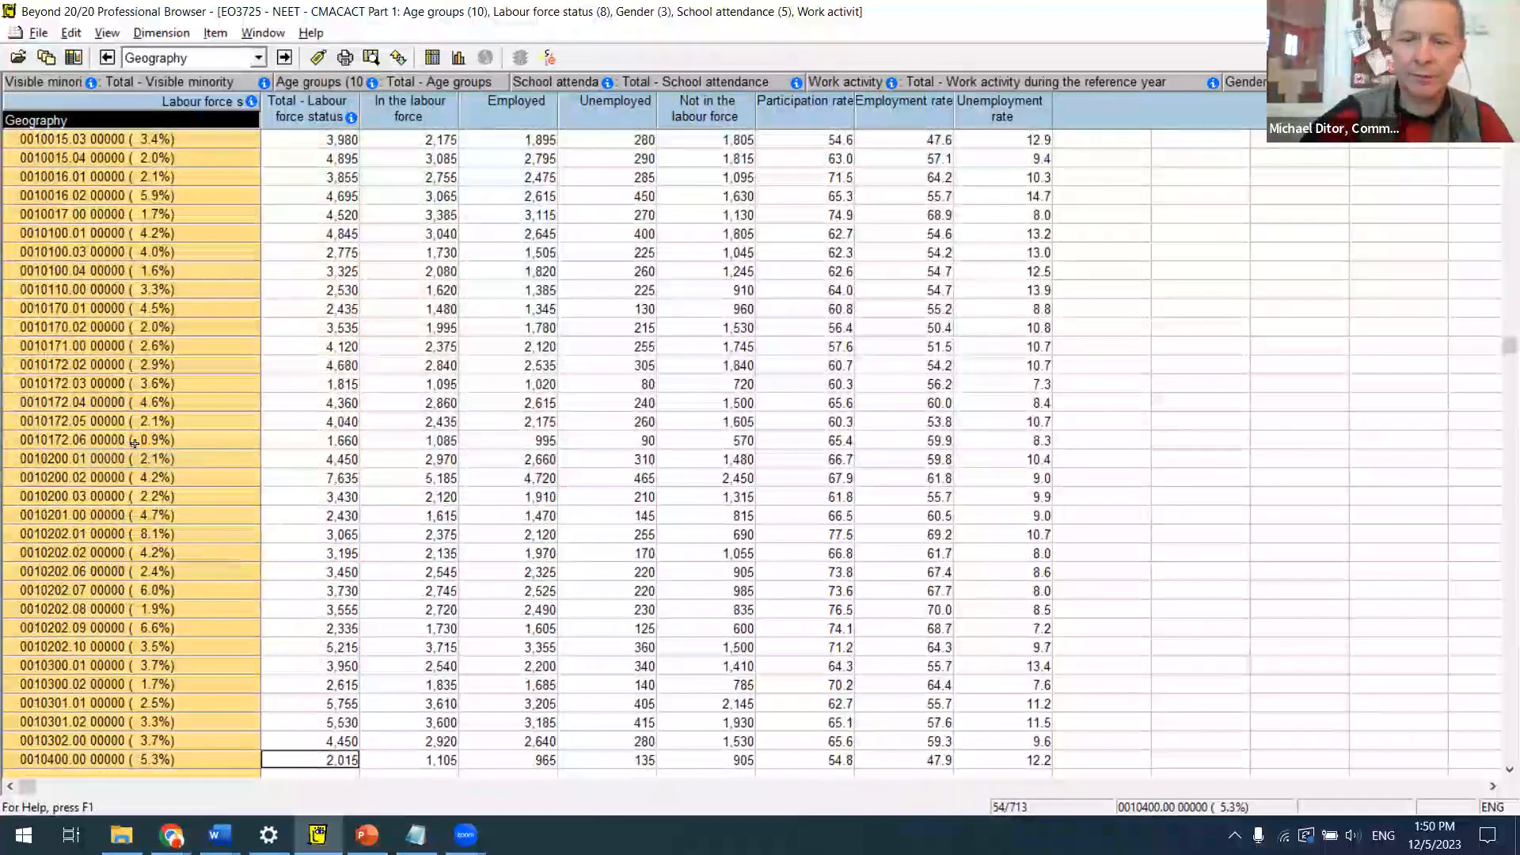
{"action": "key", "text": "ctrl+Home"}
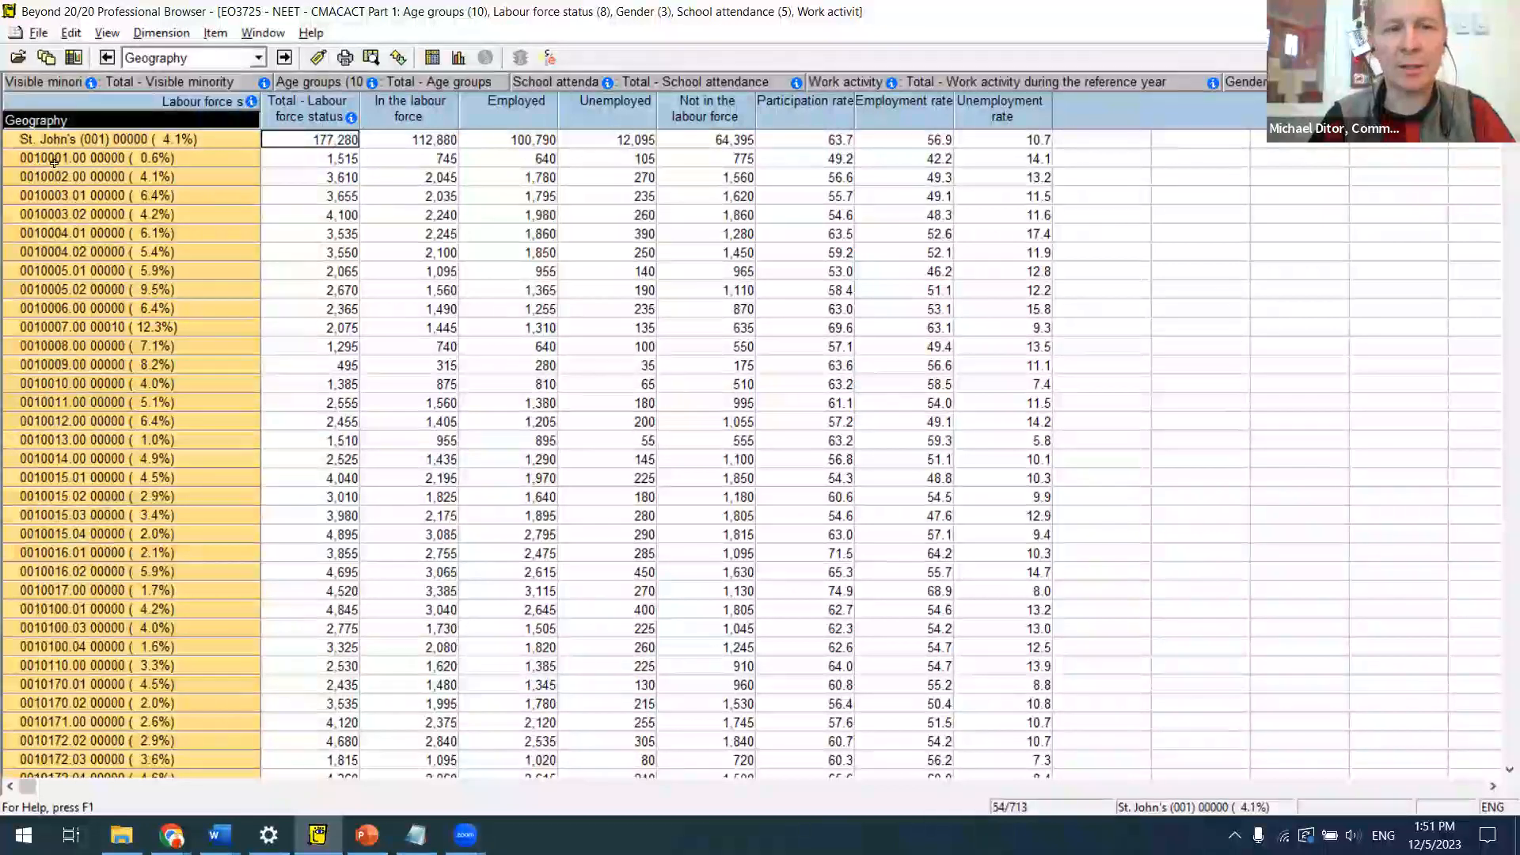
Step: Select the St. John's (001) row and cycle through the available Geography labels until the geographic names are displayed again
{"action": "left_click", "coordinate": [110, 142]}
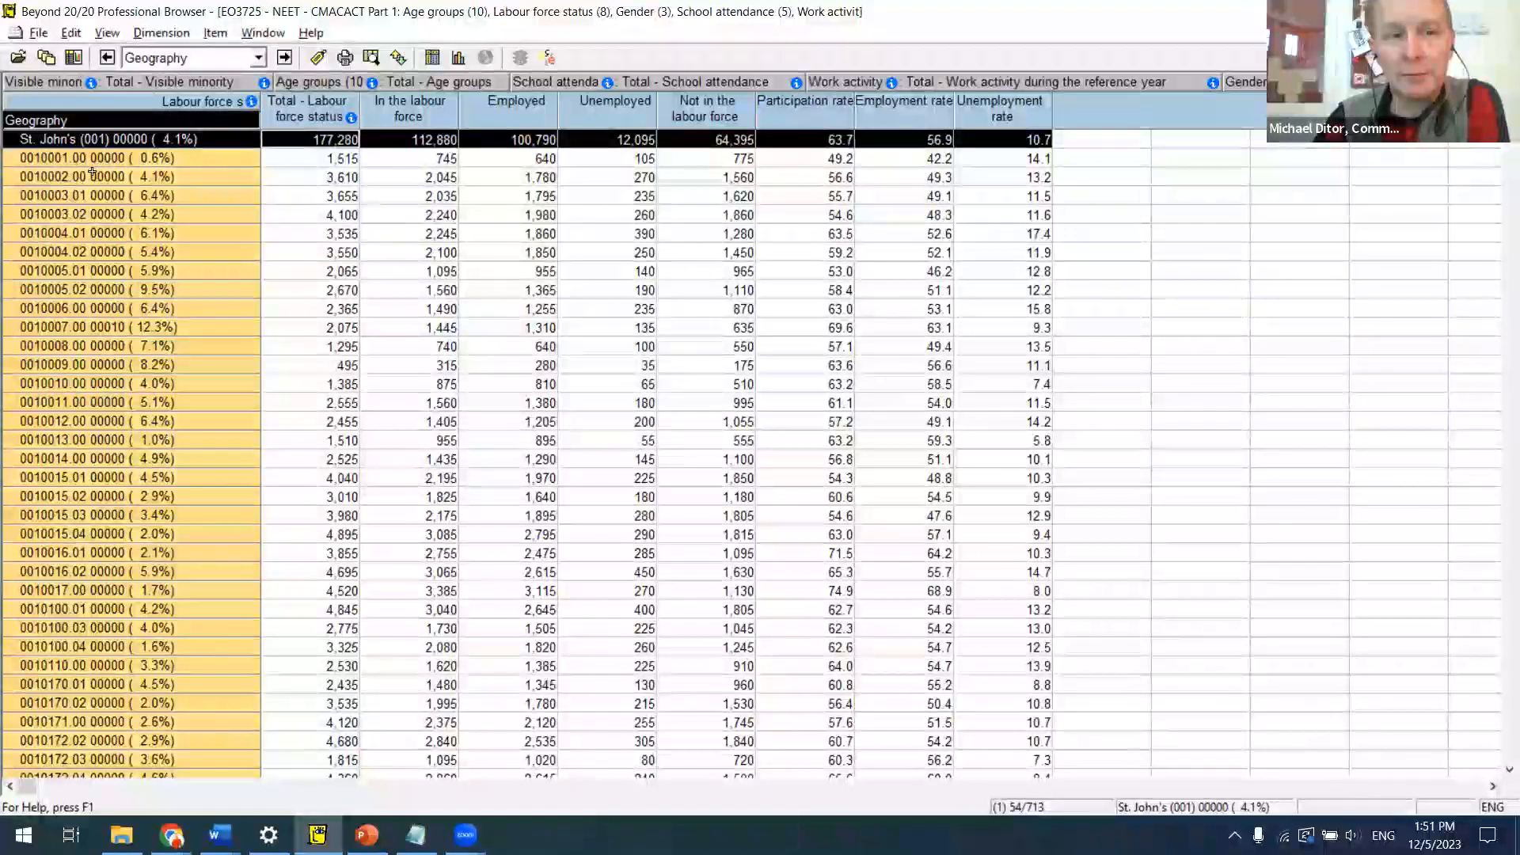
{"action": "left_click", "coordinate": [318, 58]}
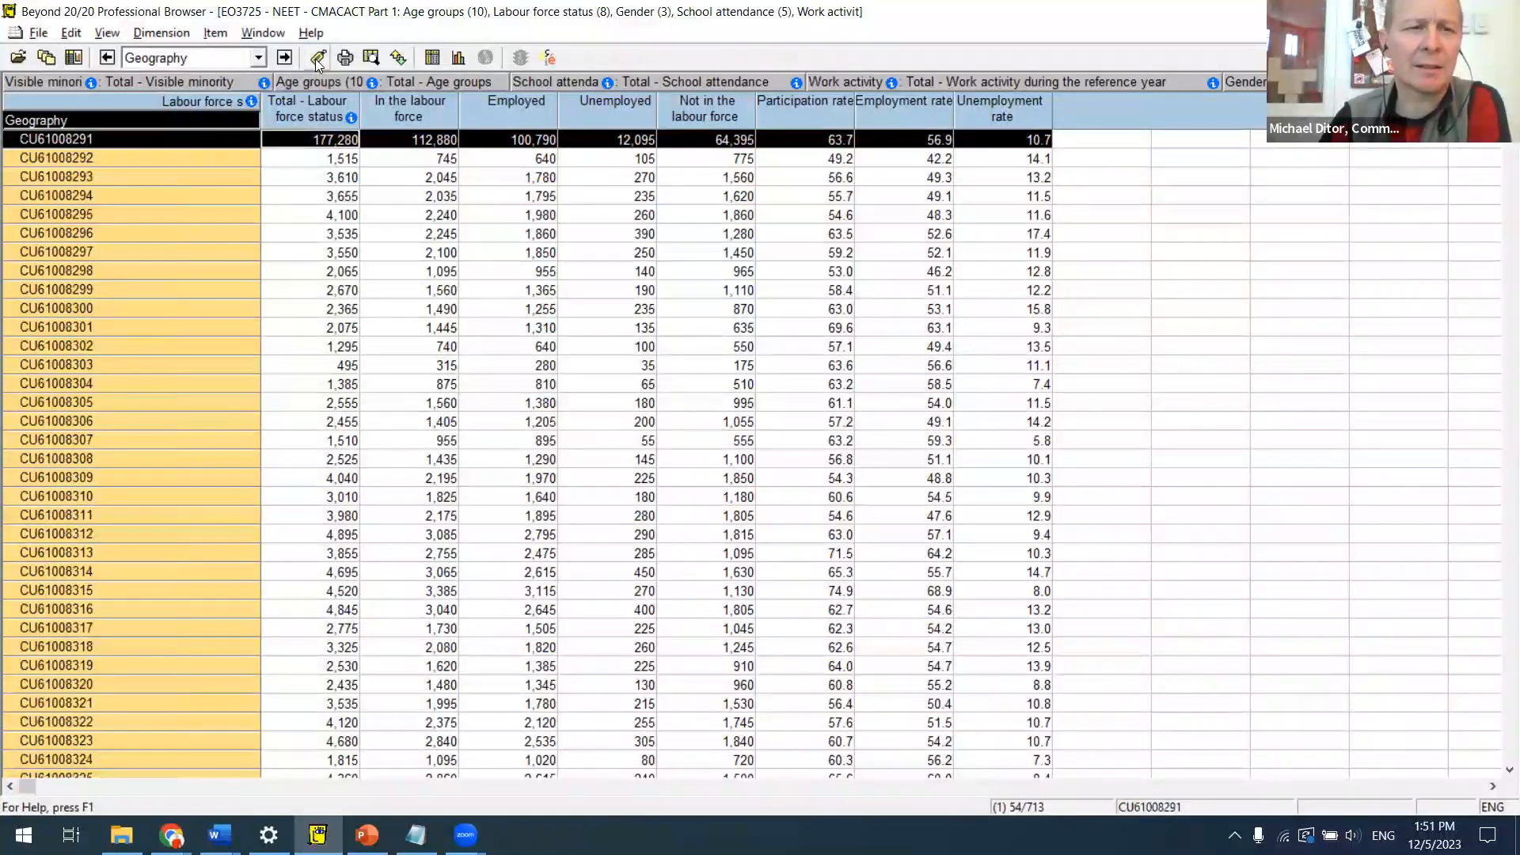
{"action": "left_click", "coordinate": [317, 59]}
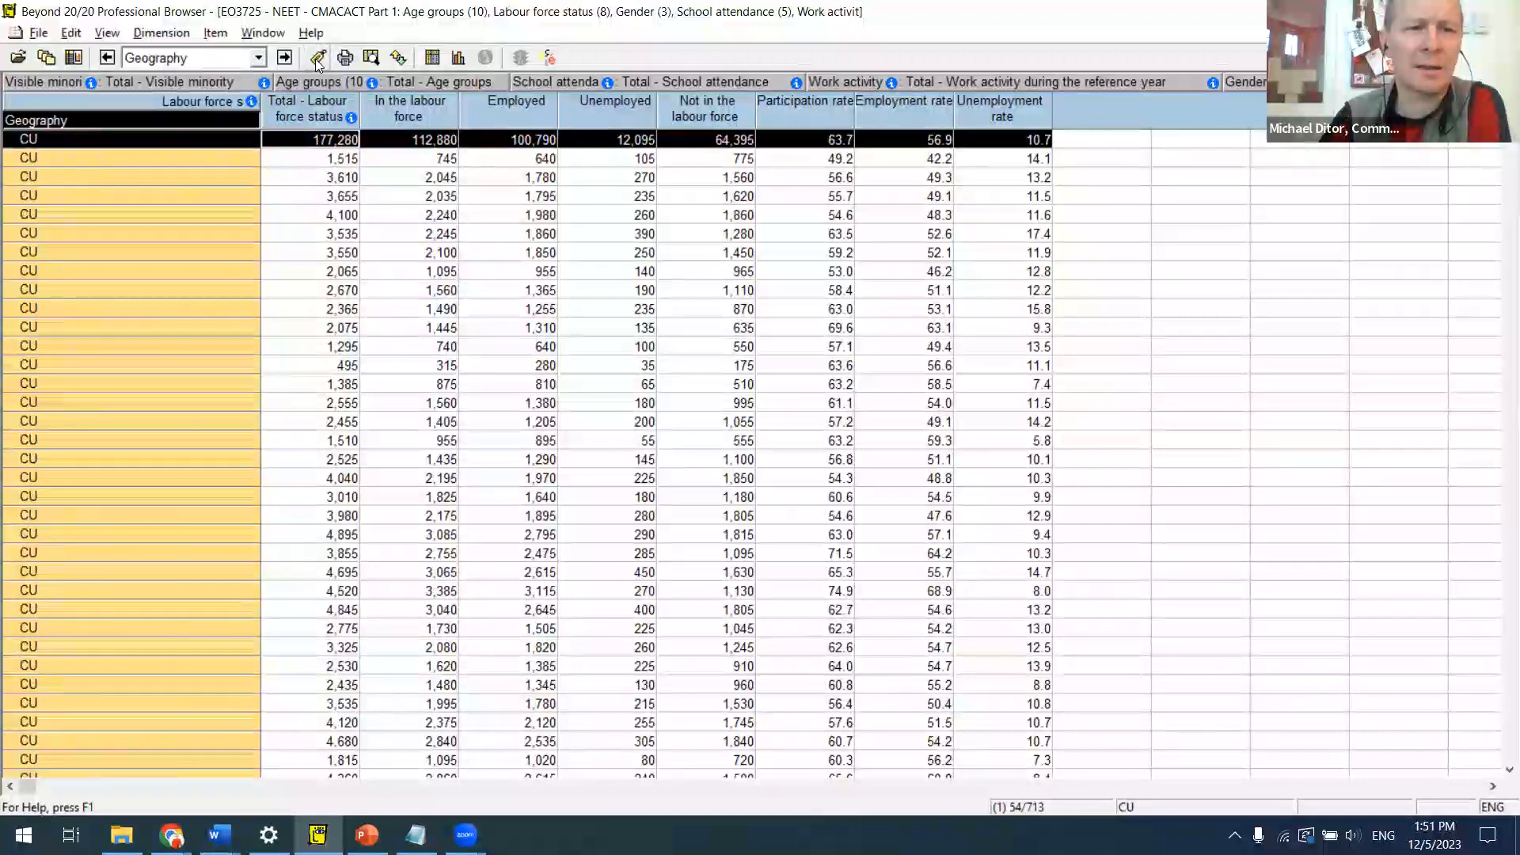
{"action": "left_click", "coordinate": [317, 60]}
{"action": "left_click", "coordinate": [317, 60]}
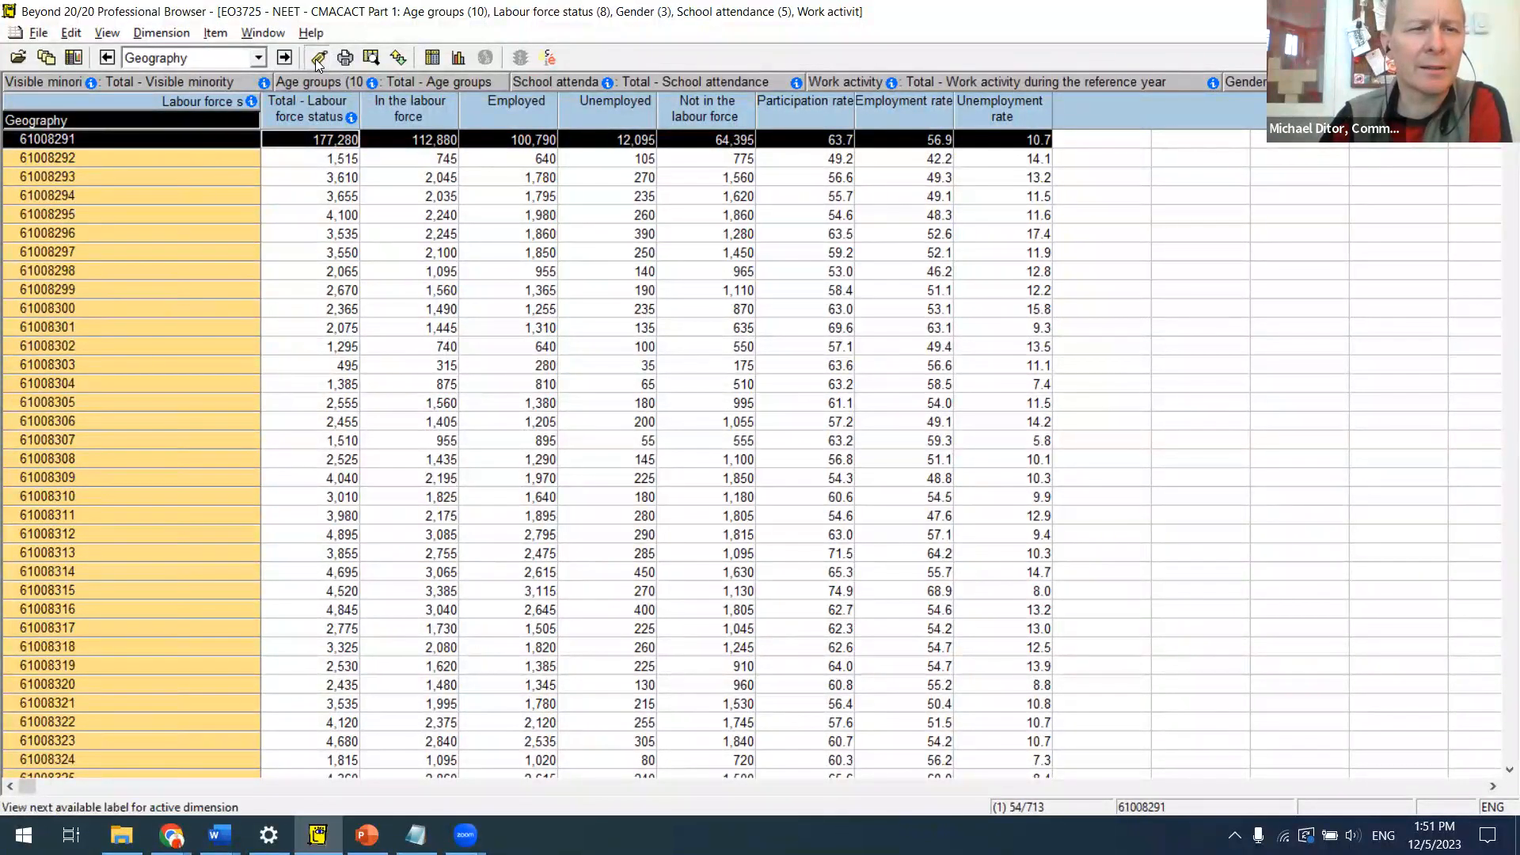
{"action": "left_click", "coordinate": [317, 60]}
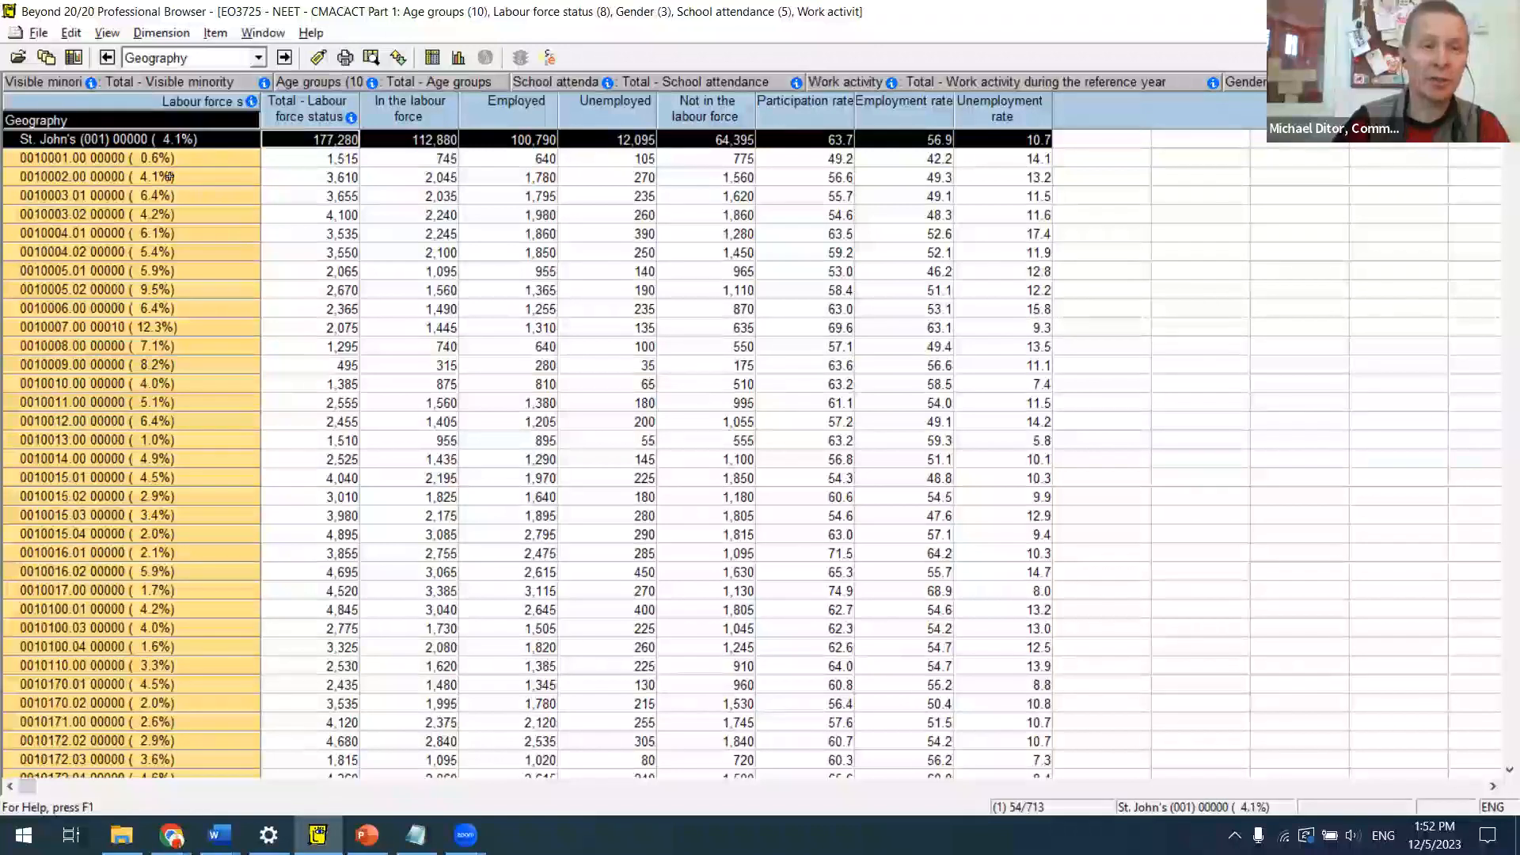
Step: Try to reduce the Geography rows by searching the UID/IDU field for 001
{"action": "left_click", "coordinate": [160, 33]}
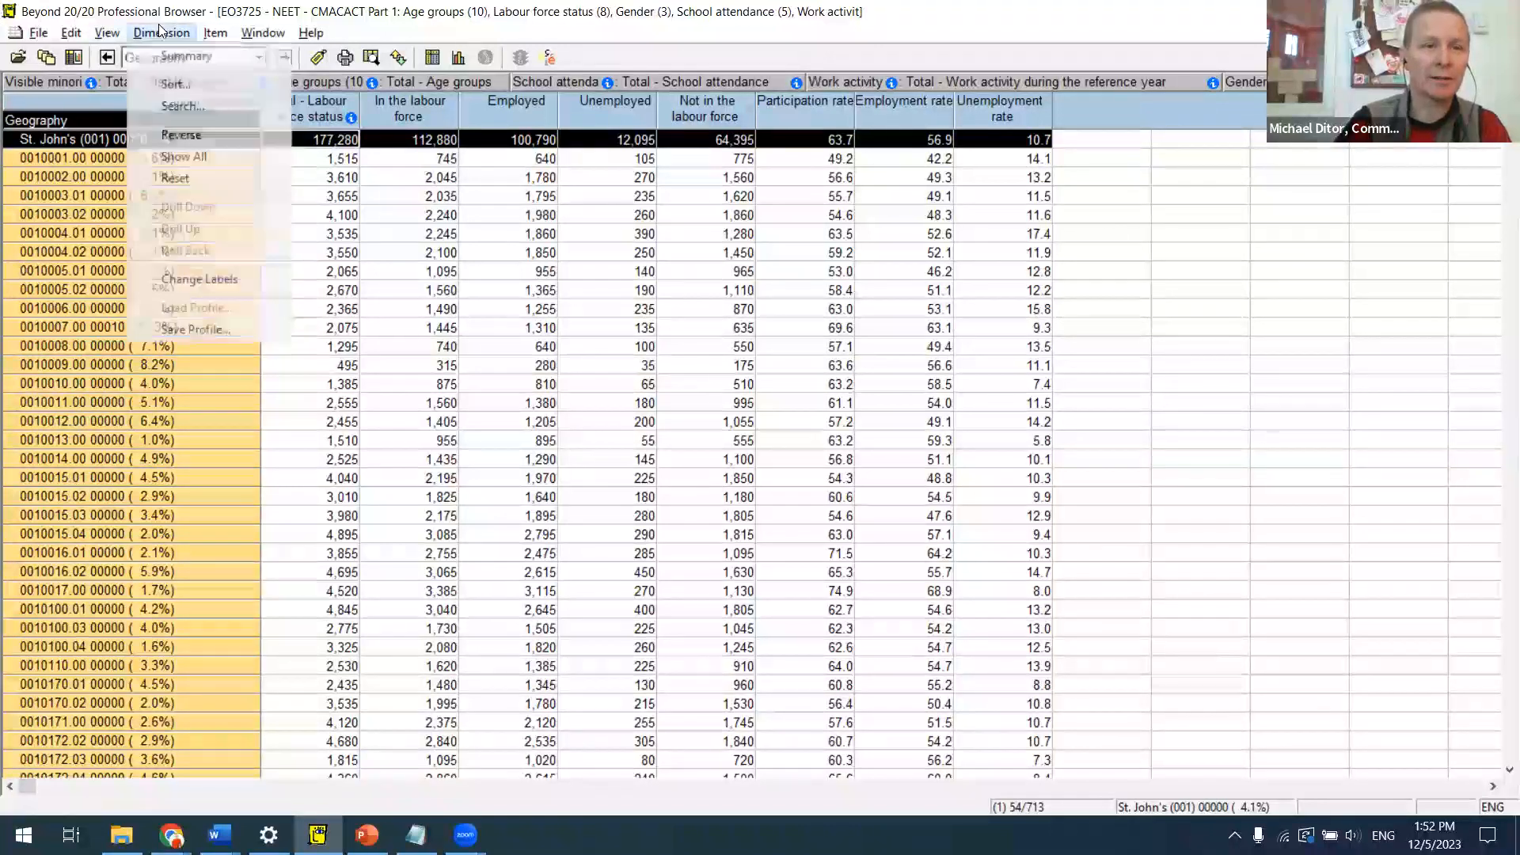
{"action": "left_click", "coordinate": [168, 108]}
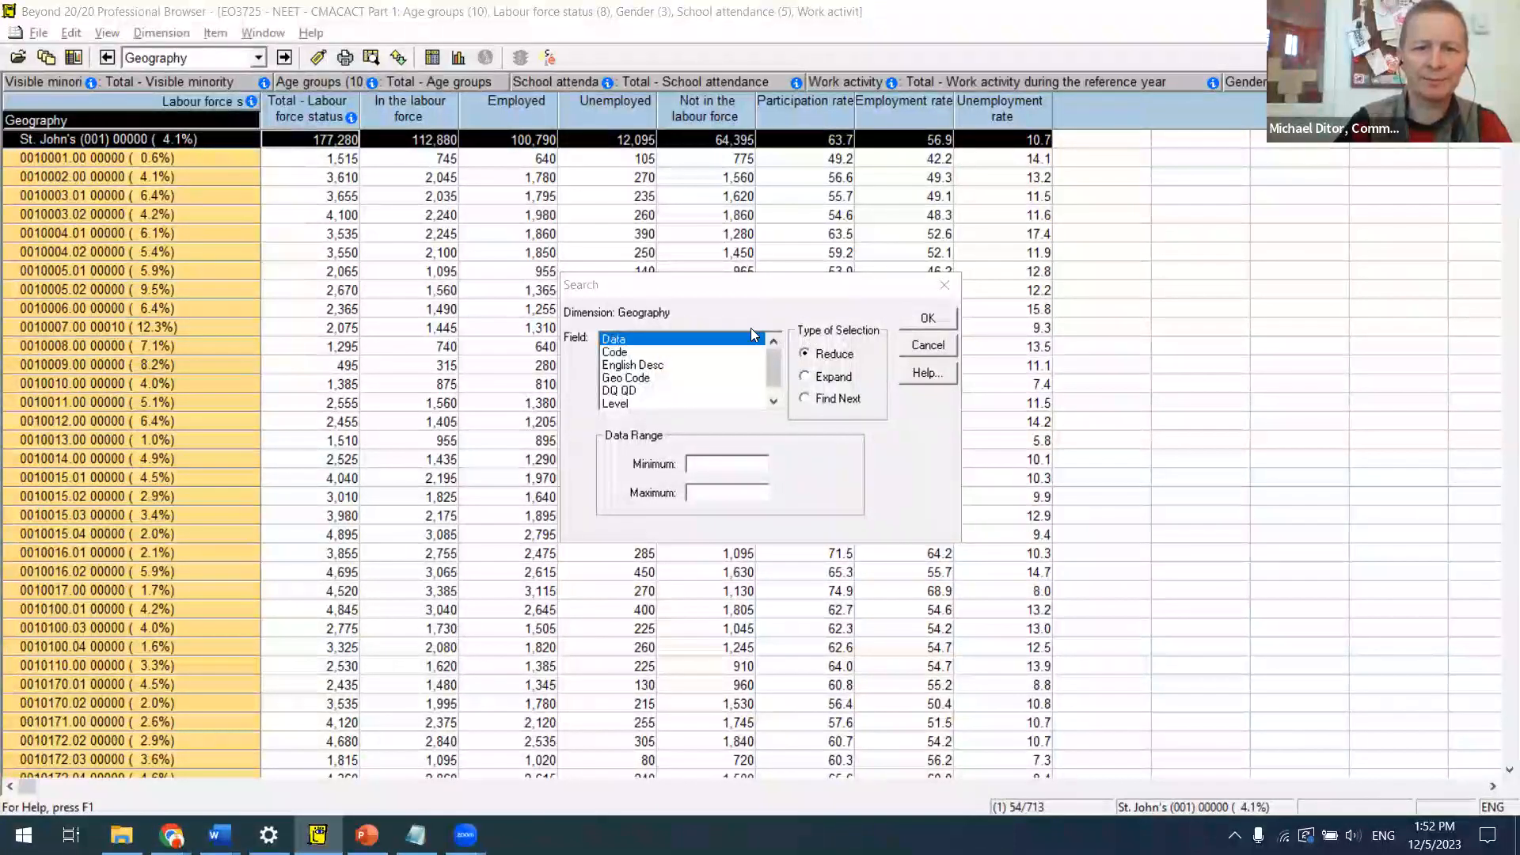
{"action": "left_click_drag", "start_coordinate": [775, 381], "coordinate": [774, 417]}
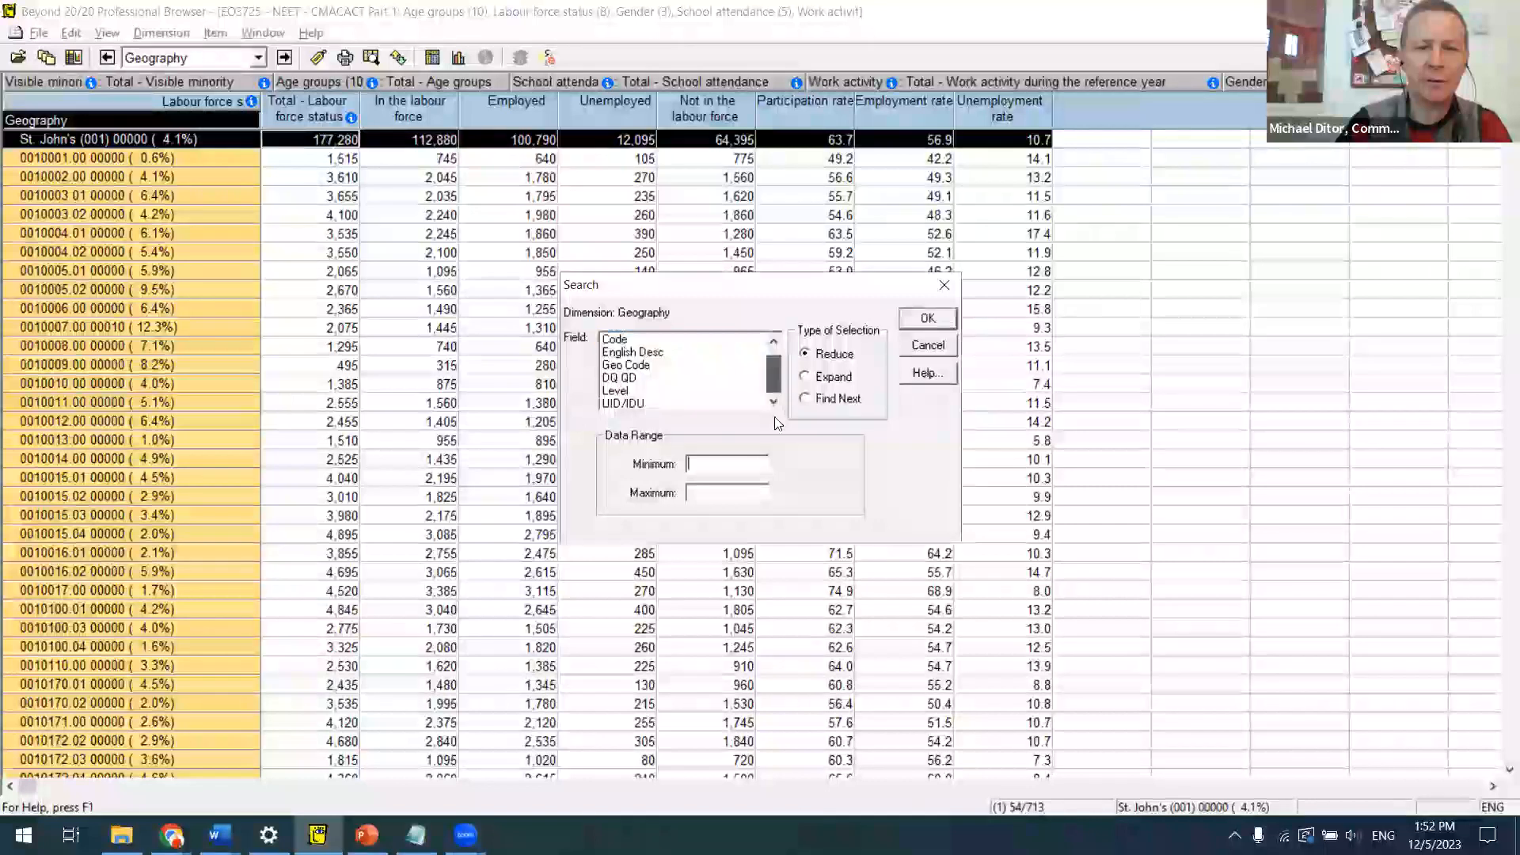
{"action": "left_click", "coordinate": [664, 406]}
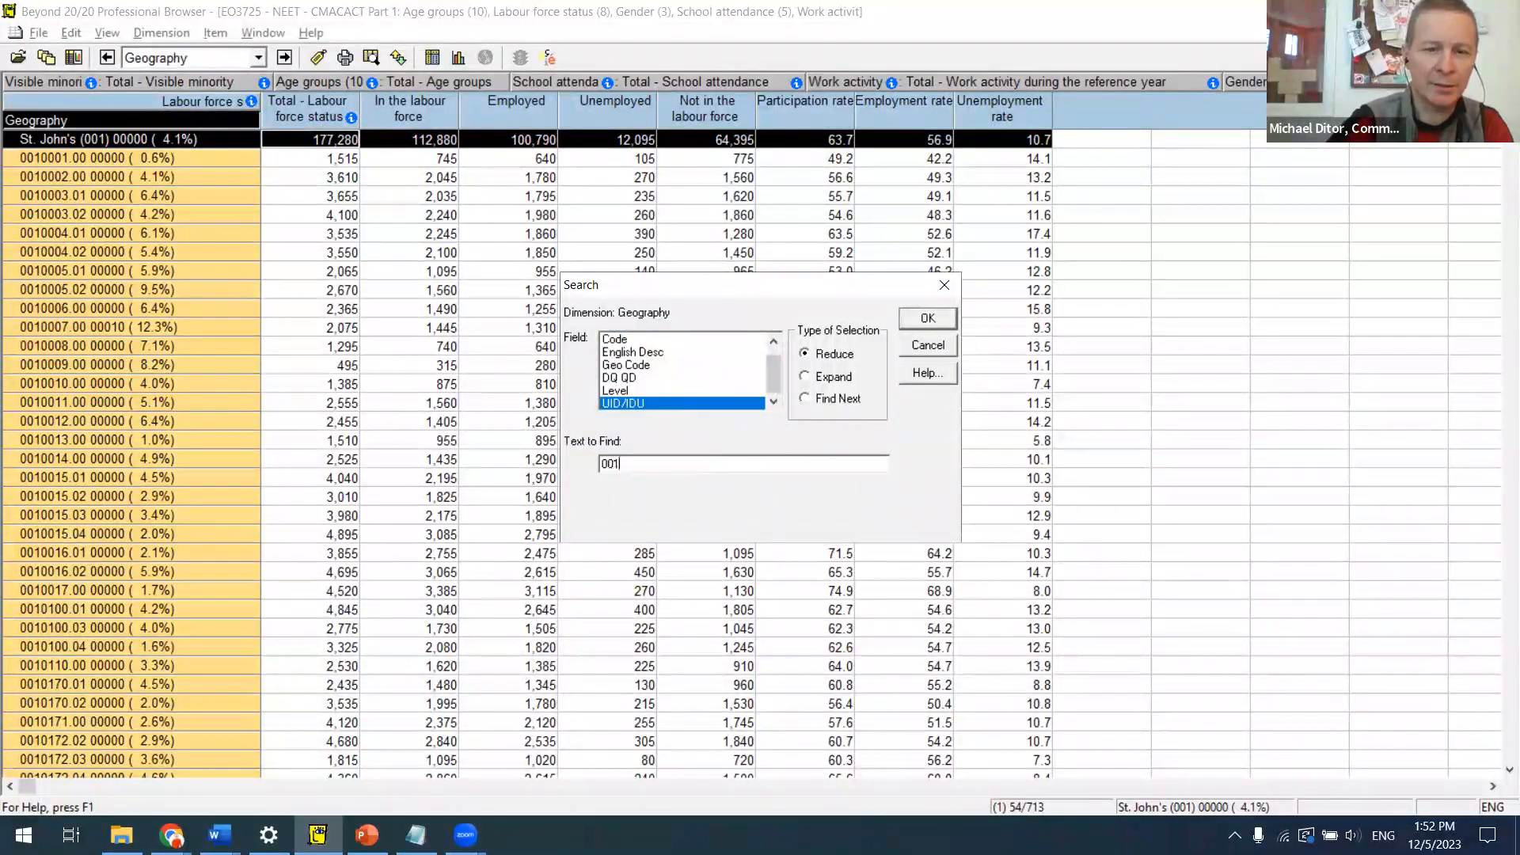
{"action": "key", "text": "Return"}
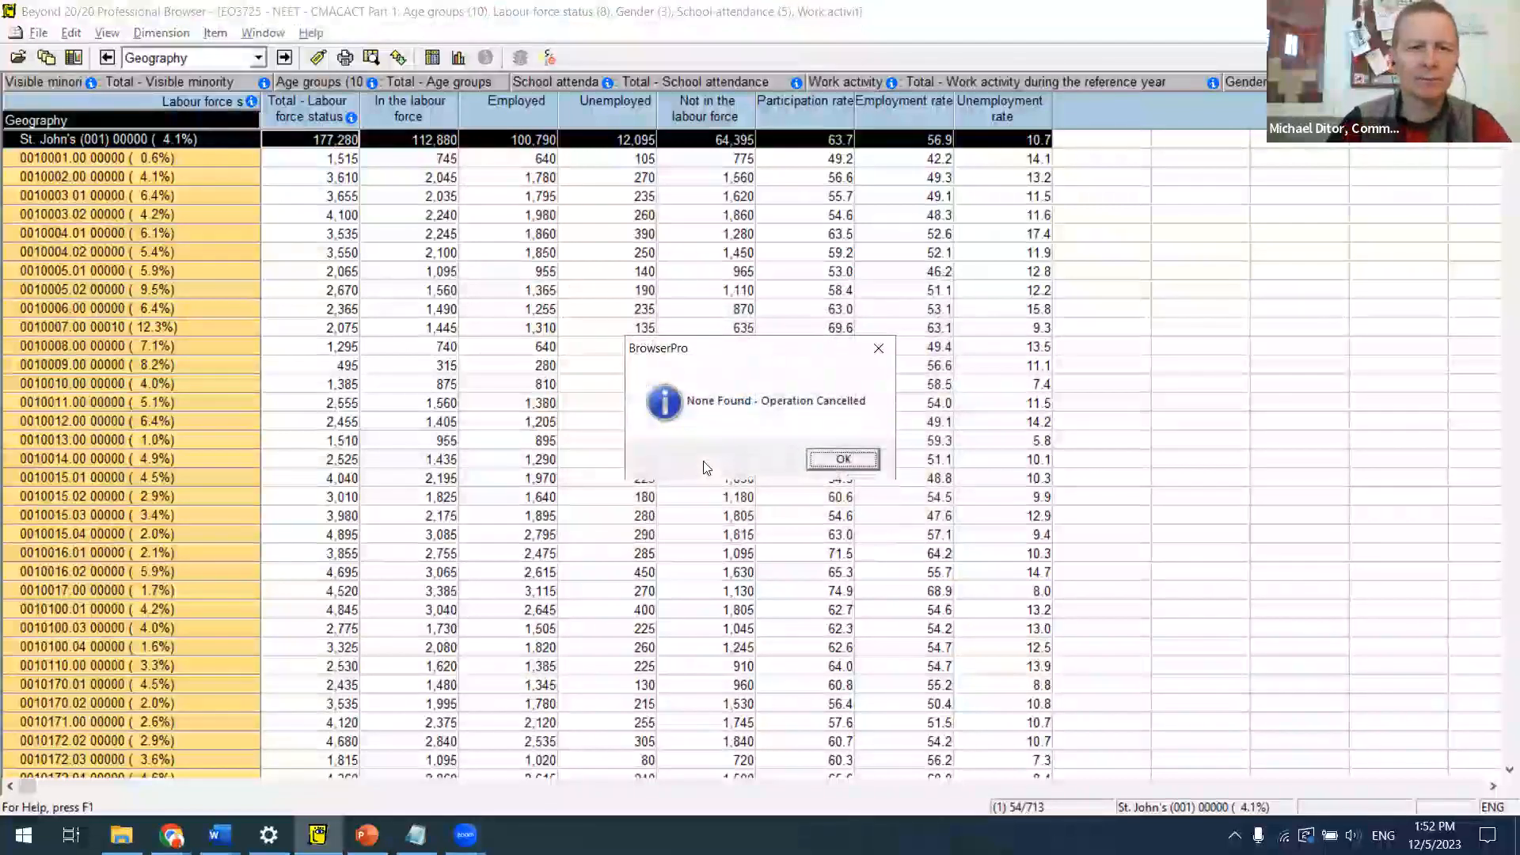
{"action": "left_click", "coordinate": [844, 461]}
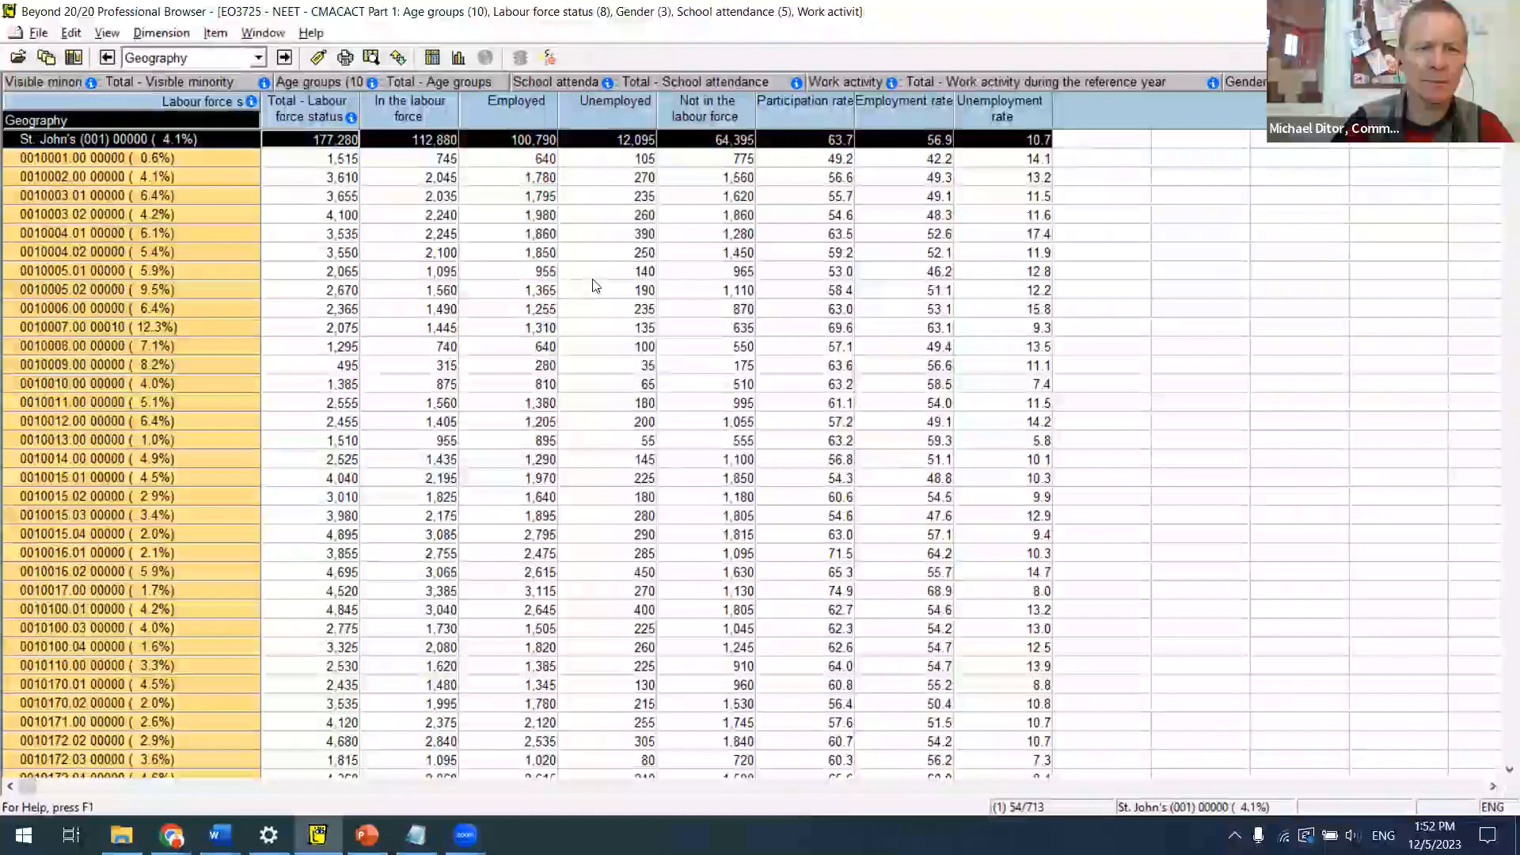
Step: Try to reduce the Geography rows by searching the Code field for 001
{"action": "left_click", "coordinate": [370, 57]}
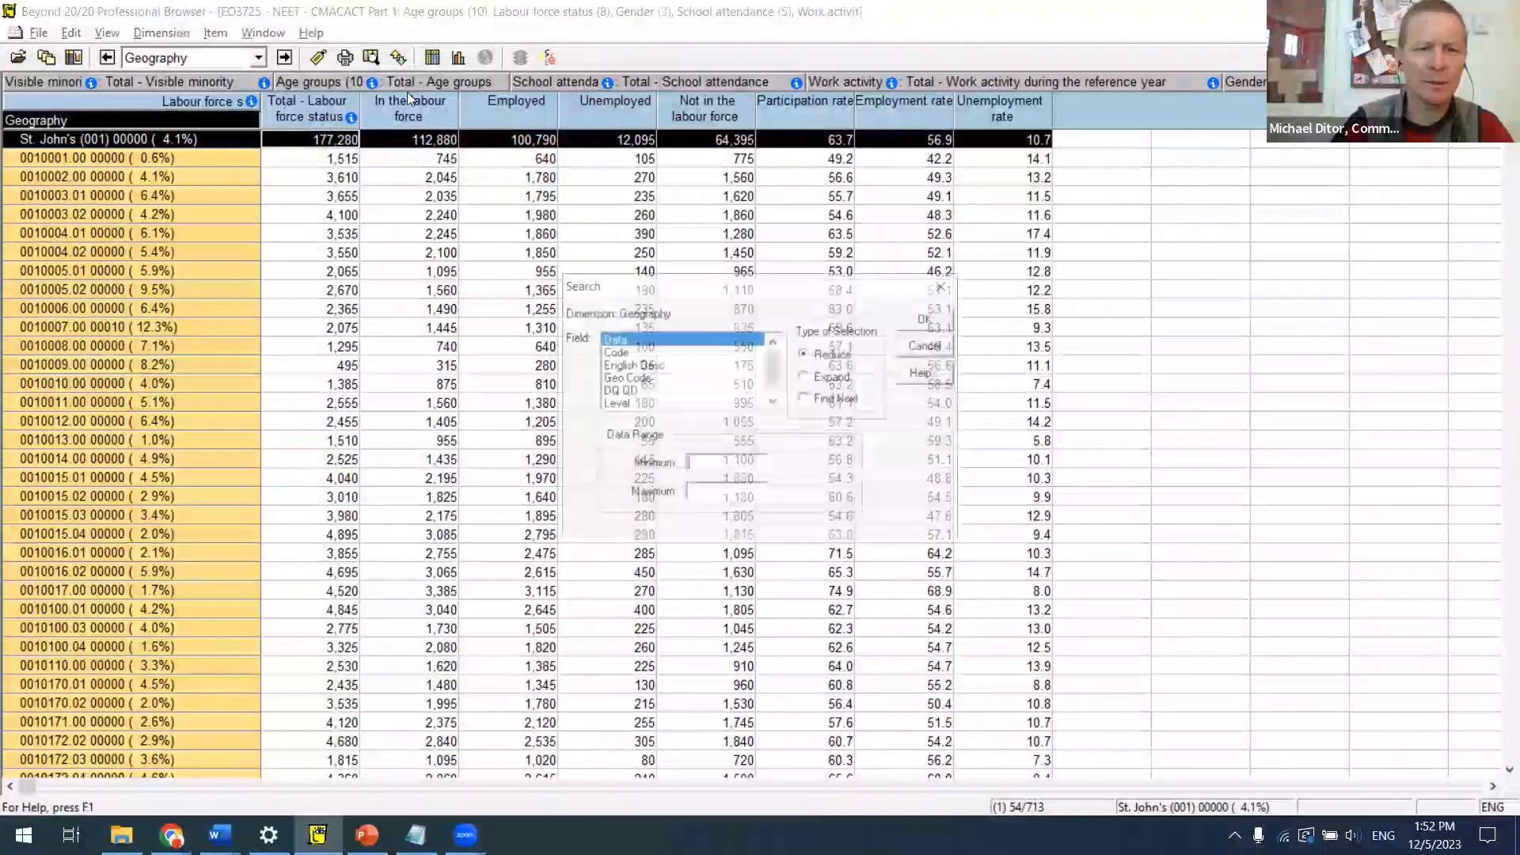
{"action": "left_click", "coordinate": [656, 352]}
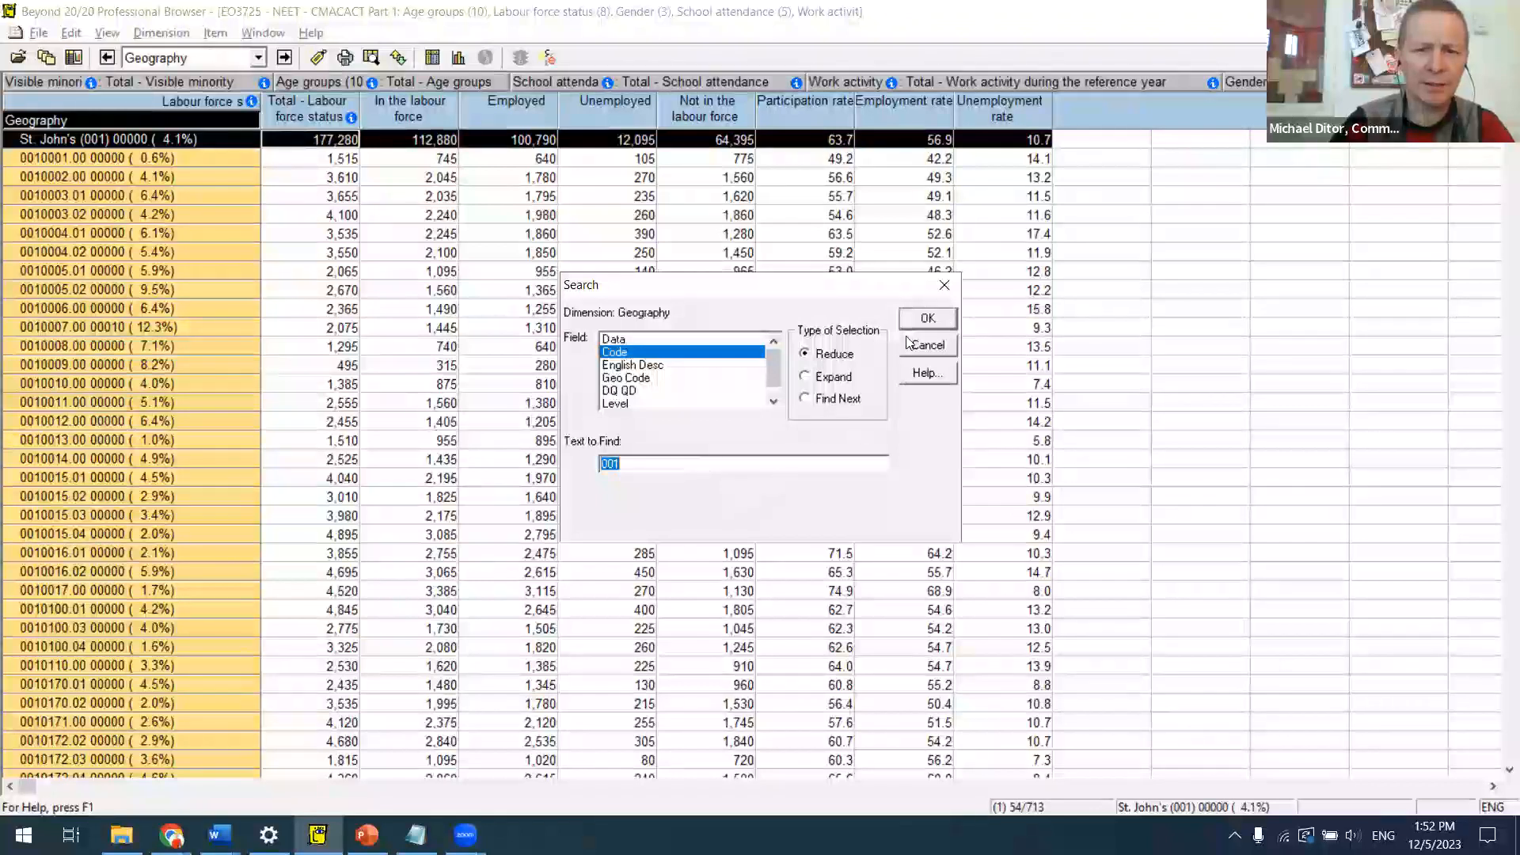
{"action": "left_click", "coordinate": [925, 317]}
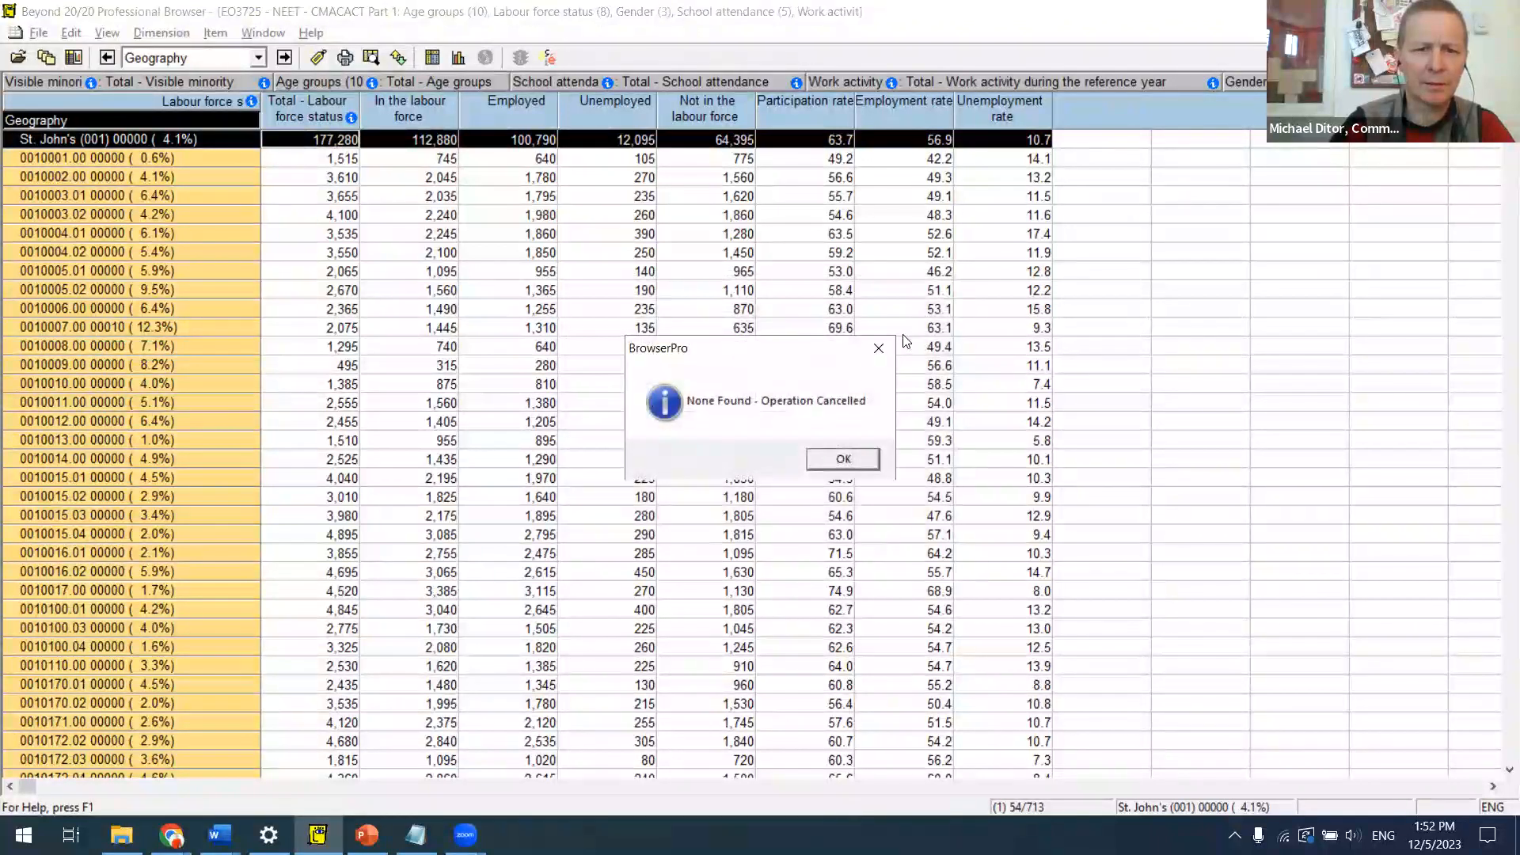
{"action": "left_click", "coordinate": [827, 461]}
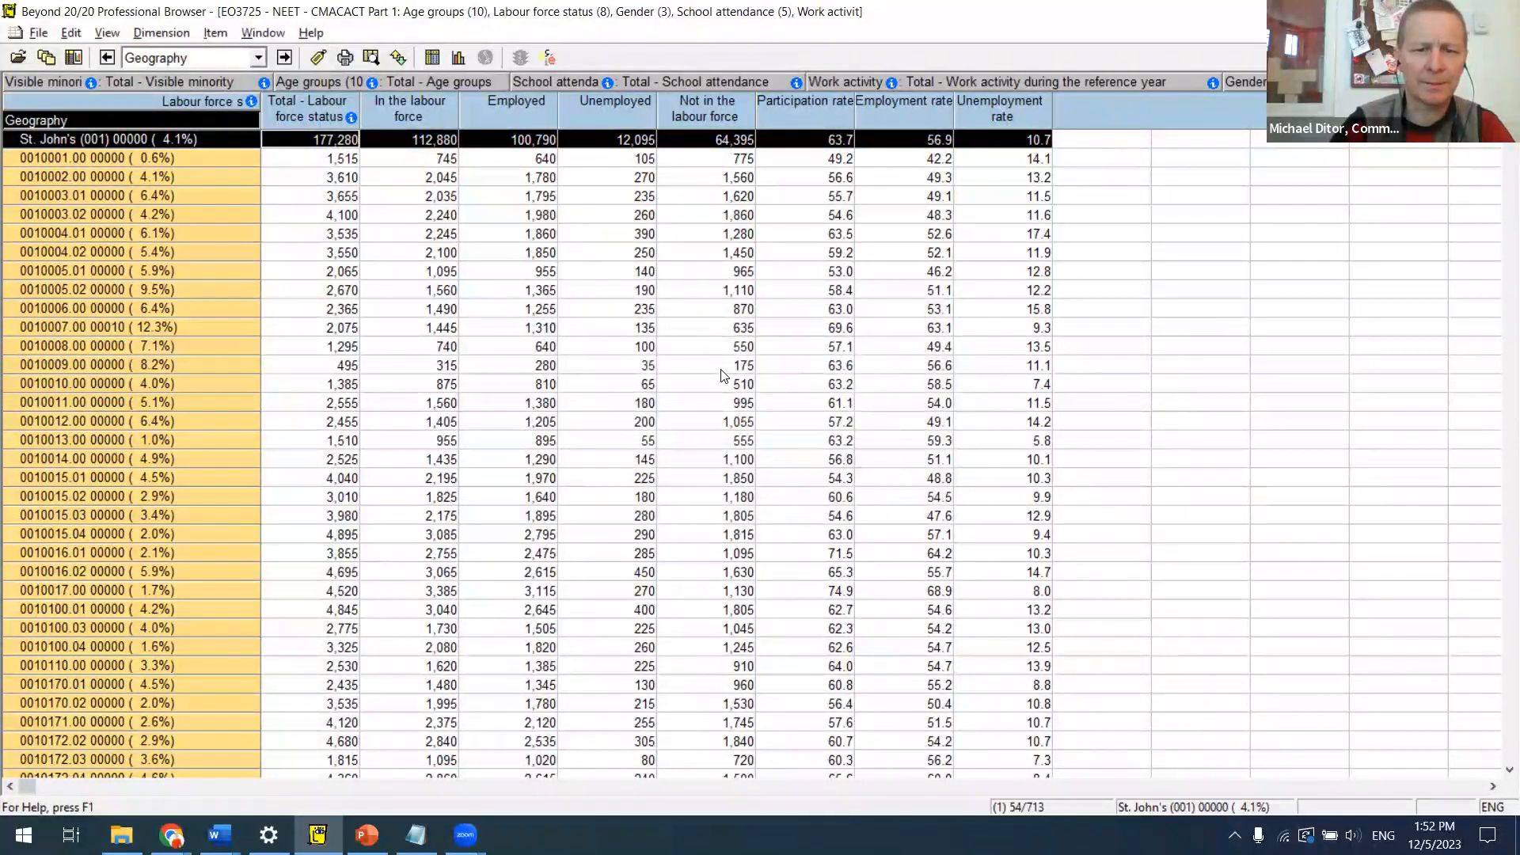
Step: Try to reduce the Geography rows by searching the UID/IDU field for 001001
{"action": "key", "text": "alt+d"}
{"action": "key", "text": "s"}
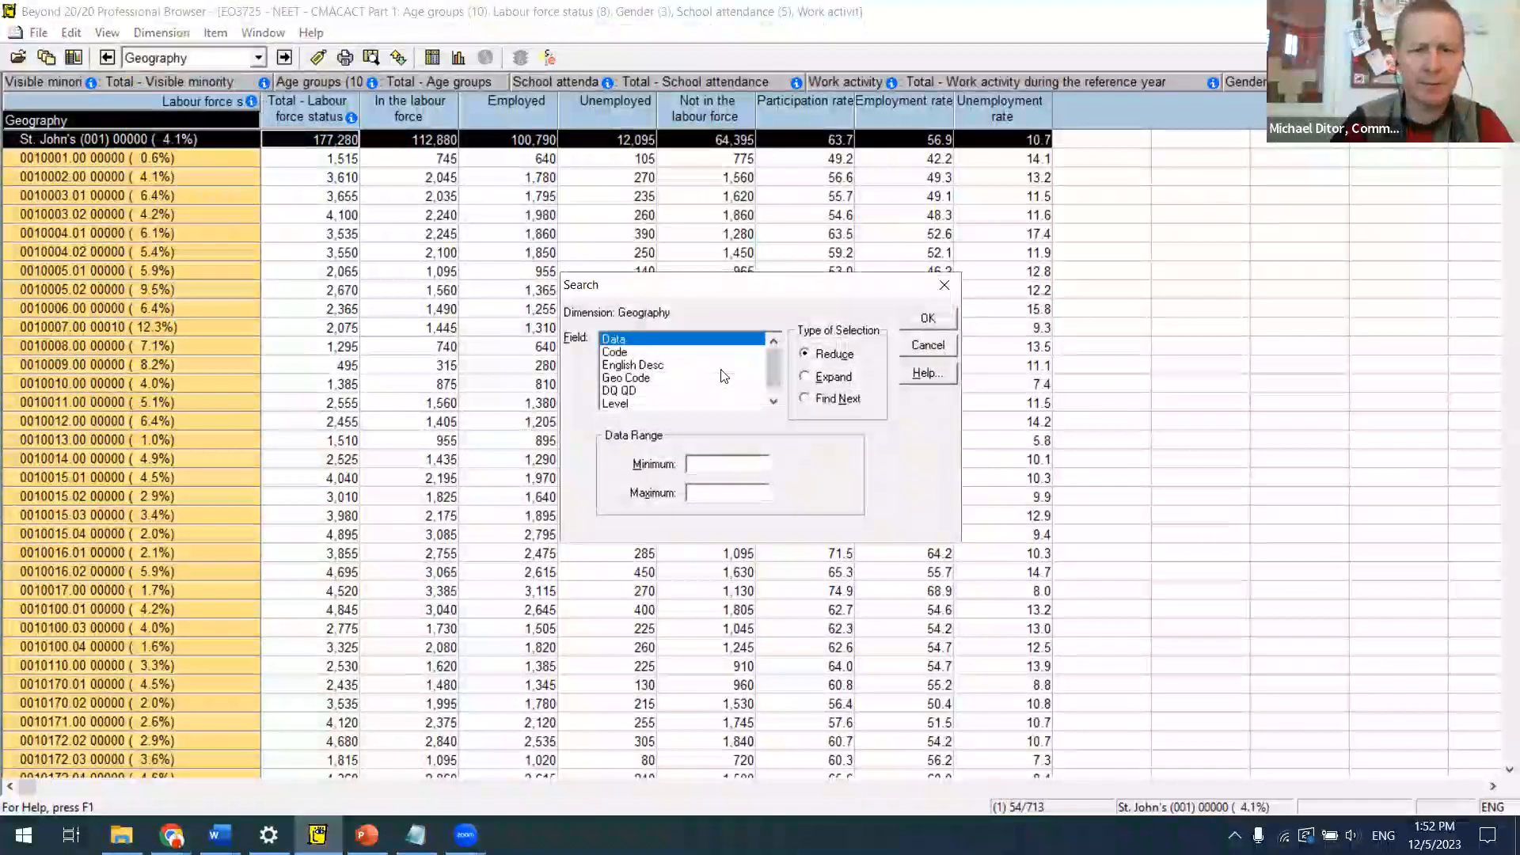
{"action": "left_click", "coordinate": [773, 402]}
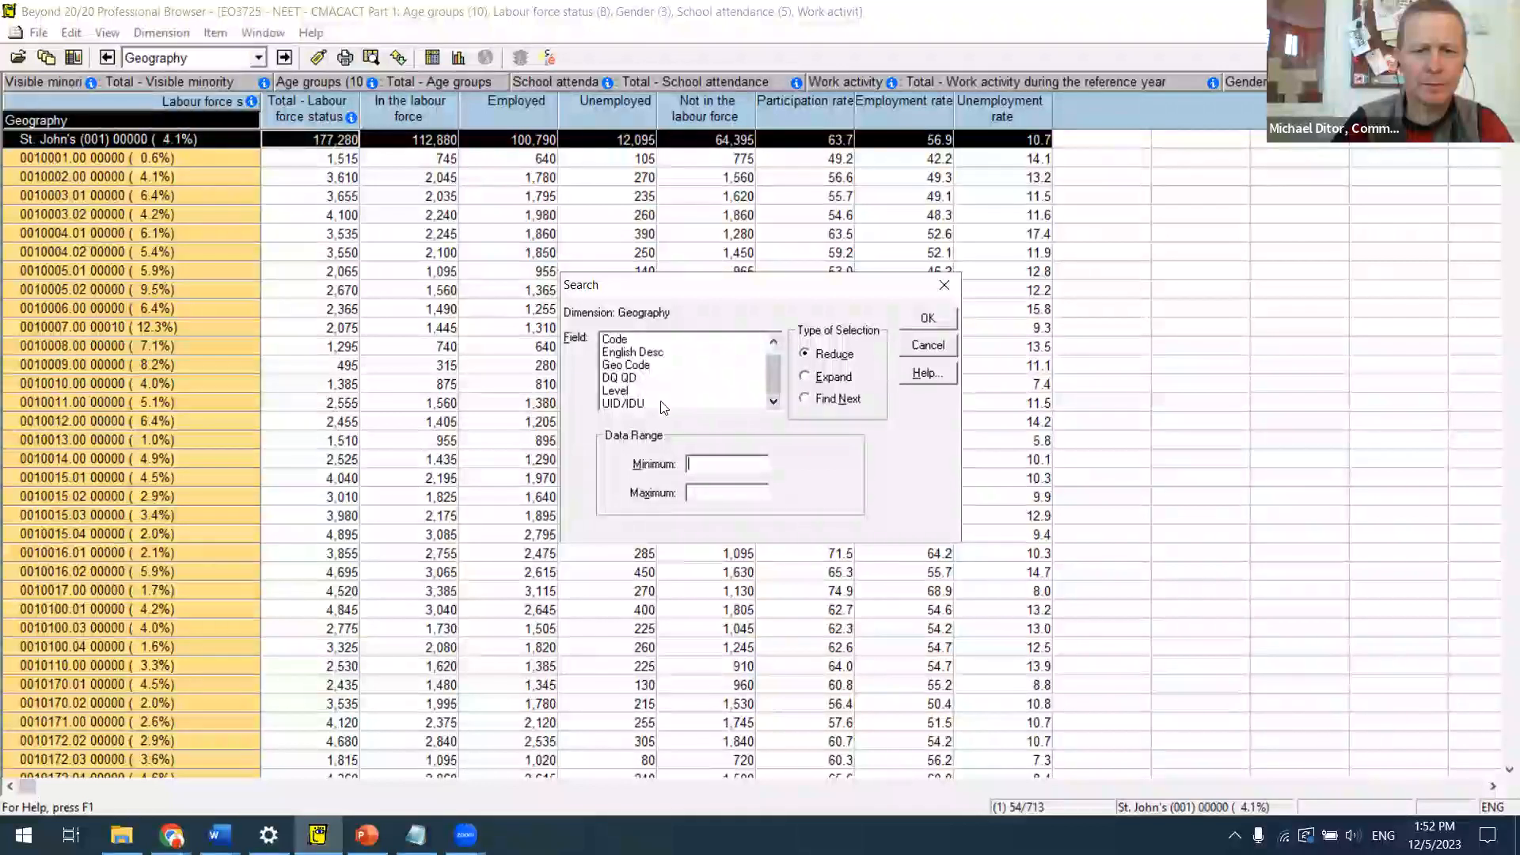
{"action": "left_click", "coordinate": [661, 402]}
{"action": "left_click", "coordinate": [665, 465]}
{"action": "type", "text": "001001"}
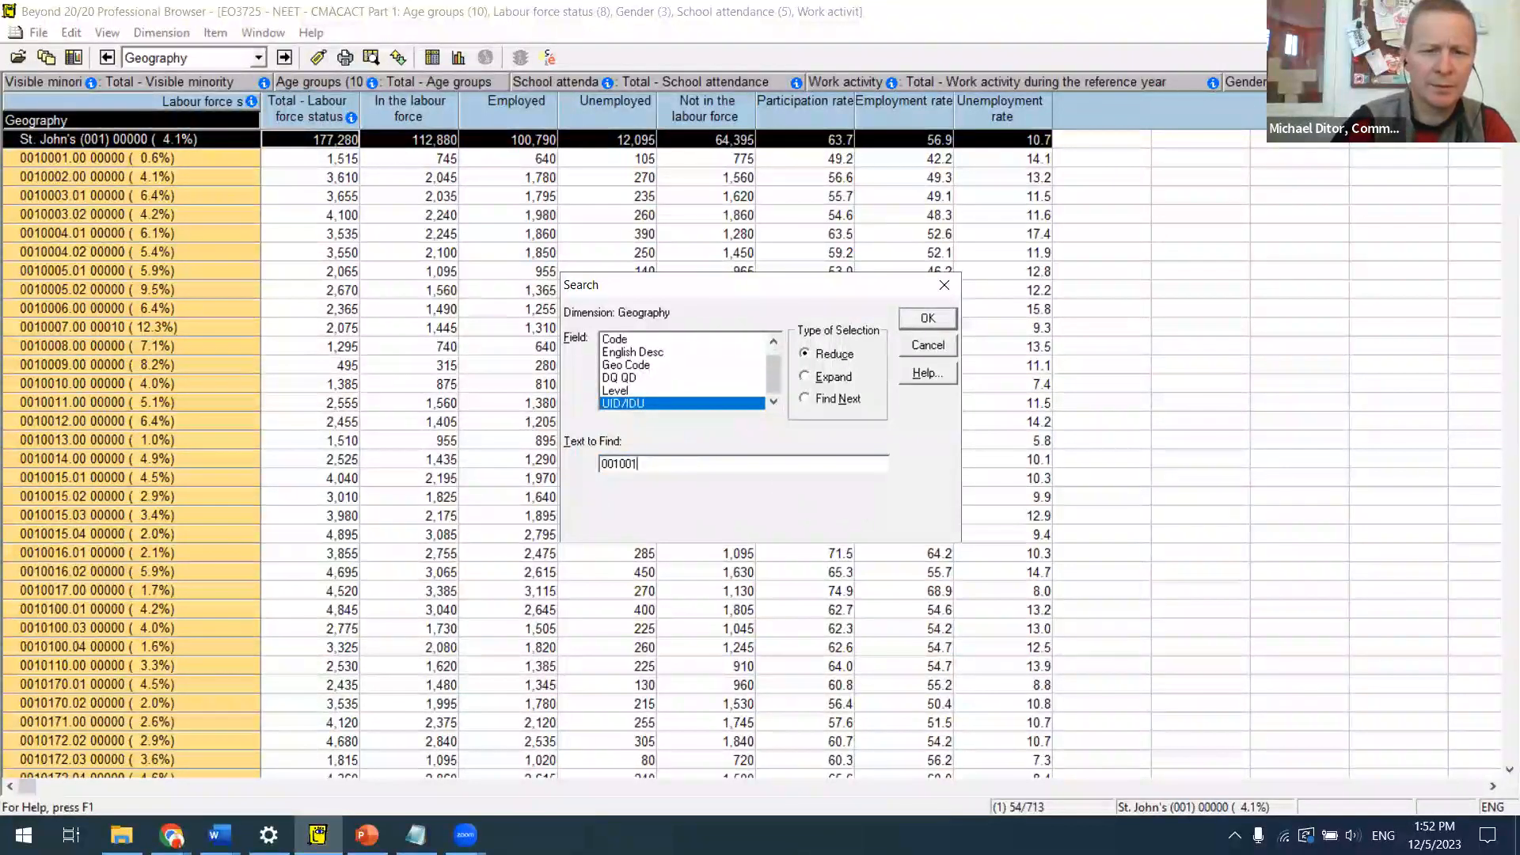
{"action": "left_click", "coordinate": [928, 320]}
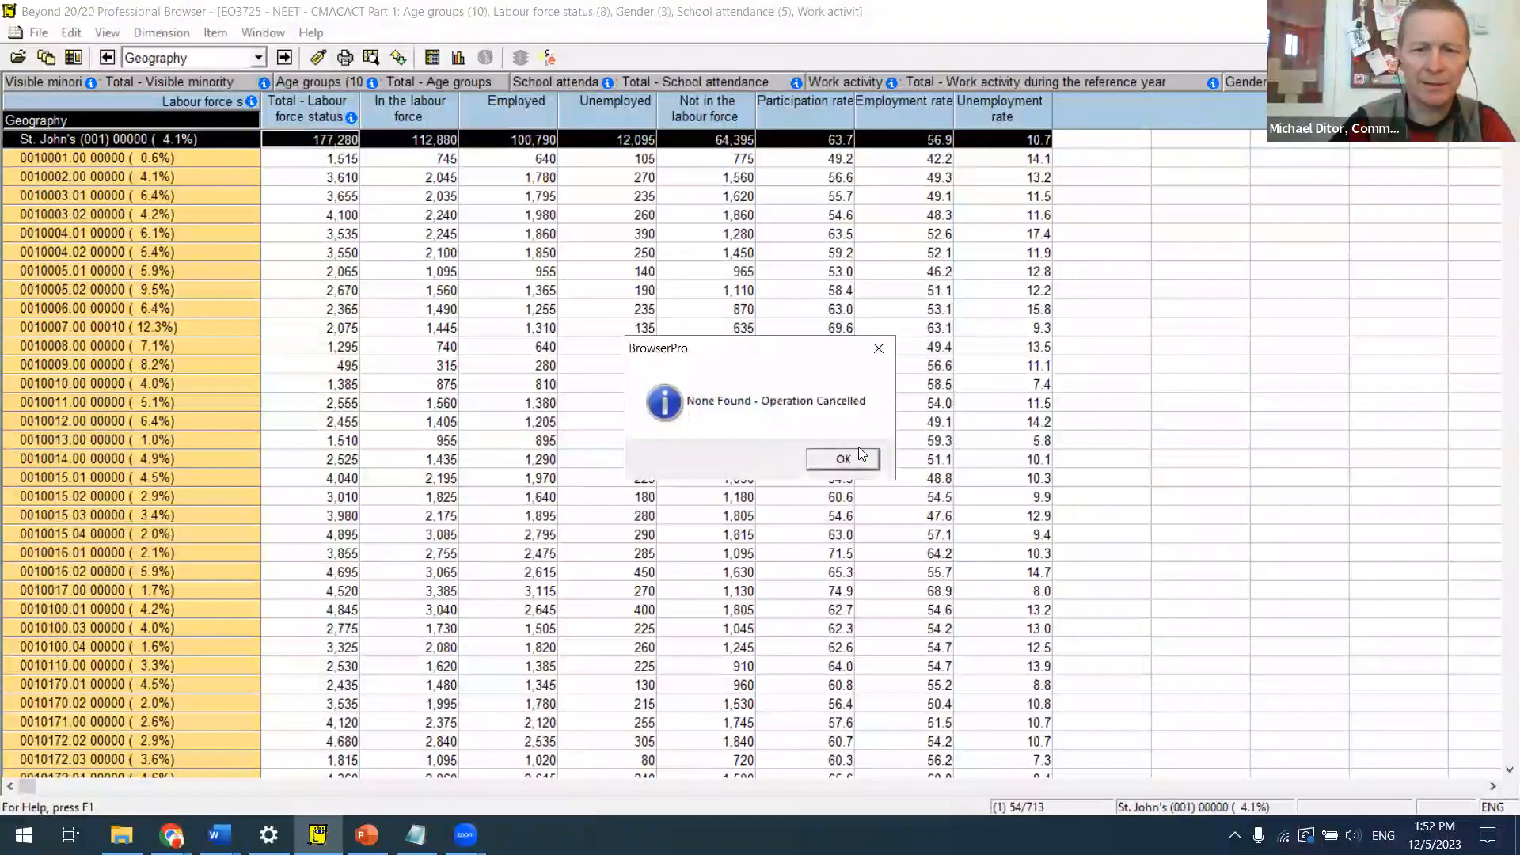
{"action": "left_click", "coordinate": [839, 464]}
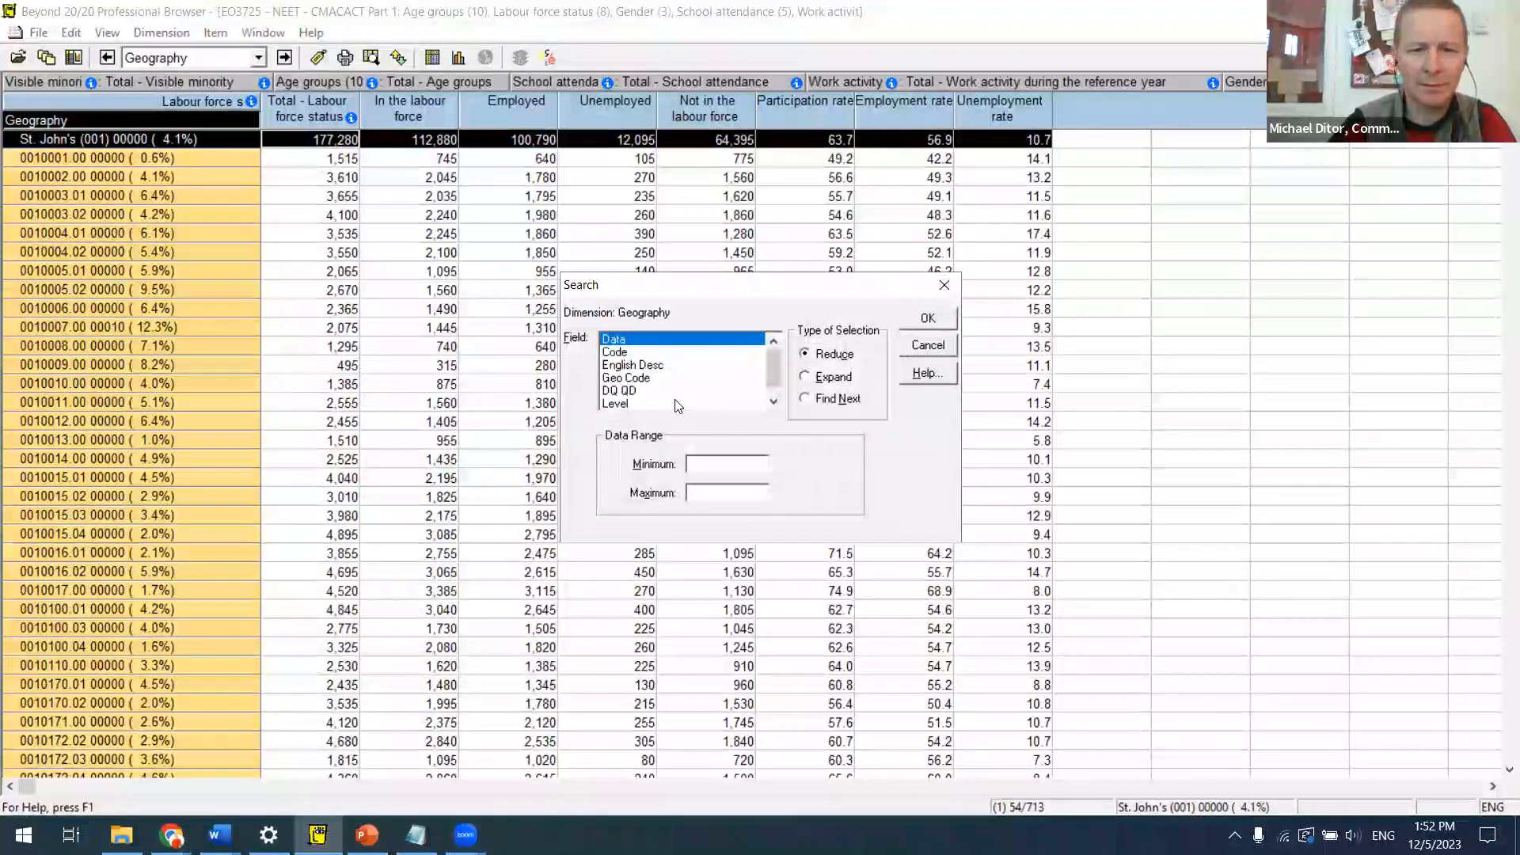
Step: Retry the Geography search on the UID/IDU field with the text shortened to 001
{"action": "scroll", "coordinate": [678, 405], "scroll_direction": "down", "scroll_amount": 1}
{"action": "left_click", "coordinate": [684, 403]}
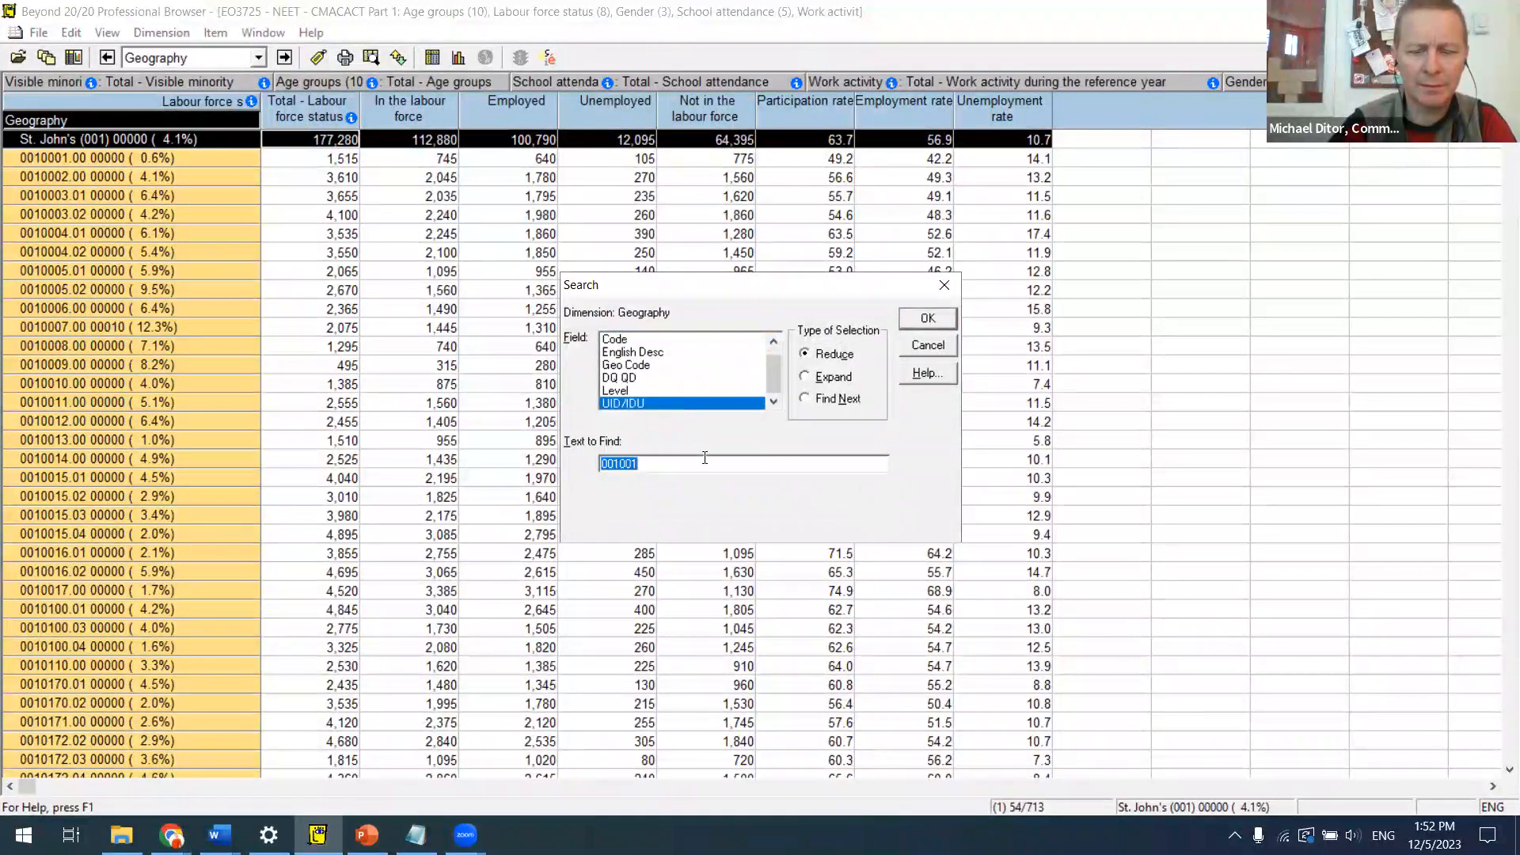
{"action": "key", "text": "BackSpace"}
{"action": "key", "text": "BackSpace"}
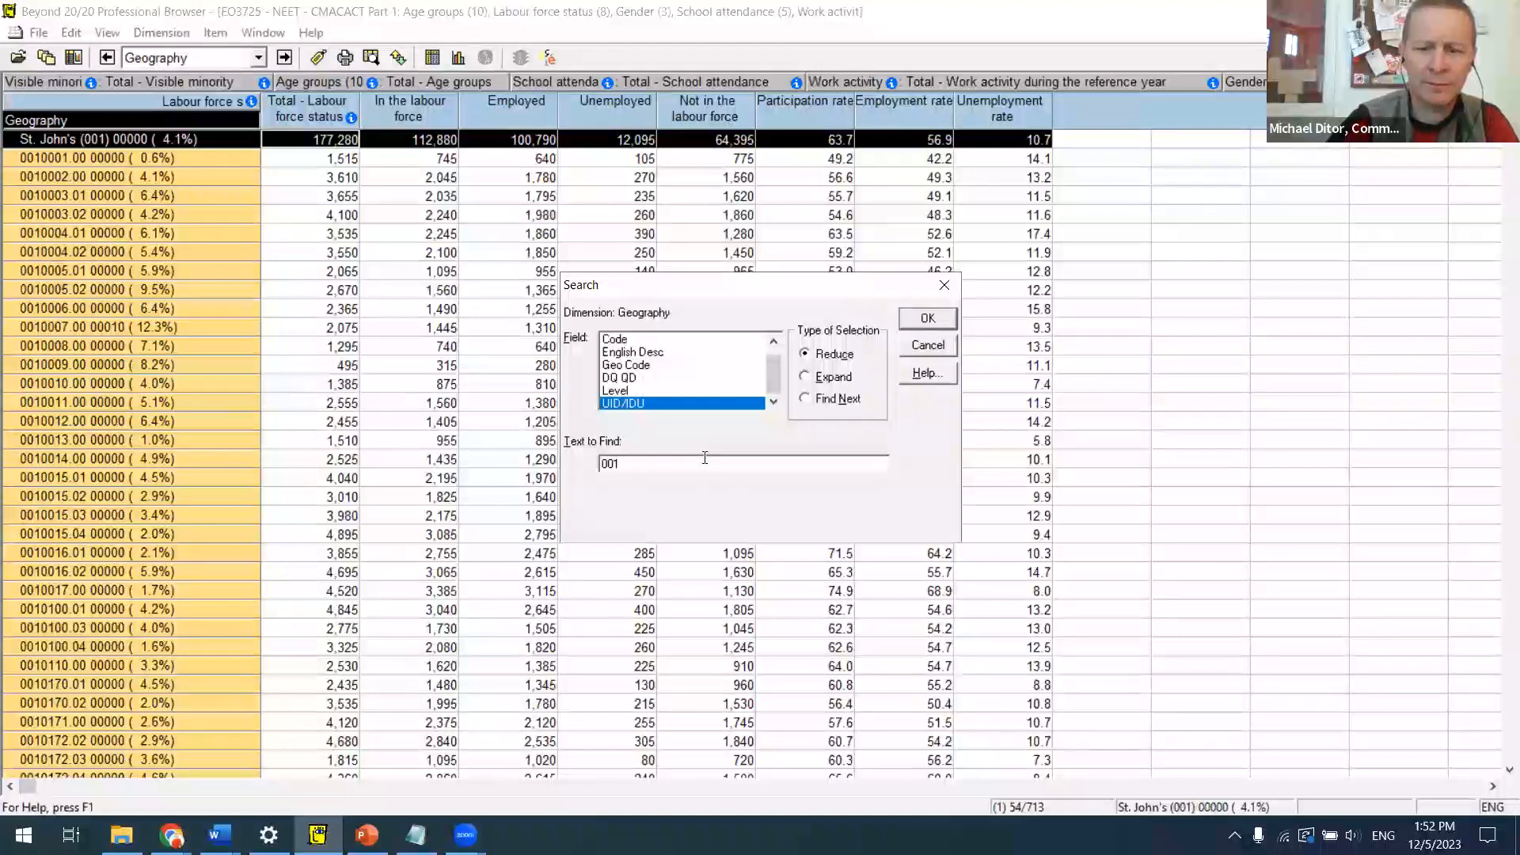
{"action": "key", "text": "Return"}
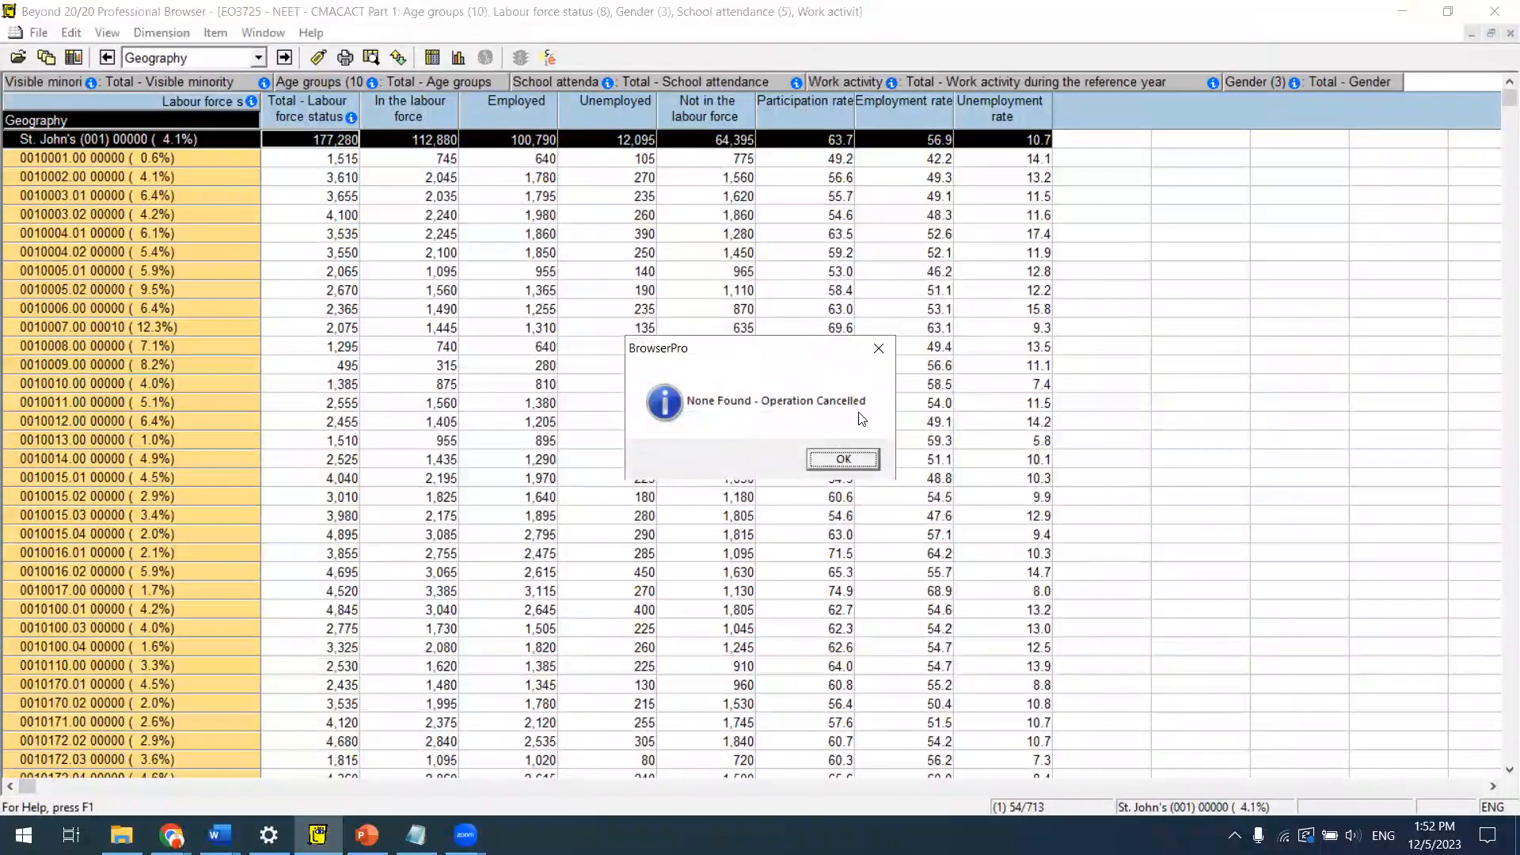
{"action": "left_click", "coordinate": [843, 459]}
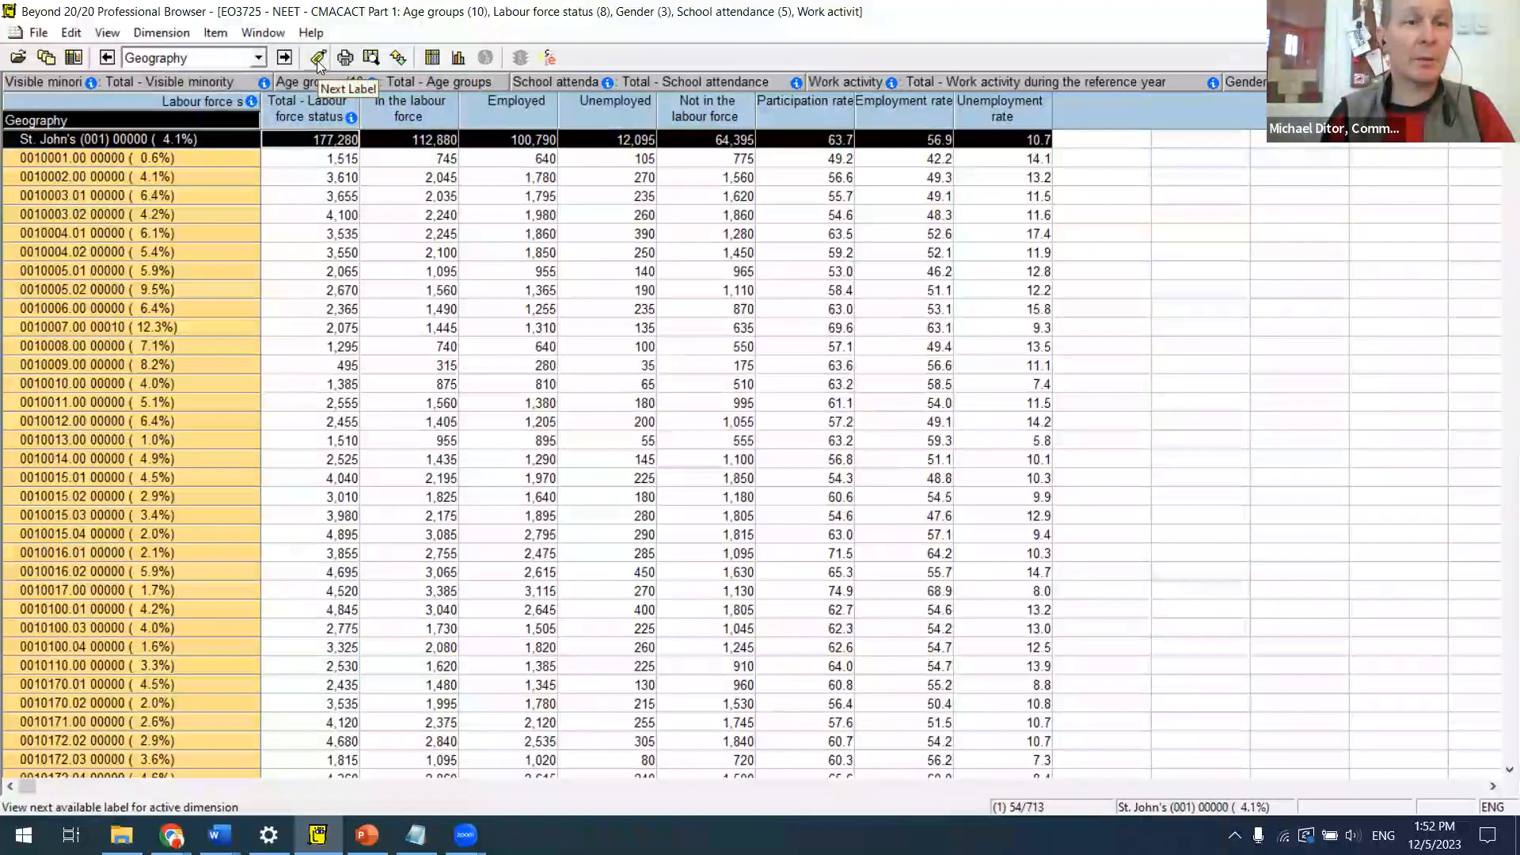
Step: Try to reduce the Geography rows by searching the Level field for ct
{"action": "left_click", "coordinate": [370, 58]}
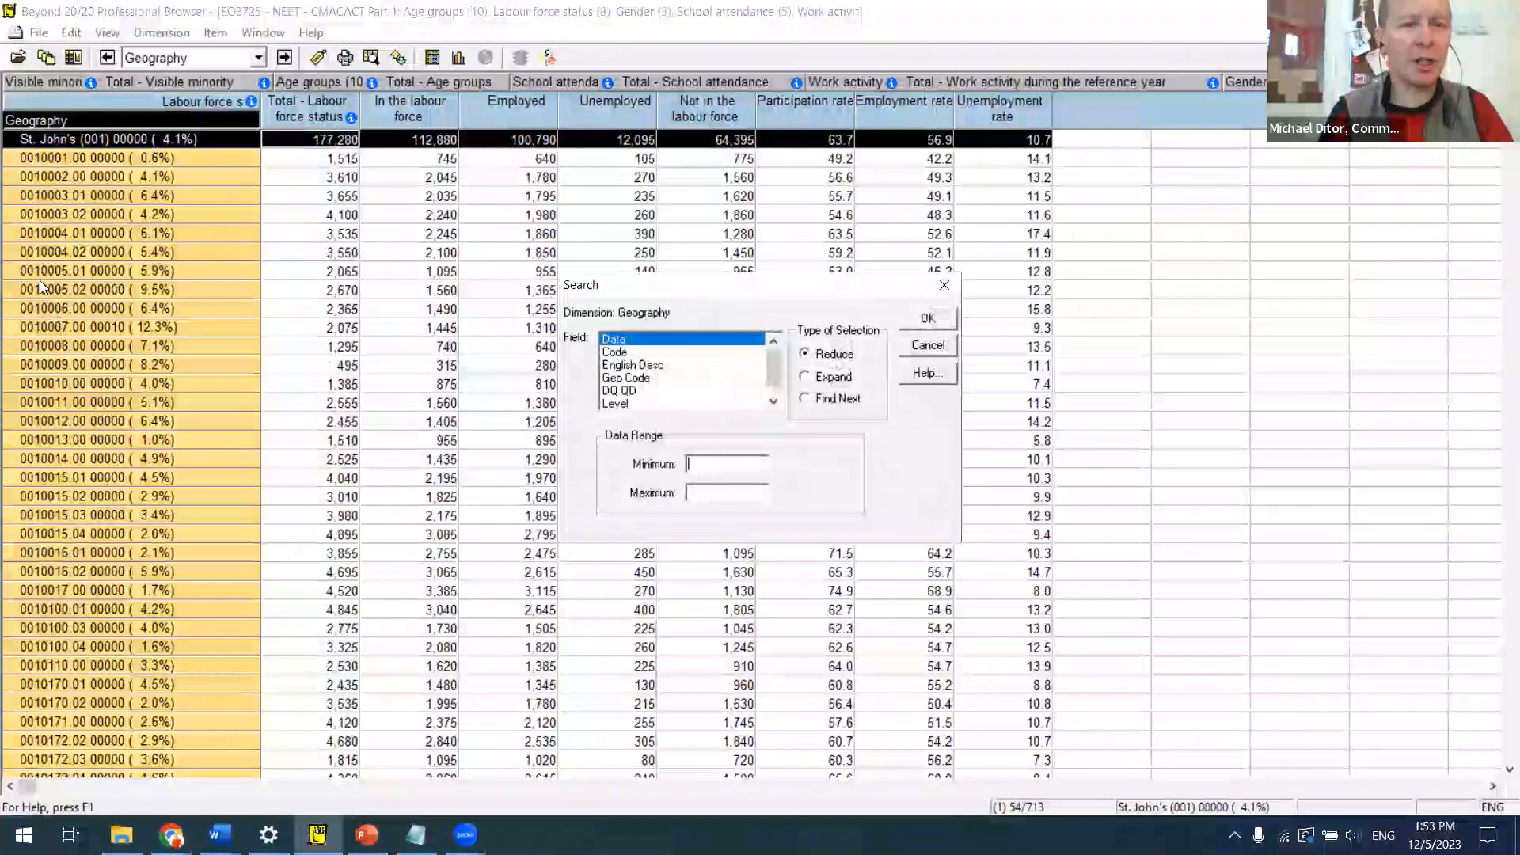
{"action": "left_click", "coordinate": [651, 404]}
{"action": "type", "text": "ct"}
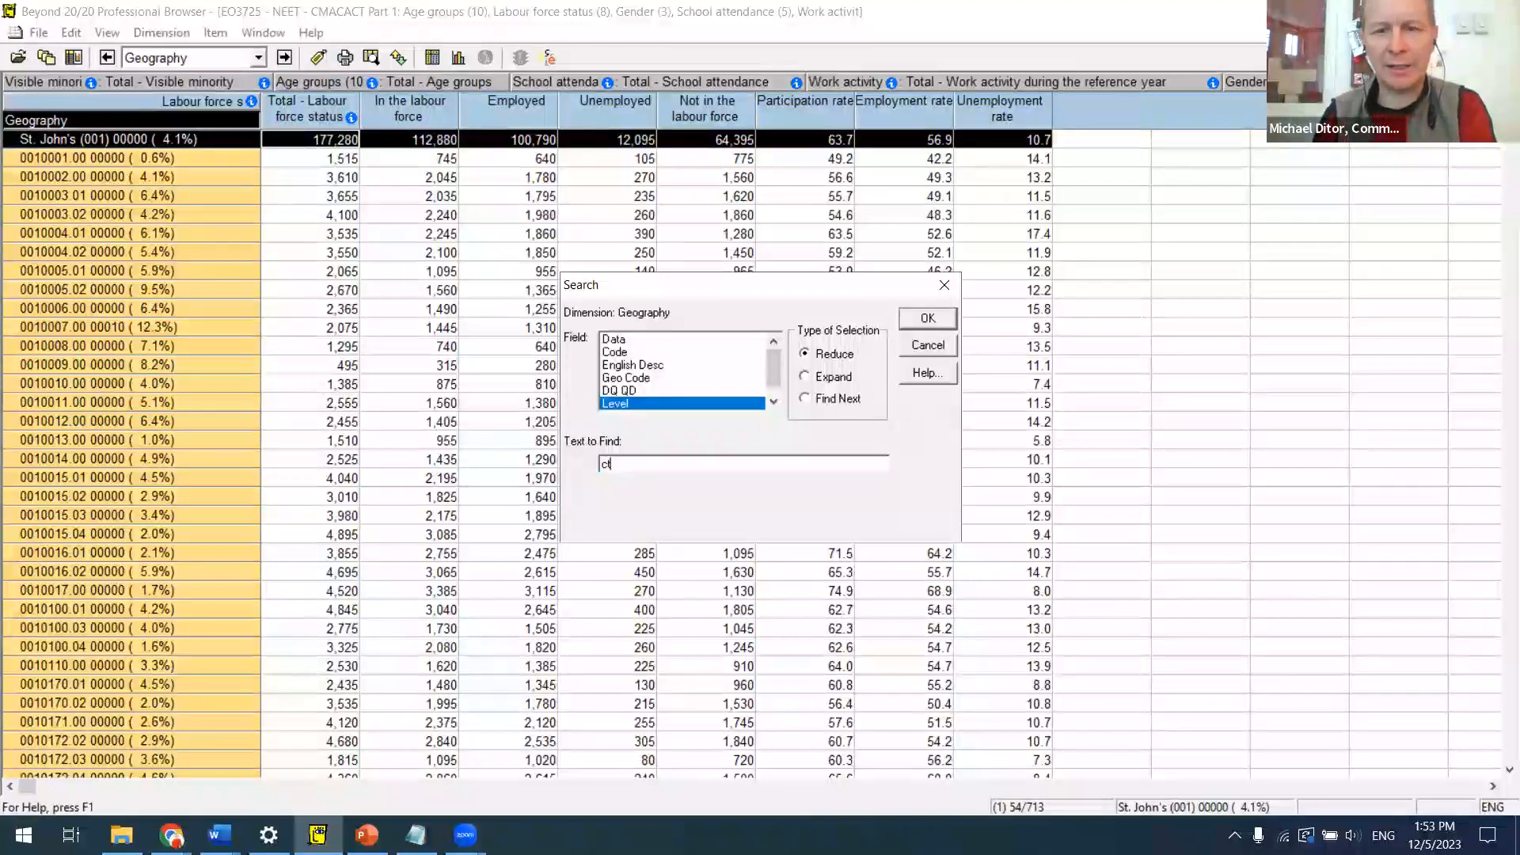
{"action": "key", "text": "Return"}
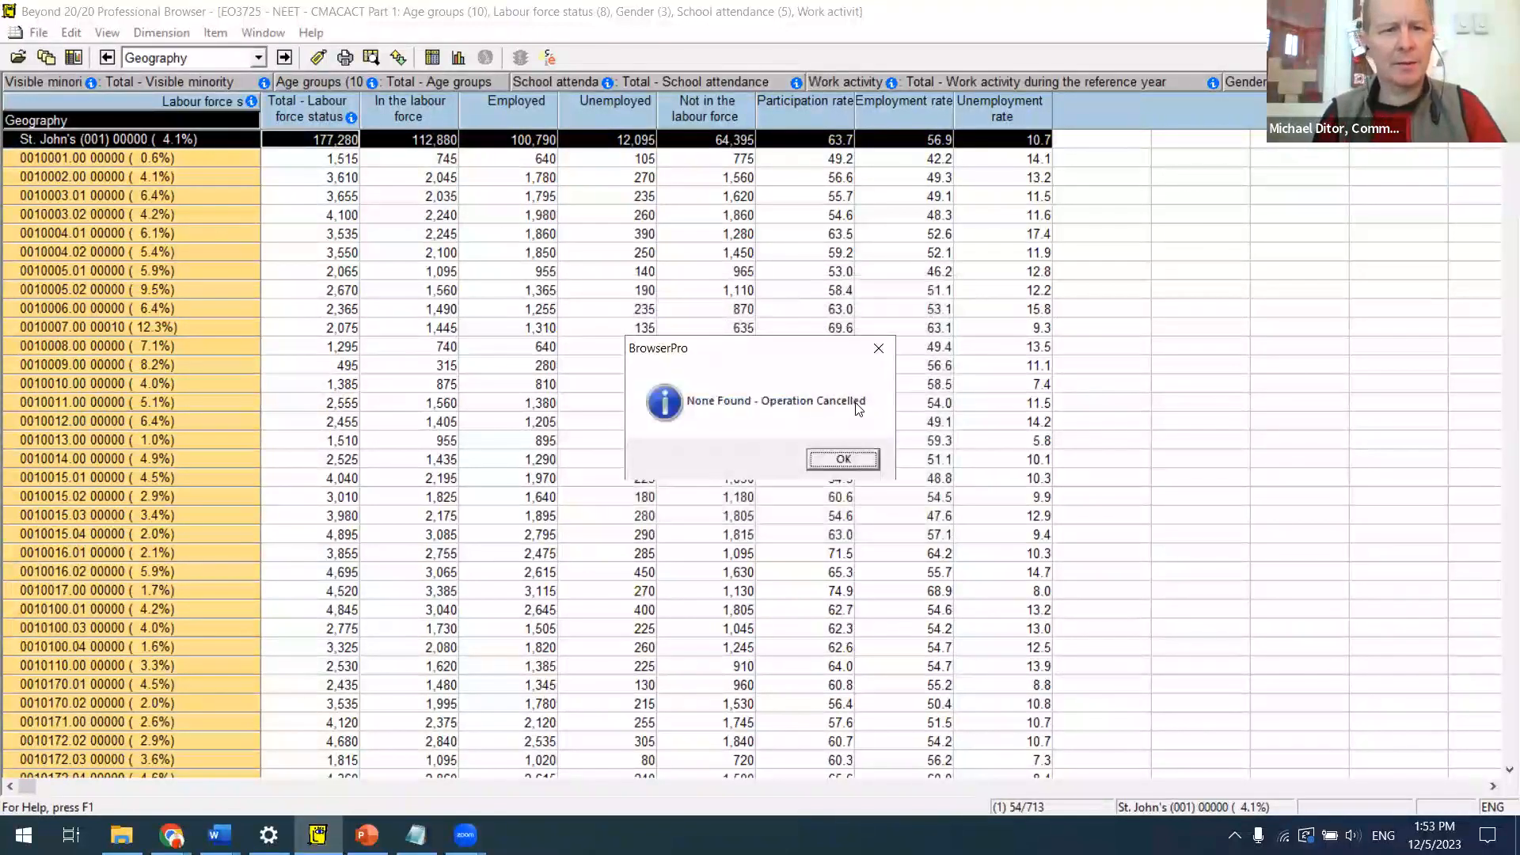
{"action": "left_click", "coordinate": [842, 459]}
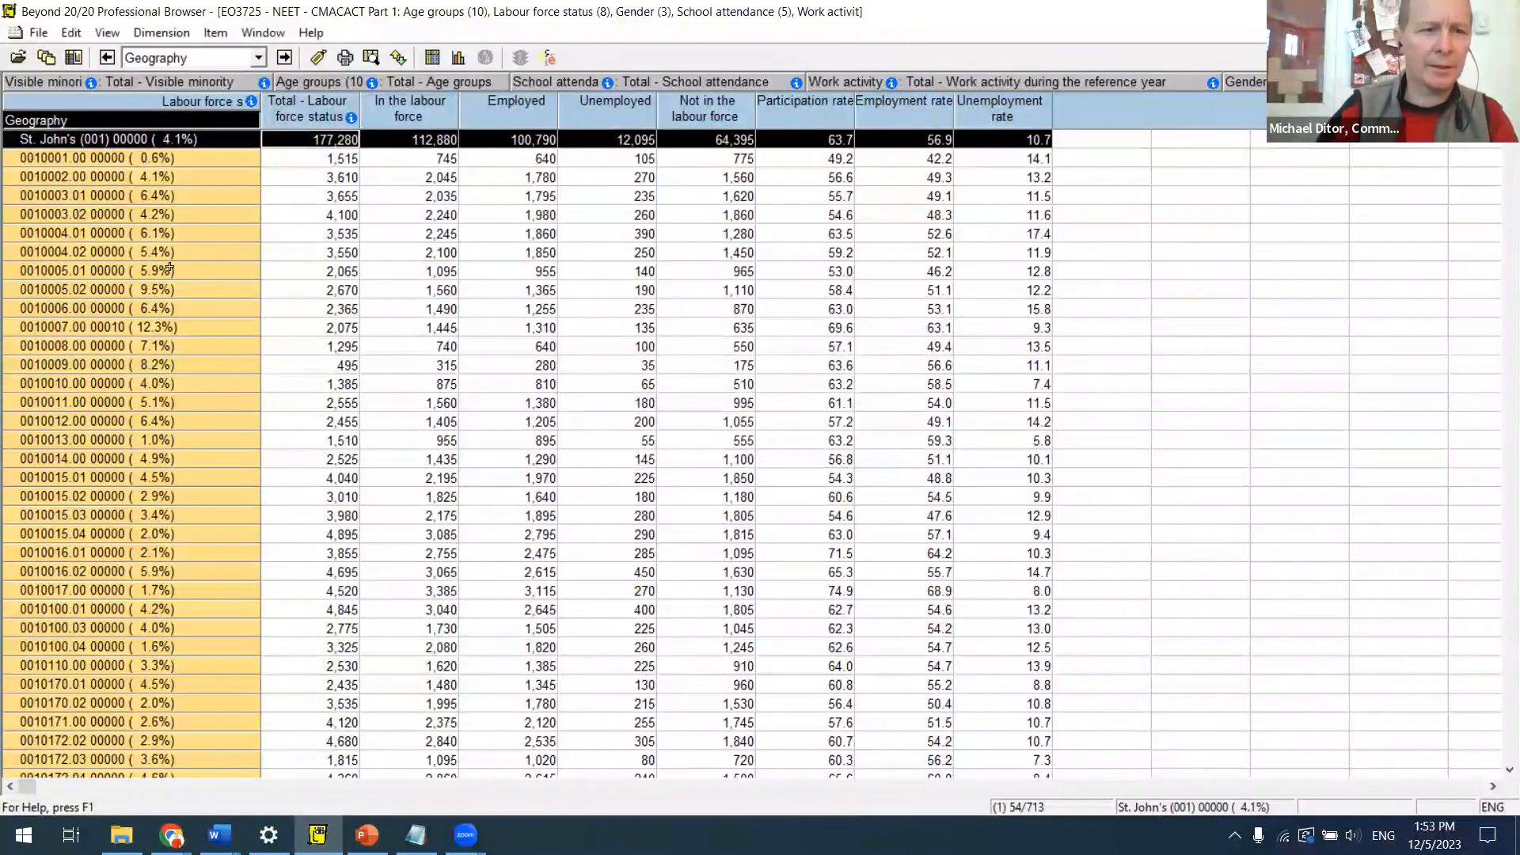
Step: Show all Geography items again, and reduce them with a search for 001 in the UID/IDU field
{"action": "key", "text": "alt+d"}
{"action": "key", "text": "a"}
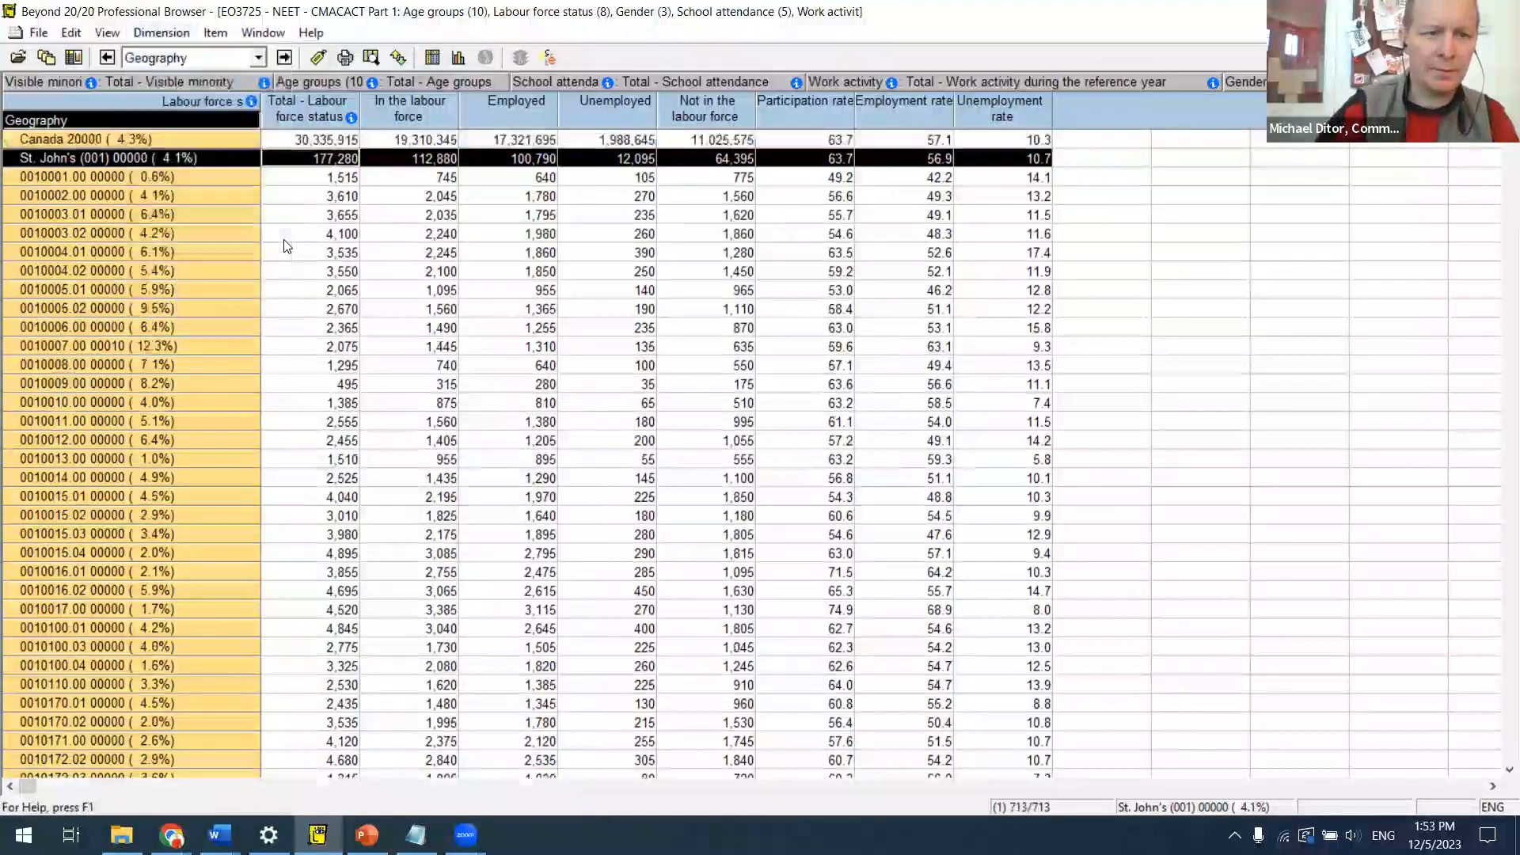
{"action": "left_click", "coordinate": [370, 57]}
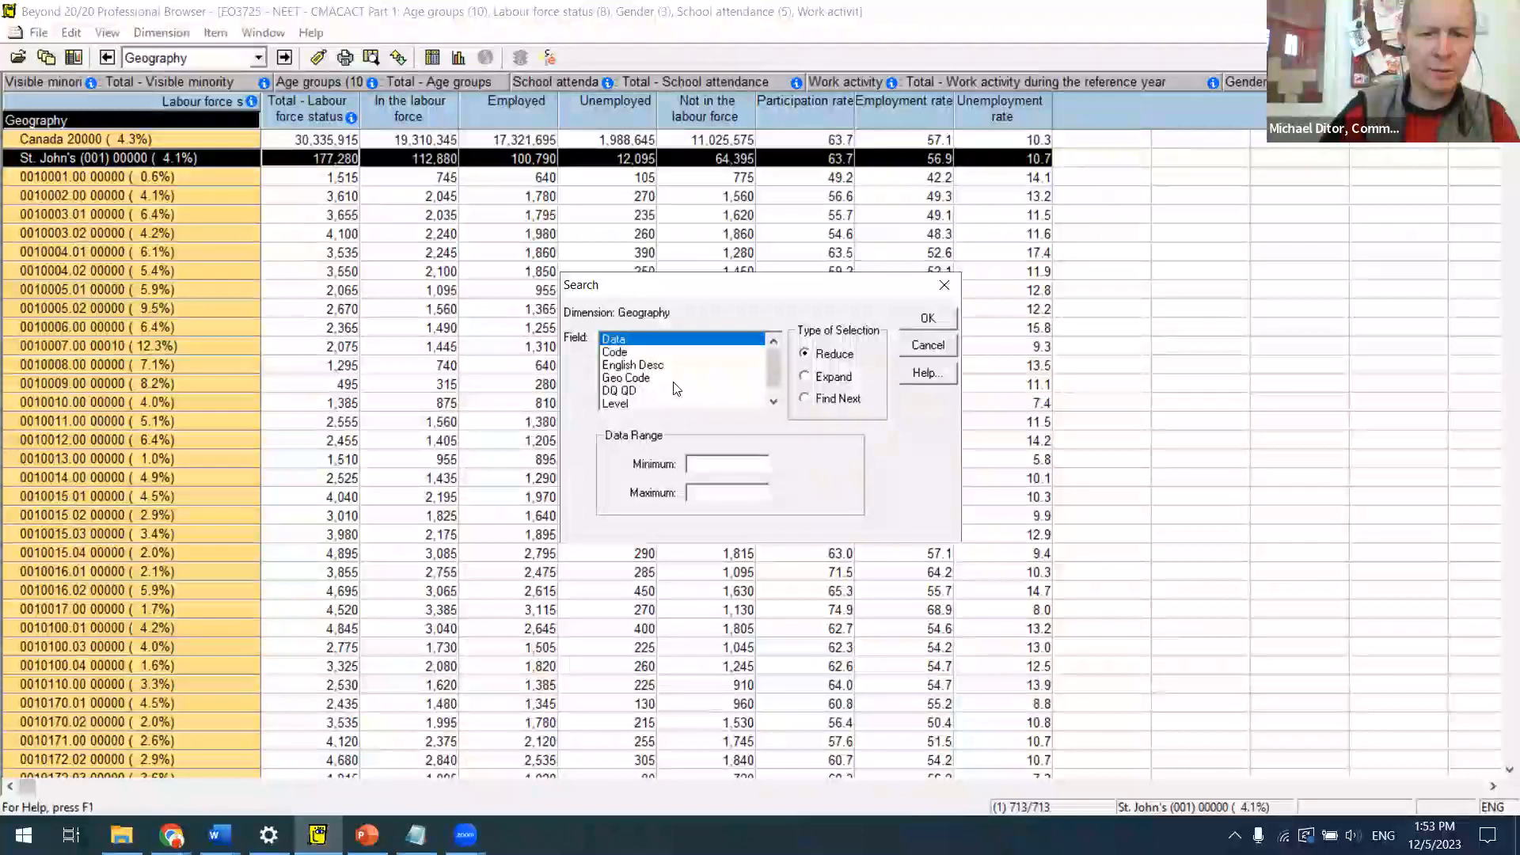
{"action": "scroll", "coordinate": [677, 384], "scroll_direction": "down", "scroll_amount": 1}
{"action": "left_click", "coordinate": [654, 401]}
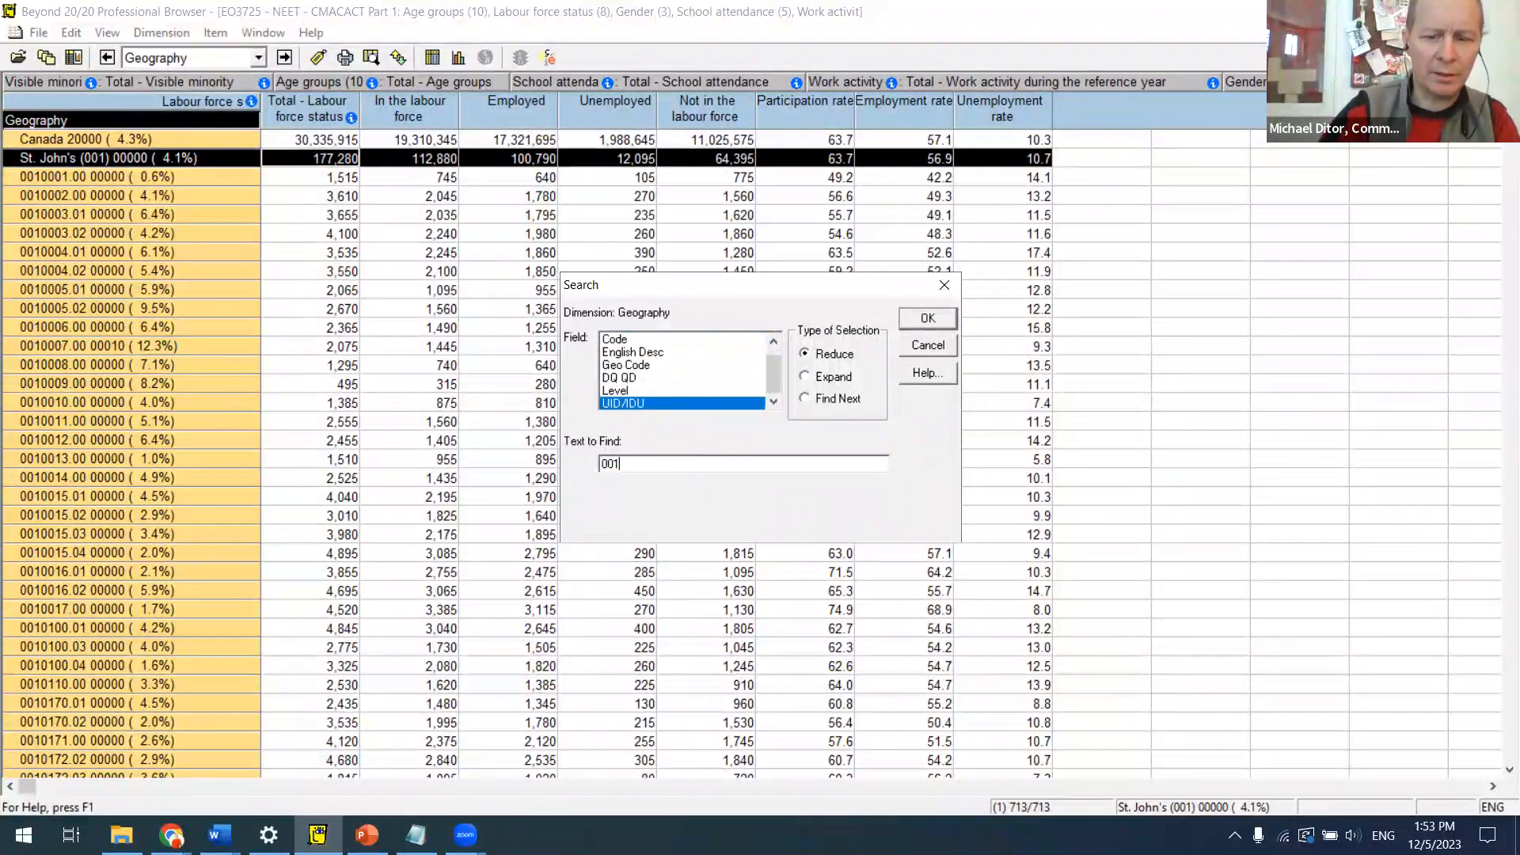
{"action": "key", "text": "Return"}
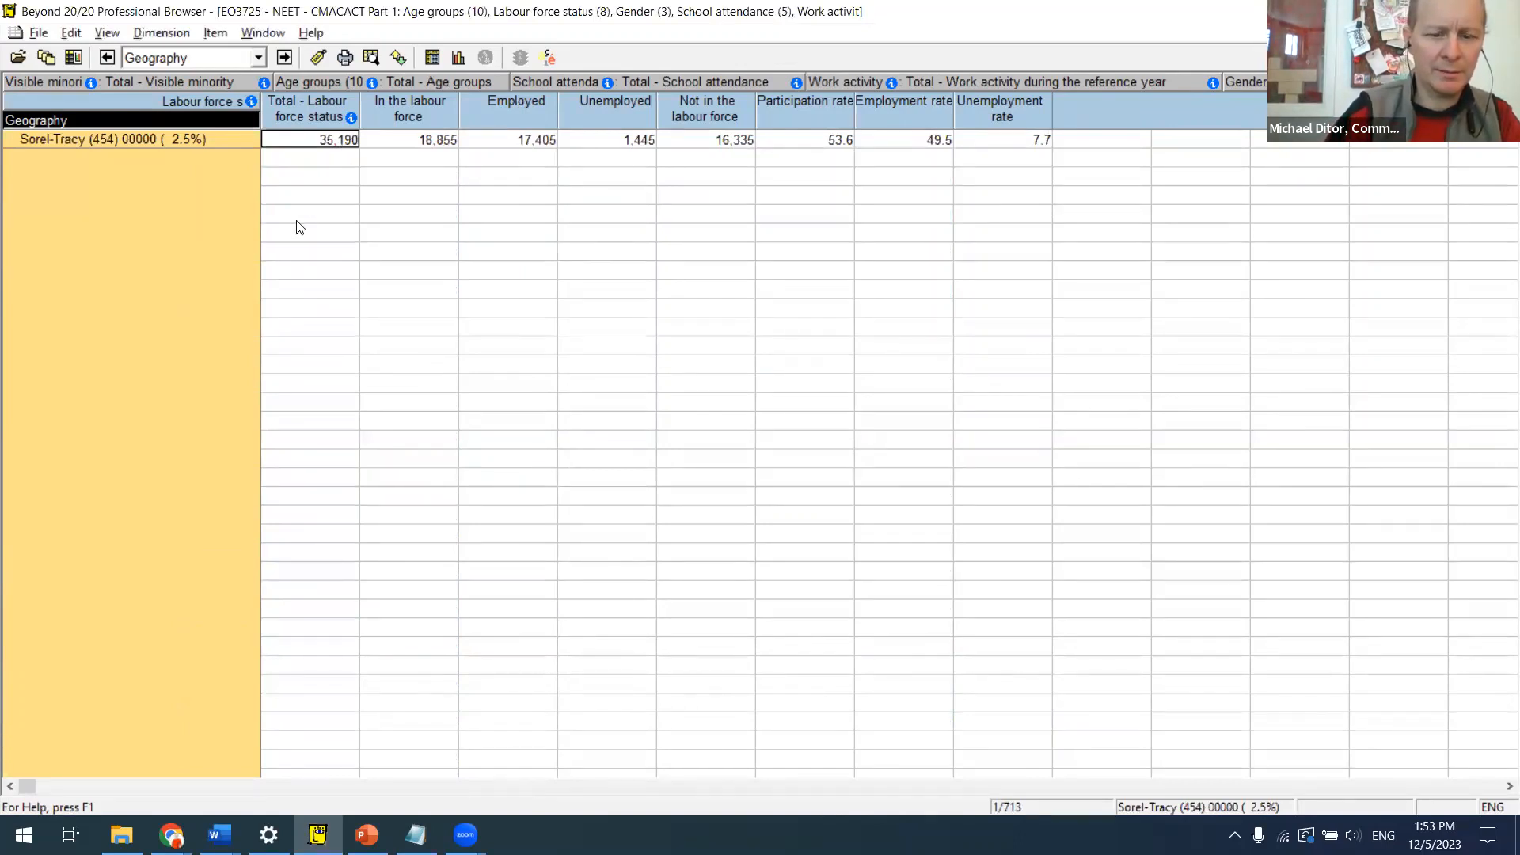
Step: Show all Geography items again and try to reduce them with a search on the Code field
{"action": "left_click", "coordinate": [309, 334]}
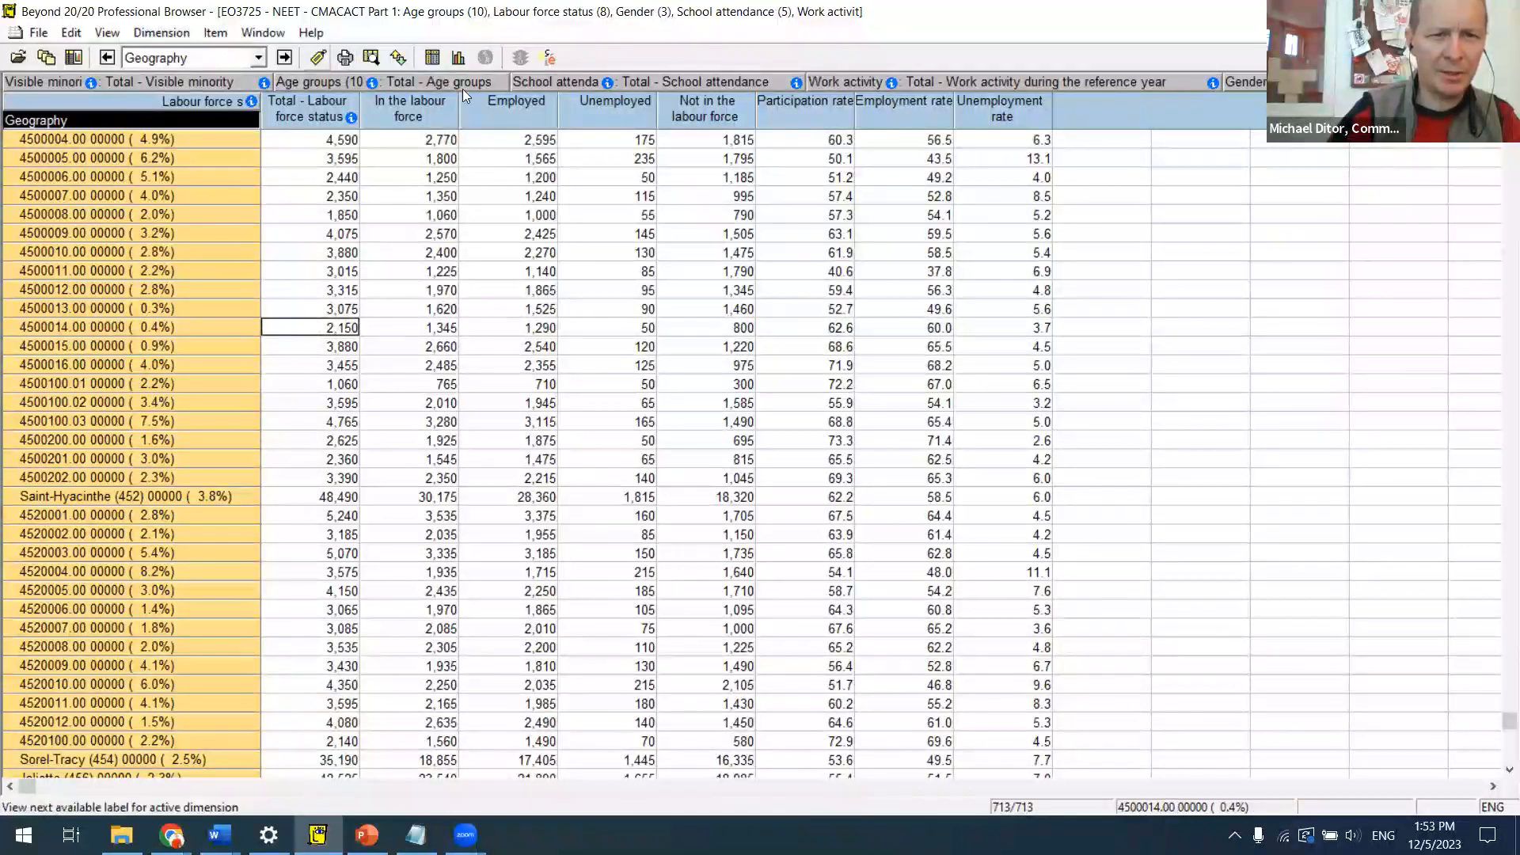
{"action": "left_click", "coordinate": [371, 57]}
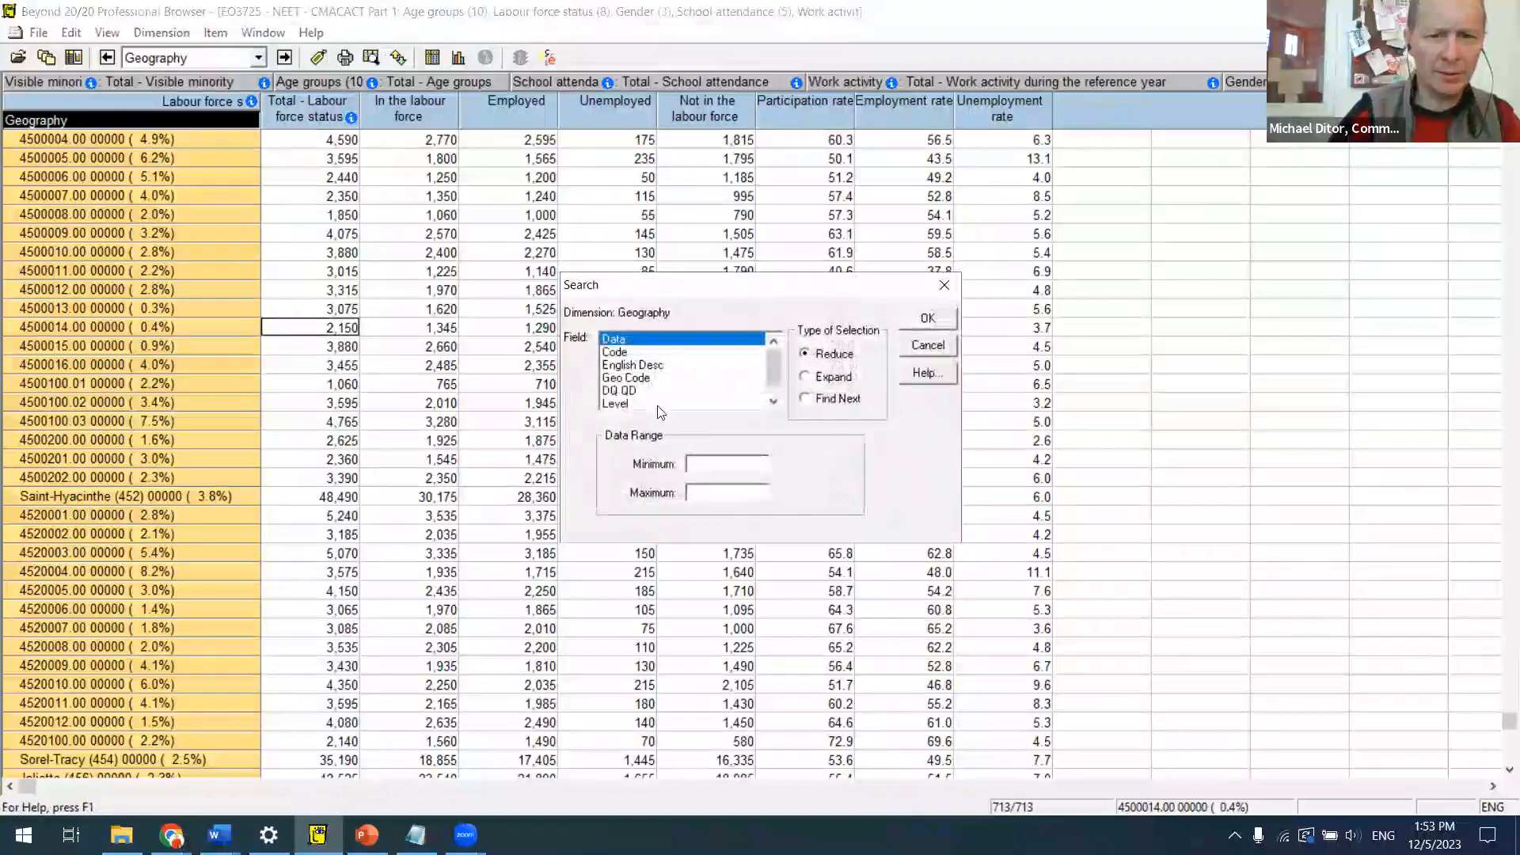
{"action": "left_click", "coordinate": [639, 353]}
{"action": "key", "text": "Return"}
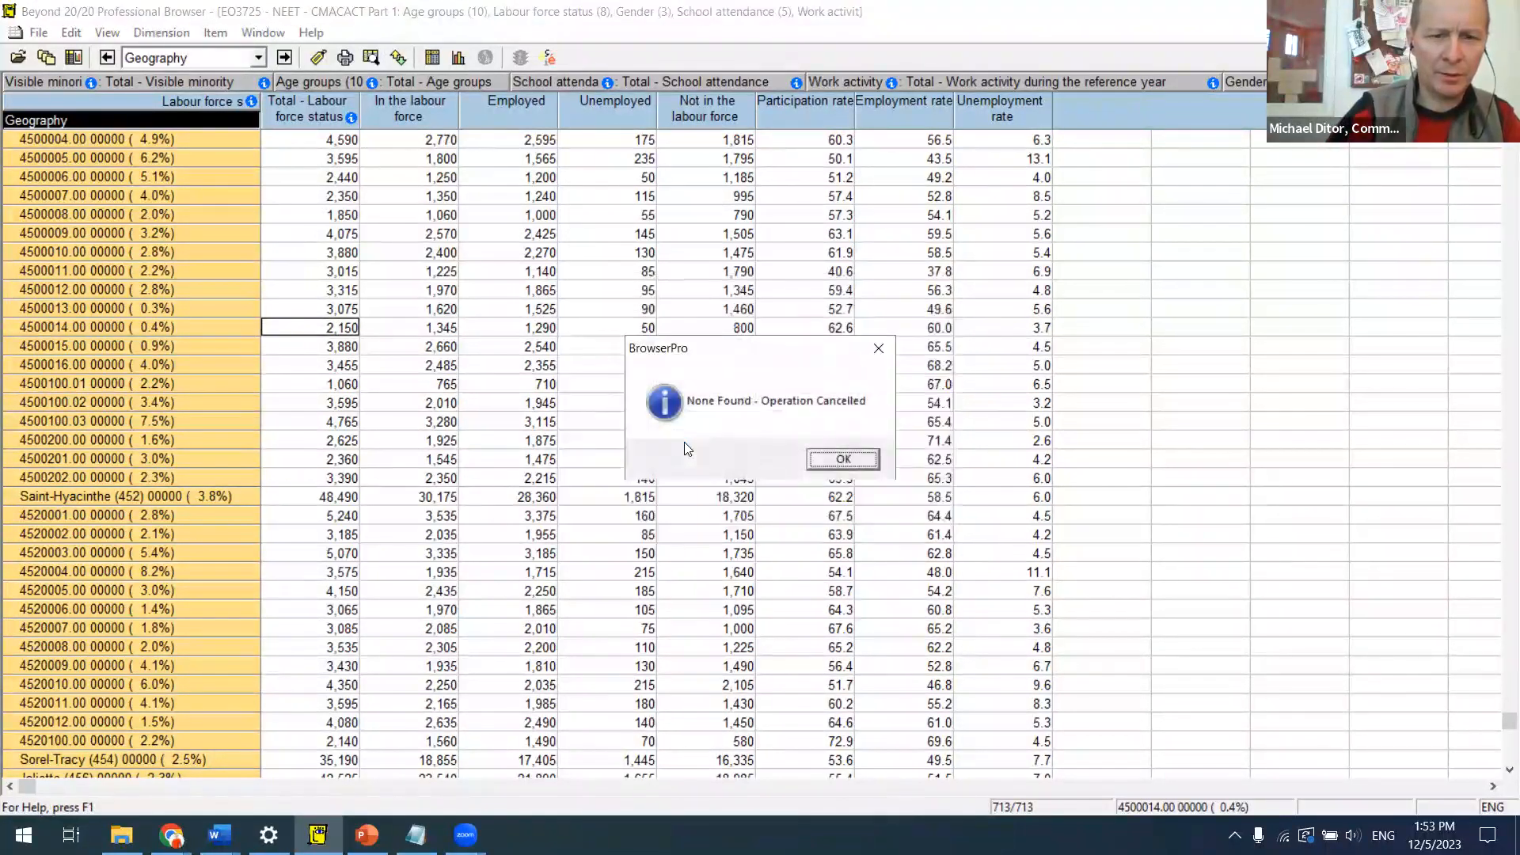
{"action": "left_click", "coordinate": [863, 460]}
Step: Reduce the Geography rows with a search for 001 in the UID/IDU field
{"action": "key", "text": "alt+d"}
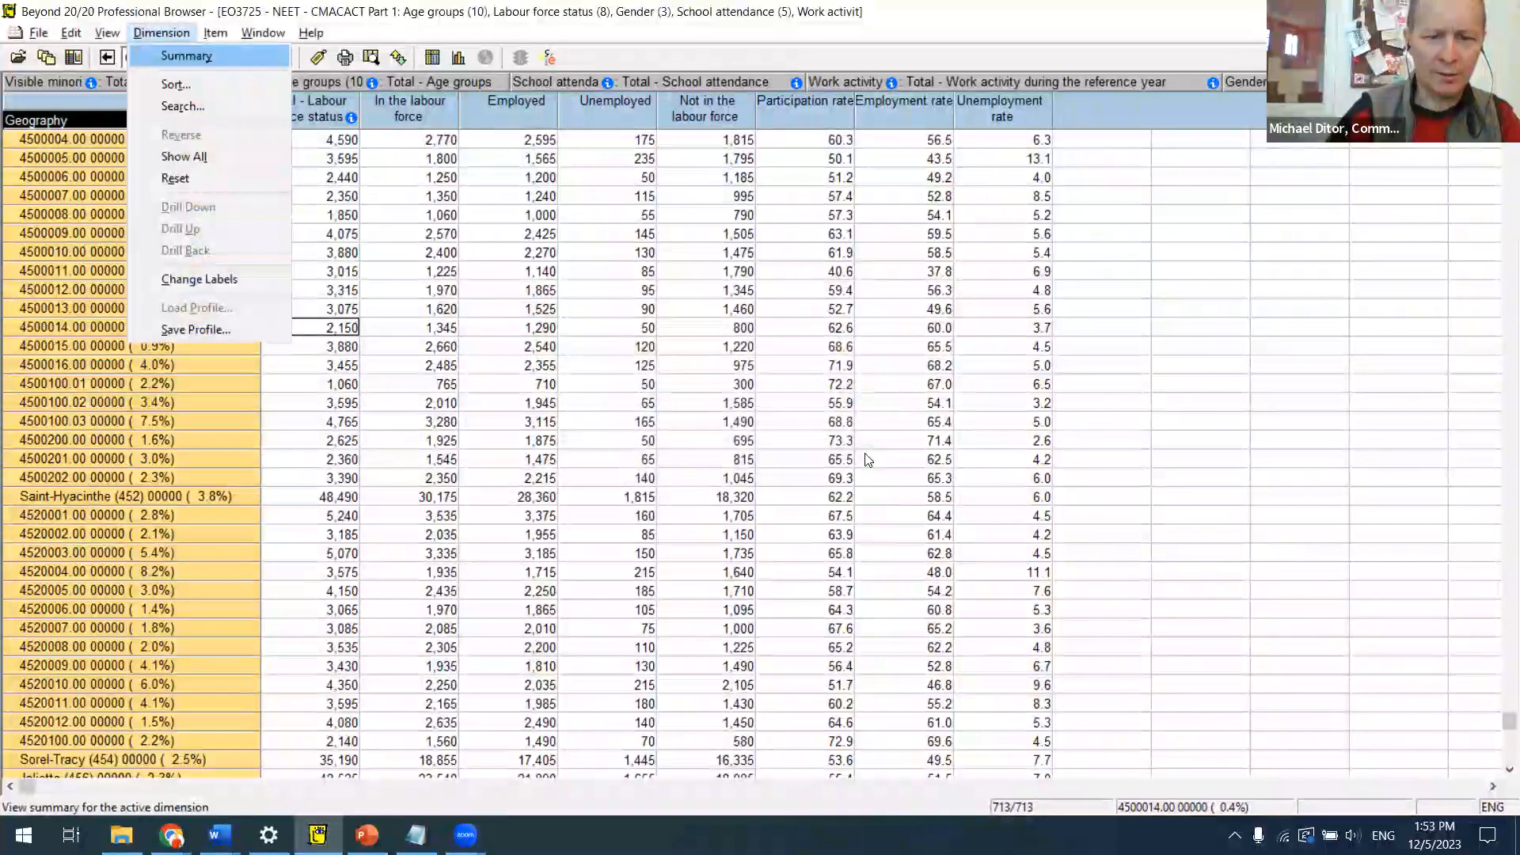
{"action": "key", "text": "e"}
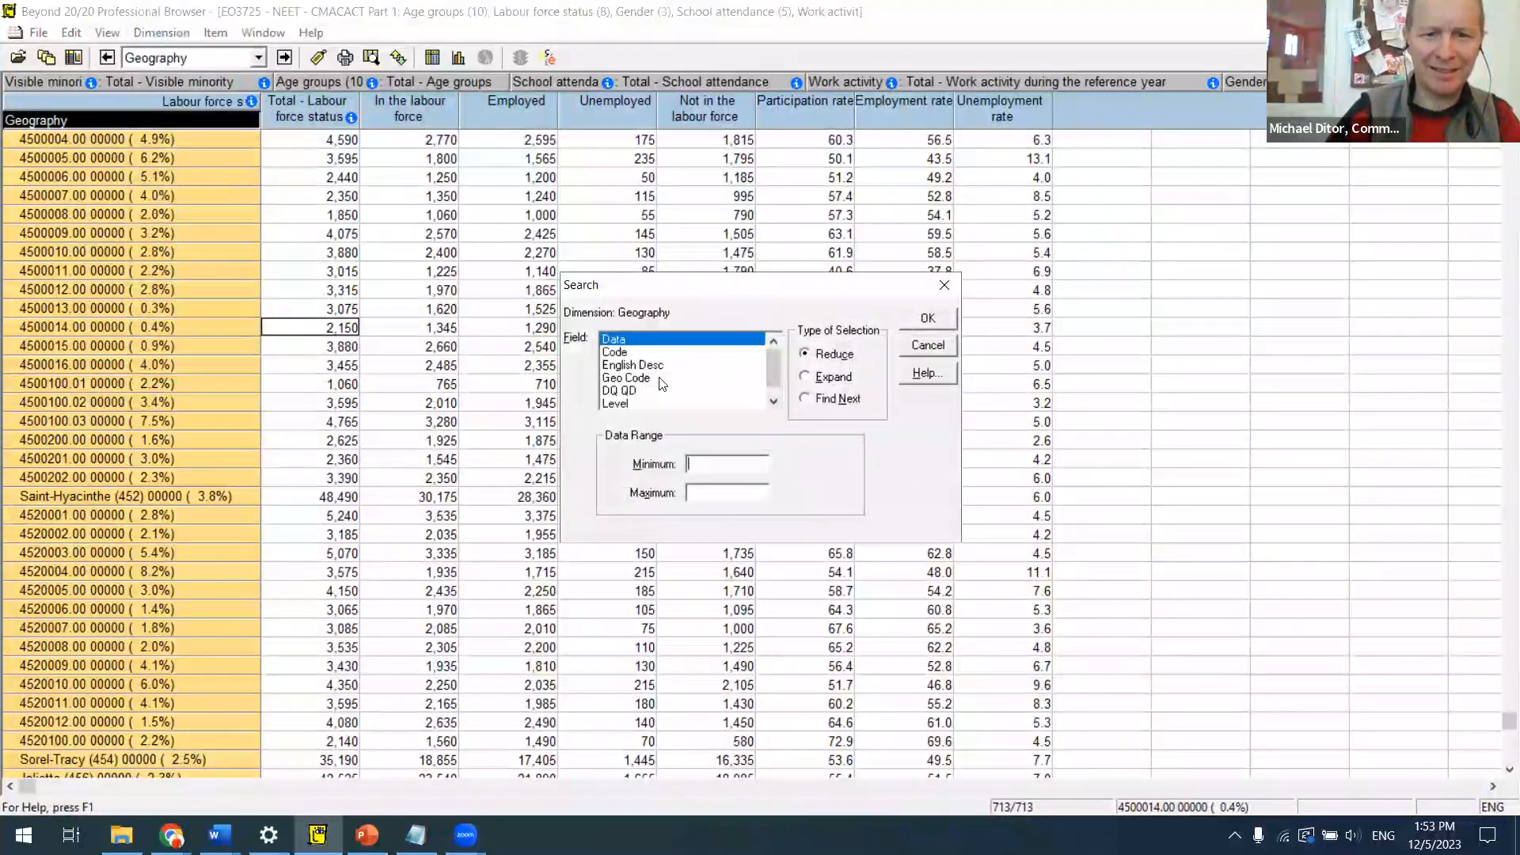
{"action": "left_click", "coordinate": [772, 404]}
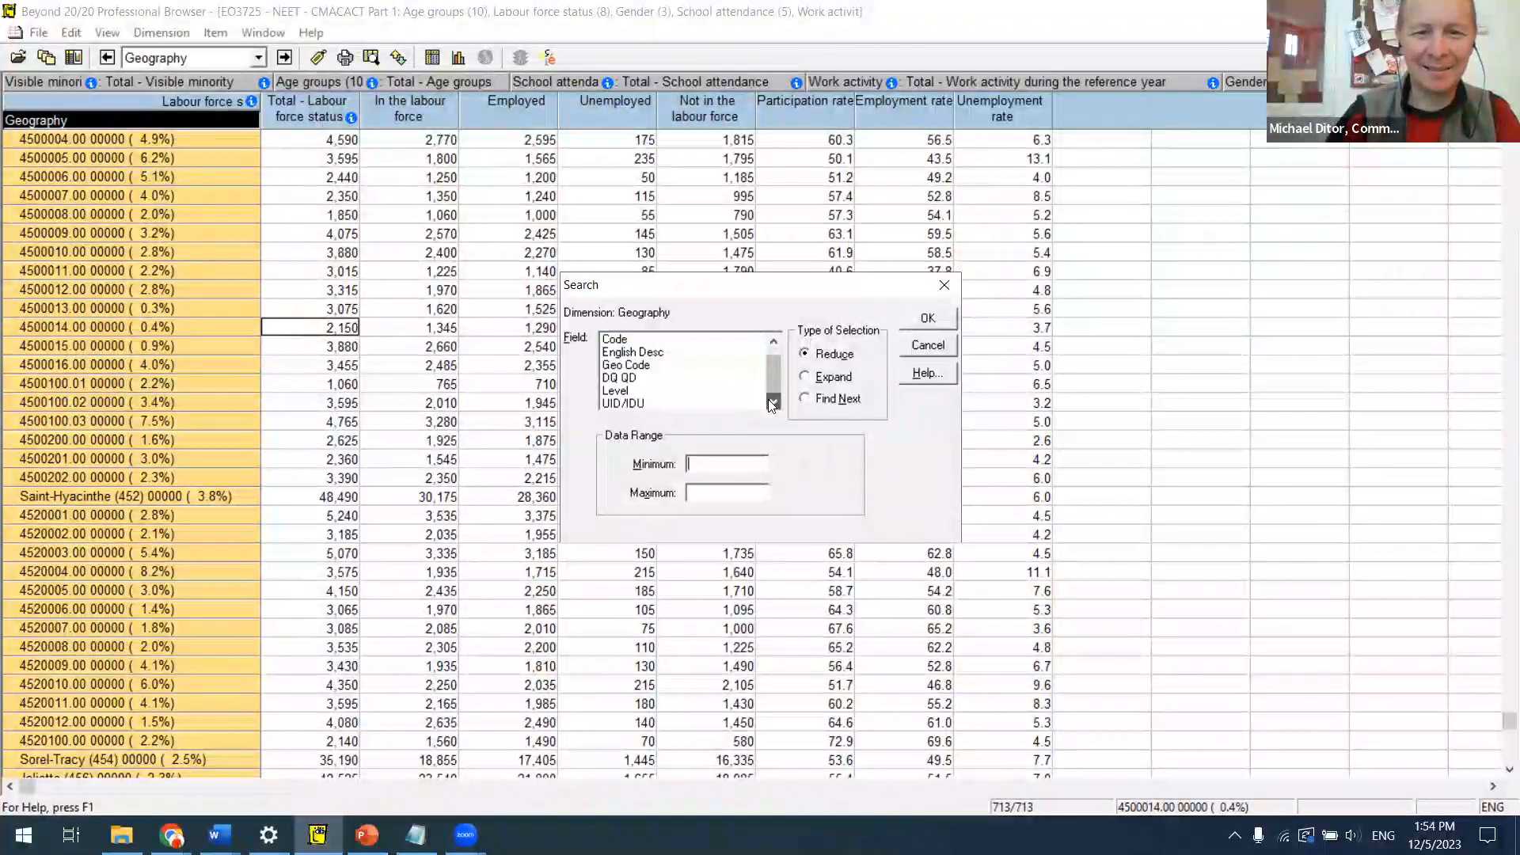
{"action": "left_click", "coordinate": [707, 405]}
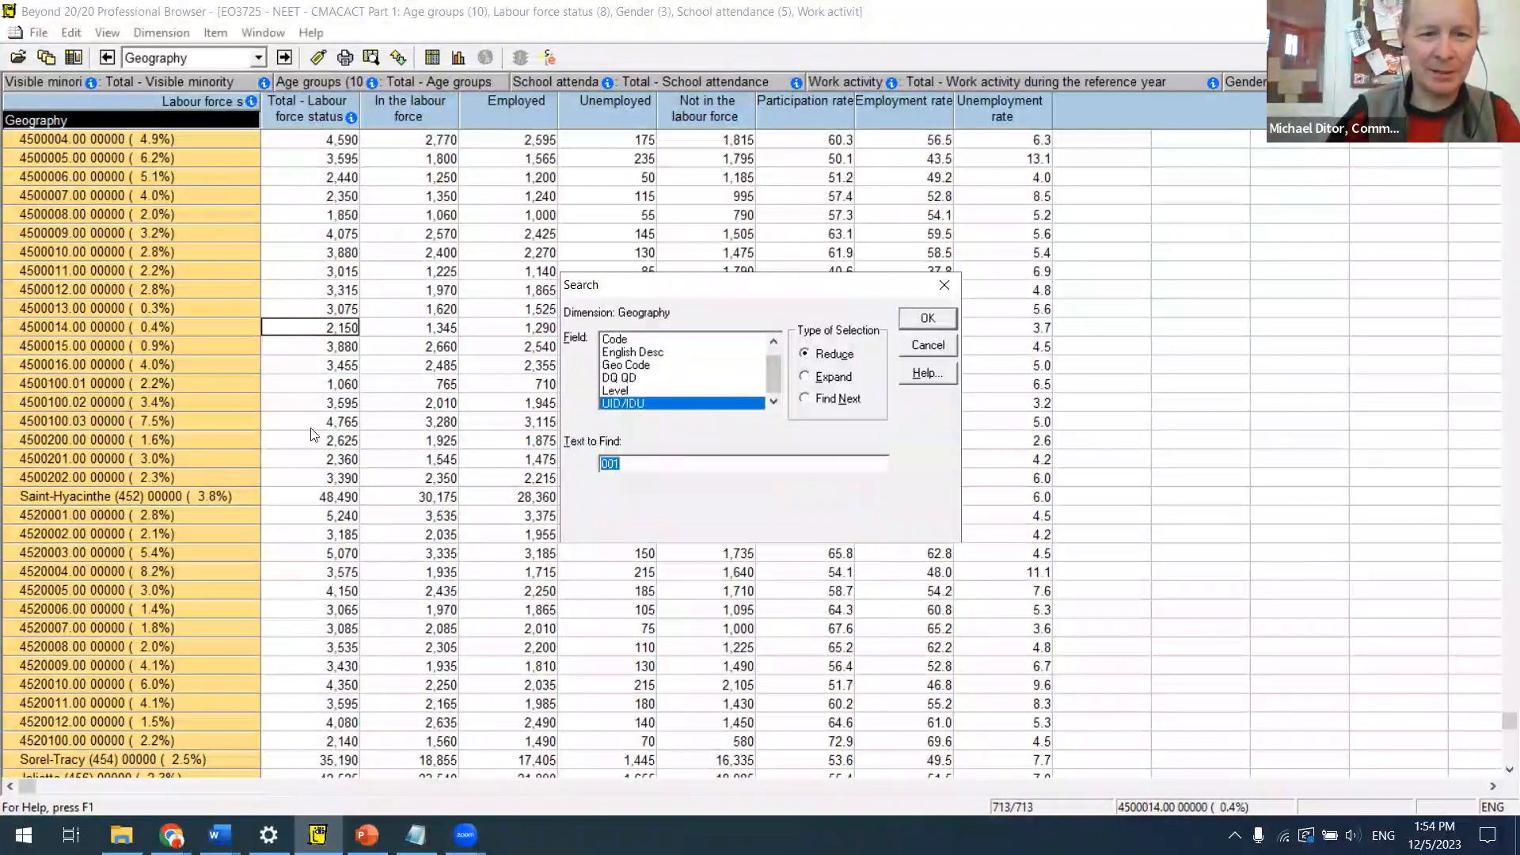
{"action": "key", "text": "Return"}
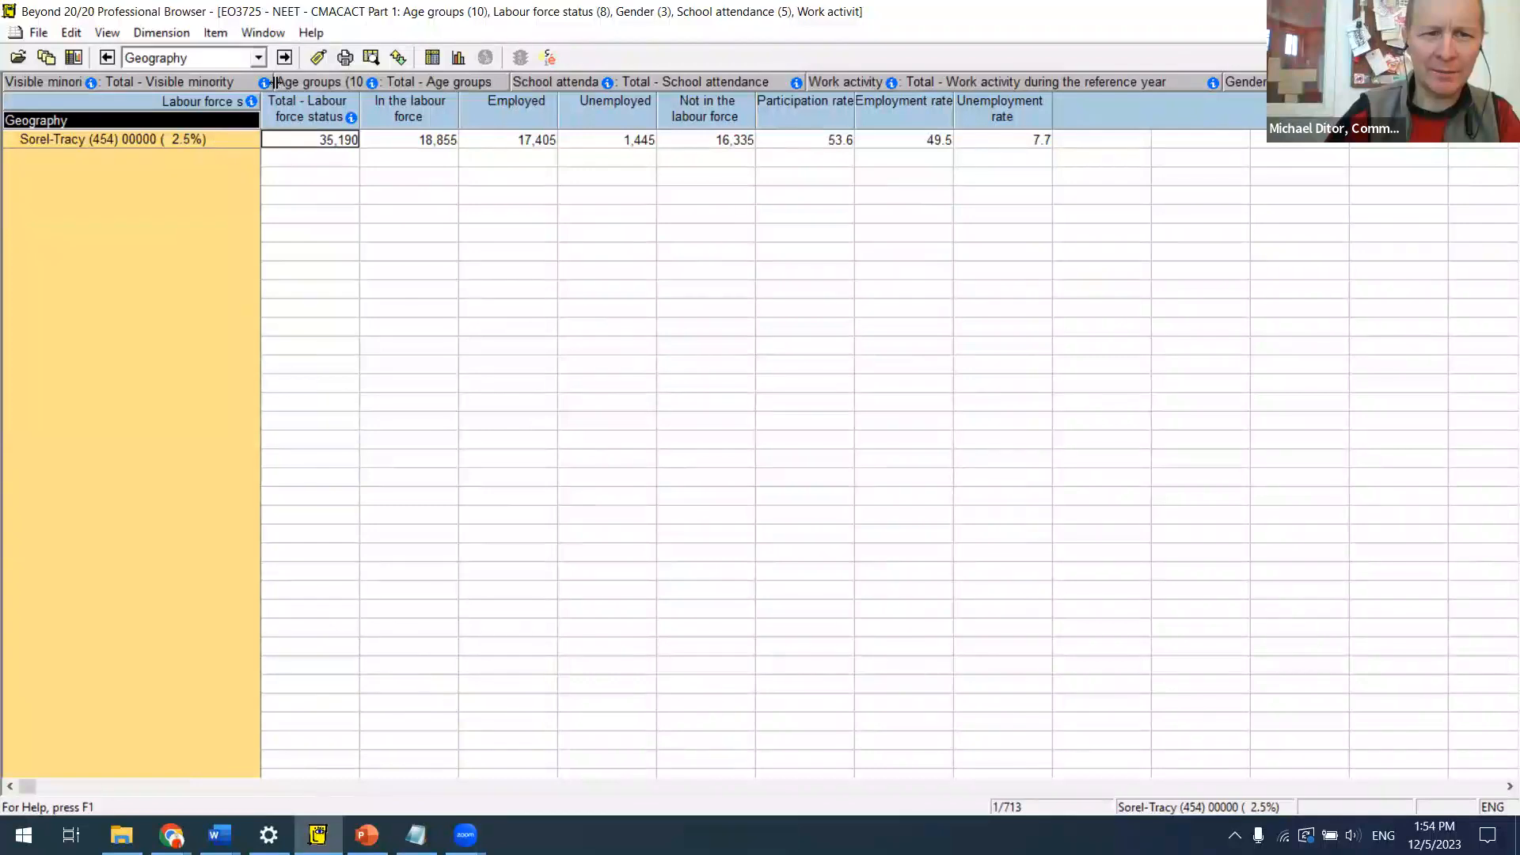
Step: Change the remaining Geography row's label to its UID, select the row, and change its label to the level code
{"action": "left_click", "coordinate": [310, 66]}
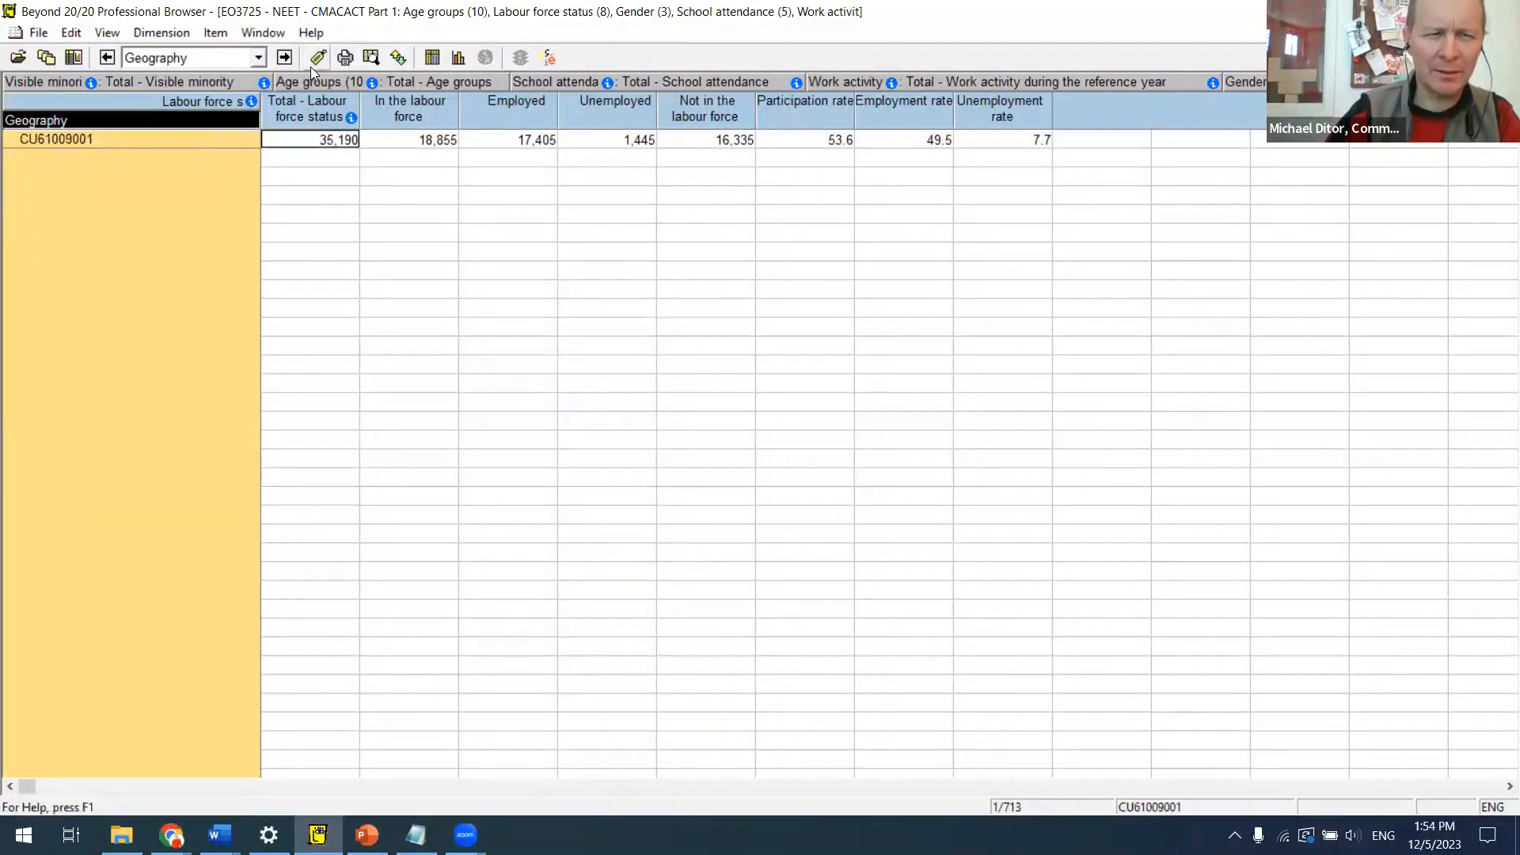
{"action": "left_click", "coordinate": [65, 140]}
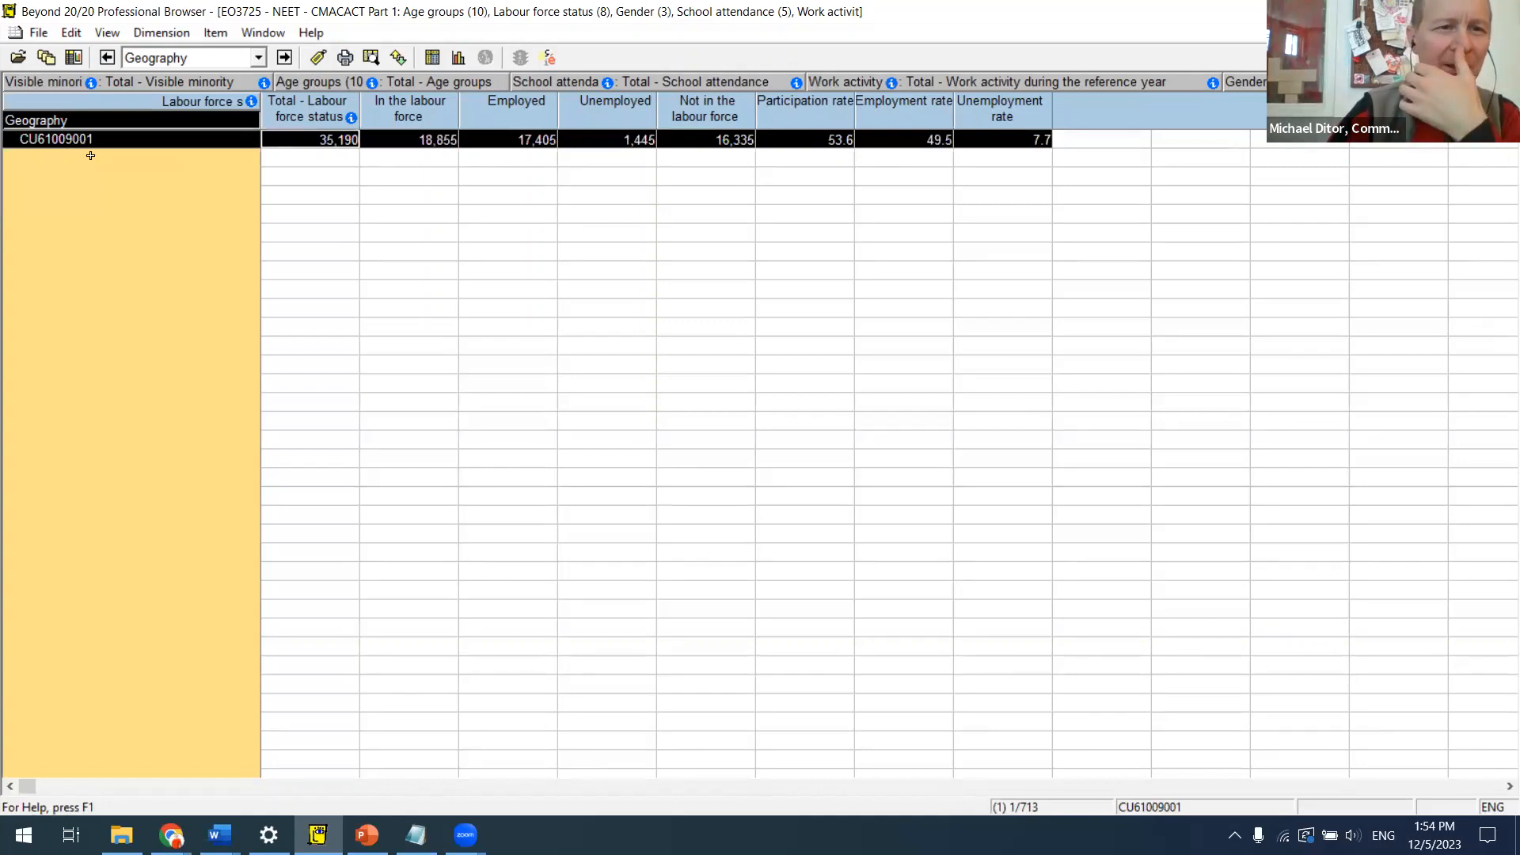
{"action": "left_click", "coordinate": [309, 66]}
{"action": "left_click", "coordinate": [308, 63]}
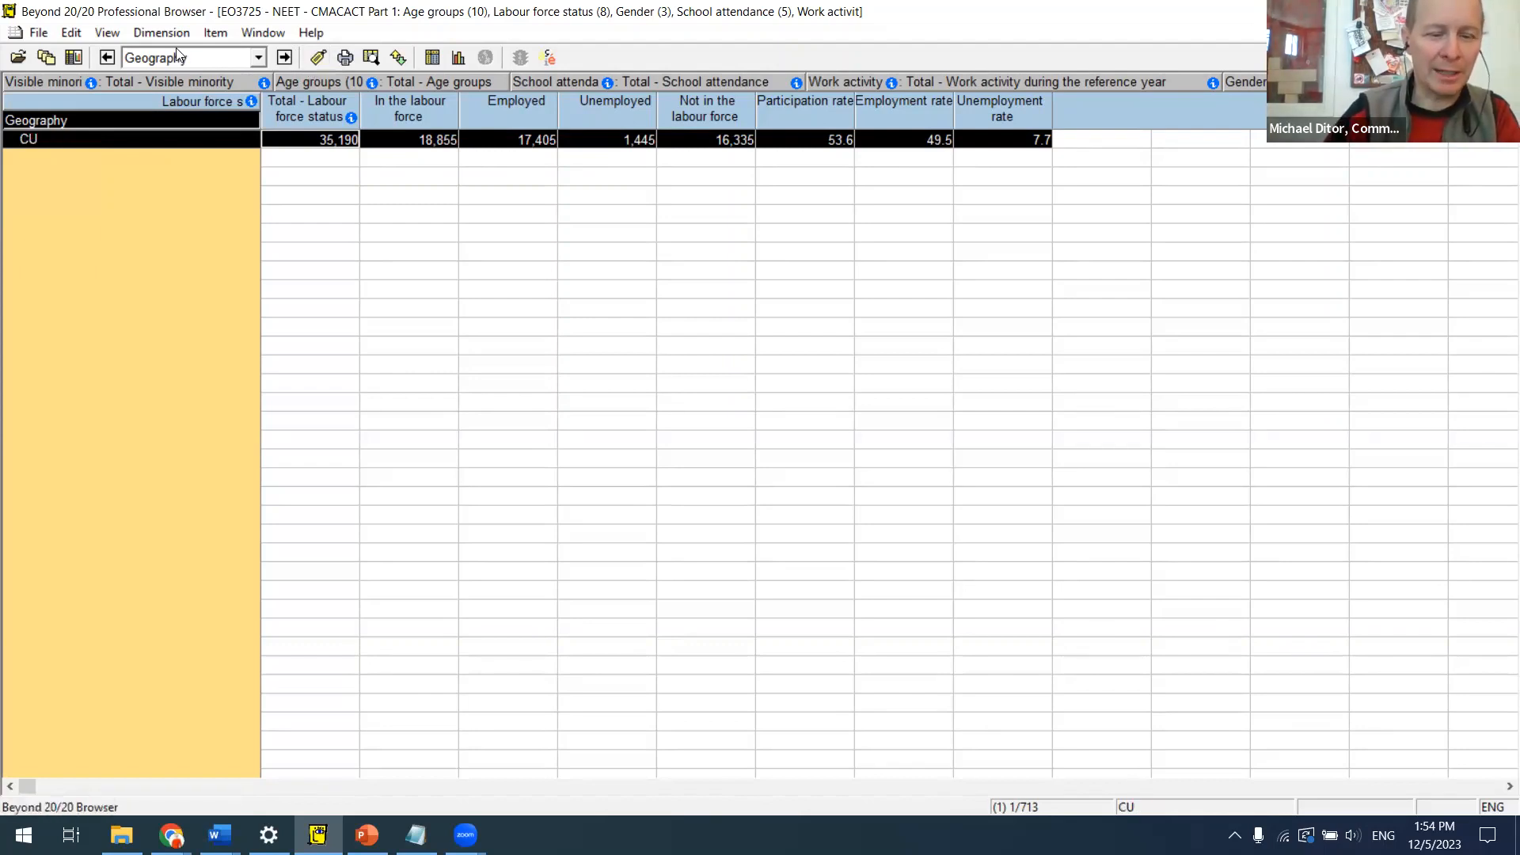
Step: Bring up the EO3658_CD-CSD immigration and citizenship table and reduce its Geography rows by searching the UID/IDU field for 246
{"action": "key", "text": "ctrl+Tab"}
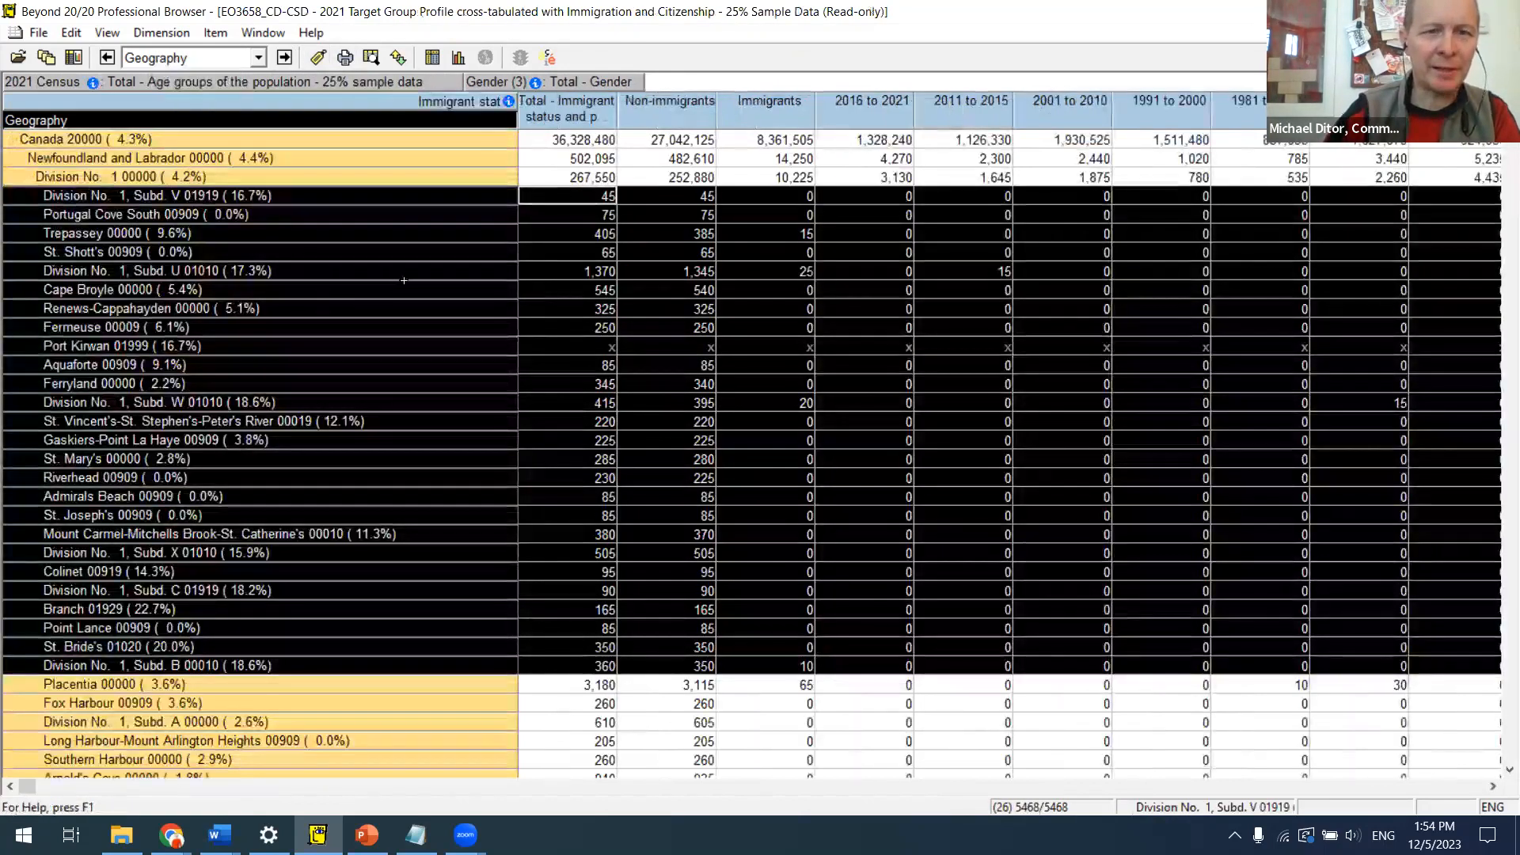
{"action": "left_click", "coordinate": [402, 249]}
{"action": "left_click", "coordinate": [161, 32]}
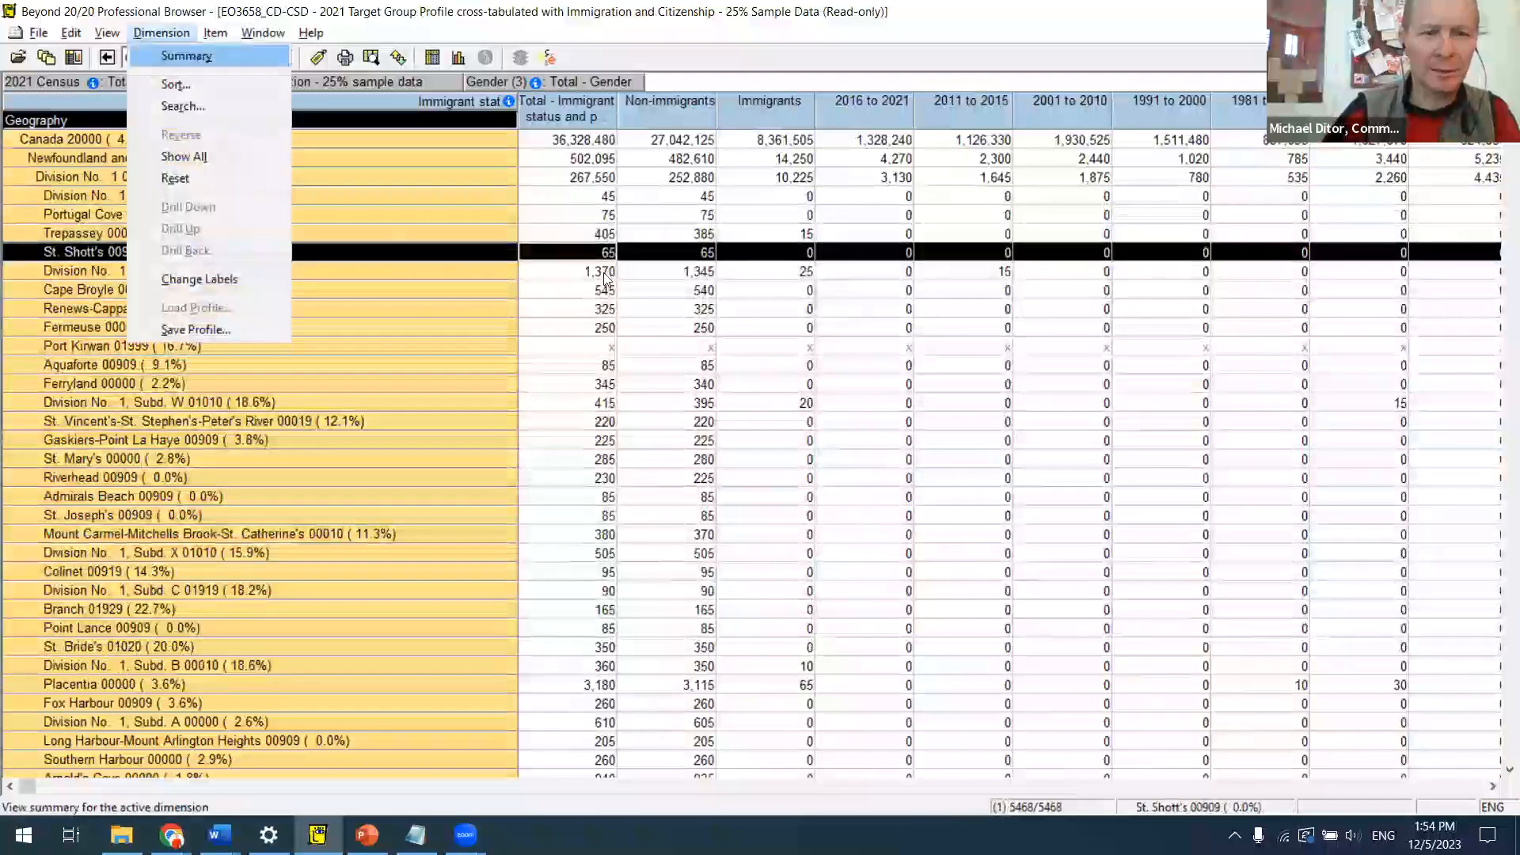
{"action": "left_click", "coordinate": [170, 105]}
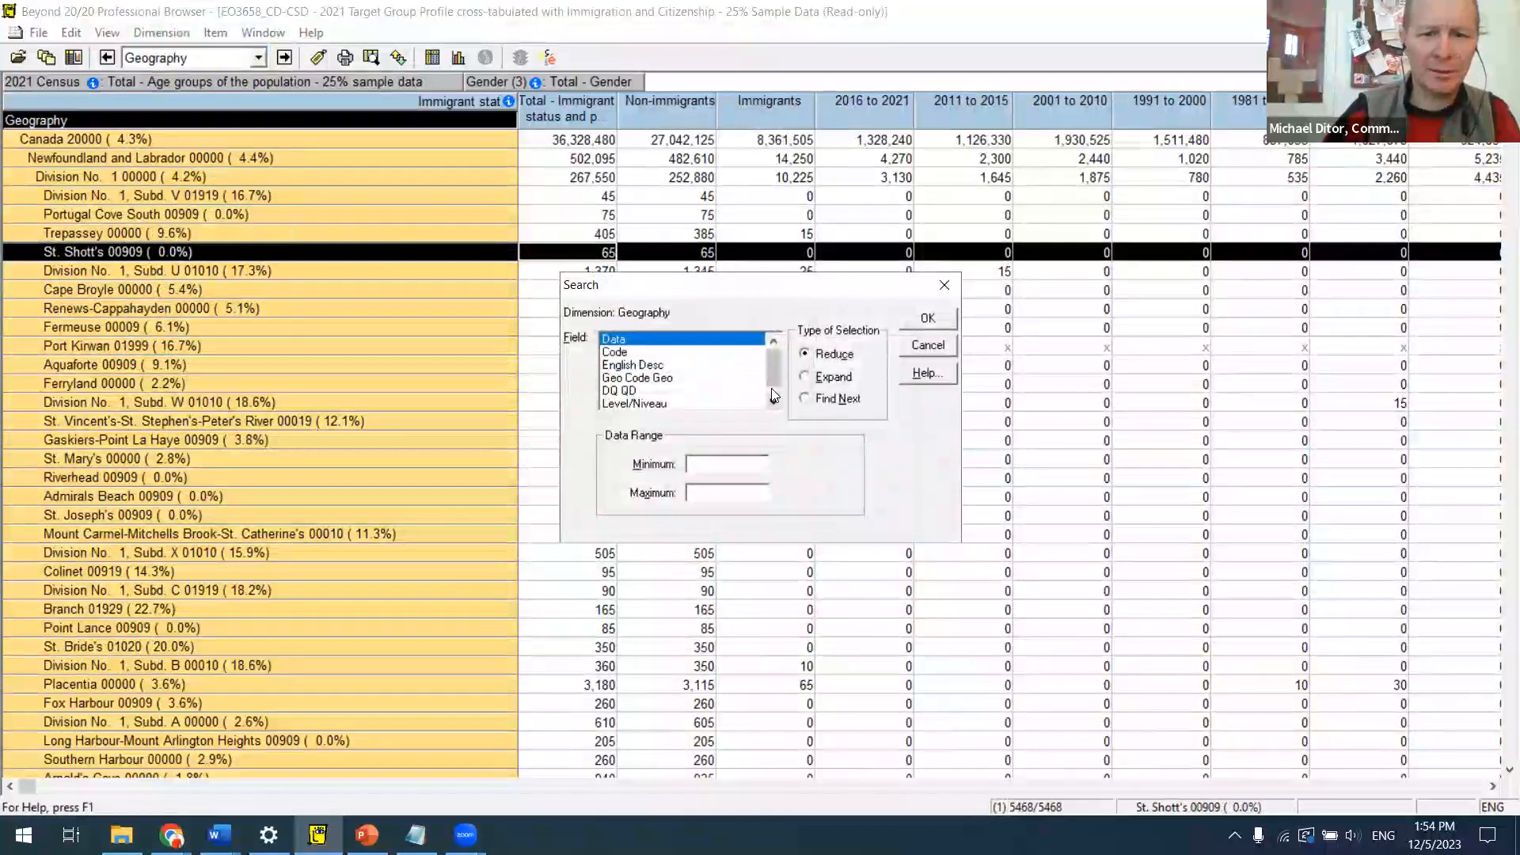
{"action": "scroll", "coordinate": [715, 404], "scroll_direction": "down", "scroll_amount": 1}
{"action": "left_click", "coordinate": [695, 403]}
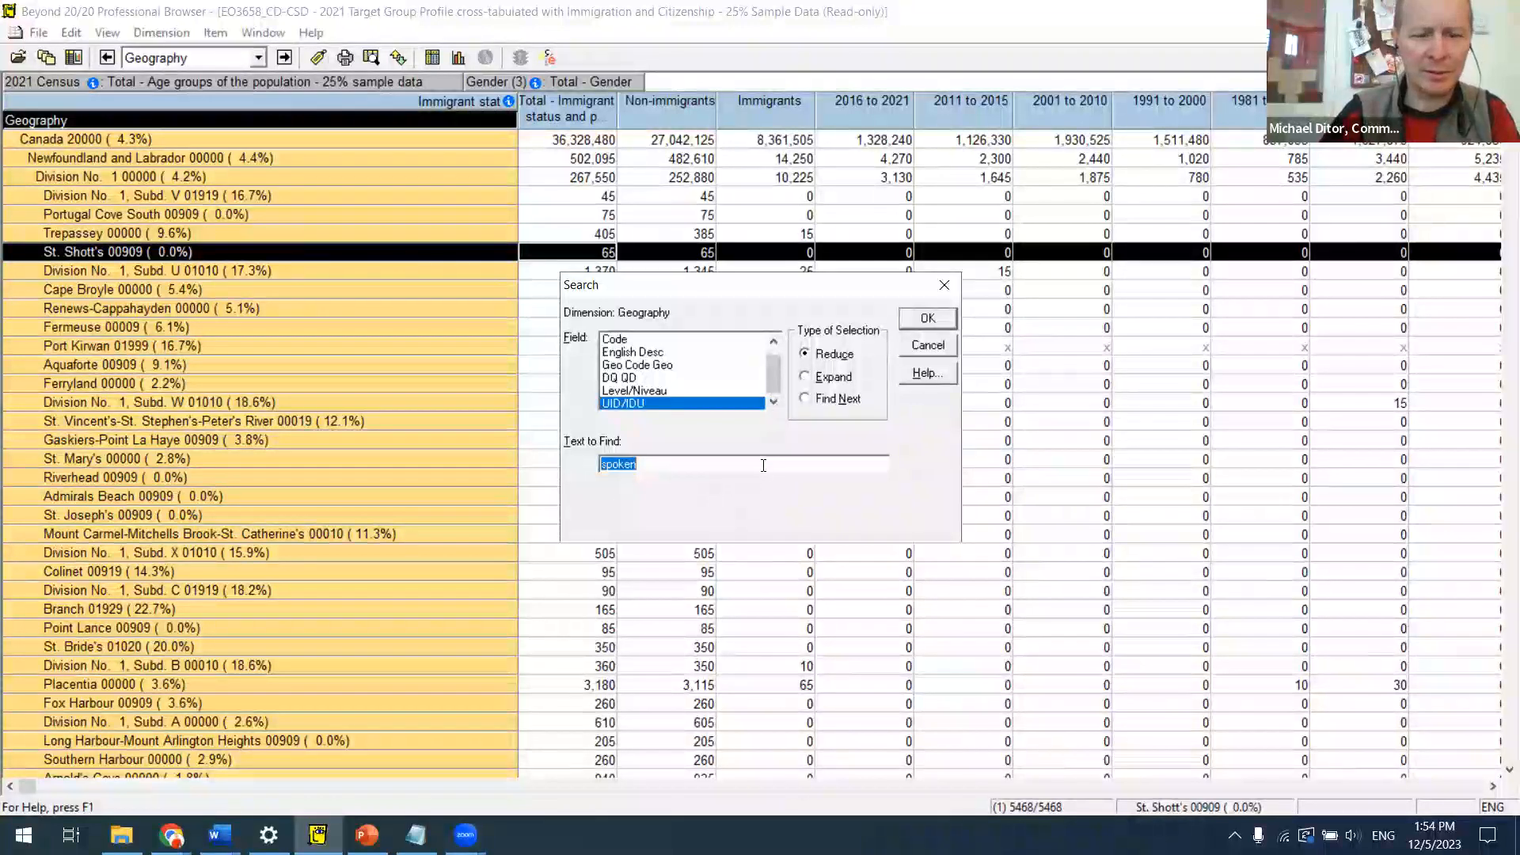
{"action": "type", "text": "24"}
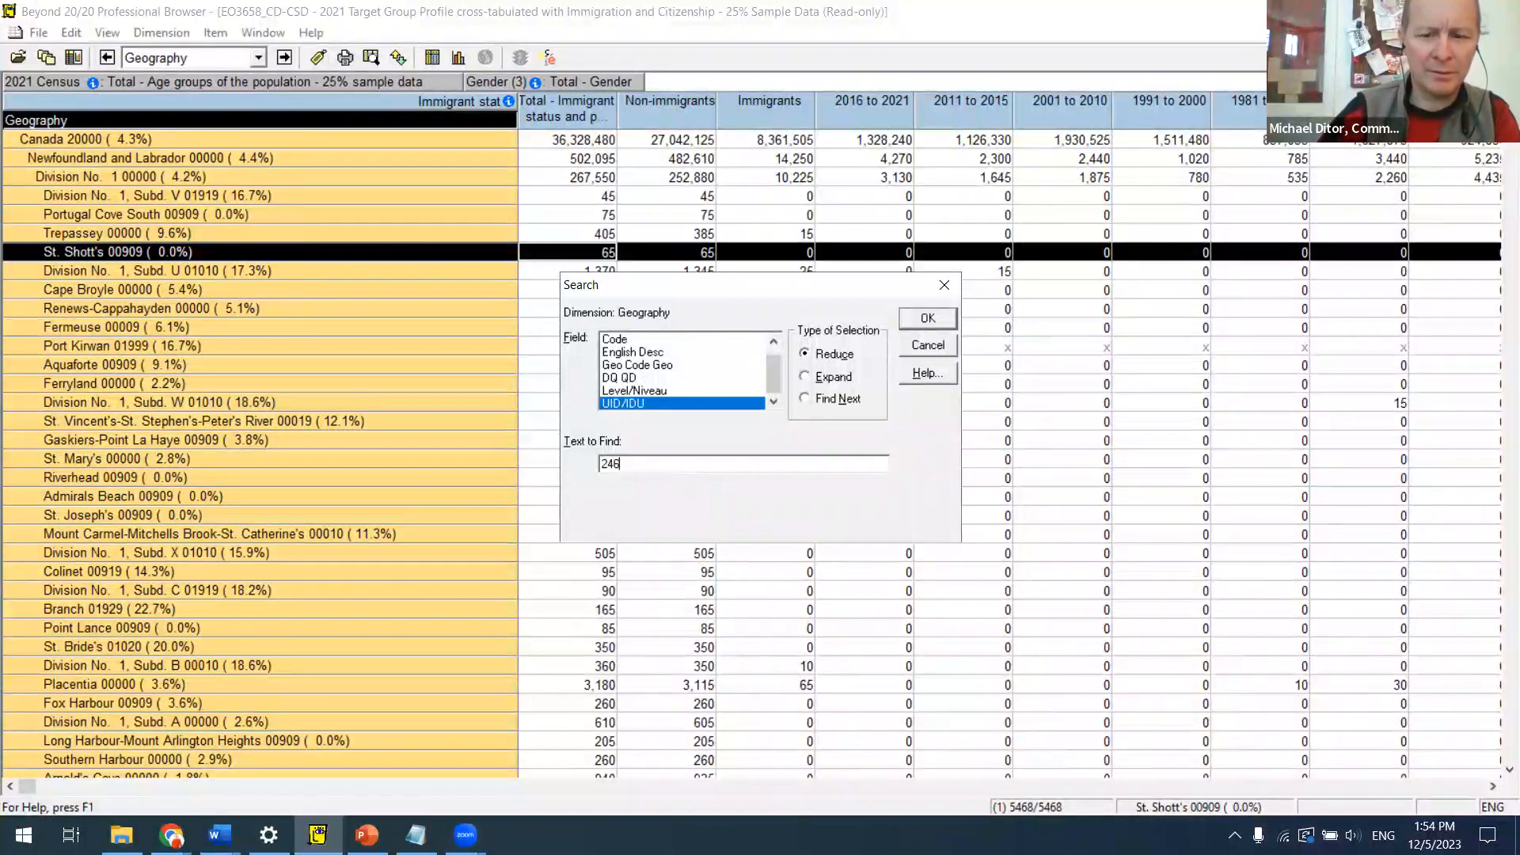
{"action": "type", "text": "6"}
{"action": "key", "text": "Return"}
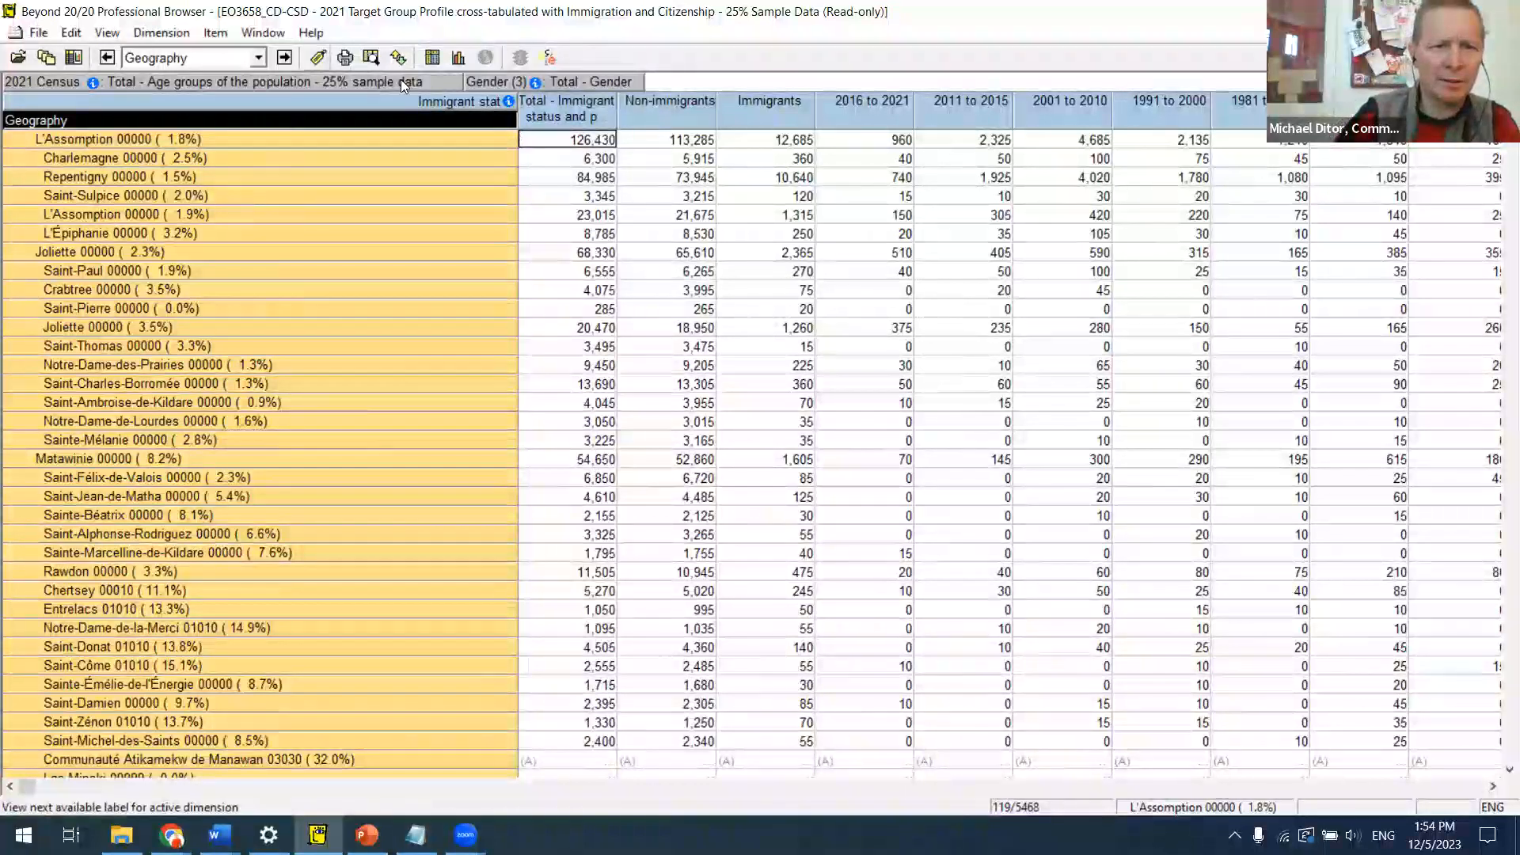
Step: Label the Geography rows with their UIDs and show all Geography items again
{"action": "left_click", "coordinate": [317, 57]}
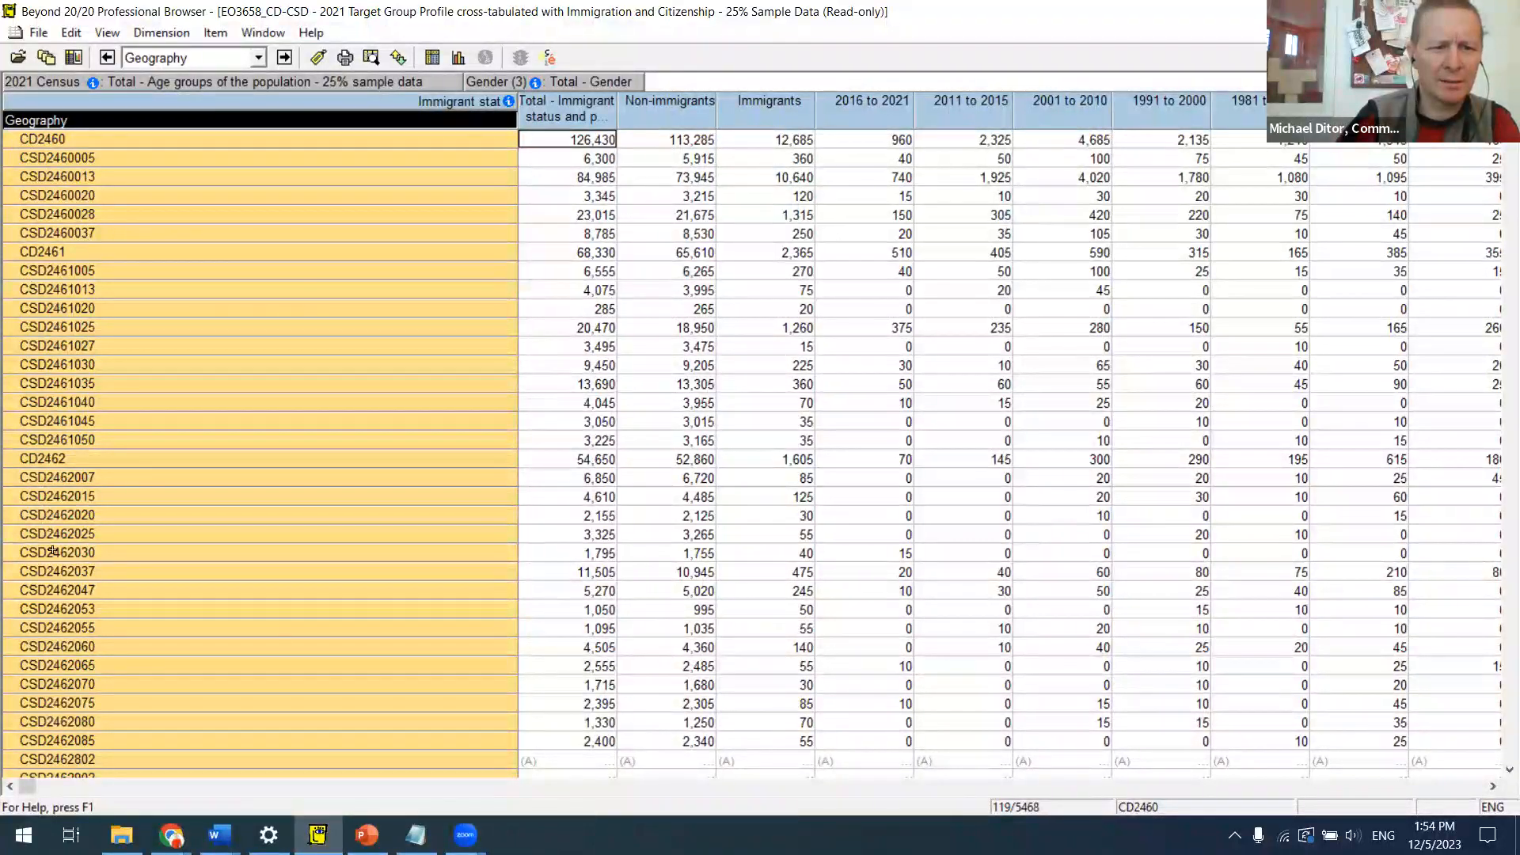
{"action": "key", "text": "alt+d"}
{"action": "key", "text": "a"}
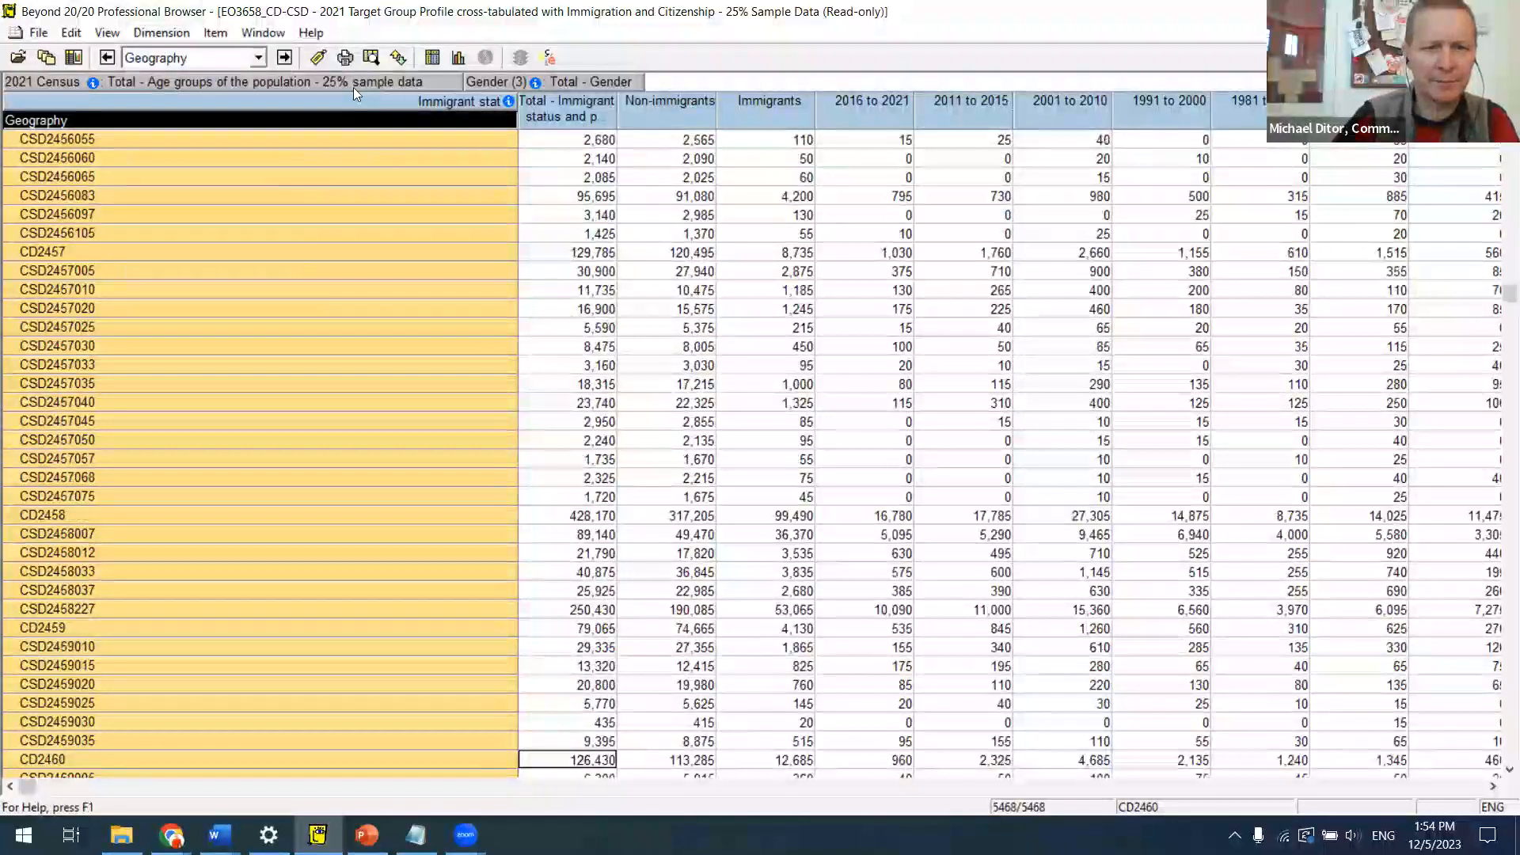
Step: Cycle the Geography labels through the level and numeric codes back to place names, and return to the first cell of the table
{"action": "left_click", "coordinate": [320, 57]}
{"action": "left_click", "coordinate": [319, 58]}
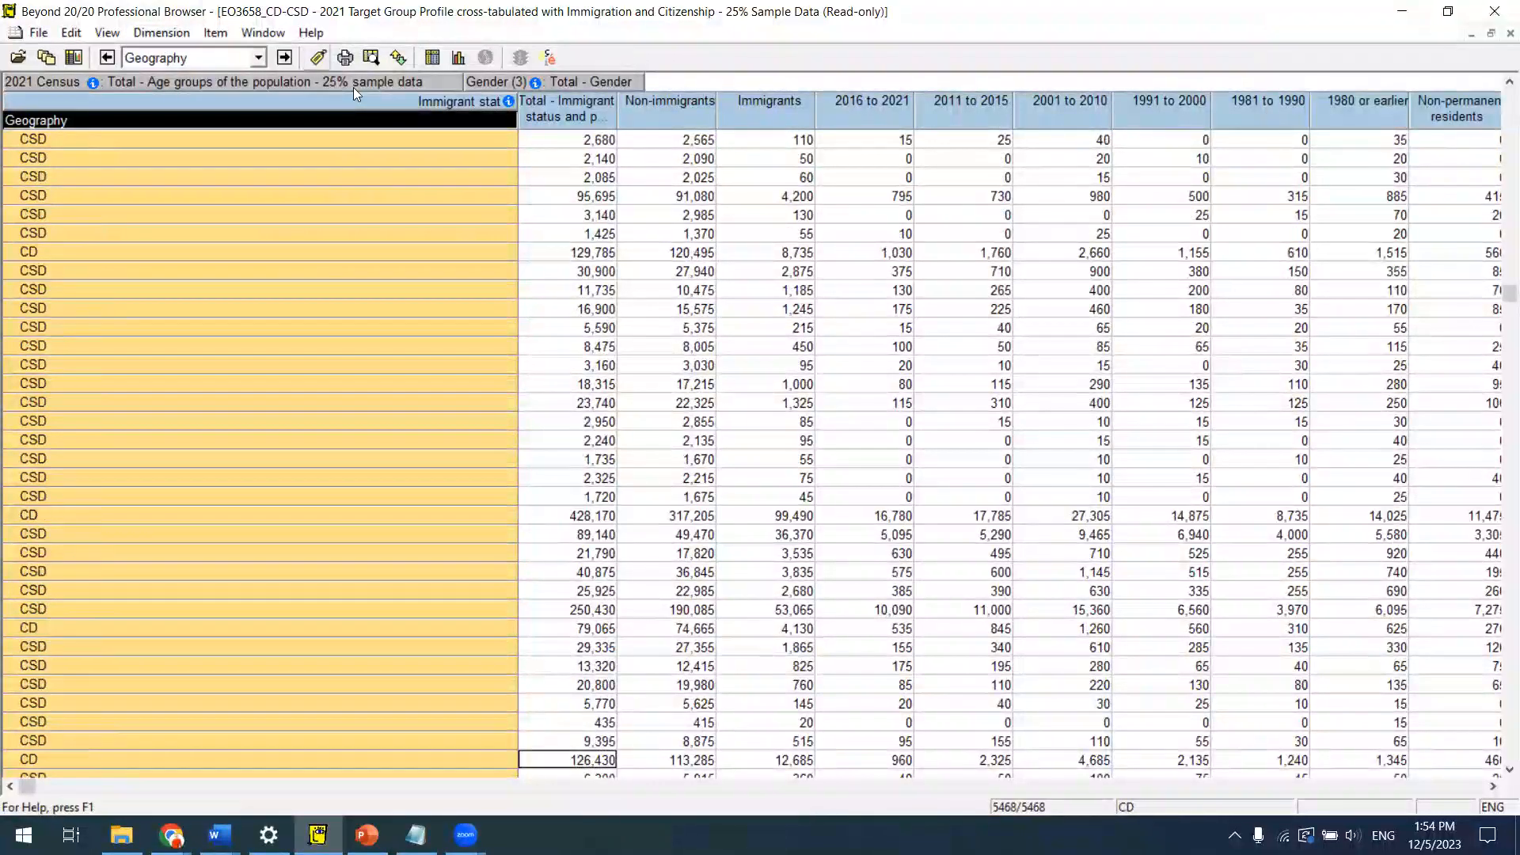
{"action": "left_click", "coordinate": [320, 57]}
{"action": "left_click", "coordinate": [319, 58]}
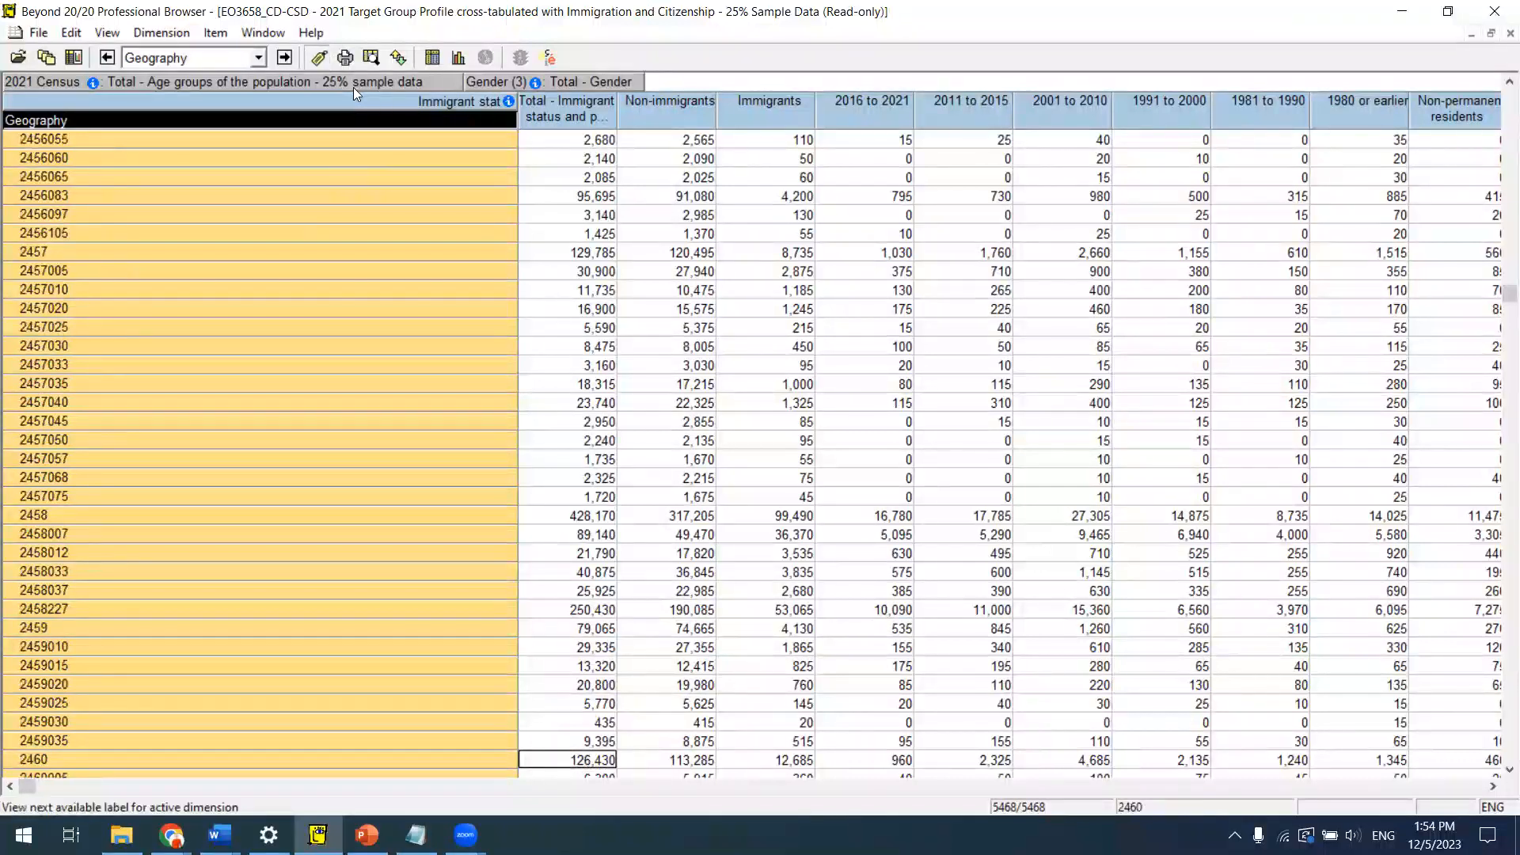
{"action": "left_click", "coordinate": [319, 58]}
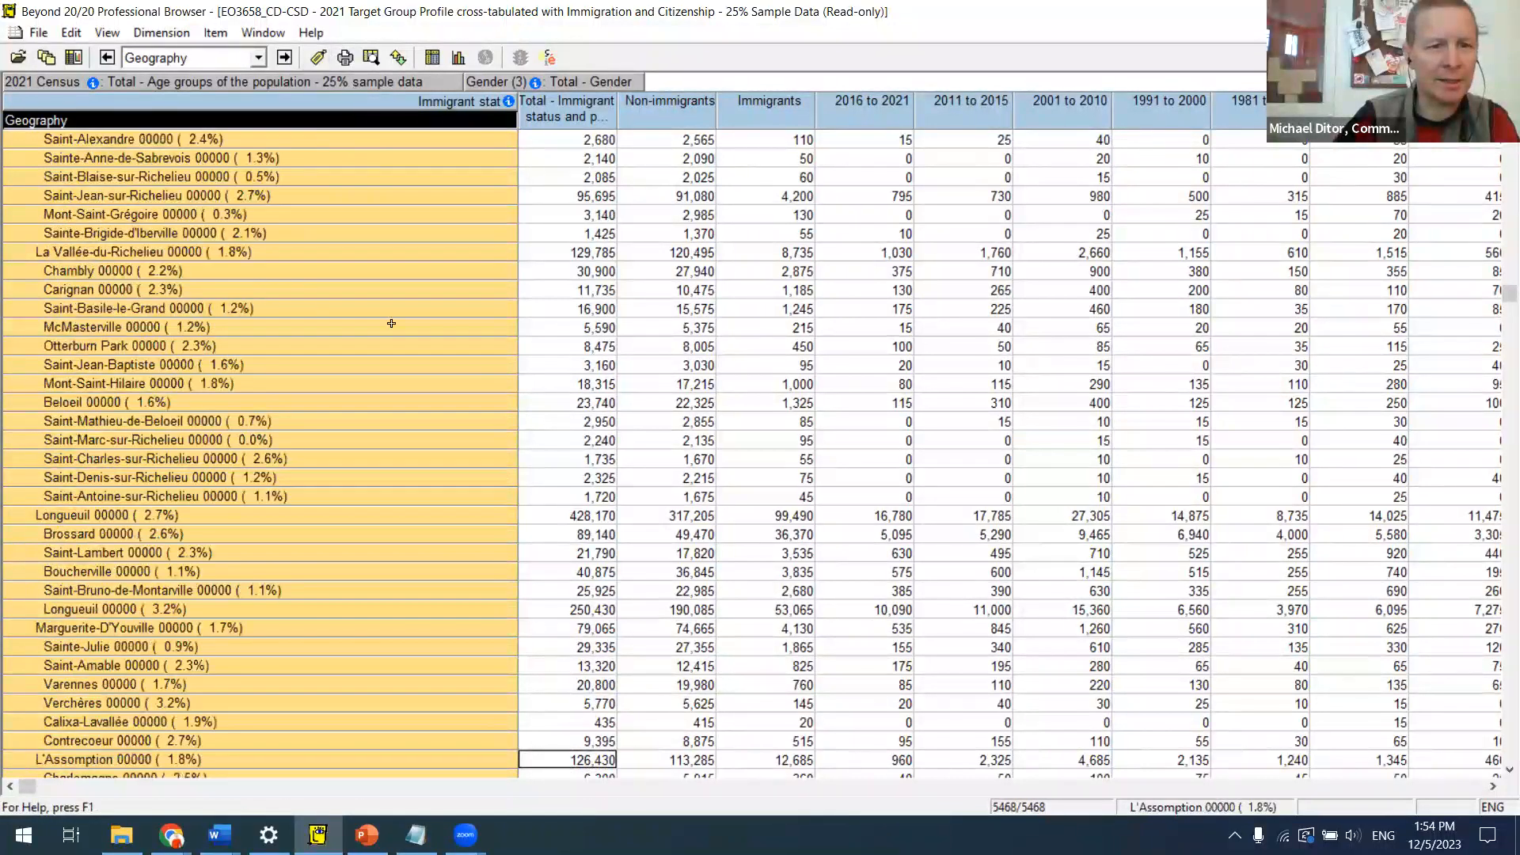
{"action": "left_click", "coordinate": [595, 346]}
{"action": "key", "text": "ctrl+Home"}
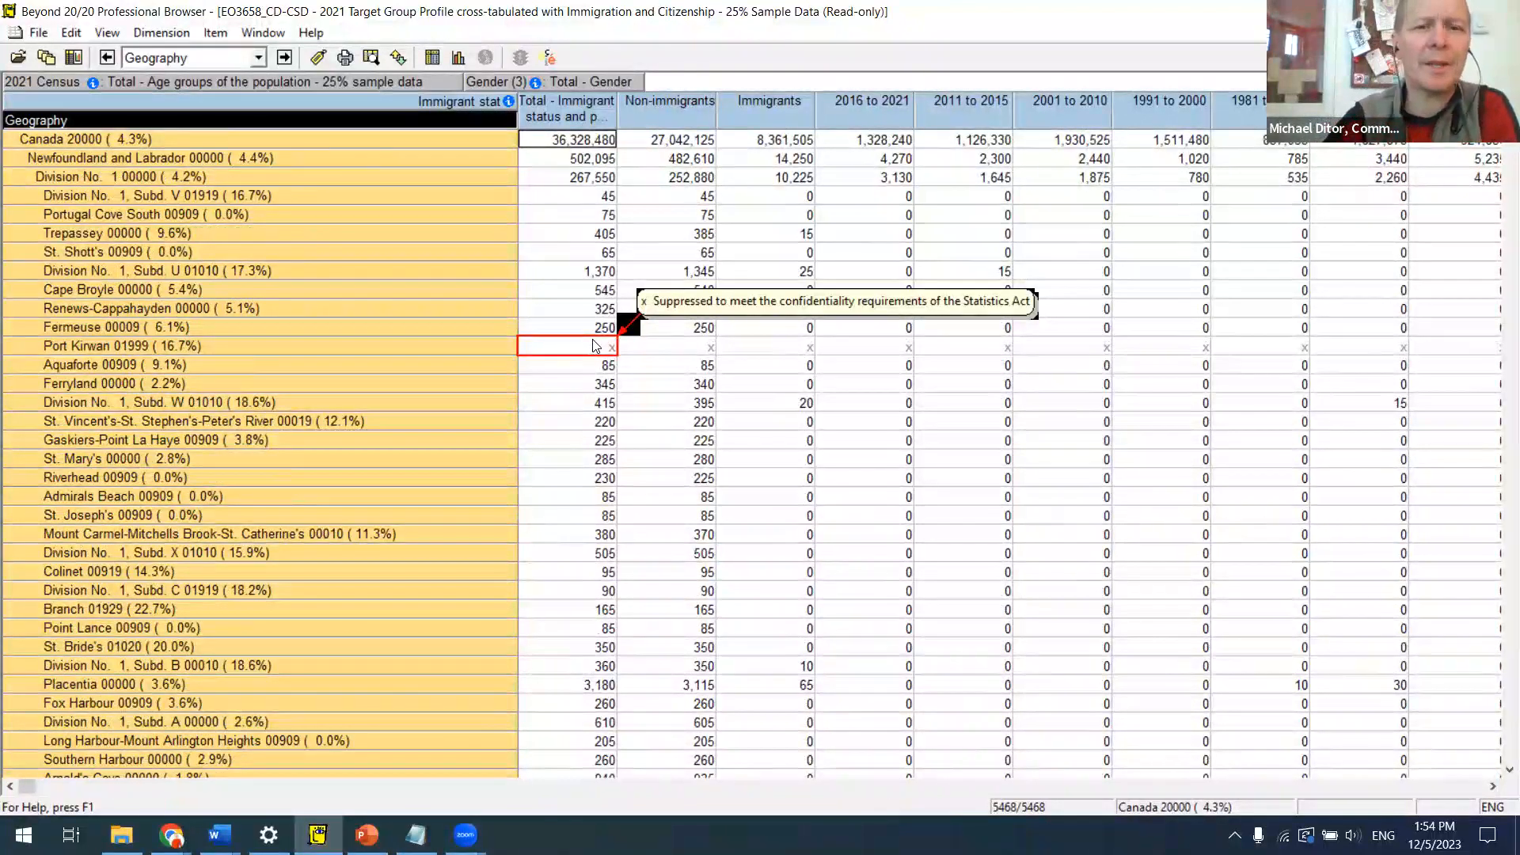
Step: Switch to File Explorer and open the Part 4 table of EO3725 - NEET - CMACACT from sc_cen-rec_2021_neet_ct.zip
{"action": "key", "text": "alt+Tab"}
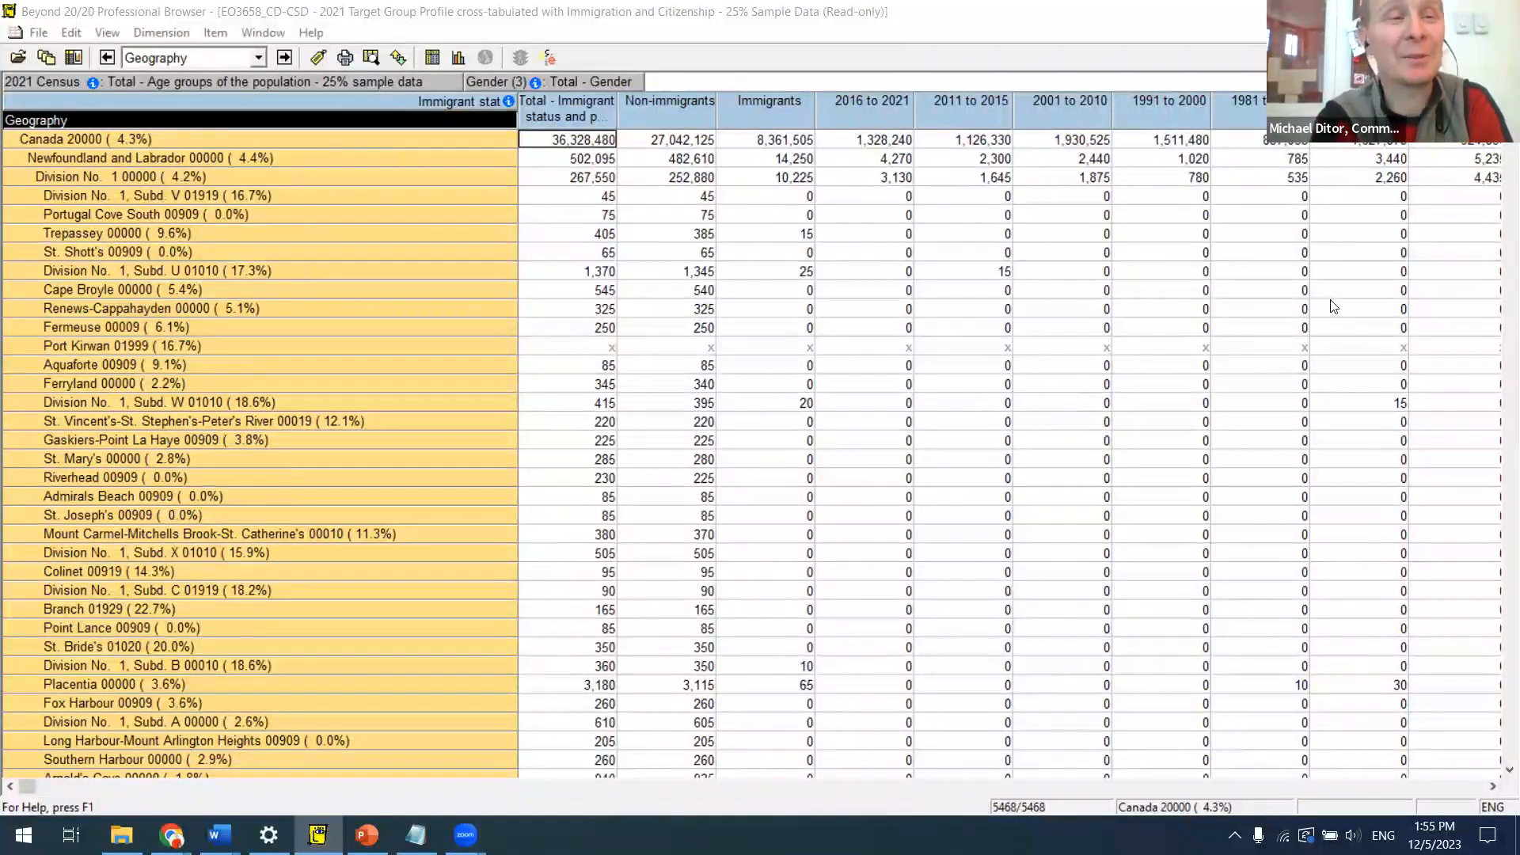
{"action": "key", "text": "alt+Tab"}
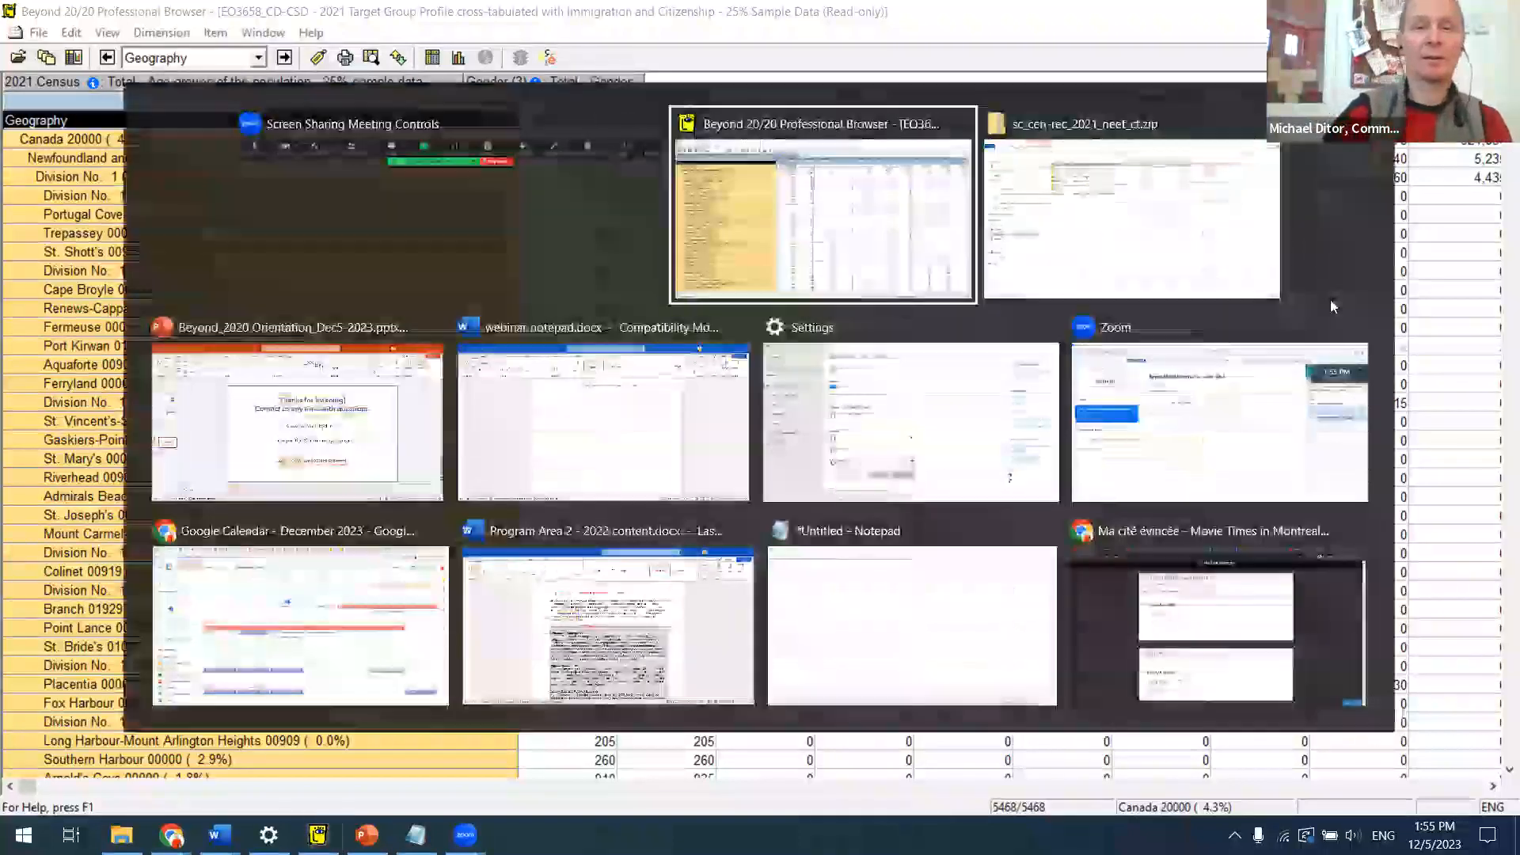
{"action": "key", "text": "alt+Tab"}
{"action": "key", "text": "Down"}
{"action": "key", "text": "Down"}
{"action": "key", "text": "Down"}
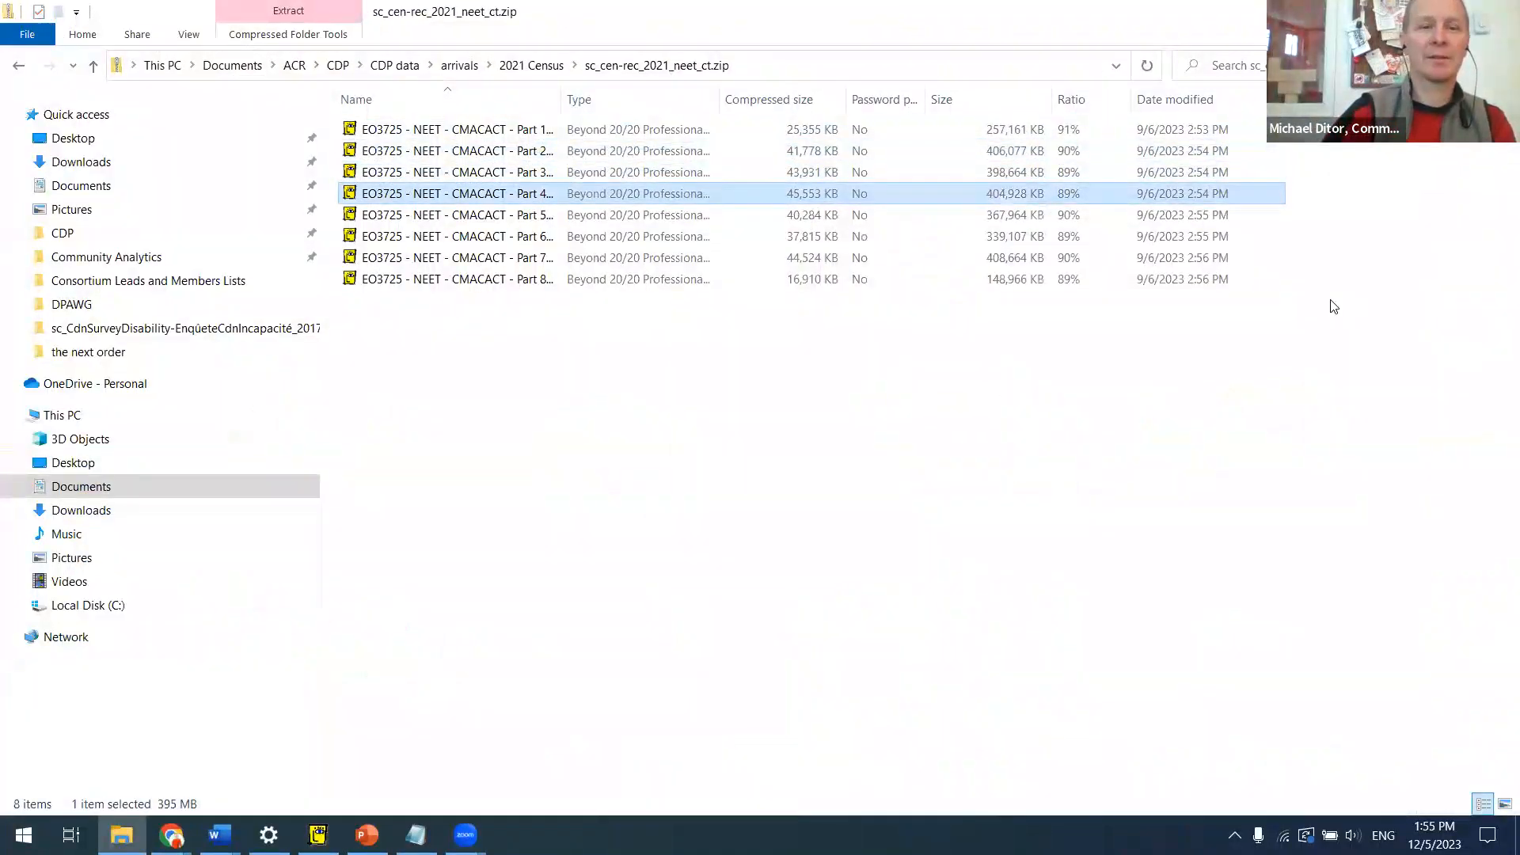
{"action": "key", "text": "alt+Tab"}
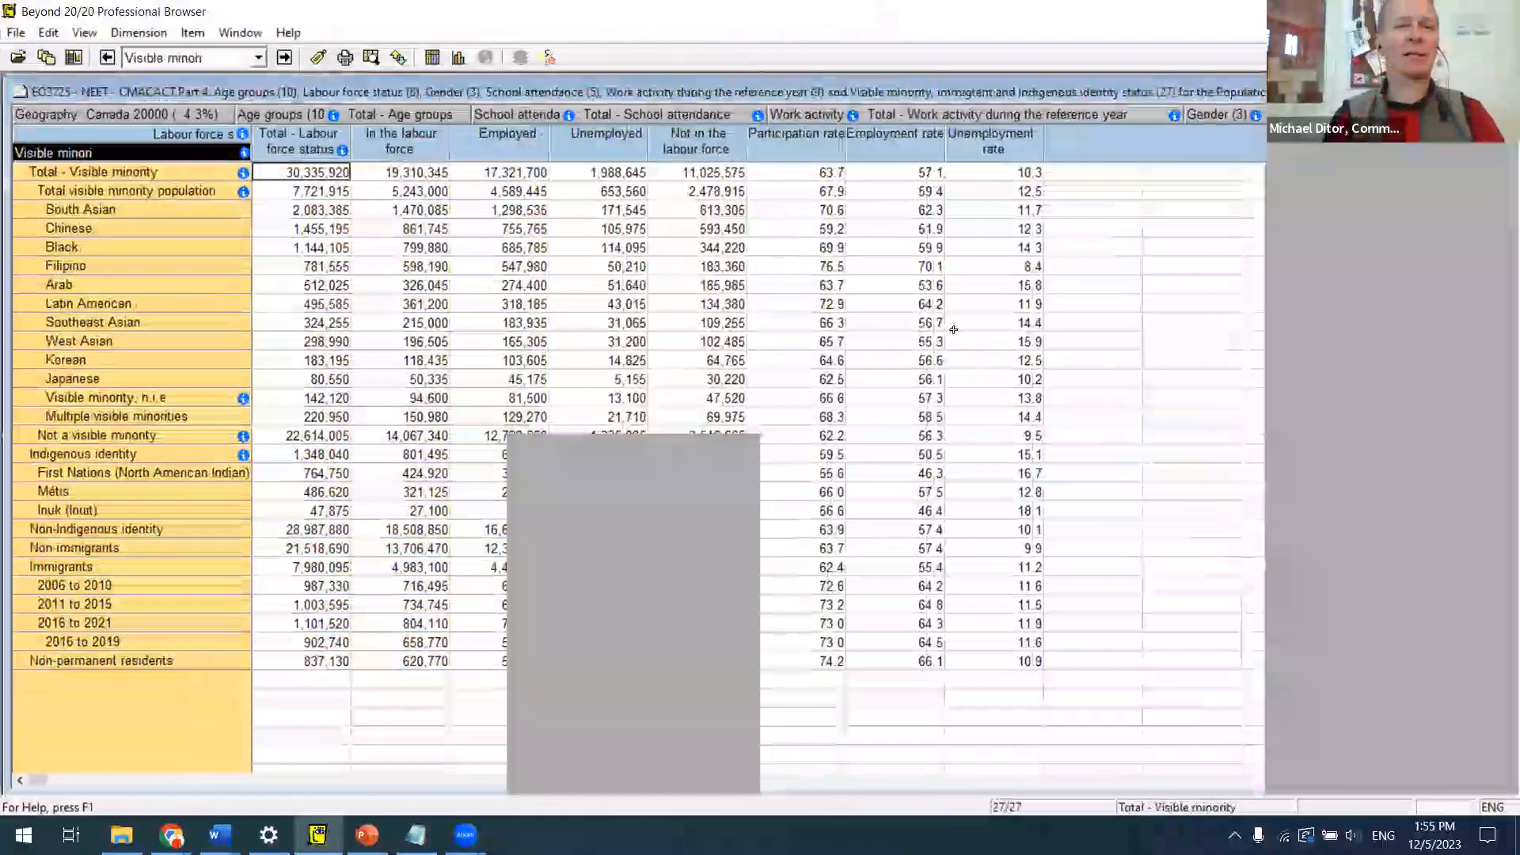
Step: Maximize the Part 4 table and swap Geography in as the row dimension in place of Visible minority
{"action": "key", "text": "alt+space"}
{"action": "key", "text": "Right"}
{"action": "key", "text": "x"}
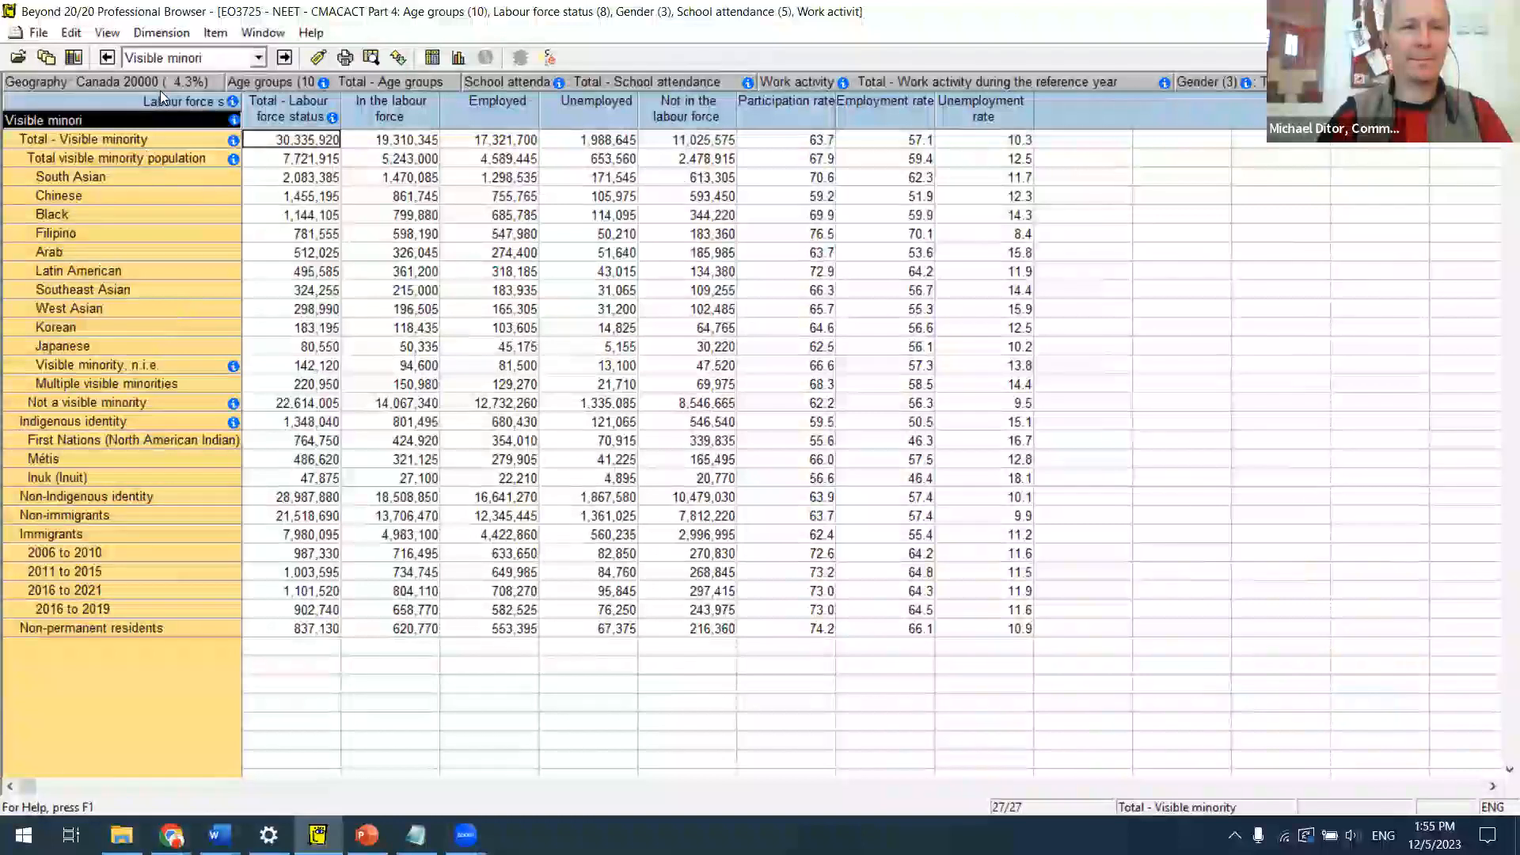
{"action": "left_click_drag", "start_coordinate": [152, 73], "coordinate": [119, 121]}
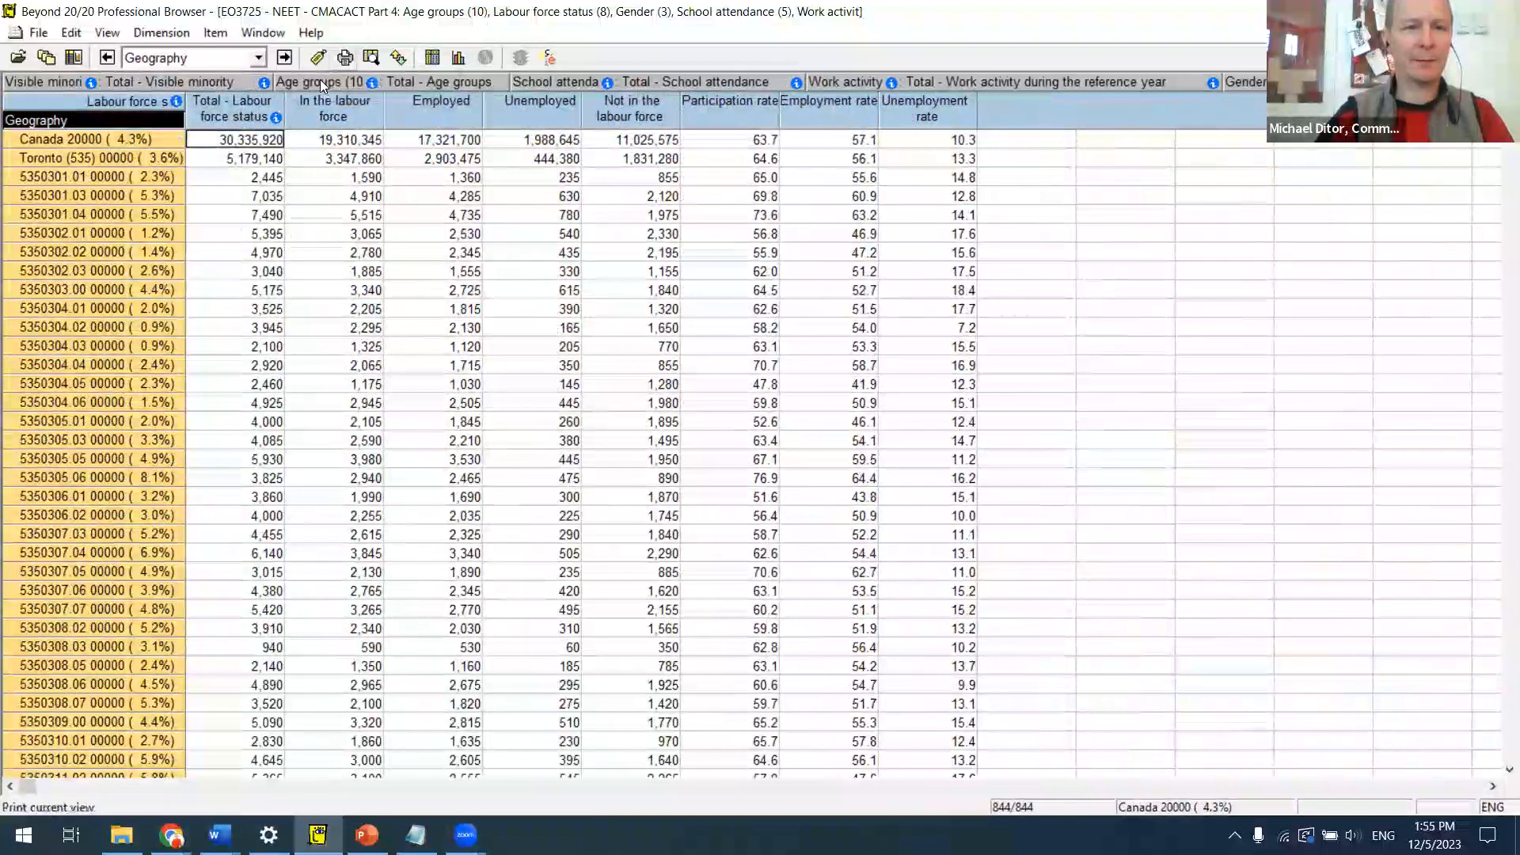
Step: Try to reduce the Geography rows with a search in the UID/IDU field, and show all Geography items again
{"action": "left_click", "coordinate": [372, 58]}
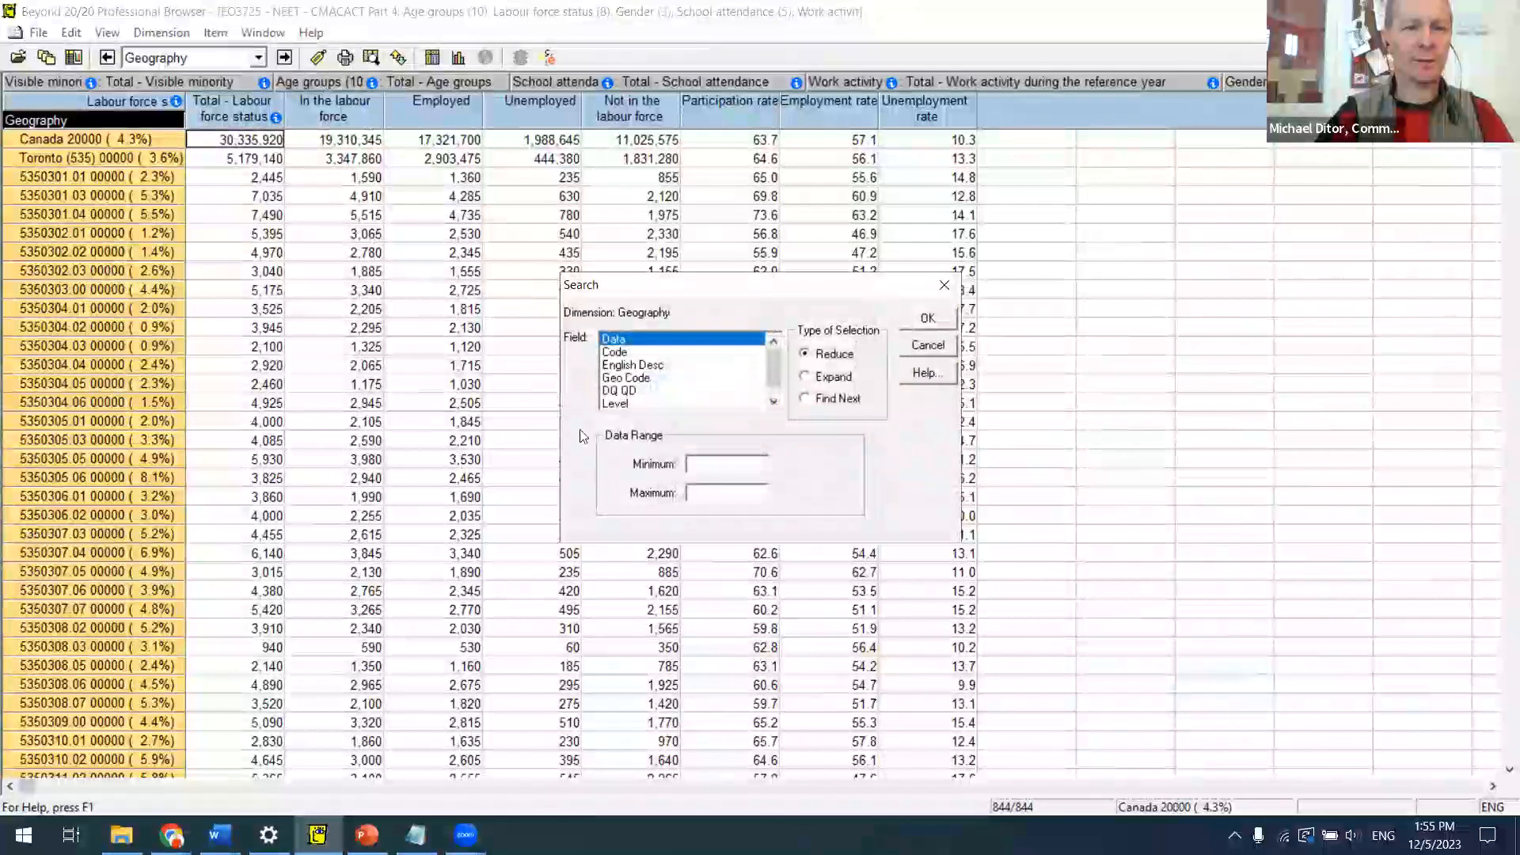
{"action": "scroll", "coordinate": [779, 386], "scroll_direction": "down", "scroll_amount": 1}
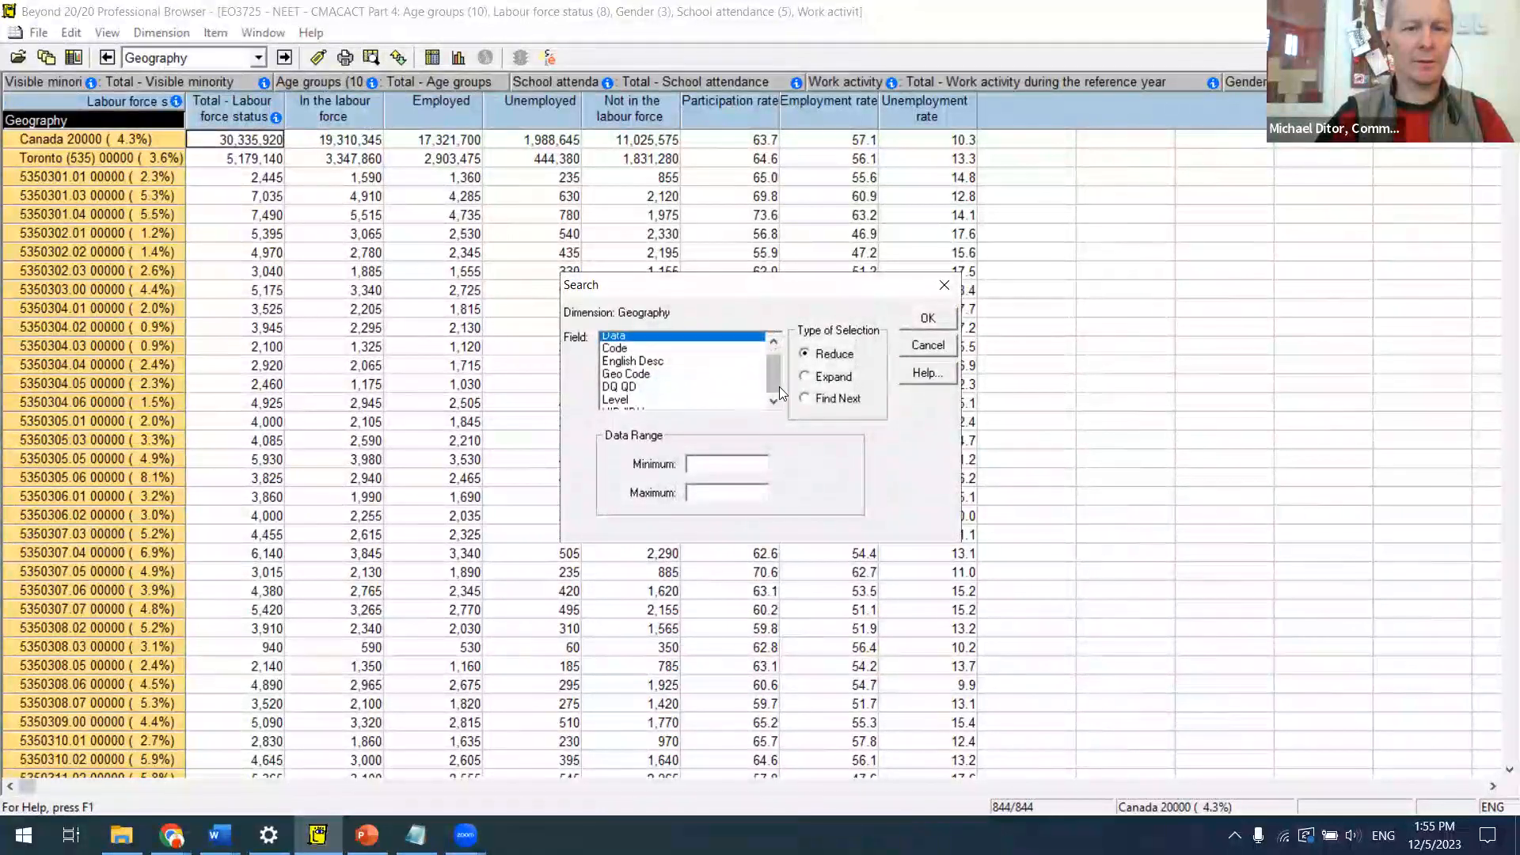
{"action": "left_click", "coordinate": [658, 403]}
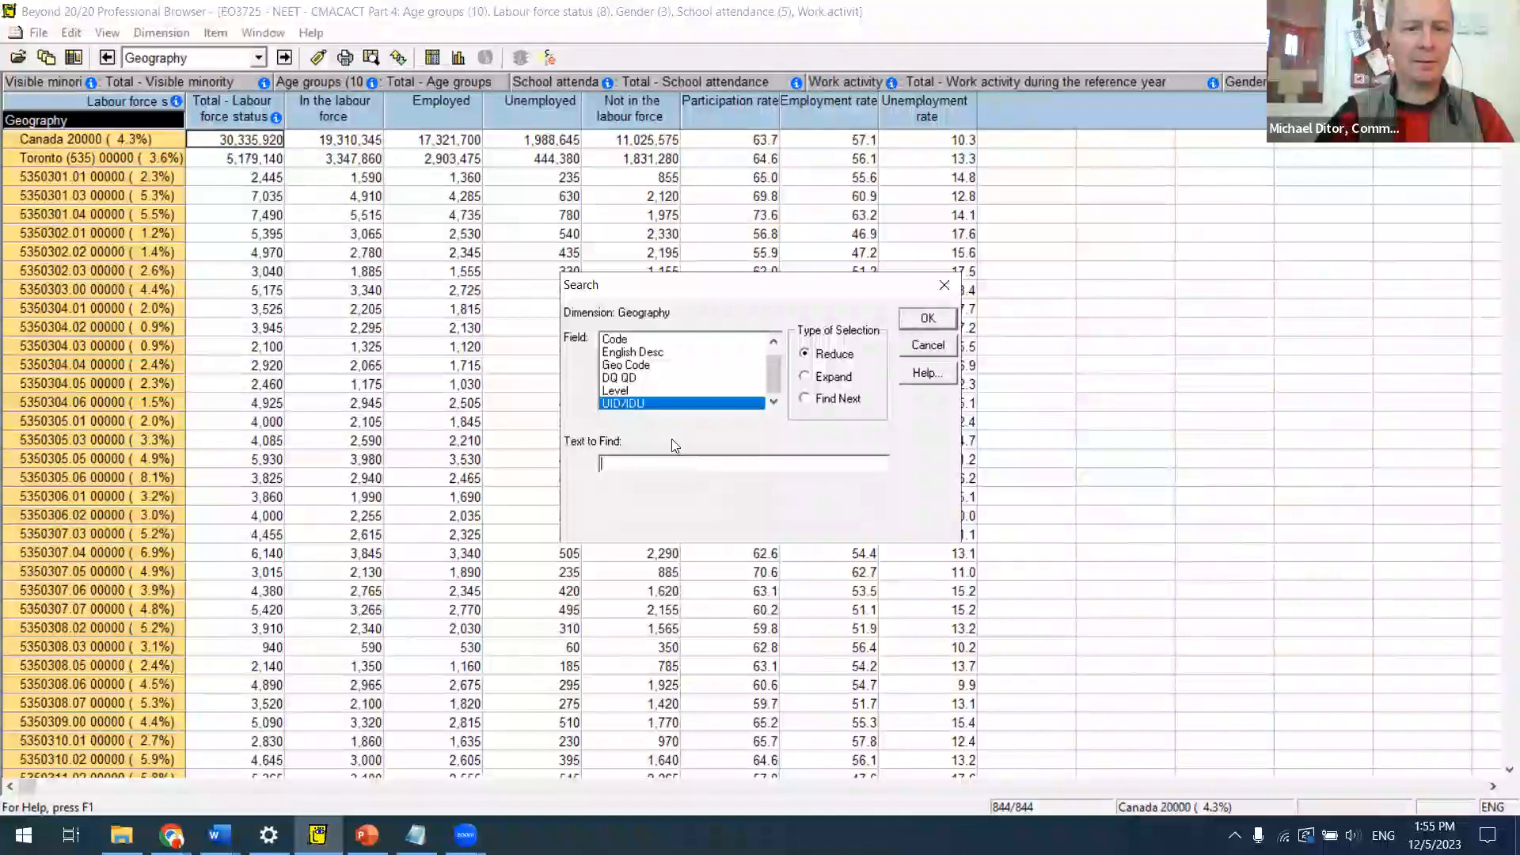
{"action": "left_click", "coordinate": [681, 467]}
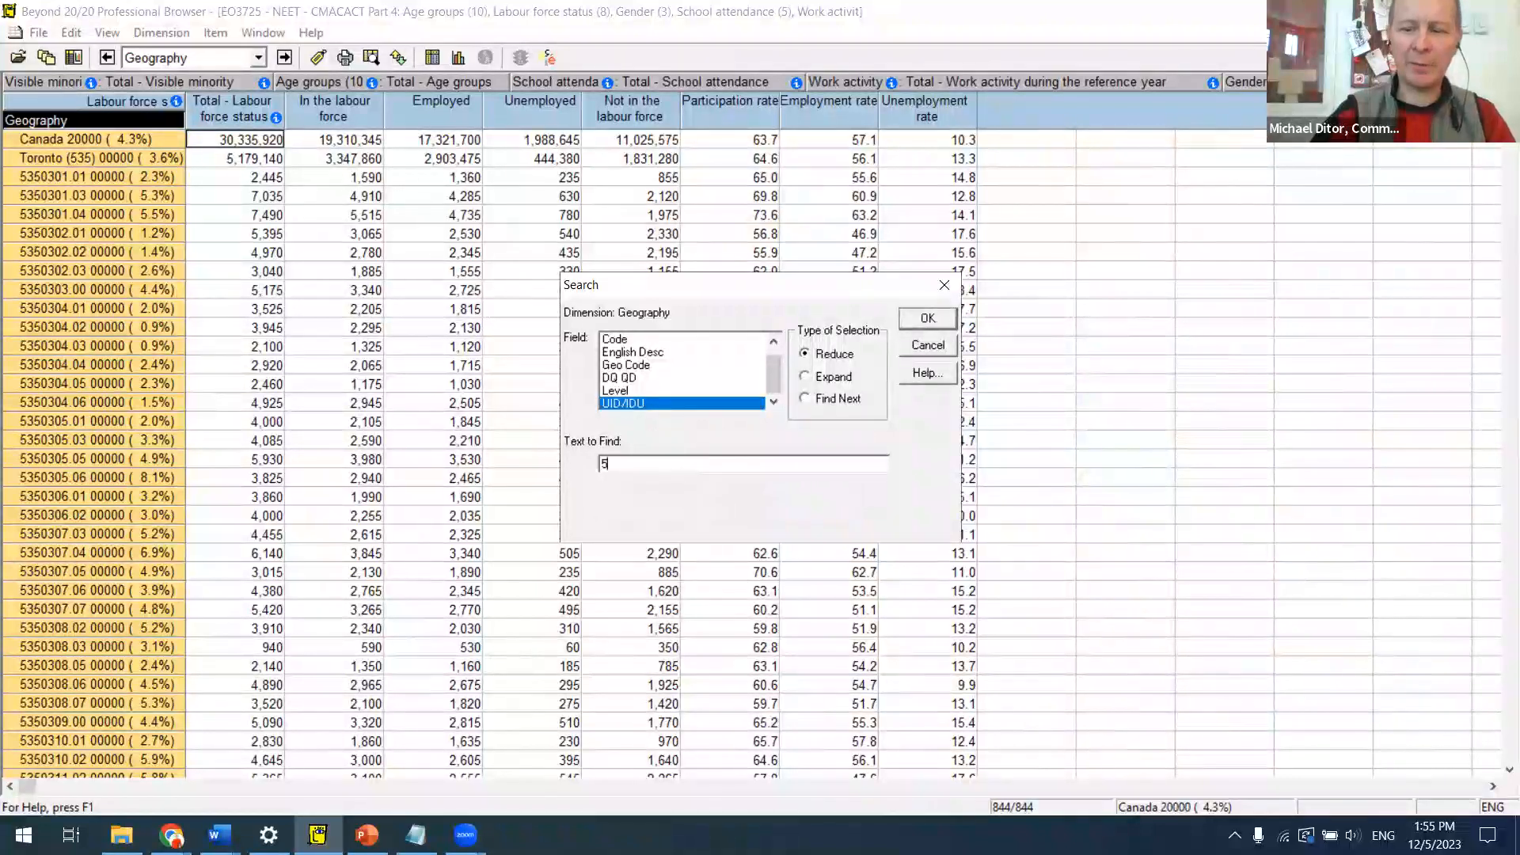
{"action": "key", "text": "Return"}
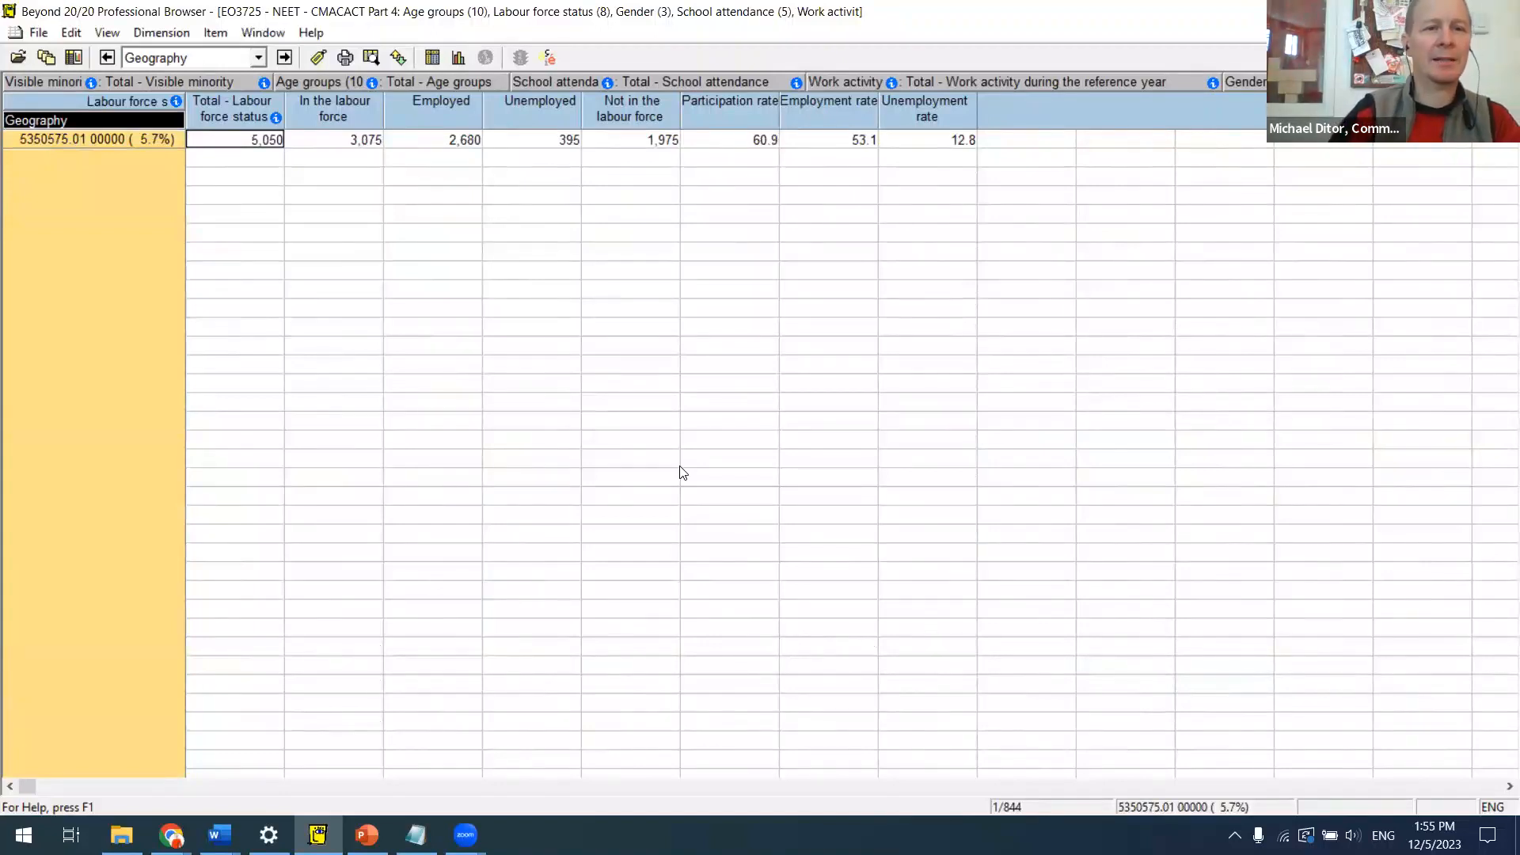
{"action": "key", "text": "alt+d"}
{"action": "key", "text": "a"}
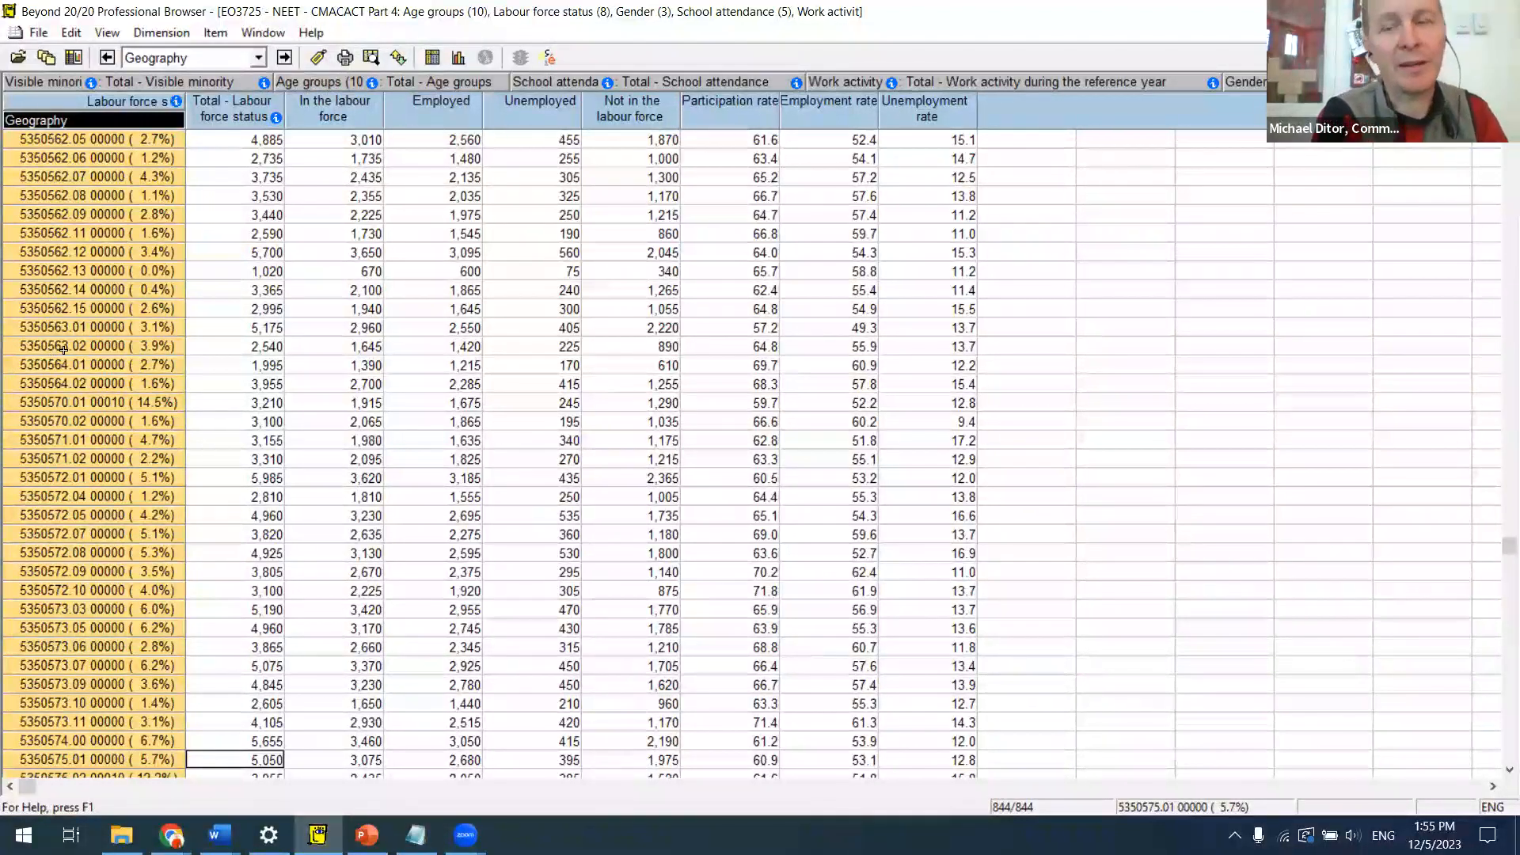
Step: Return to the first cell of the Part 4 table, at the Canada row
{"action": "key", "text": "alt+d"}
{"action": "key", "text": "Escape"}
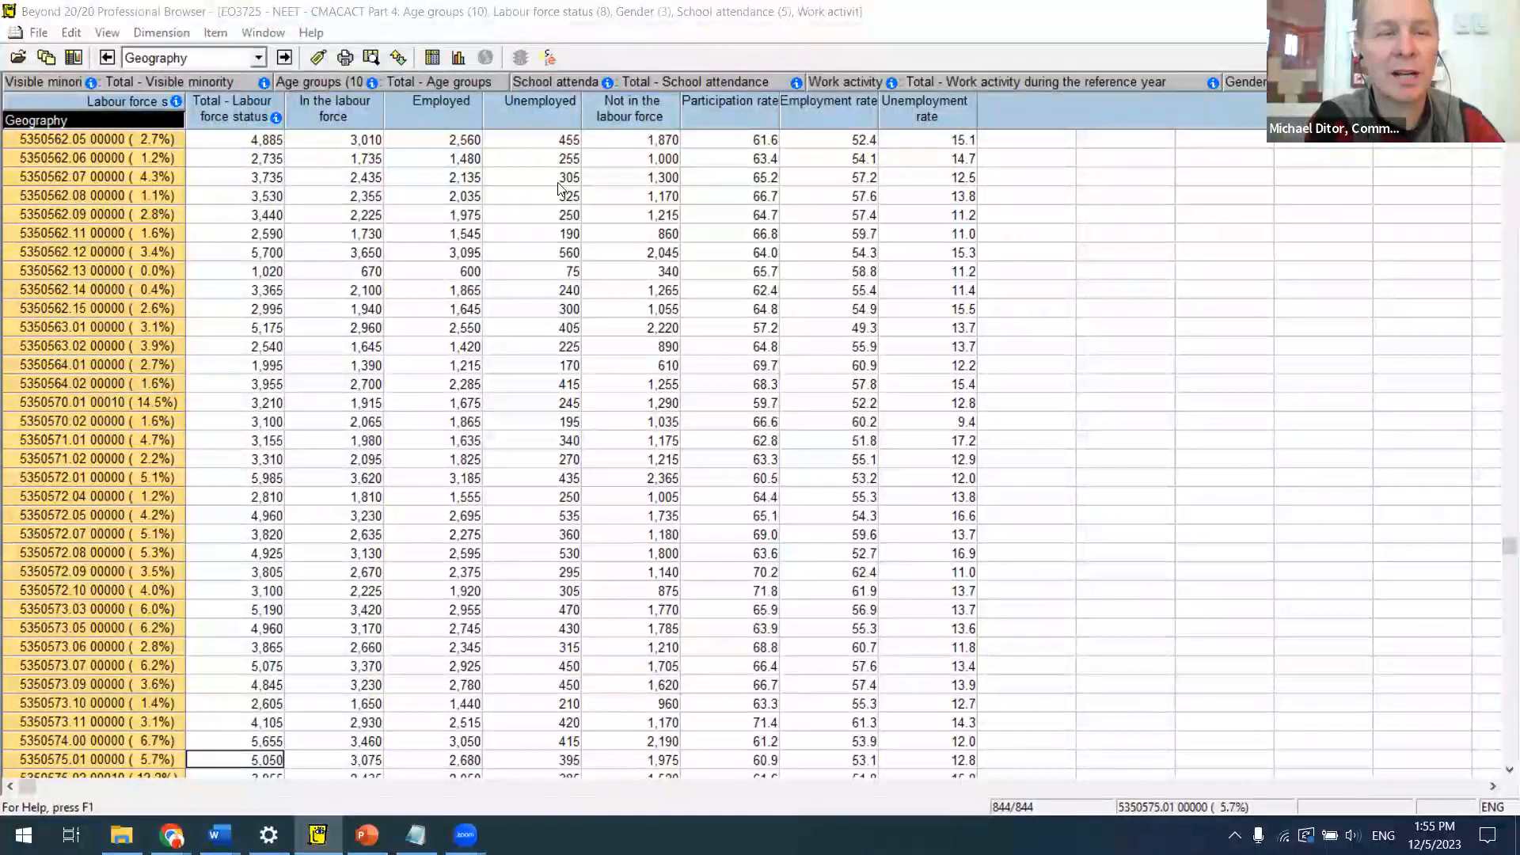
{"action": "left_click", "coordinate": [911, 8]}
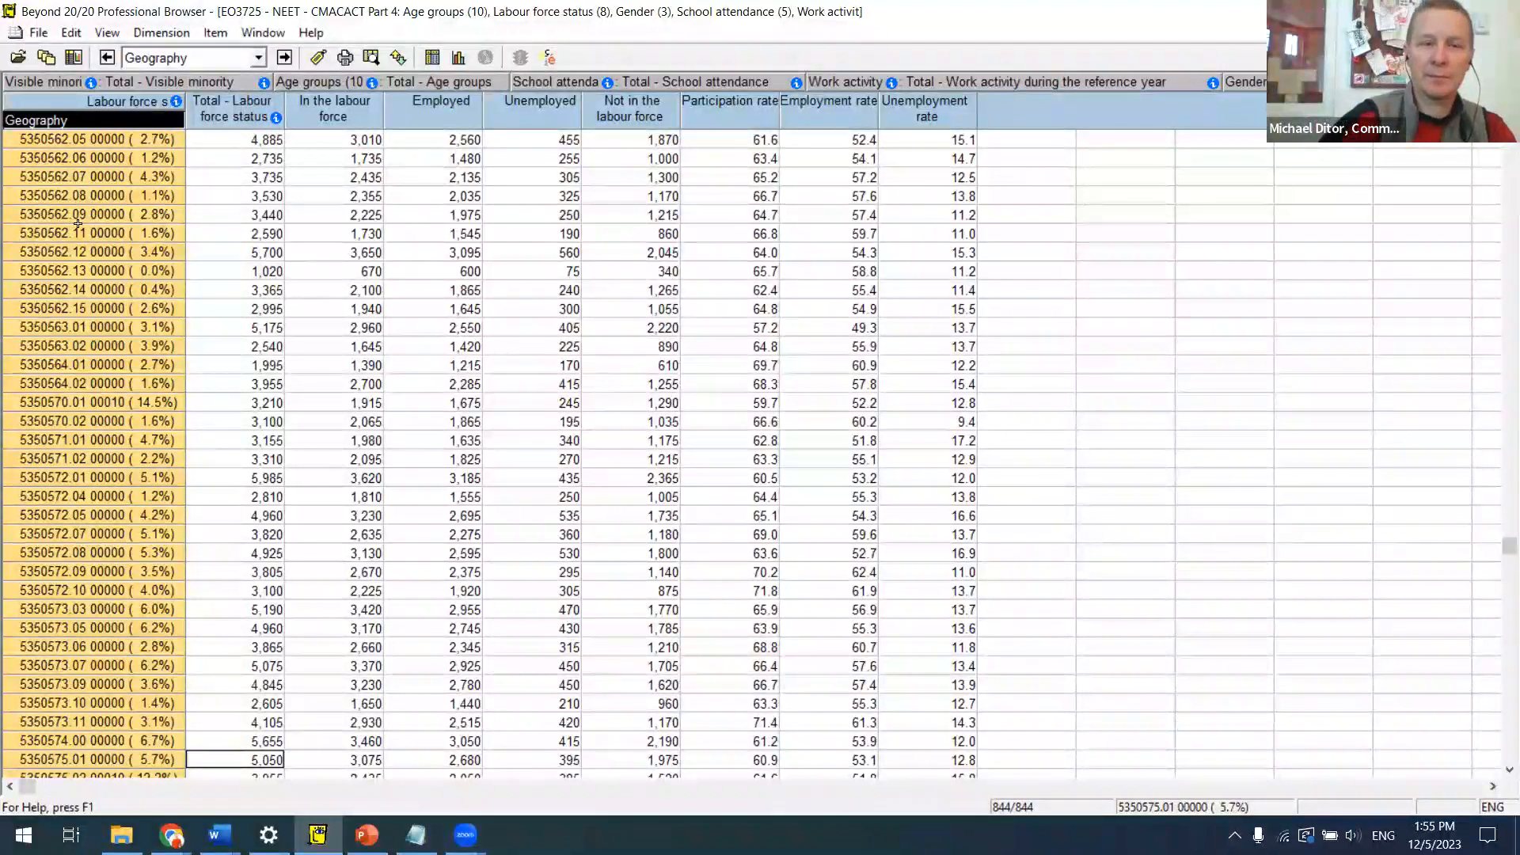
{"action": "key", "text": "ctrl+Home"}
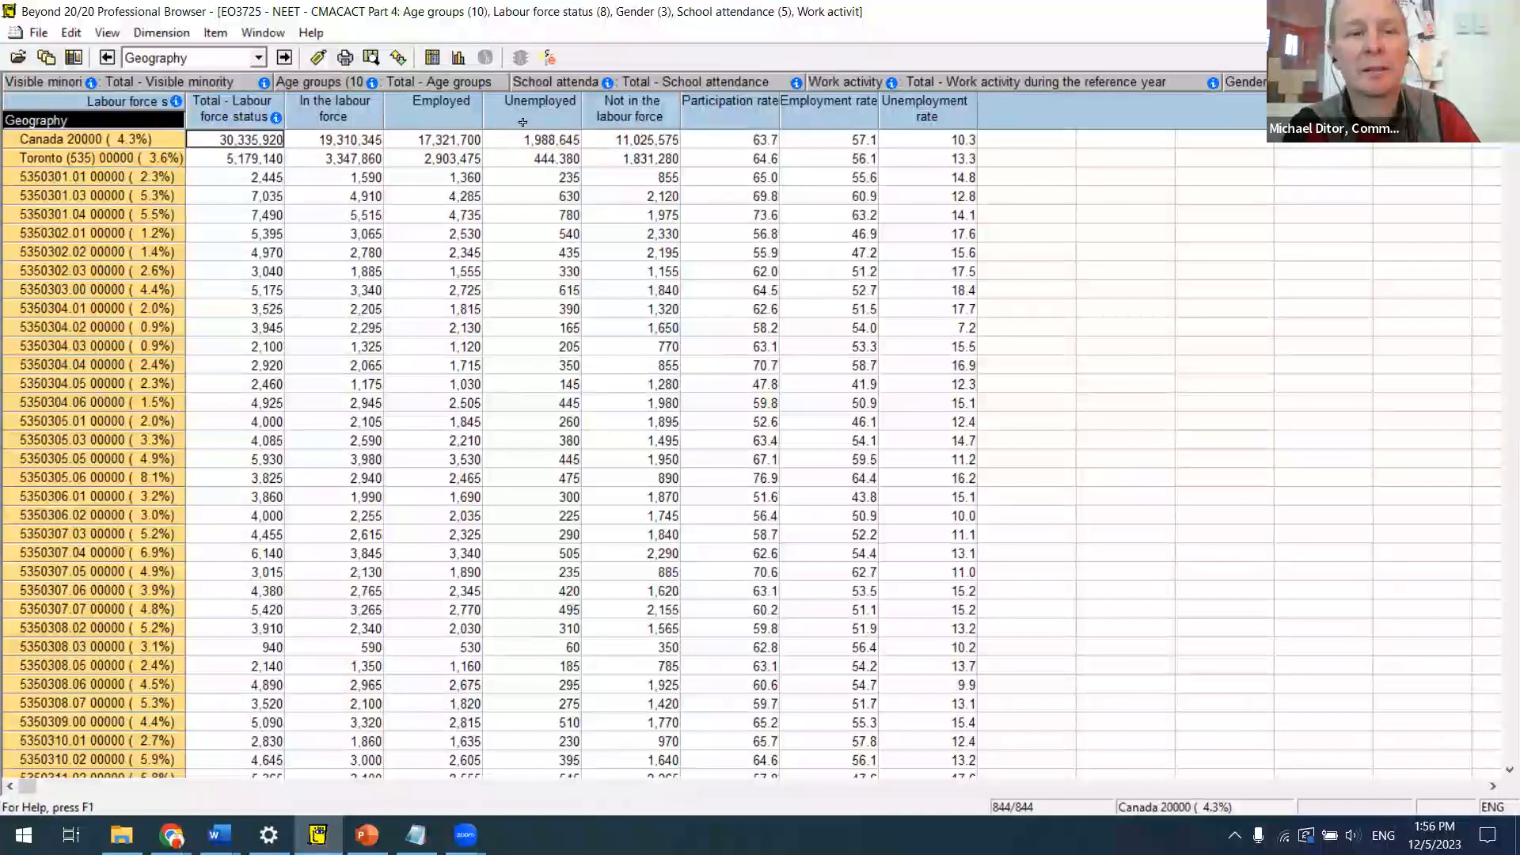
Step: Open the Part 4 table's summary, review its notes on provinces and Private Households coverage, and return to the table view
{"action": "left_click", "coordinate": [38, 34]}
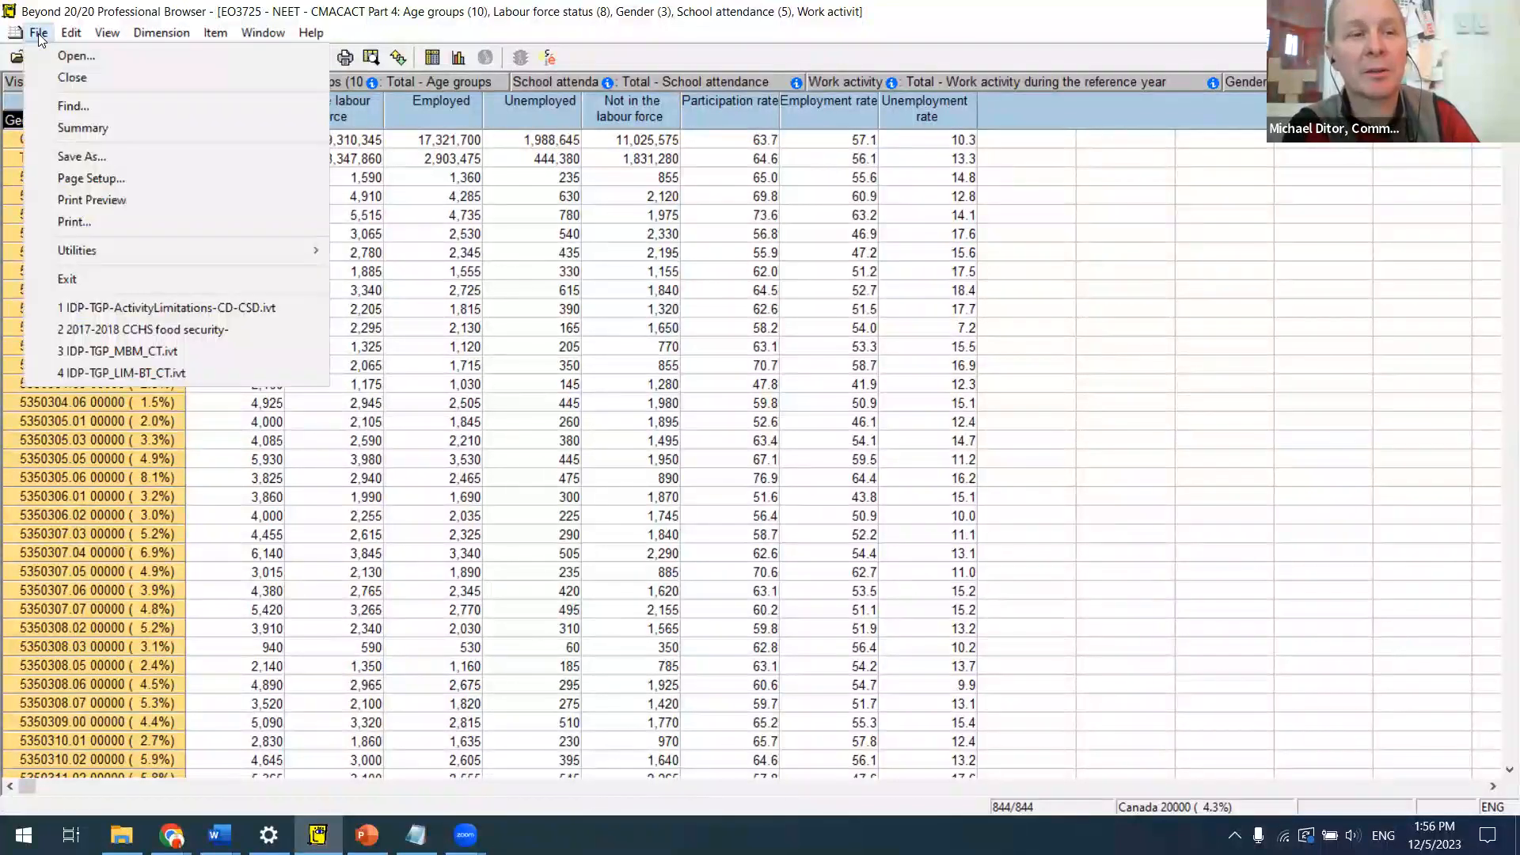
{"action": "left_click", "coordinate": [82, 129]}
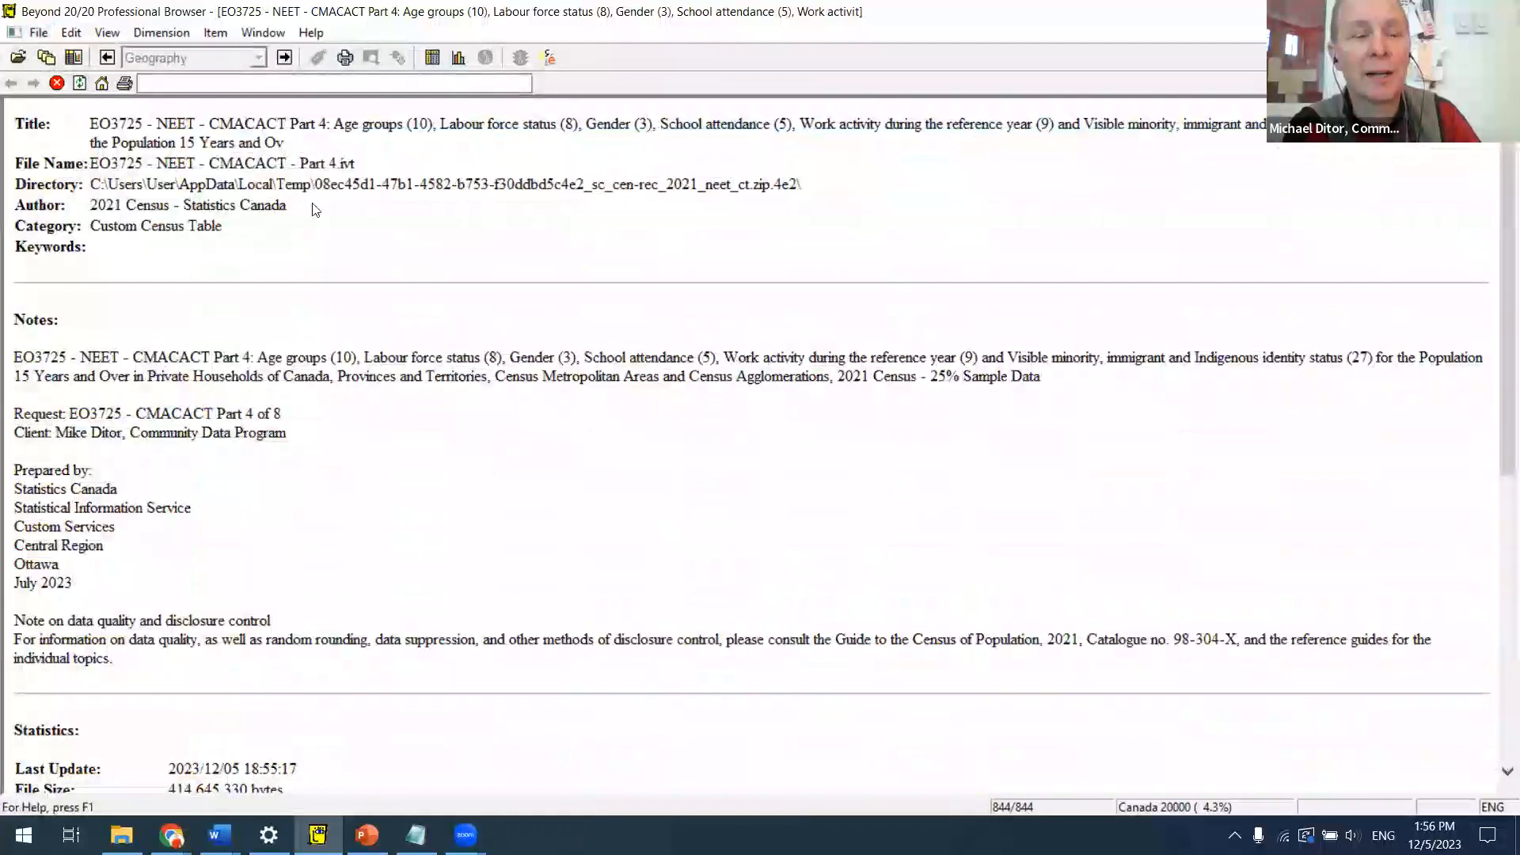
{"action": "left_click", "coordinate": [38, 32]}
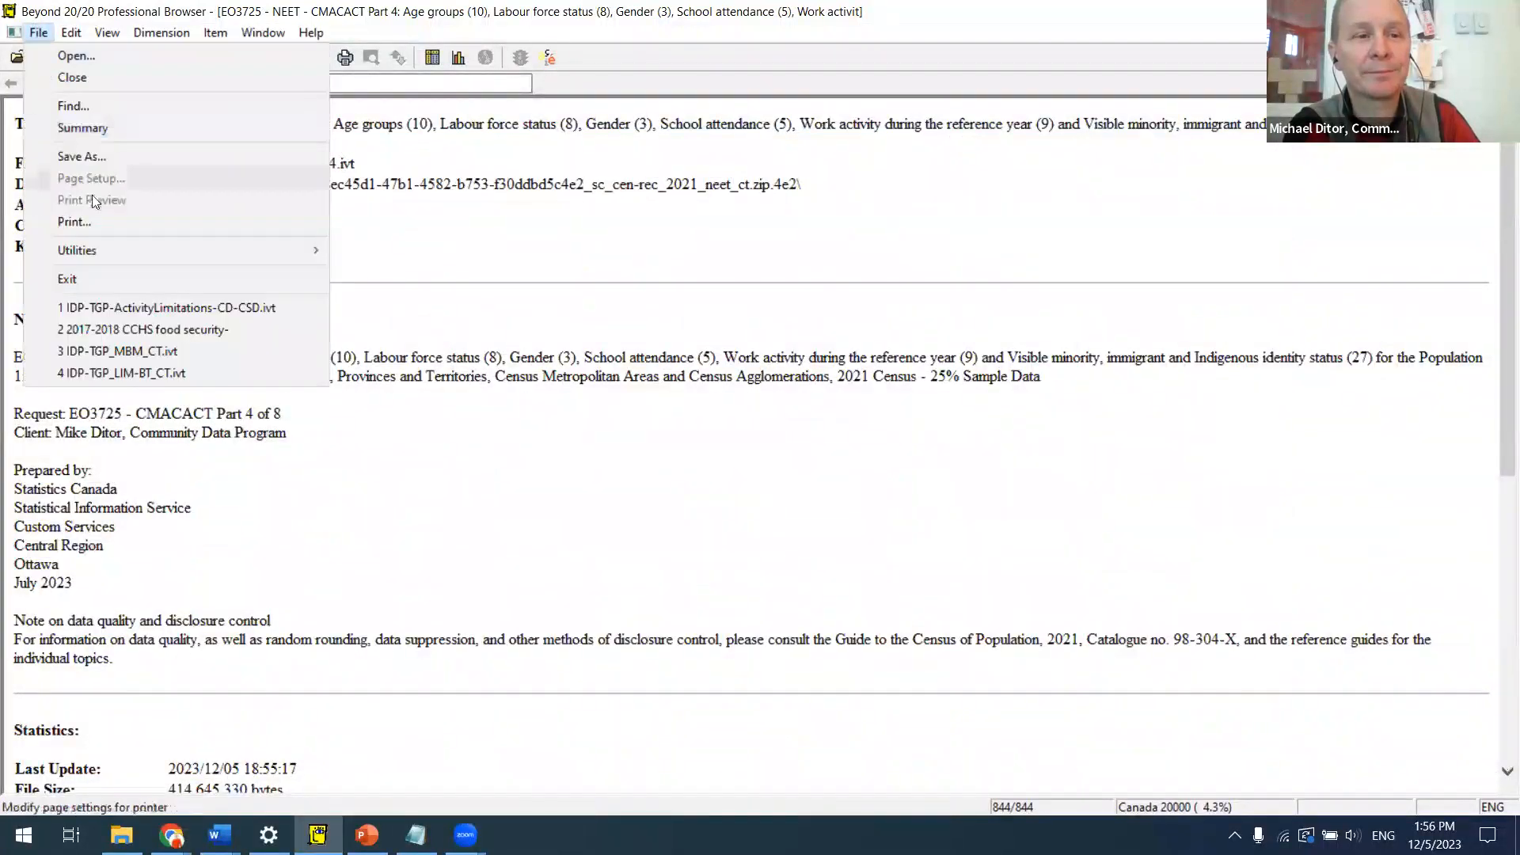
{"action": "left_click", "coordinate": [432, 396]}
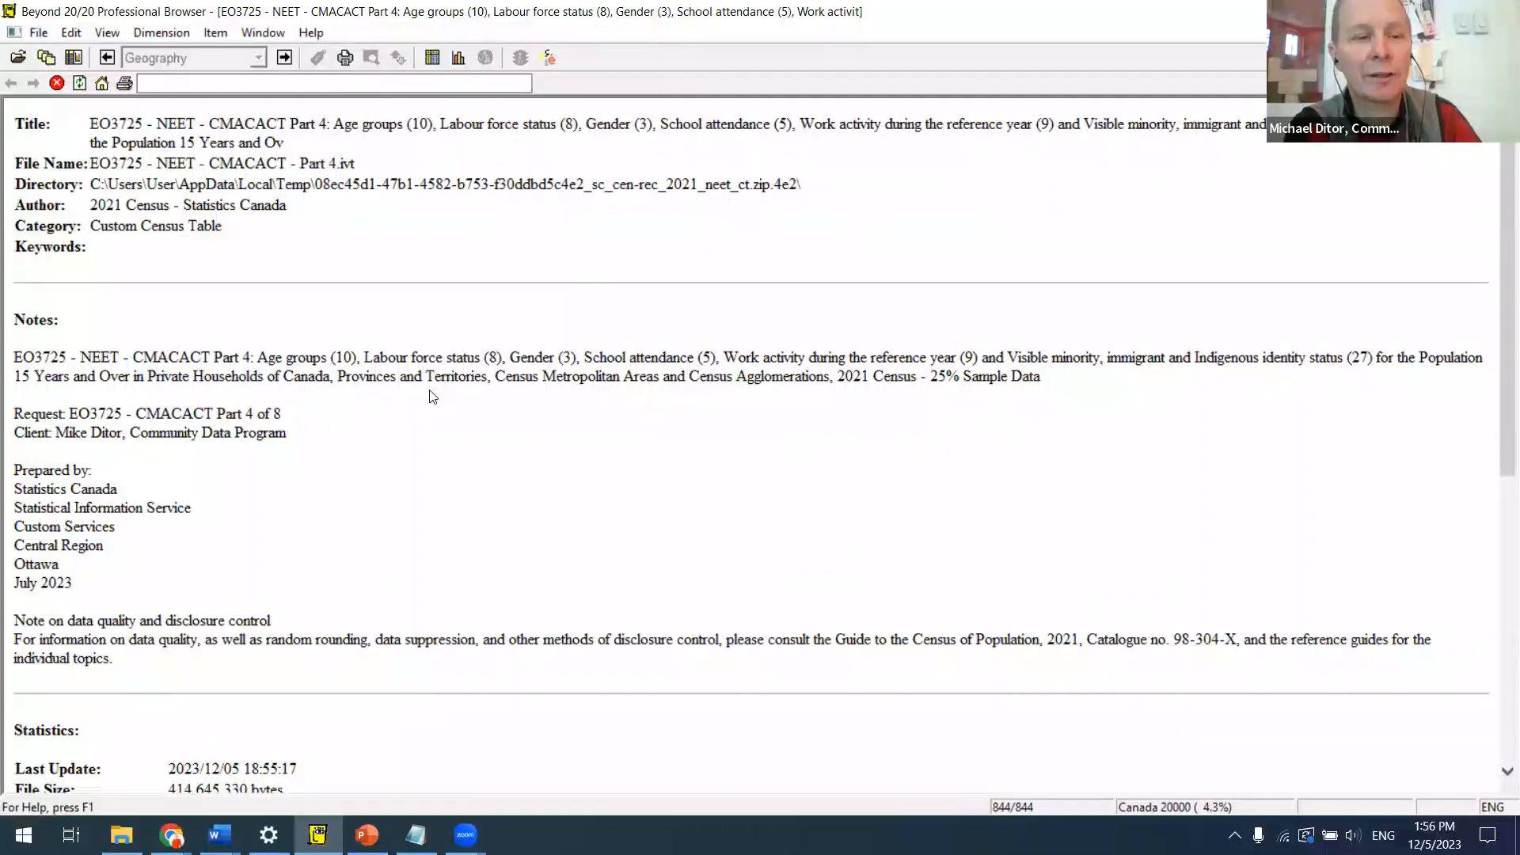
{"action": "triple_click", "coordinate": [363, 379]}
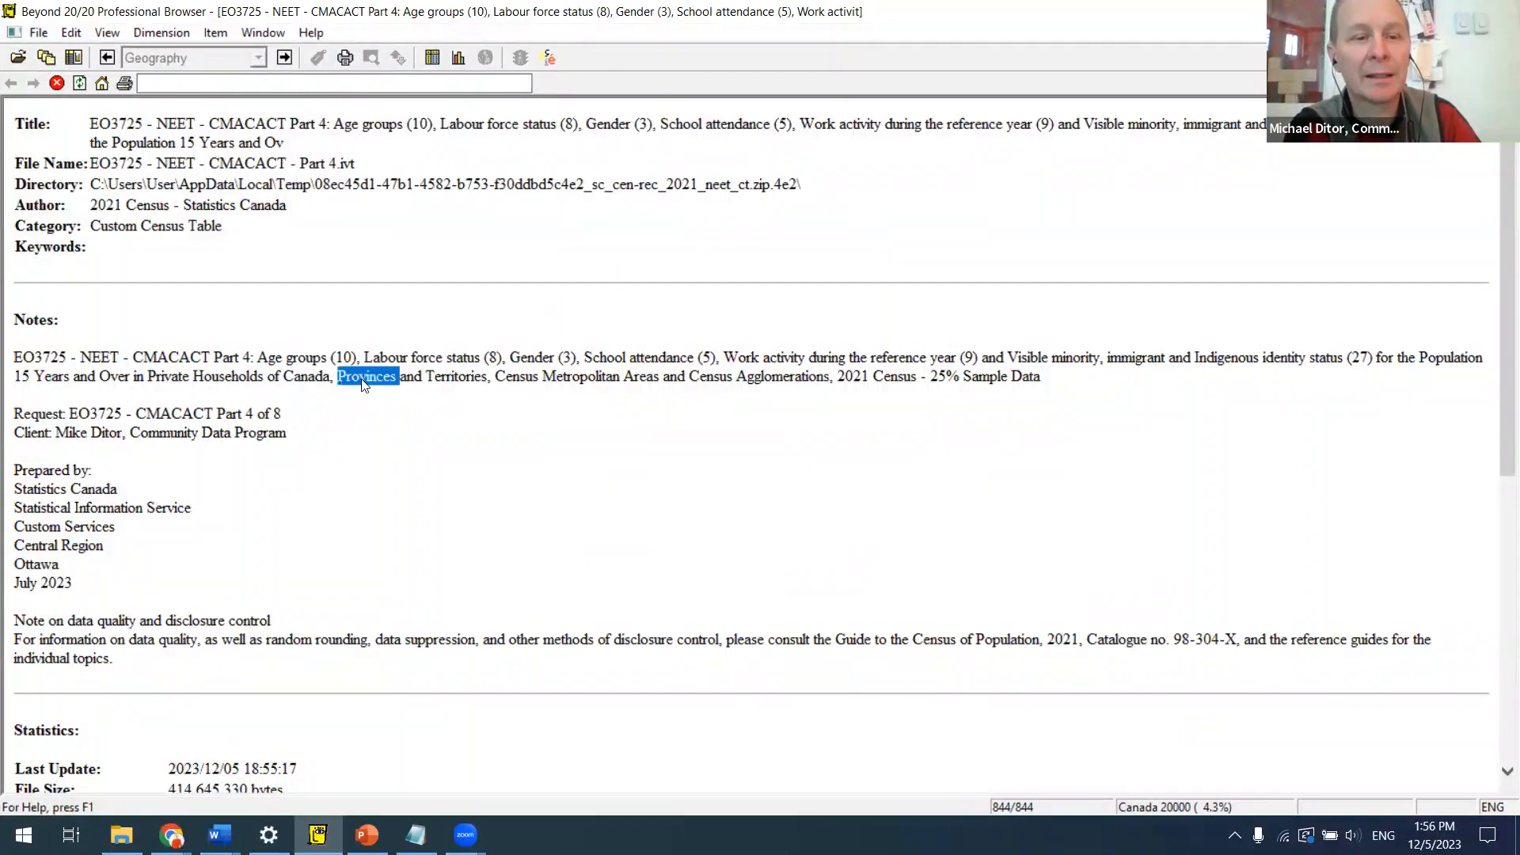
{"action": "left_click", "coordinate": [364, 384]}
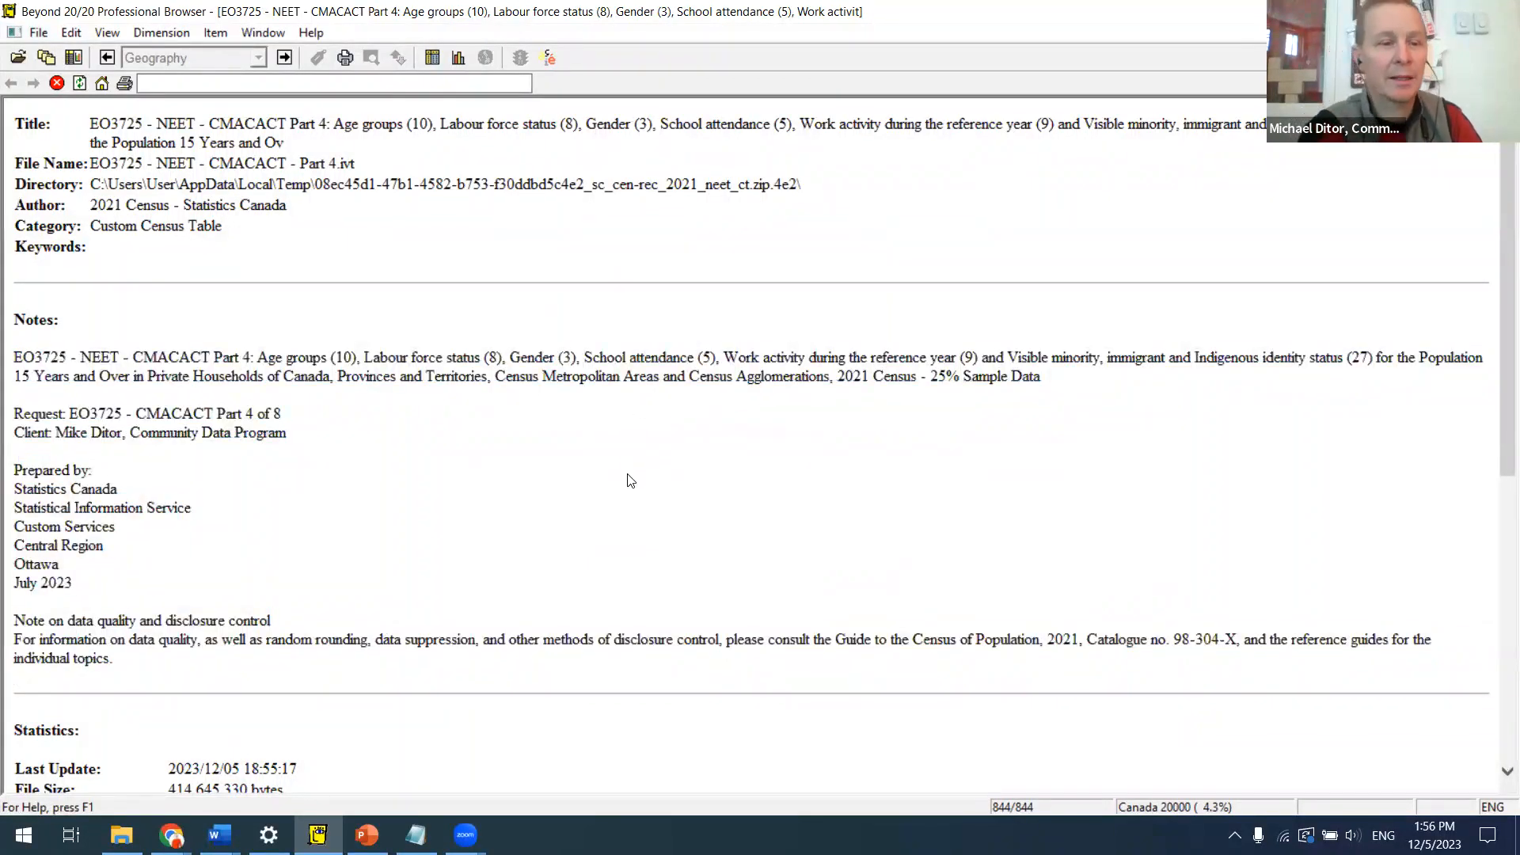
{"action": "scroll", "coordinate": [630, 481], "scroll_direction": "down", "scroll_amount": 5}
{"action": "scroll", "coordinate": [630, 481], "scroll_direction": "up", "scroll_amount": 5}
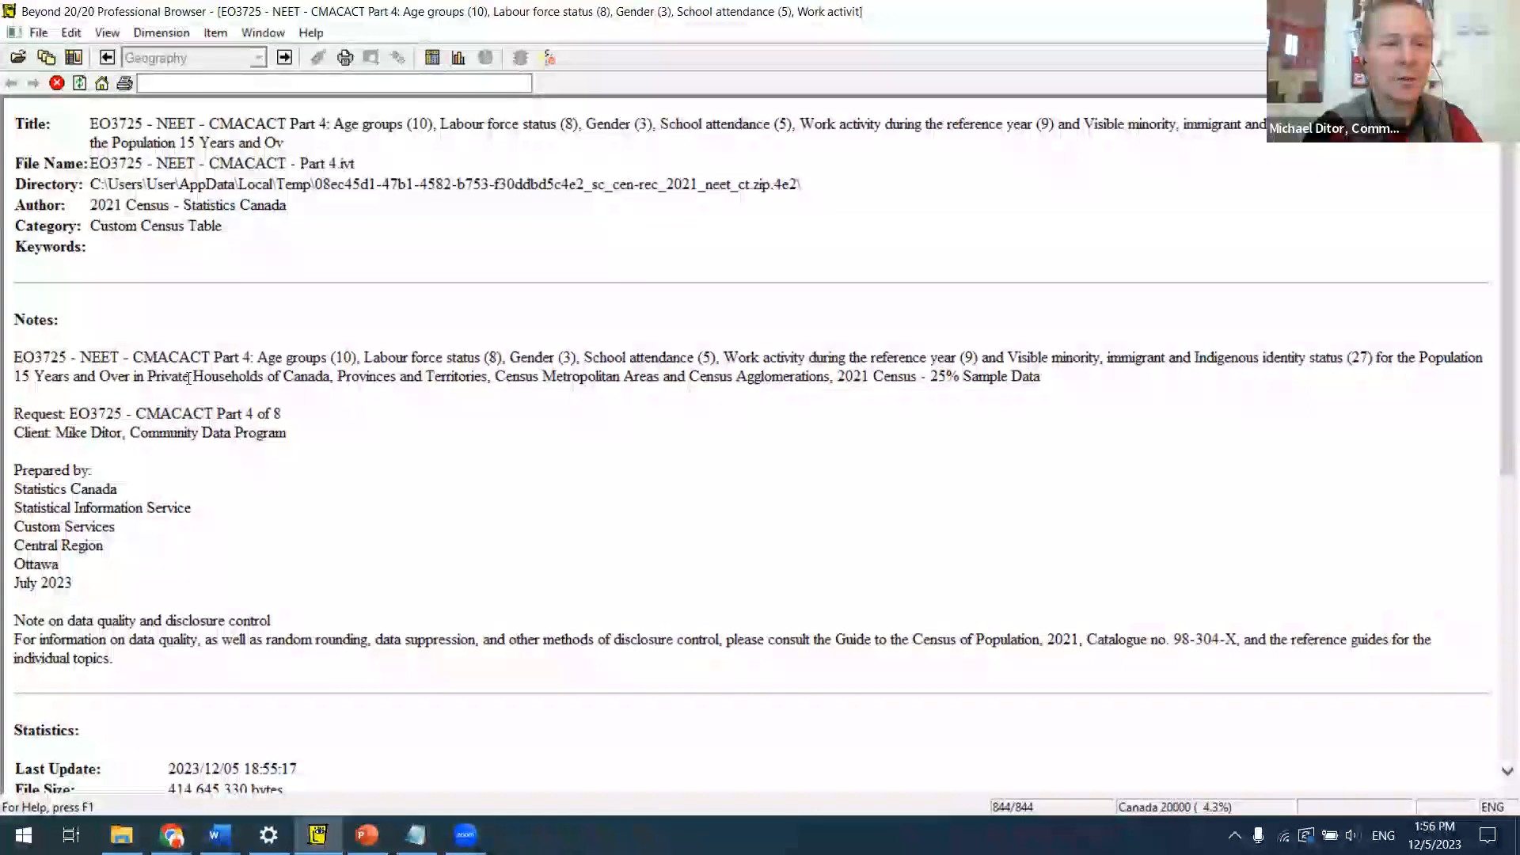
{"action": "left_click_drag", "start_coordinate": [149, 375], "coordinate": [264, 374]}
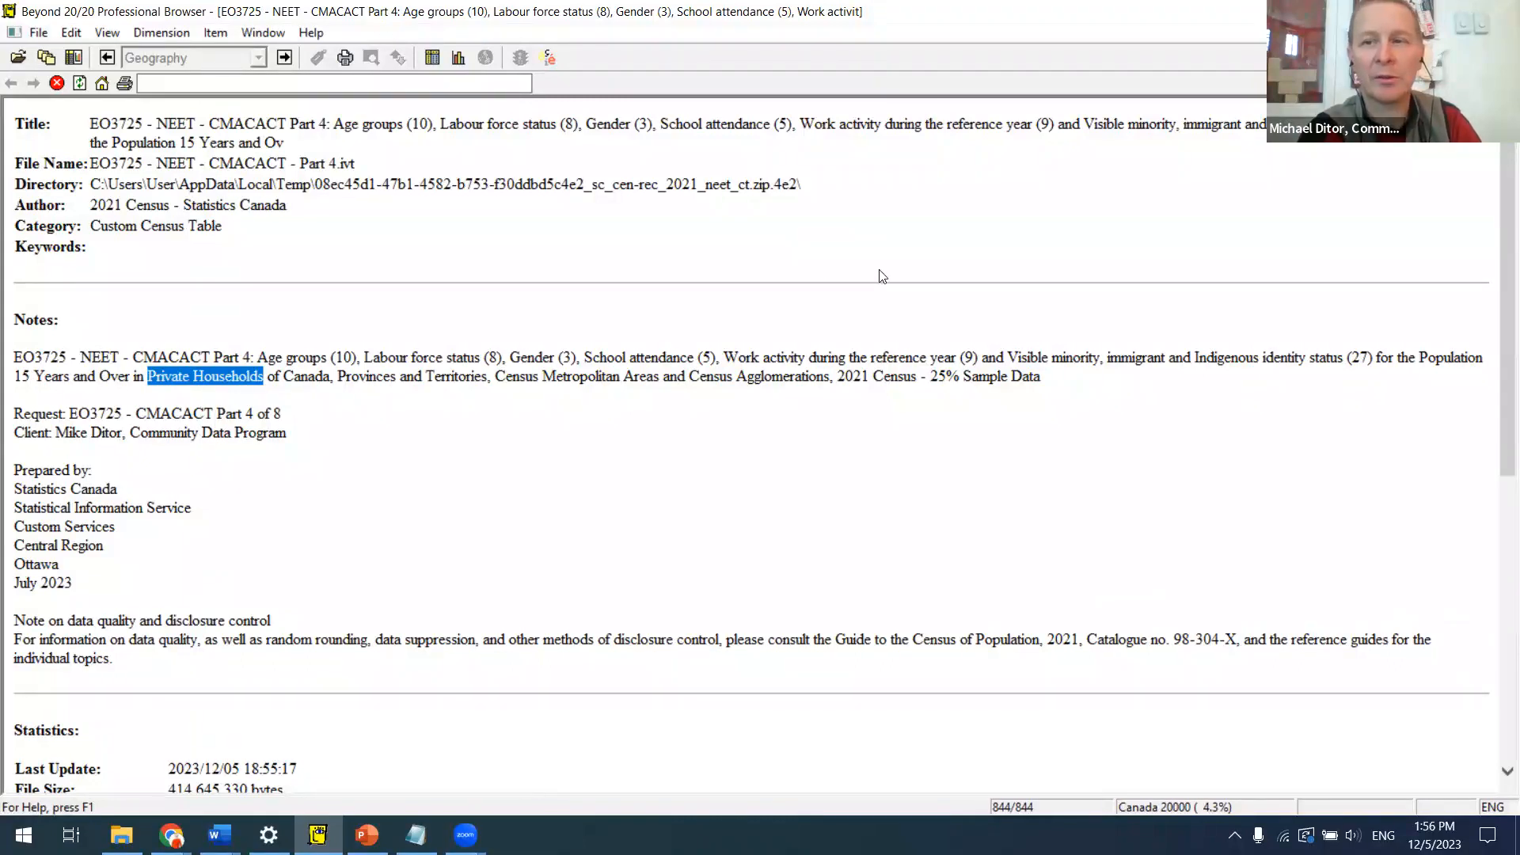
{"action": "left_click", "coordinate": [433, 58]}
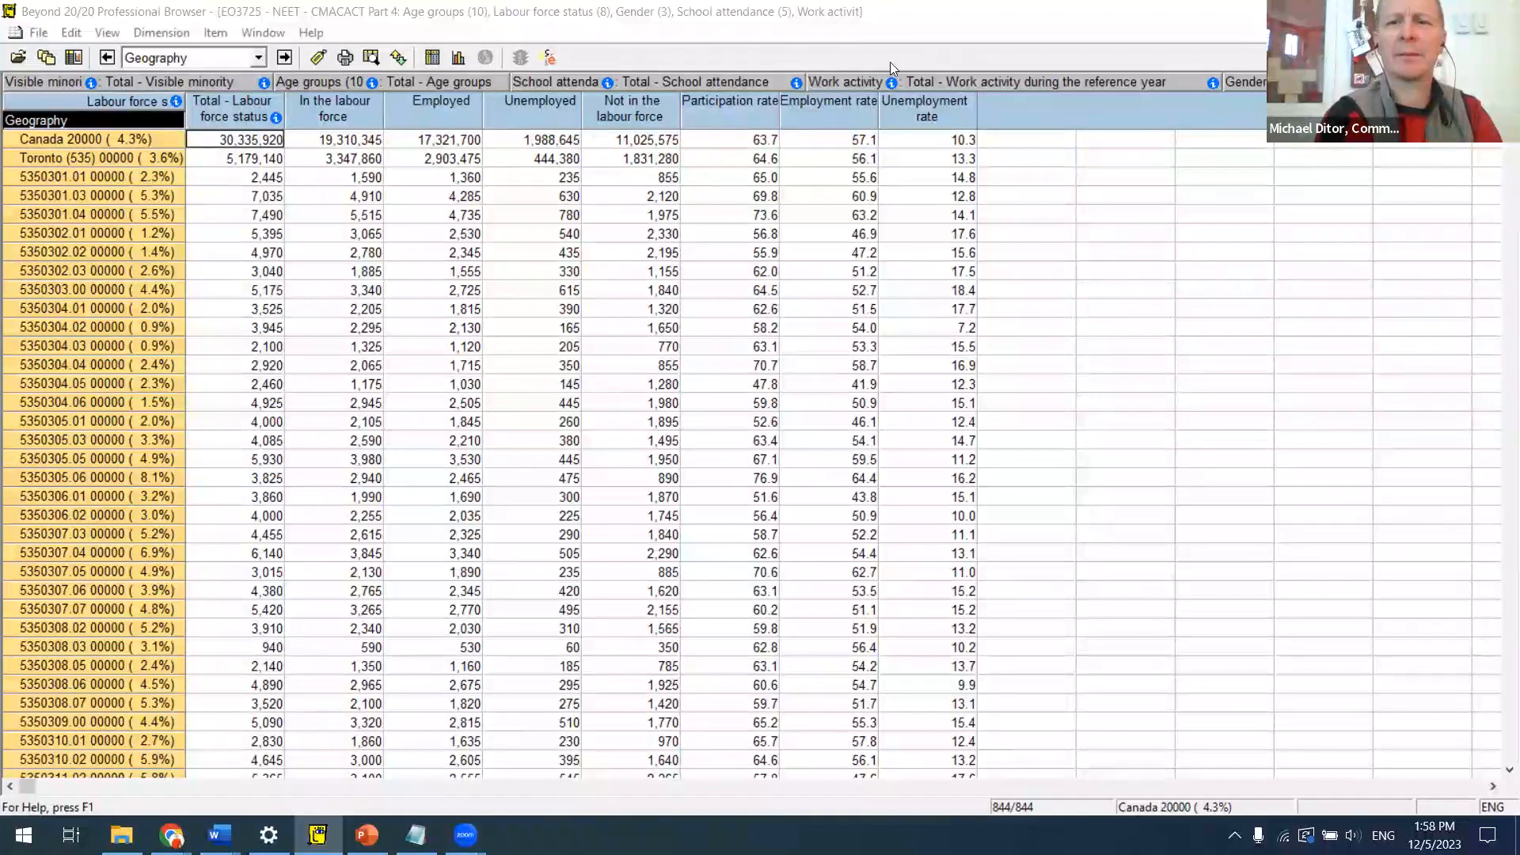
Step: Swap Work activity, School attendance and Visible minority in turn into the table's row dimension
{"action": "left_click_drag", "start_coordinate": [845, 82], "coordinate": [151, 263]}
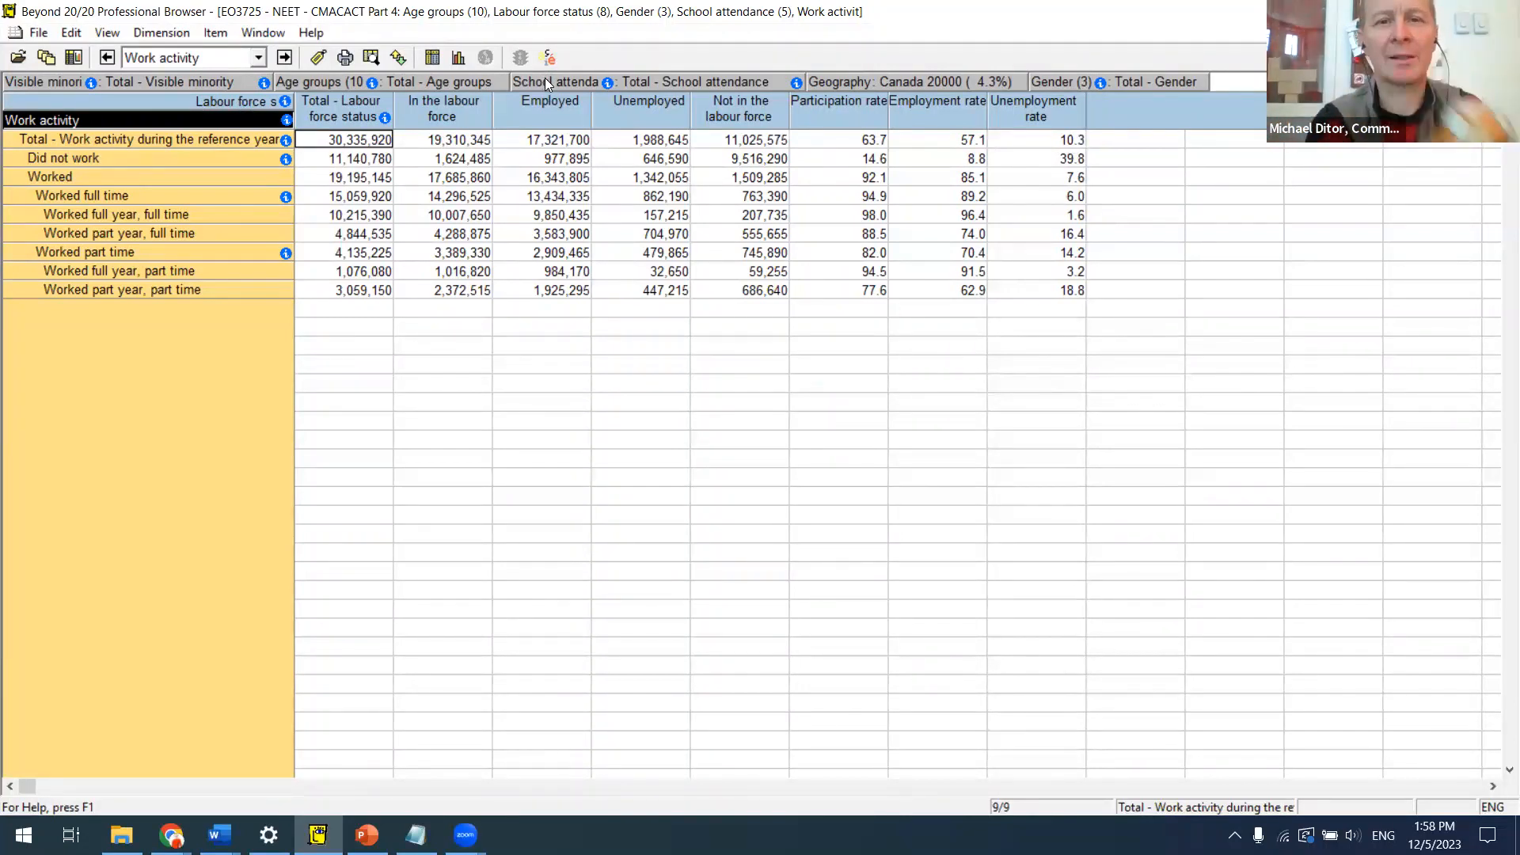
{"action": "left_click_drag", "start_coordinate": [545, 78], "coordinate": [192, 178]}
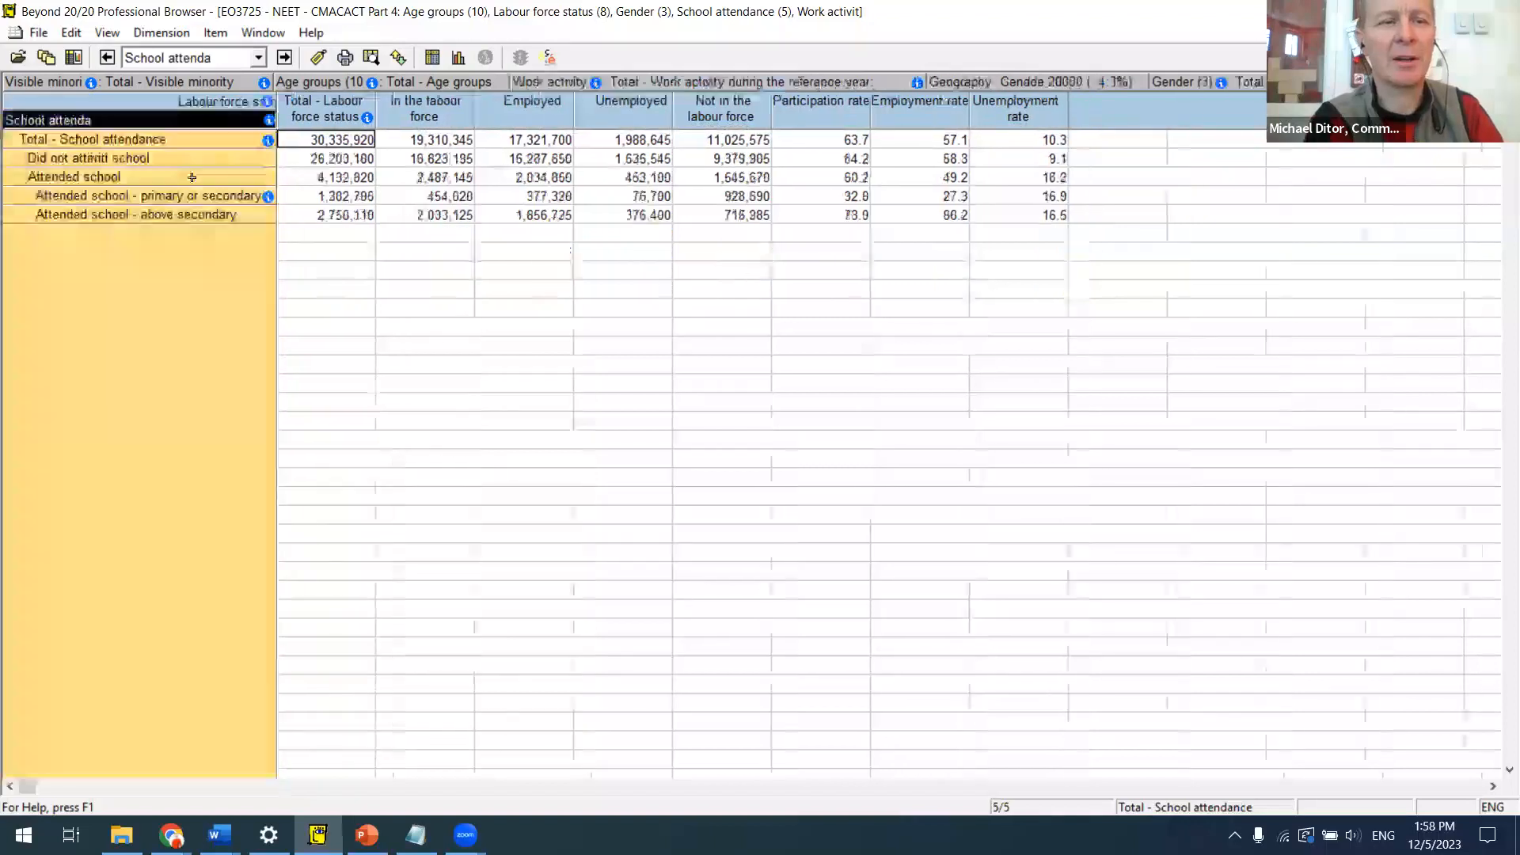
{"action": "left_click_drag", "start_coordinate": [192, 81], "coordinate": [194, 179]}
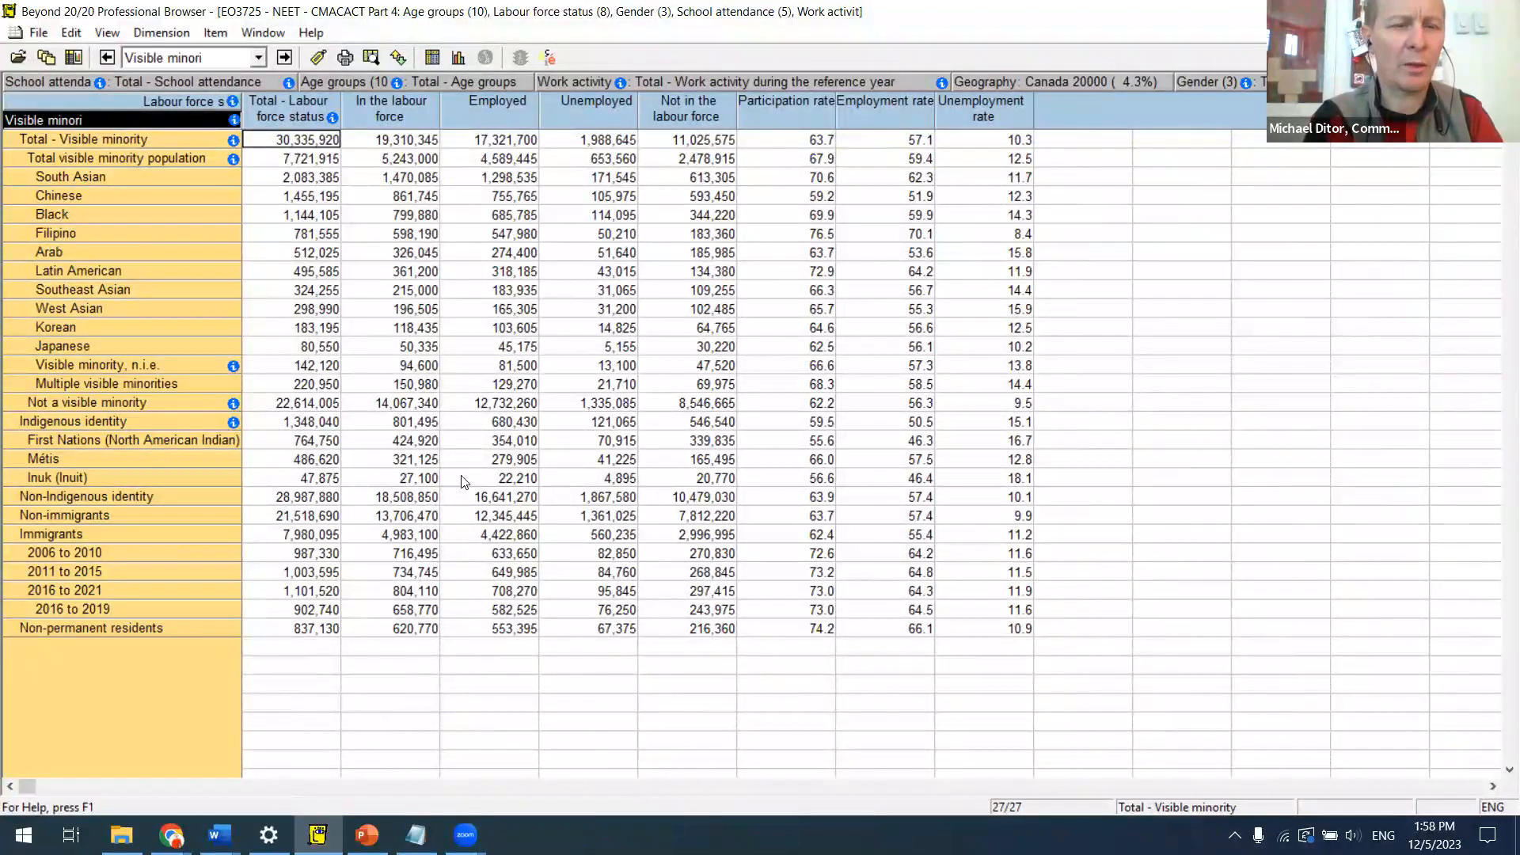
Step: Cycle through the open tables to the core housing need table for Montréal
{"action": "key", "text": "ctrl+Tab"}
{"action": "key", "text": "ctrl+Tab"}
{"action": "key", "text": "ctrl+Tab"}
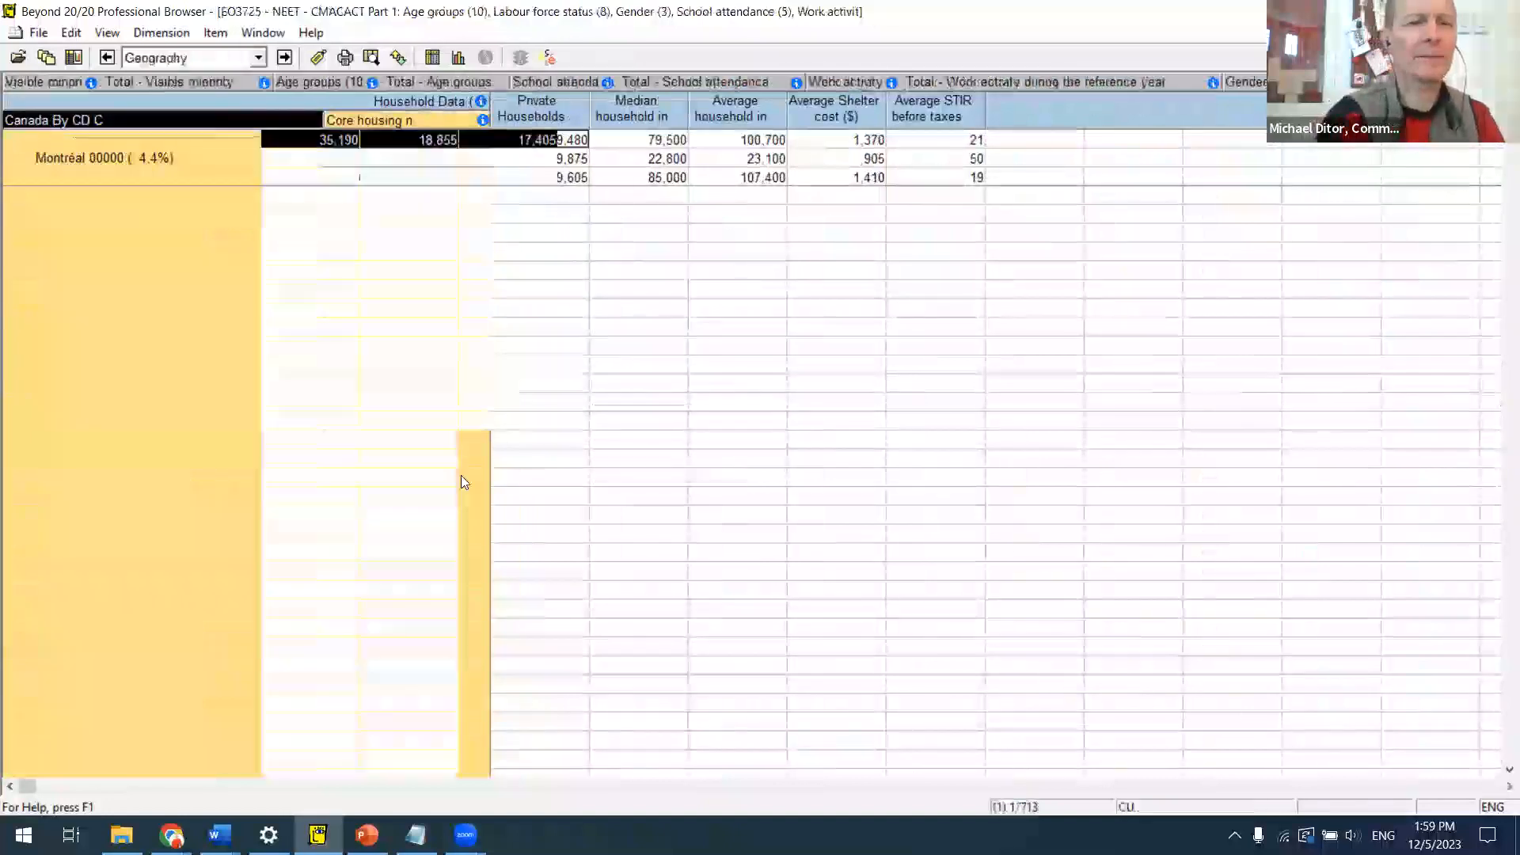
{"action": "key", "text": "ctrl+Tab"}
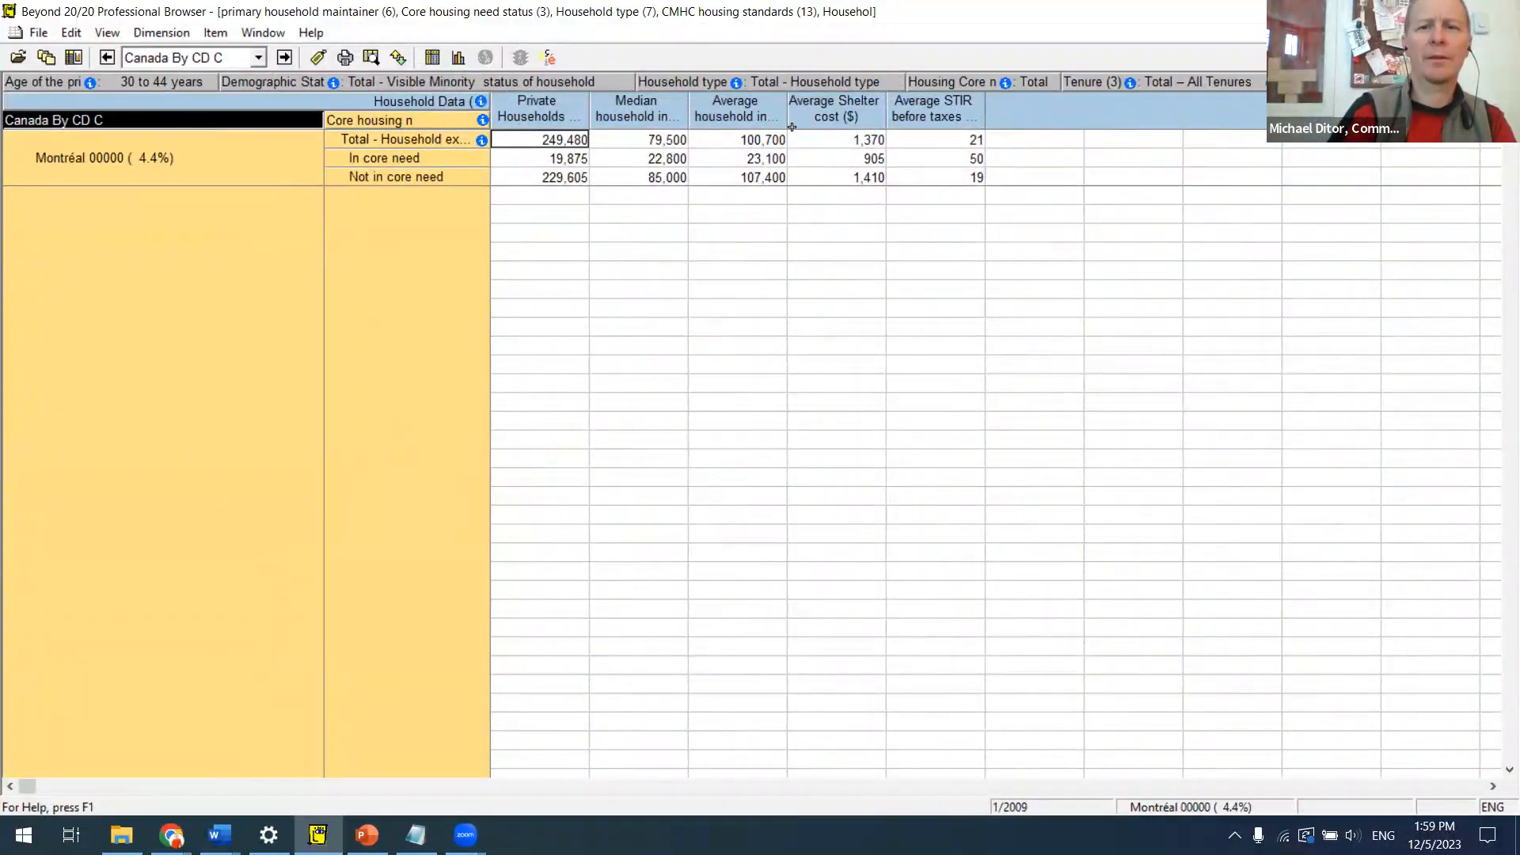
Step: Set Demographic Stat as the row dimension, move Core housing need out of the rows, and widen the row labels to fit
{"action": "left_click_drag", "start_coordinate": [282, 78], "coordinate": [224, 238]}
{"action": "left_click_drag", "start_coordinate": [309, 120], "coordinate": [217, 83]}
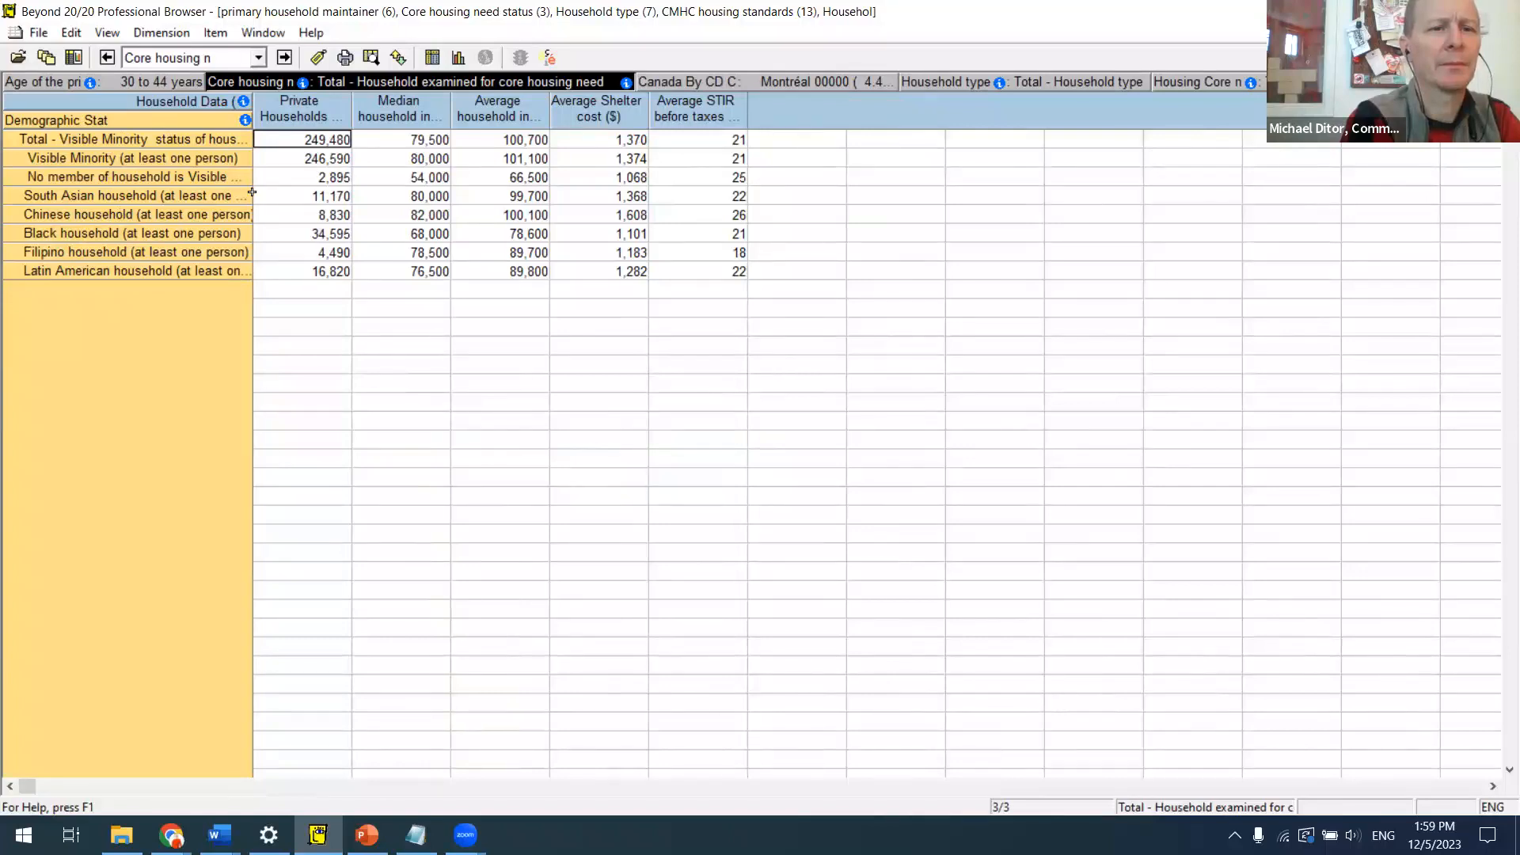
{"action": "left_click_drag", "start_coordinate": [255, 192], "coordinate": [306, 199]}
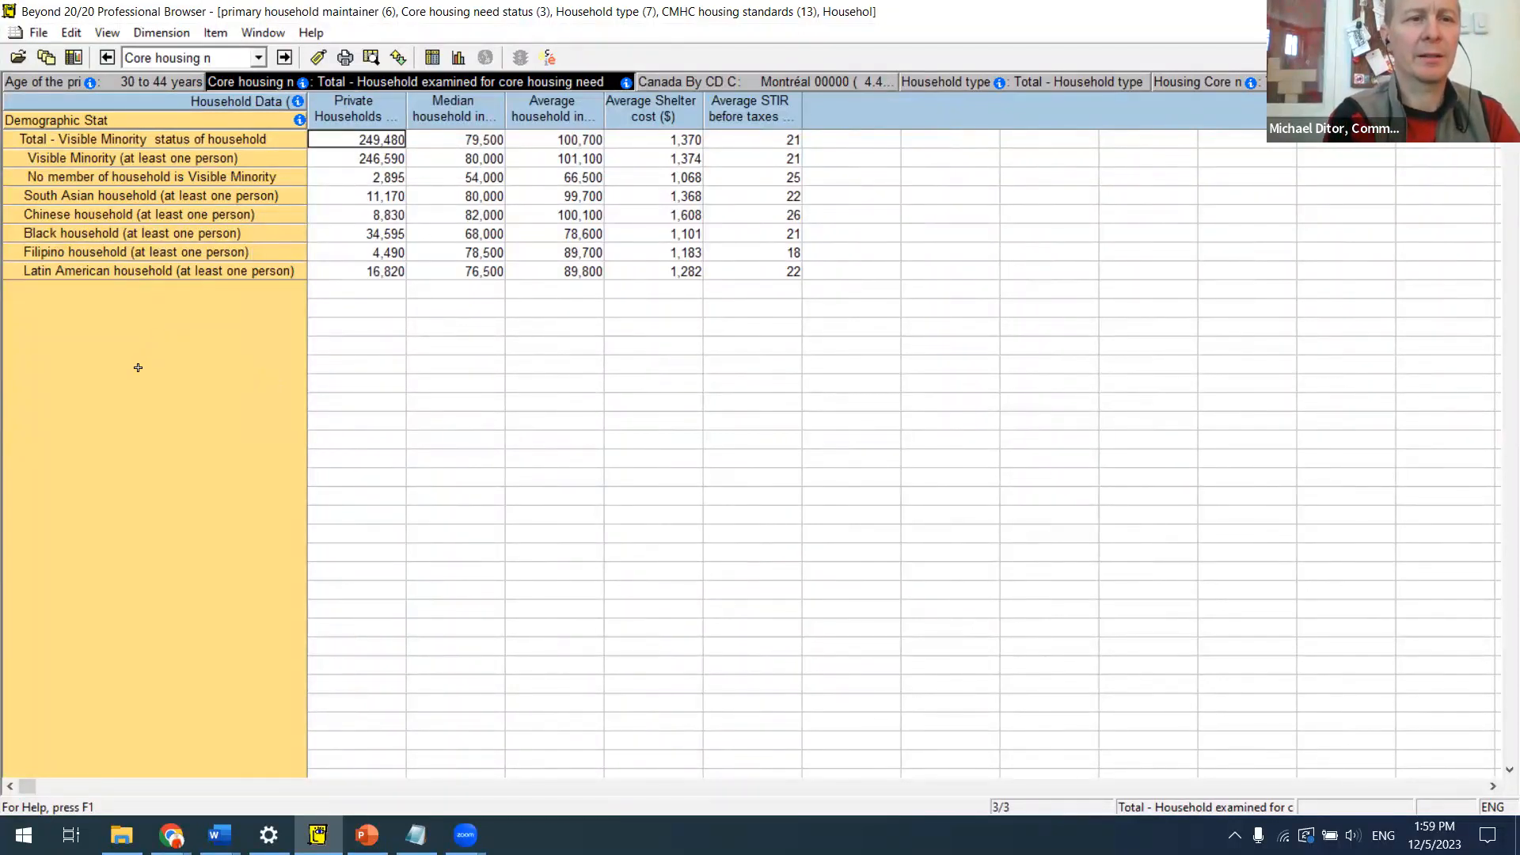
Step: Look up CoreHousing_VisMin_Part 2_QueOn_revised.ivt in the Que-ON folder in File Explorer, and switch back to Beyond 20/20
{"action": "key", "text": "alt+Tab"}
{"action": "key", "text": "alt+Tab"}
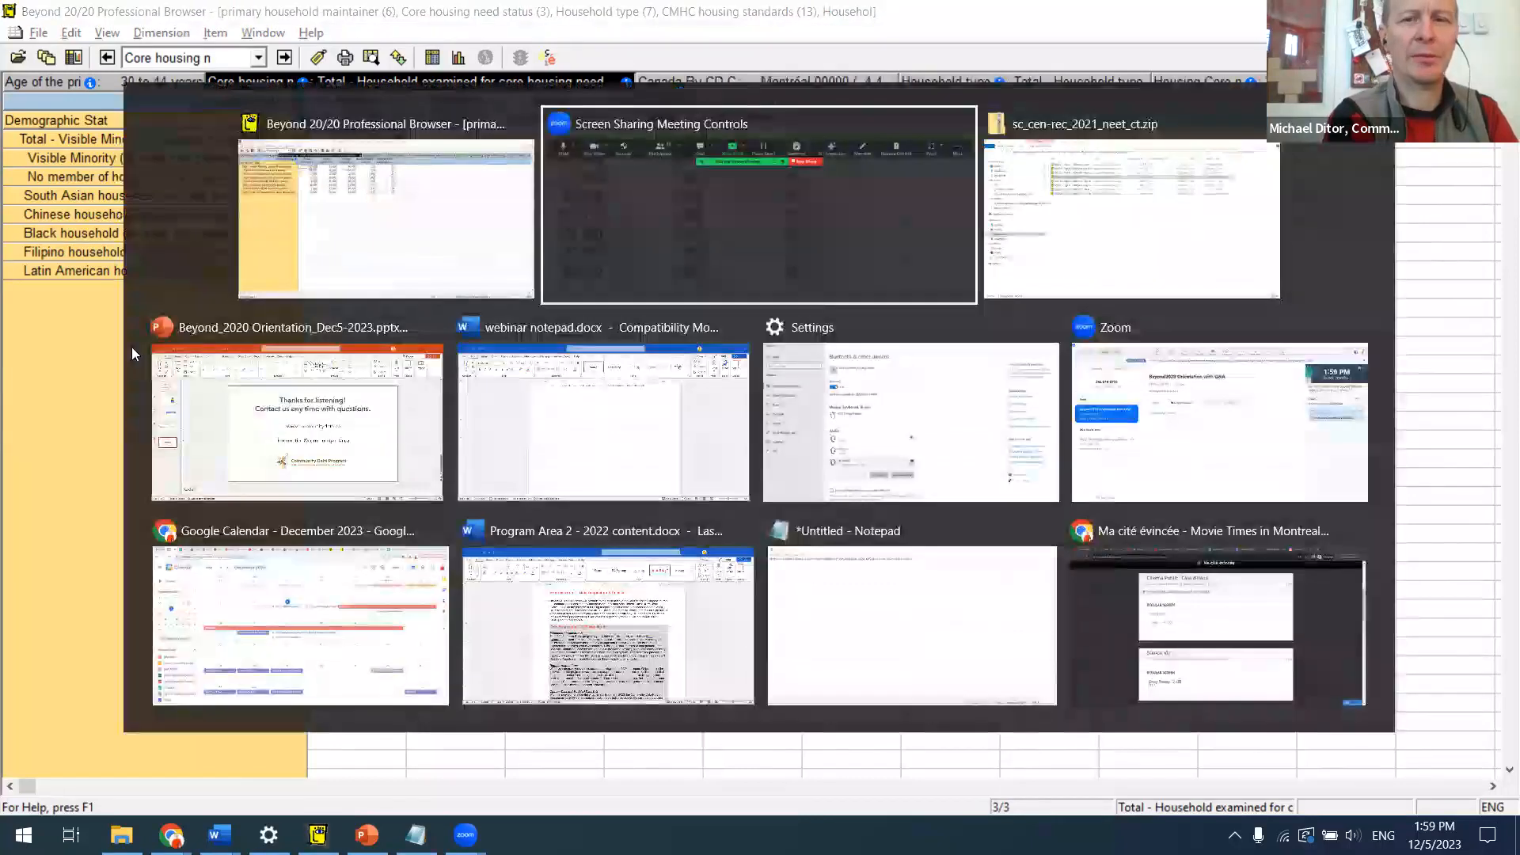
{"action": "key", "text": "alt+Left"}
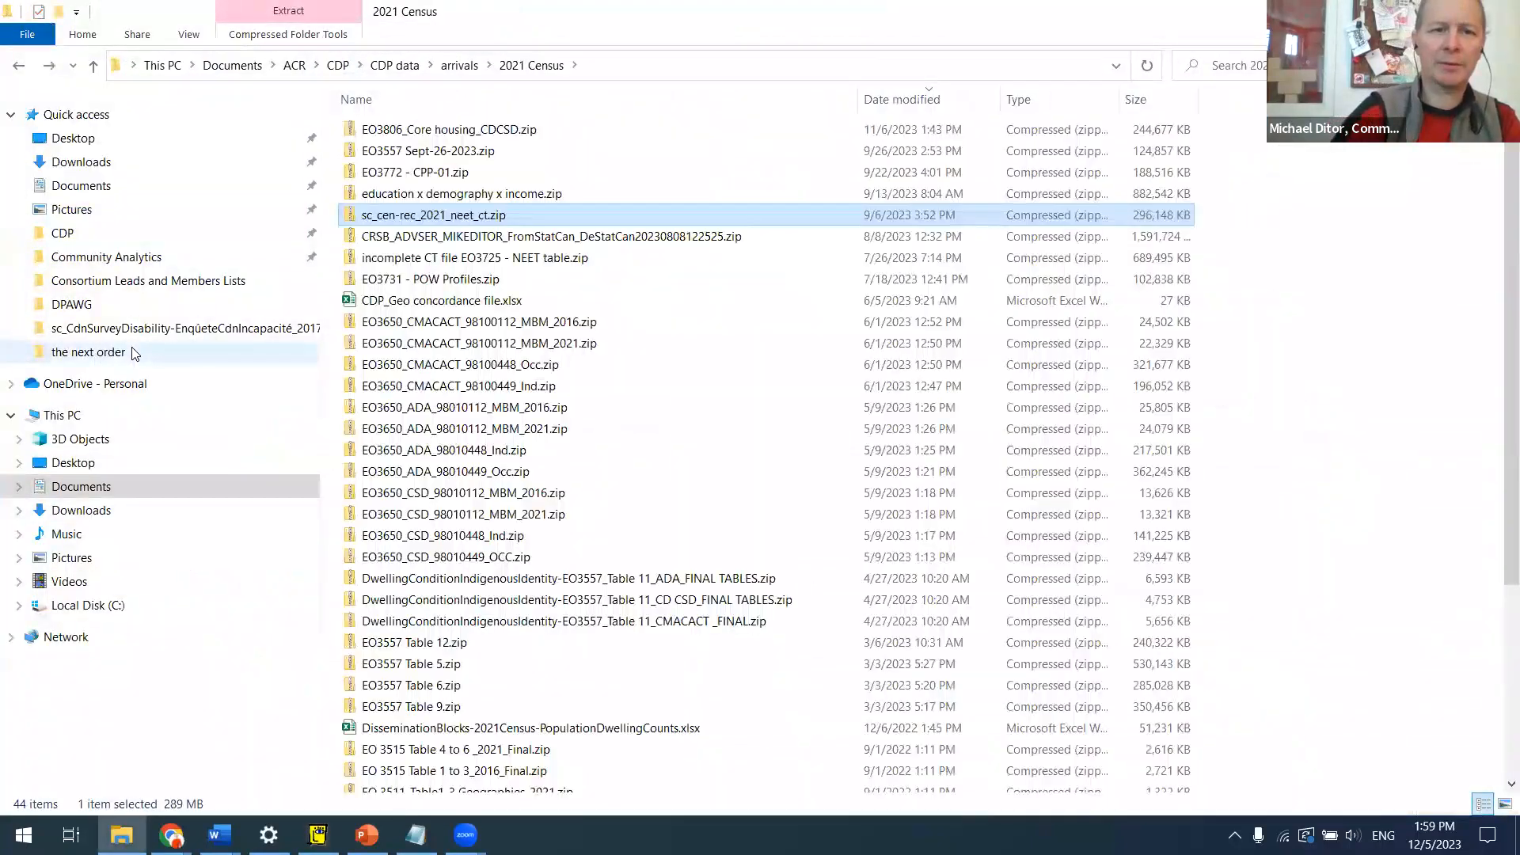
{"action": "key", "text": "alt+Left"}
{"action": "key", "text": "Return"}
{"action": "key", "text": "Down"}
{"action": "key", "text": "Down"}
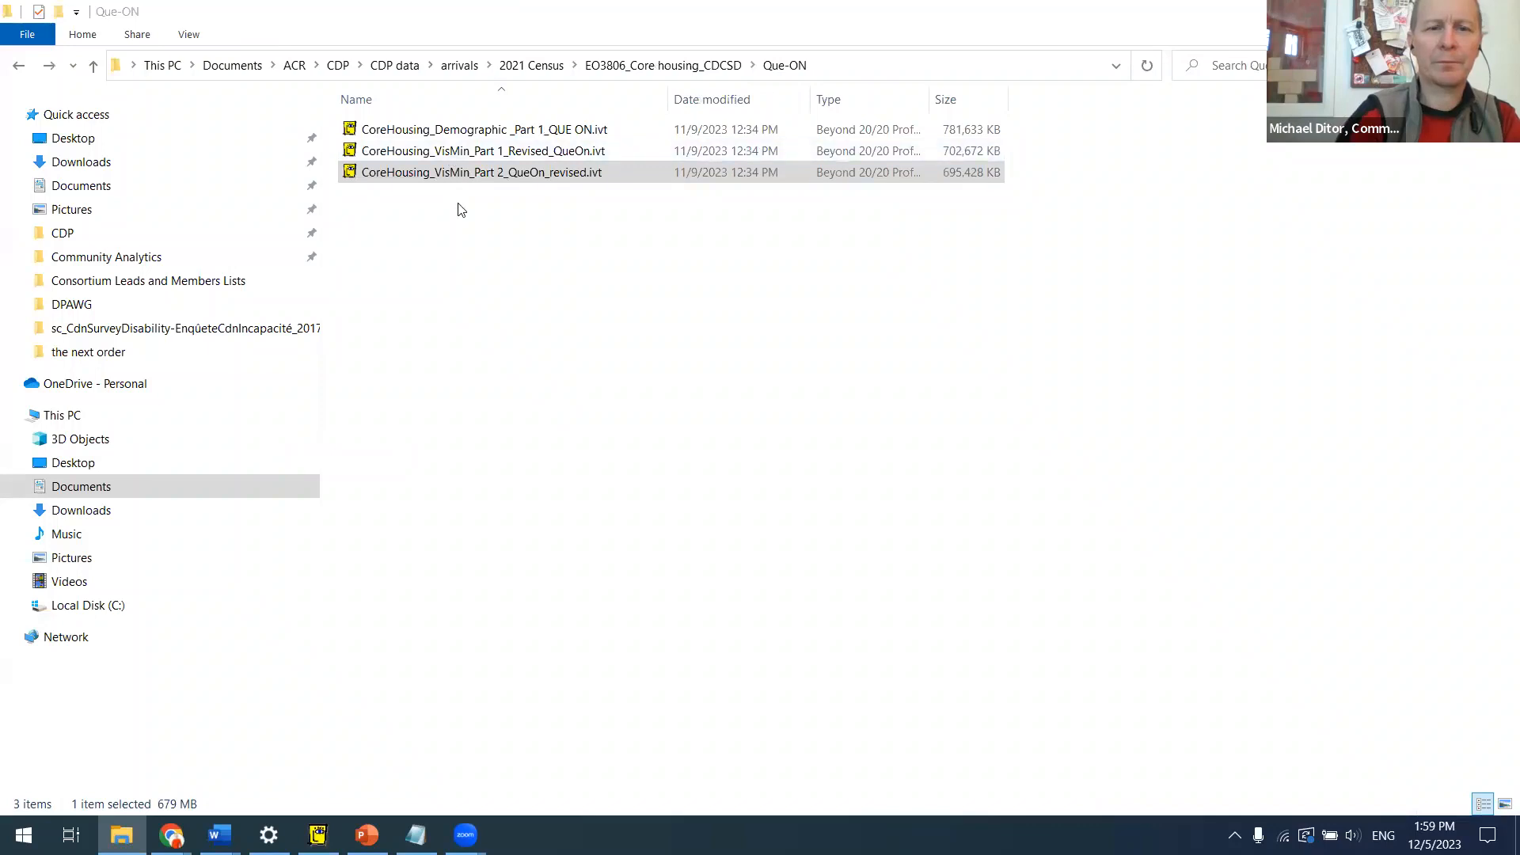
{"action": "key", "text": "alt+Tab"}
{"action": "key", "text": "alt+Tab"}
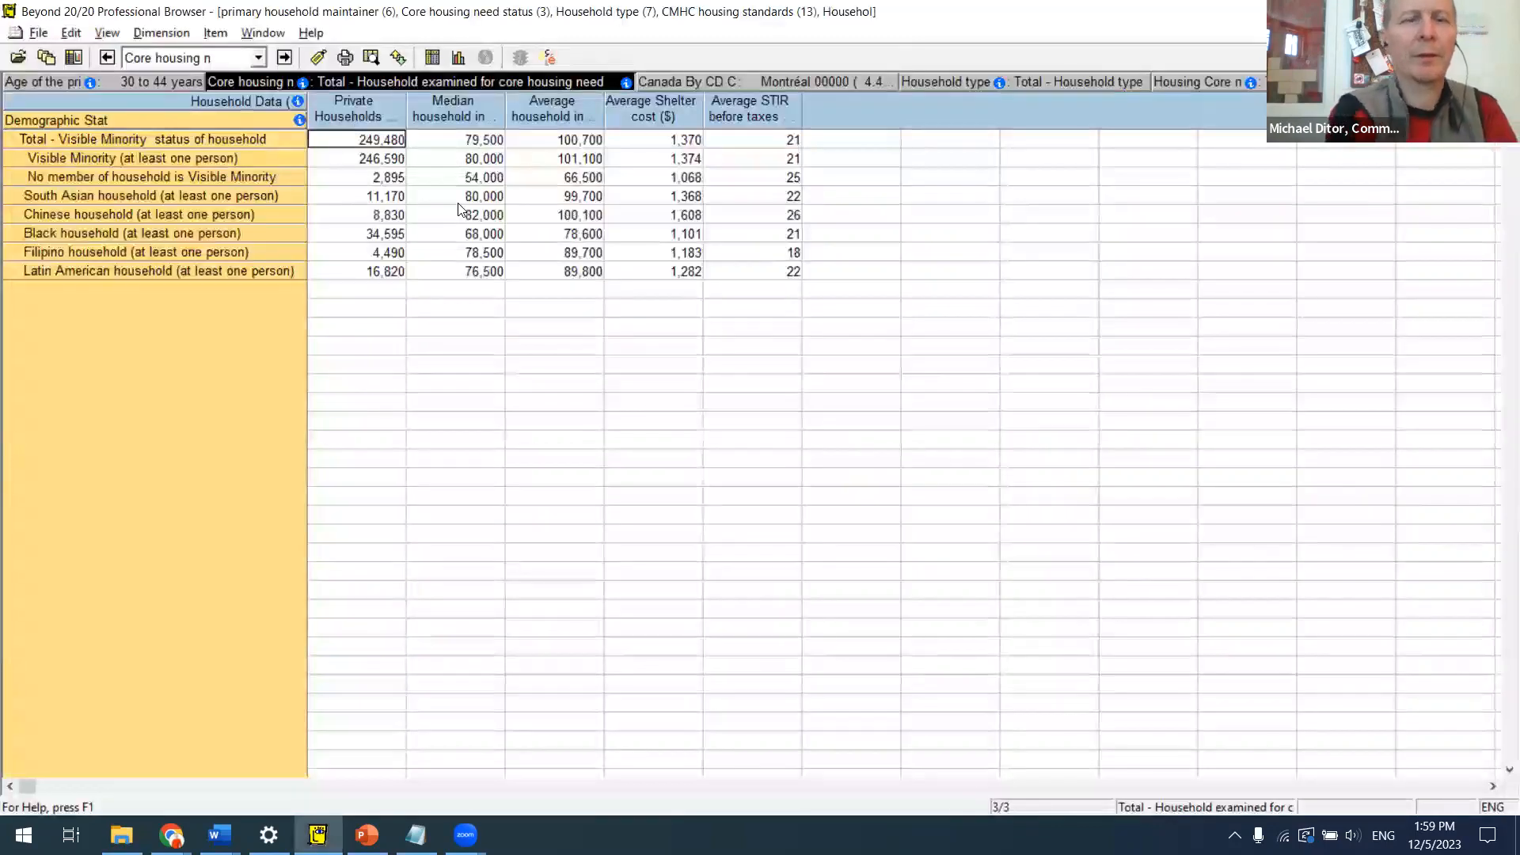
Step: Highlight the total row and the rows from Visible Minority to Latin American household, and clear the selection
{"action": "left_click", "coordinate": [247, 137]}
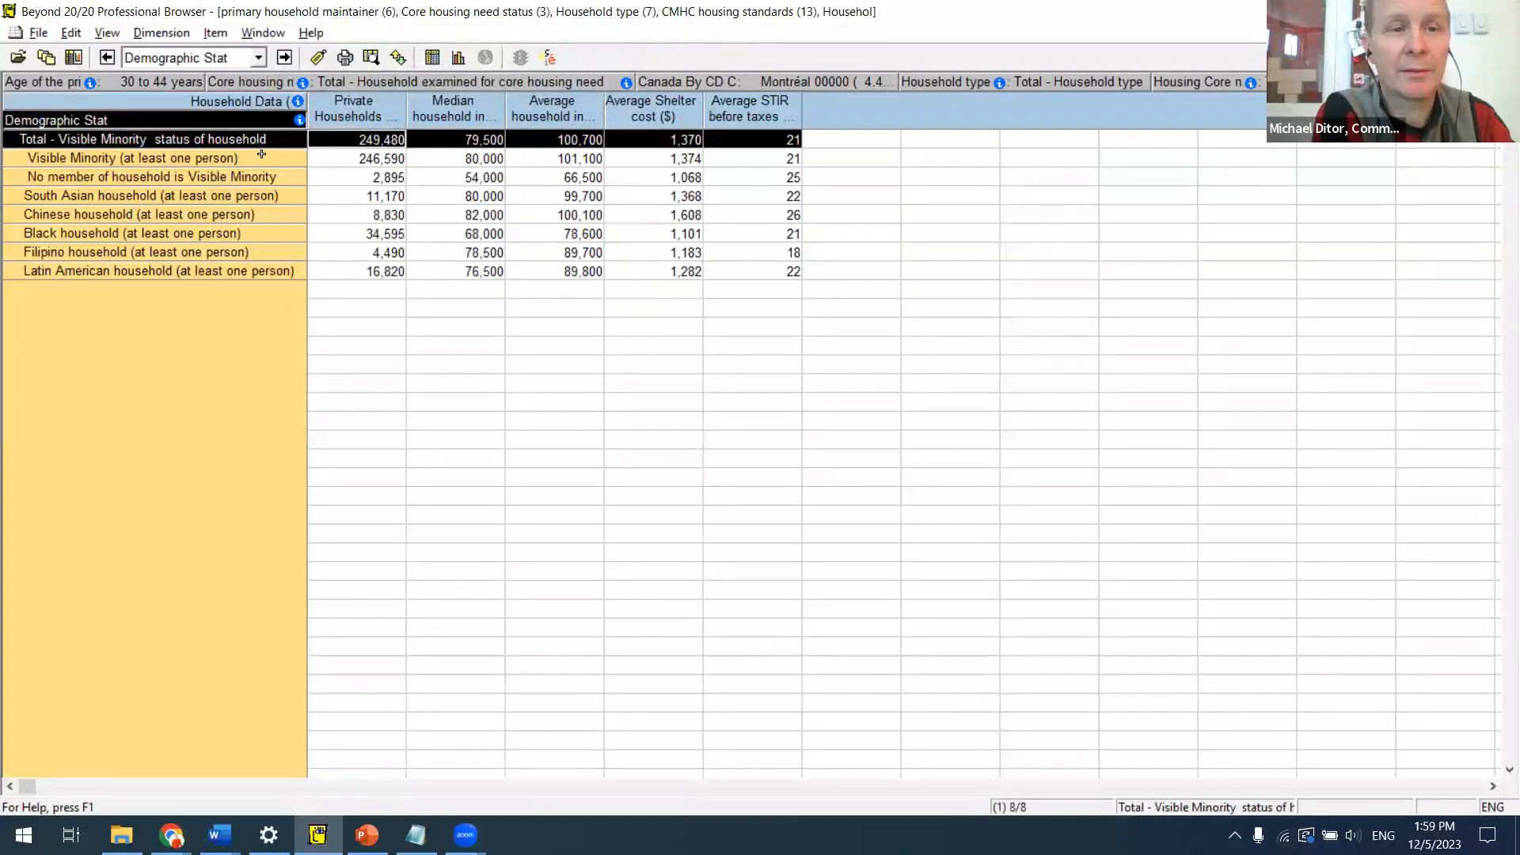
{"action": "left_click_drag", "start_coordinate": [262, 155], "coordinate": [284, 276]}
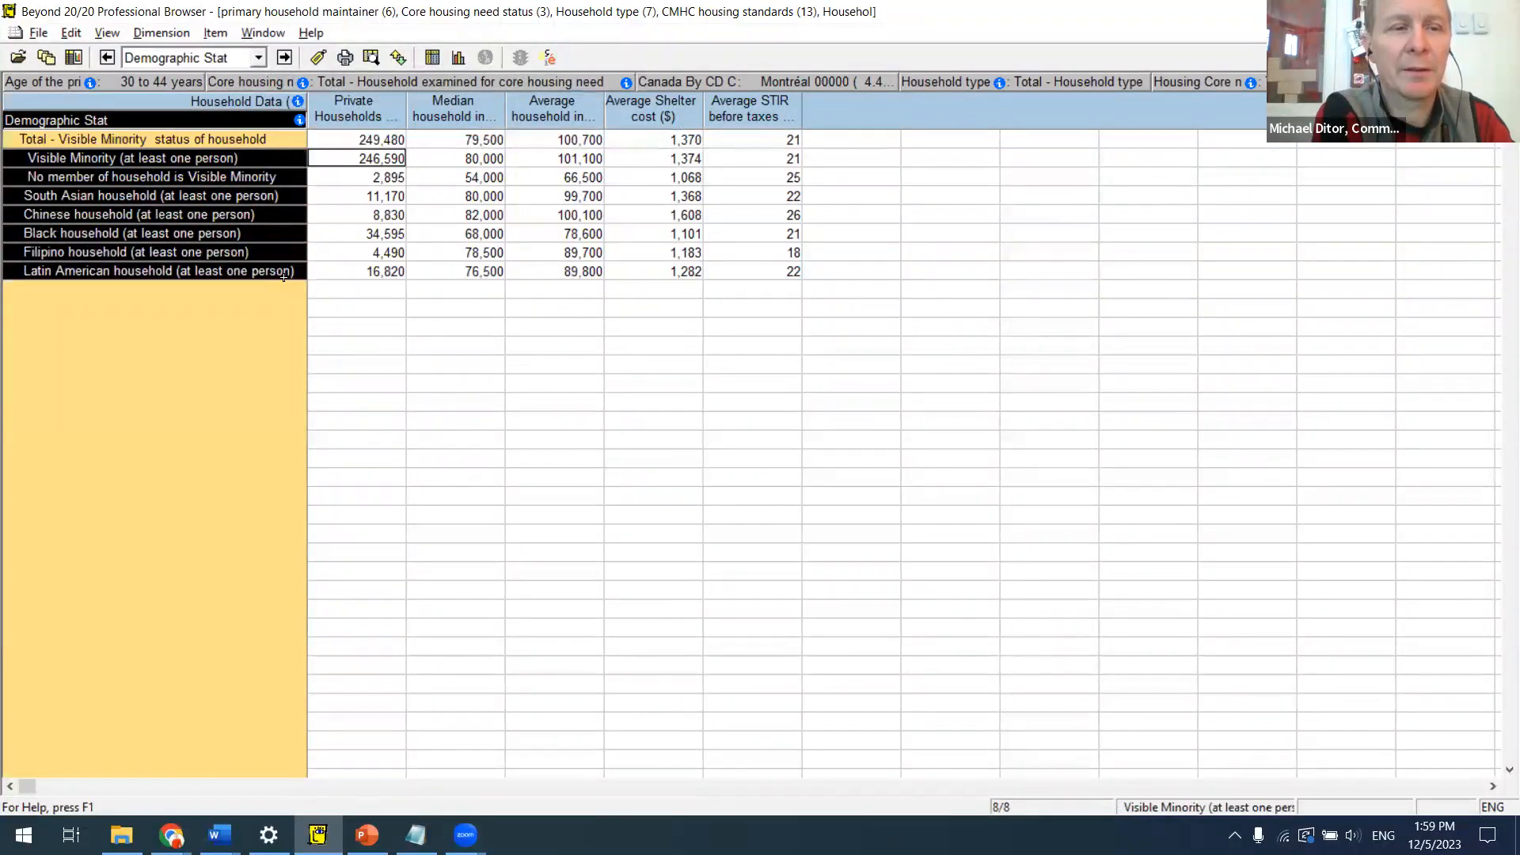
{"action": "left_click", "coordinate": [249, 369]}
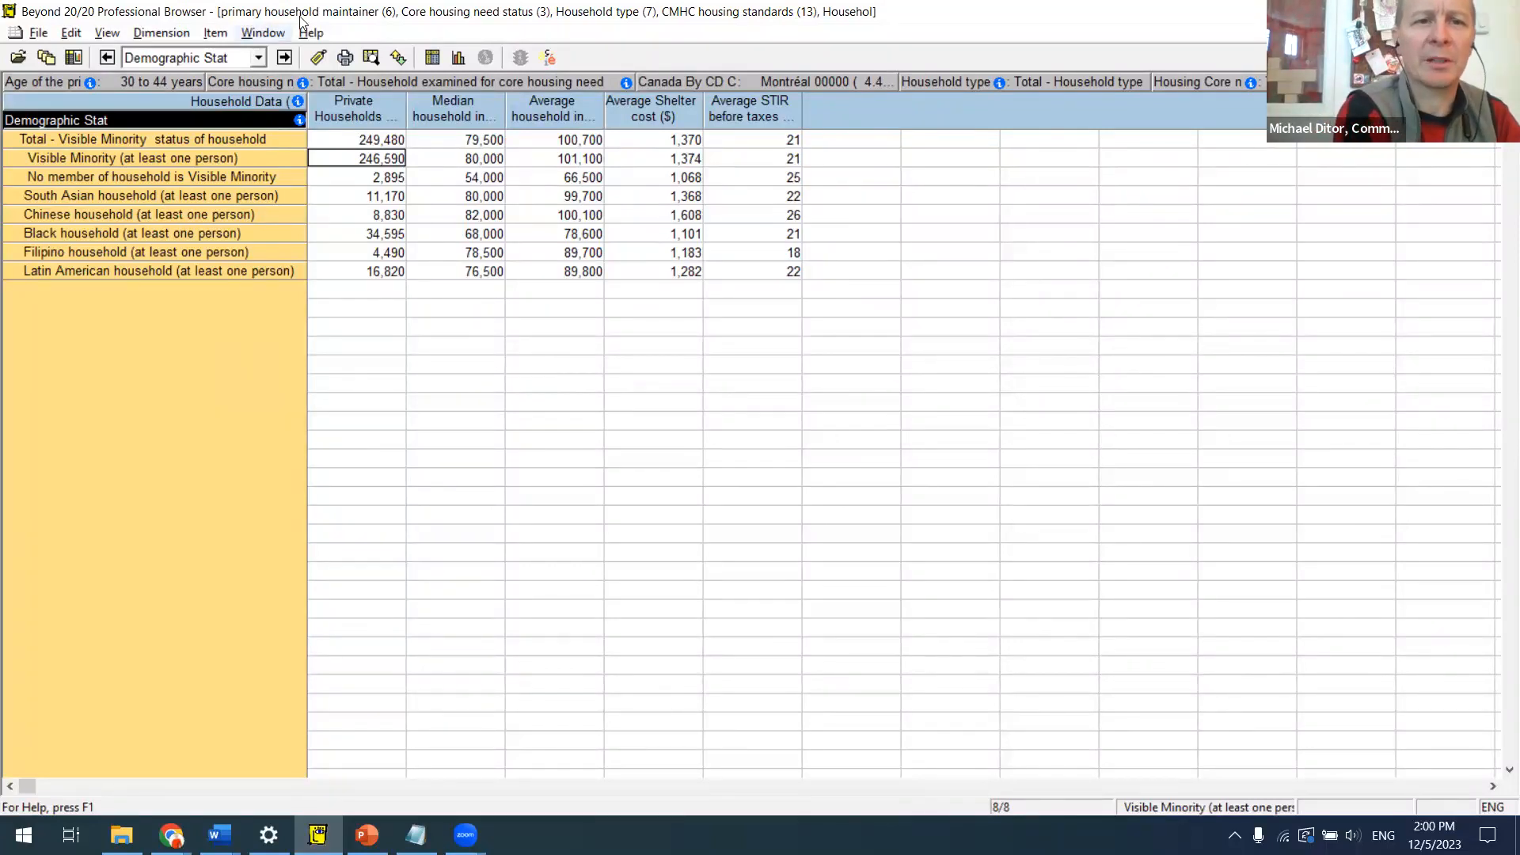
{"action": "left_click", "coordinate": [38, 32]}
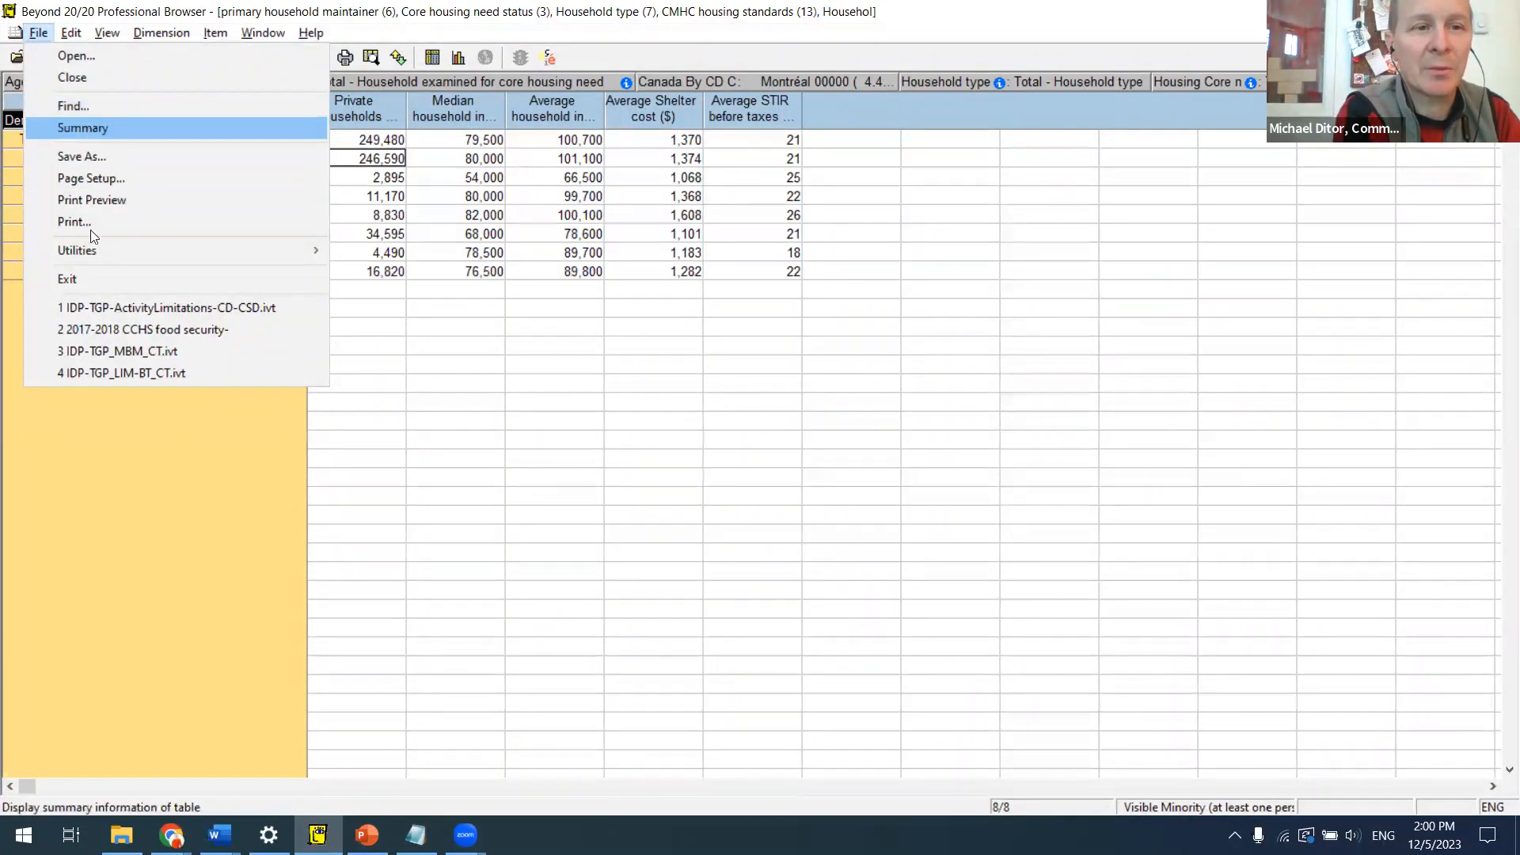
{"action": "left_click", "coordinate": [142, 491]}
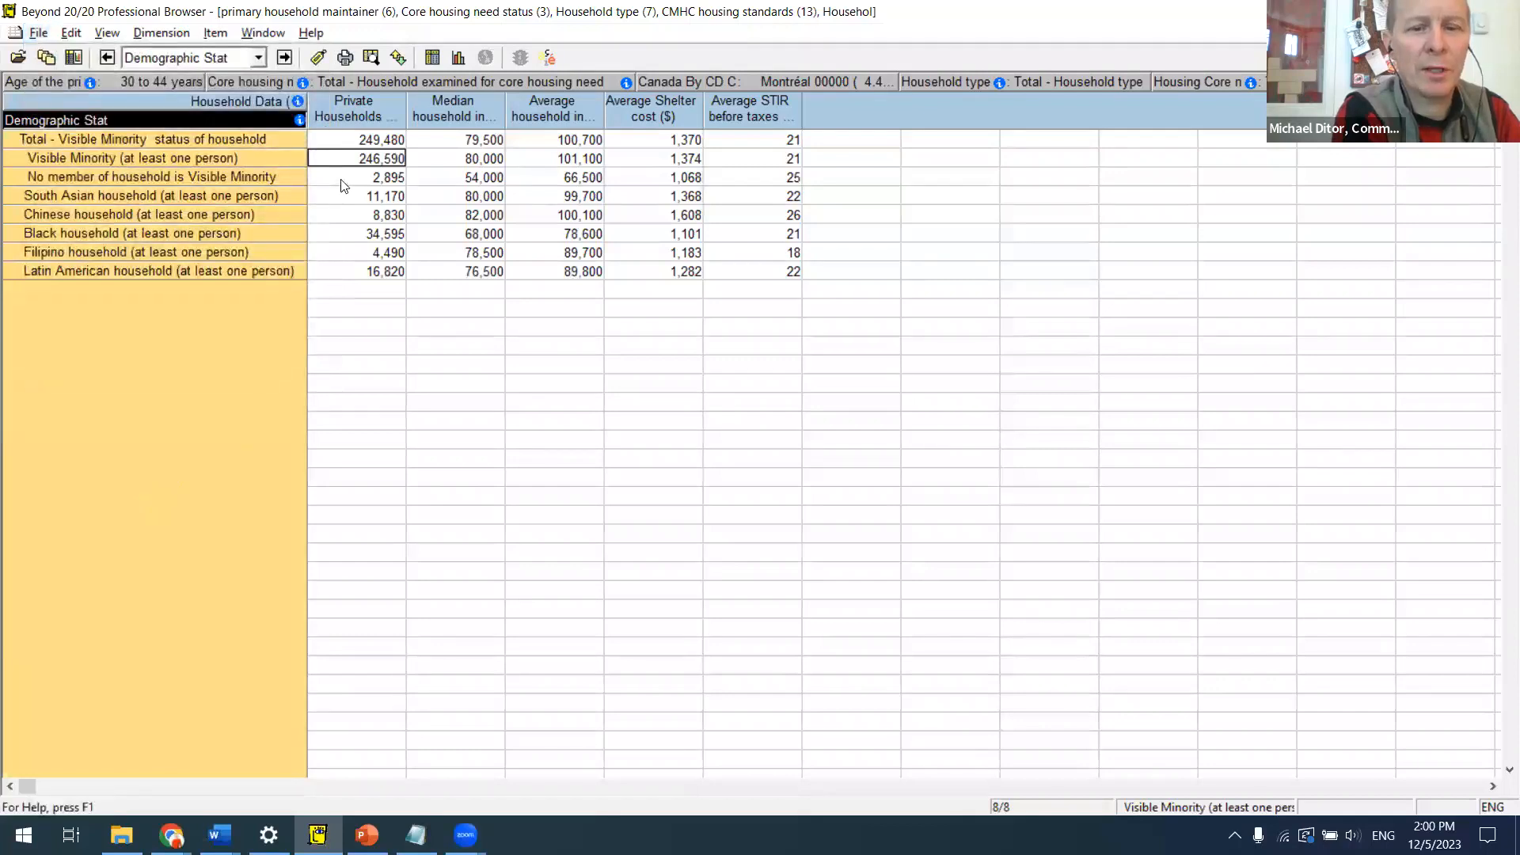
Step: Swap Household Data into the rows and Demographic Stat into the columns, and widen the row labels to fit
{"action": "left_click", "coordinate": [344, 139]}
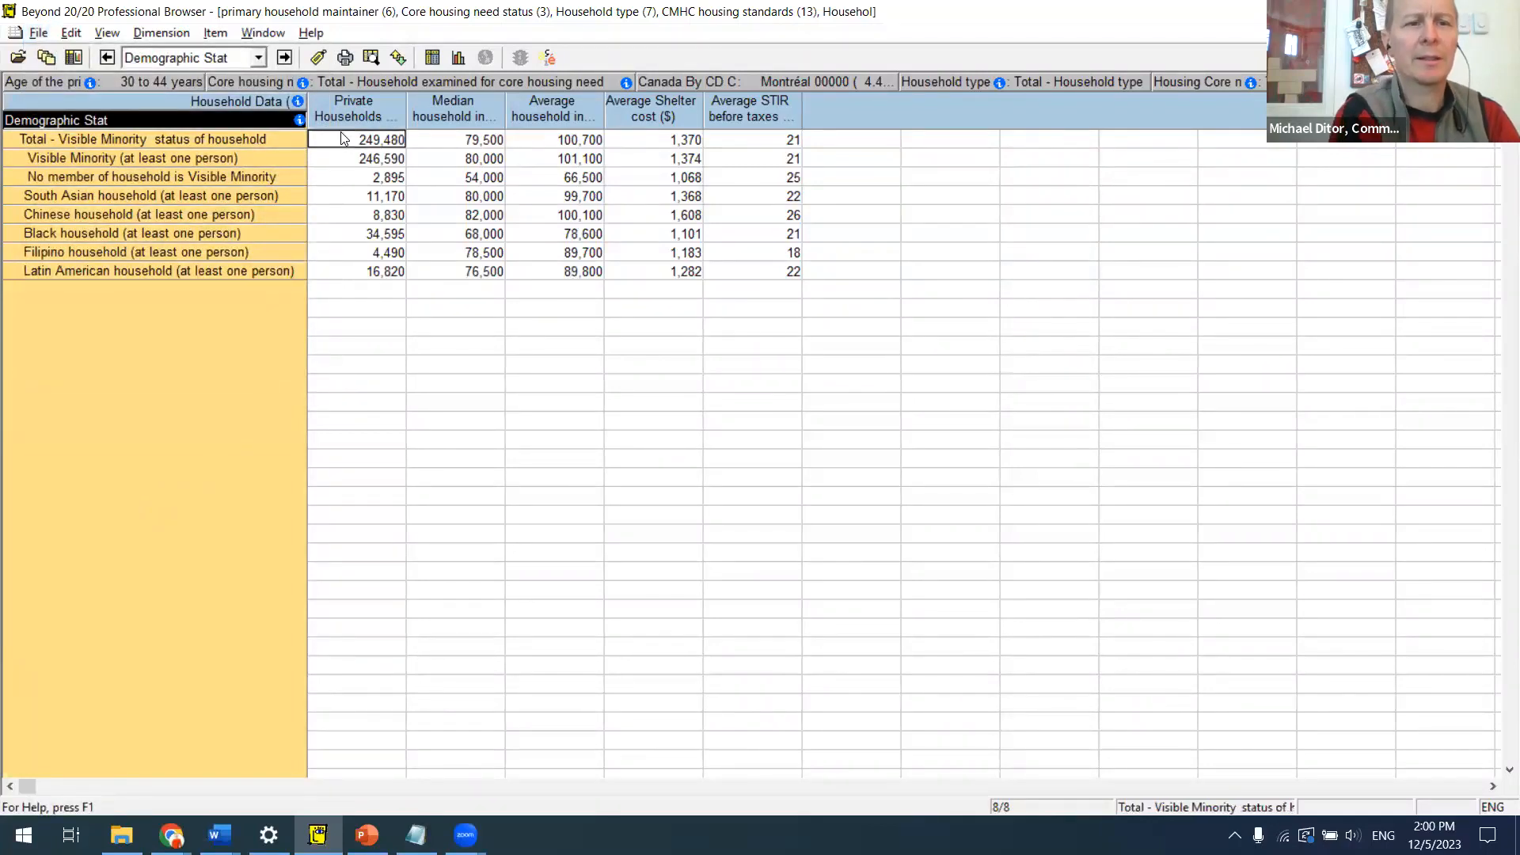
{"action": "left_click_drag", "start_coordinate": [189, 100], "coordinate": [186, 144]}
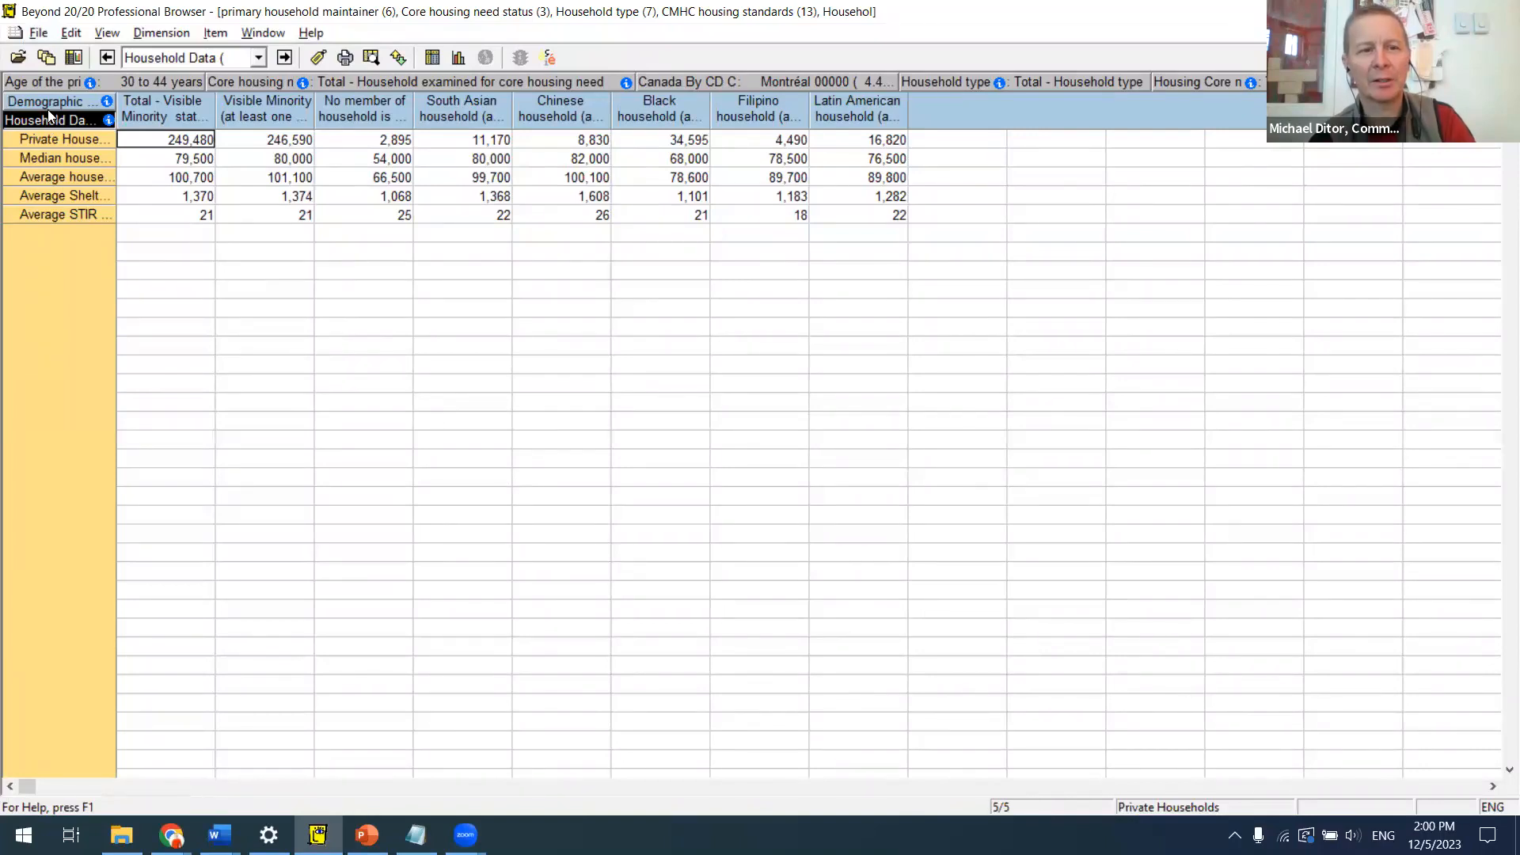
{"action": "left_click_drag", "start_coordinate": [119, 178], "coordinate": [287, 197]}
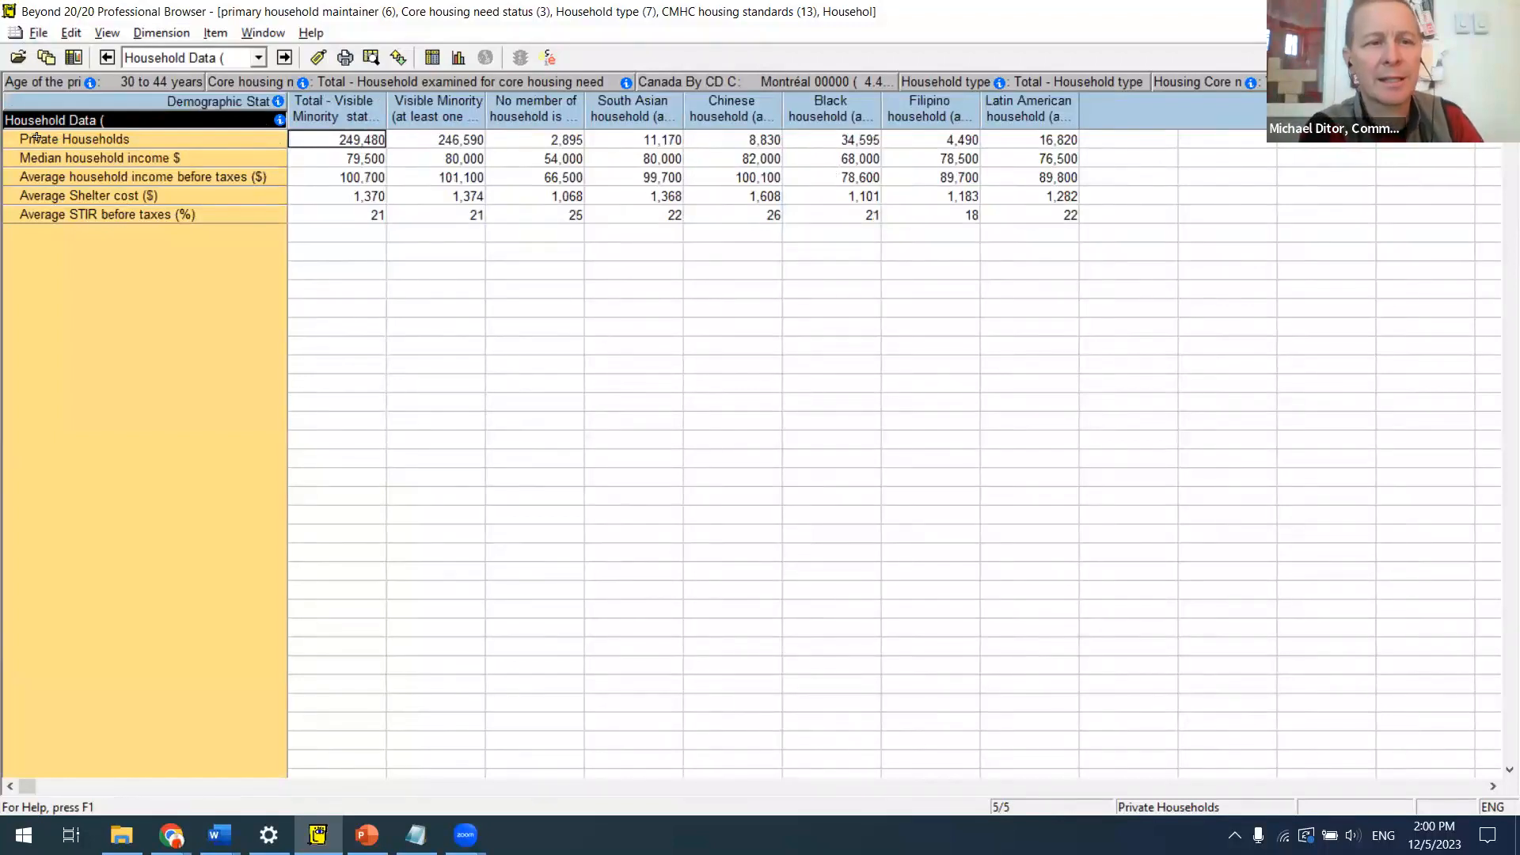
Step: Highlight all Household Data rows, the Average STIR row, and Median household income through Average Shelter cost in turn, and clear the selection
{"action": "left_click_drag", "start_coordinate": [49, 139], "coordinate": [63, 218]}
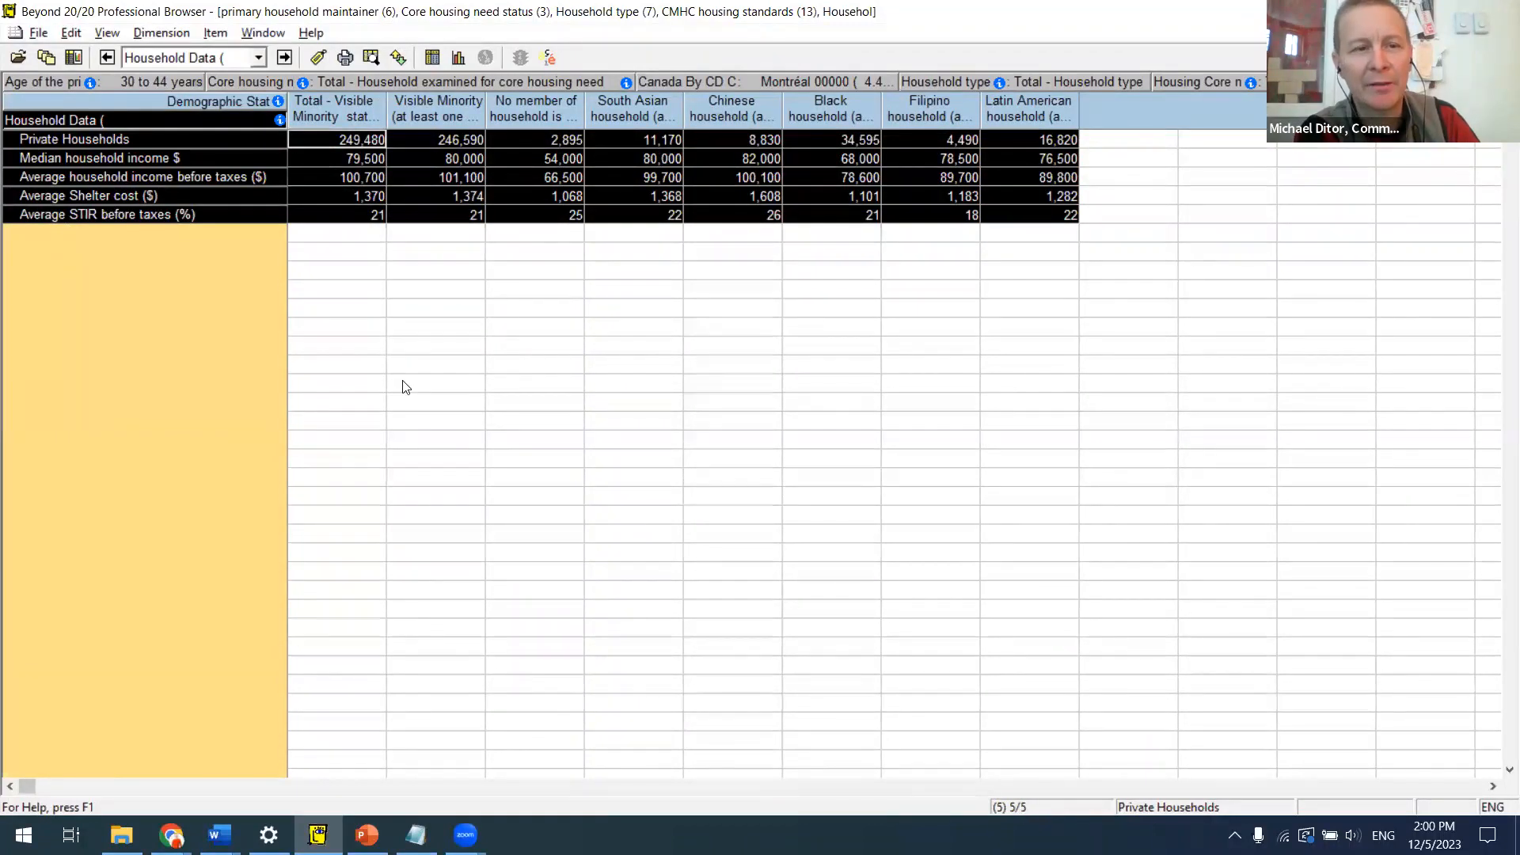
{"action": "left_click", "coordinate": [169, 215]}
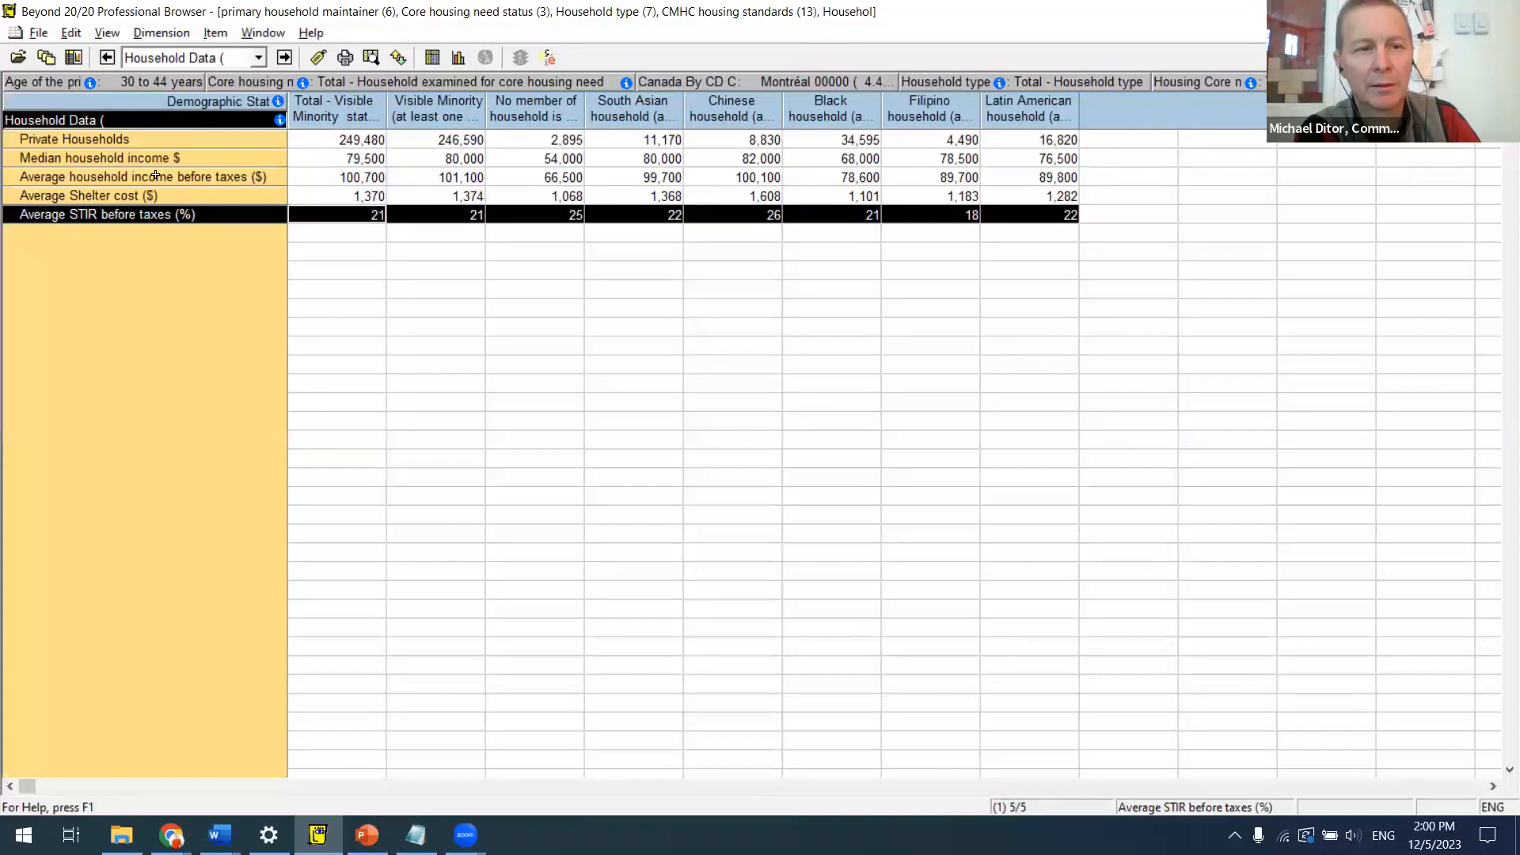
{"action": "left_click_drag", "start_coordinate": [132, 158], "coordinate": [142, 196]}
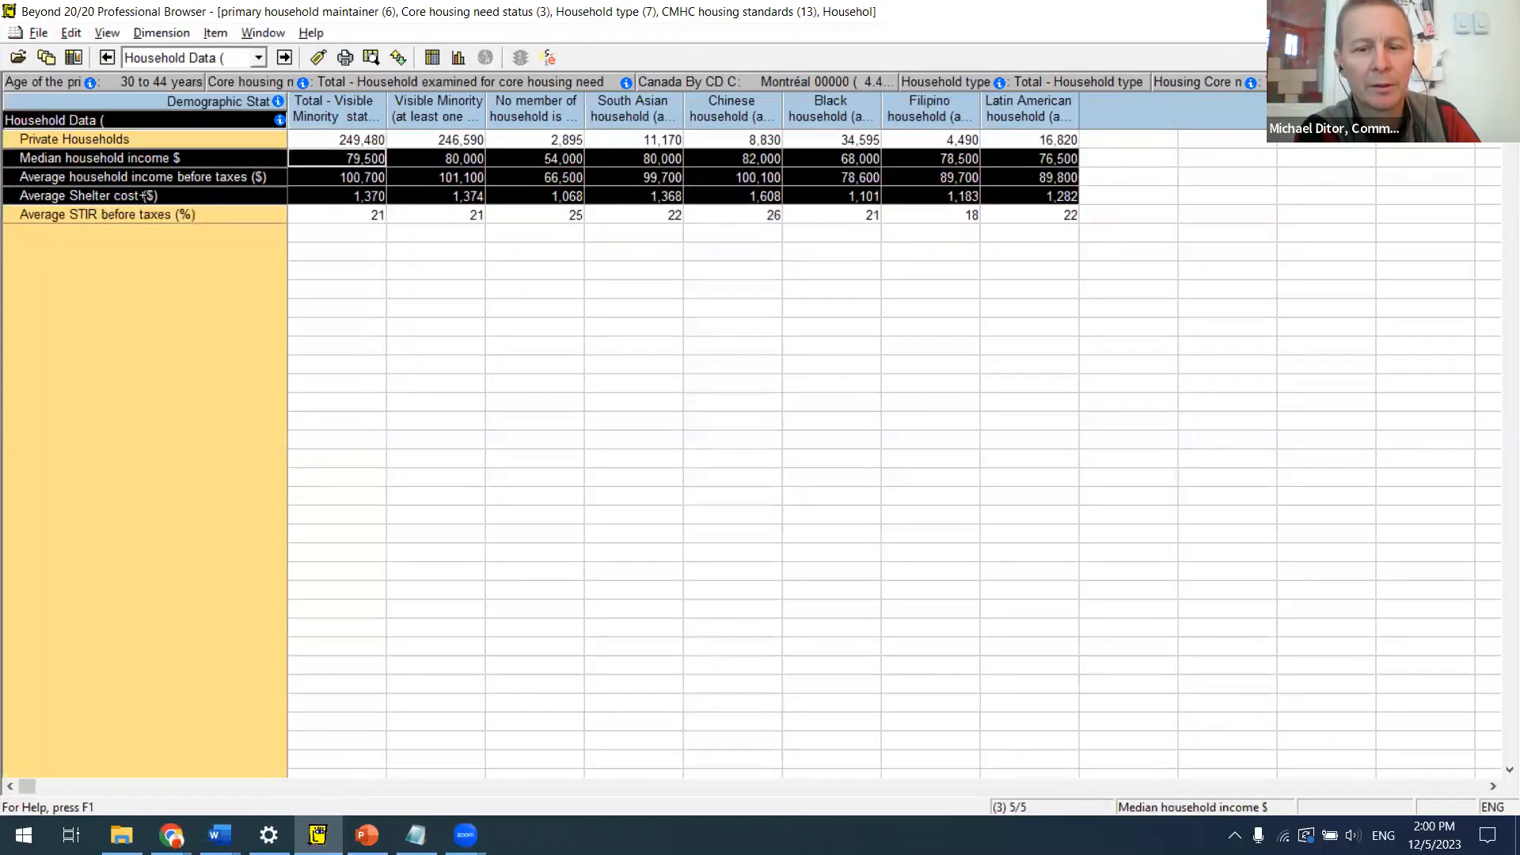
{"action": "left_click", "coordinate": [123, 329]}
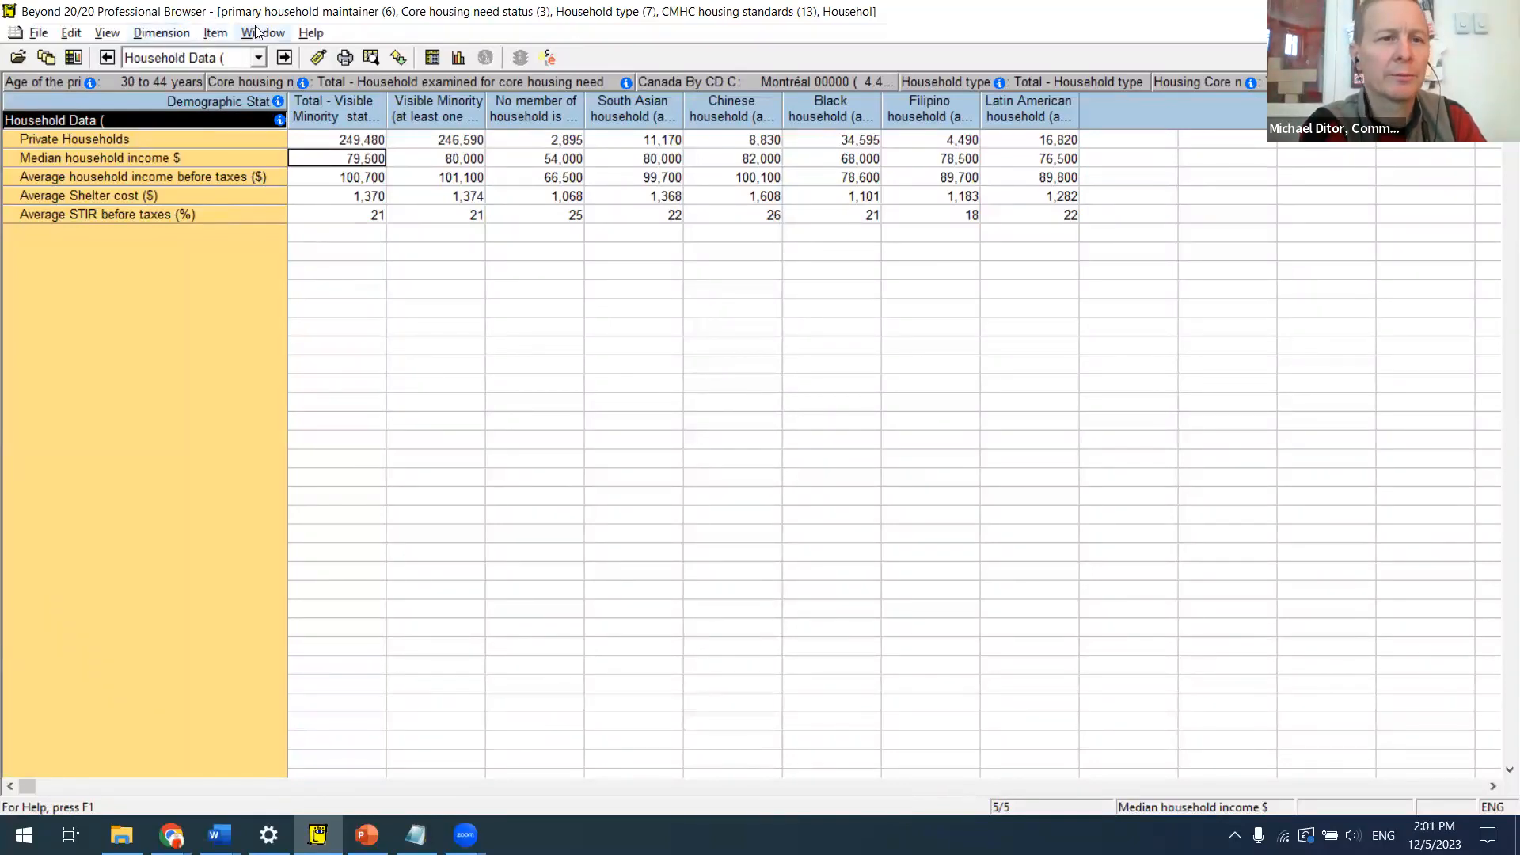
{"action": "left_click", "coordinate": [156, 32]}
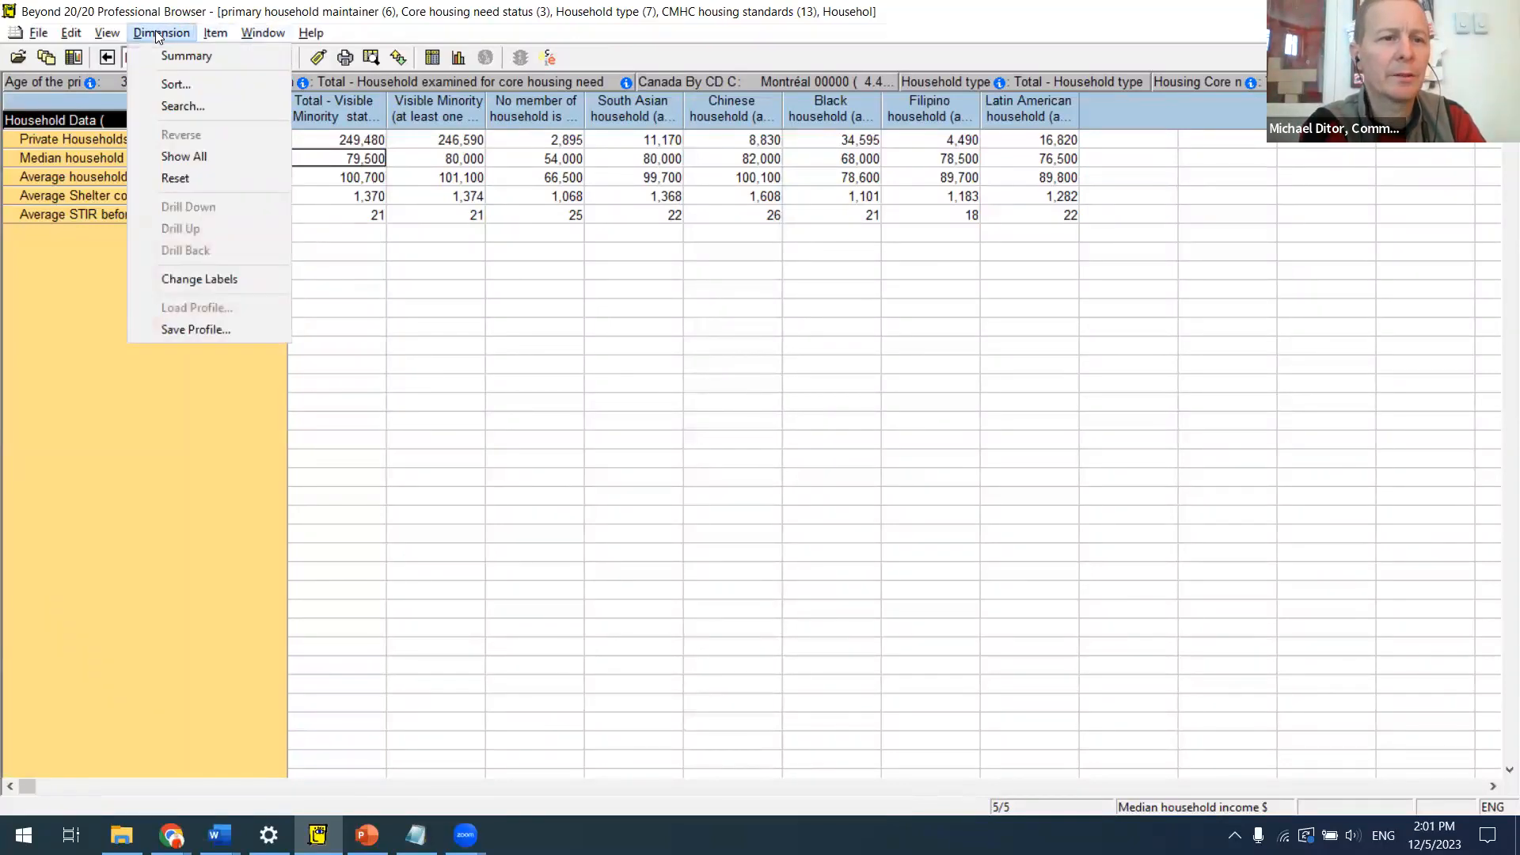
{"action": "mouse_move", "coordinate": [218, 34]}
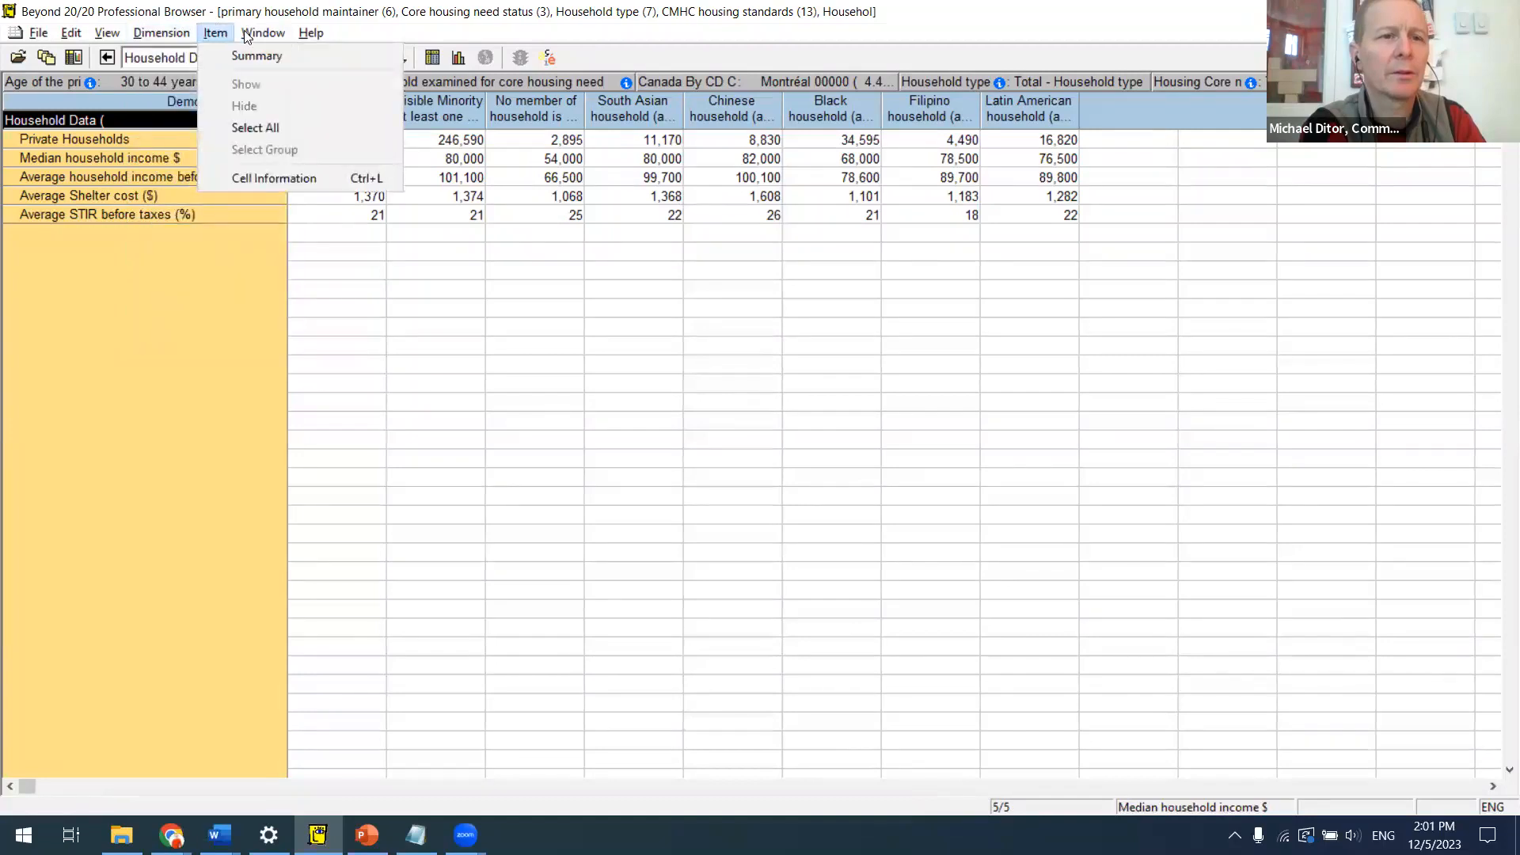
{"action": "left_click", "coordinate": [107, 34]}
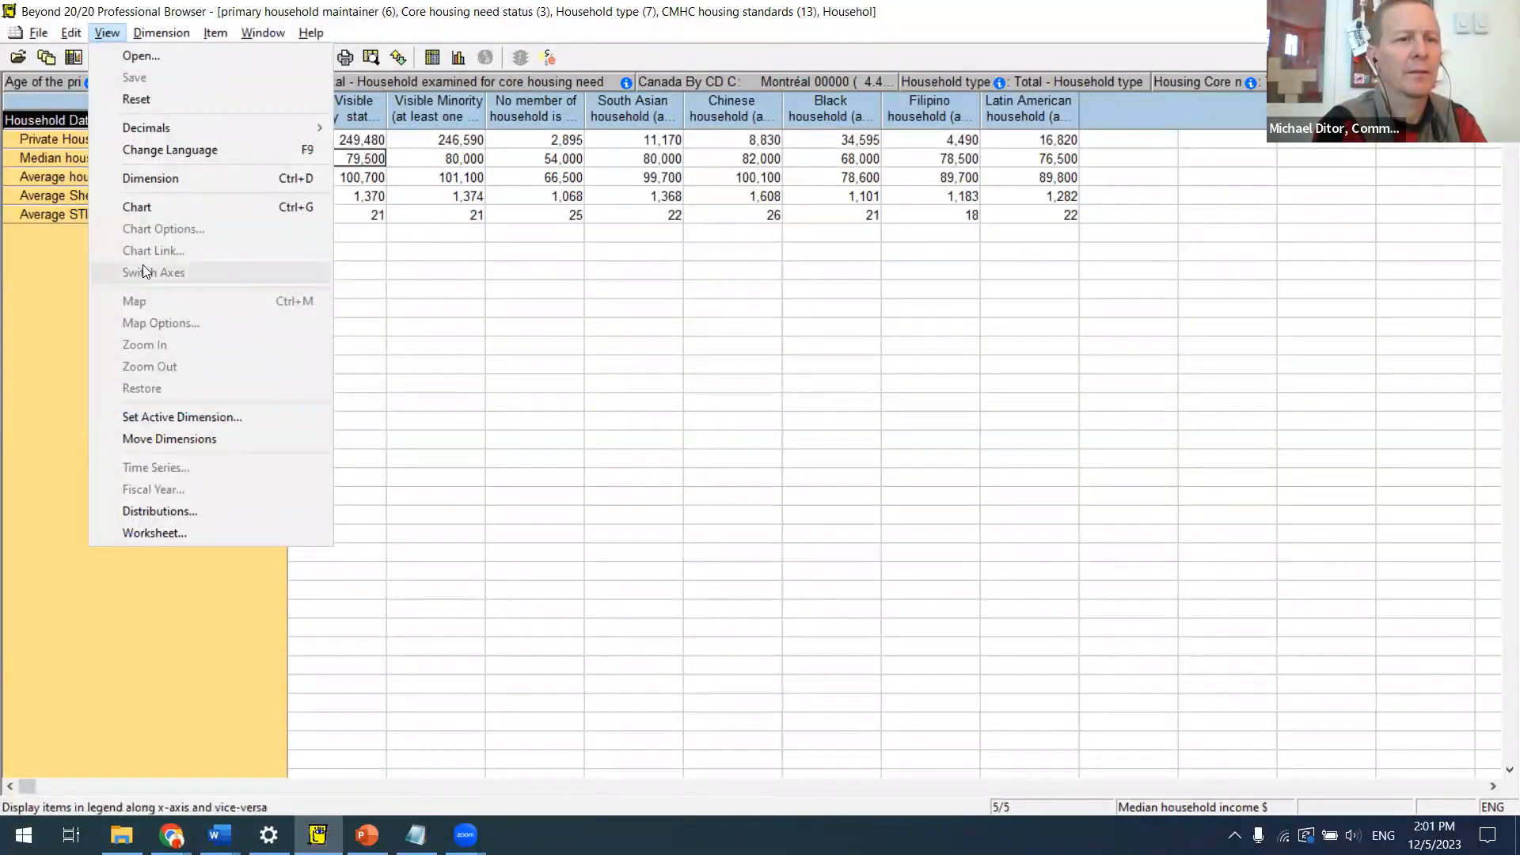
{"action": "left_click", "coordinate": [188, 430]}
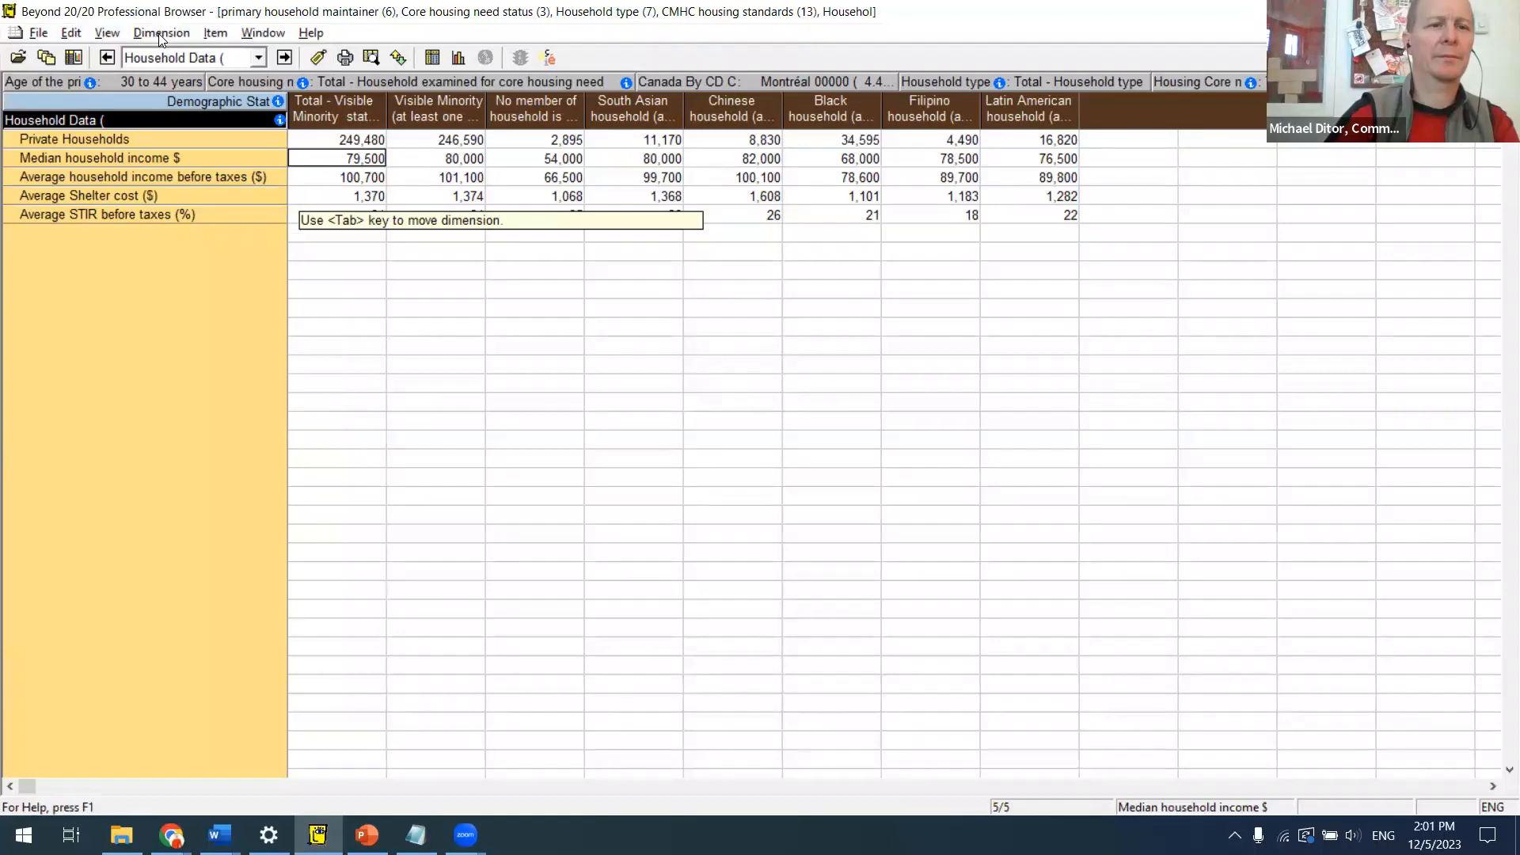
{"action": "left_click", "coordinate": [241, 106]}
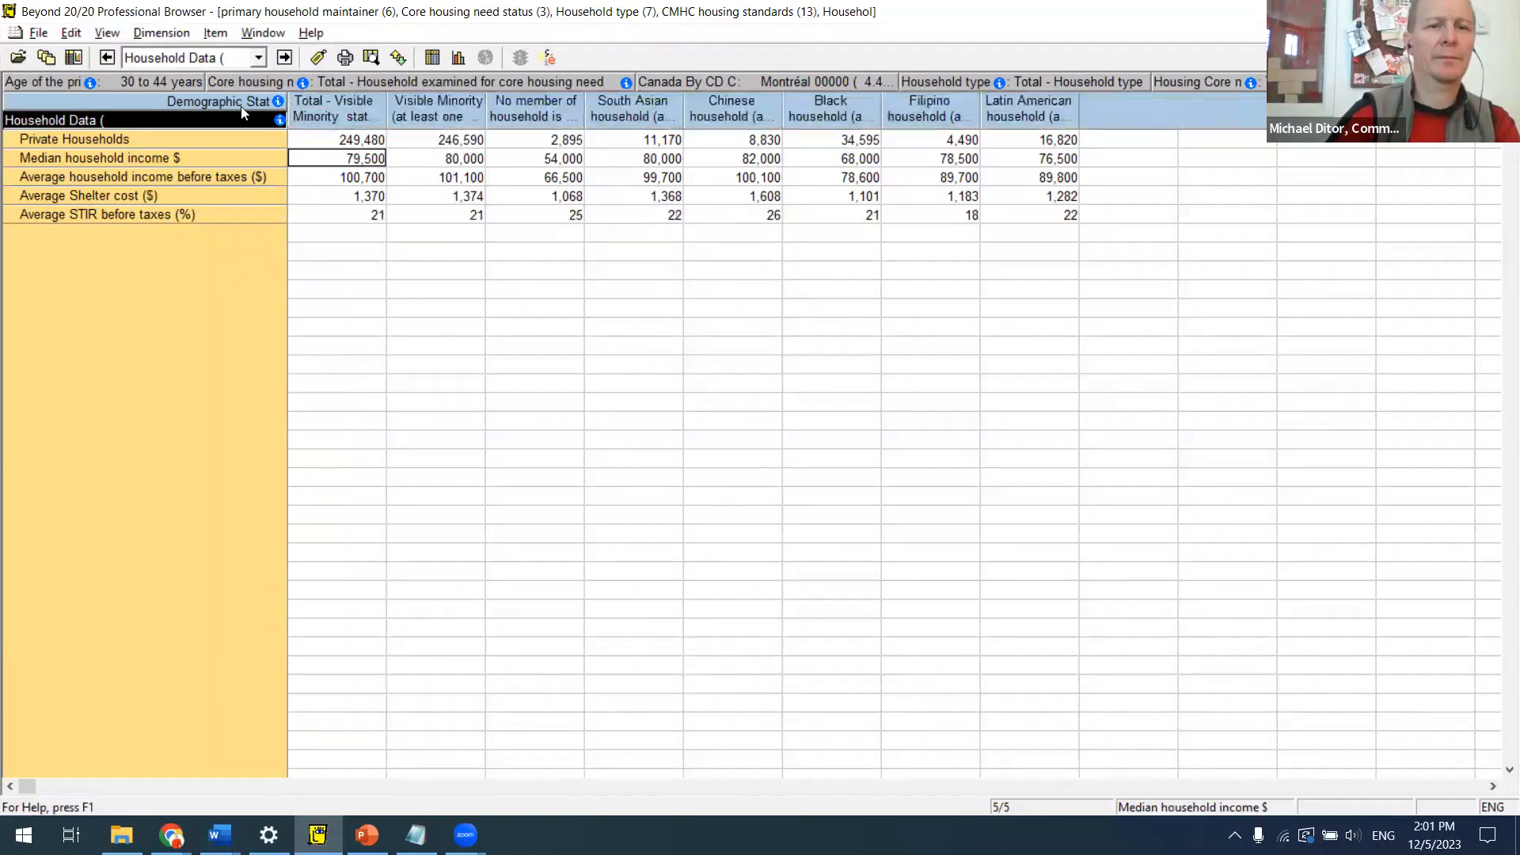
Step: Set the age of the primary household maintainer as the table's active dimension
{"action": "left_click", "coordinate": [164, 33]}
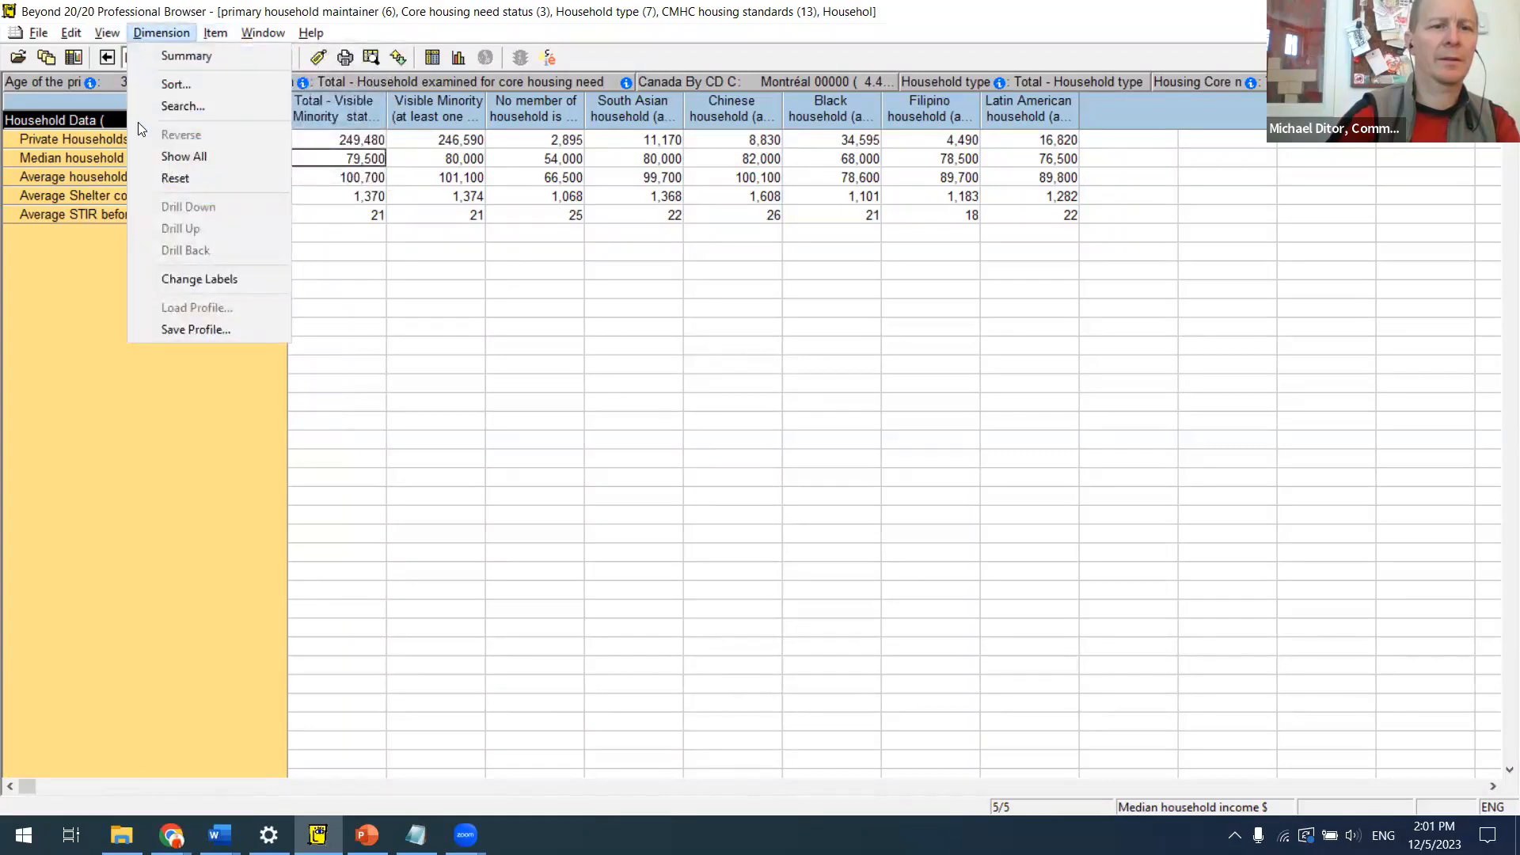
{"action": "mouse_move", "coordinate": [107, 32]}
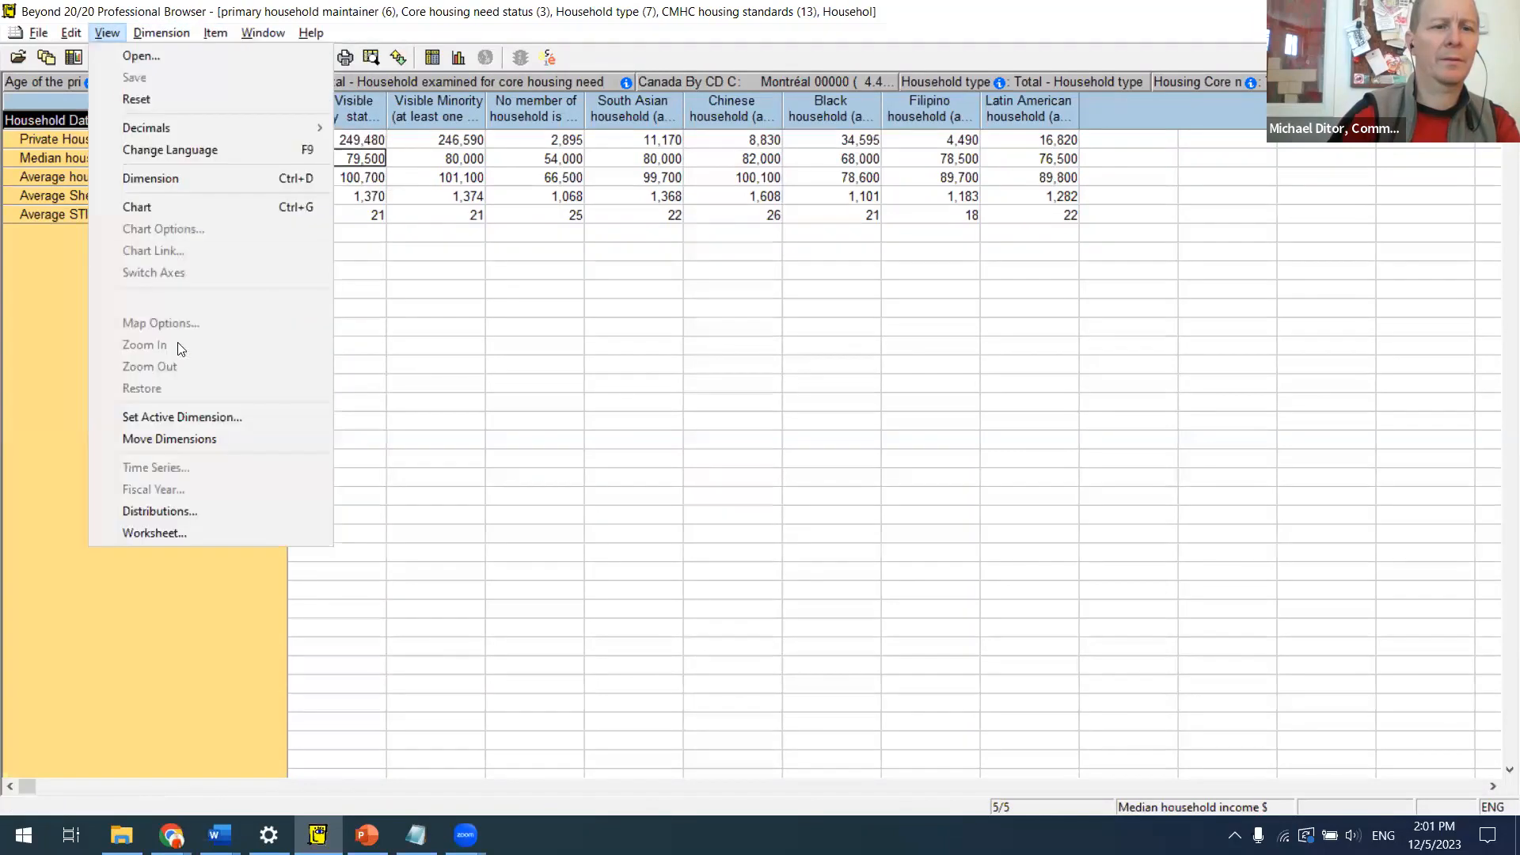
{"action": "left_click", "coordinate": [184, 417]}
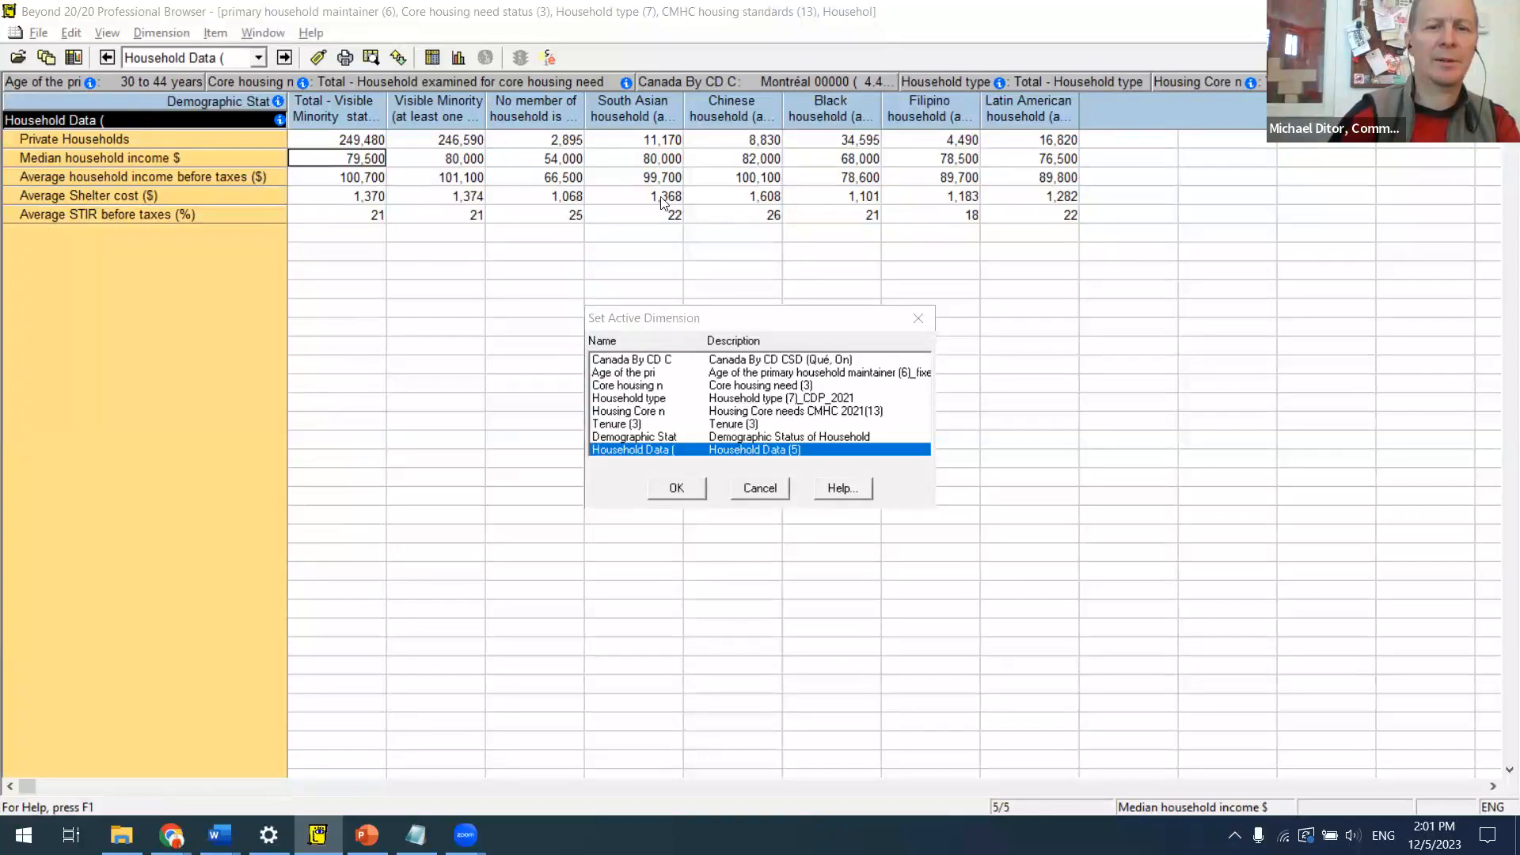
{"action": "left_click_drag", "start_coordinate": [657, 318], "coordinate": [511, 385]}
{"action": "left_click", "coordinate": [489, 478]}
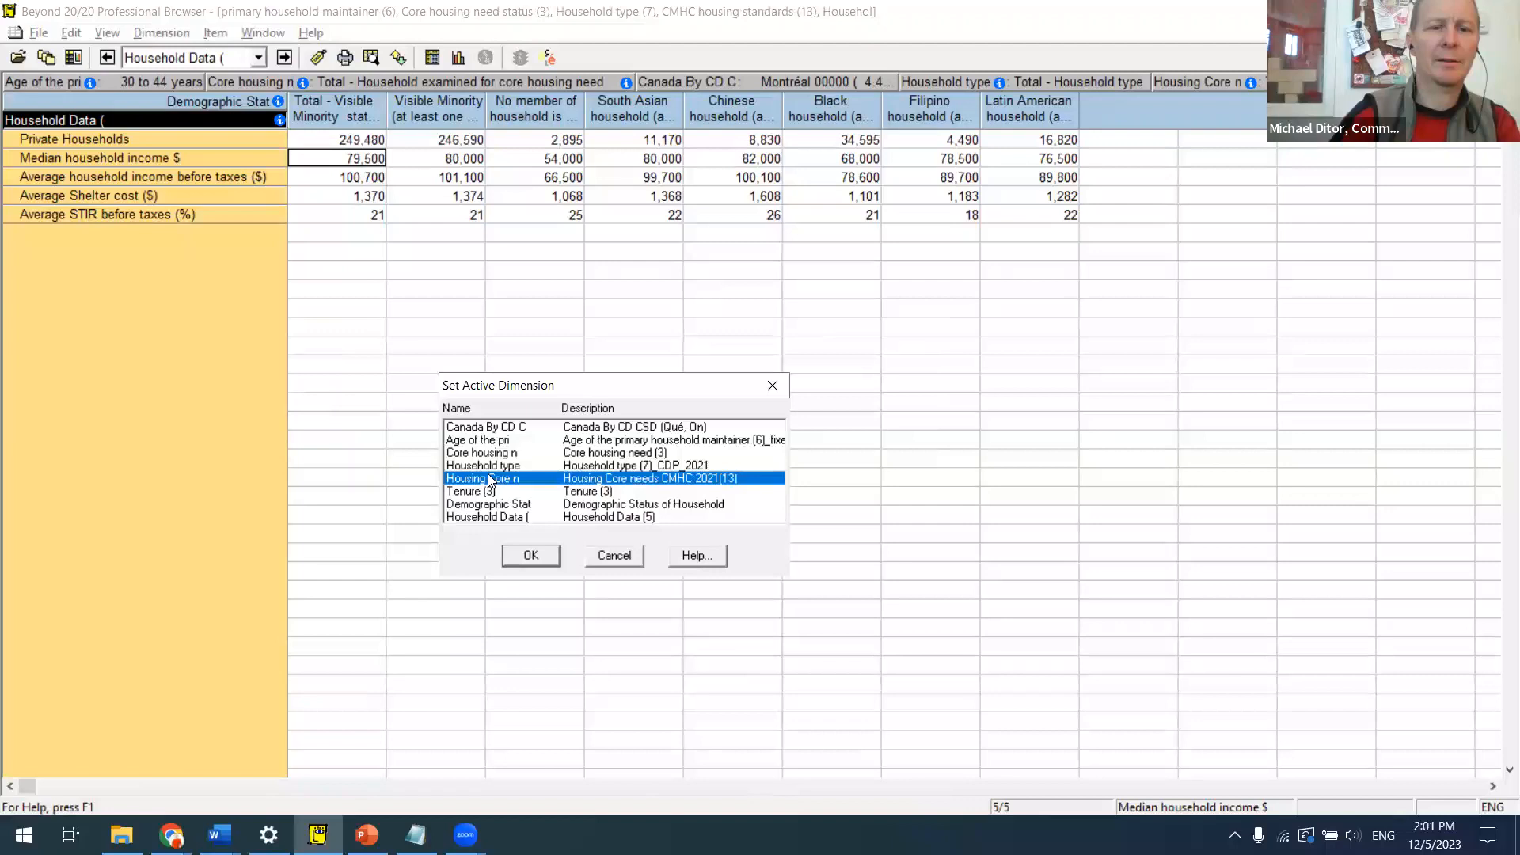
{"action": "left_click", "coordinate": [480, 440]}
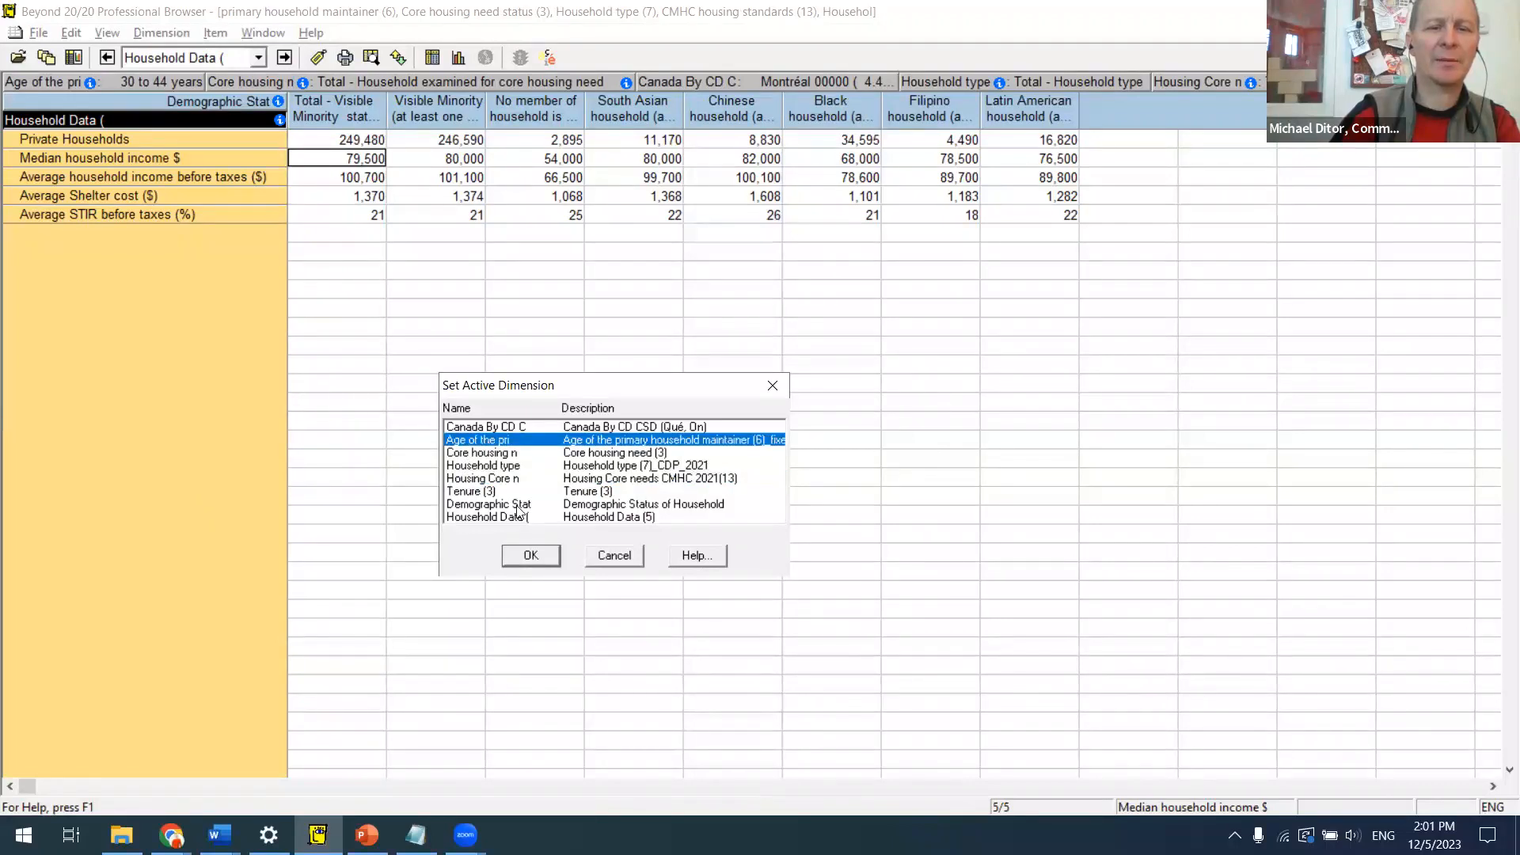
{"action": "left_click", "coordinate": [527, 555]}
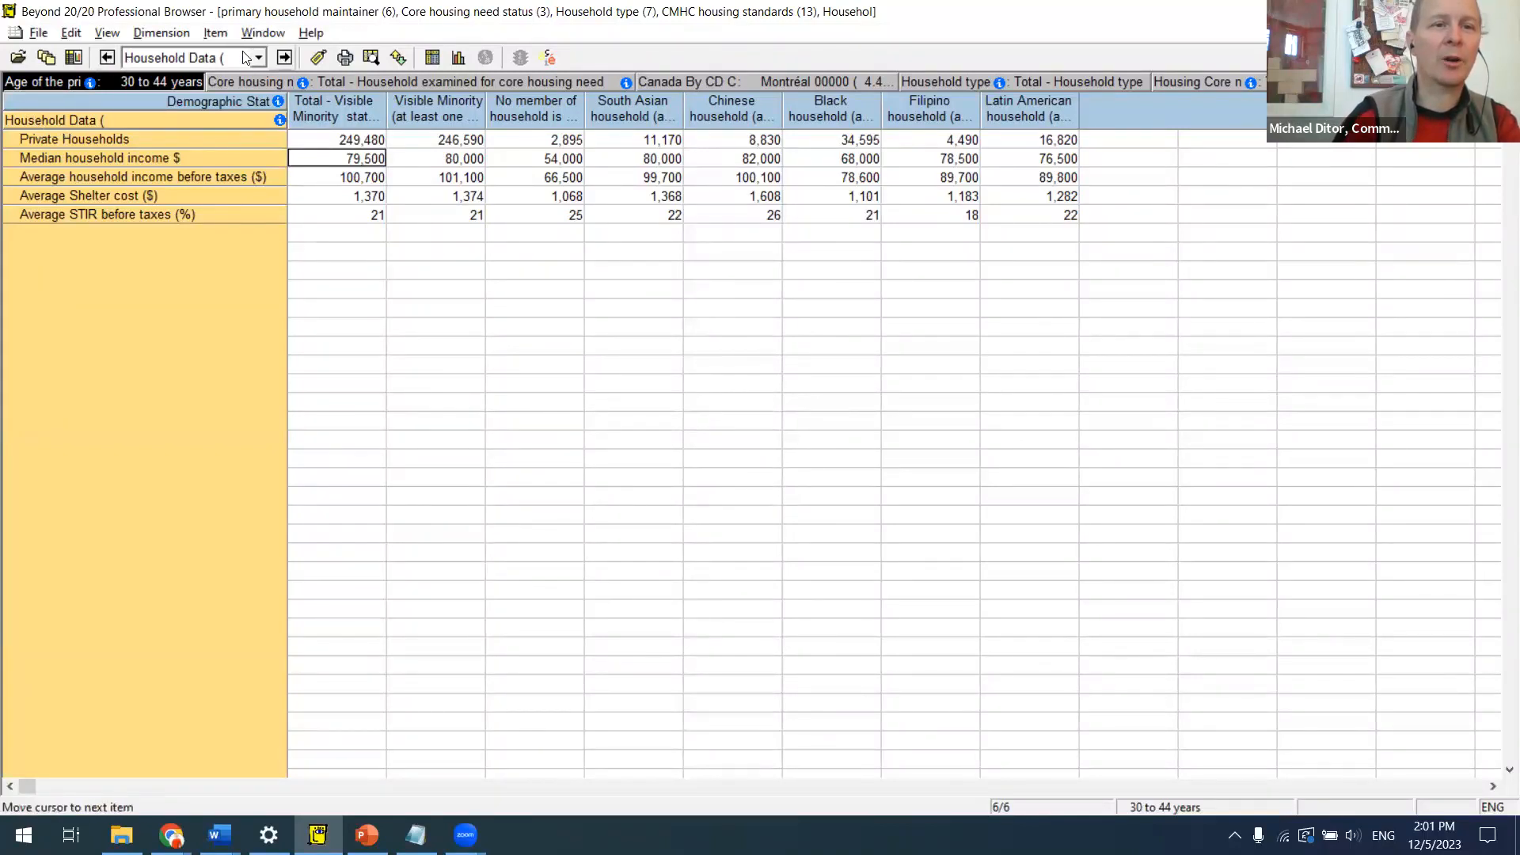
Step: Go through the age categories of the primary household maintainer one by one, ending on 45 to 64 years
{"action": "left_click", "coordinate": [284, 57]}
{"action": "left_click", "coordinate": [285, 57]}
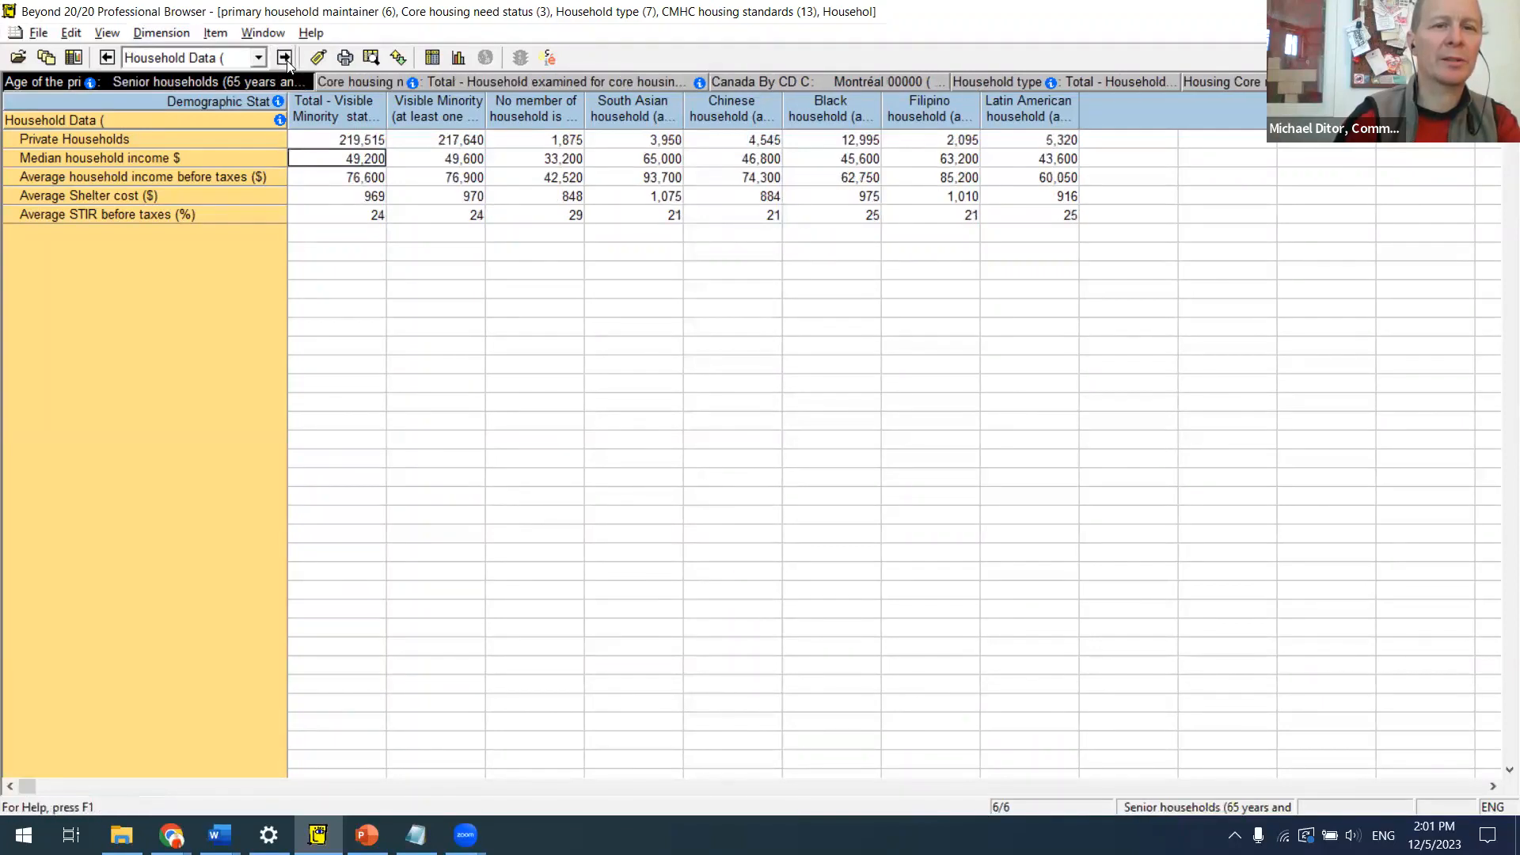
{"action": "left_click", "coordinate": [285, 57]}
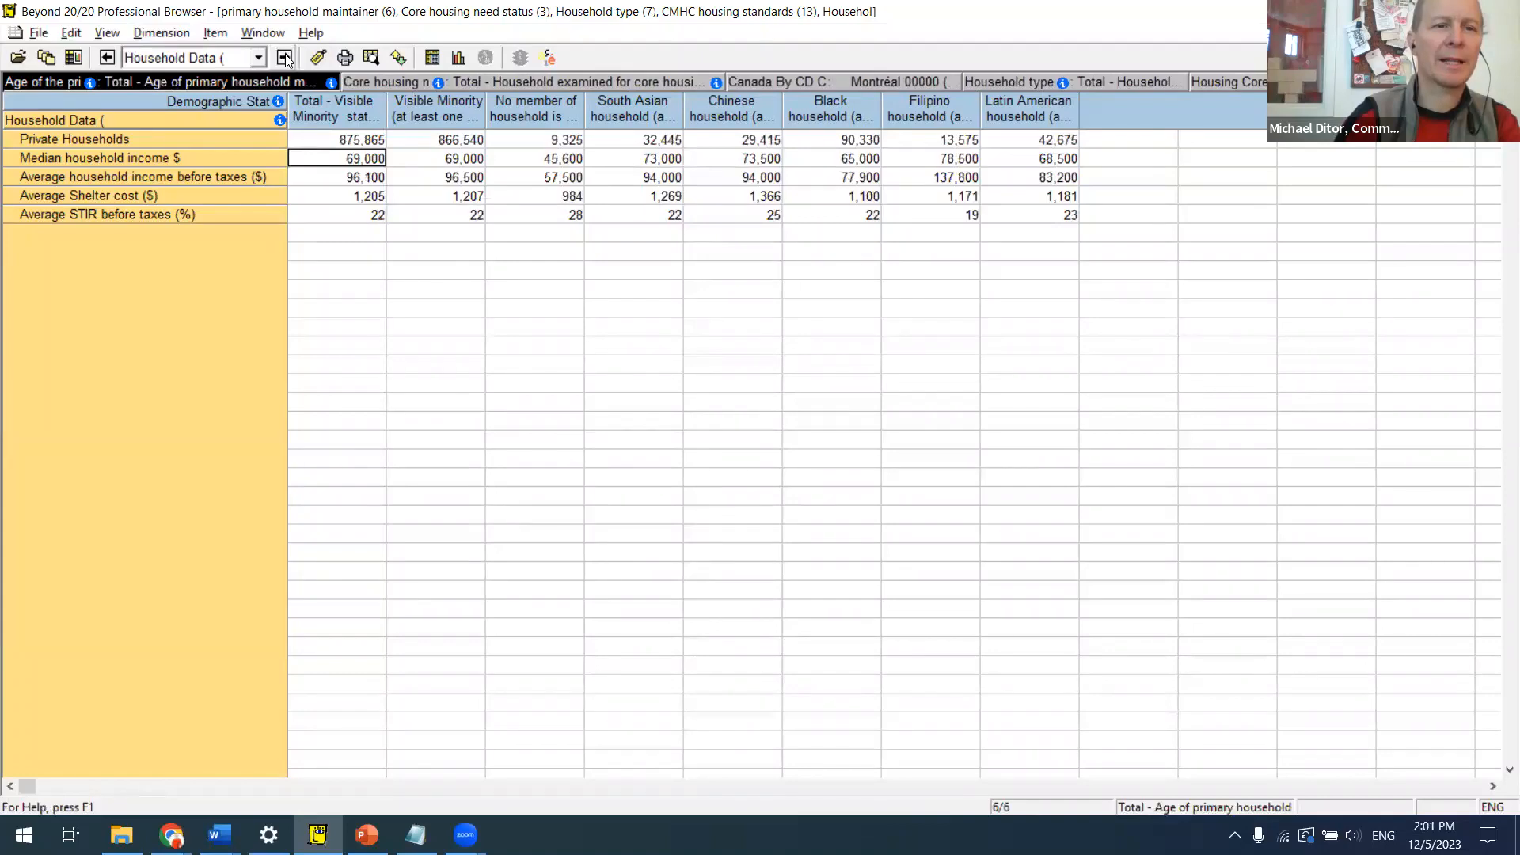
{"action": "left_click", "coordinate": [285, 57]}
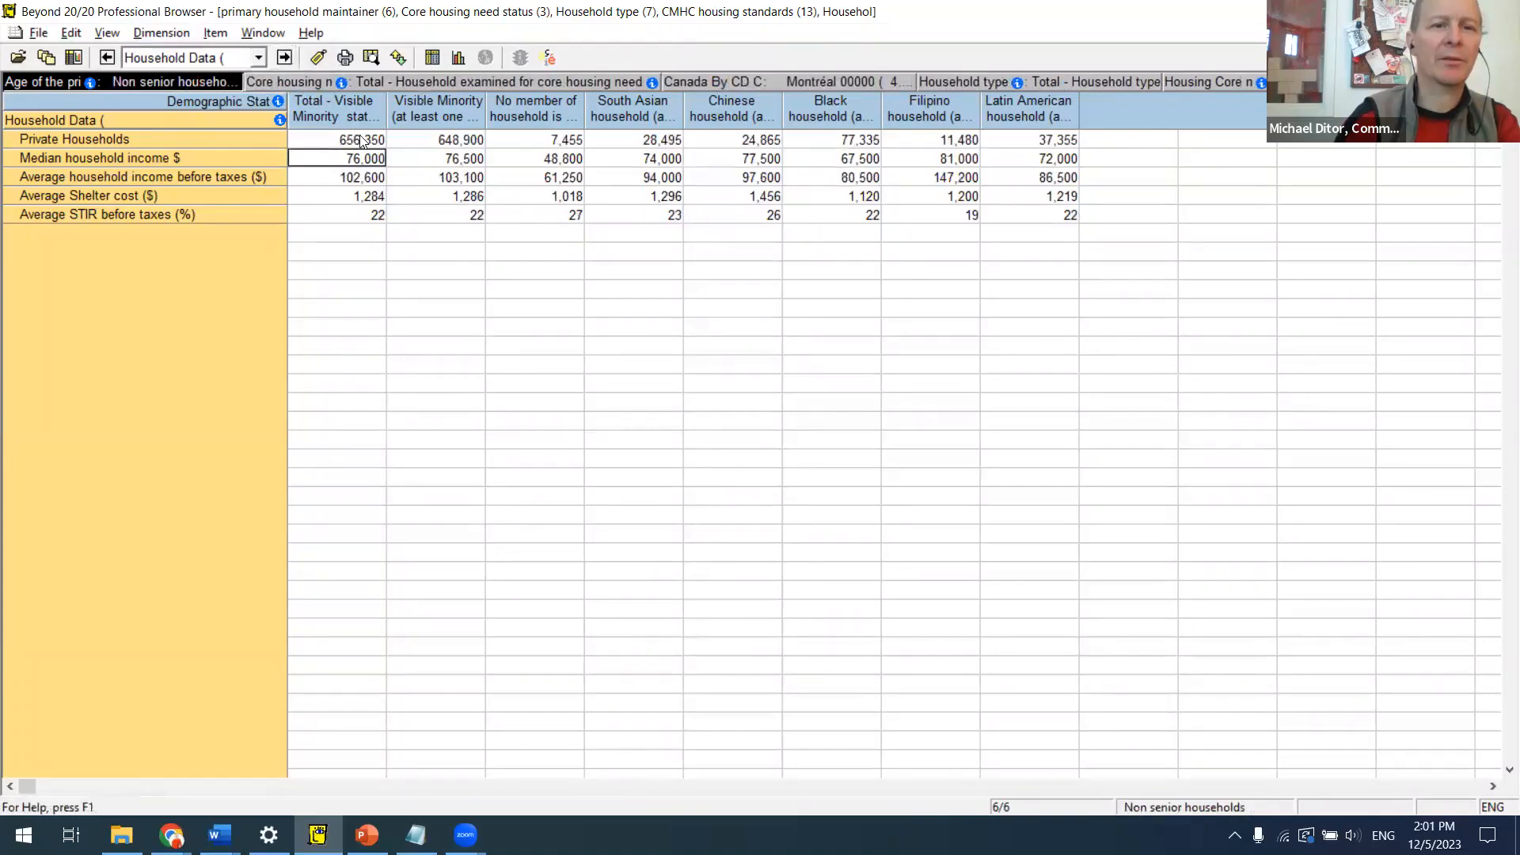
{"action": "left_click", "coordinate": [287, 57]}
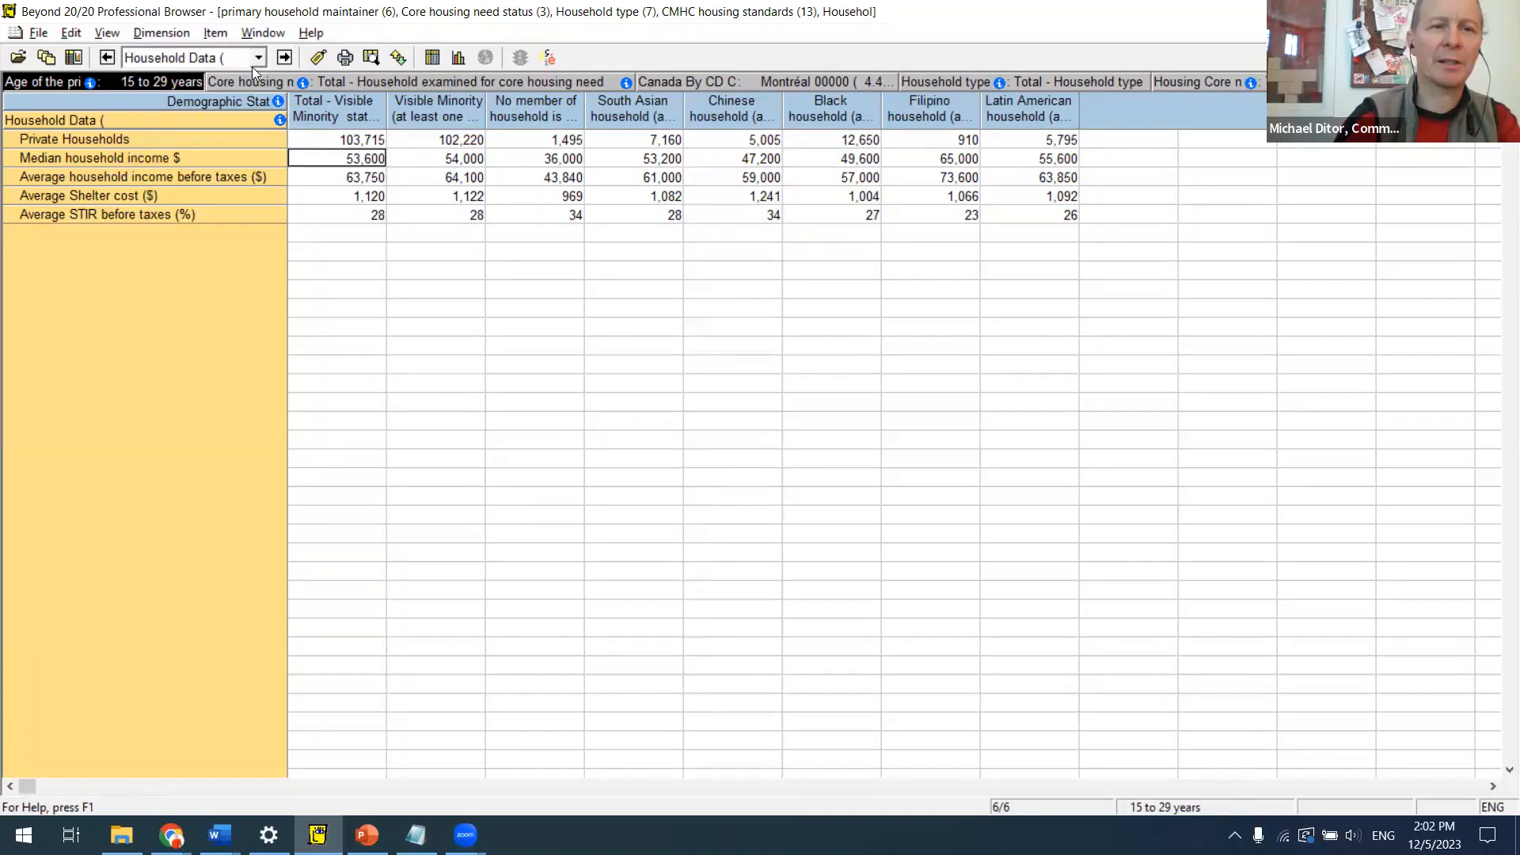
{"action": "left_click", "coordinate": [285, 59]}
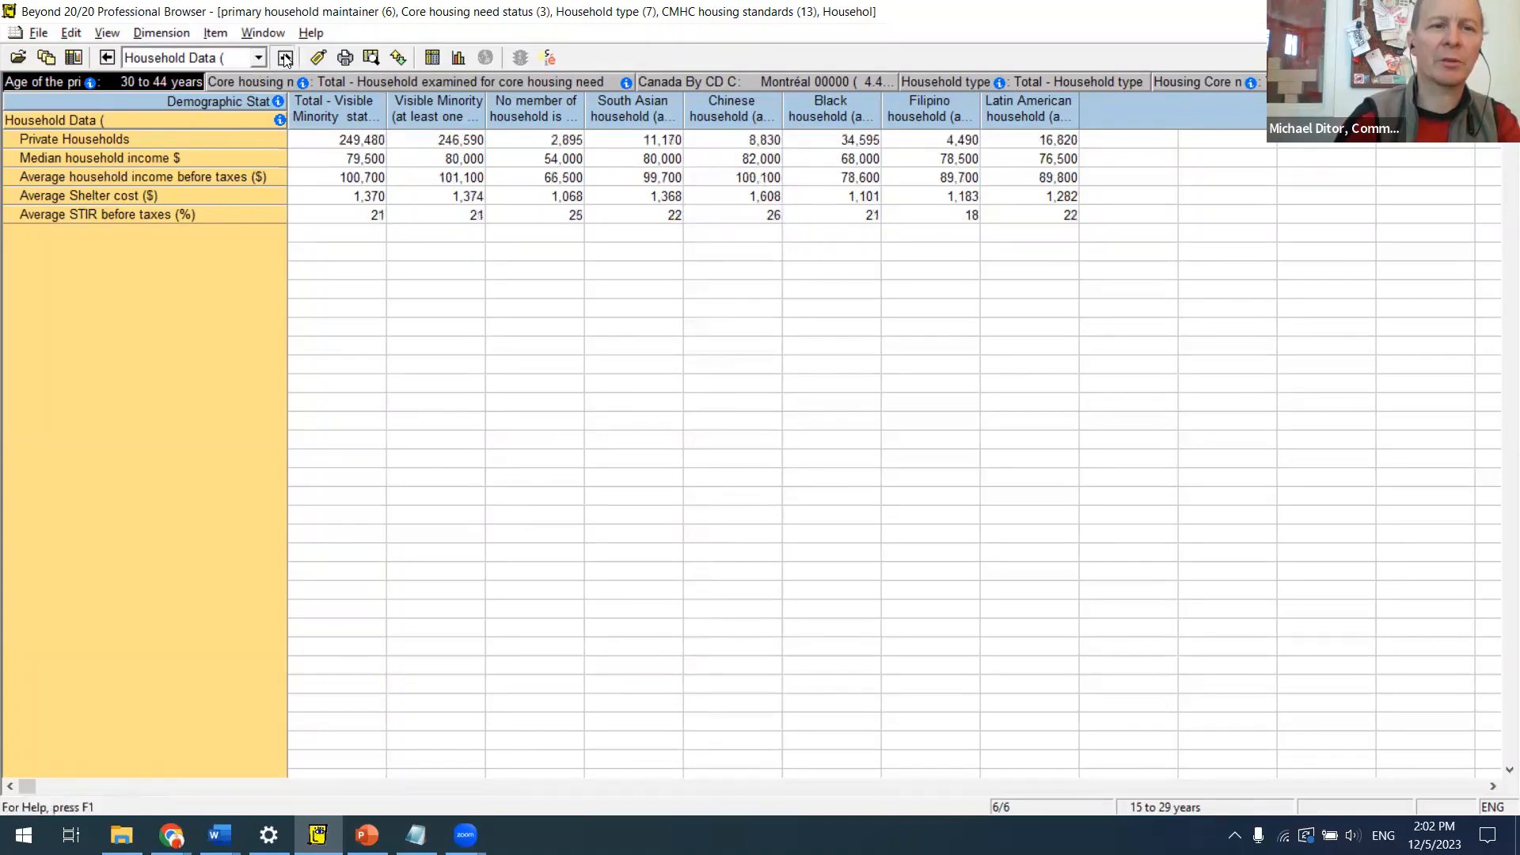
{"action": "left_click", "coordinate": [285, 58]}
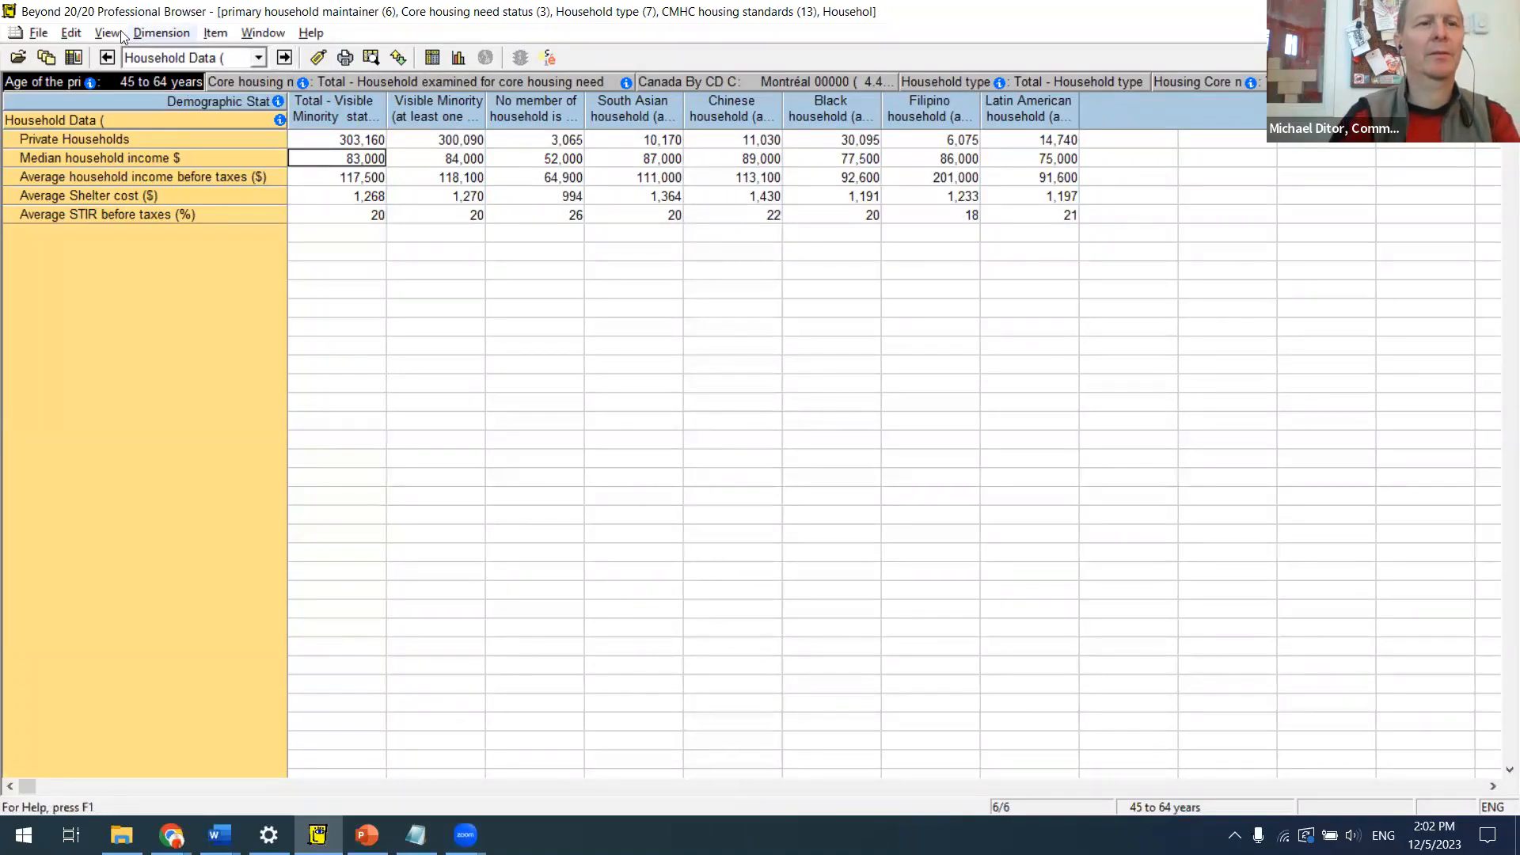
{"action": "left_click", "coordinate": [37, 33]}
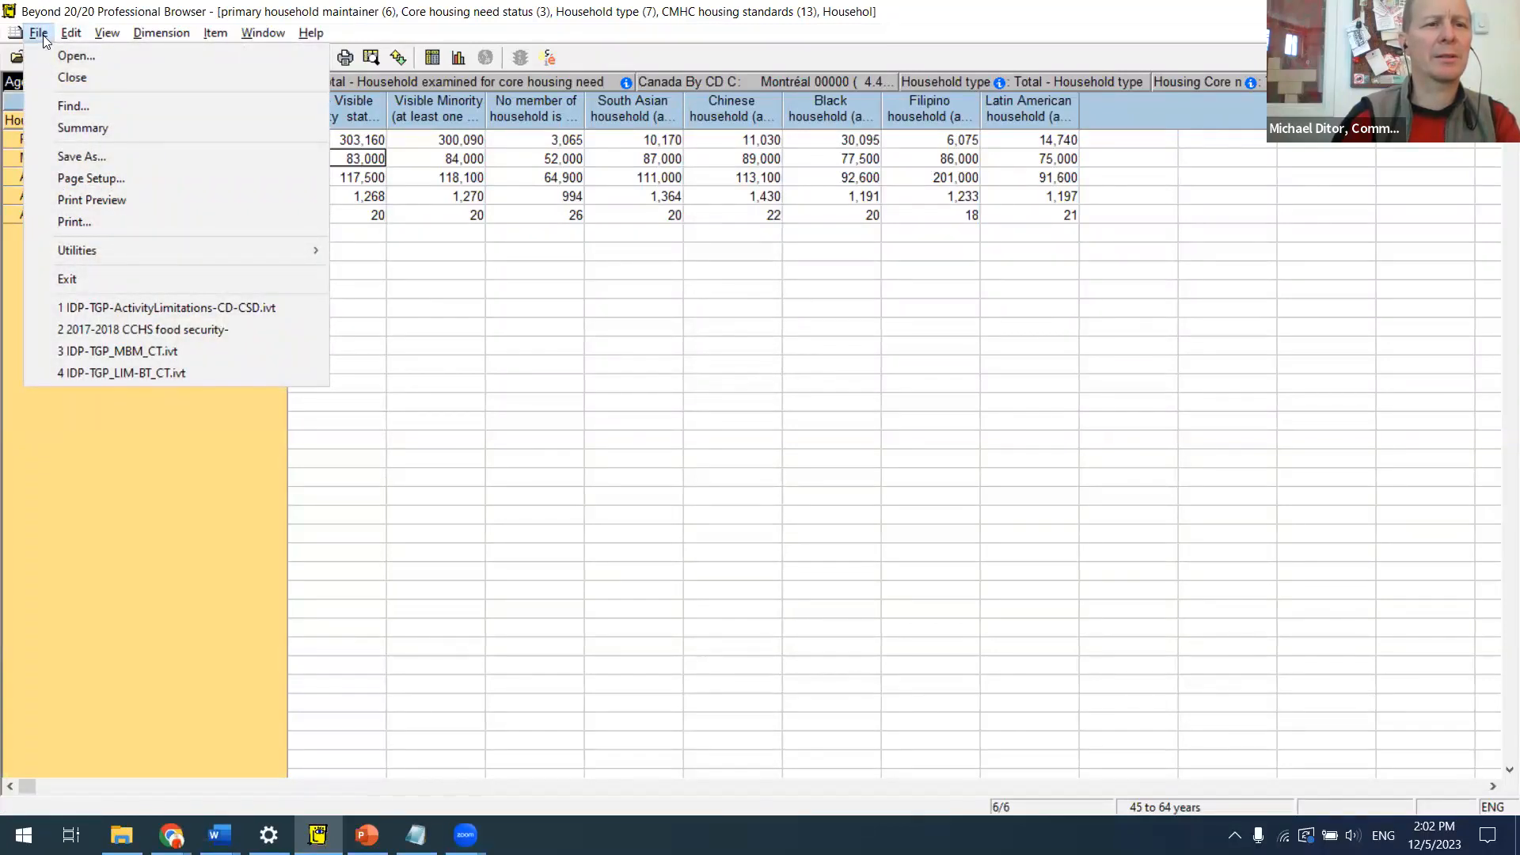
{"action": "left_click", "coordinate": [60, 35]}
{"action": "left_click", "coordinate": [101, 34]}
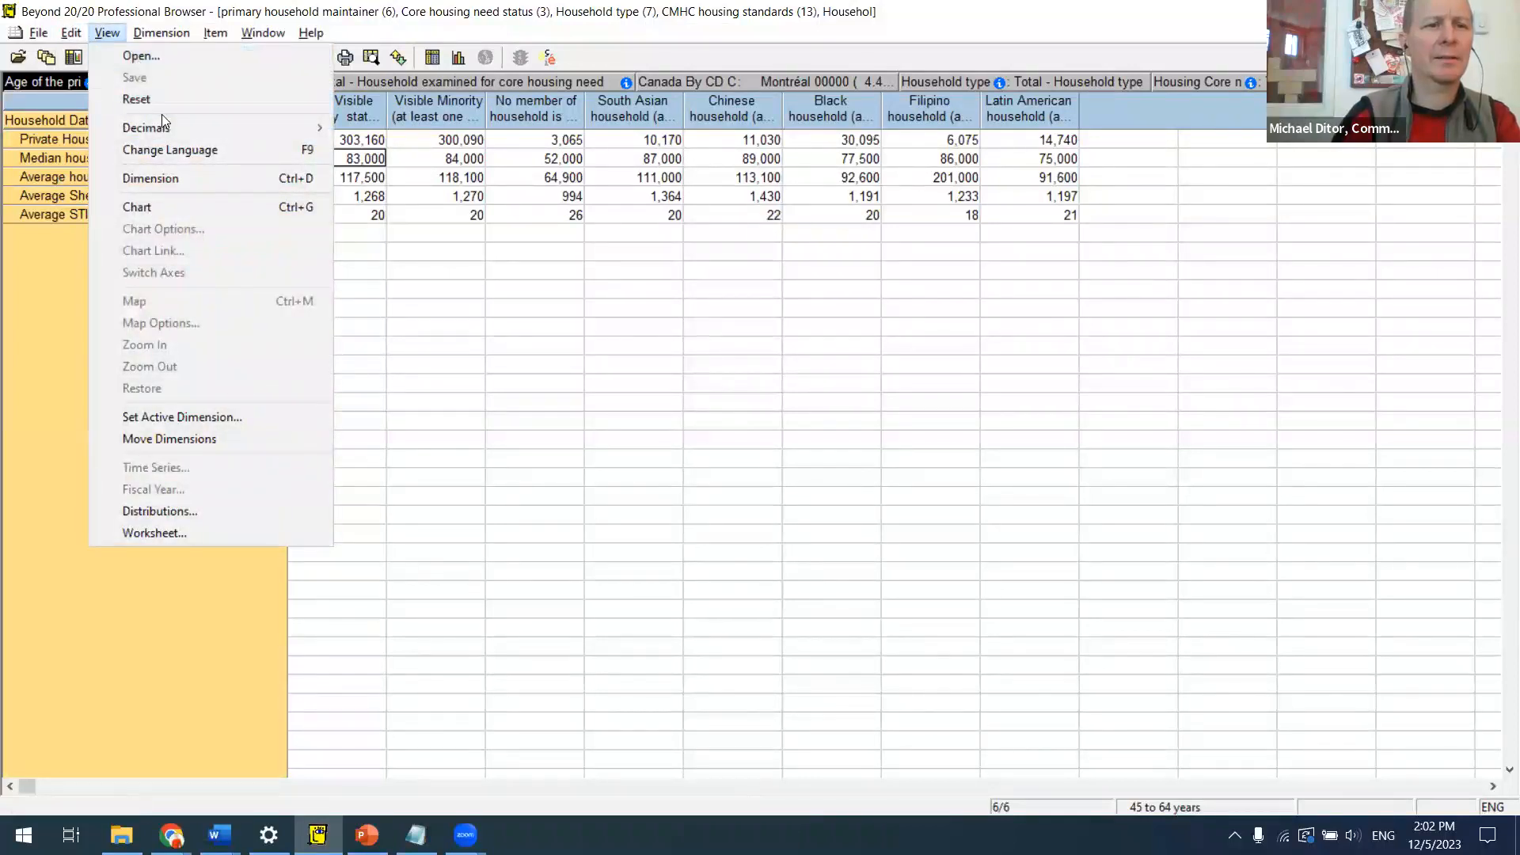
{"action": "left_click", "coordinate": [17, 296]}
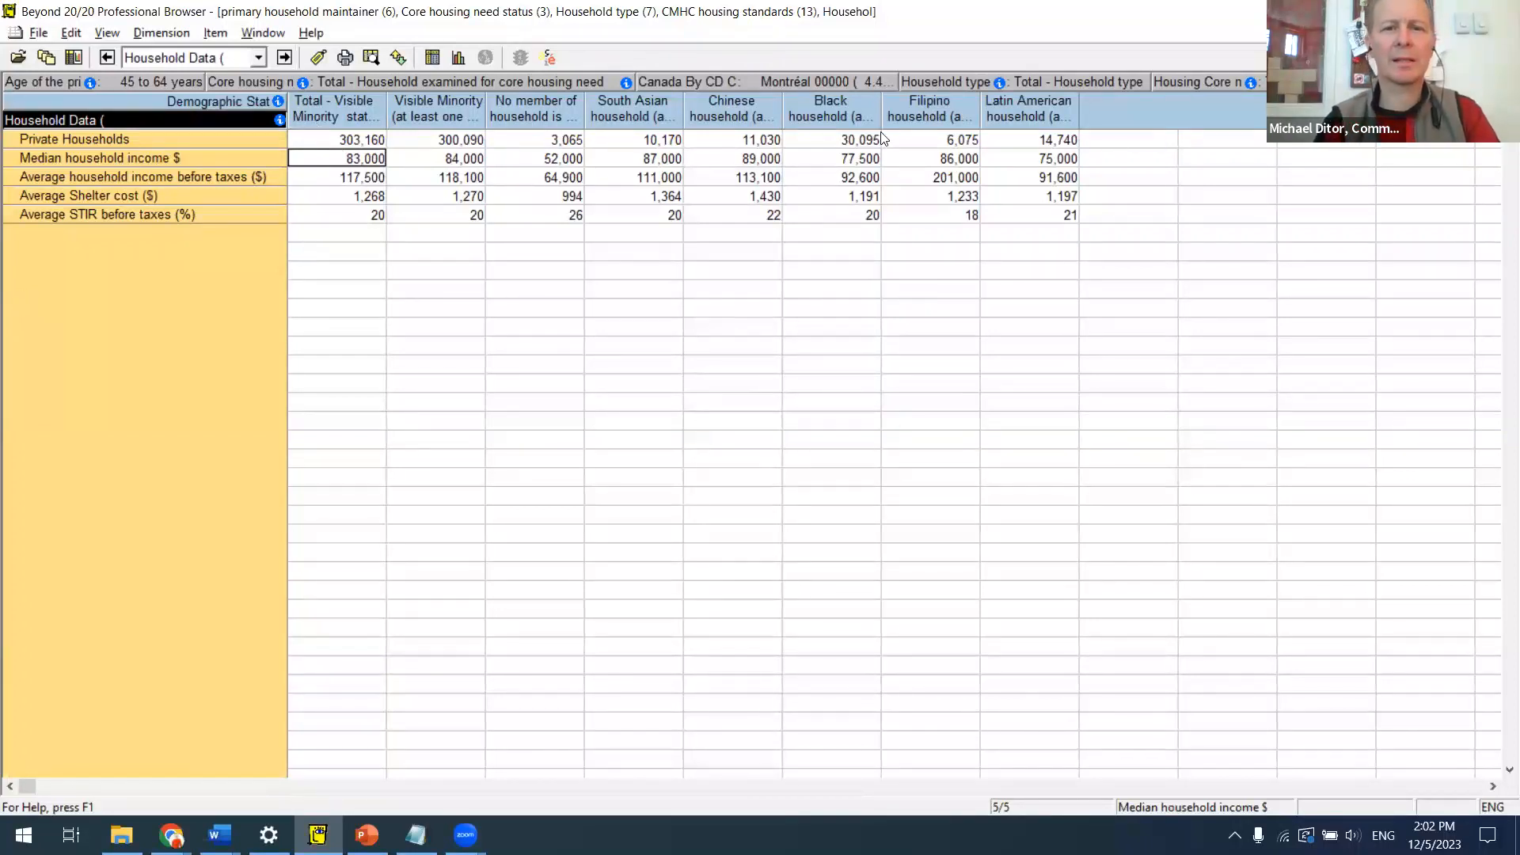
Step: Display the Average STIR before taxes (%) row with 2 decimals and clear the row selection
{"action": "left_click", "coordinate": [107, 35]}
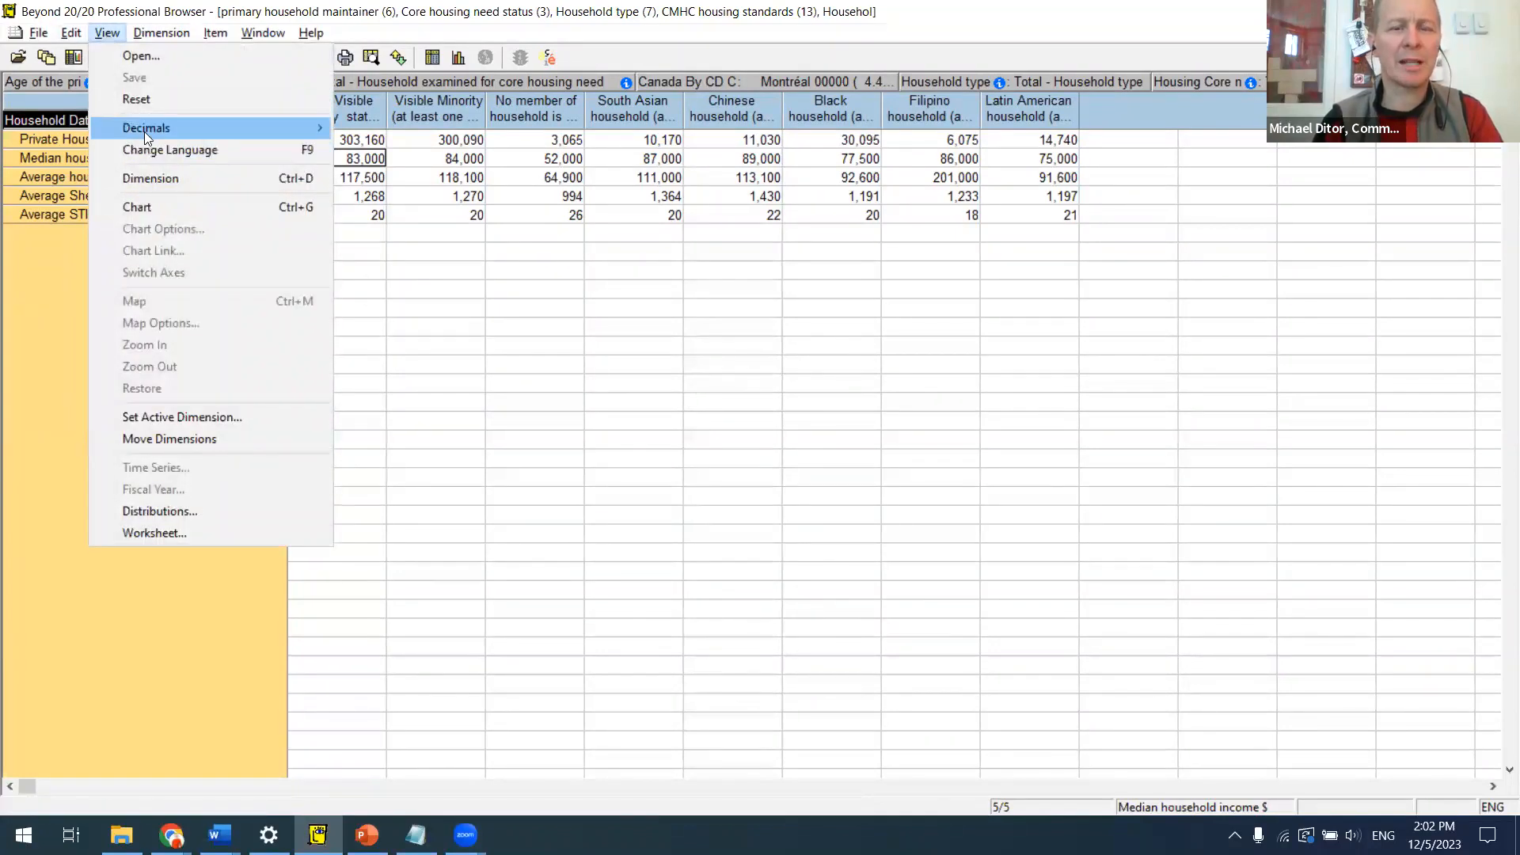
{"action": "mouse_move", "coordinate": [144, 132]}
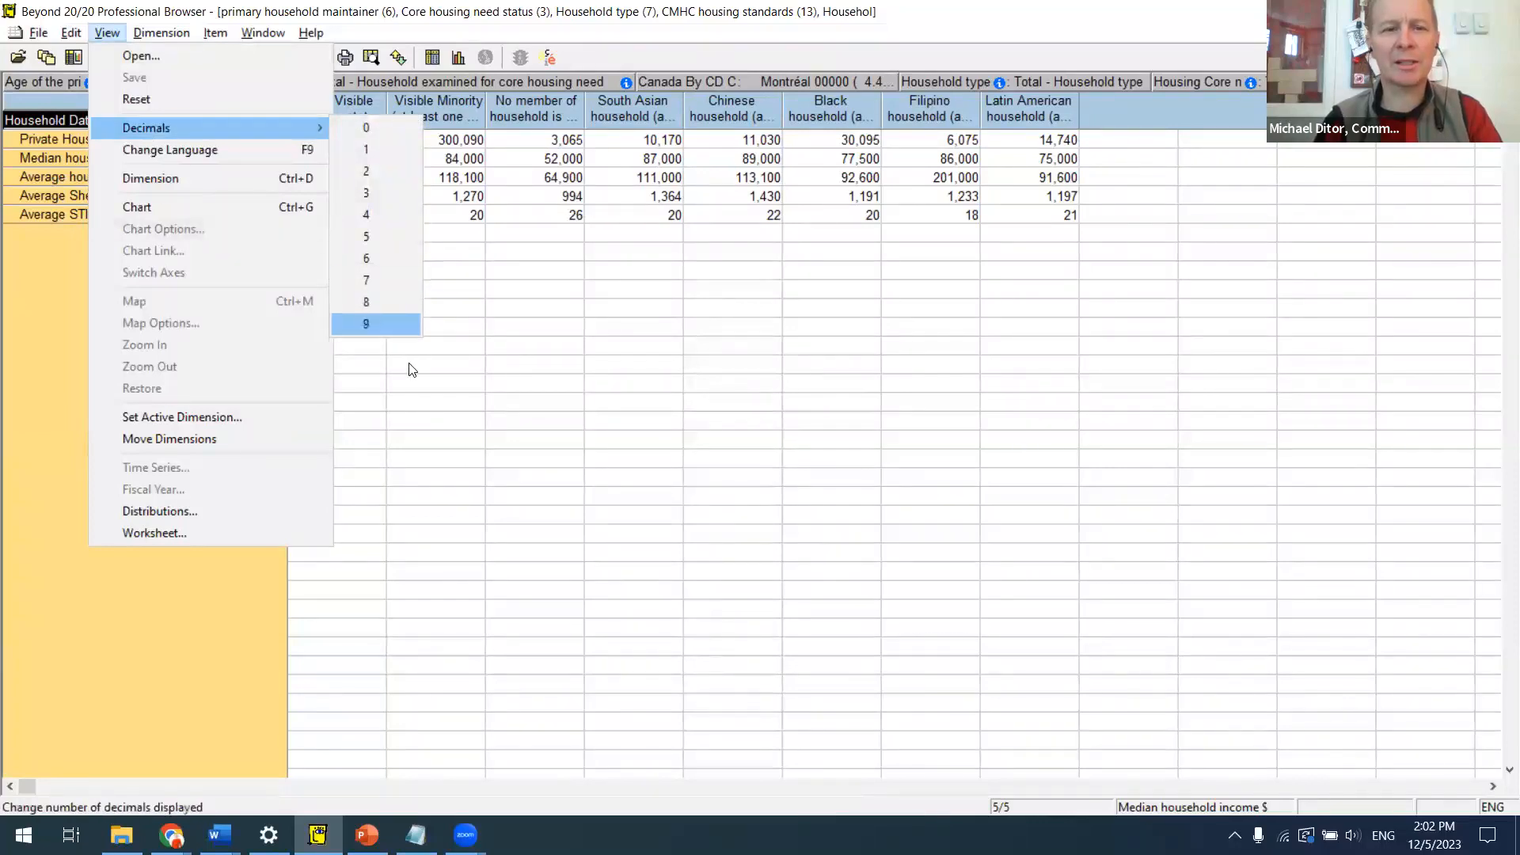
{"action": "left_click", "coordinate": [465, 407]}
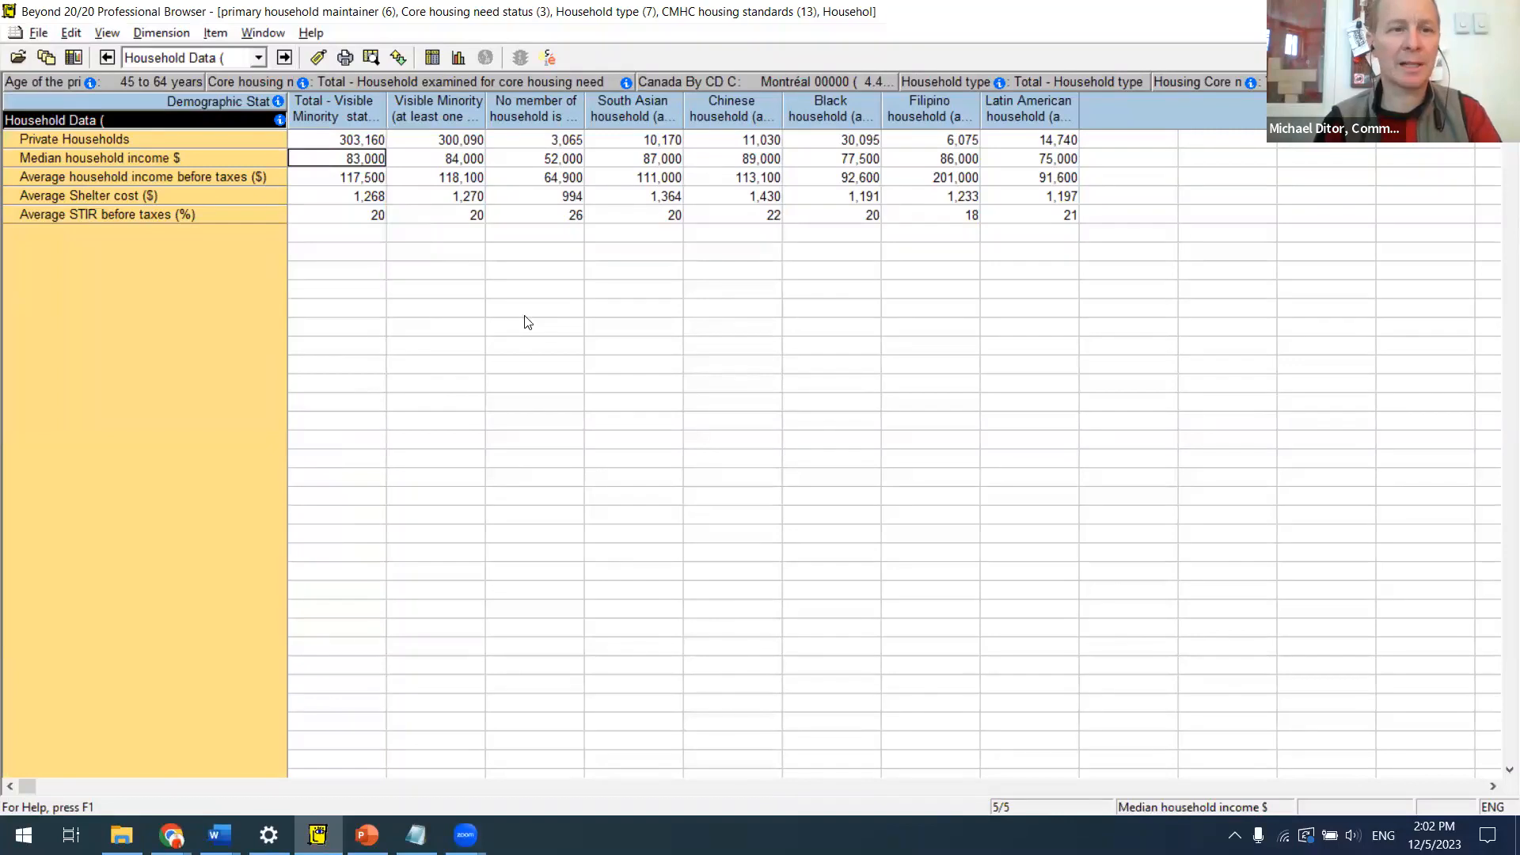
{"action": "left_click", "coordinate": [231, 217]}
{"action": "left_click", "coordinate": [230, 215]}
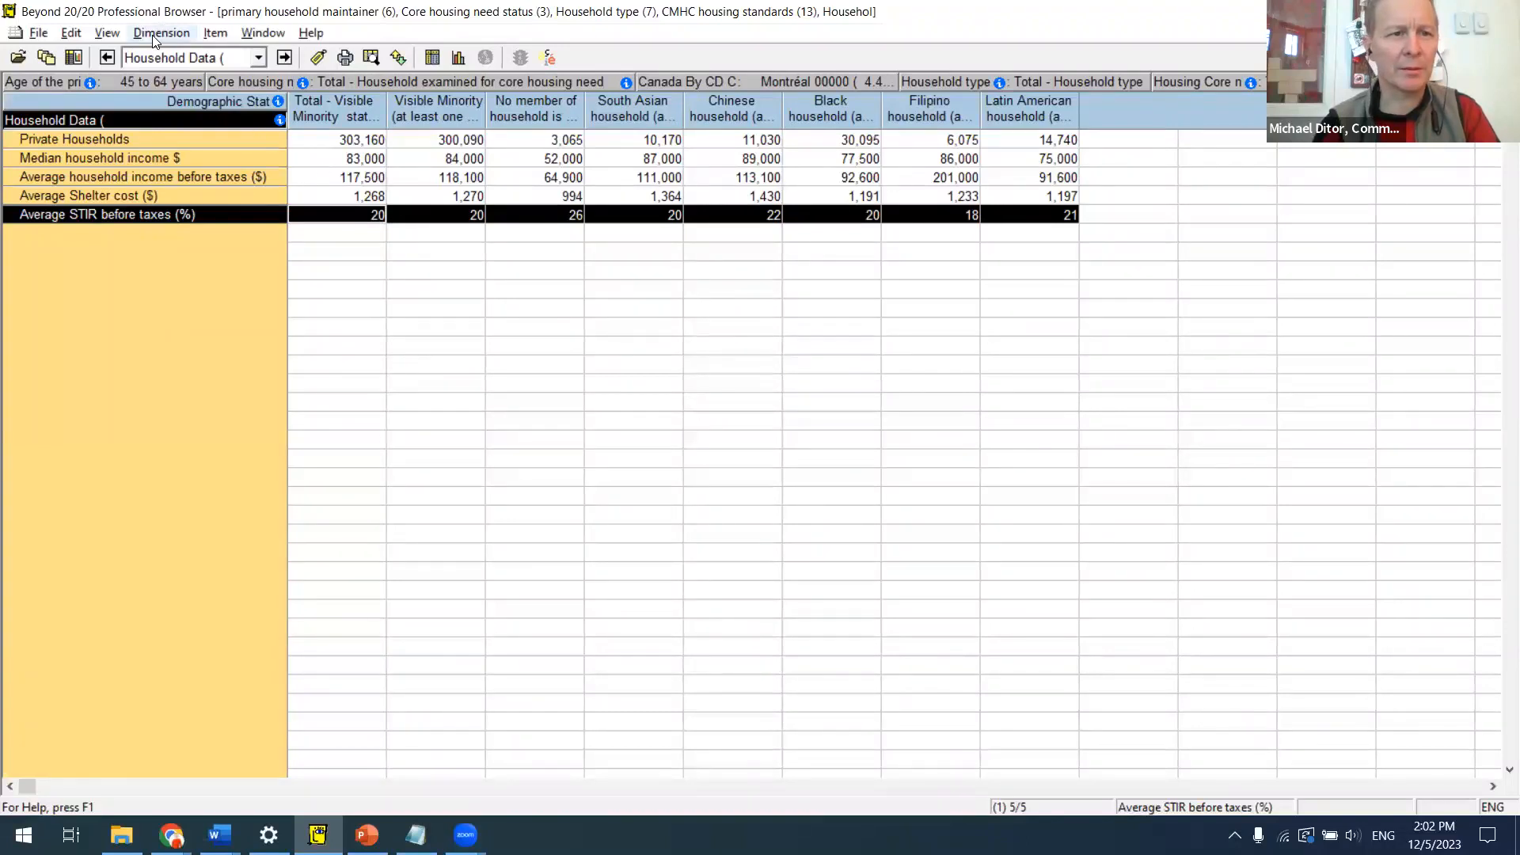
{"action": "left_click", "coordinate": [107, 32]}
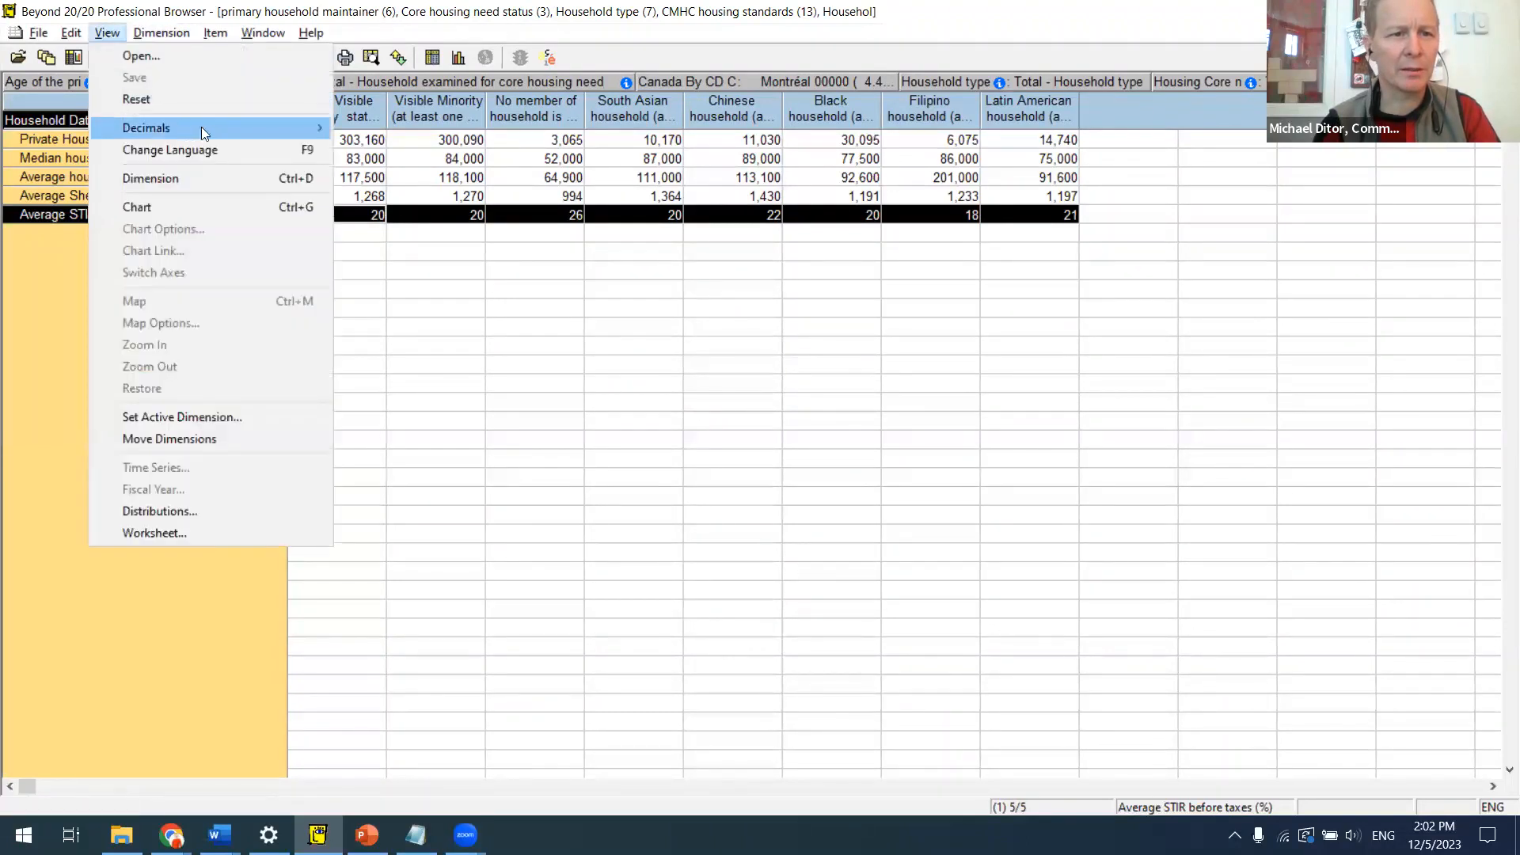
{"action": "mouse_move", "coordinate": [208, 130]}
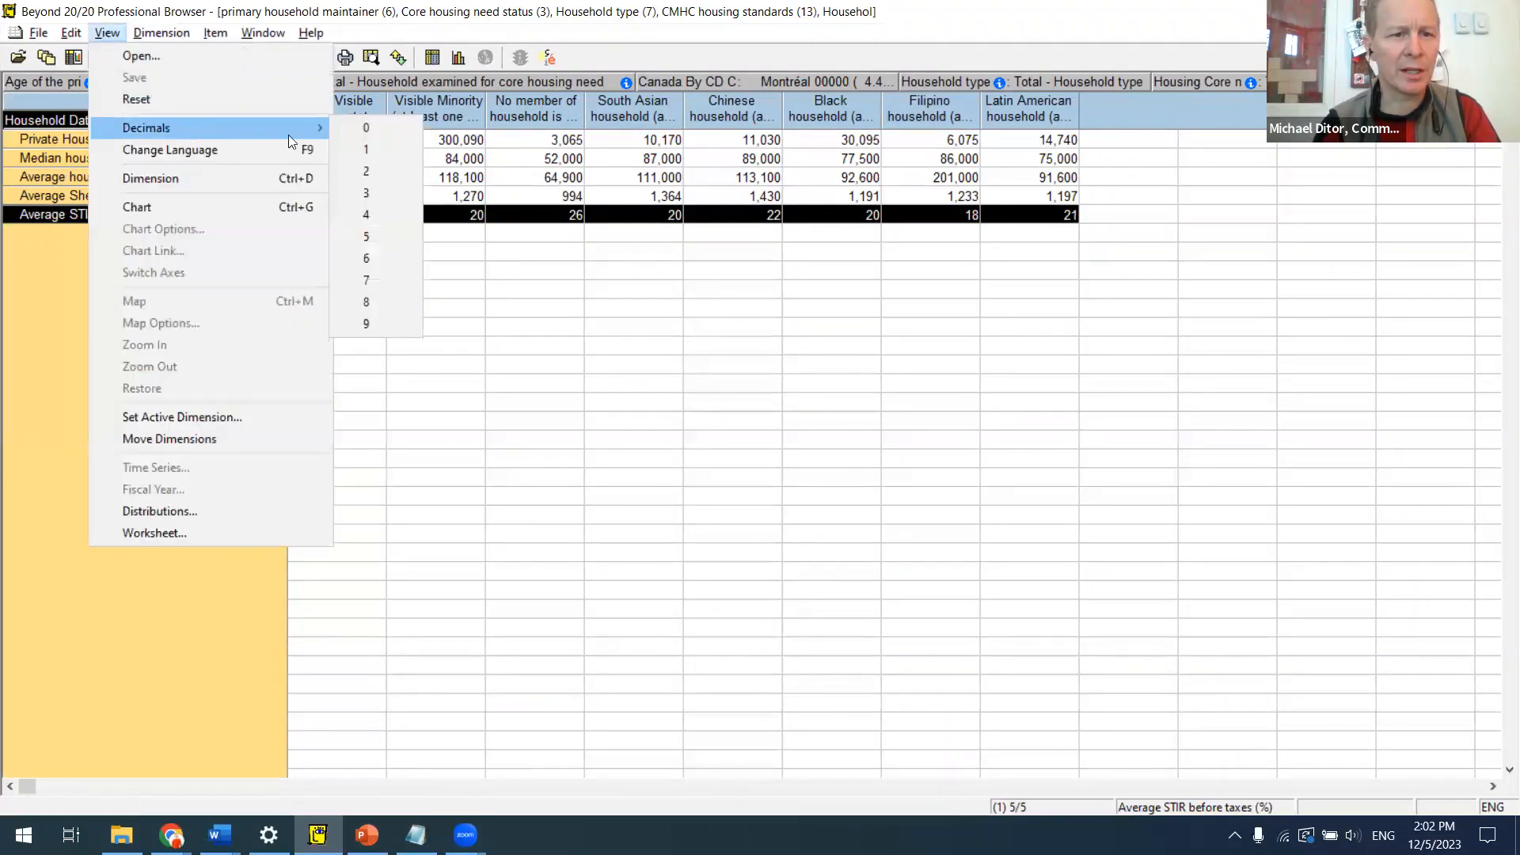
{"action": "left_click", "coordinate": [390, 171]}
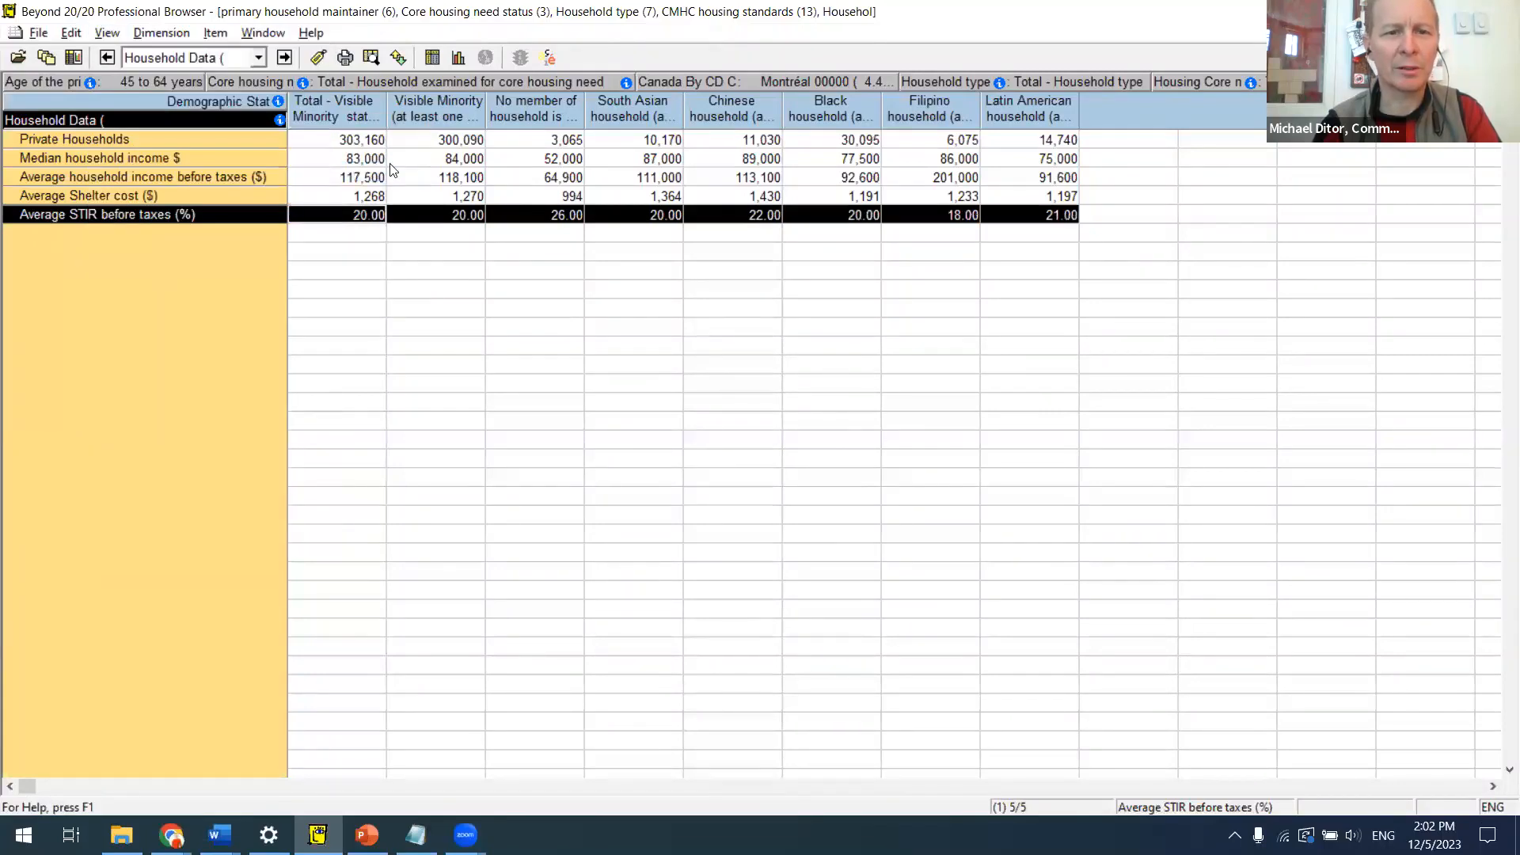
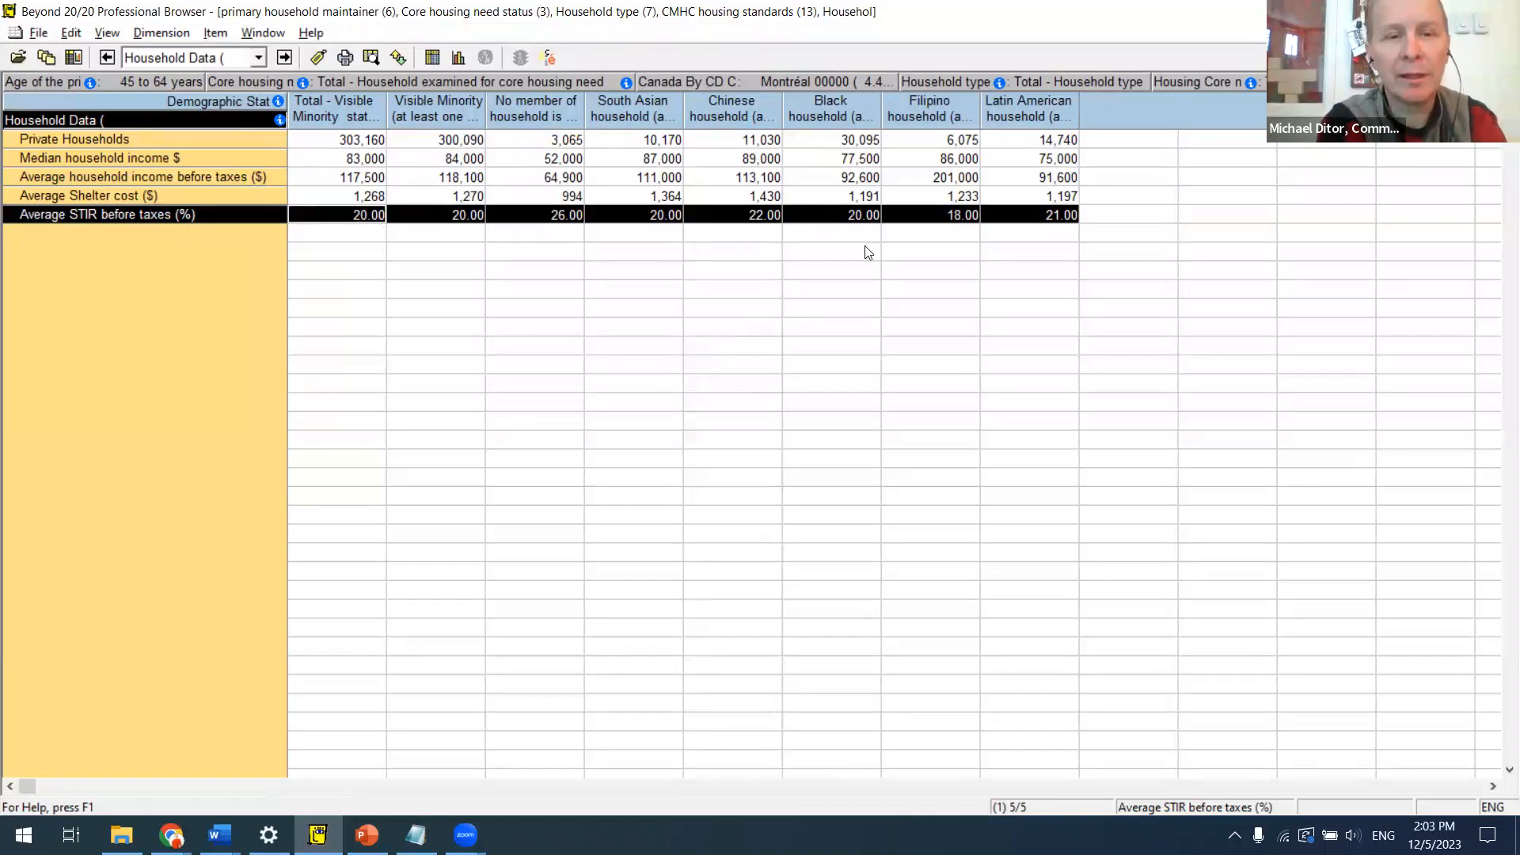
{"action": "left_click", "coordinate": [381, 290]}
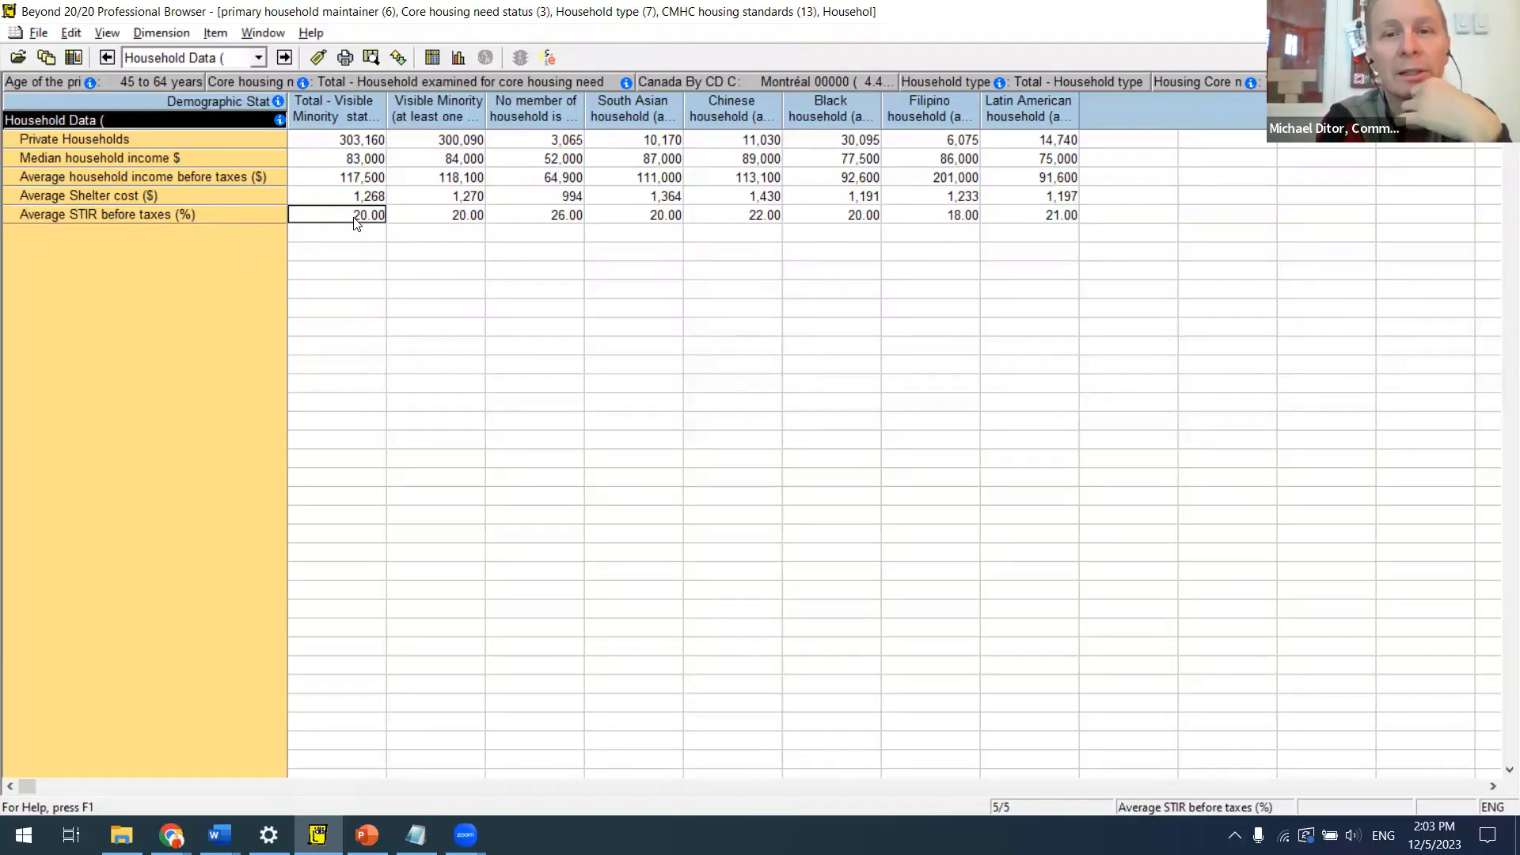
{"action": "left_click", "coordinate": [164, 214]}
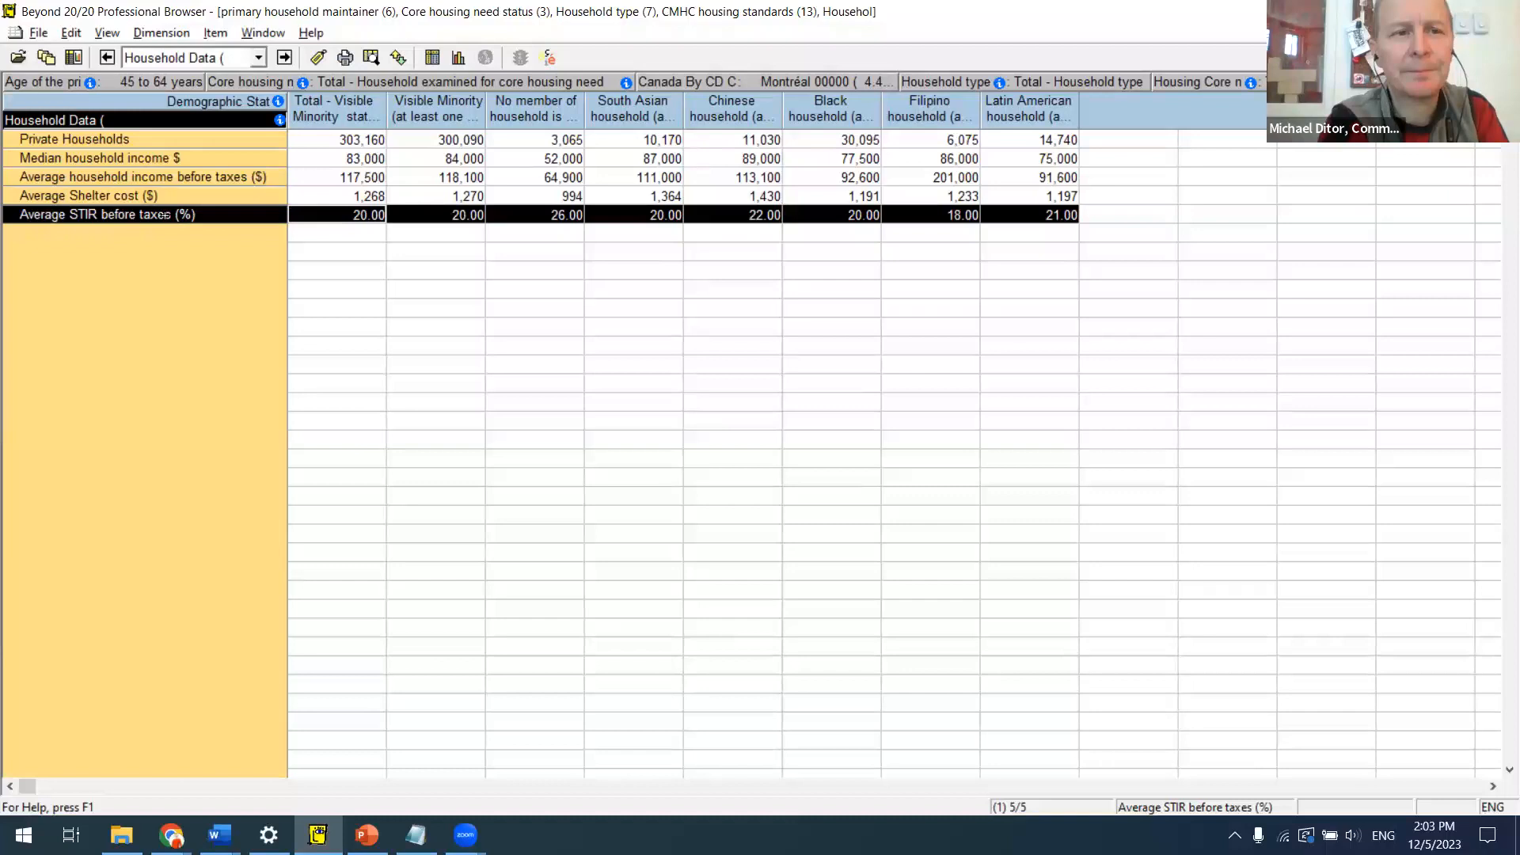
{"action": "left_click", "coordinate": [457, 178]}
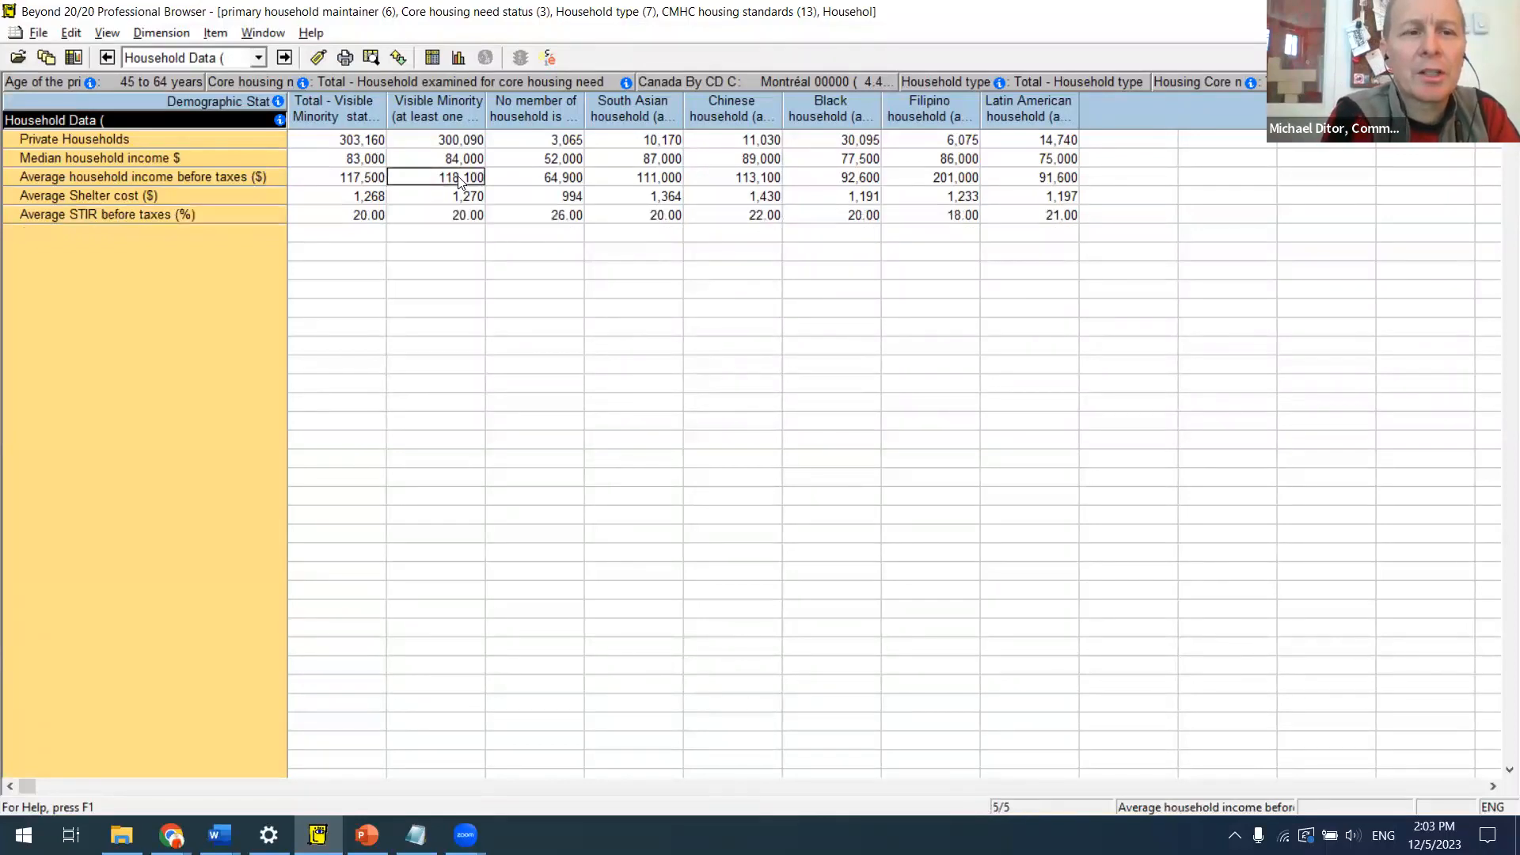
Step: Swap Demographic Stat into the rows and Household Data into the columns, and swap the two dimensions back
{"action": "left_click_drag", "start_coordinate": [242, 100], "coordinate": [238, 158]}
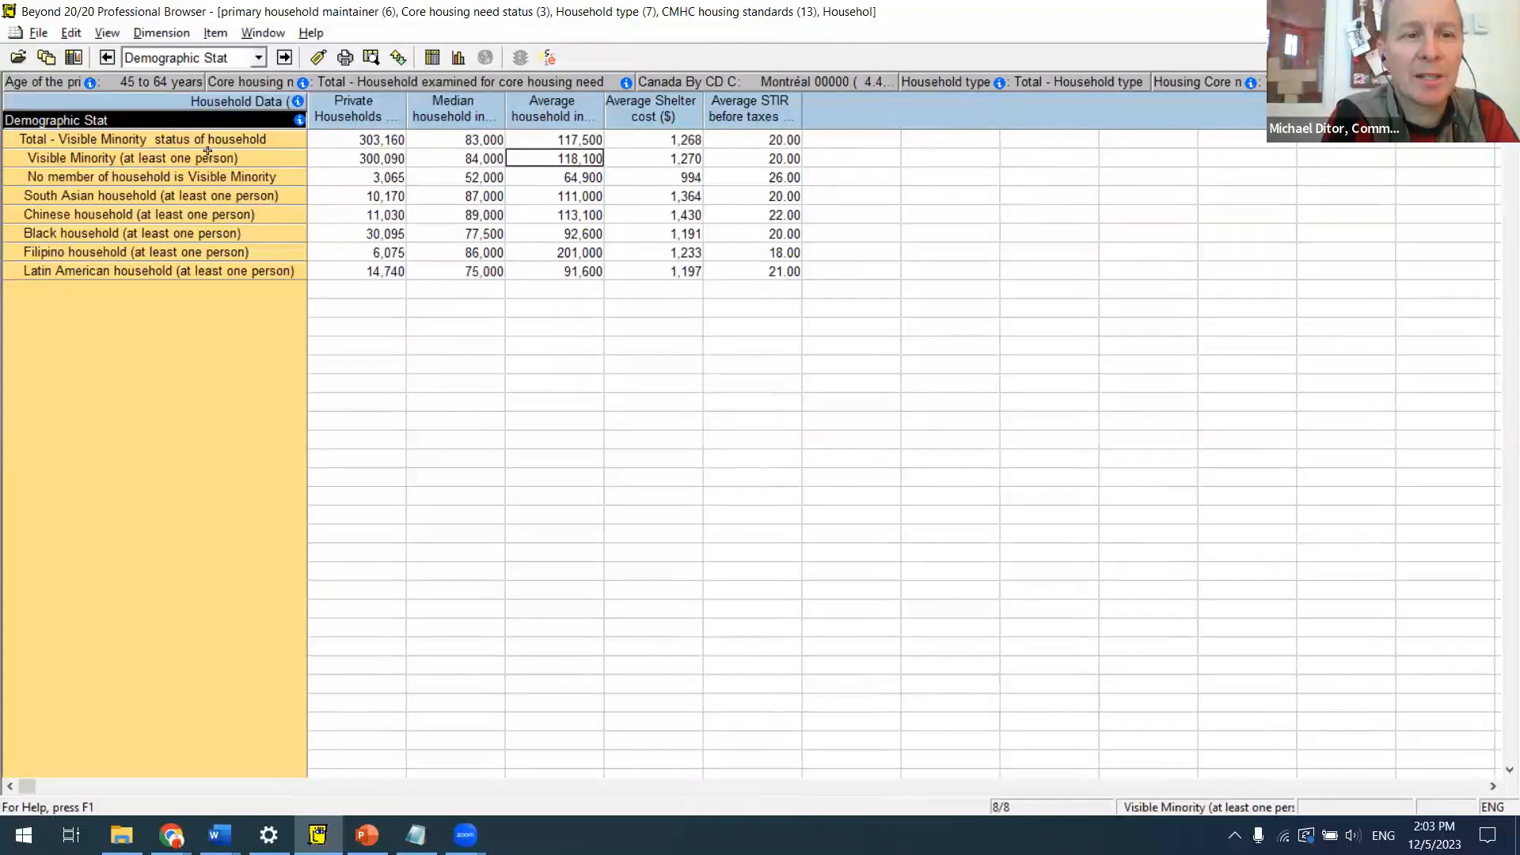
{"action": "left_click_drag", "start_coordinate": [236, 98], "coordinate": [240, 228]}
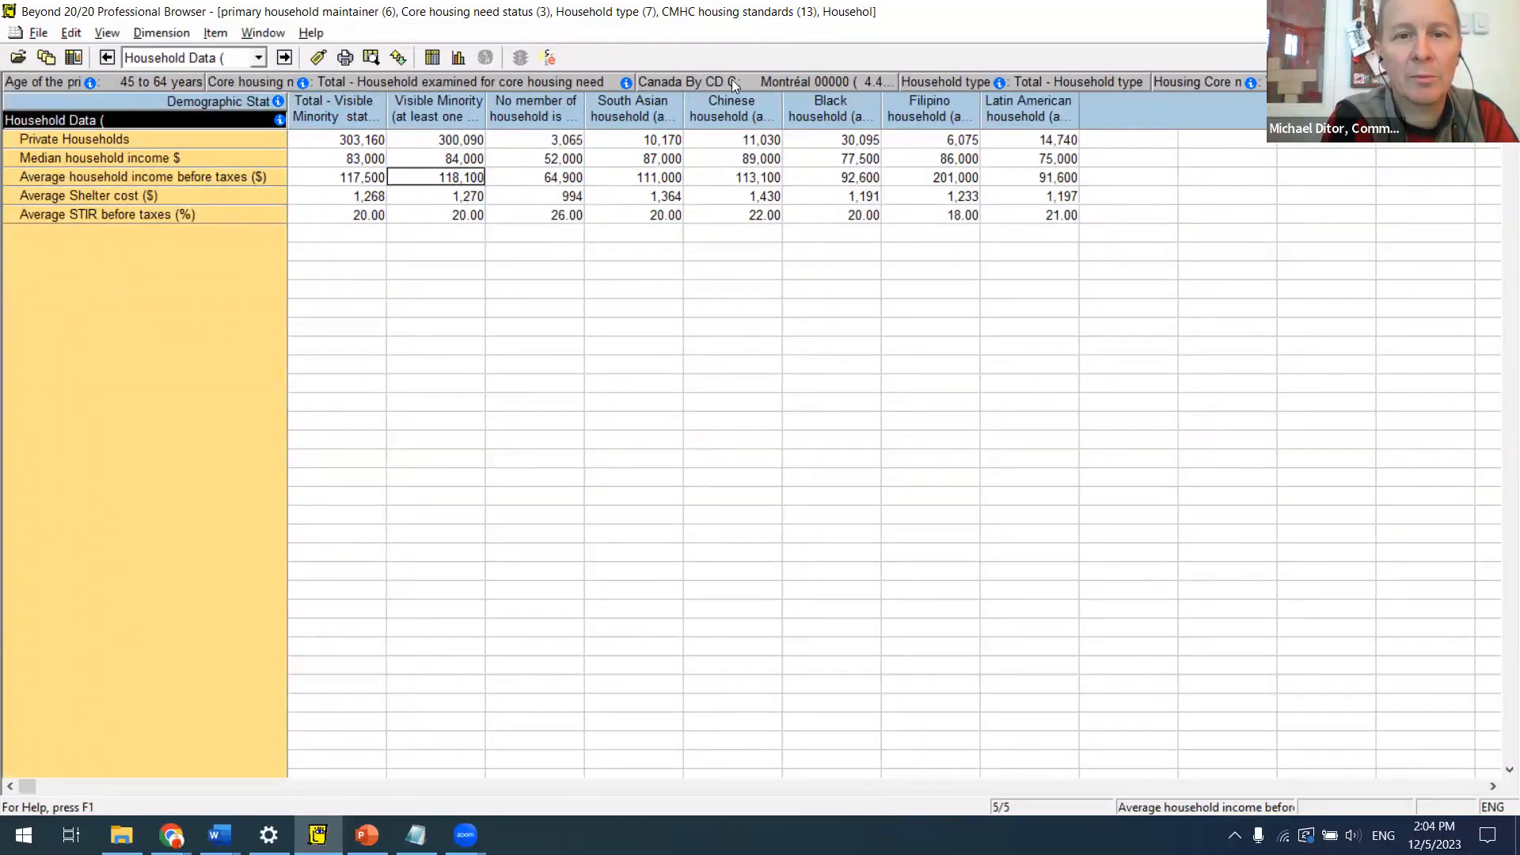
Step: Move the Canada By CD C geography dimension into the rows in place of Household Data
{"action": "left_click_drag", "start_coordinate": [733, 81], "coordinate": [194, 238]}
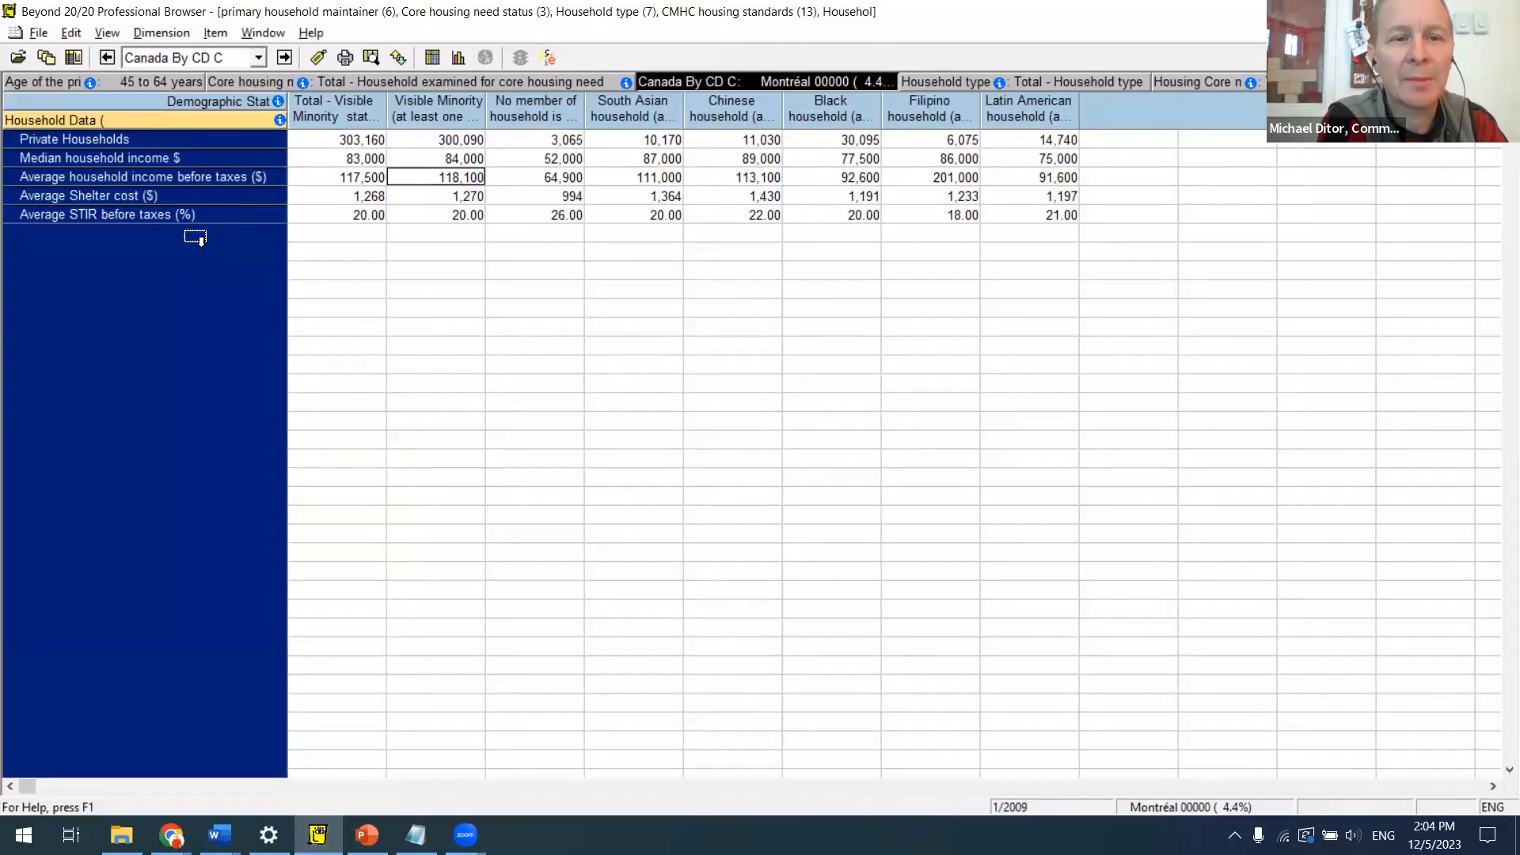
{"action": "left_click_drag", "start_coordinate": [195, 237], "coordinate": [195, 237]}
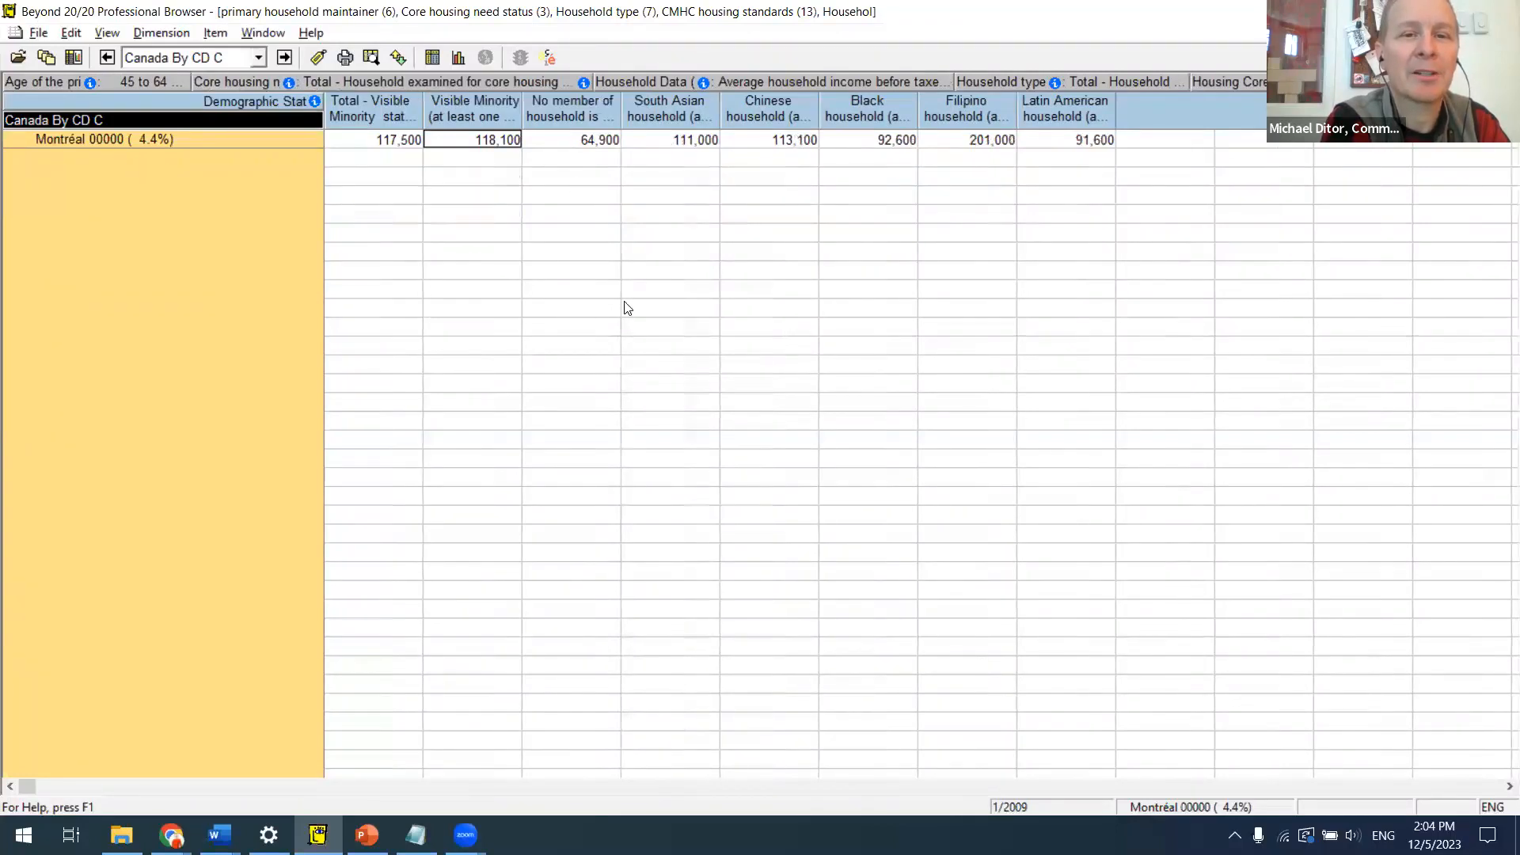
Step: Move Household Data into the rows in place of Canada By CD C, highlight its Private Households row, and swap the dimensions back
{"action": "left_click", "coordinate": [784, 83]}
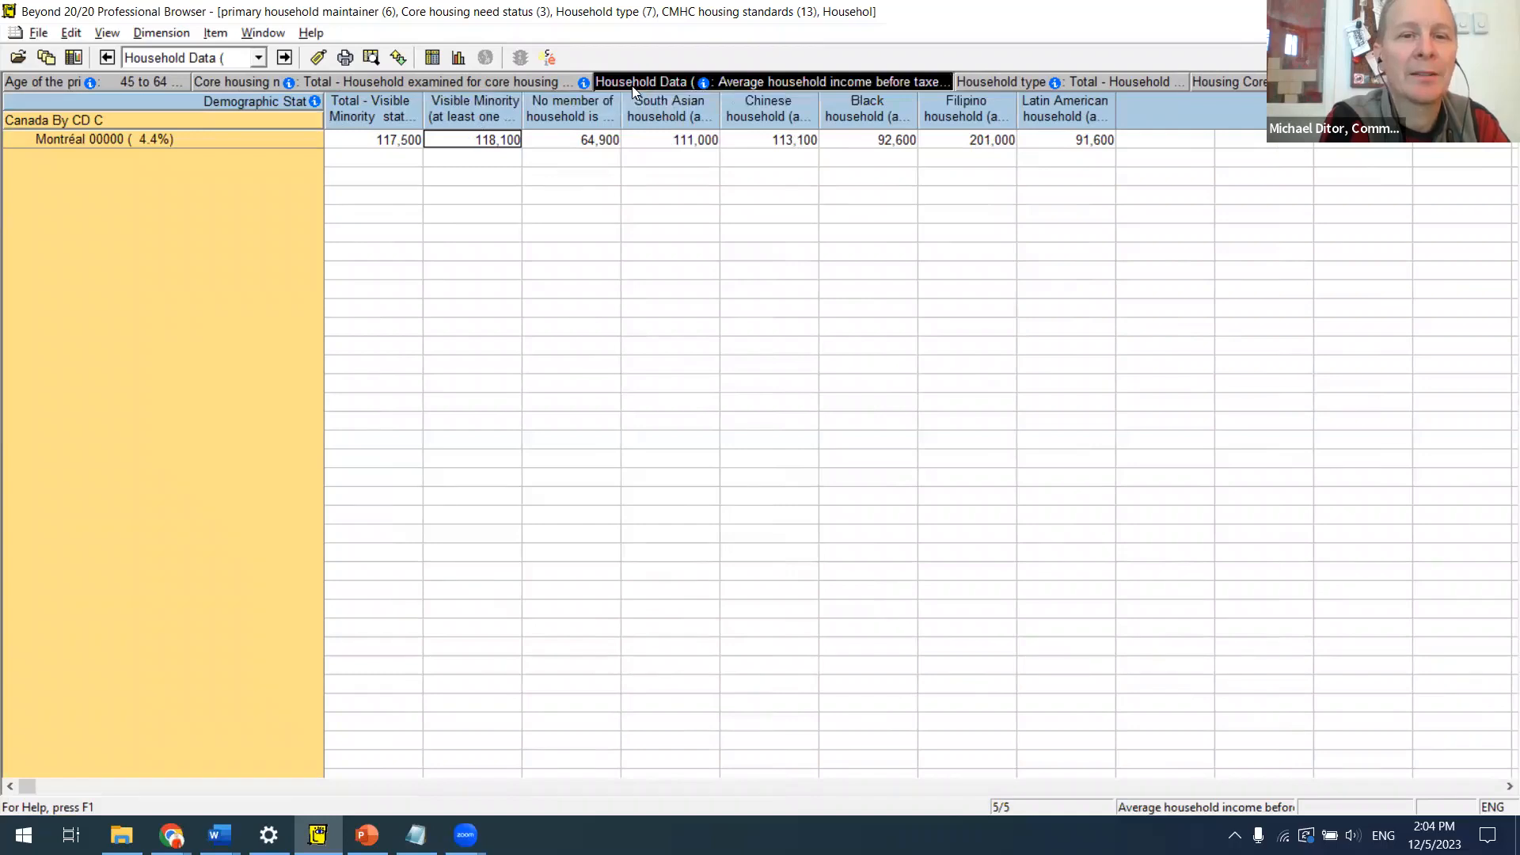
{"action": "left_click_drag", "start_coordinate": [633, 86], "coordinate": [263, 267]}
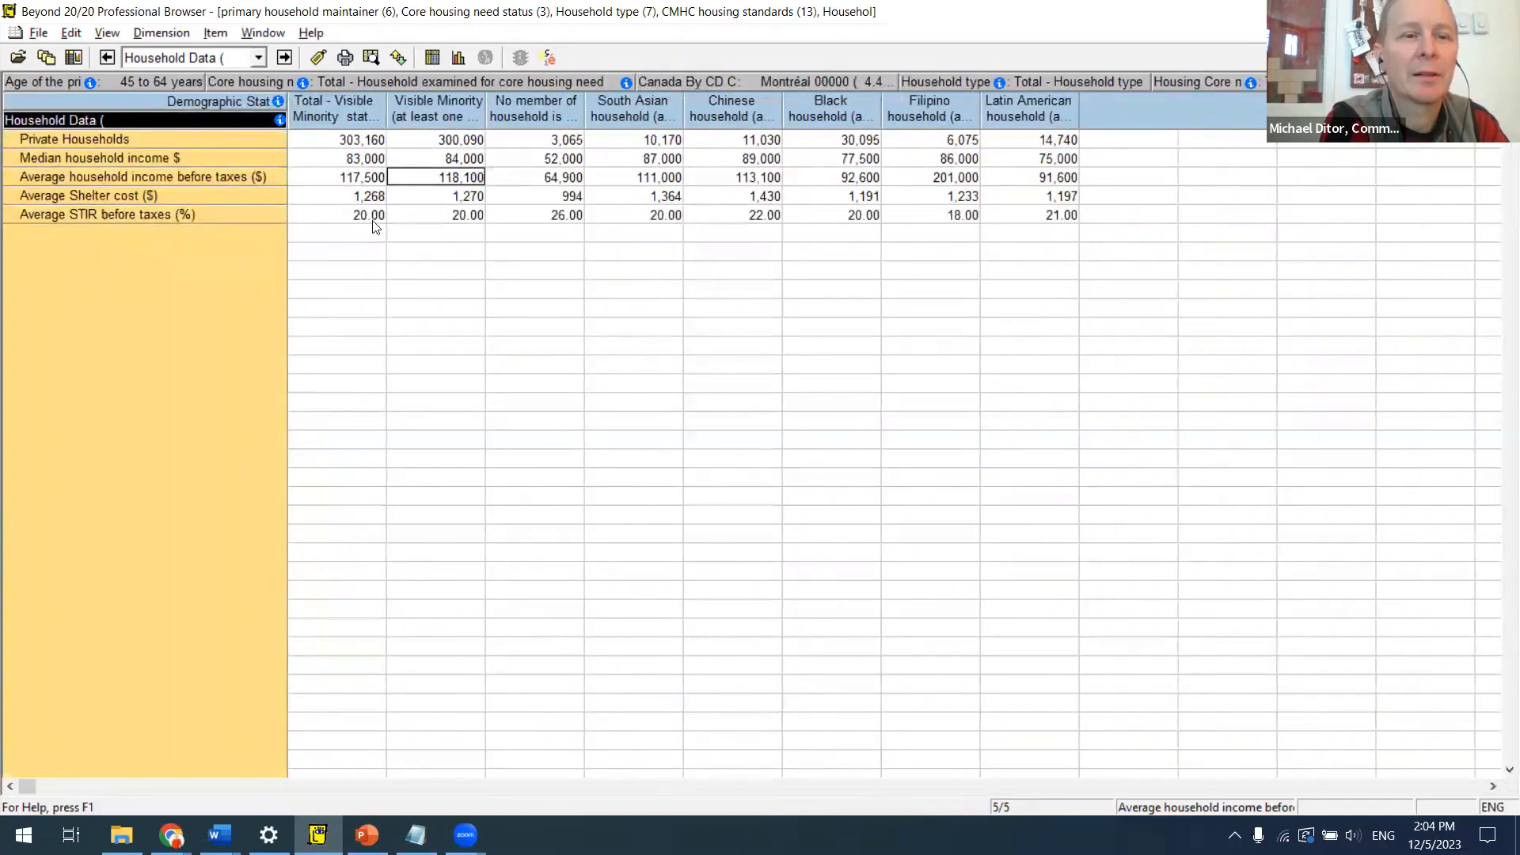
{"action": "left_click", "coordinate": [347, 143]}
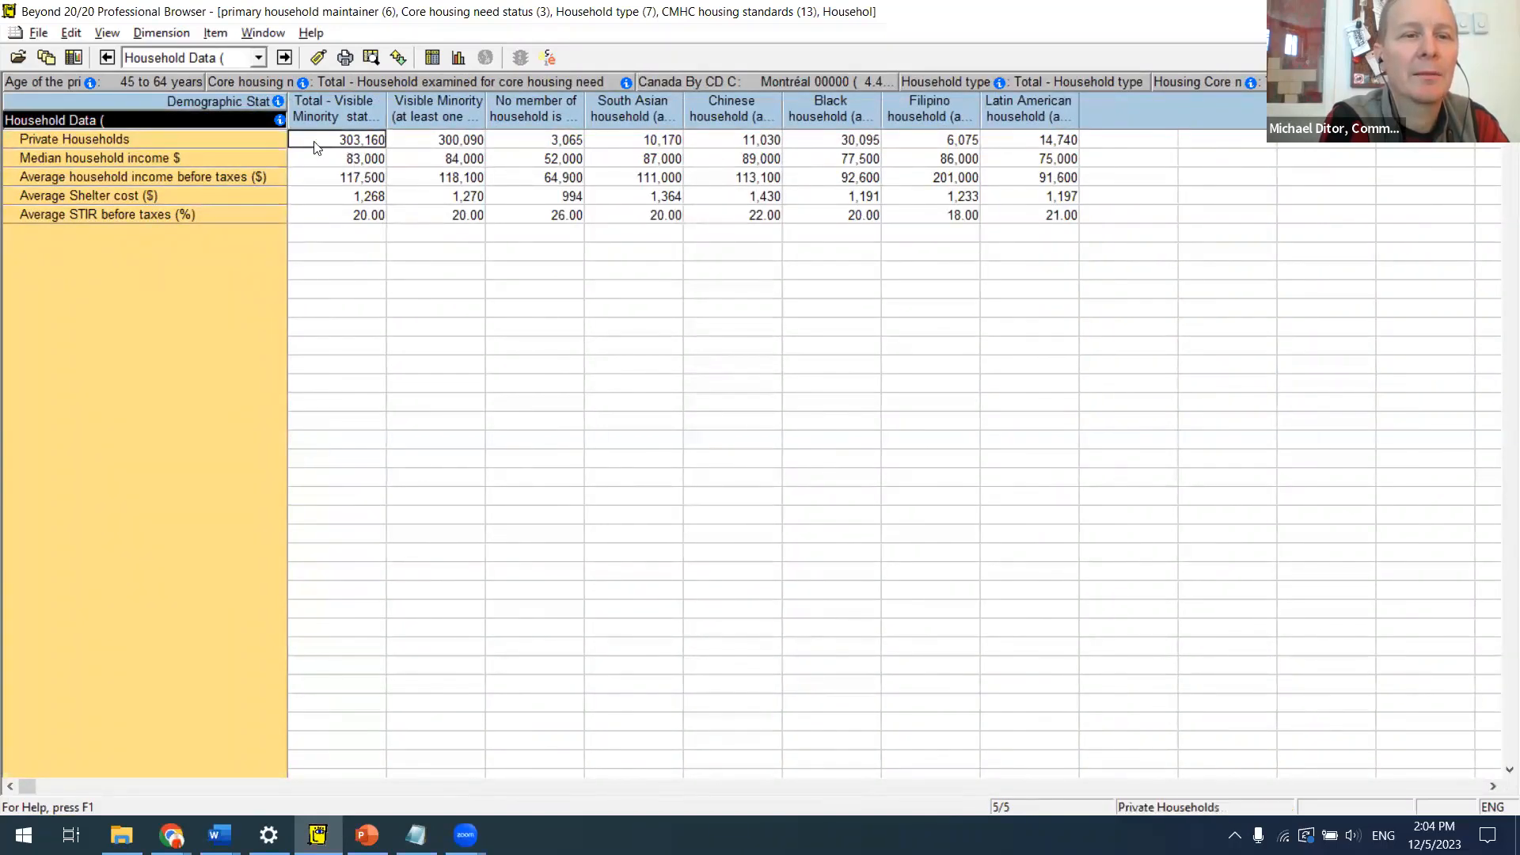
{"action": "left_click", "coordinate": [227, 149]}
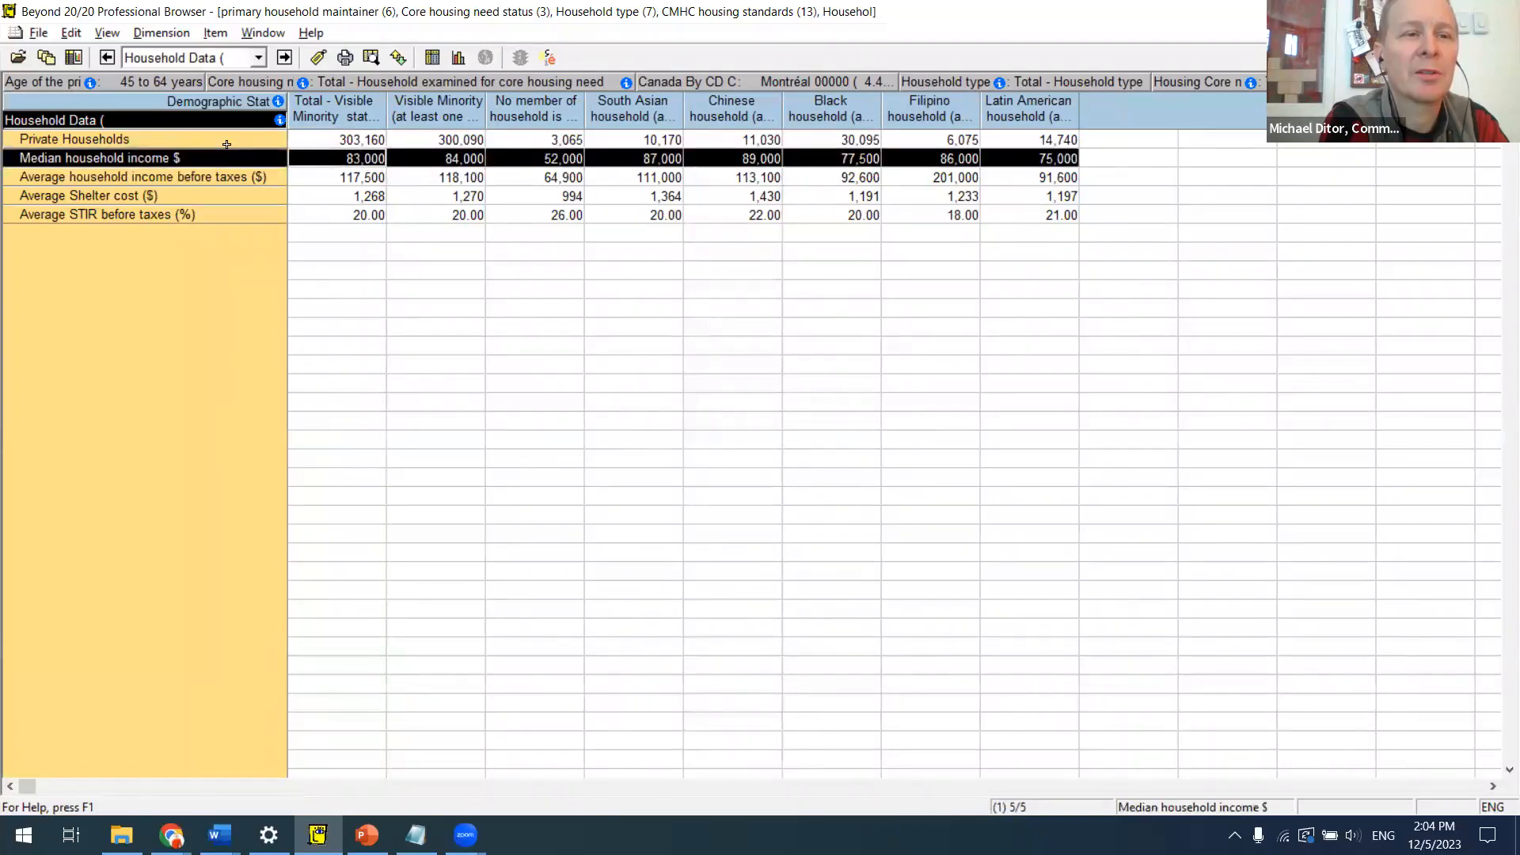
{"action": "left_click", "coordinate": [227, 144]}
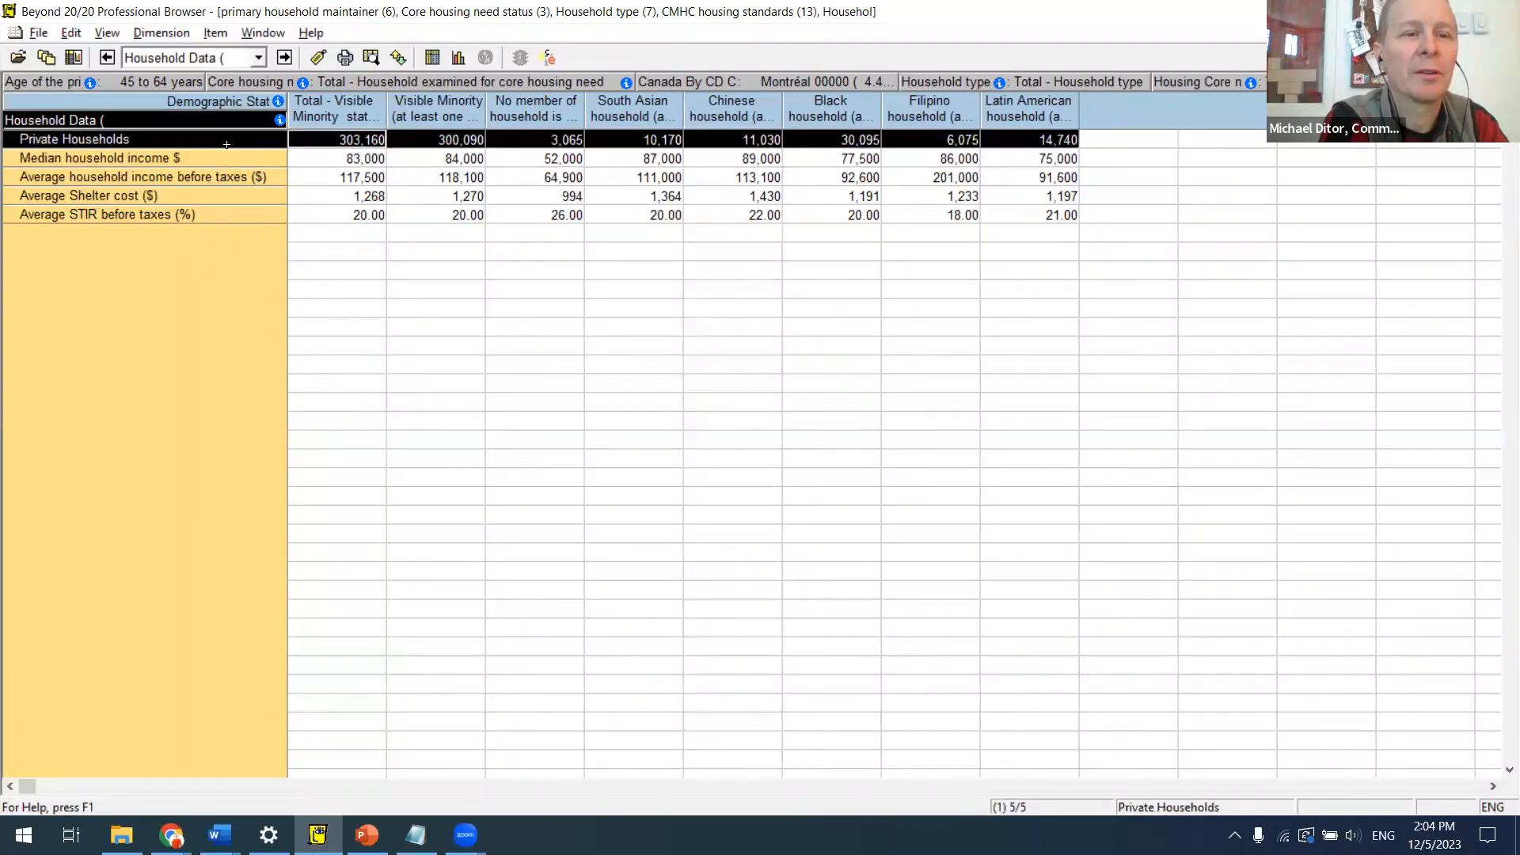
{"action": "left_click", "coordinate": [545, 180]}
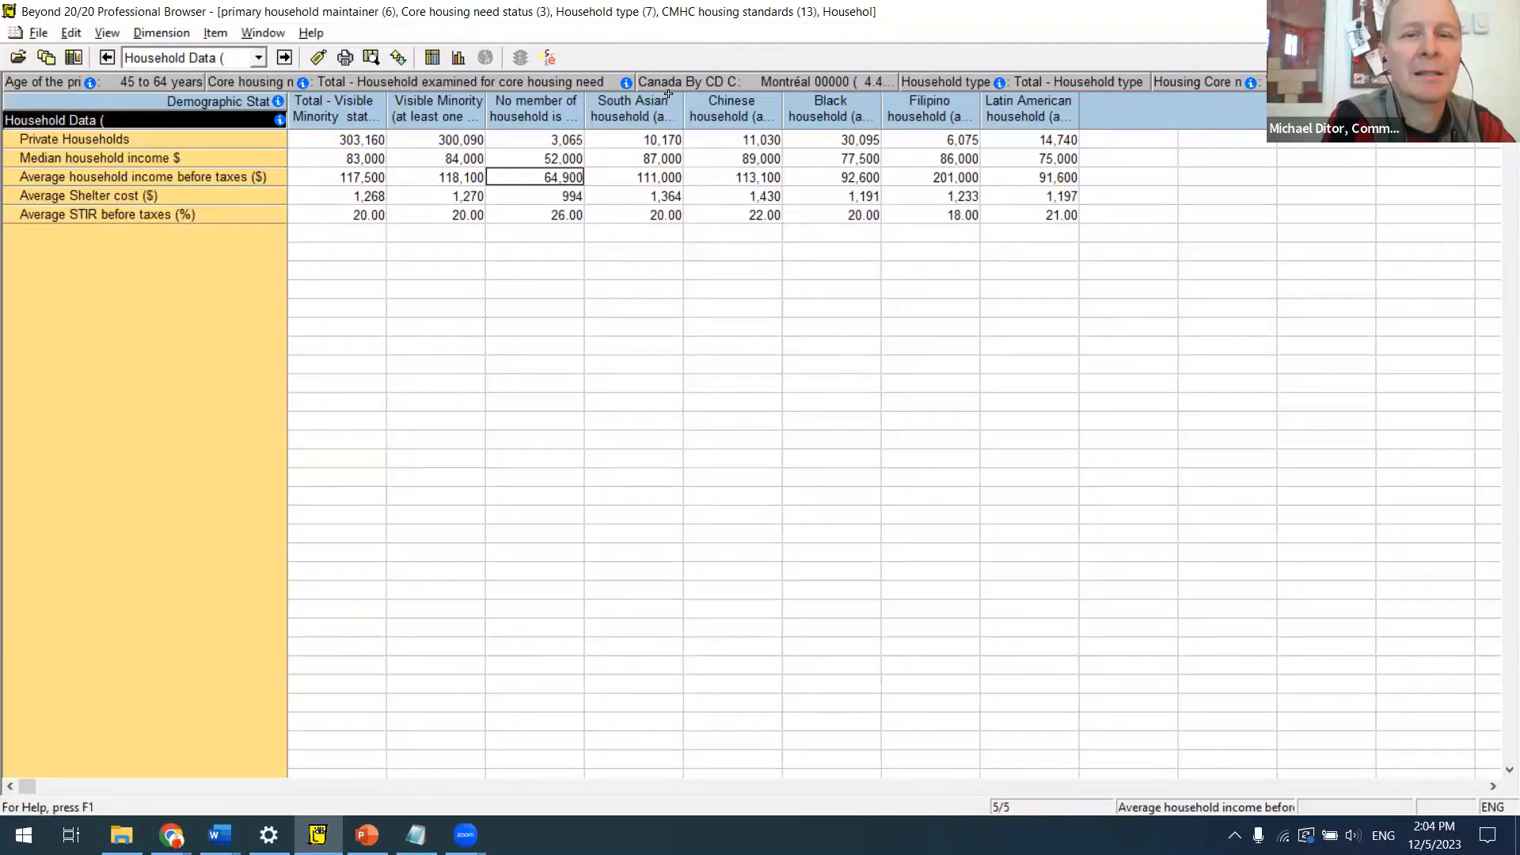
{"action": "left_click_drag", "start_coordinate": [676, 79], "coordinate": [213, 197]}
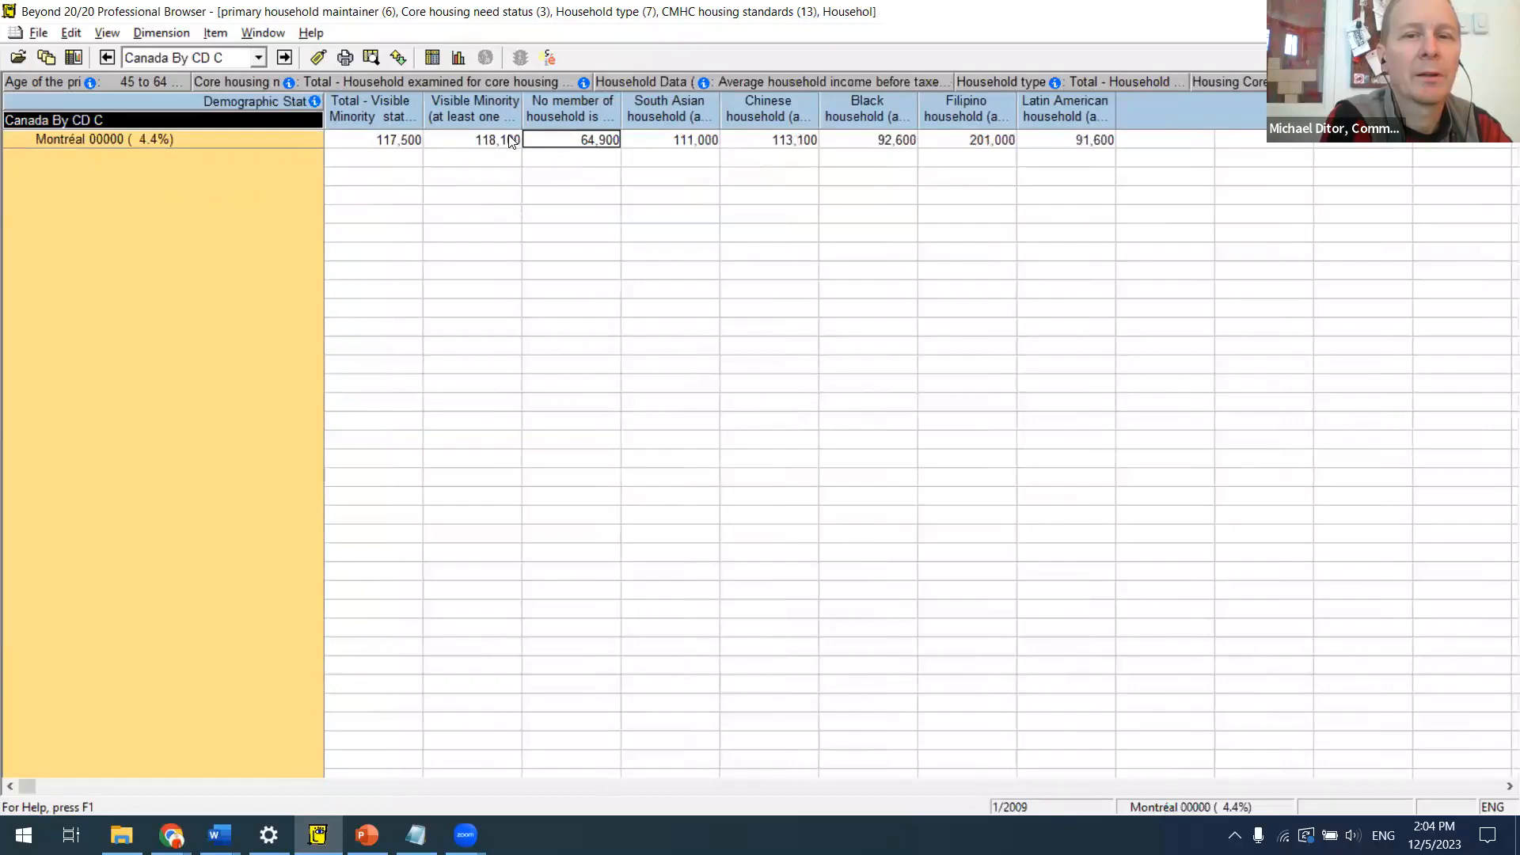
Step: Cycle through the Household Data items for the Montréal row, ending on Private Households
{"action": "left_click", "coordinate": [812, 75]}
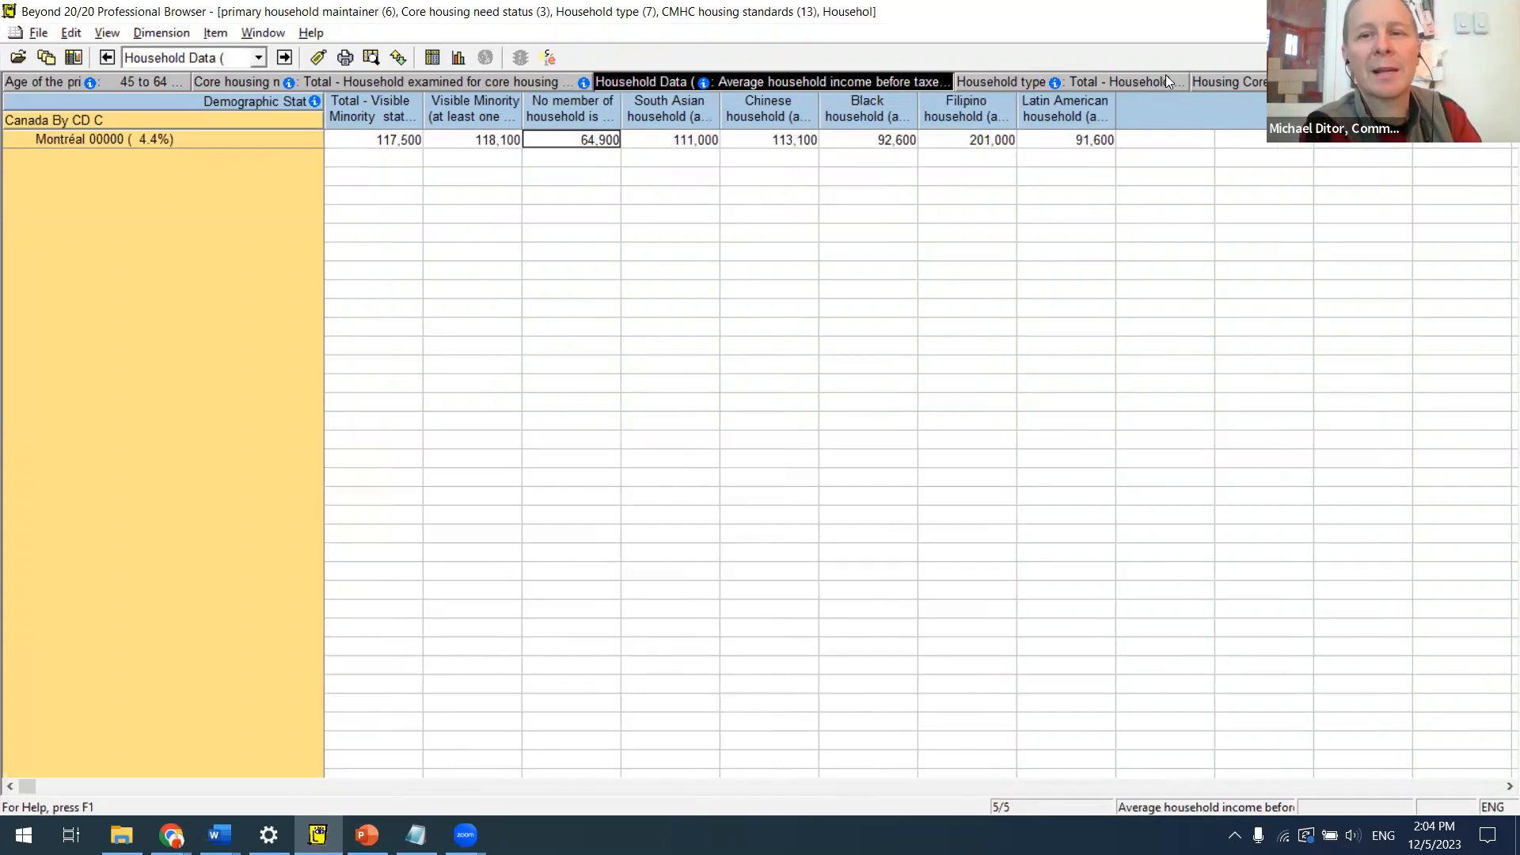
{"action": "left_click", "coordinate": [109, 57]}
{"action": "left_click", "coordinate": [109, 57]}
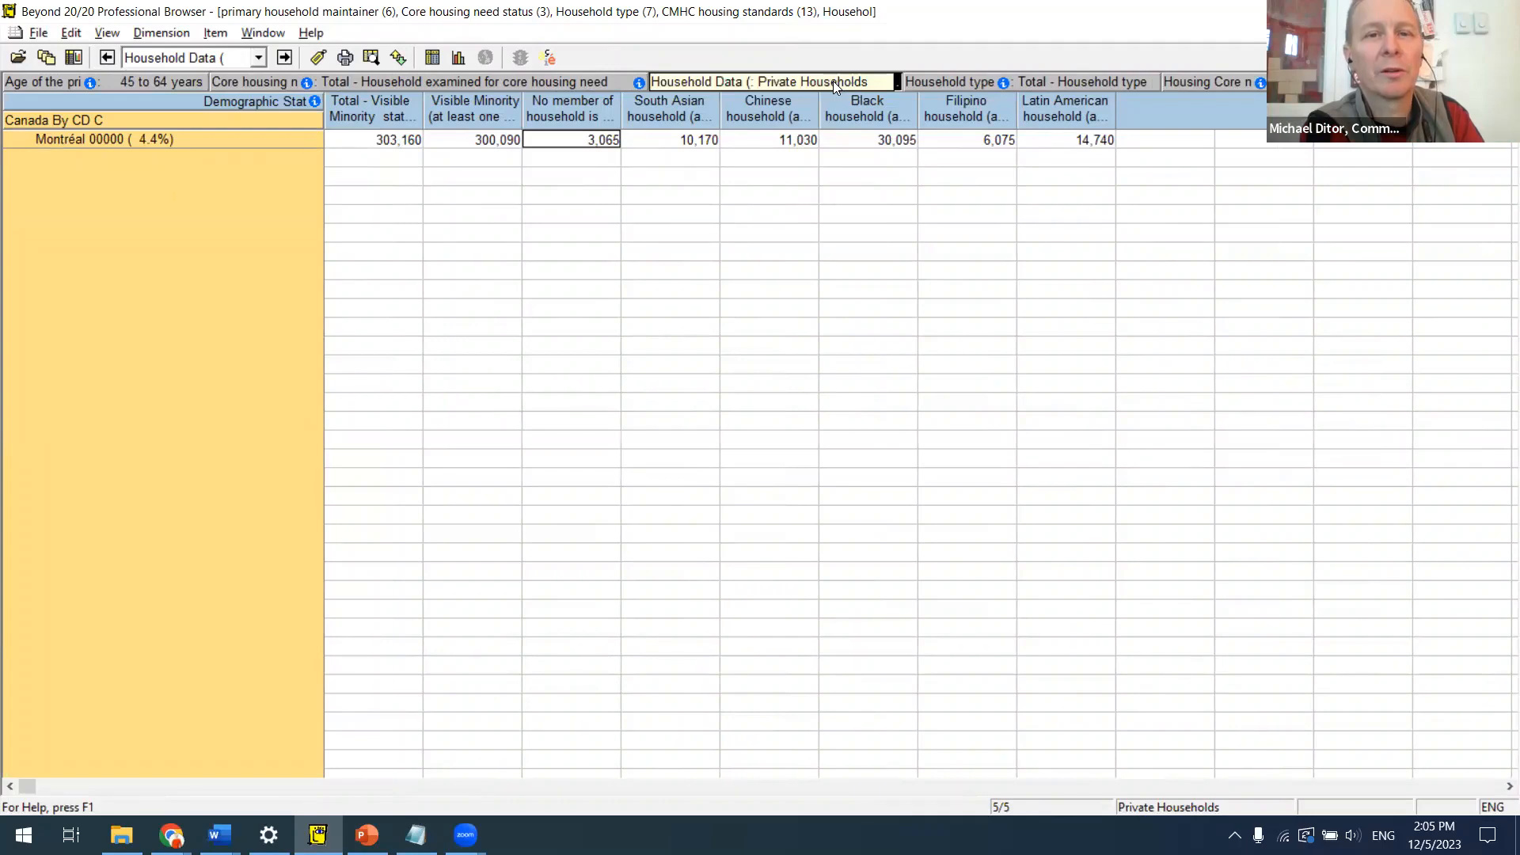
{"action": "left_click", "coordinate": [106, 57]}
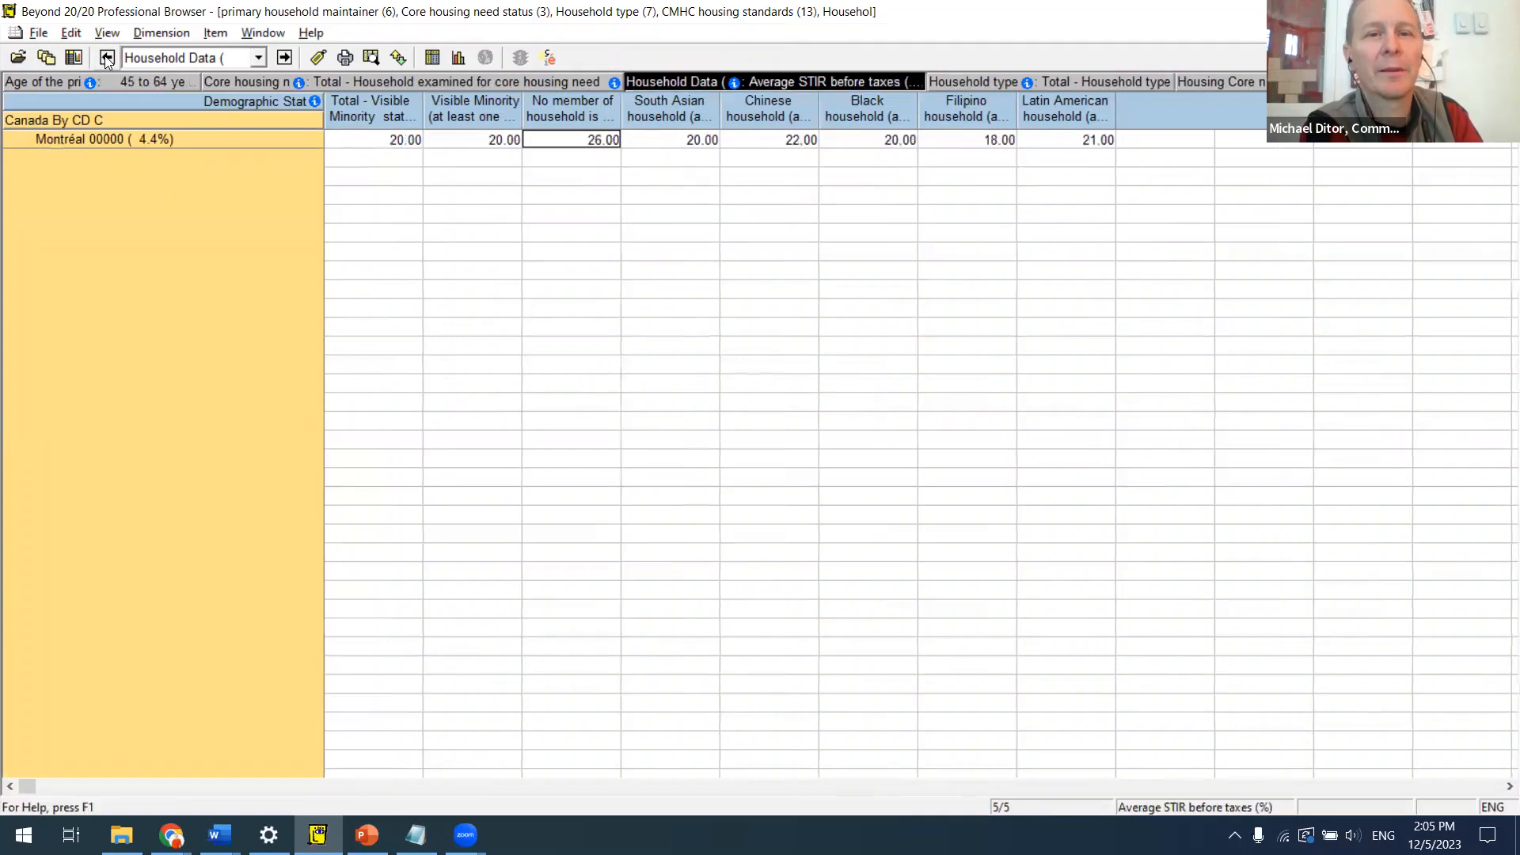
{"action": "left_click", "coordinate": [284, 58]}
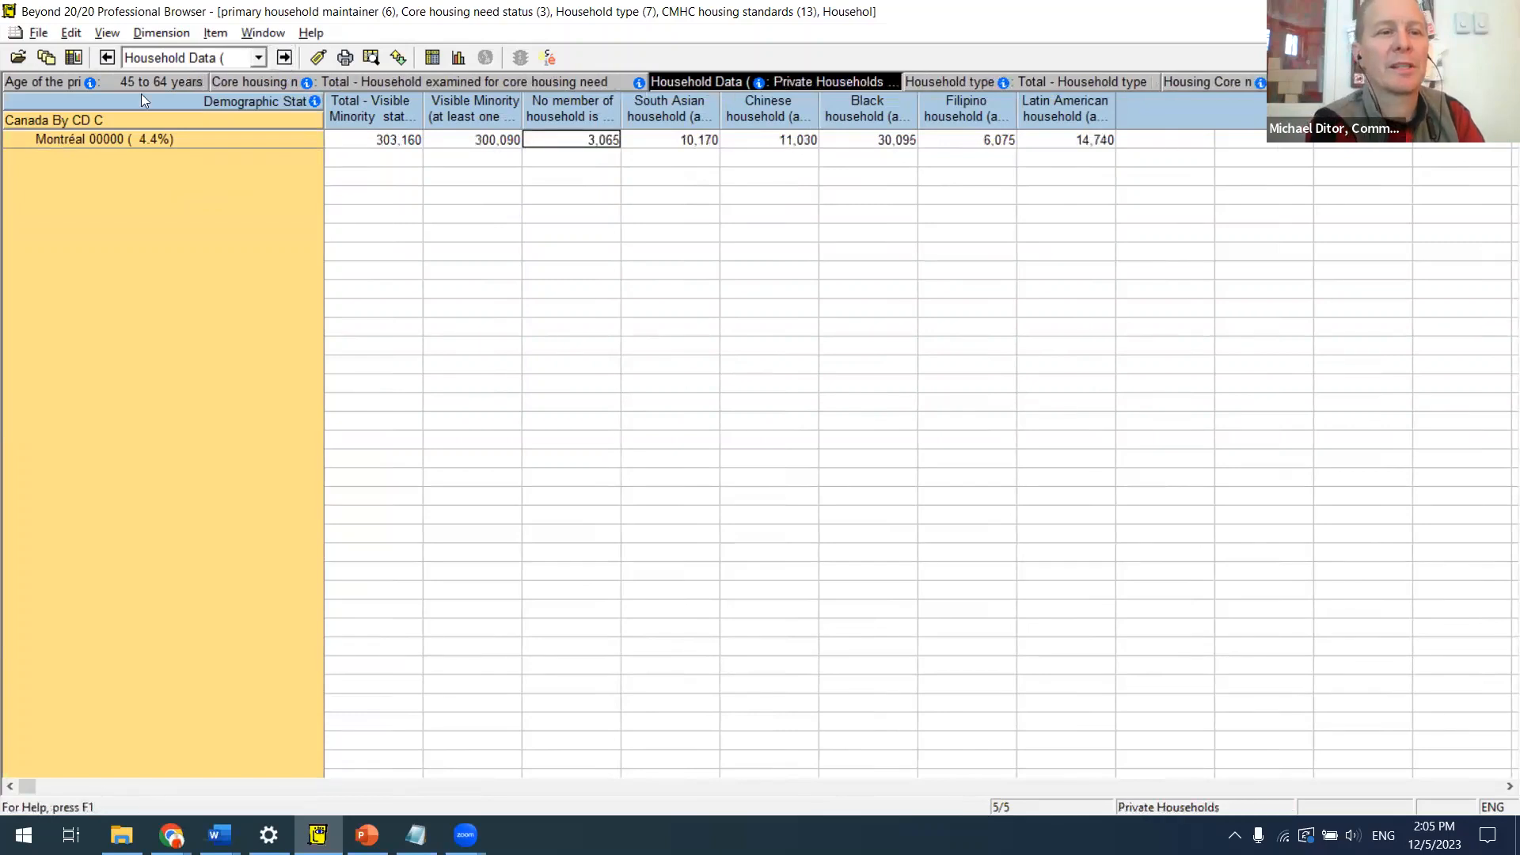
Step: Move the age of the primary household maintainer dimension into the rows in place of Canada By CD C
{"action": "left_click_drag", "start_coordinate": [156, 81], "coordinate": [177, 198]}
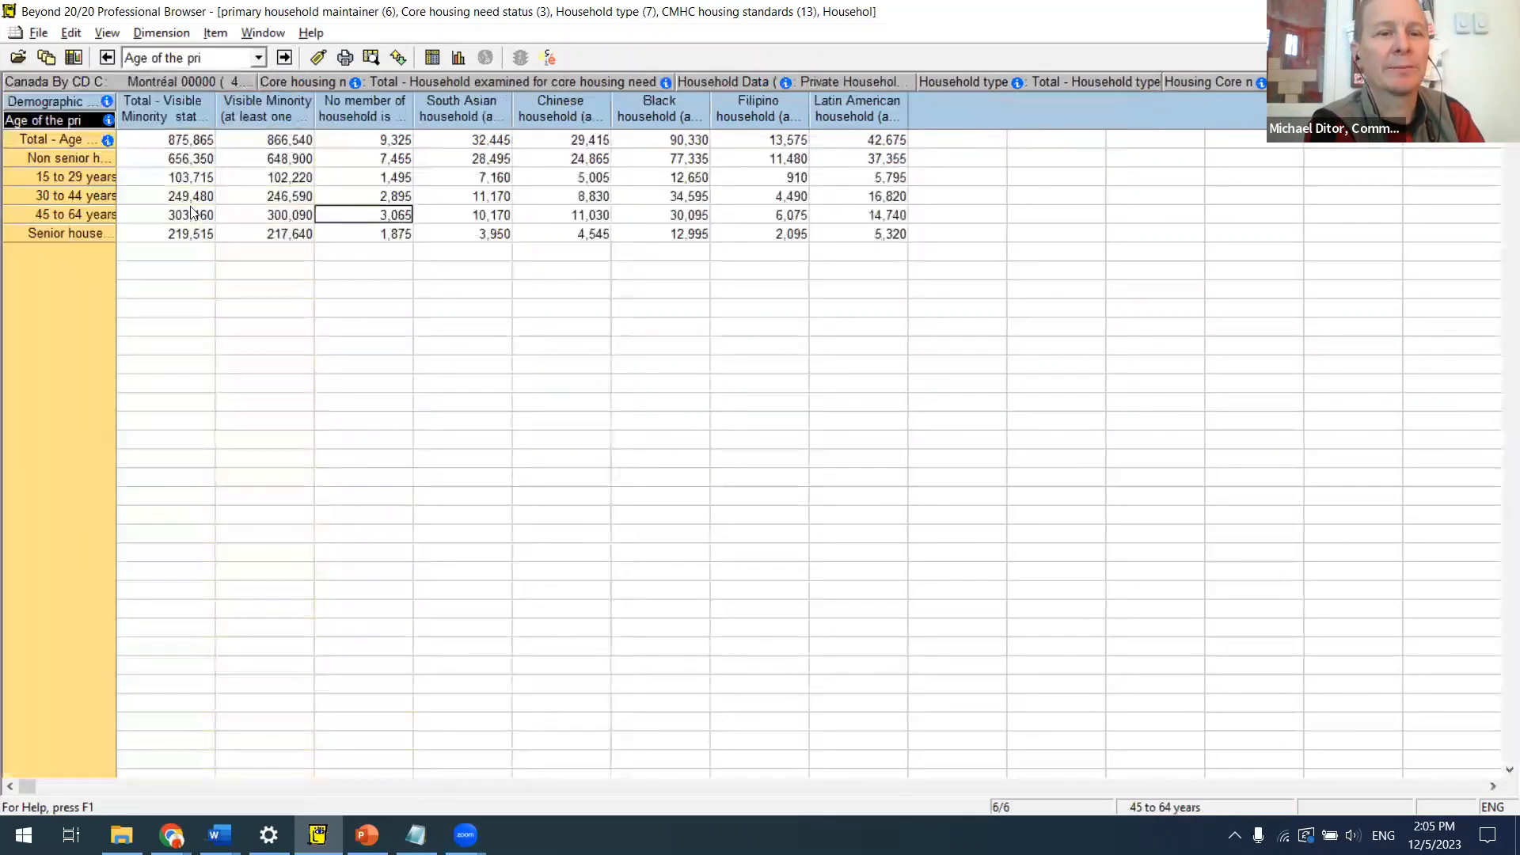
{"action": "left_click", "coordinate": [271, 181]}
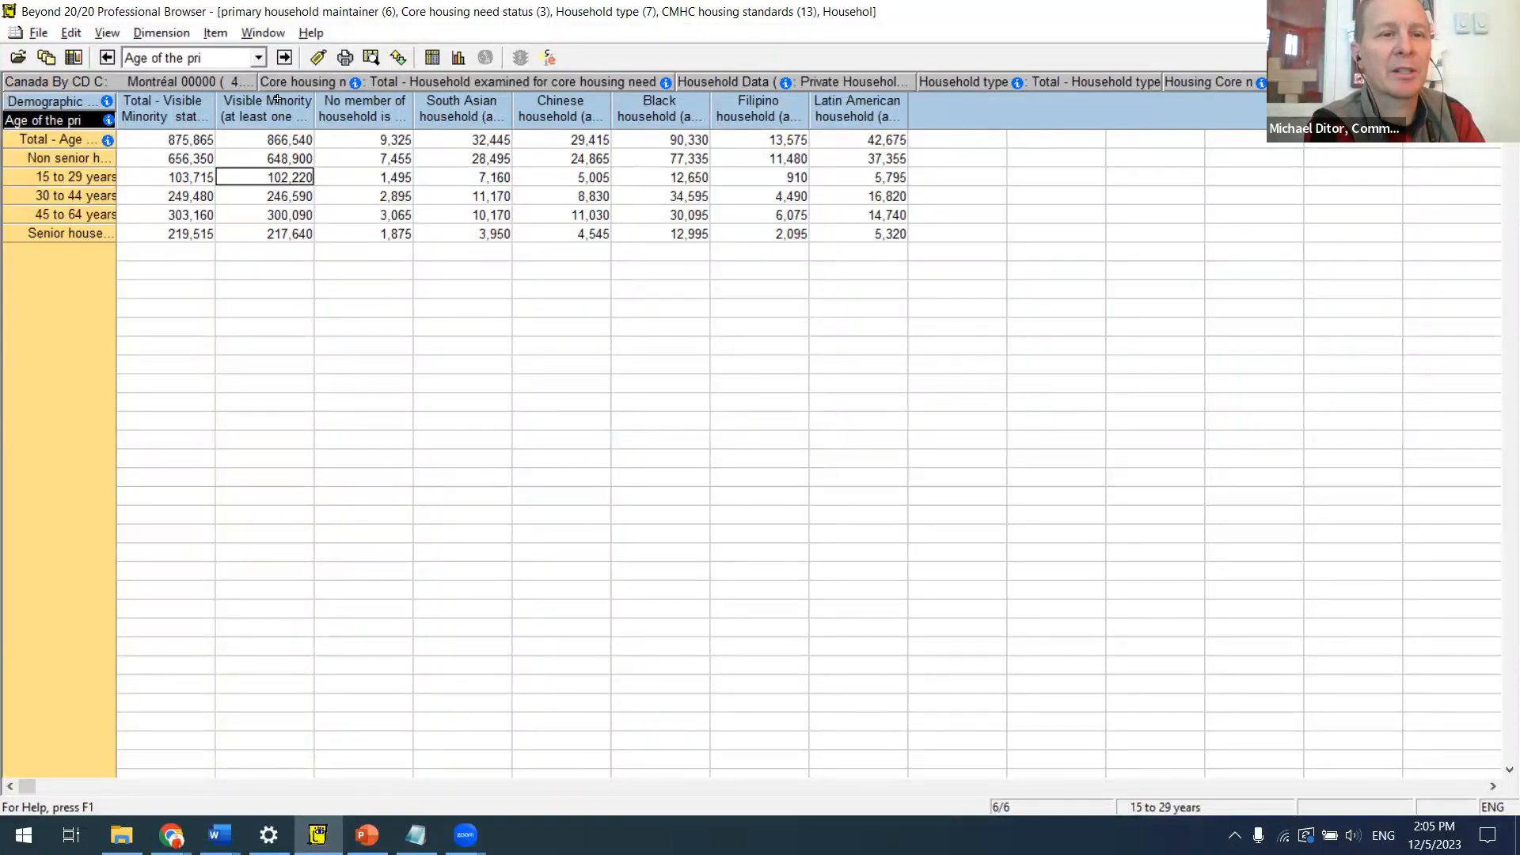
Step: Swap the row dimension to core housing need for ages 15 to 29, and swap back to age of the primary household maintainer
{"action": "left_click", "coordinate": [82, 177]}
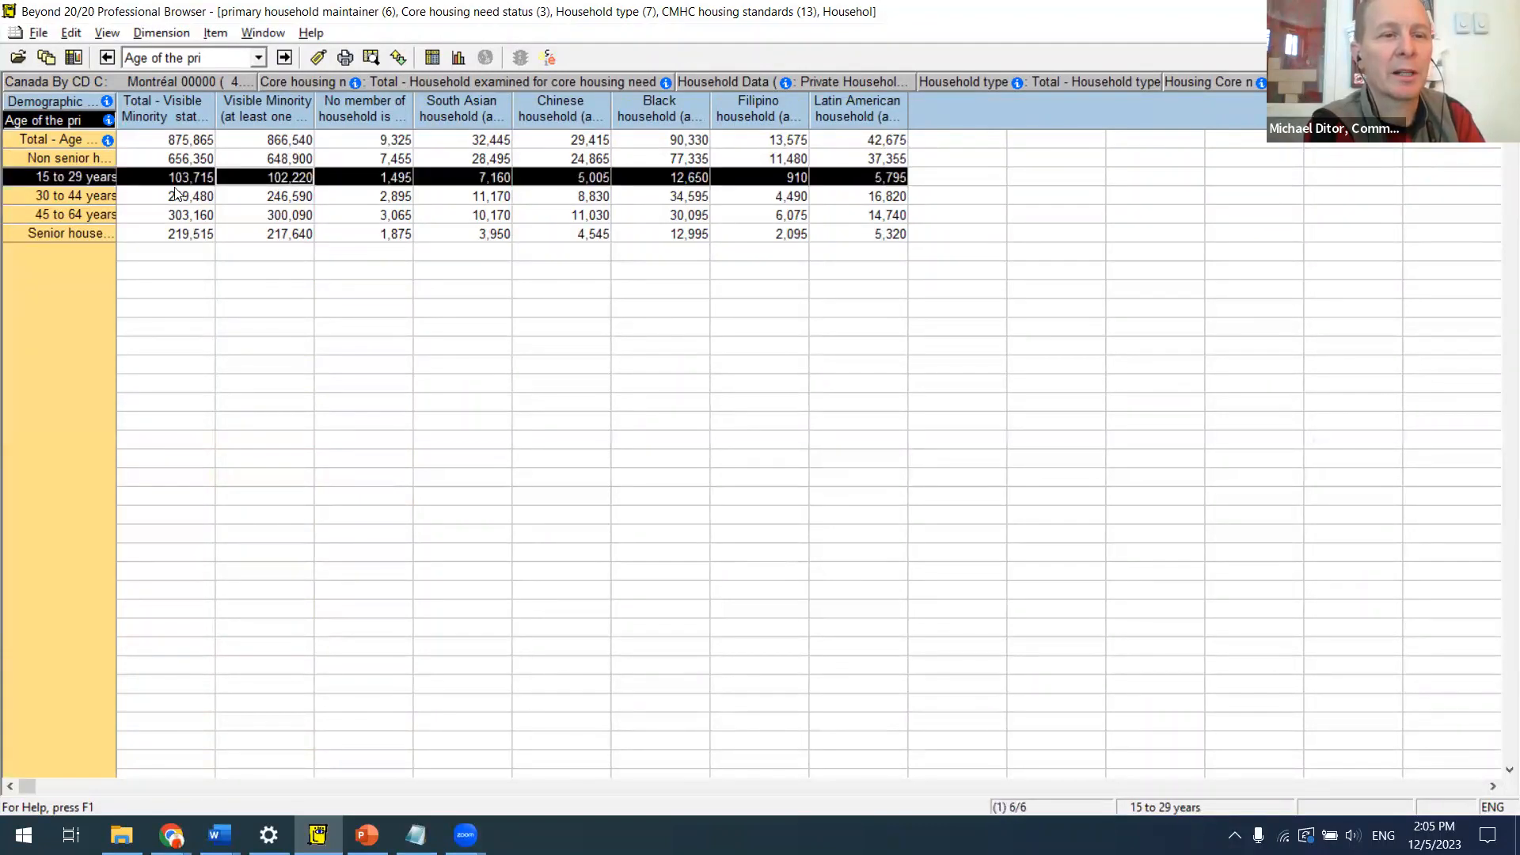
{"action": "left_click", "coordinate": [296, 176]}
{"action": "left_click_drag", "start_coordinate": [286, 83], "coordinate": [80, 214]}
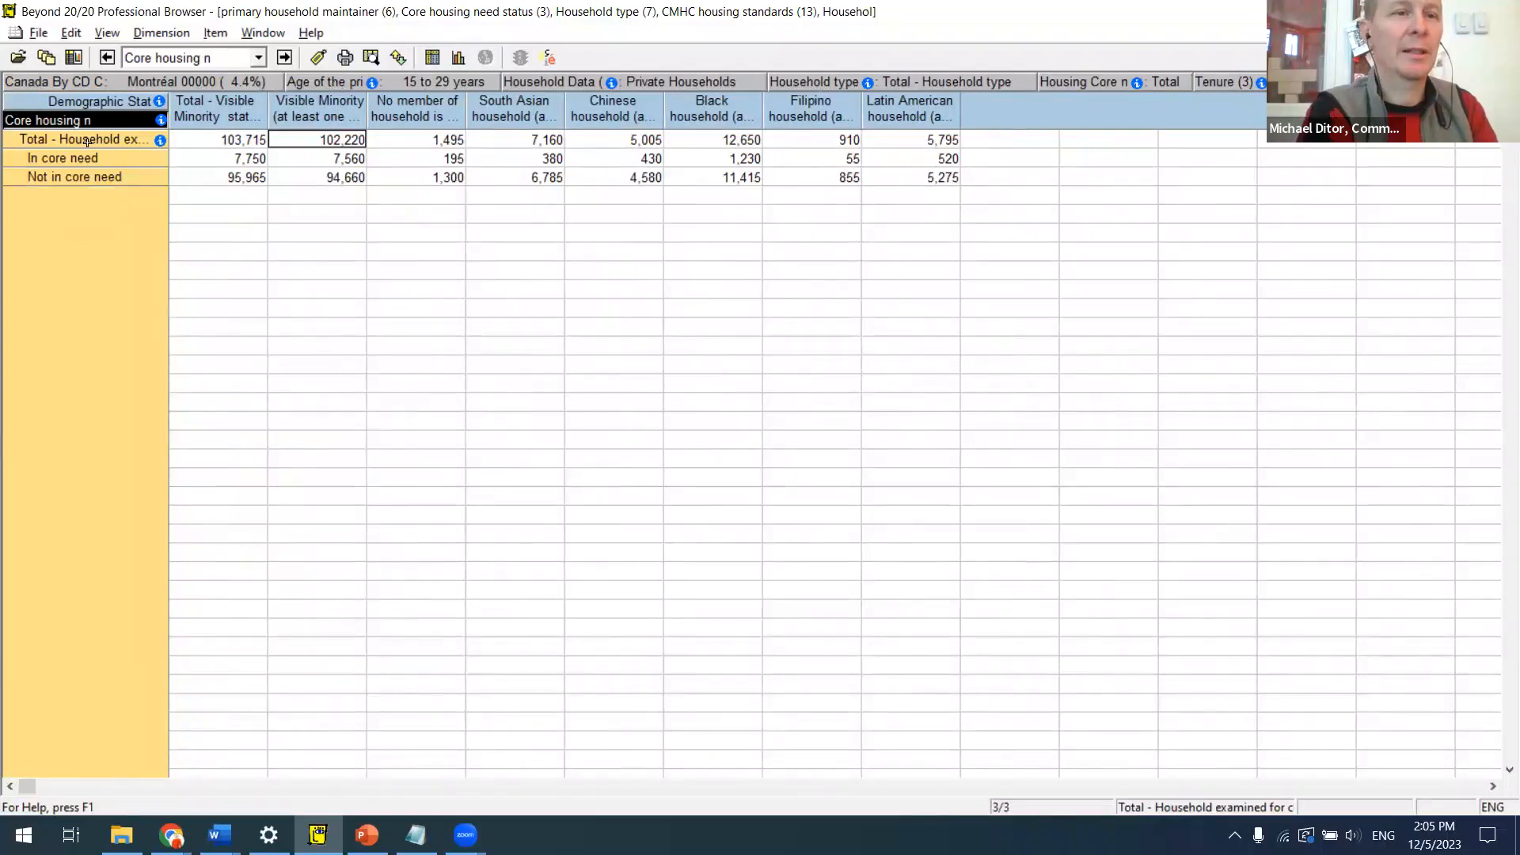
{"action": "left_click_drag", "start_coordinate": [312, 85], "coordinate": [132, 217]}
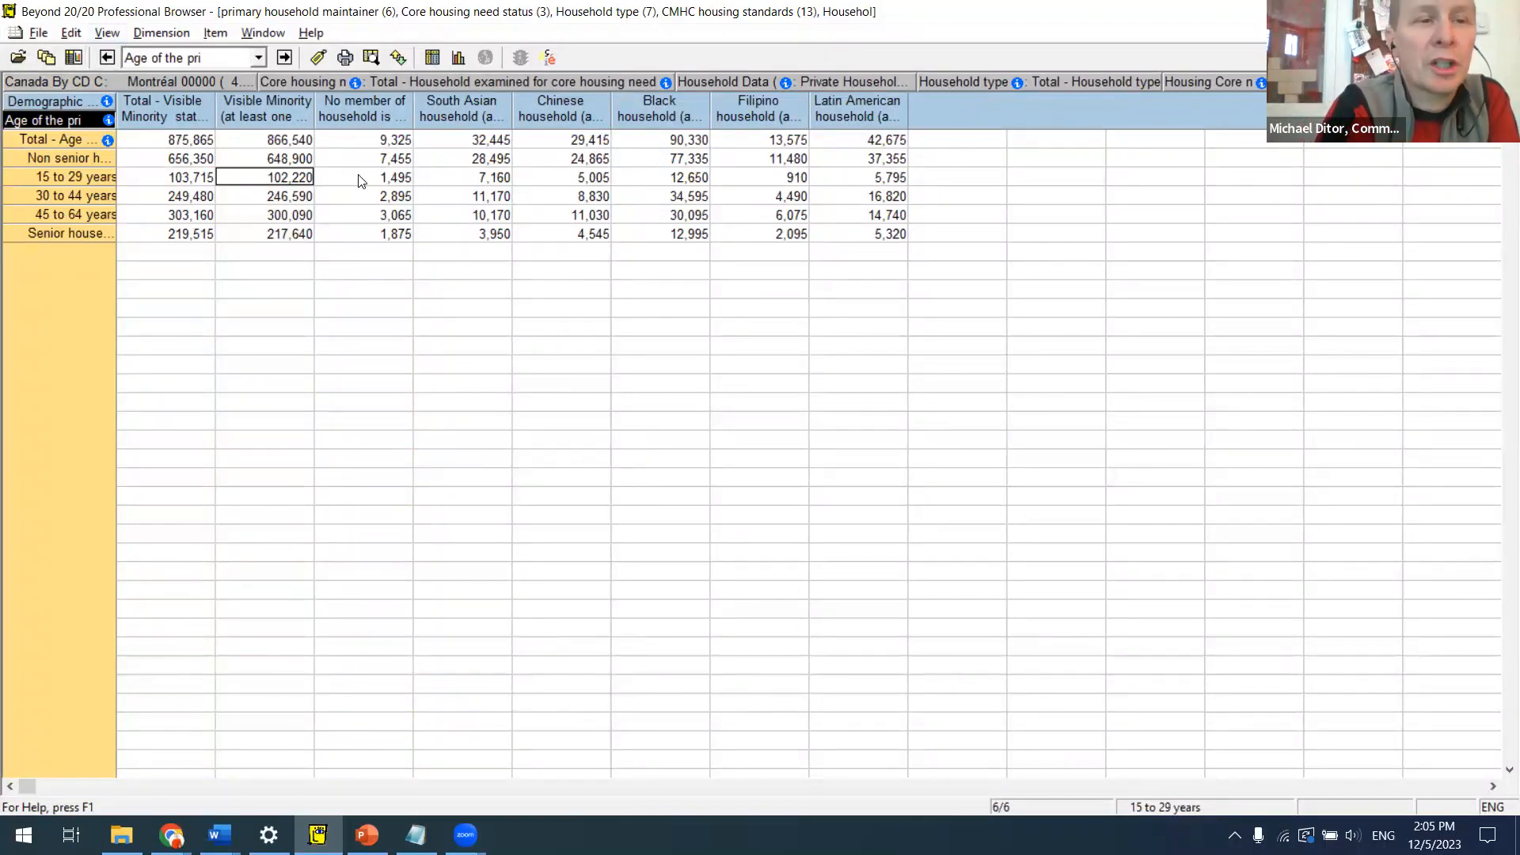
Step: Put the Canada By CD C geography dimension on the rows for ages 15 to 29, and show all its items from the first row
{"action": "left_click_drag", "start_coordinate": [201, 78], "coordinate": [84, 211]}
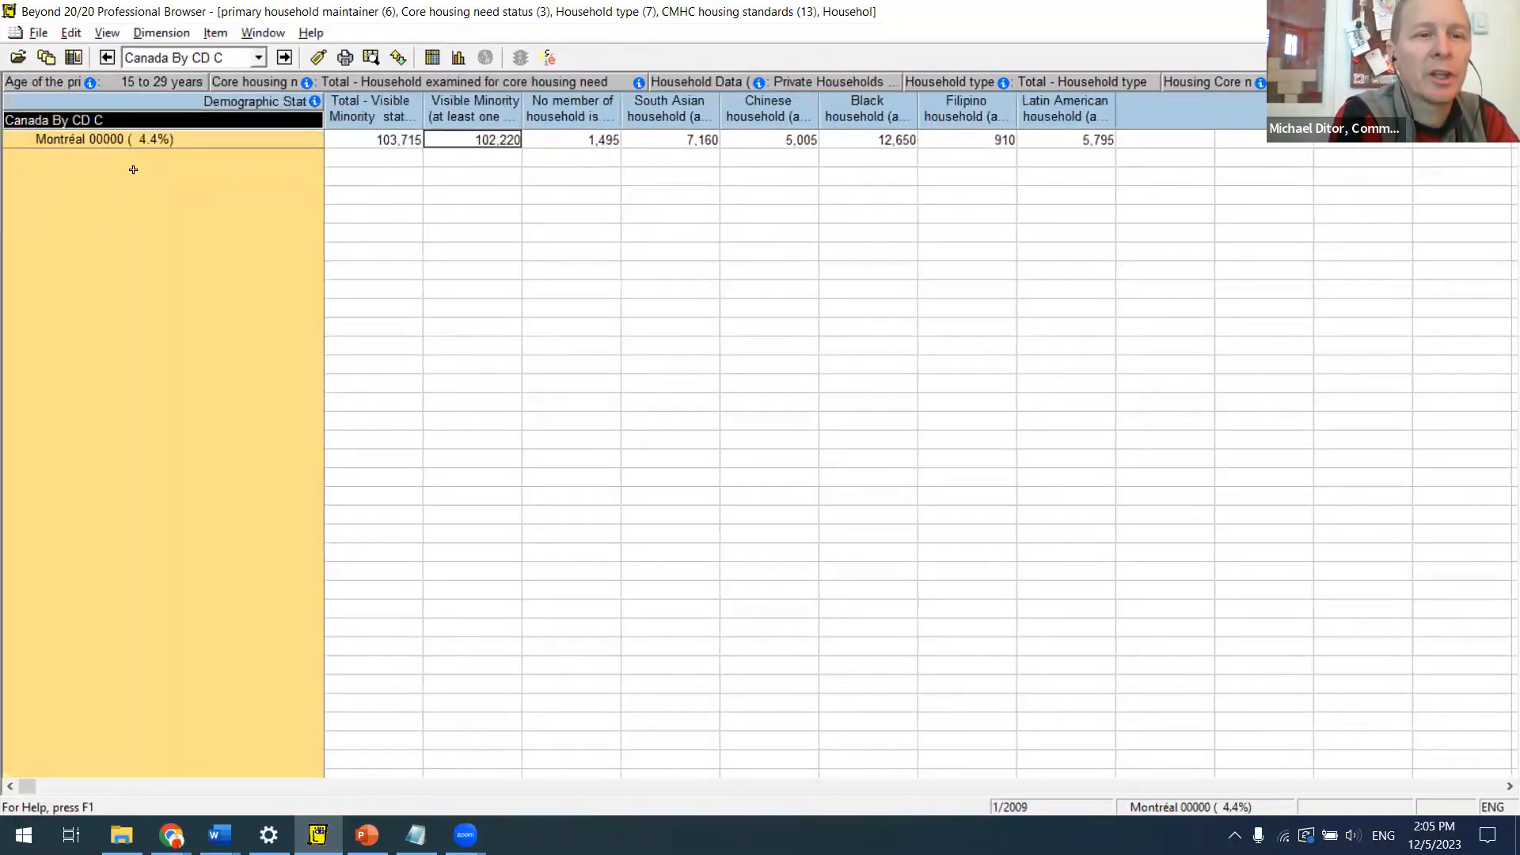
{"action": "left_click", "coordinate": [204, 142]}
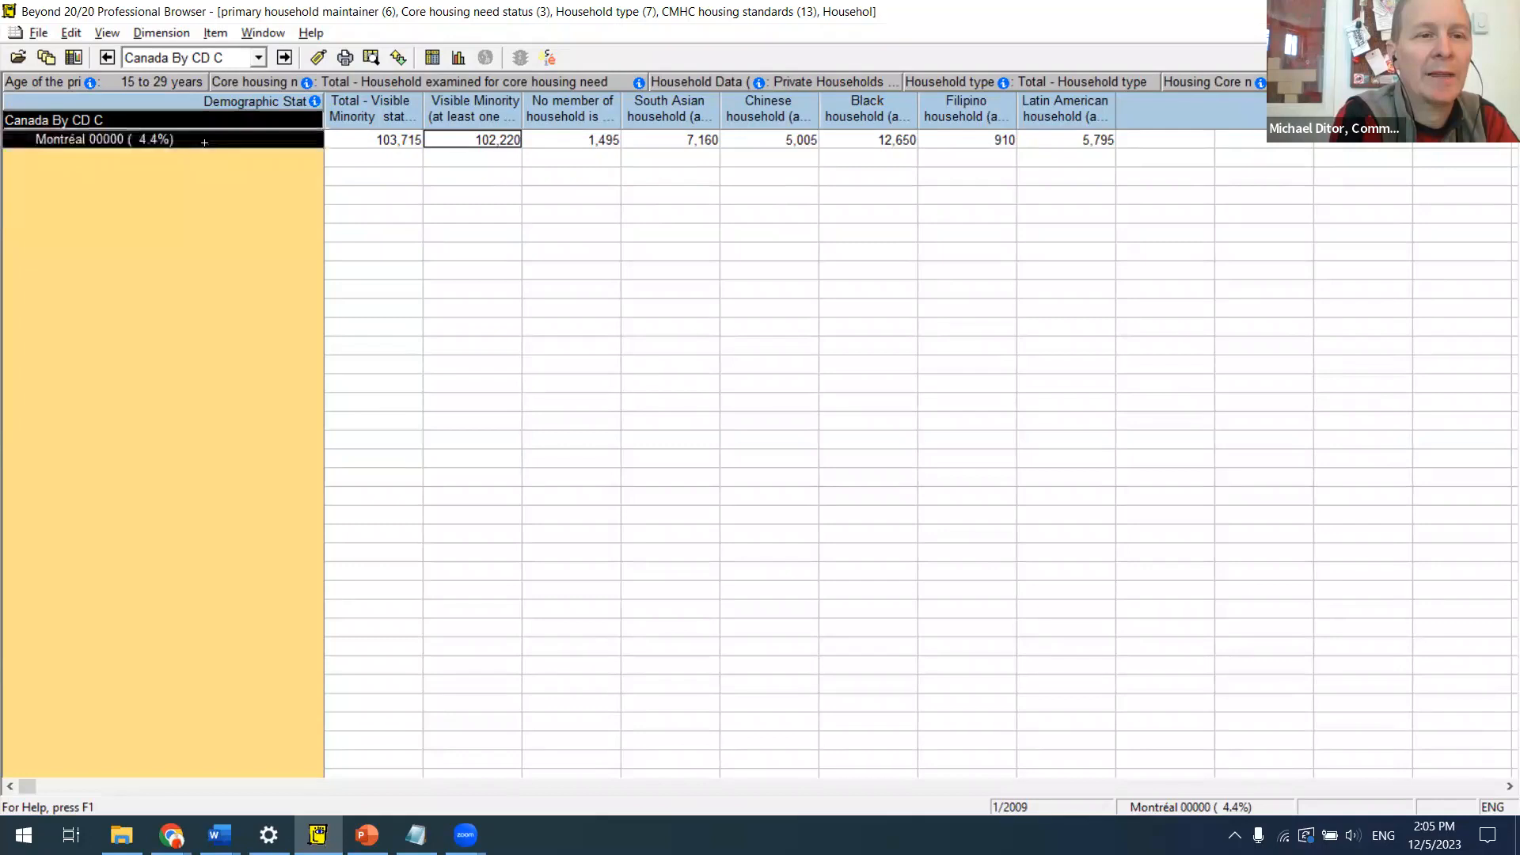
{"action": "left_click", "coordinate": [162, 35]}
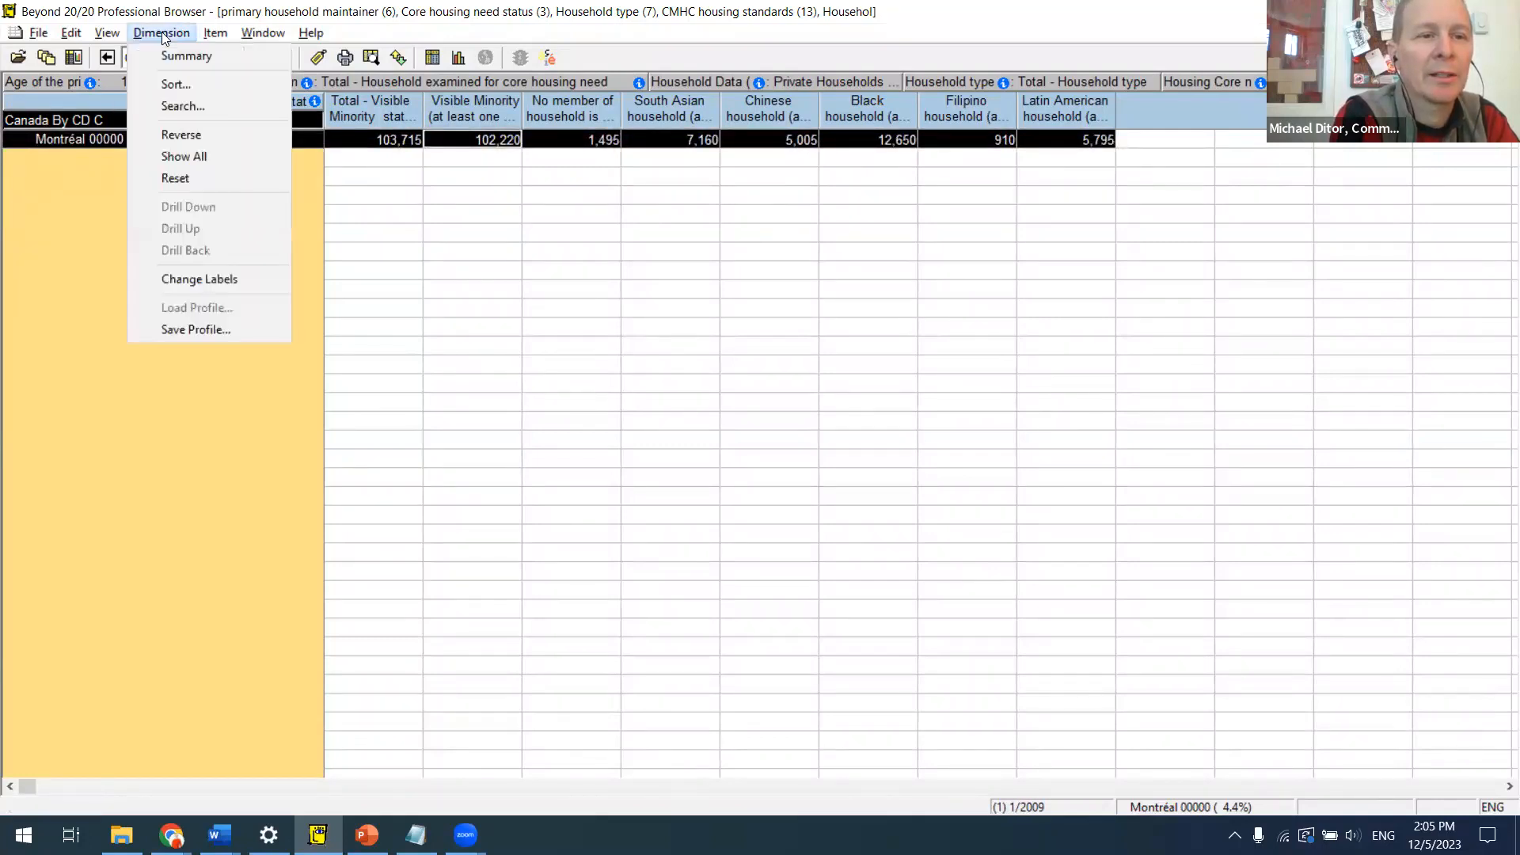
{"action": "left_click", "coordinate": [211, 156]}
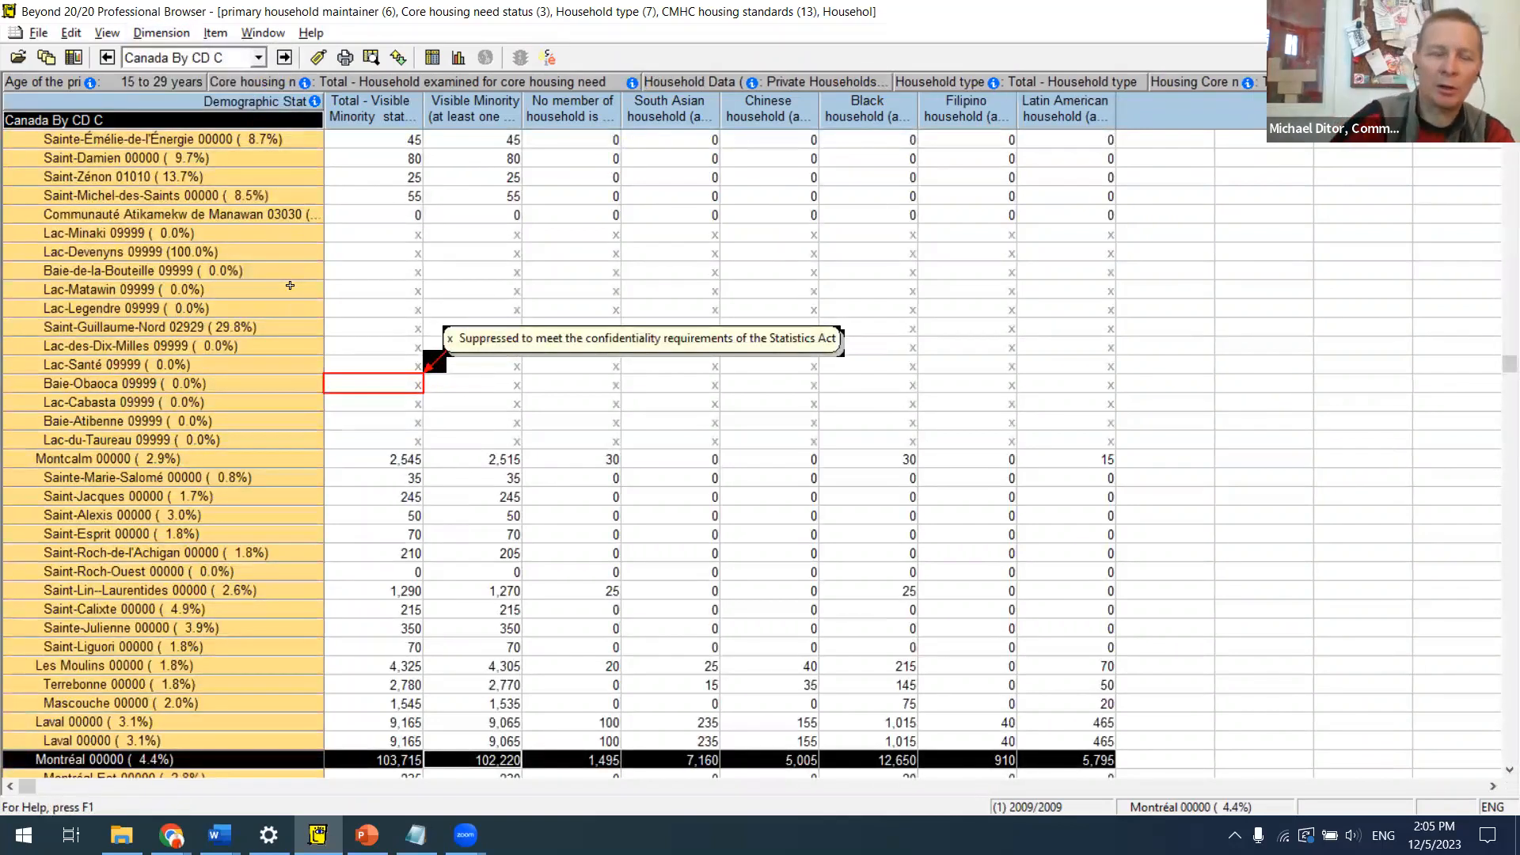
{"action": "key", "text": "Down"}
{"action": "key", "text": "Up"}
{"action": "key", "text": "Up"}
{"action": "key", "text": "Up"}
{"action": "key", "text": "Left"}
{"action": "key", "text": "Down"}
{"action": "key", "text": "Down"}
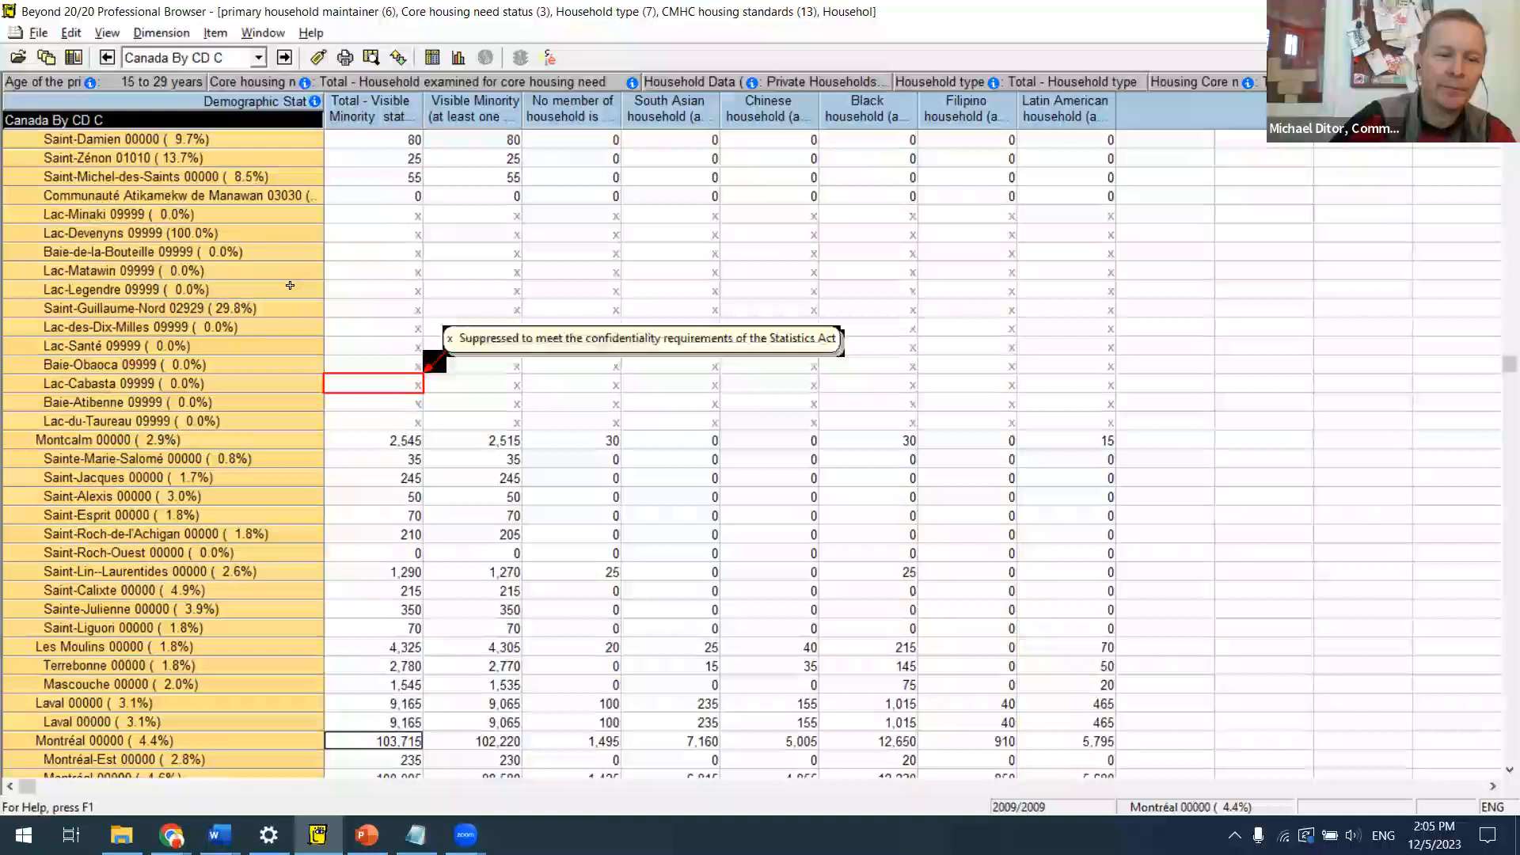
{"action": "key", "text": "ctrl+Home"}
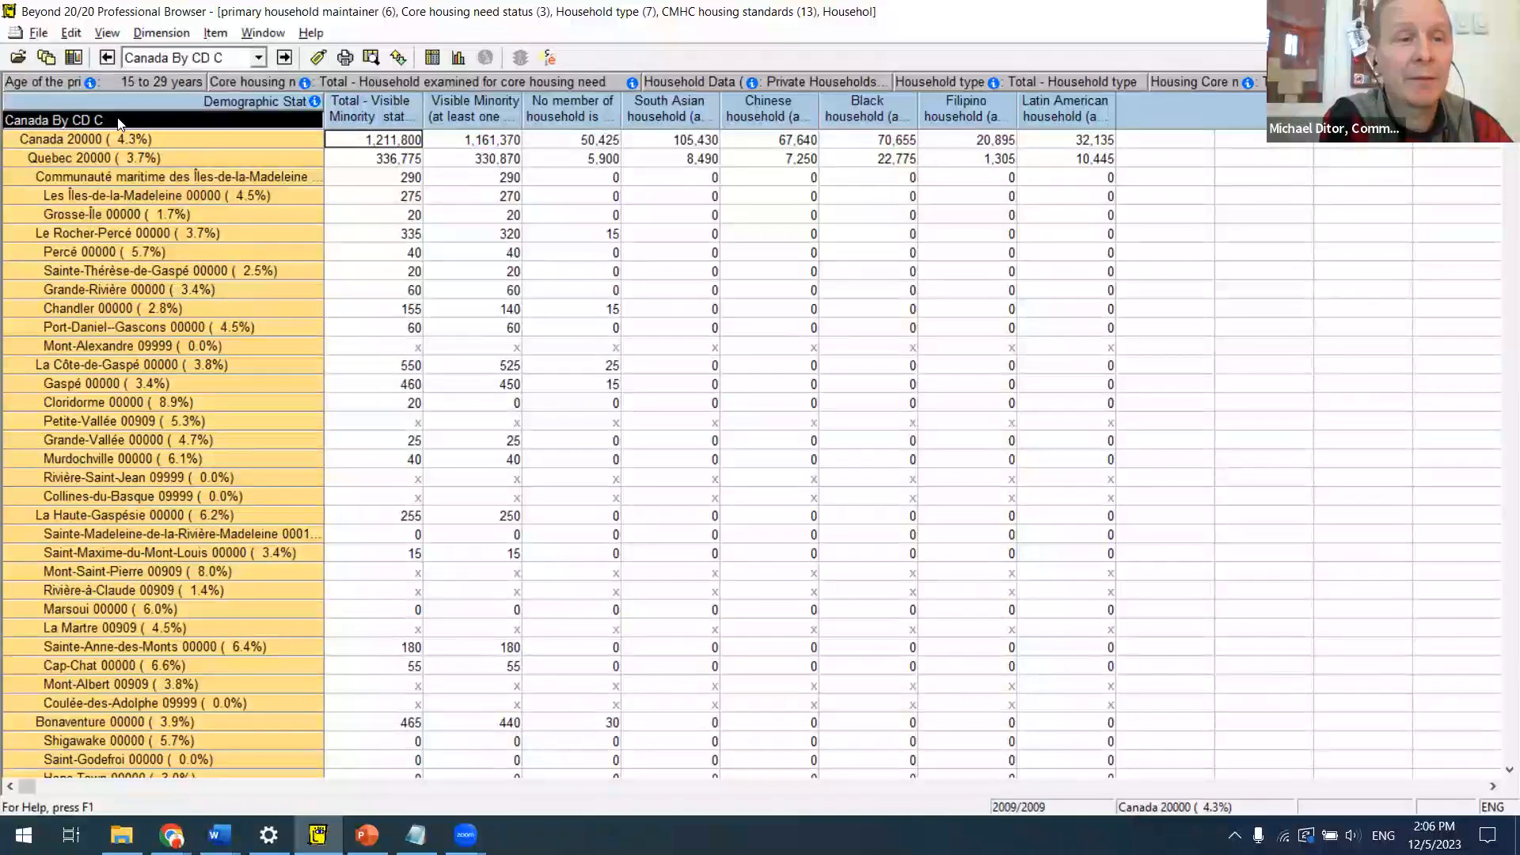
Step: Activate the demographic dimension and highlight its first four categories, and return to the geography dimension
{"action": "left_click", "coordinate": [193, 107]}
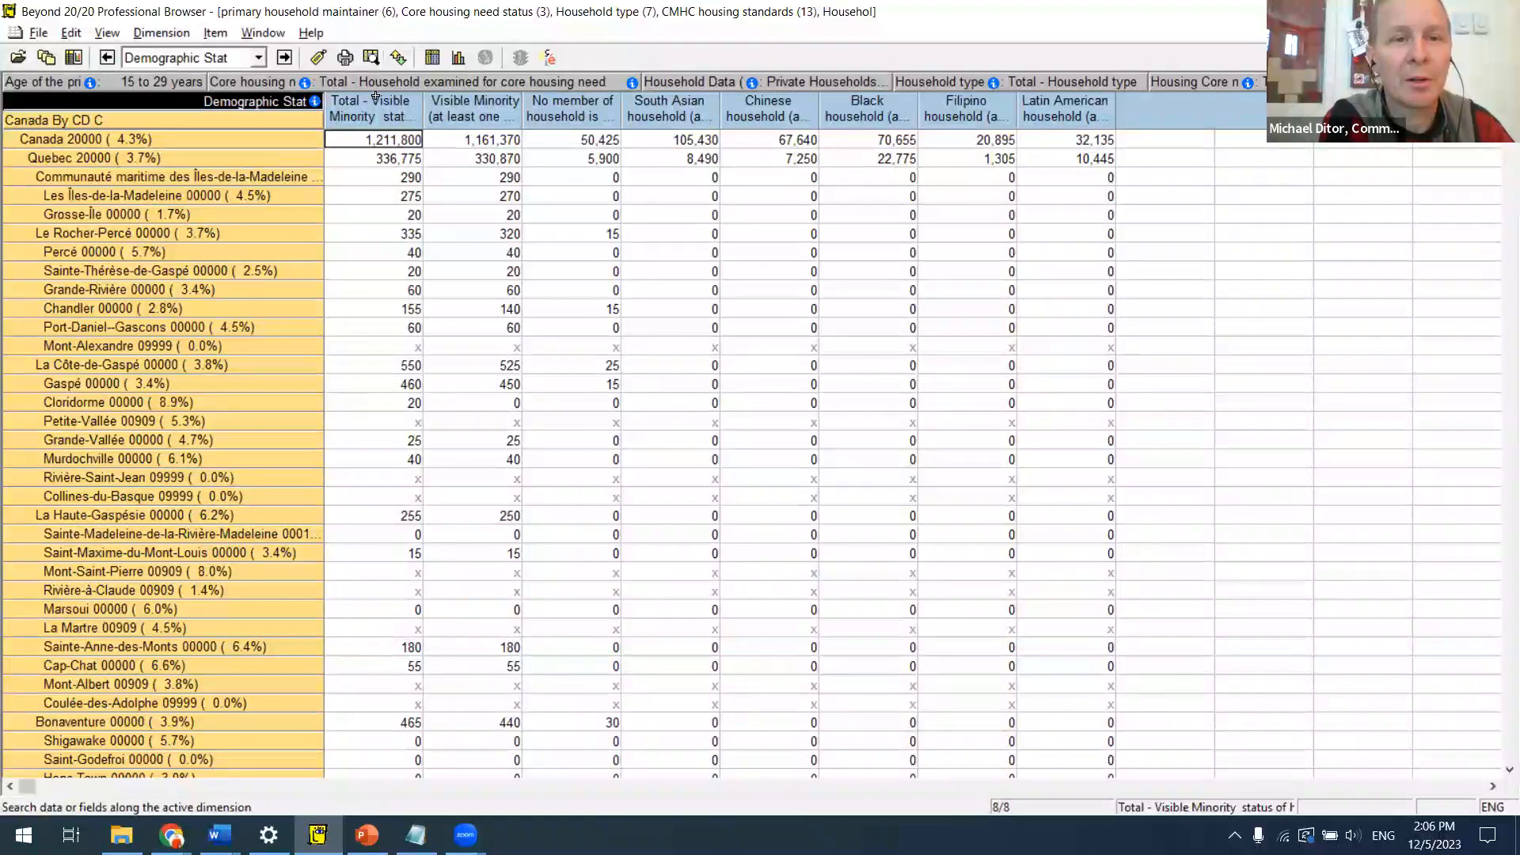
{"action": "left_click_drag", "start_coordinate": [345, 105], "coordinate": [670, 108]}
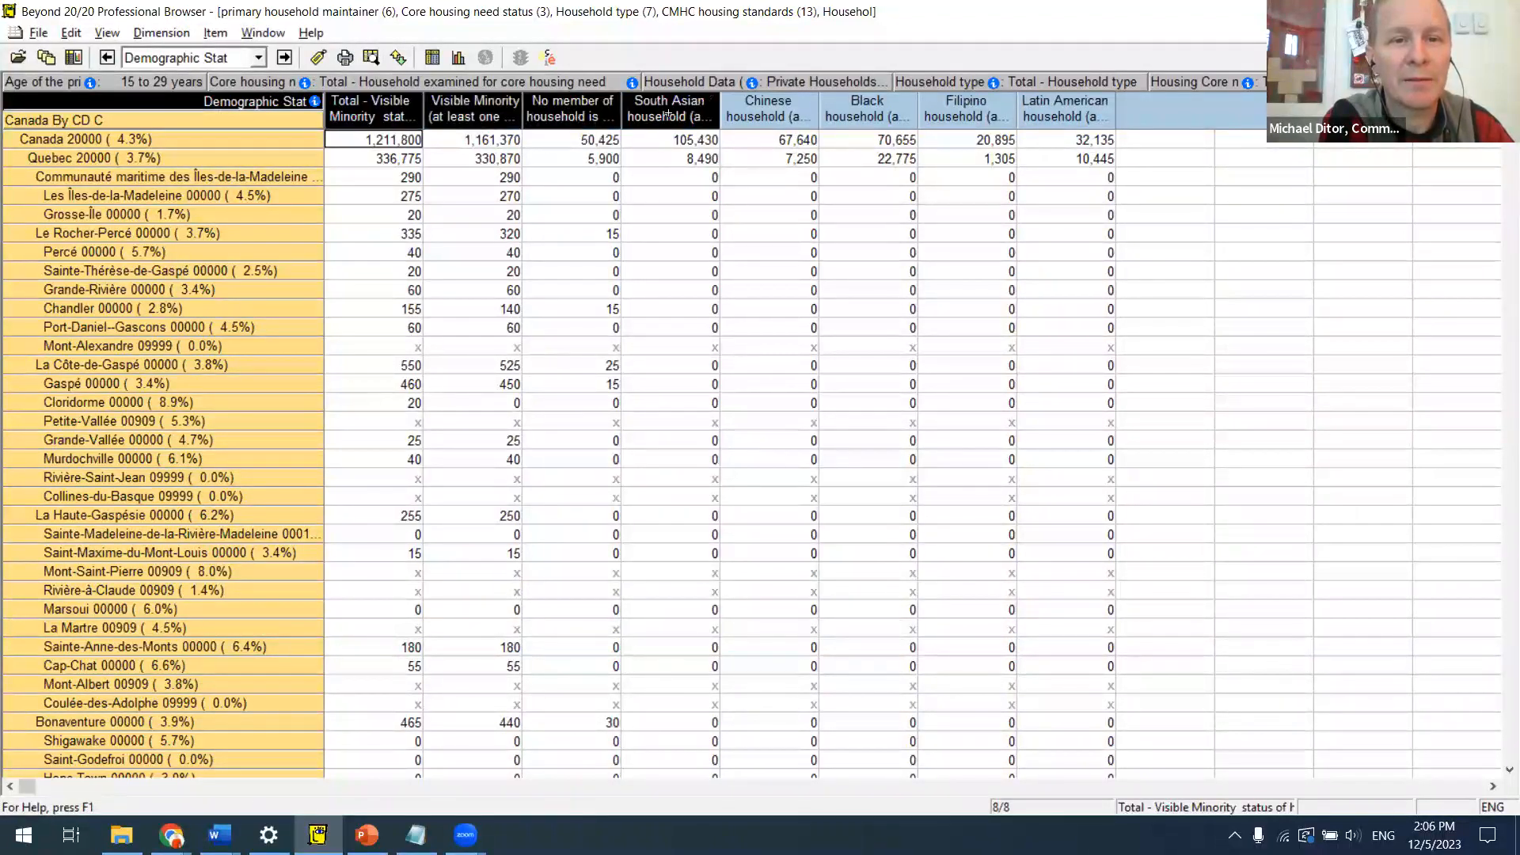
{"action": "left_click", "coordinate": [130, 233]}
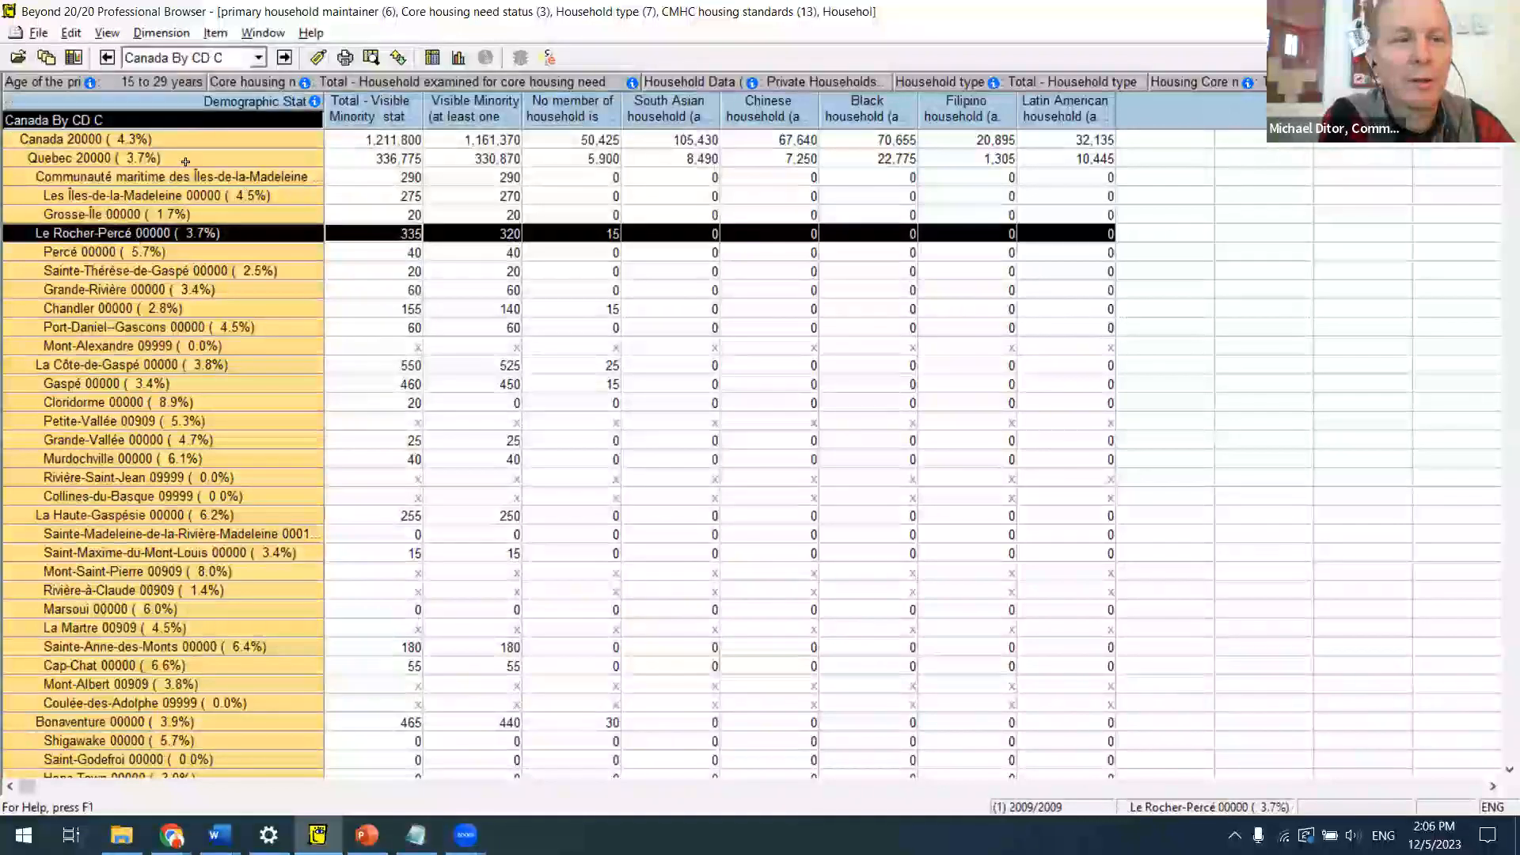
Step: Search the geography dimension's English Desc field for "laval", reducing the rows to the matching places
{"action": "left_click", "coordinate": [214, 143]}
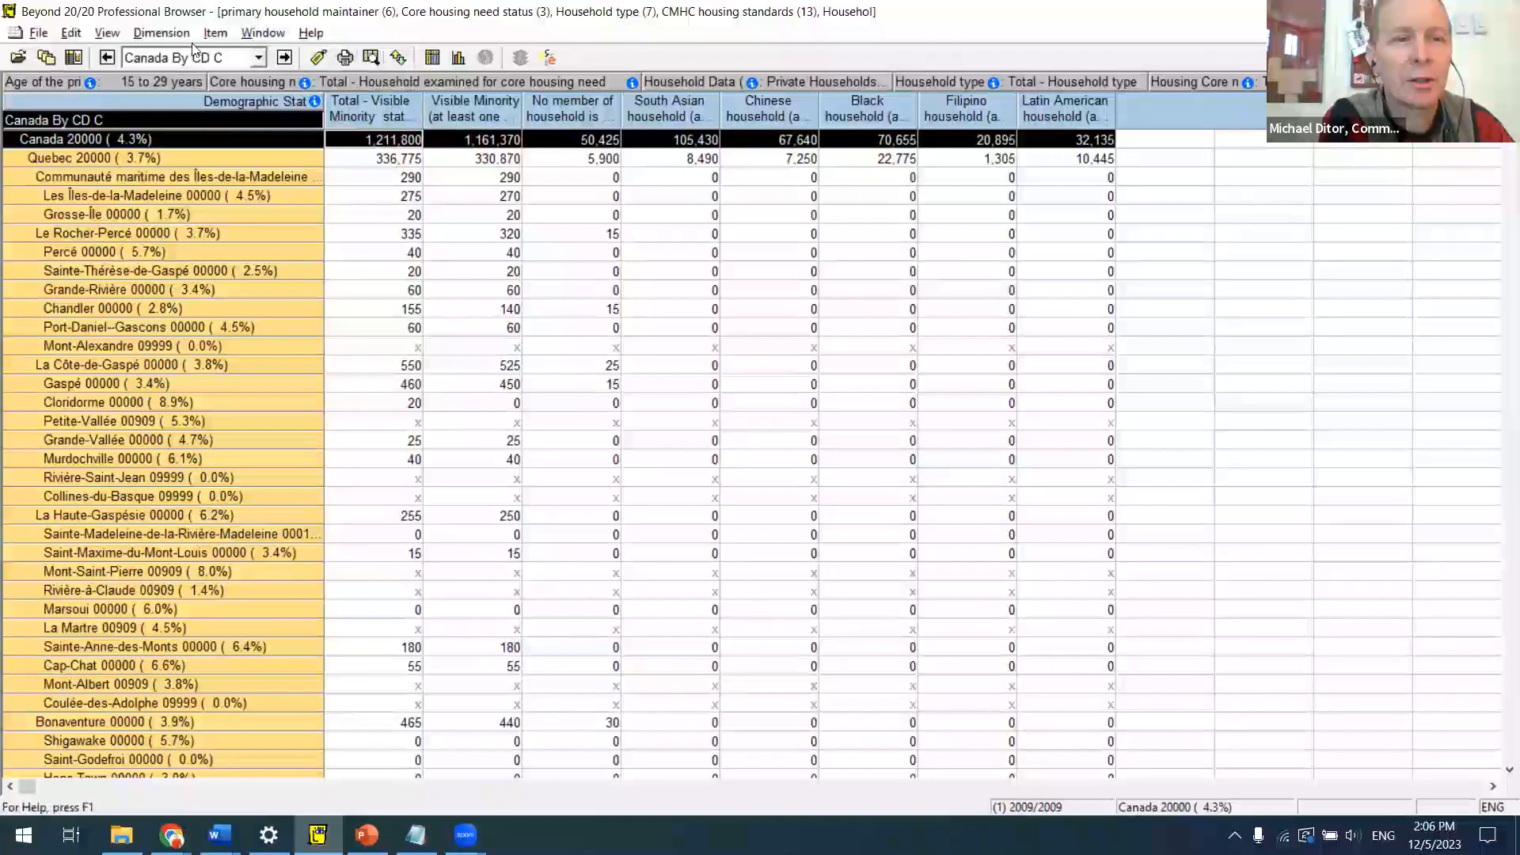
{"action": "left_click", "coordinate": [161, 32]}
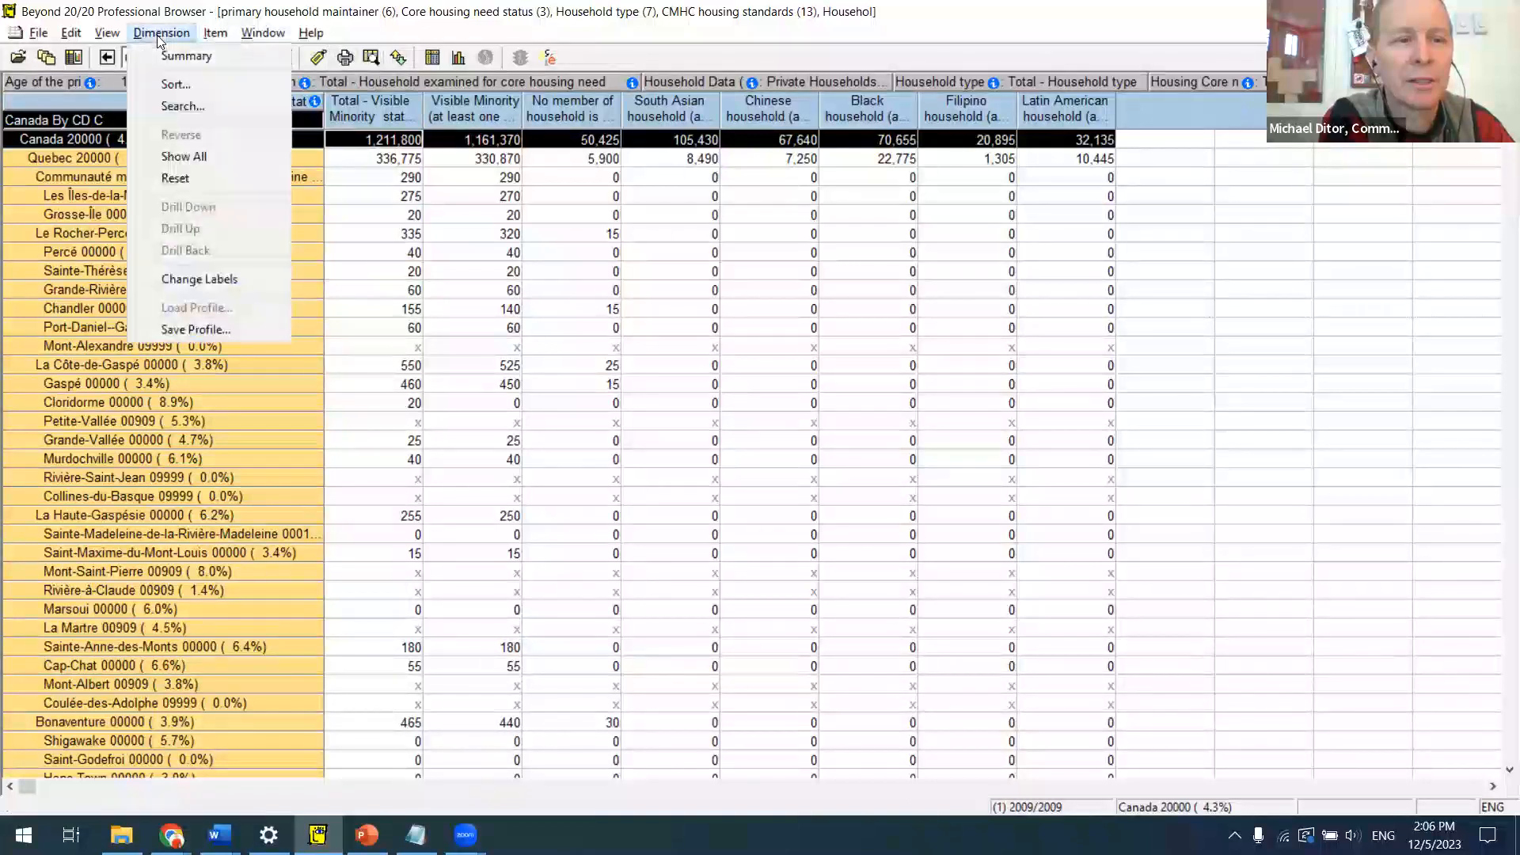
{"action": "left_click", "coordinate": [188, 103]}
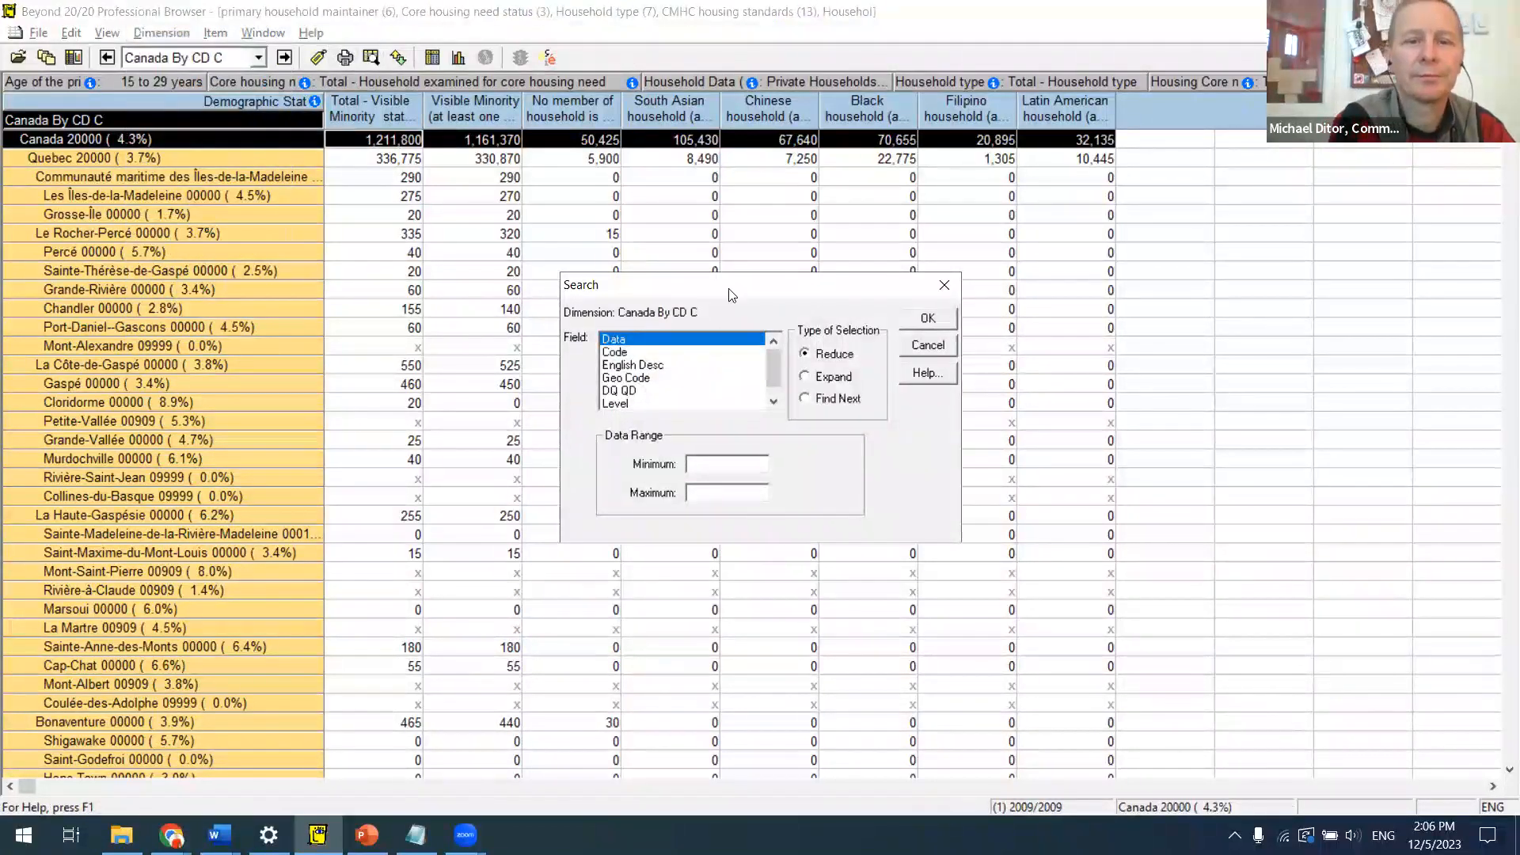
{"action": "left_click_drag", "start_coordinate": [730, 271], "coordinate": [729, 65]}
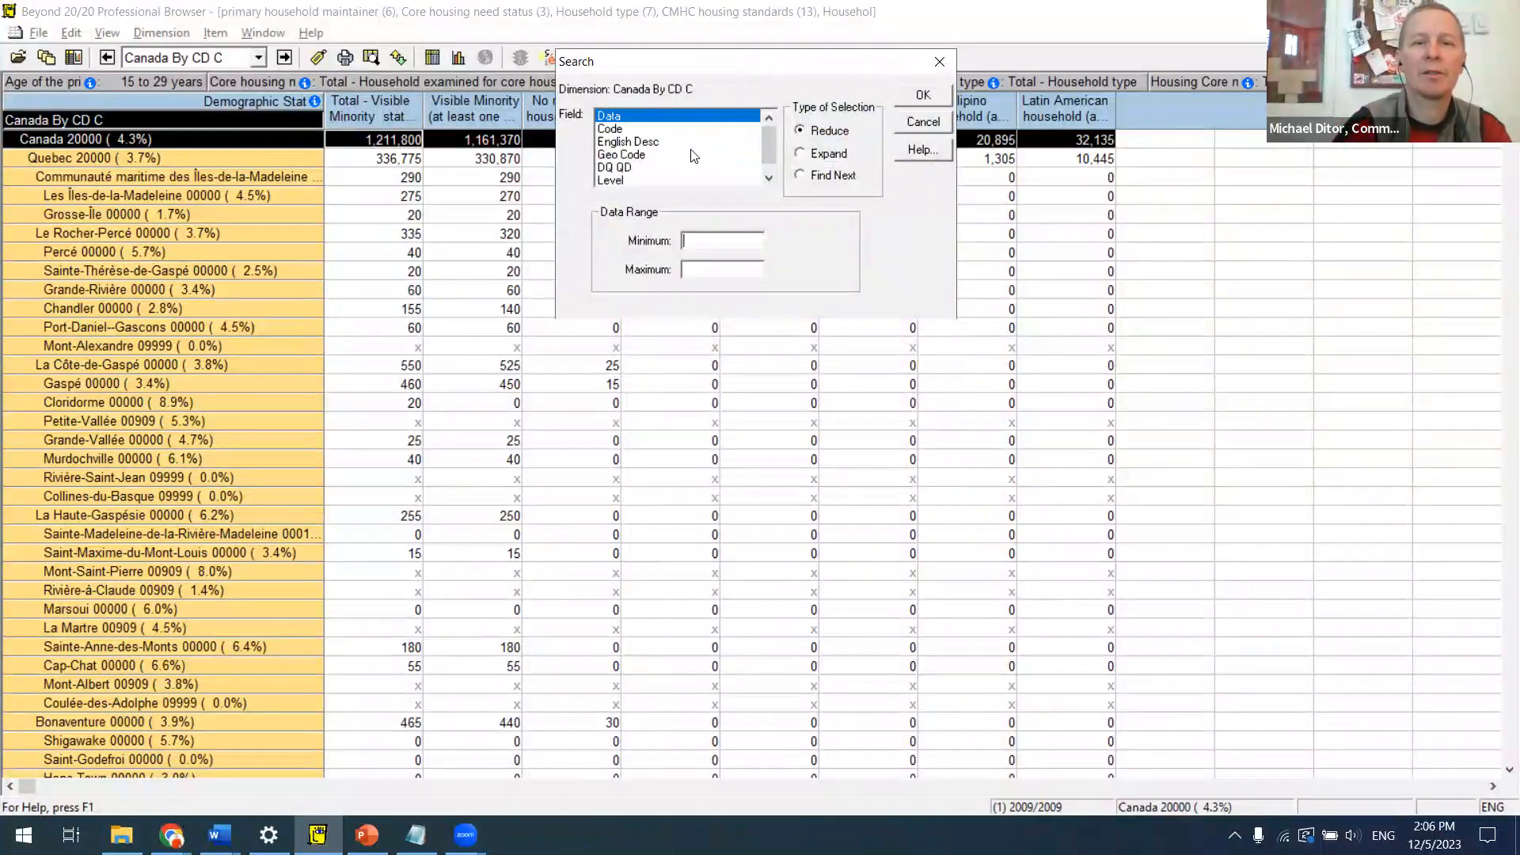
{"action": "left_click", "coordinate": [668, 143]}
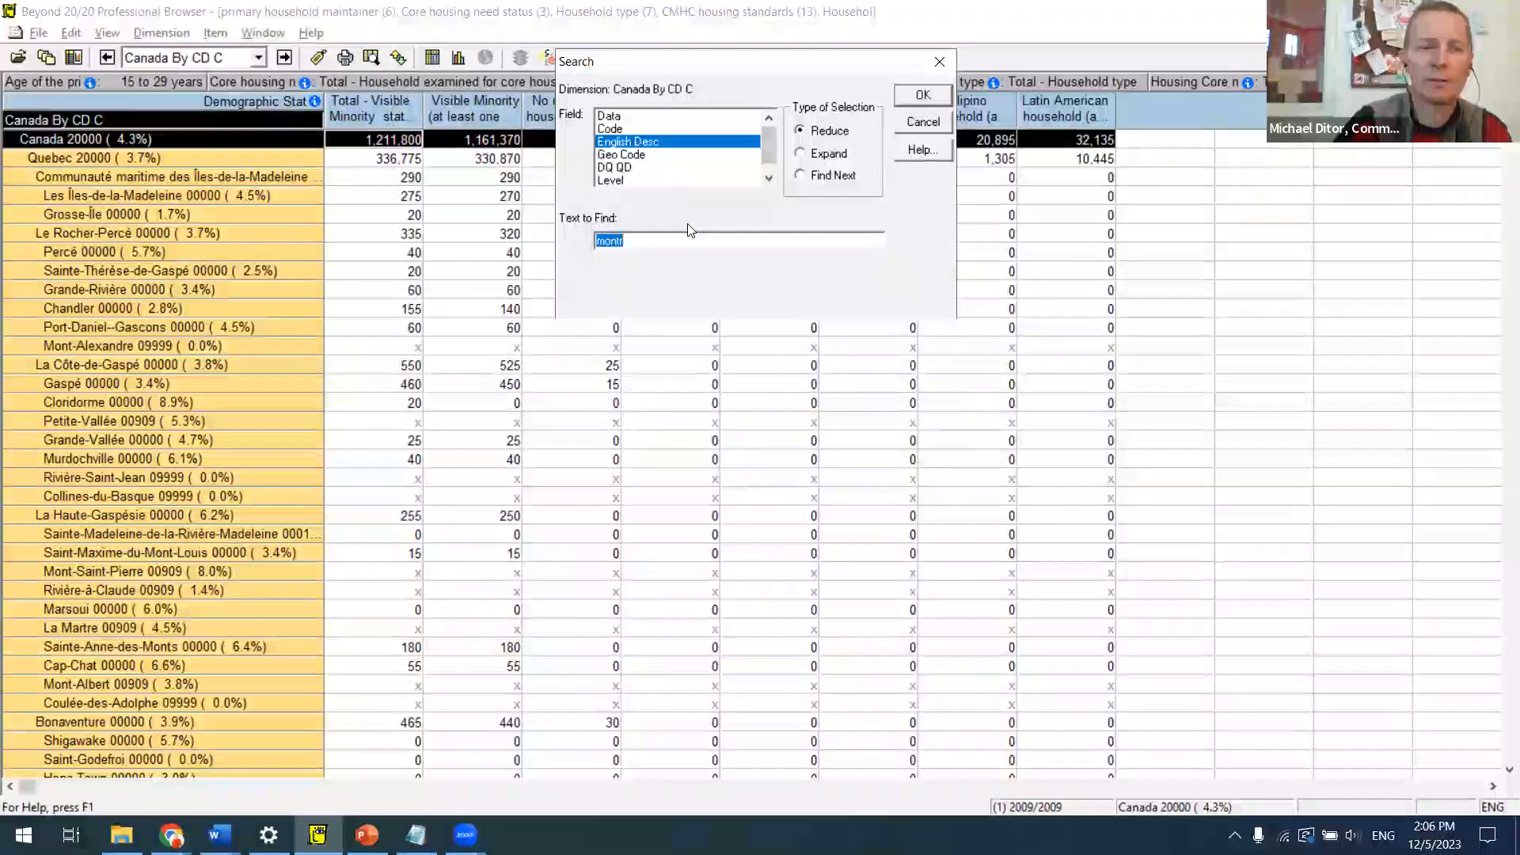
{"action": "type", "text": "laval"}
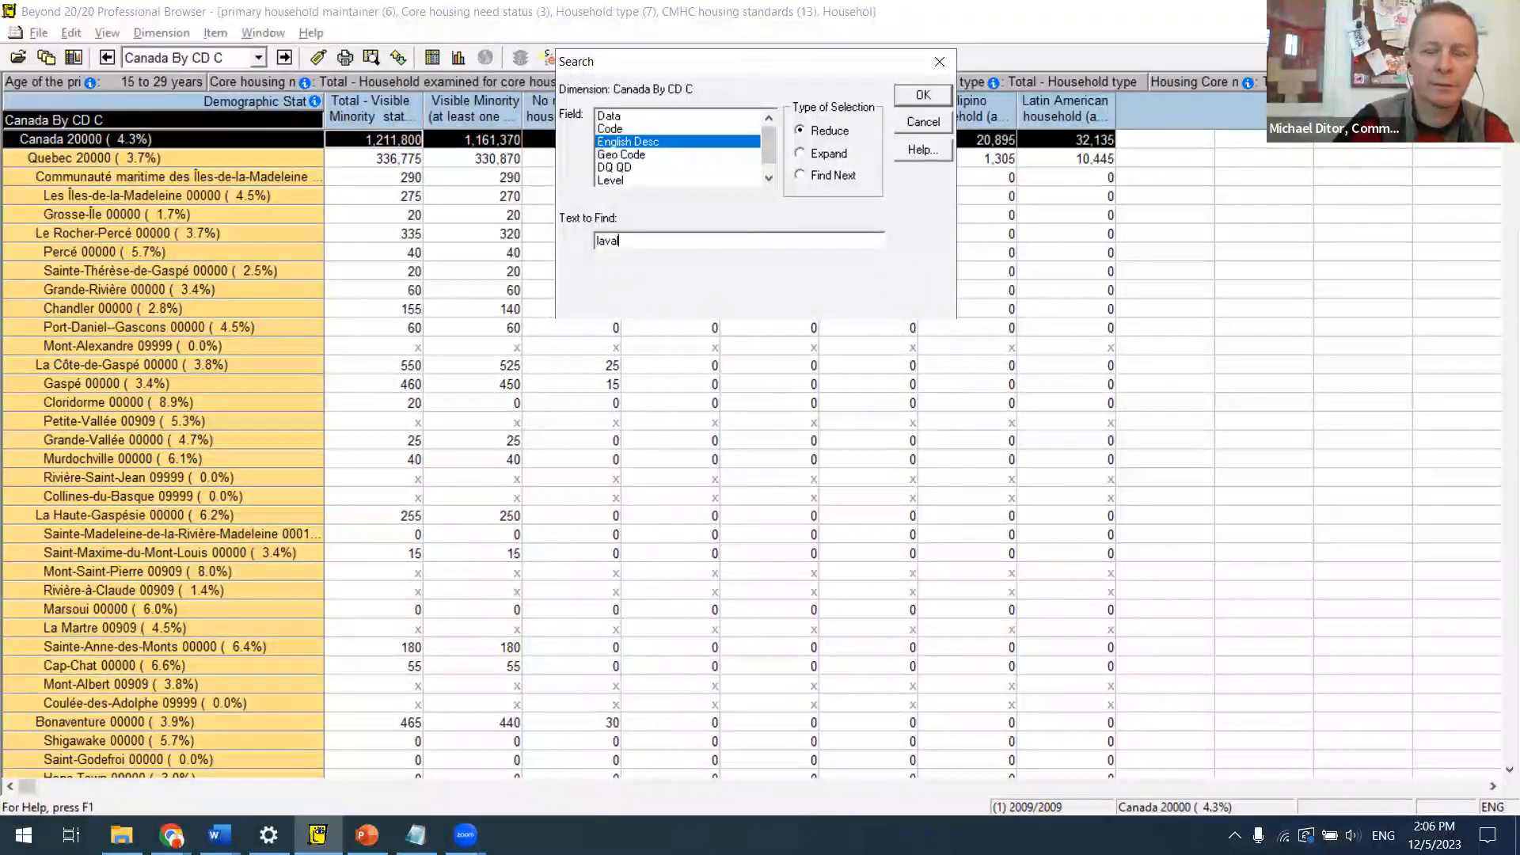
{"action": "key", "text": "Return"}
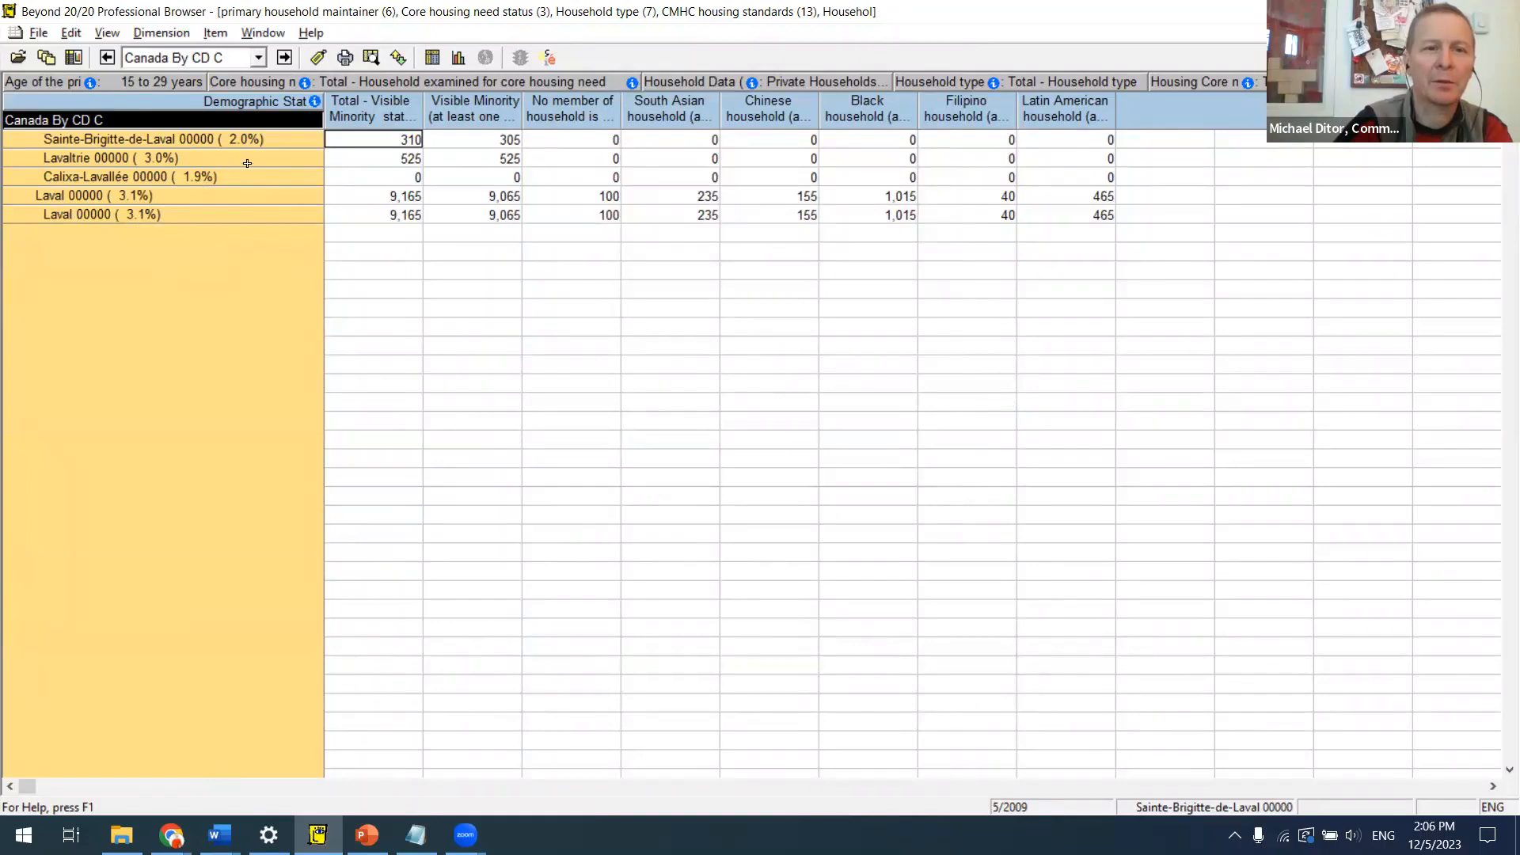
Step: Show all geographies in the rows again and return to the first row, Canada
{"action": "key", "text": "alt+d"}
{"action": "key", "text": "a"}
{"action": "key", "text": "ctrl+Home"}
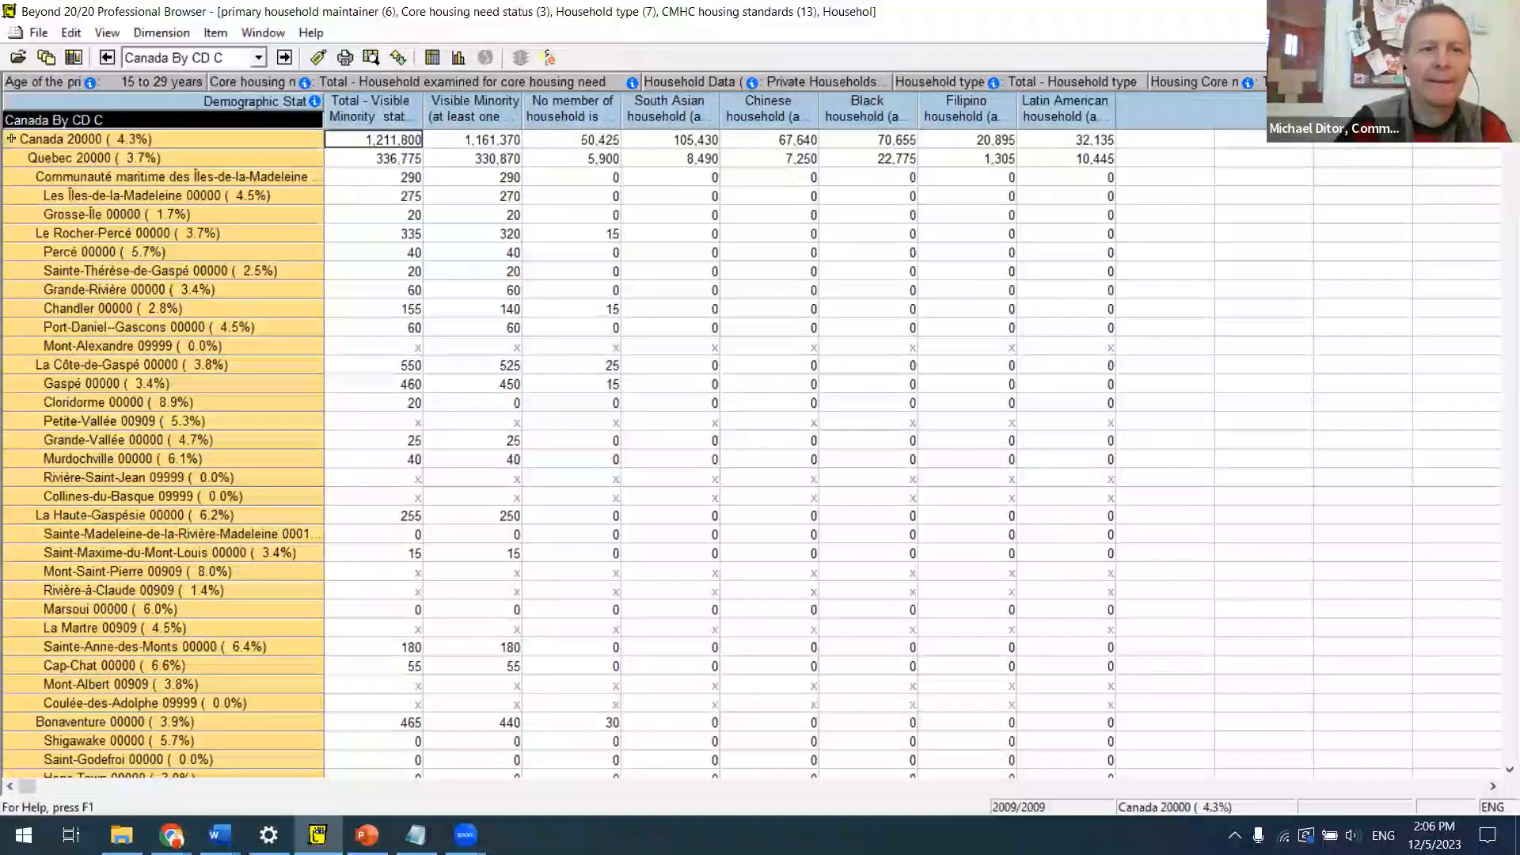
Step: Search the geography dimension's English Desc field for "montr" with the Reduce selection type
{"action": "key", "text": "alt+d"}
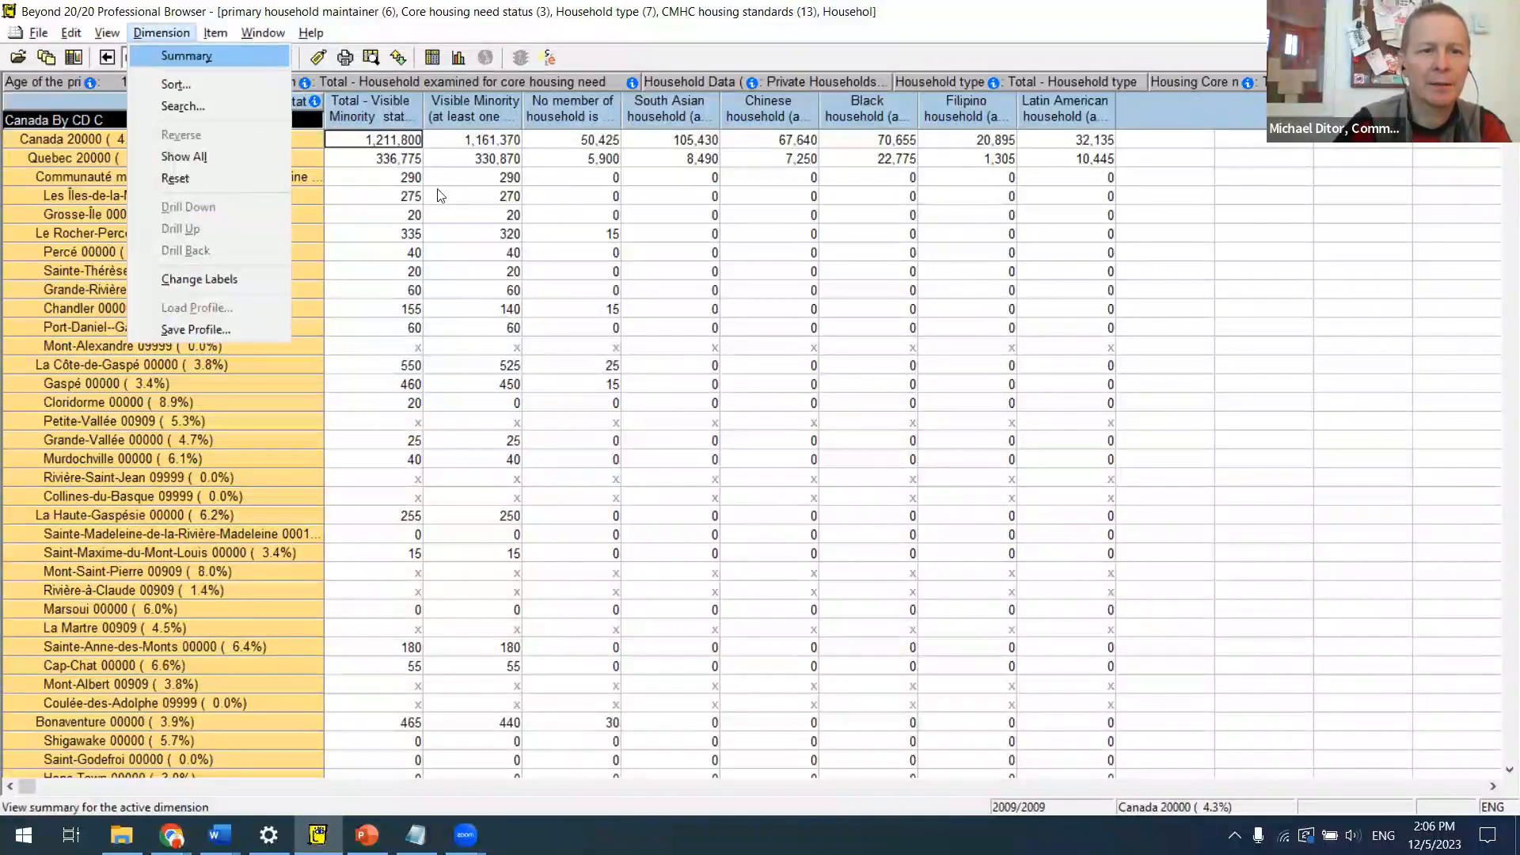
{"action": "left_click", "coordinate": [217, 107]}
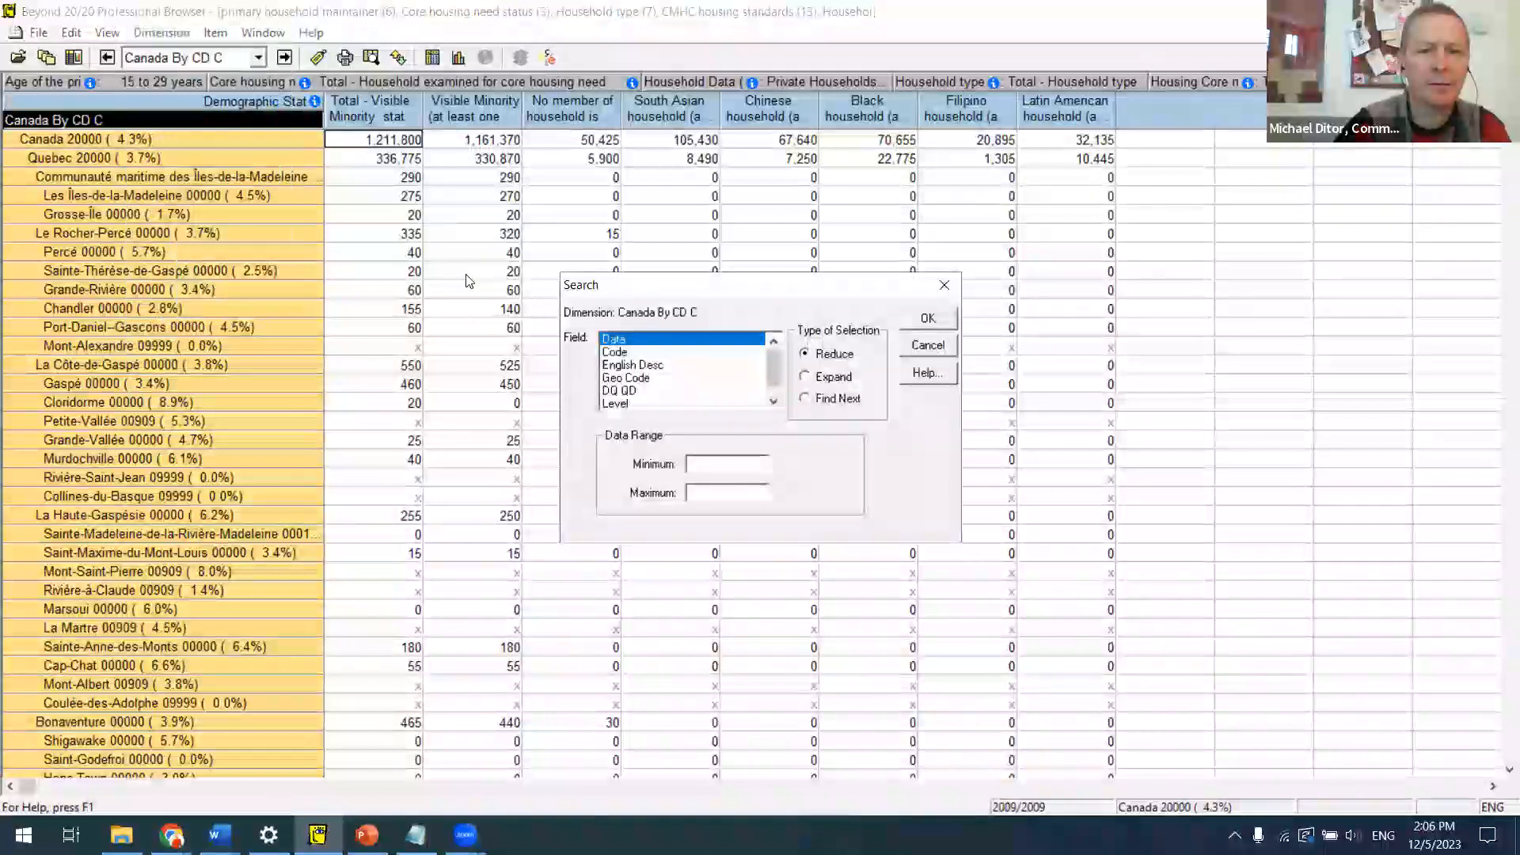
{"action": "left_click_drag", "start_coordinate": [646, 284], "coordinate": [467, 93]}
{"action": "left_click", "coordinate": [489, 174]}
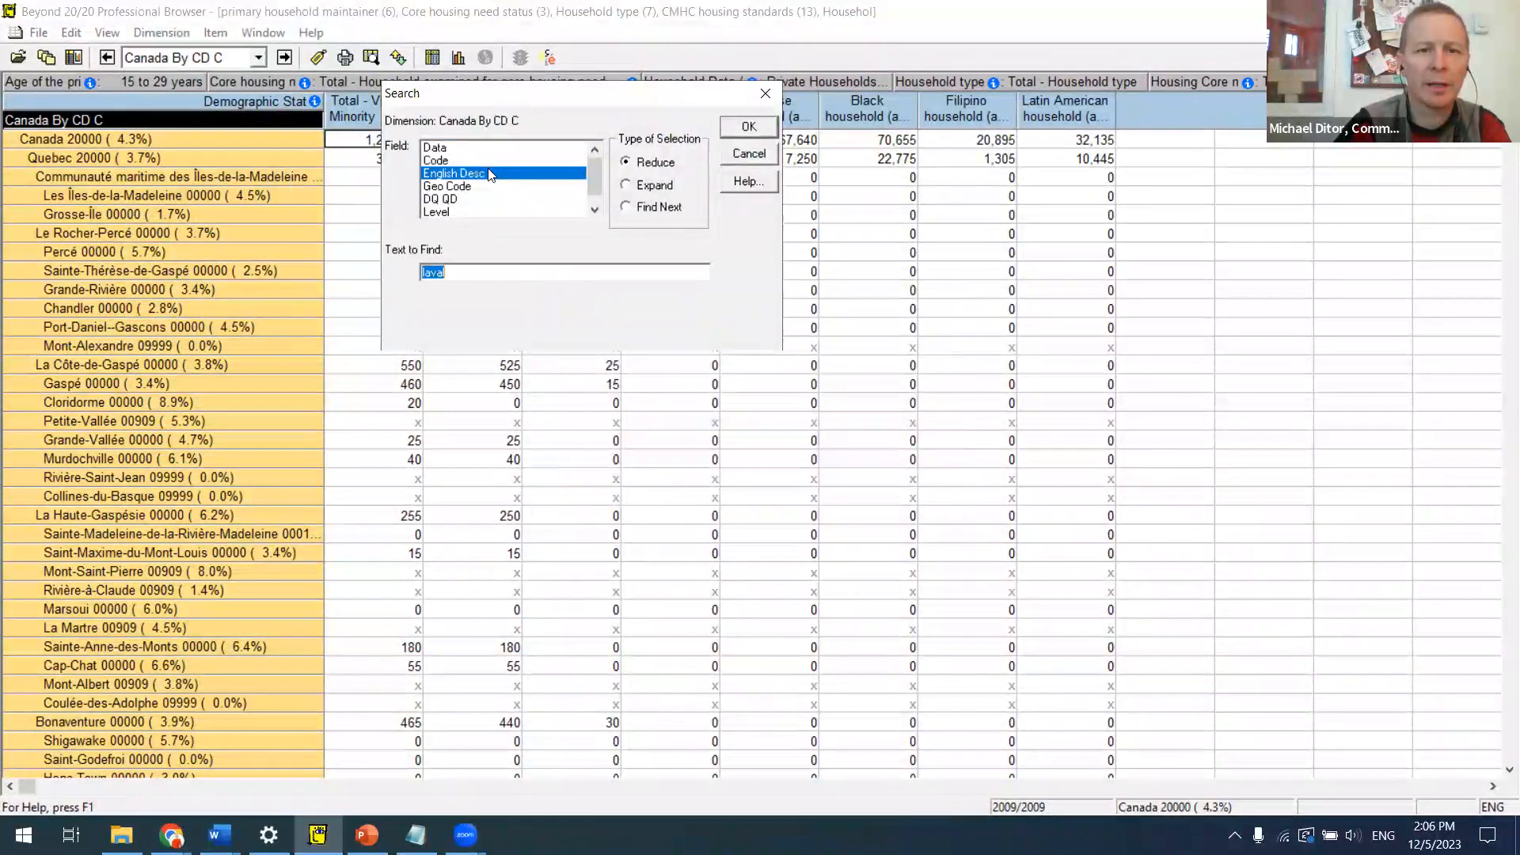
{"action": "type", "text": "montr"}
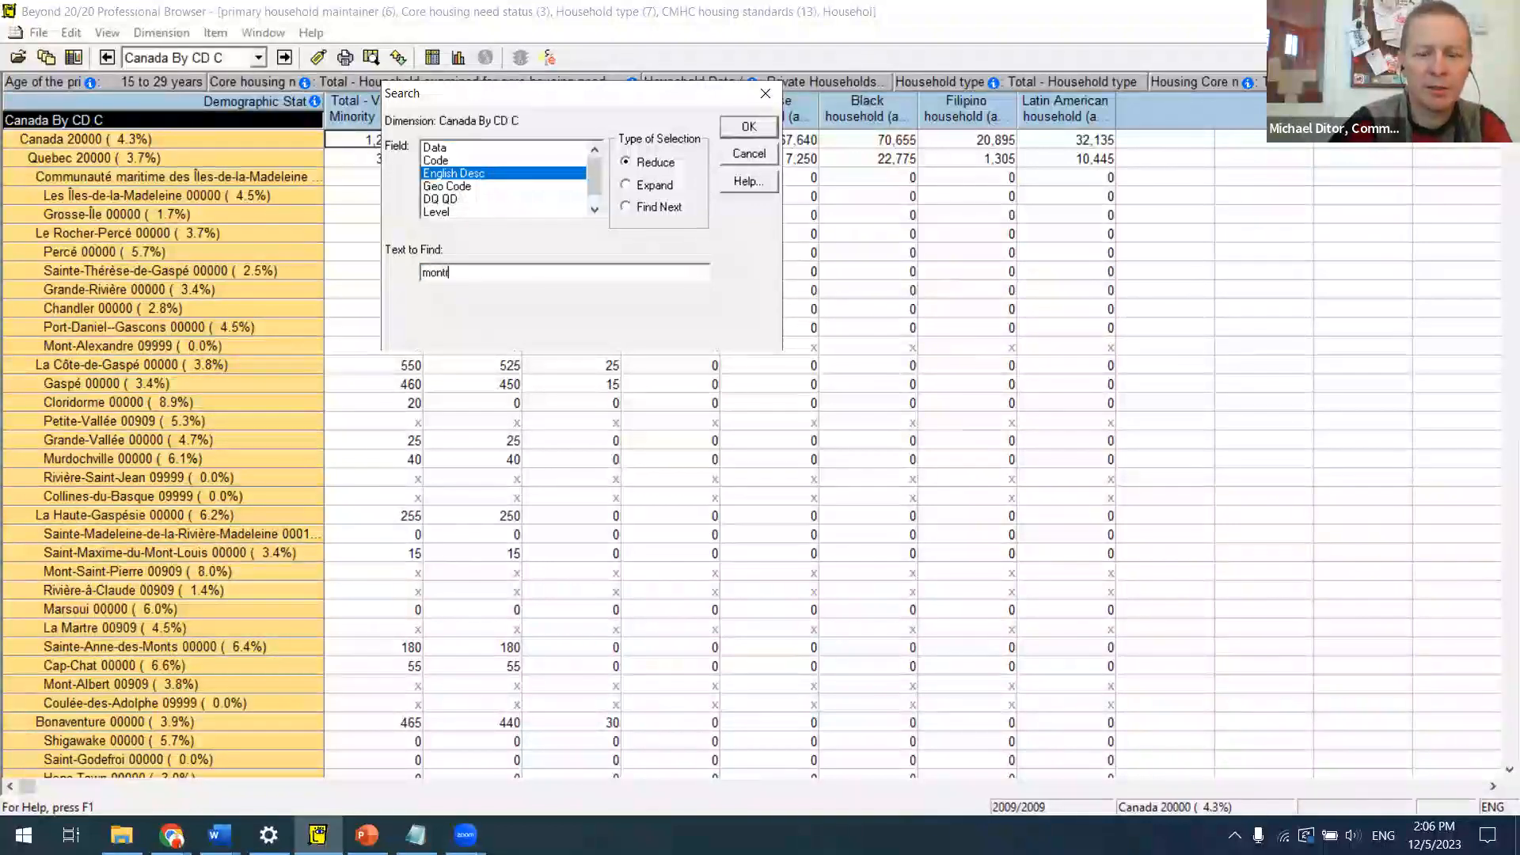
{"action": "key", "text": "Return"}
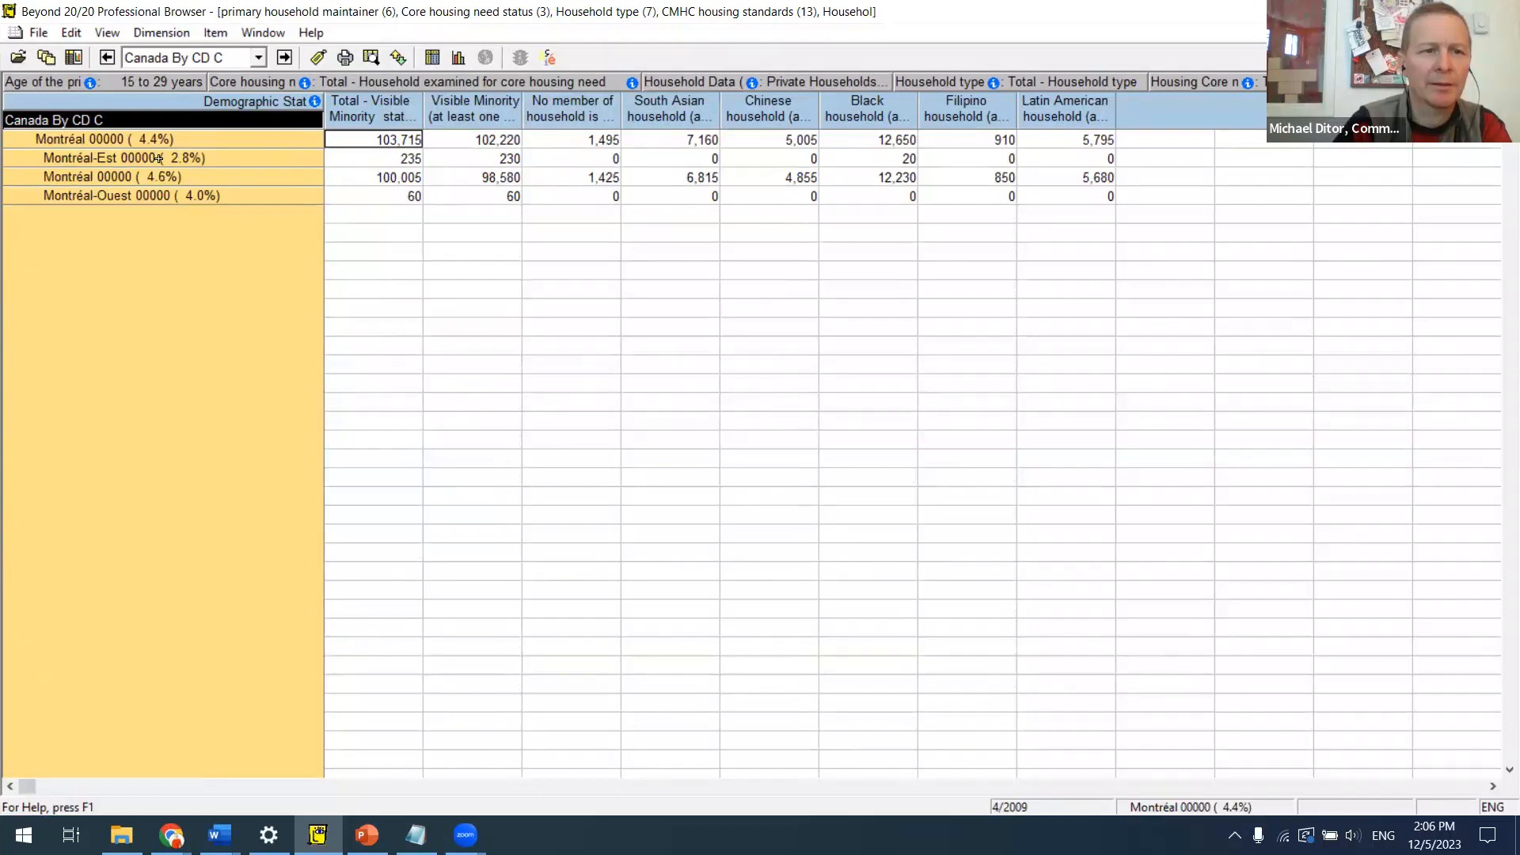
Step: Hide the rows for Montréal-Est, the indented Montréal and Montréal-Ouest, keeping only the upper-level Montréal row
{"action": "left_click_drag", "start_coordinate": [159, 158], "coordinate": [164, 195]}
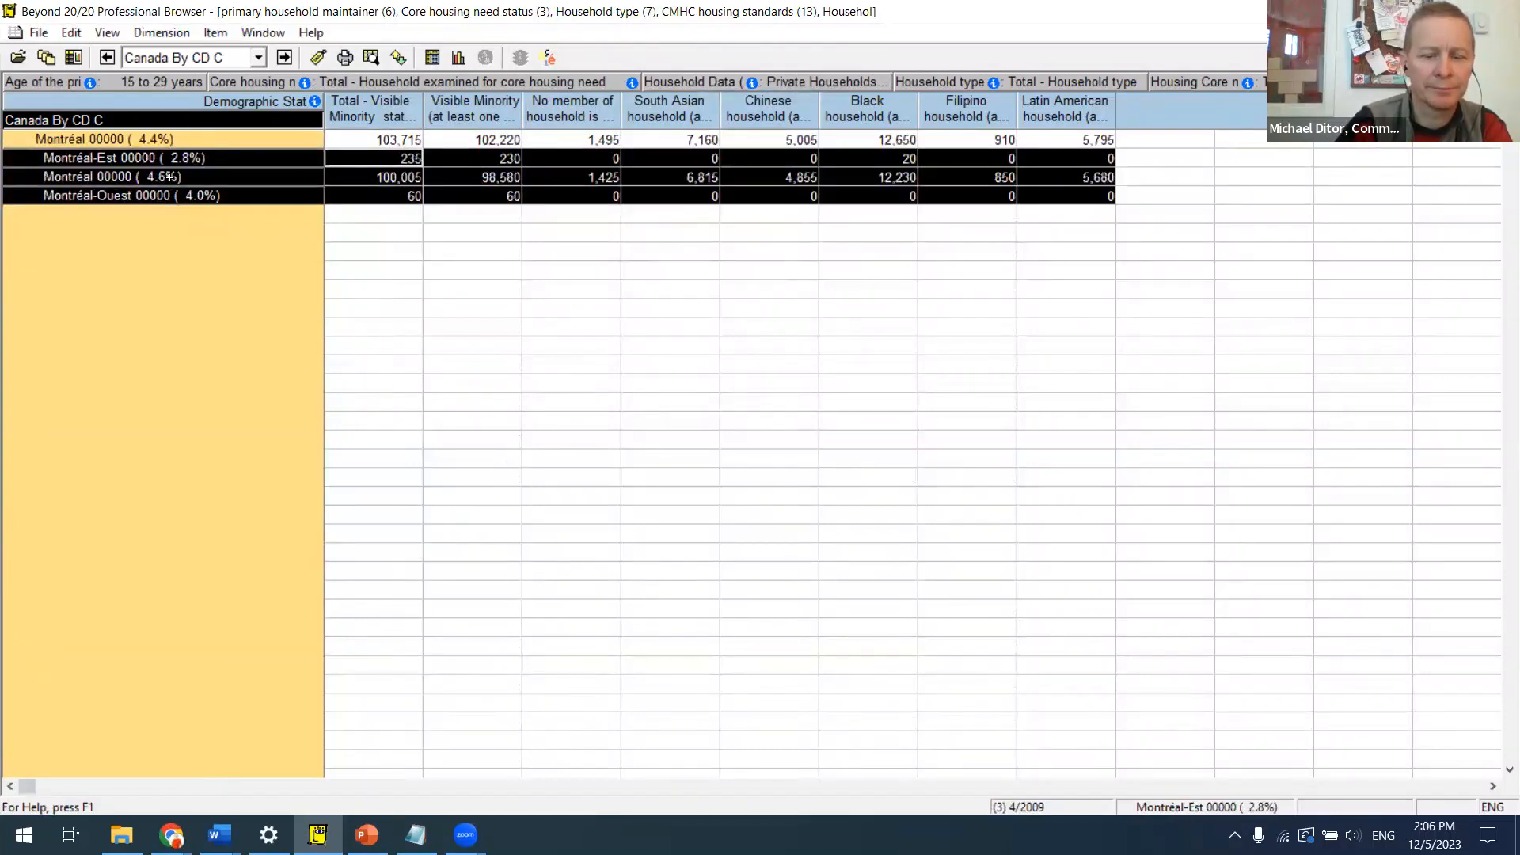
{"action": "right_click", "coordinate": [170, 177]}
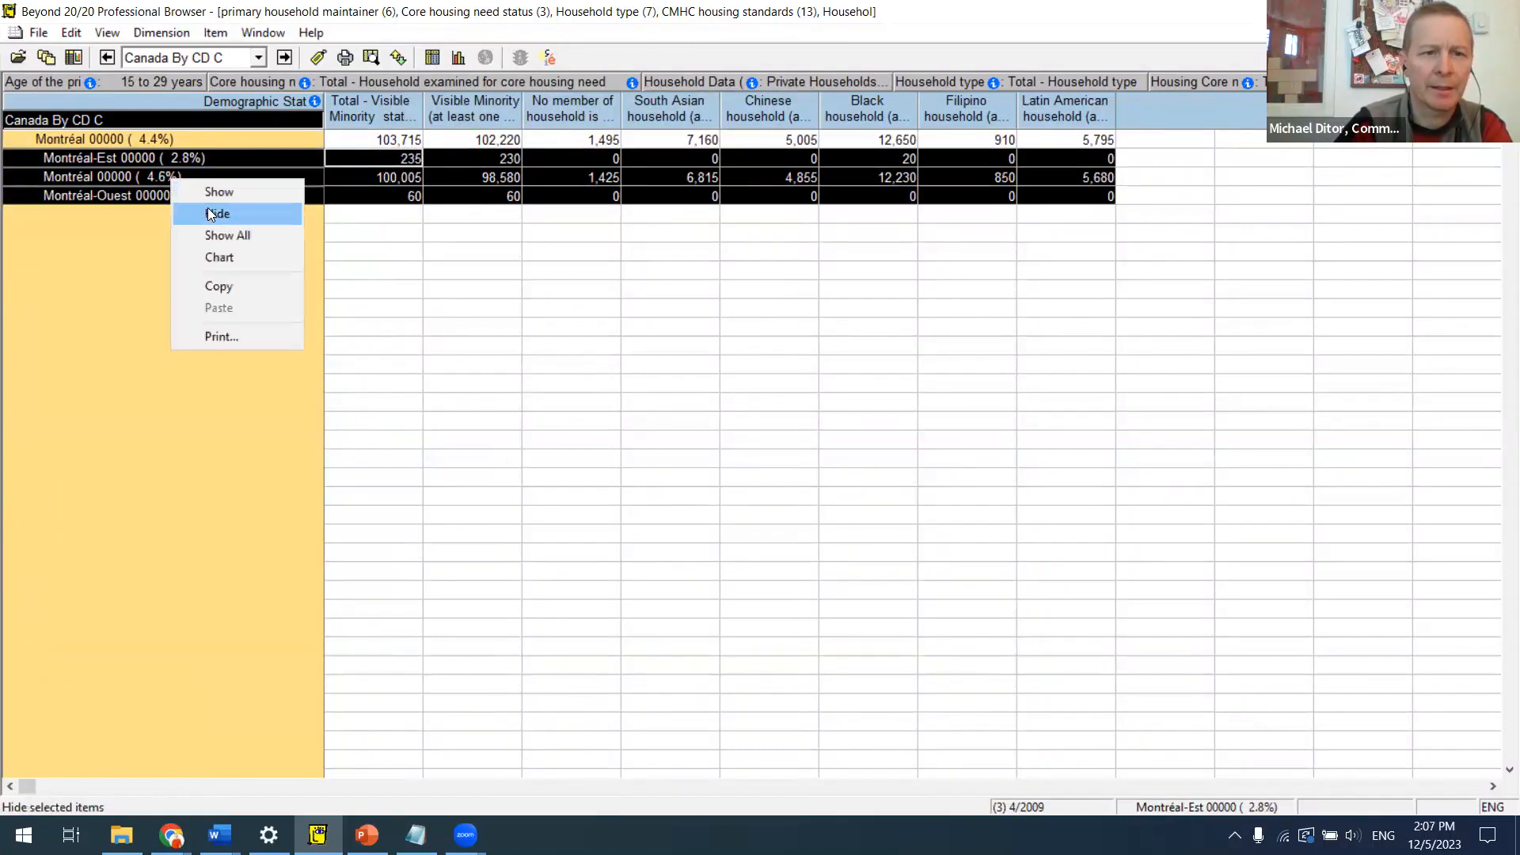
{"action": "left_click", "coordinate": [212, 214]}
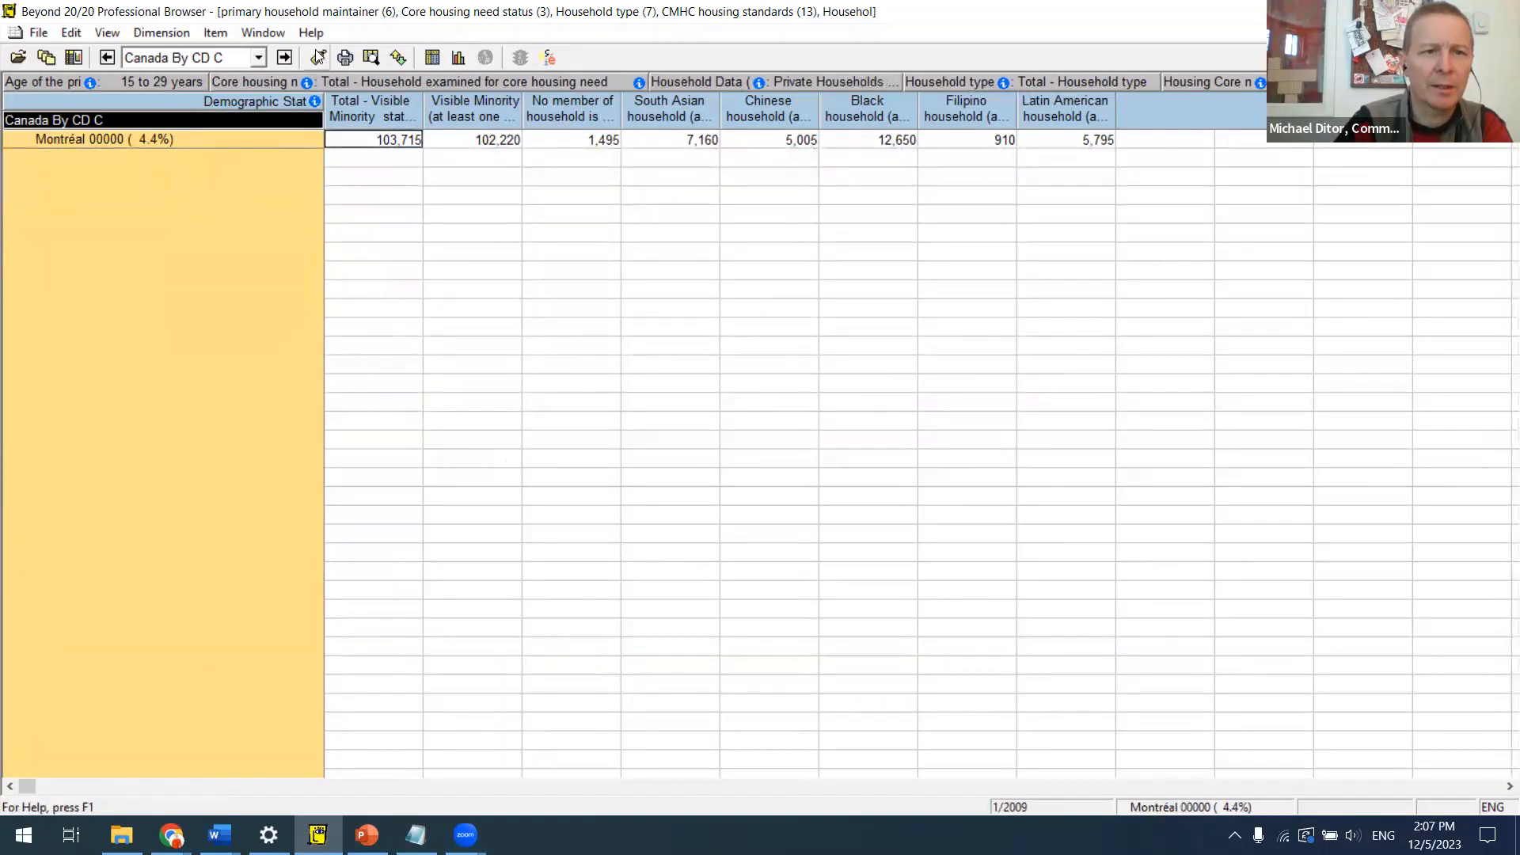
Step: Add the places whose English Desc contains "laval" to the displayed rows, using the Expand selection type
{"action": "left_click", "coordinate": [370, 57]}
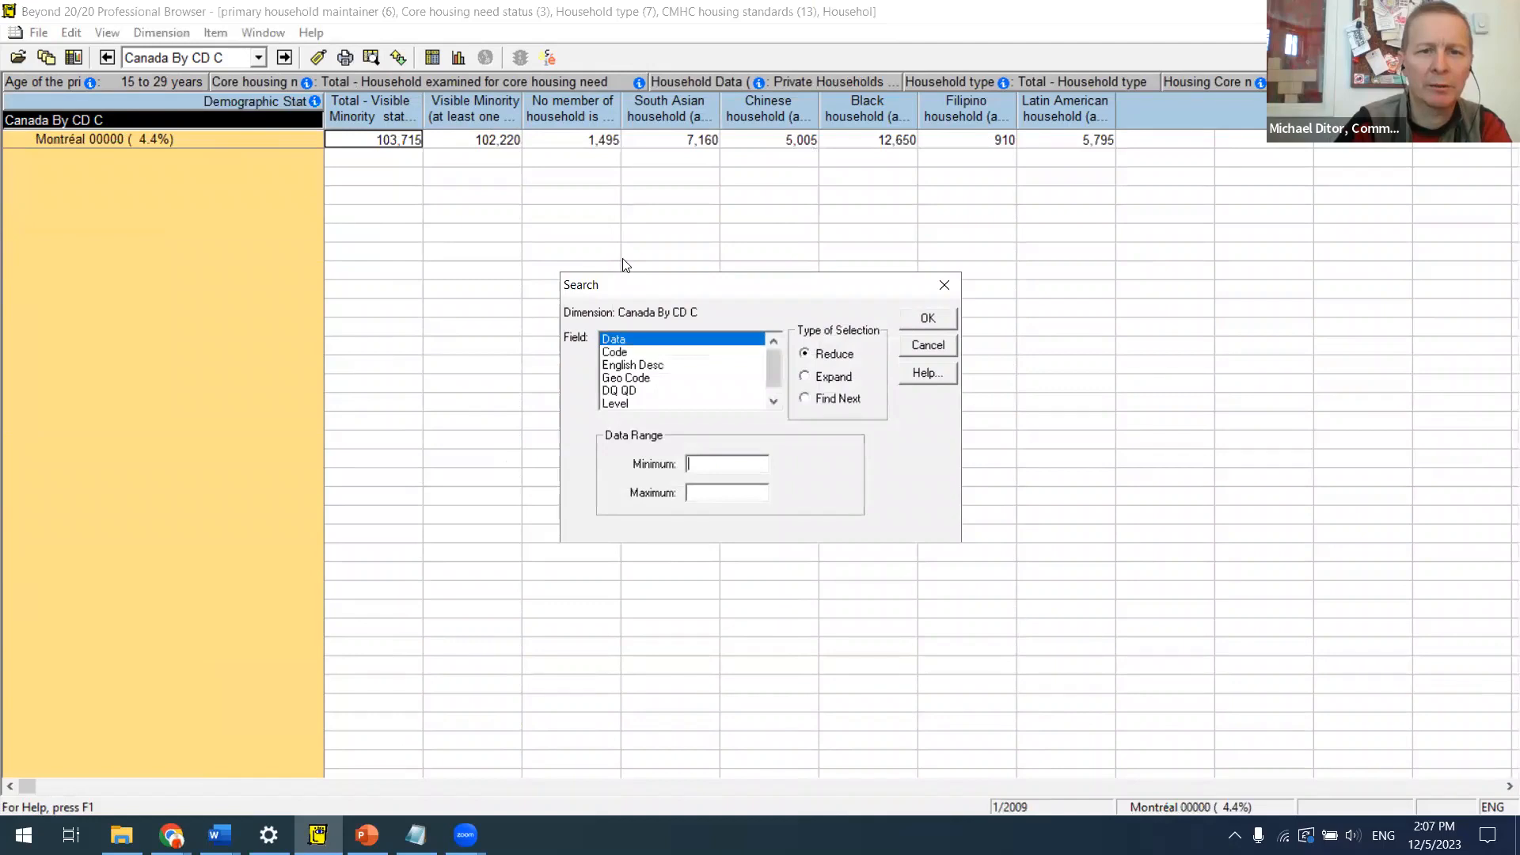
{"action": "left_click_drag", "start_coordinate": [642, 292], "coordinate": [596, 123]}
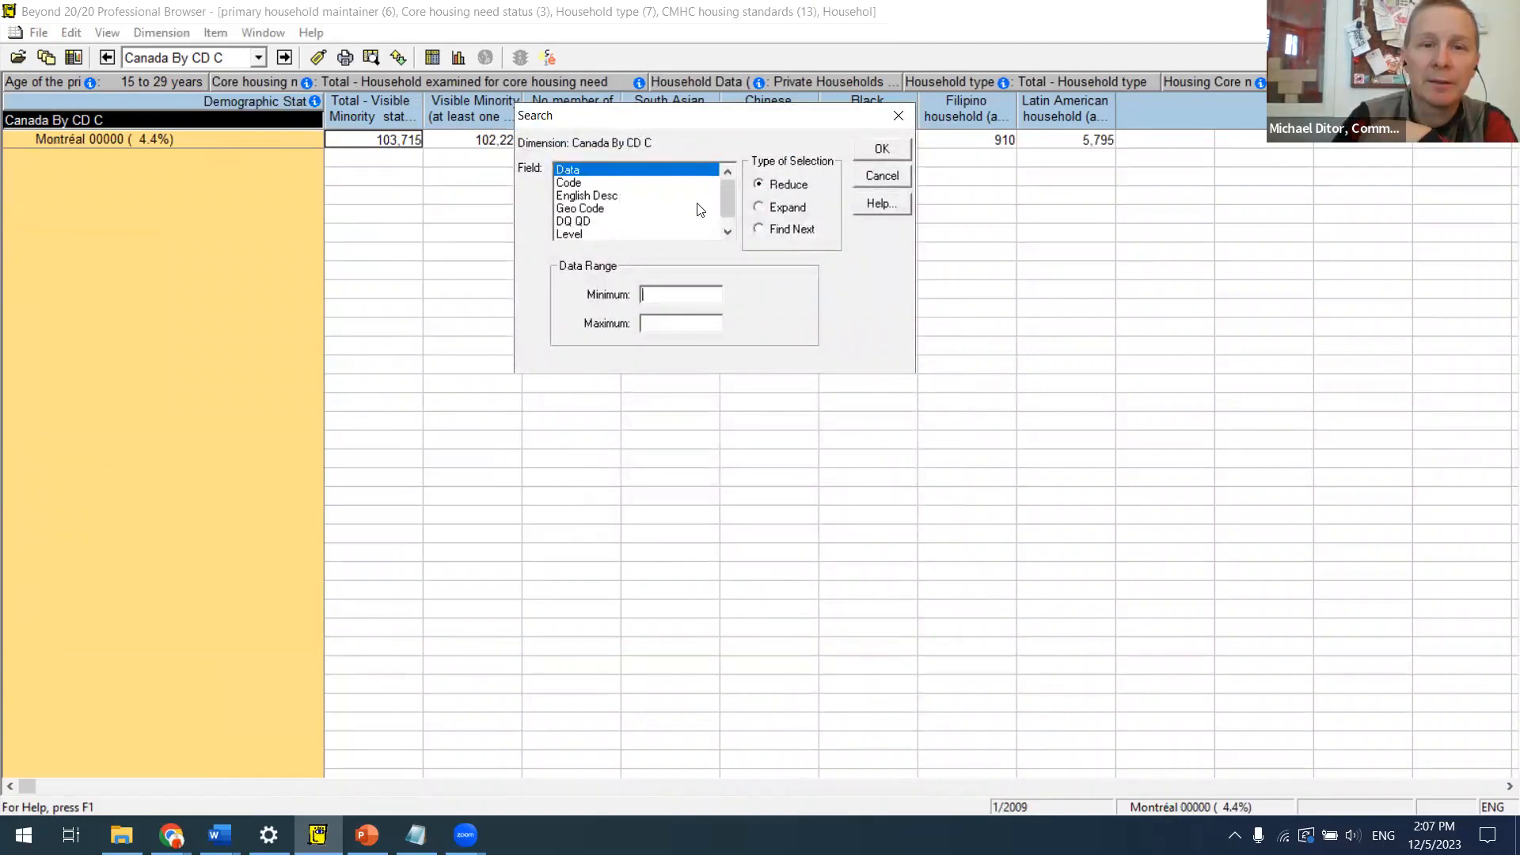
{"action": "left_click", "coordinate": [587, 196]}
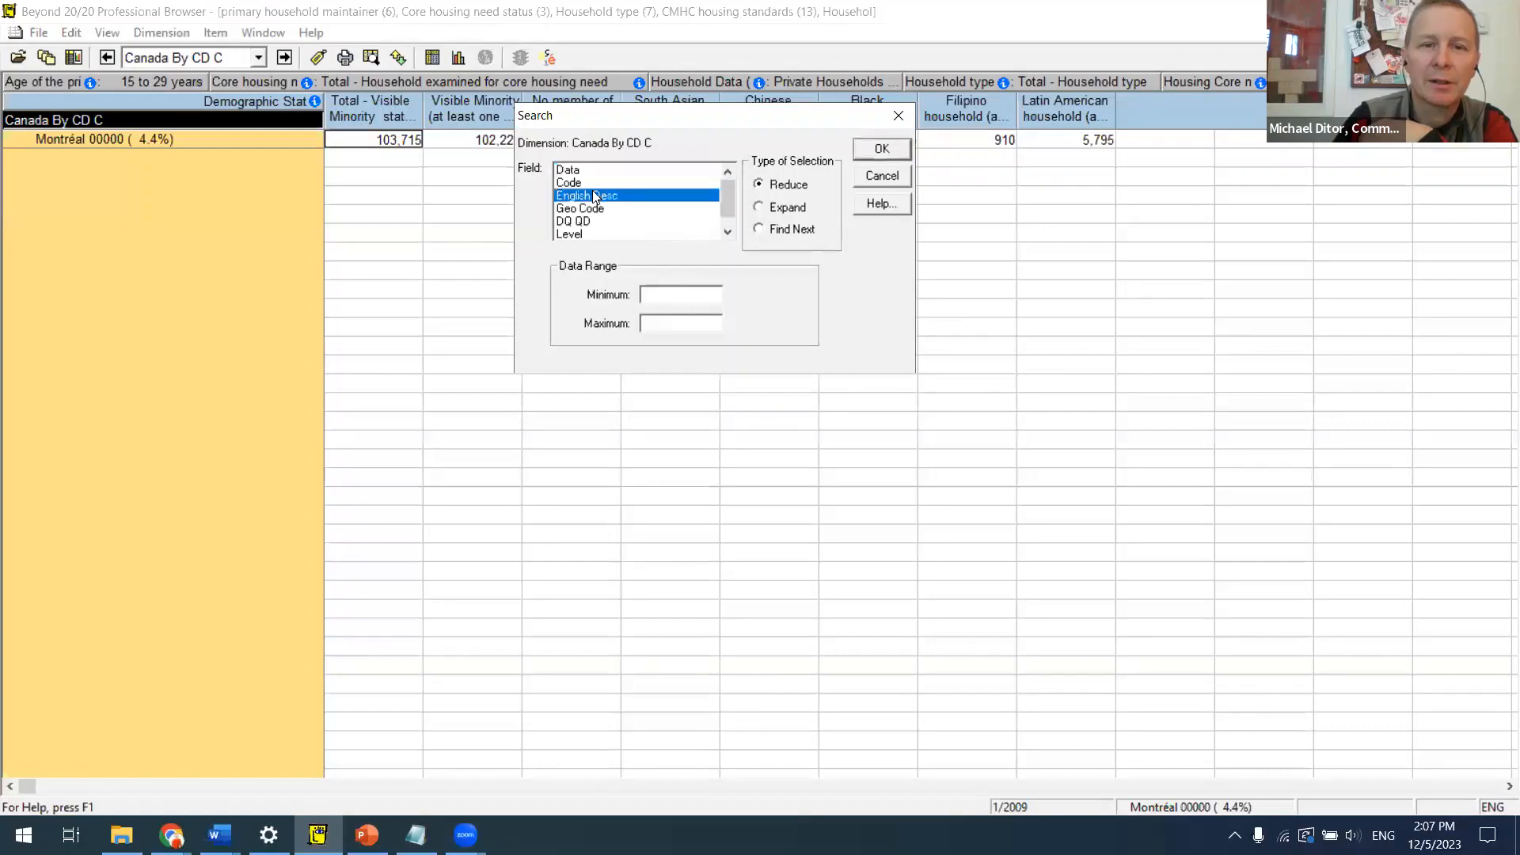
{"action": "type", "text": "laval"}
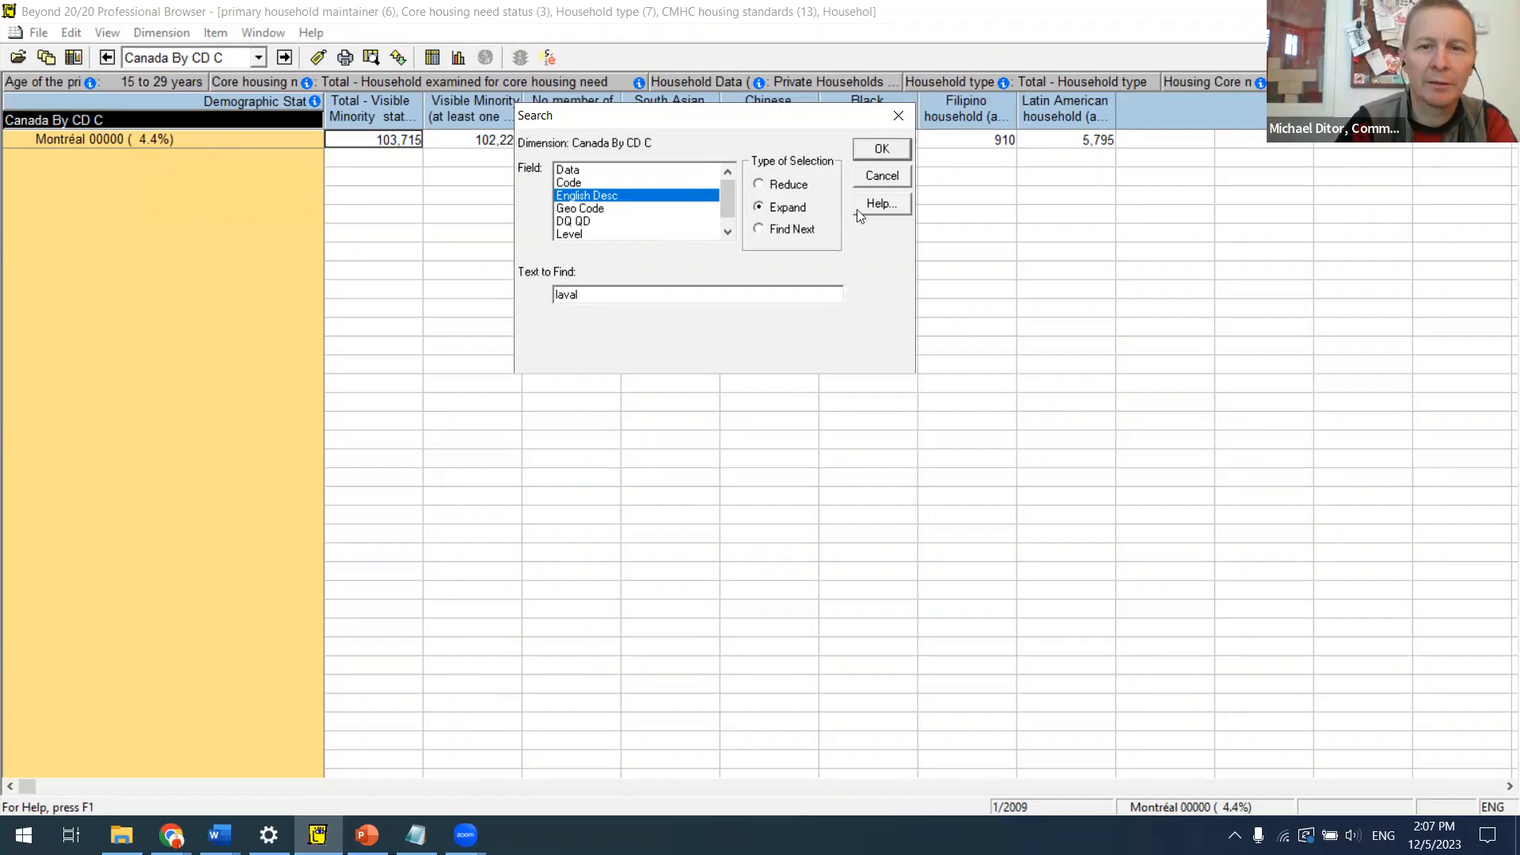
{"action": "left_click", "coordinate": [882, 151]}
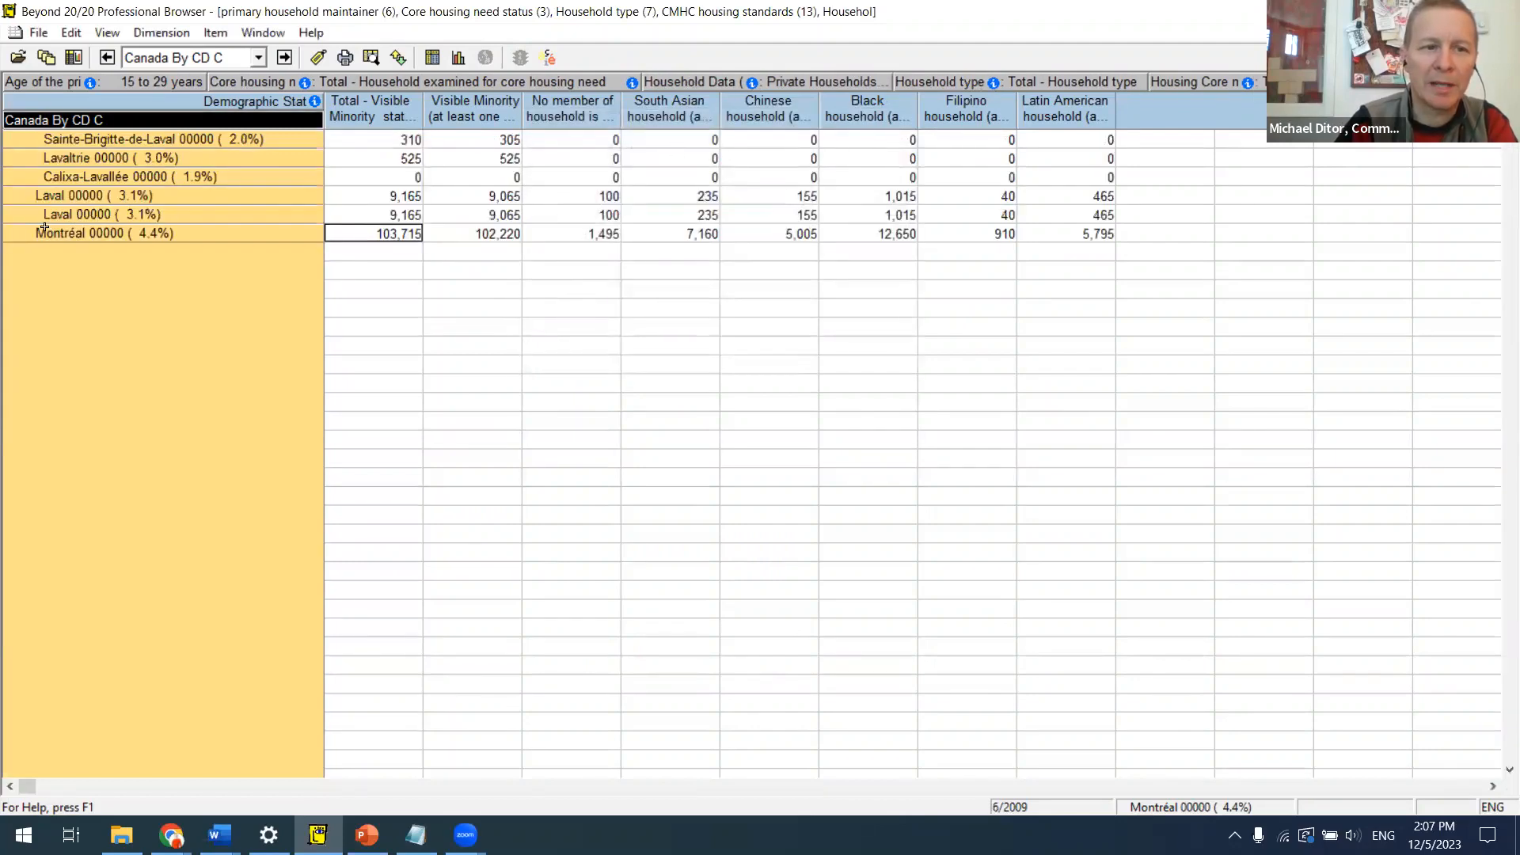
Step: Hide the indented Laval row and show only the upper-level Laval and Montréal rows
{"action": "left_click", "coordinate": [152, 215]}
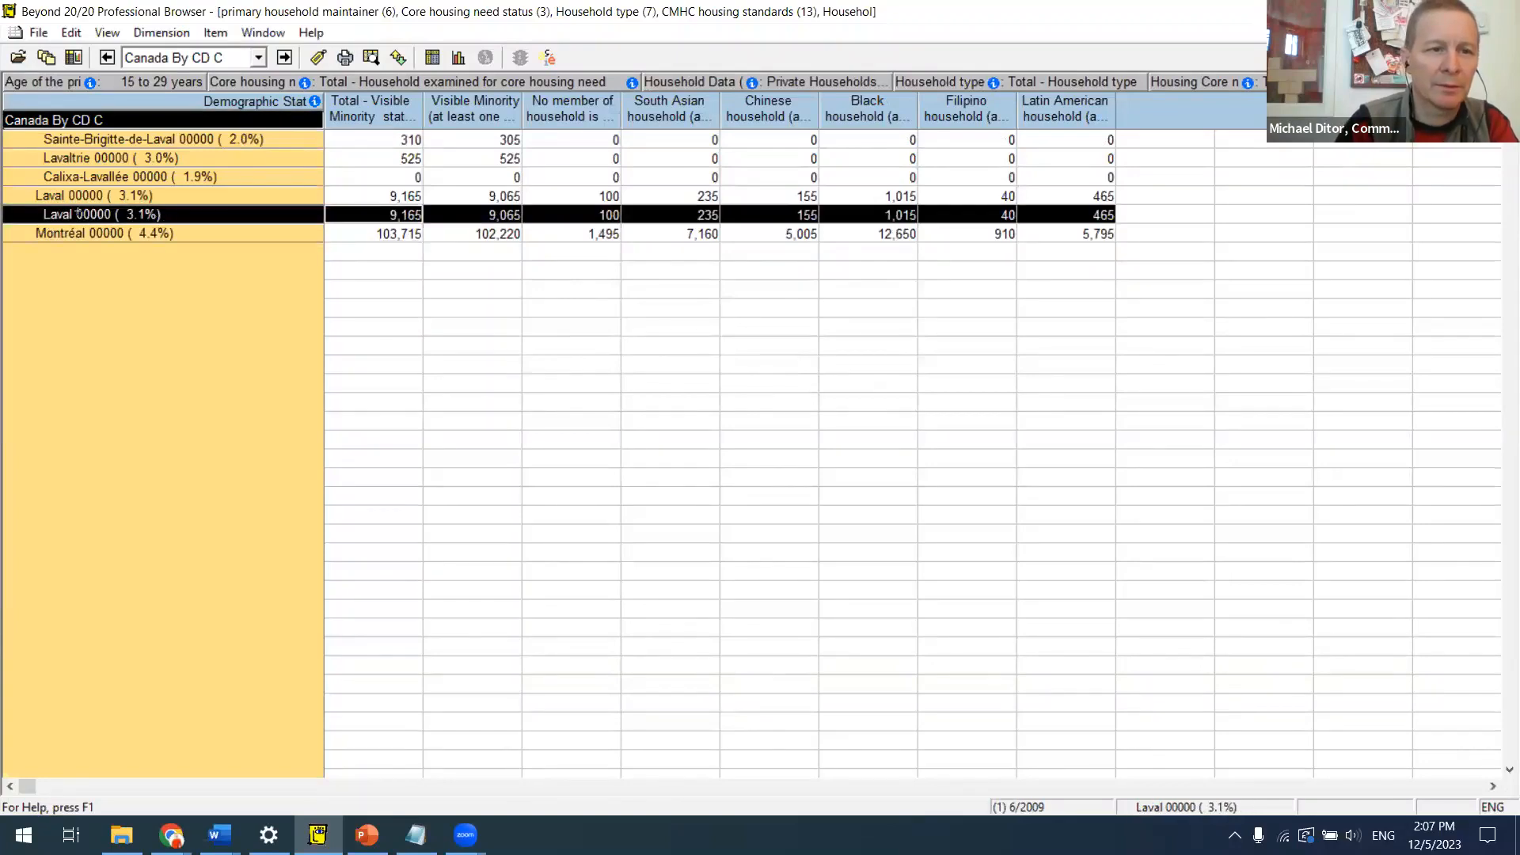
{"action": "right_click", "coordinate": [126, 214]}
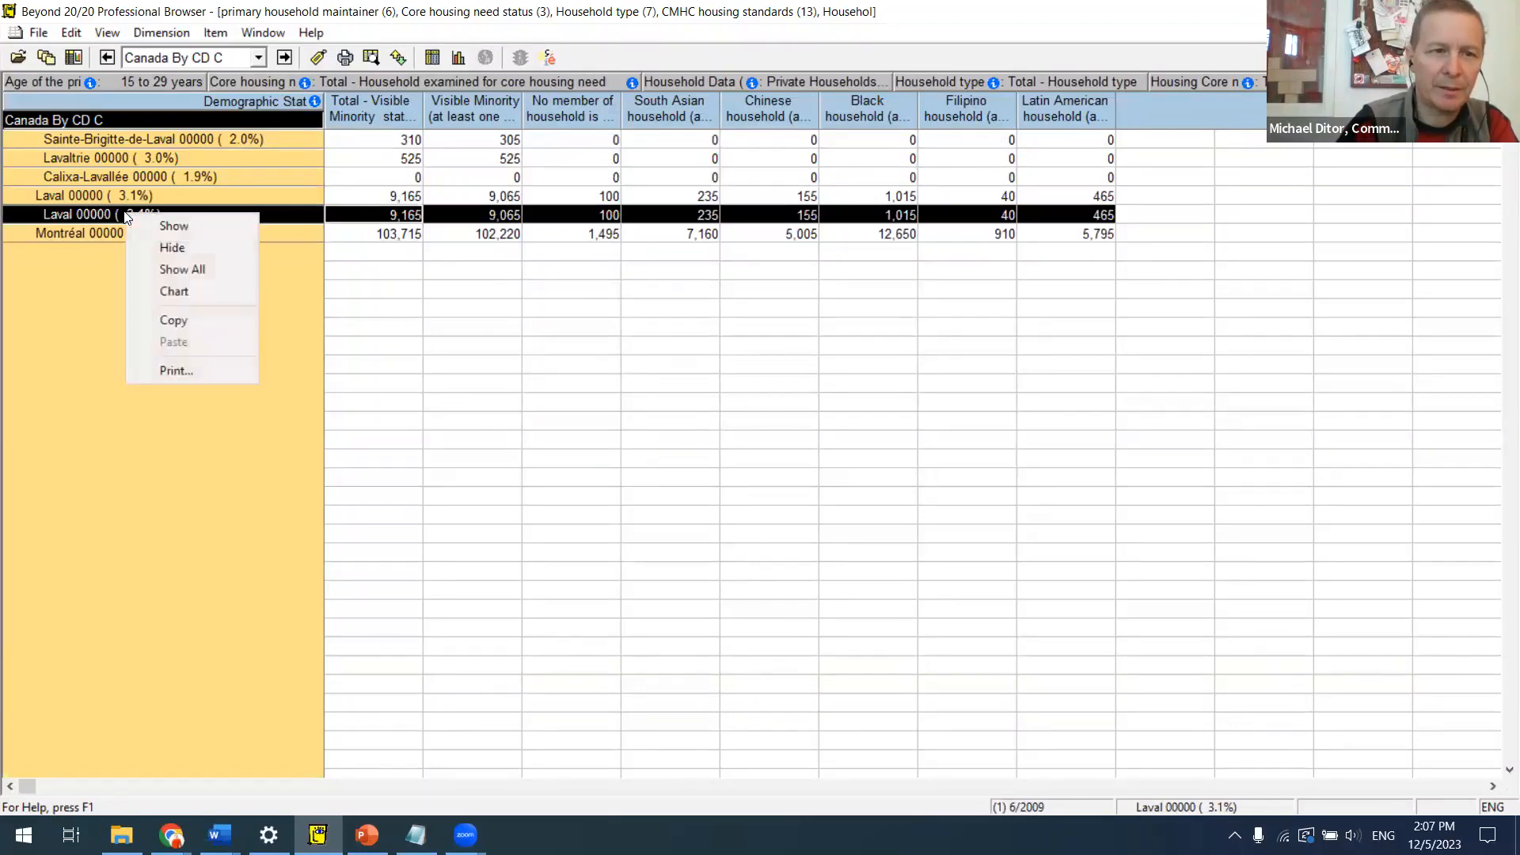
{"action": "left_click", "coordinate": [163, 245]}
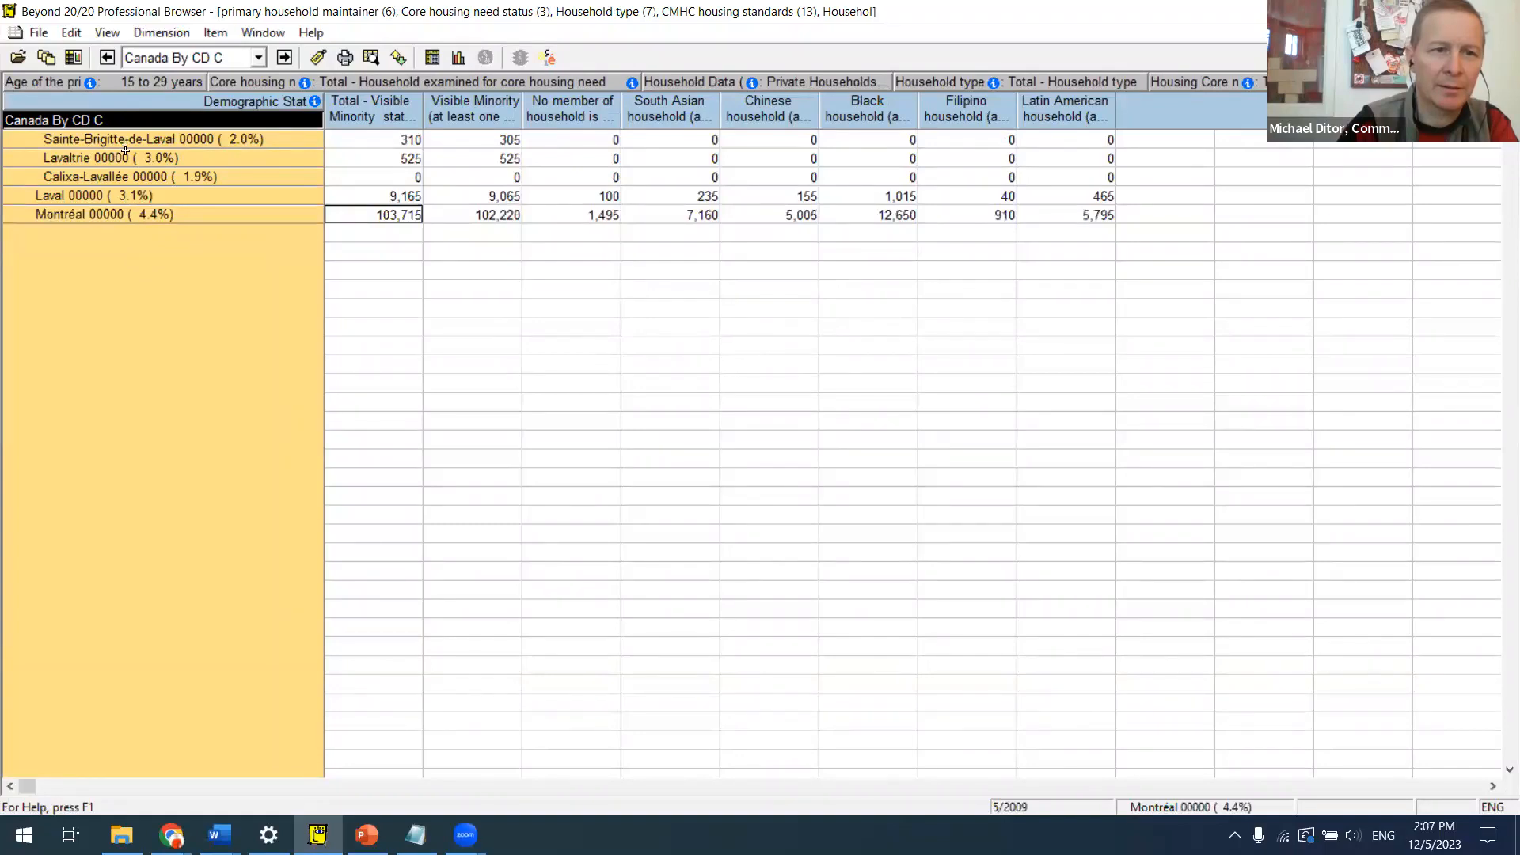
{"action": "left_click_drag", "start_coordinate": [120, 195], "coordinate": [123, 213]}
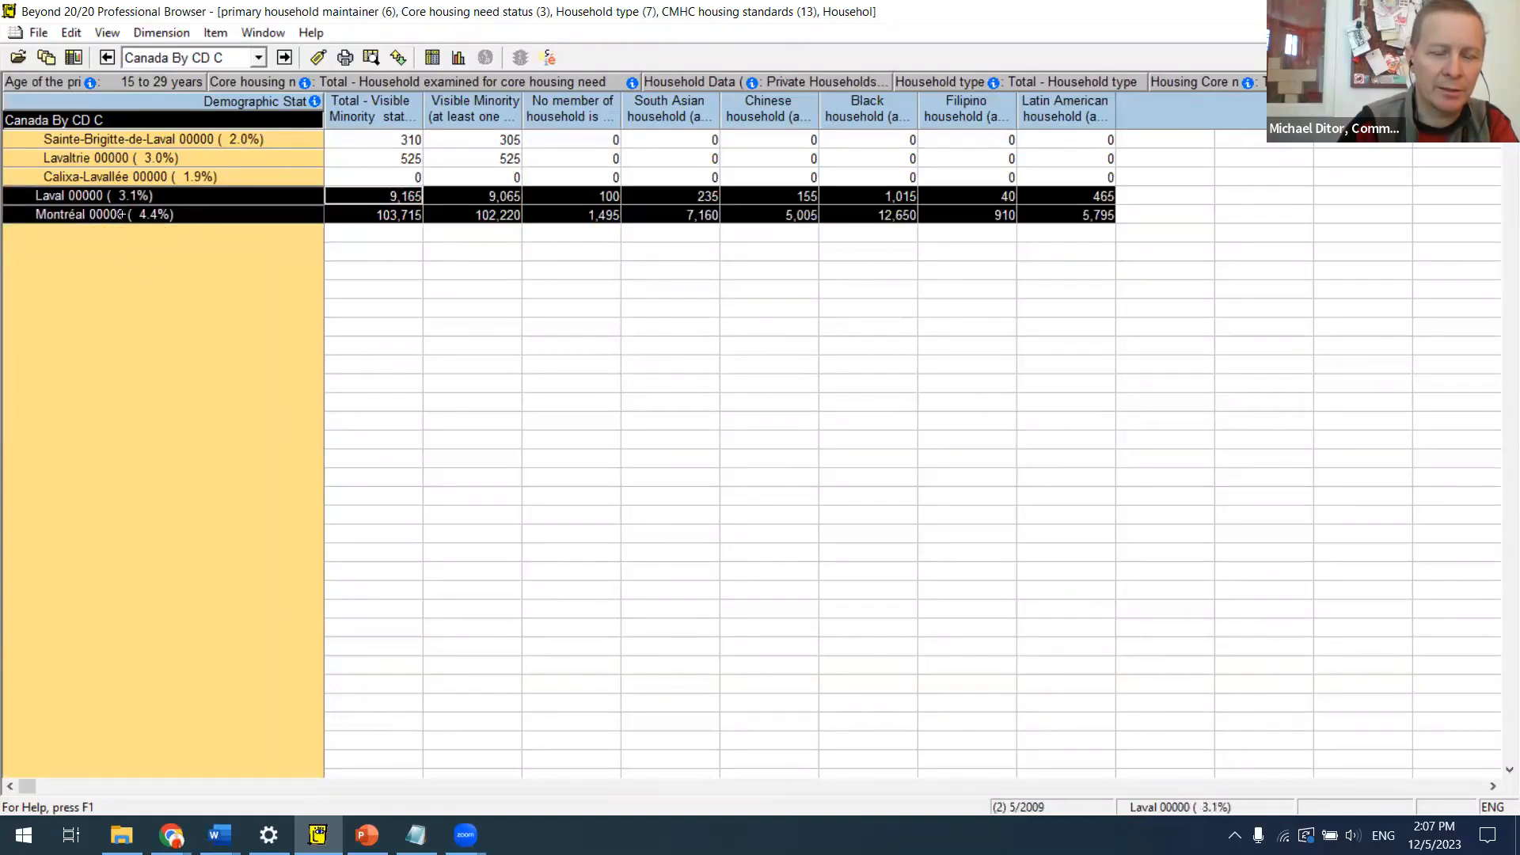
{"action": "right_click", "coordinate": [124, 217]}
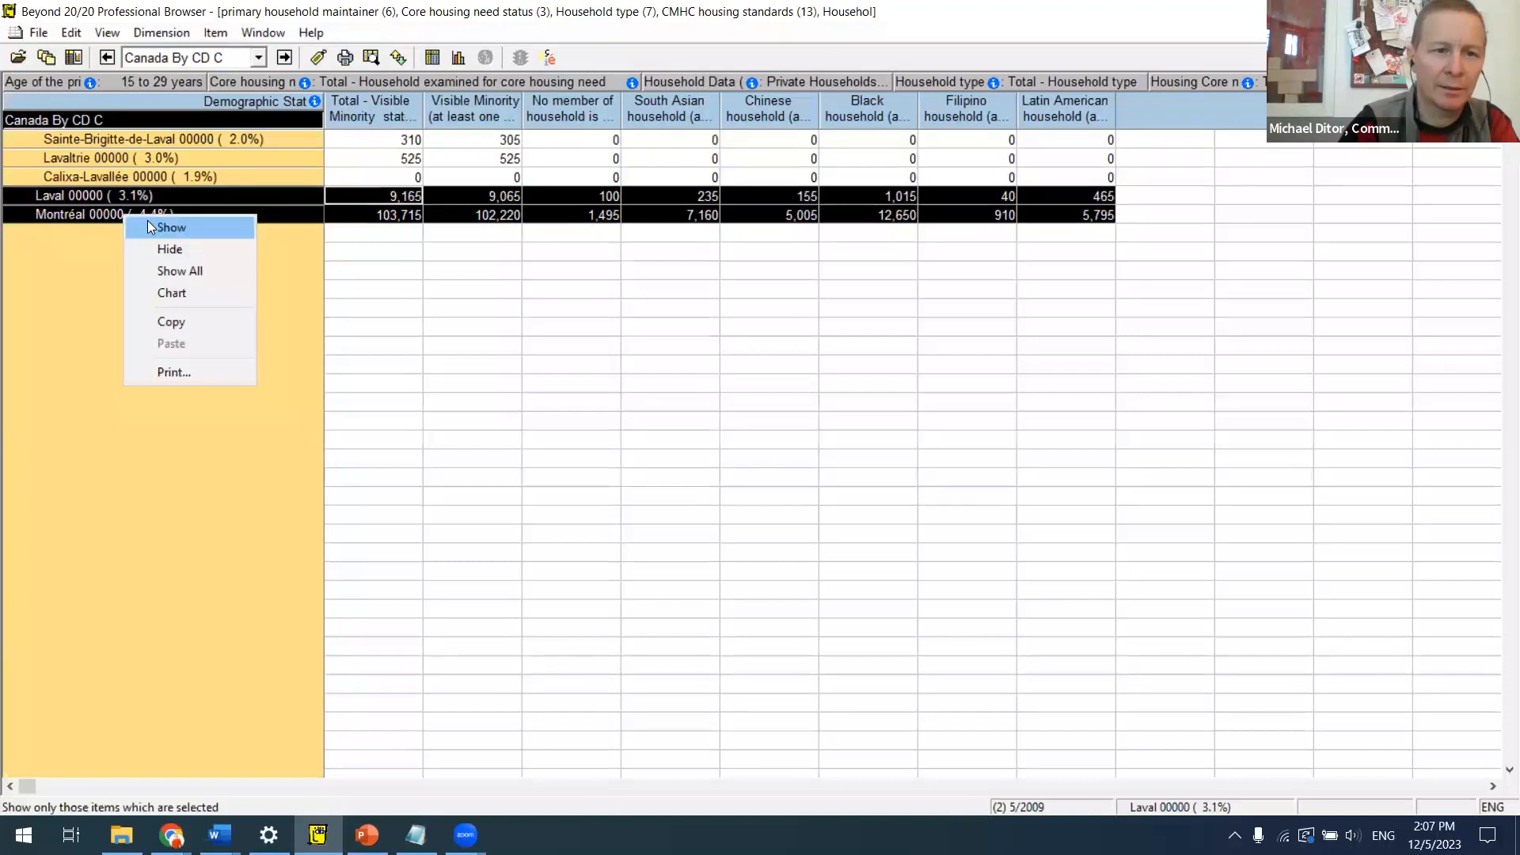
{"action": "left_click", "coordinate": [147, 221]}
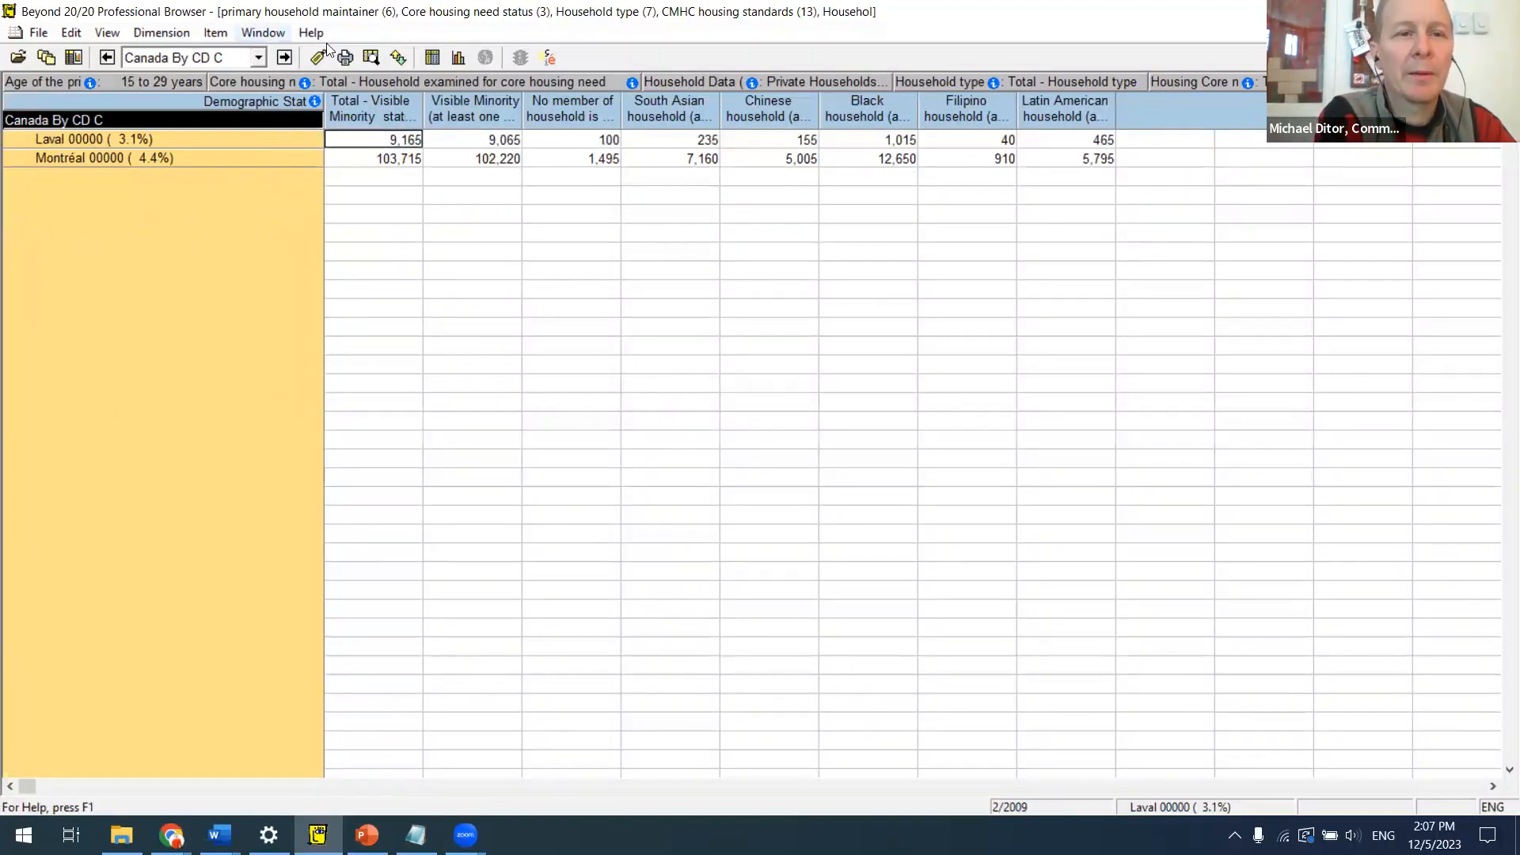
Step: Search the geography dimension's UID/IDU field for 2466 with the Reduce selection type
{"action": "left_click", "coordinate": [372, 59]}
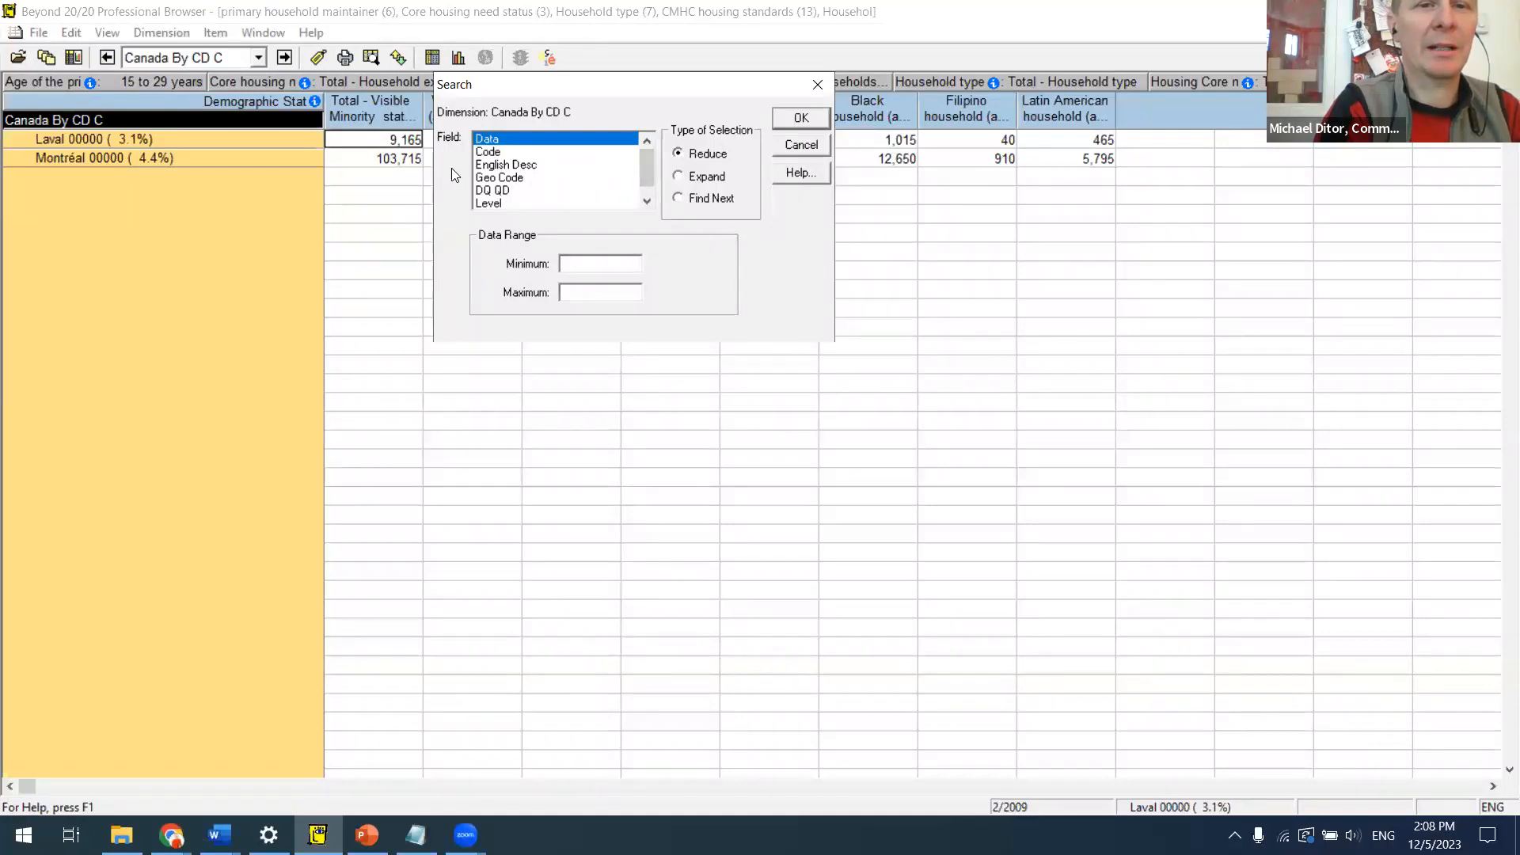
{"action": "left_click", "coordinate": [648, 202]}
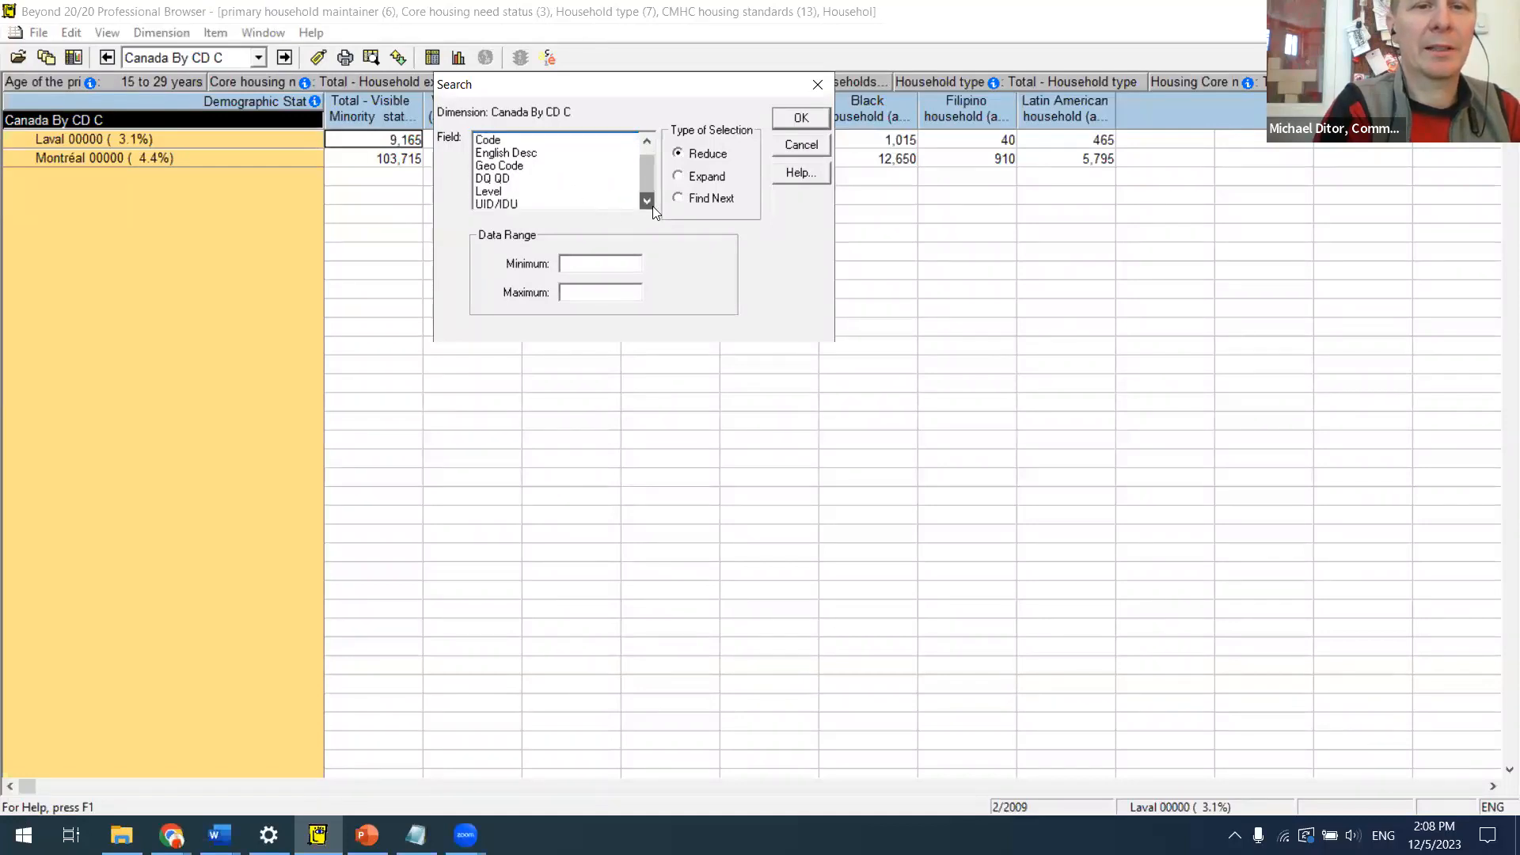
{"action": "left_click", "coordinate": [544, 204]}
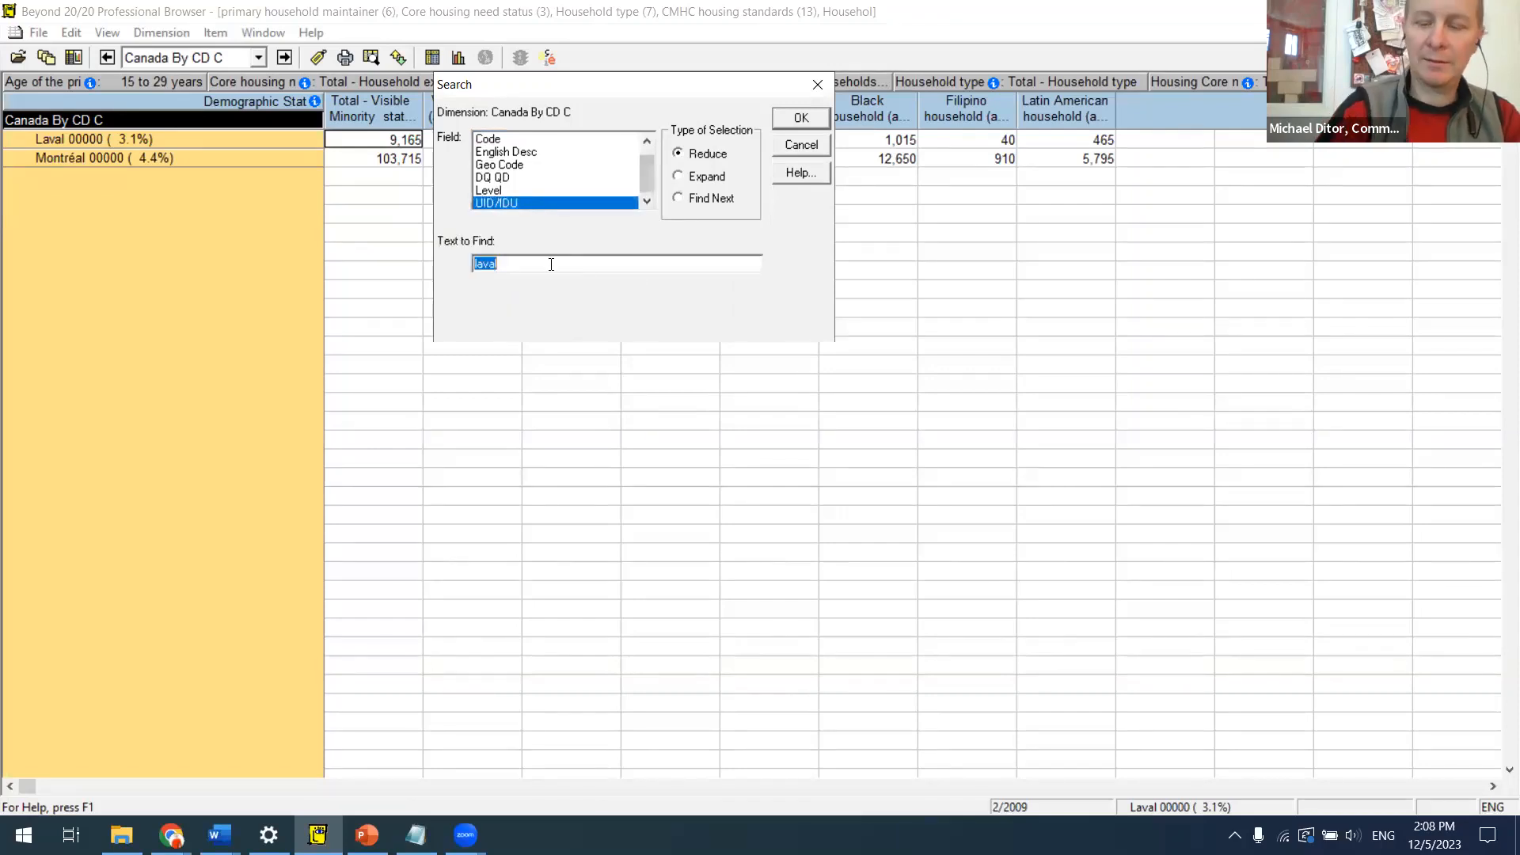
{"action": "type", "text": "3466"}
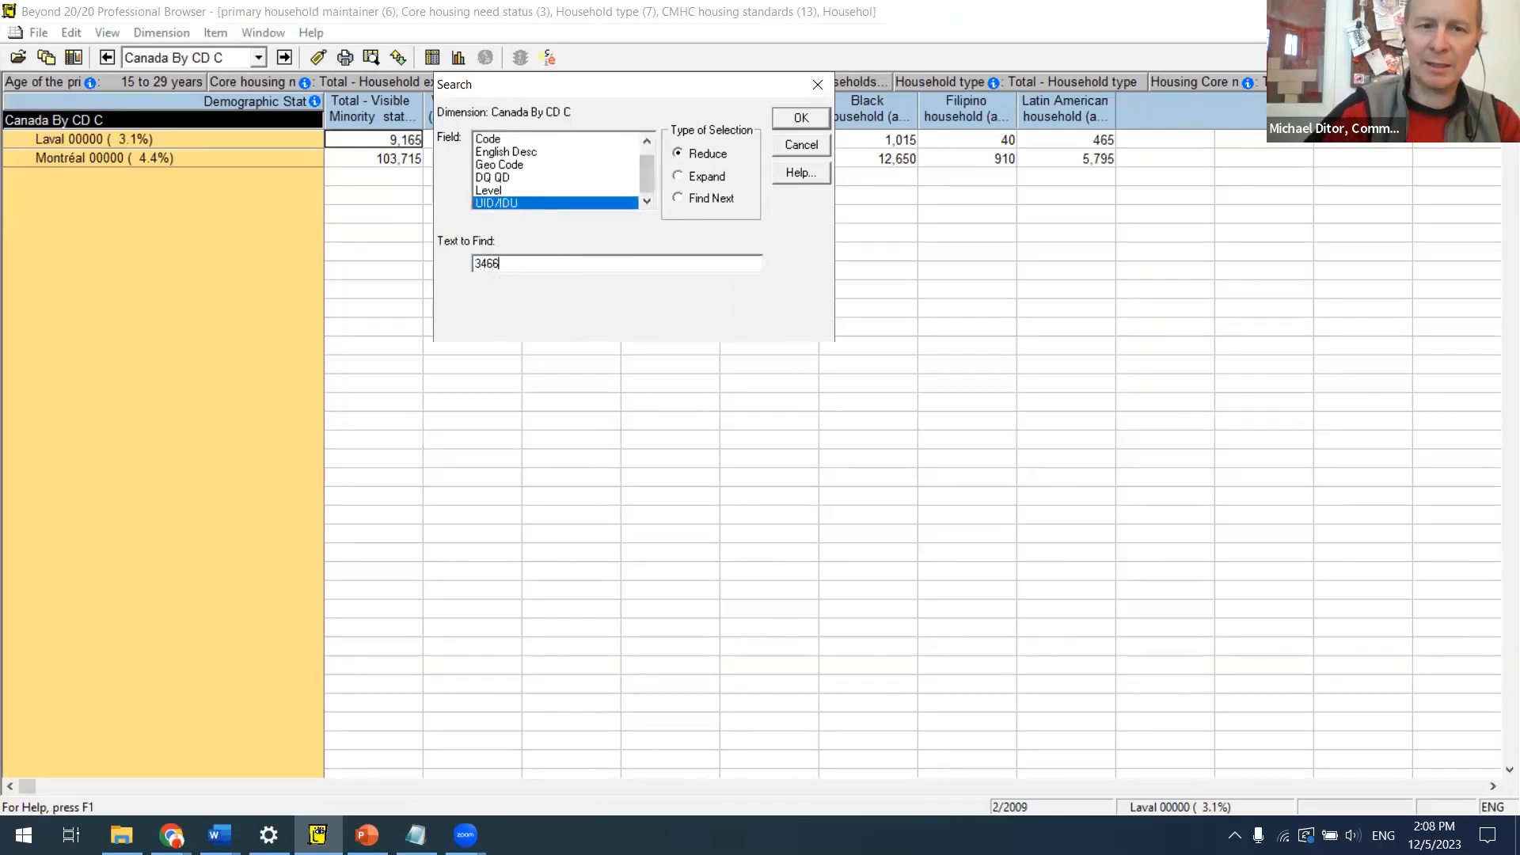
{"action": "key", "text": "BackSpace"}
{"action": "key", "text": "BackSpace"}
{"action": "key", "text": "BackSpace"}
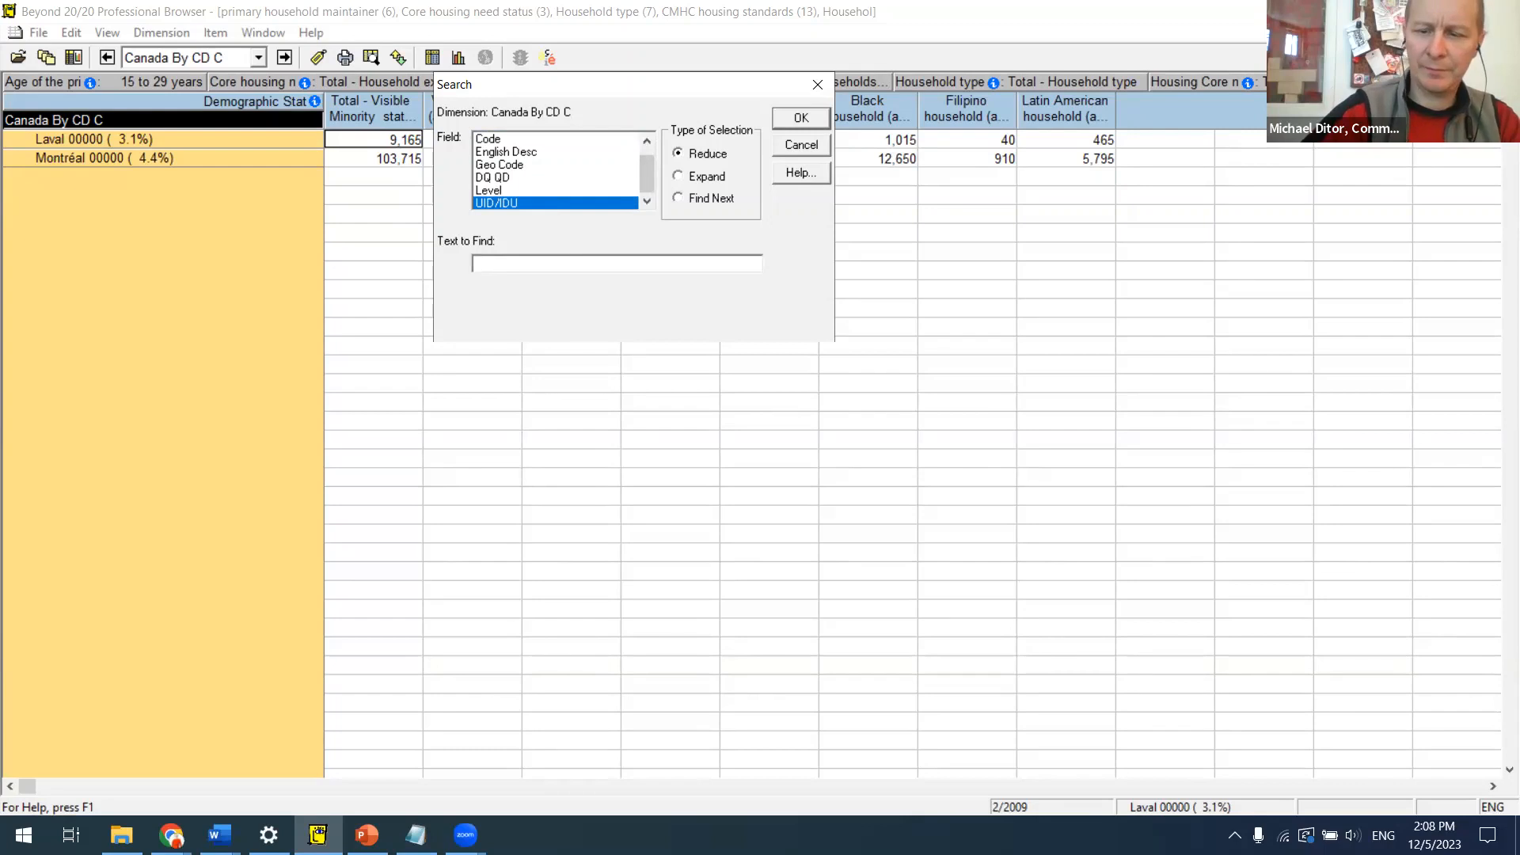
{"action": "type", "text": "2466"}
{"action": "key", "text": "Return"}
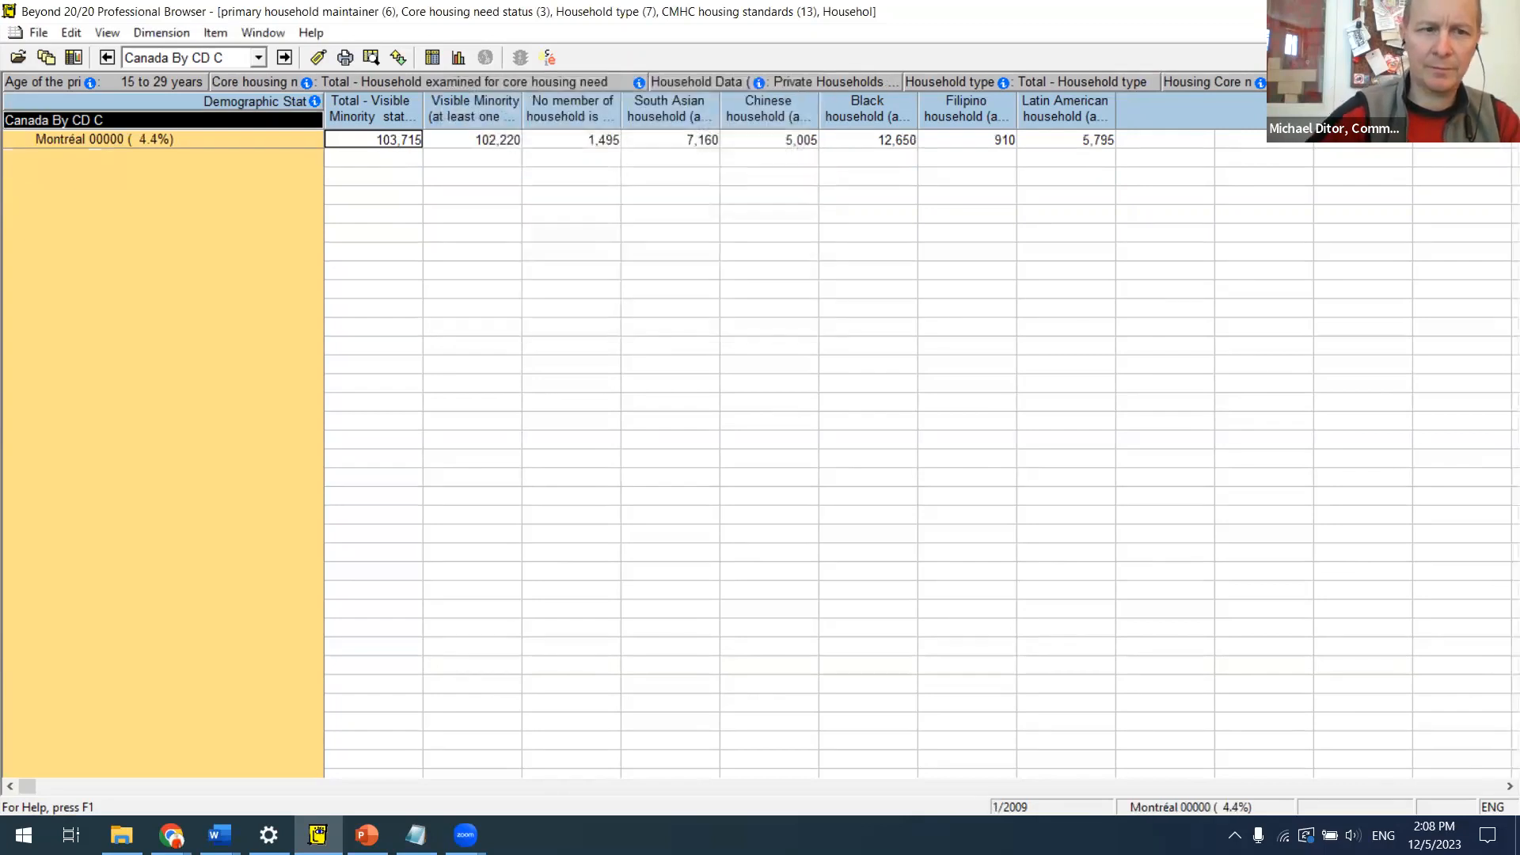
Step: Switch the geography row labels to the CD/CSD codes and show all geographies in the rows
{"action": "left_click", "coordinate": [320, 59]}
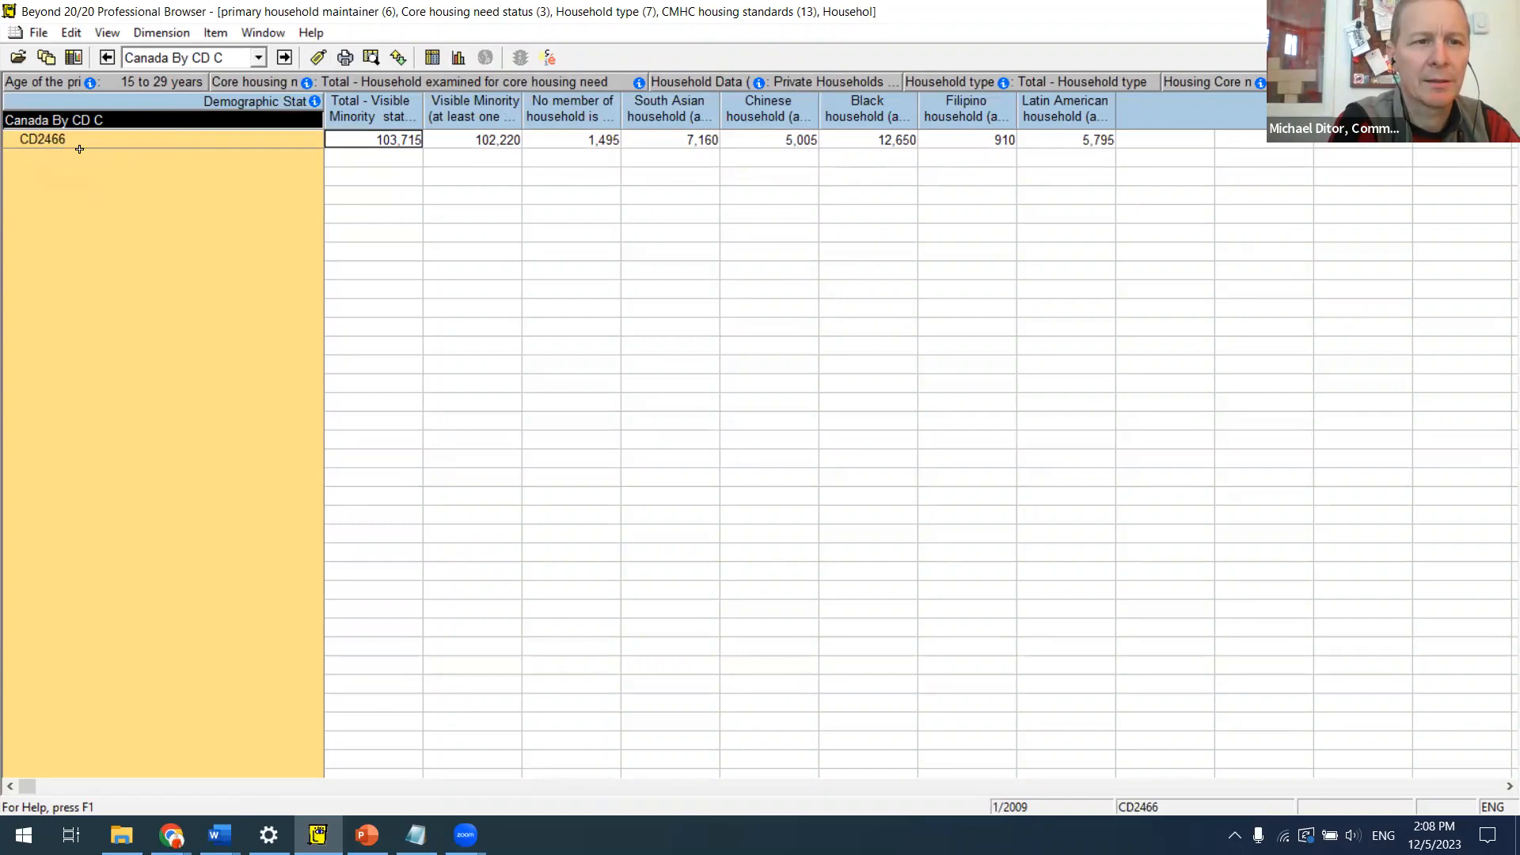
{"action": "left_click", "coordinate": [162, 33]}
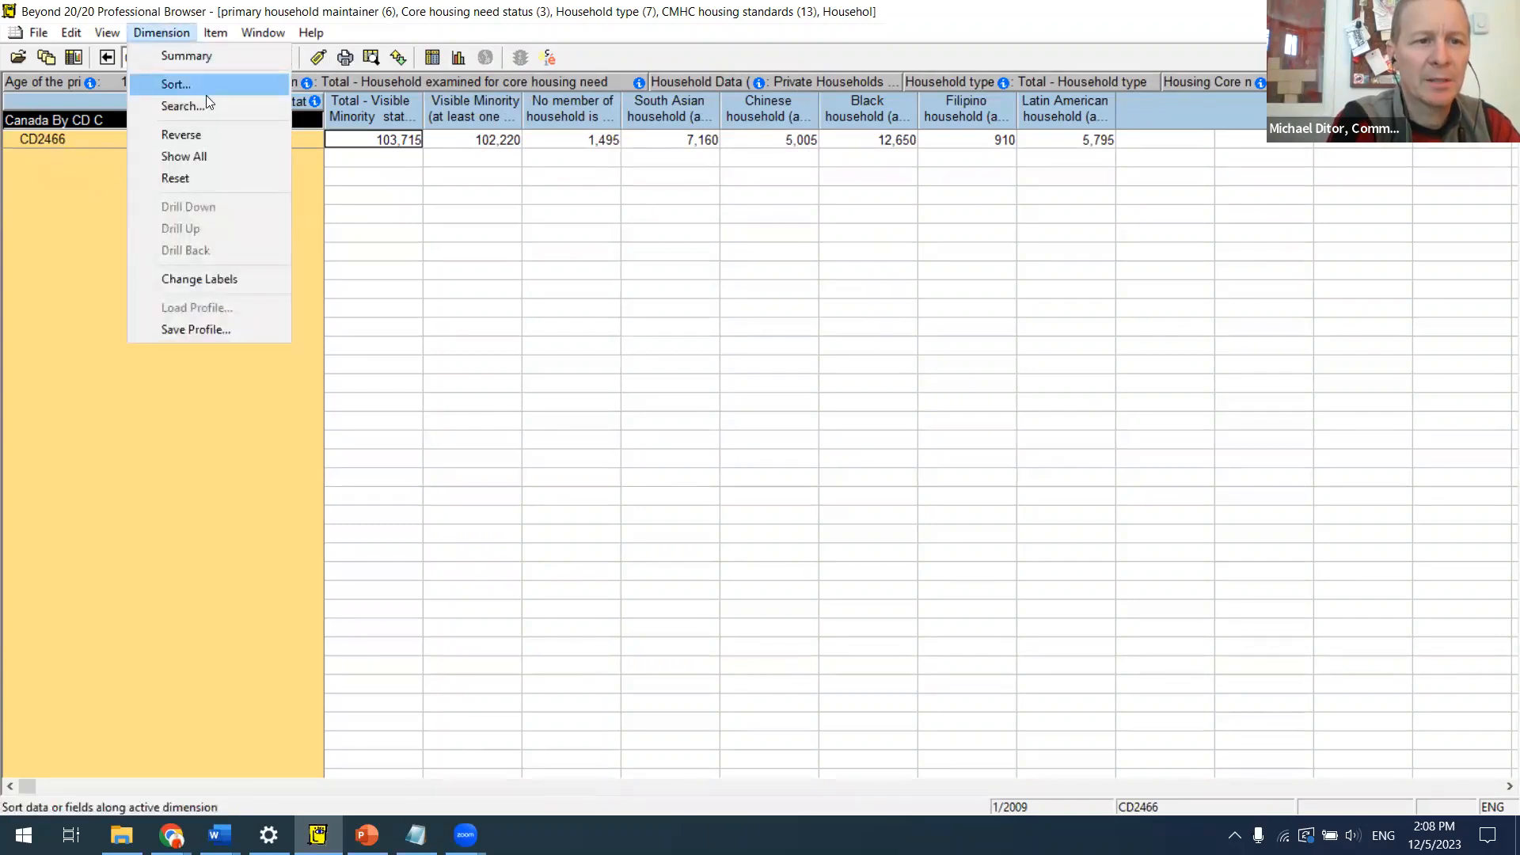
{"action": "left_click", "coordinate": [195, 156]}
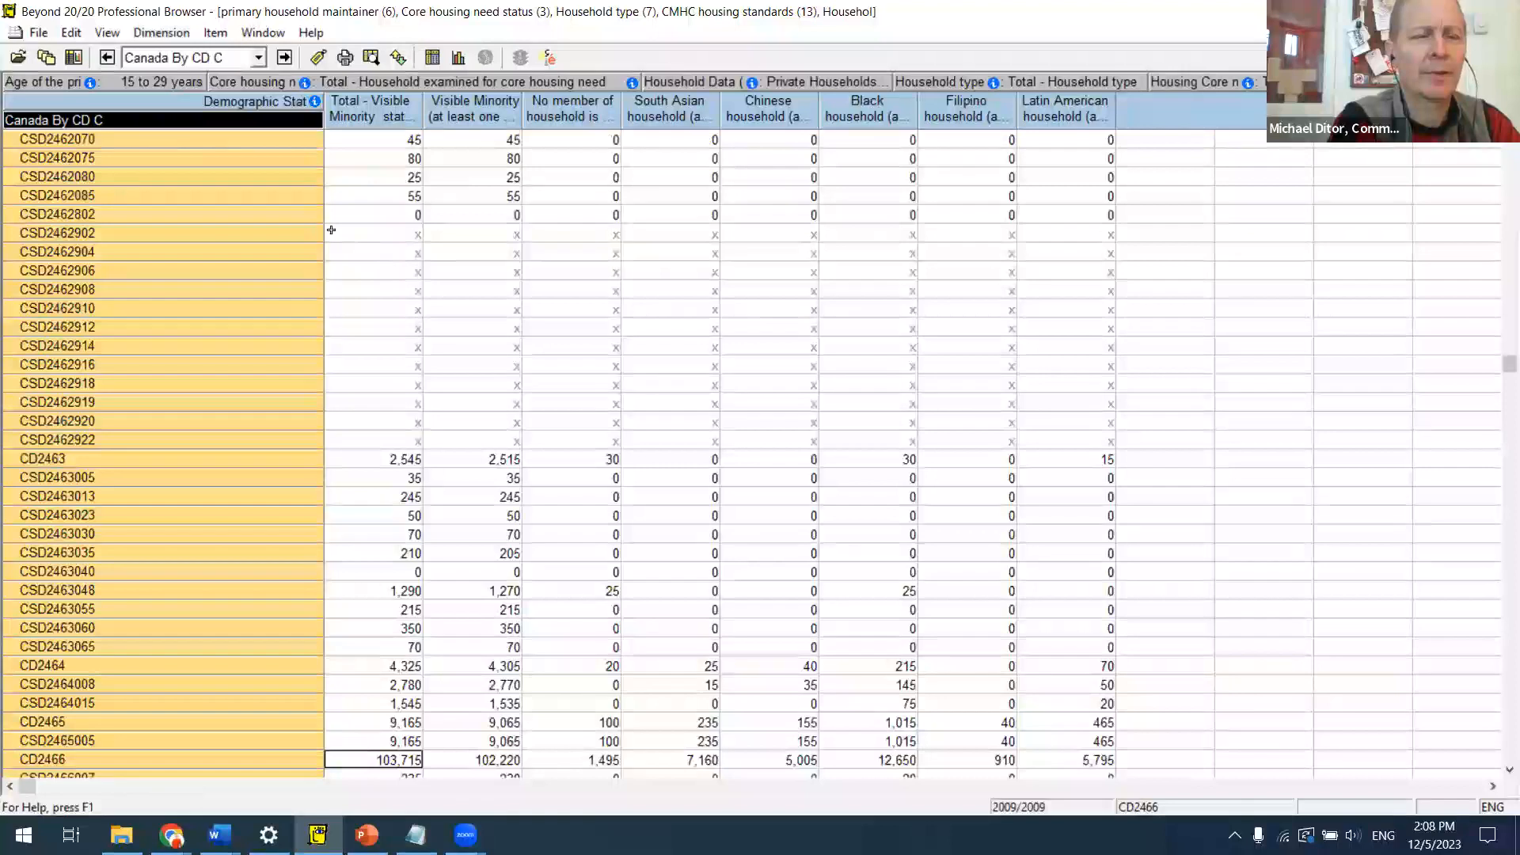
Step: Cycle the geography row labels back to the place names and return to the first row, Canada
{"action": "left_click", "coordinate": [320, 60]}
{"action": "left_click", "coordinate": [319, 59]}
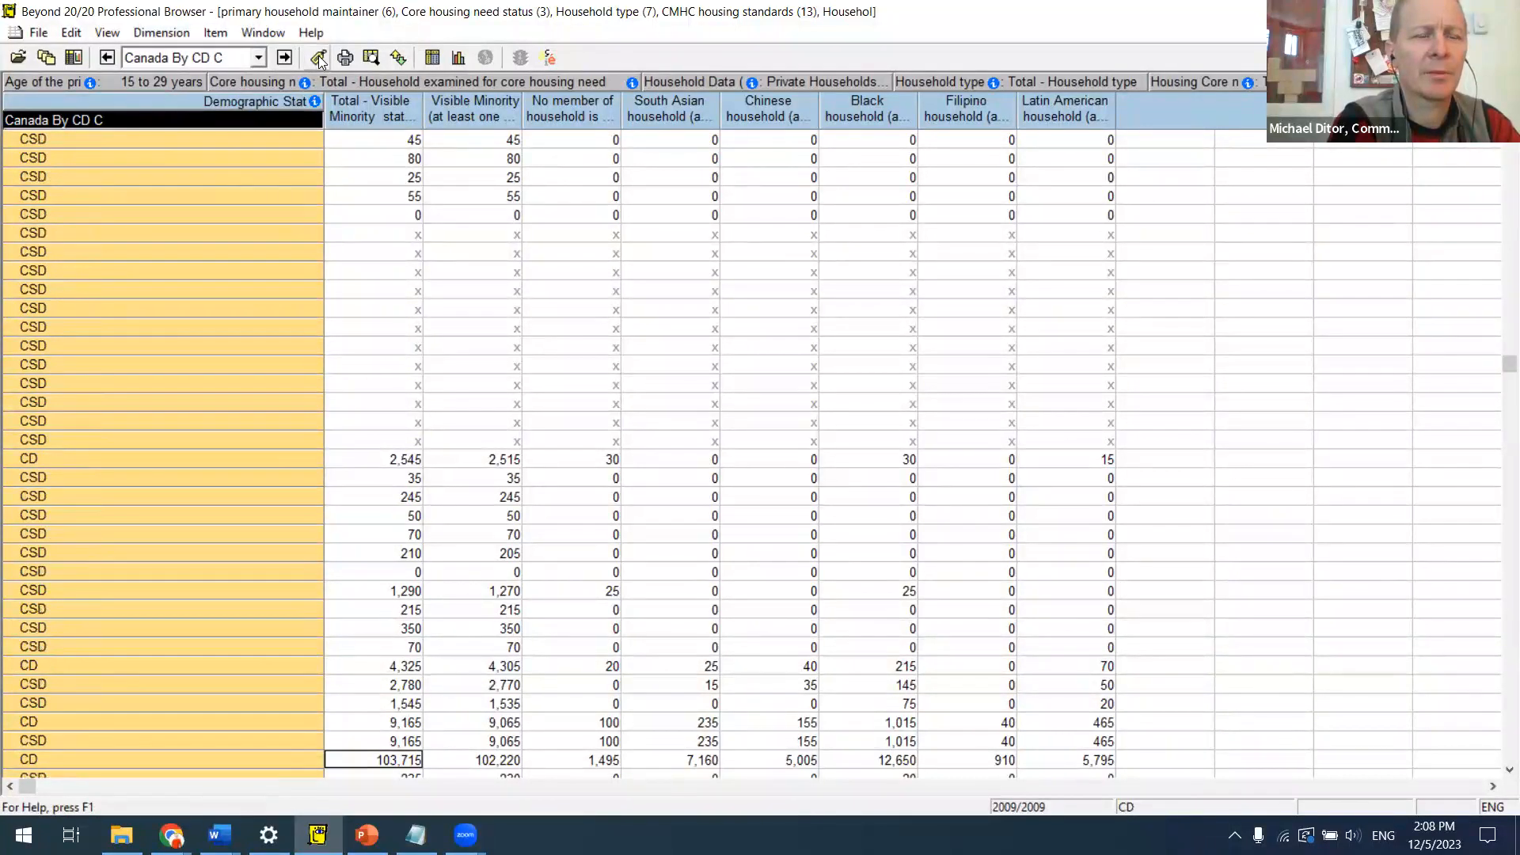
{"action": "left_click", "coordinate": [319, 60]}
{"action": "left_click", "coordinate": [319, 59]}
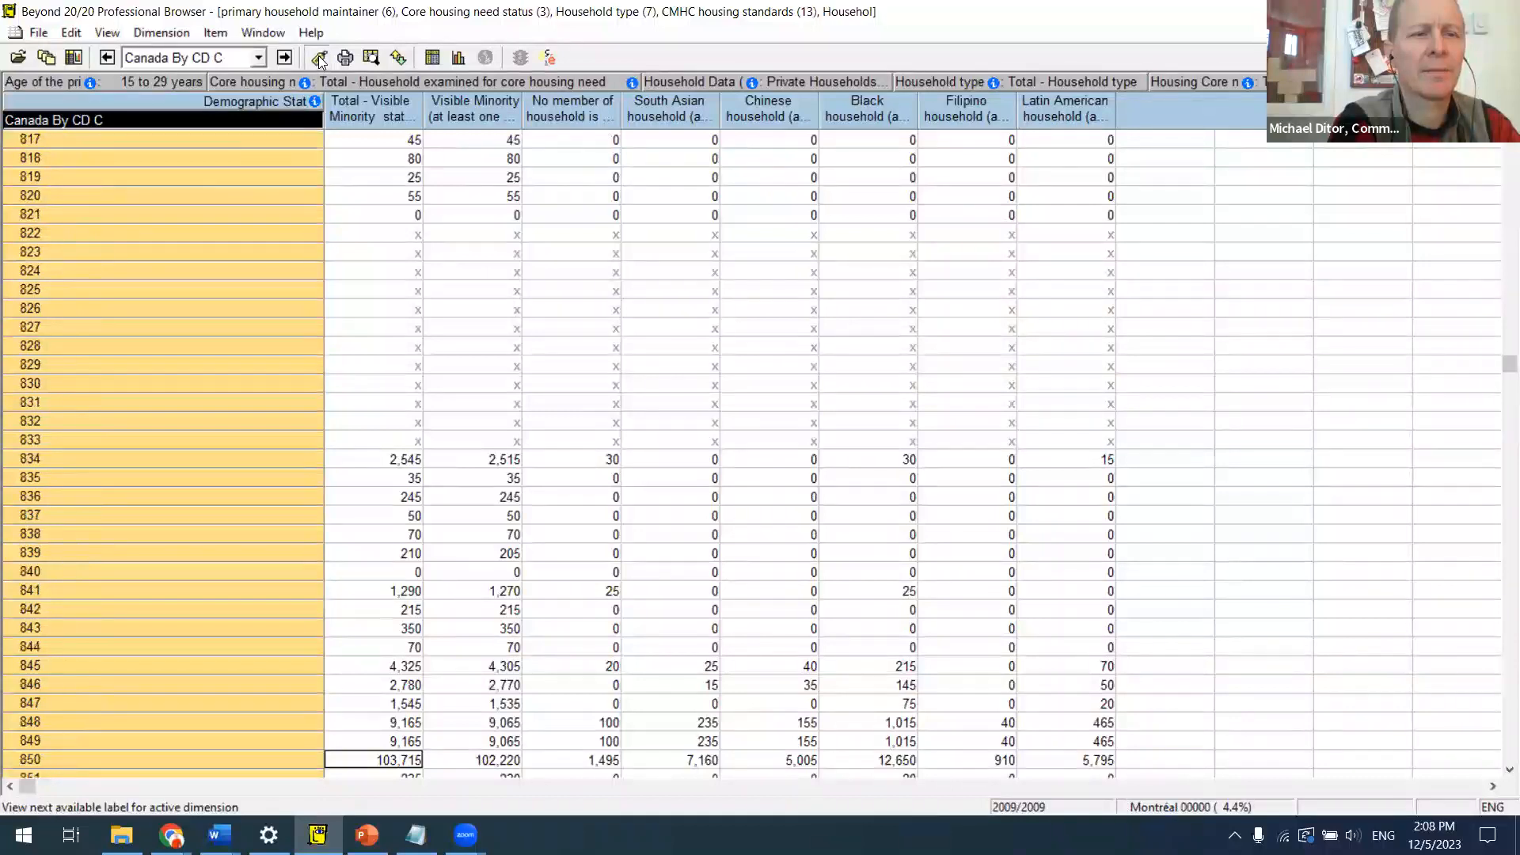
{"action": "left_click", "coordinate": [319, 60]}
{"action": "left_click", "coordinate": [456, 240]}
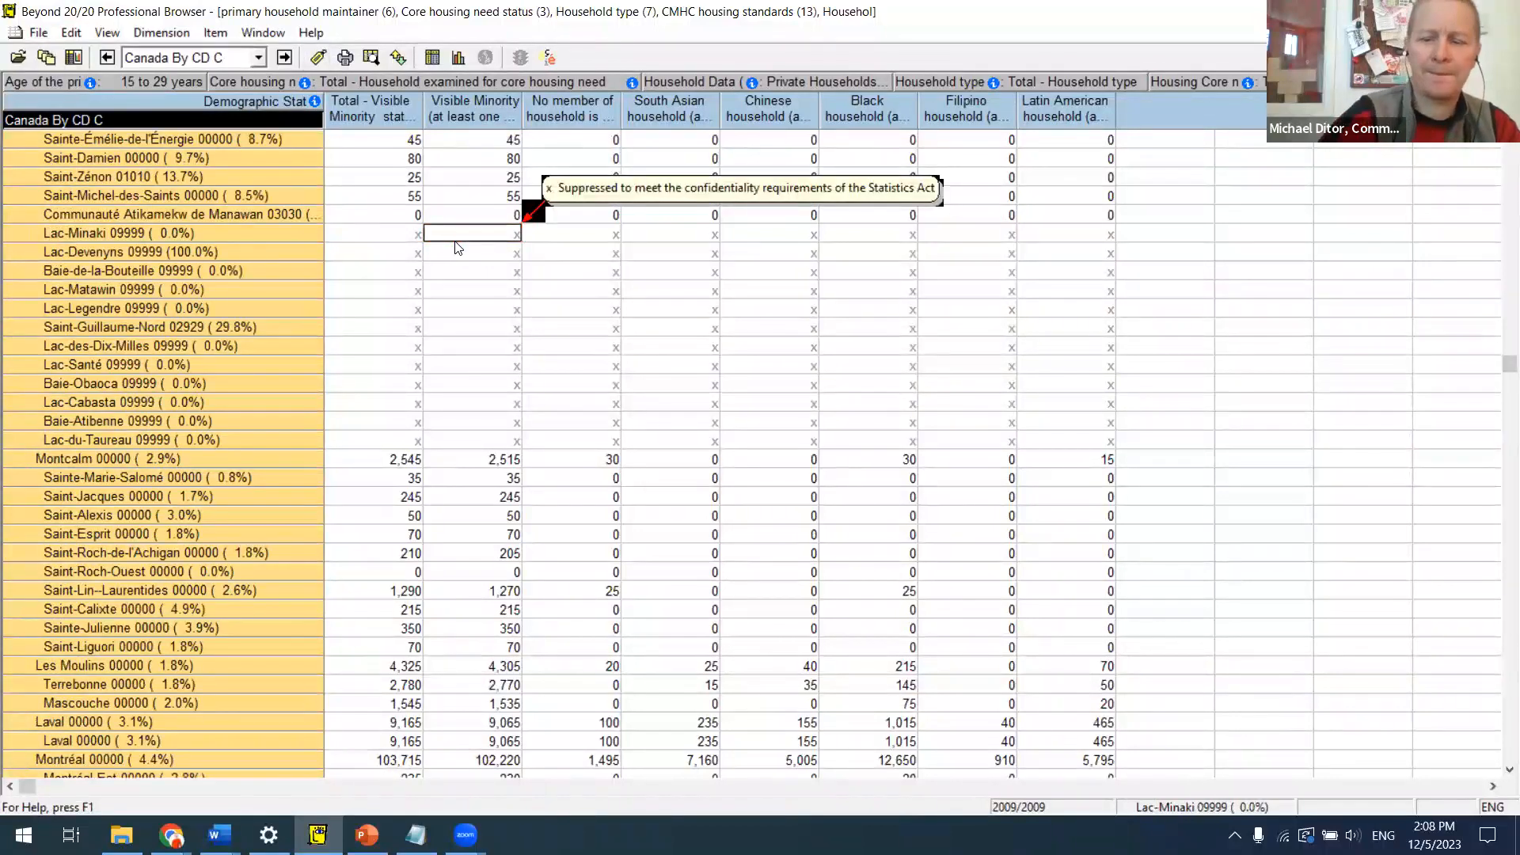
{"action": "key", "text": "ctrl+Home"}
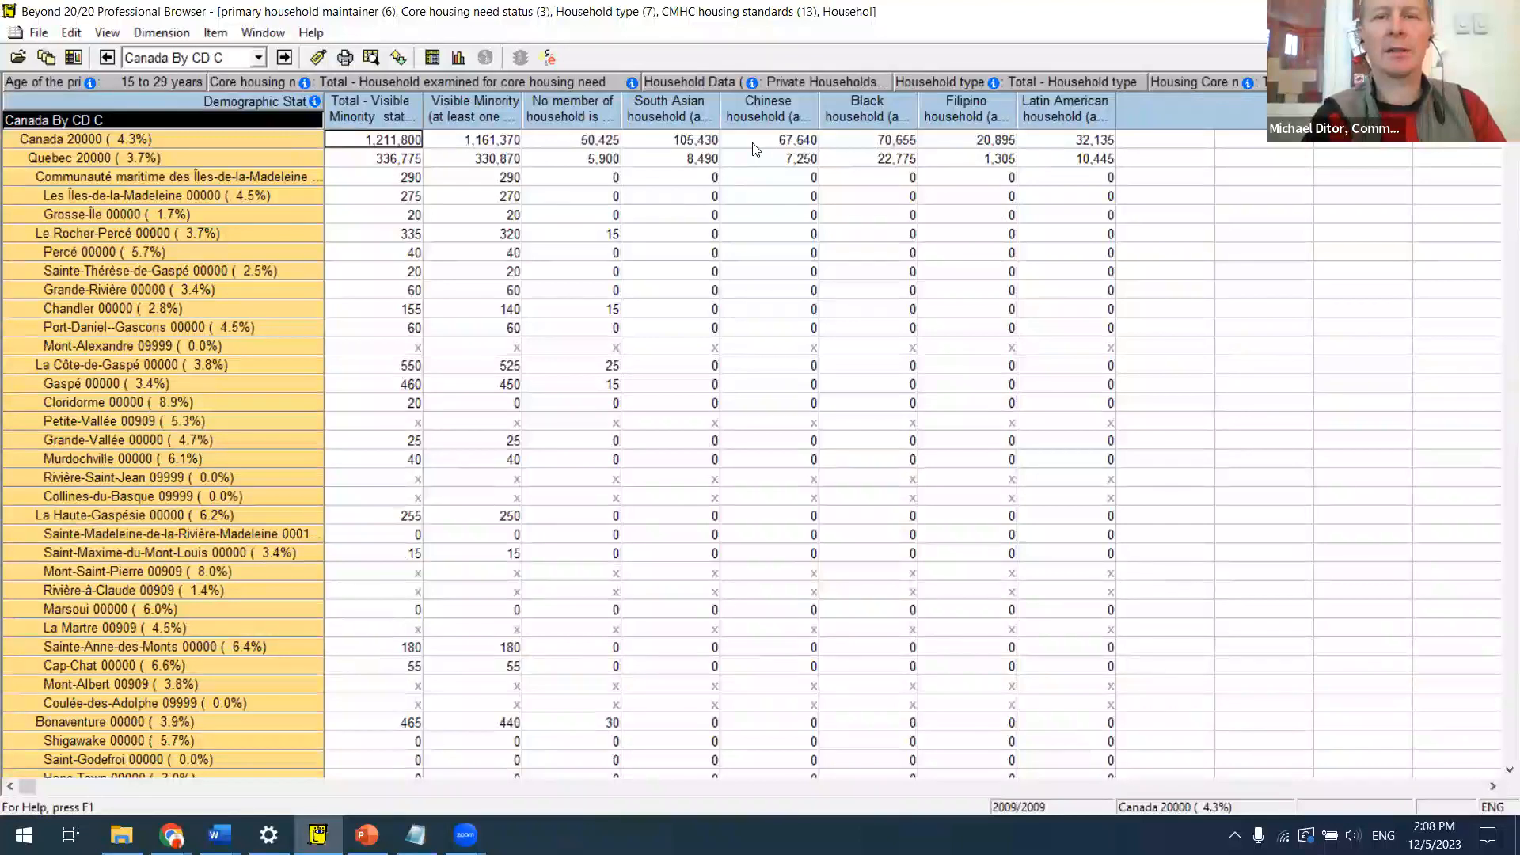
Step: Show only the Total - Visible Minority status and Black household columns of the demographic dimension
{"action": "left_click", "coordinate": [351, 102]}
{"action": "left_click", "coordinate": [350, 102]}
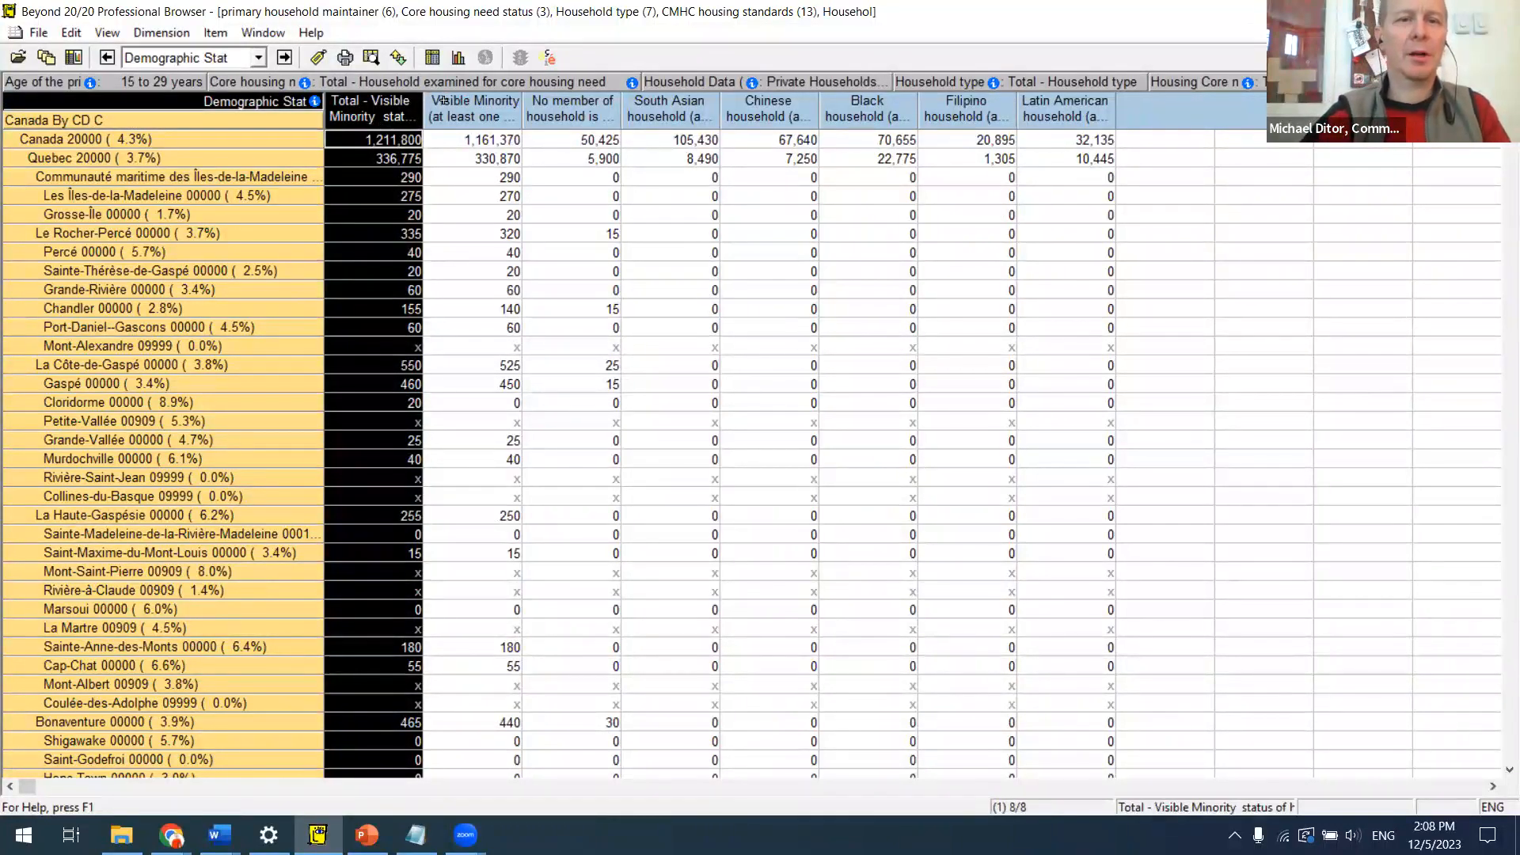
{"action": "left_click", "coordinate": [868, 110], "text": "ctrl"}
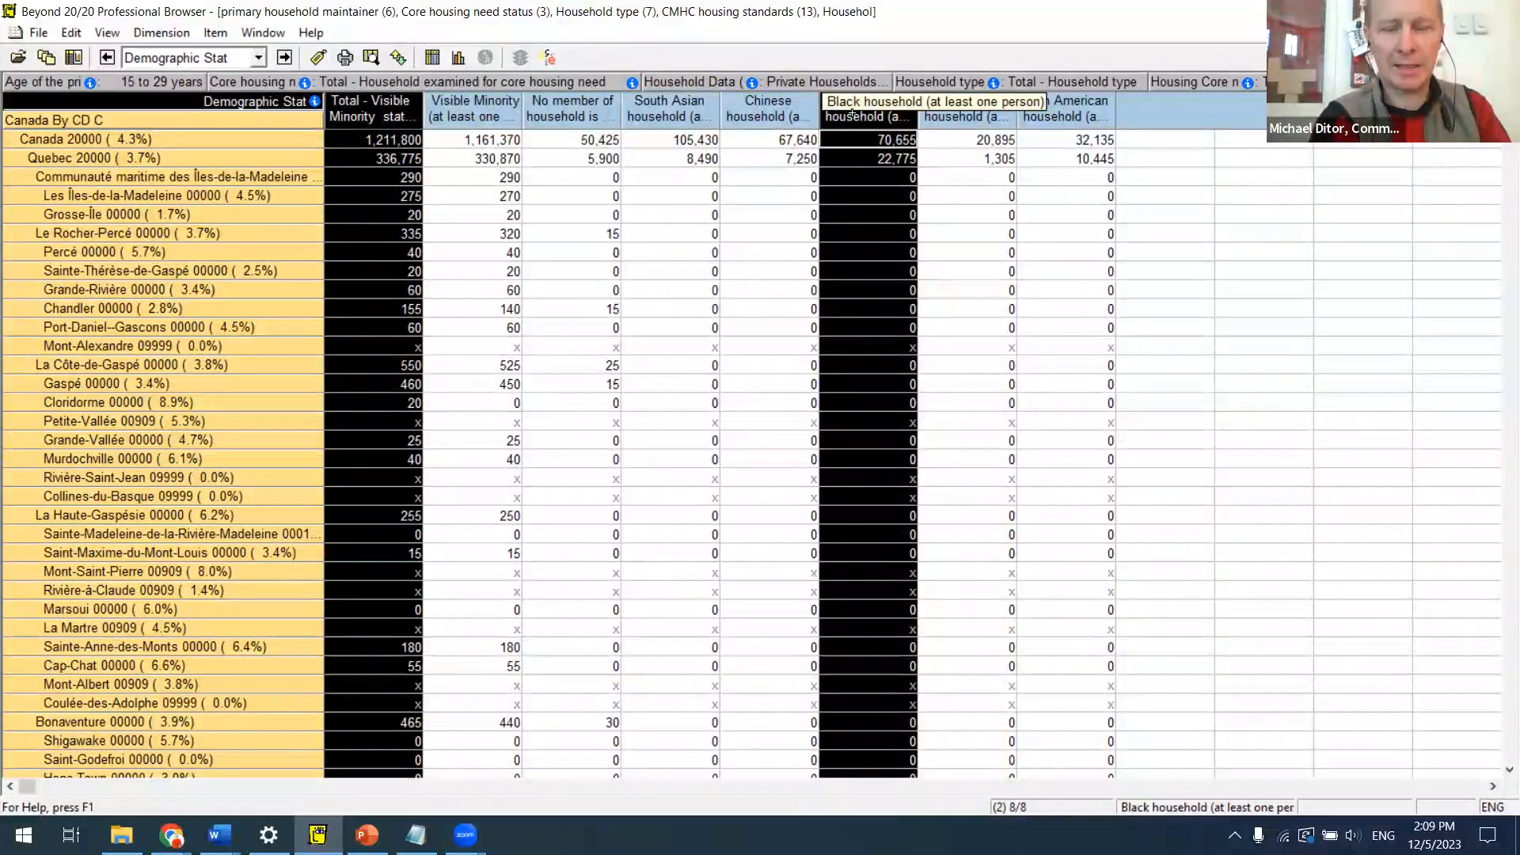
{"action": "right_click", "coordinate": [852, 114]}
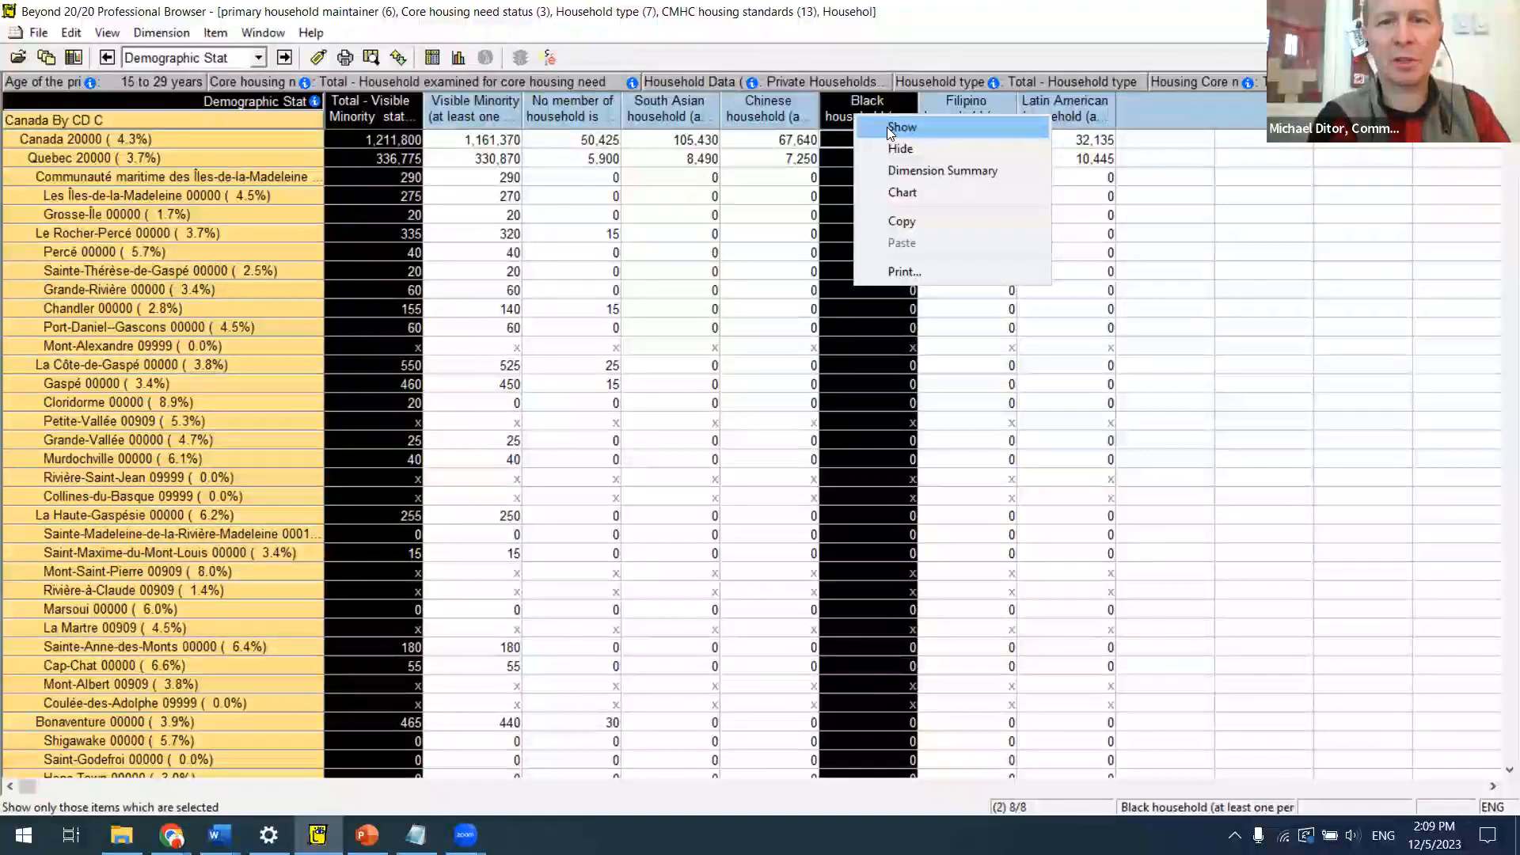
{"action": "left_click", "coordinate": [891, 126]}
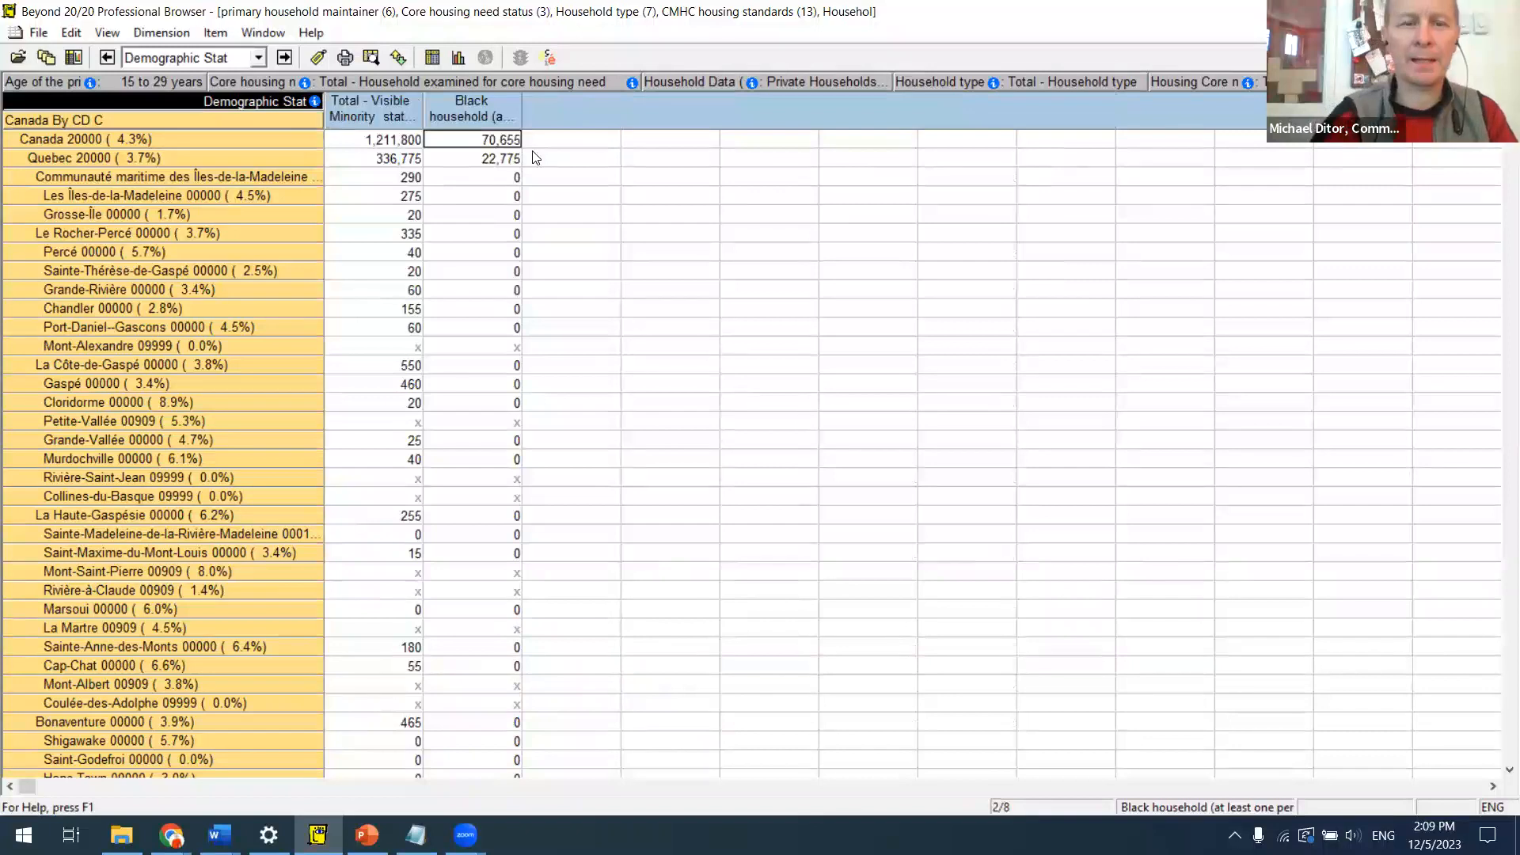
{"action": "left_click", "coordinate": [184, 195]}
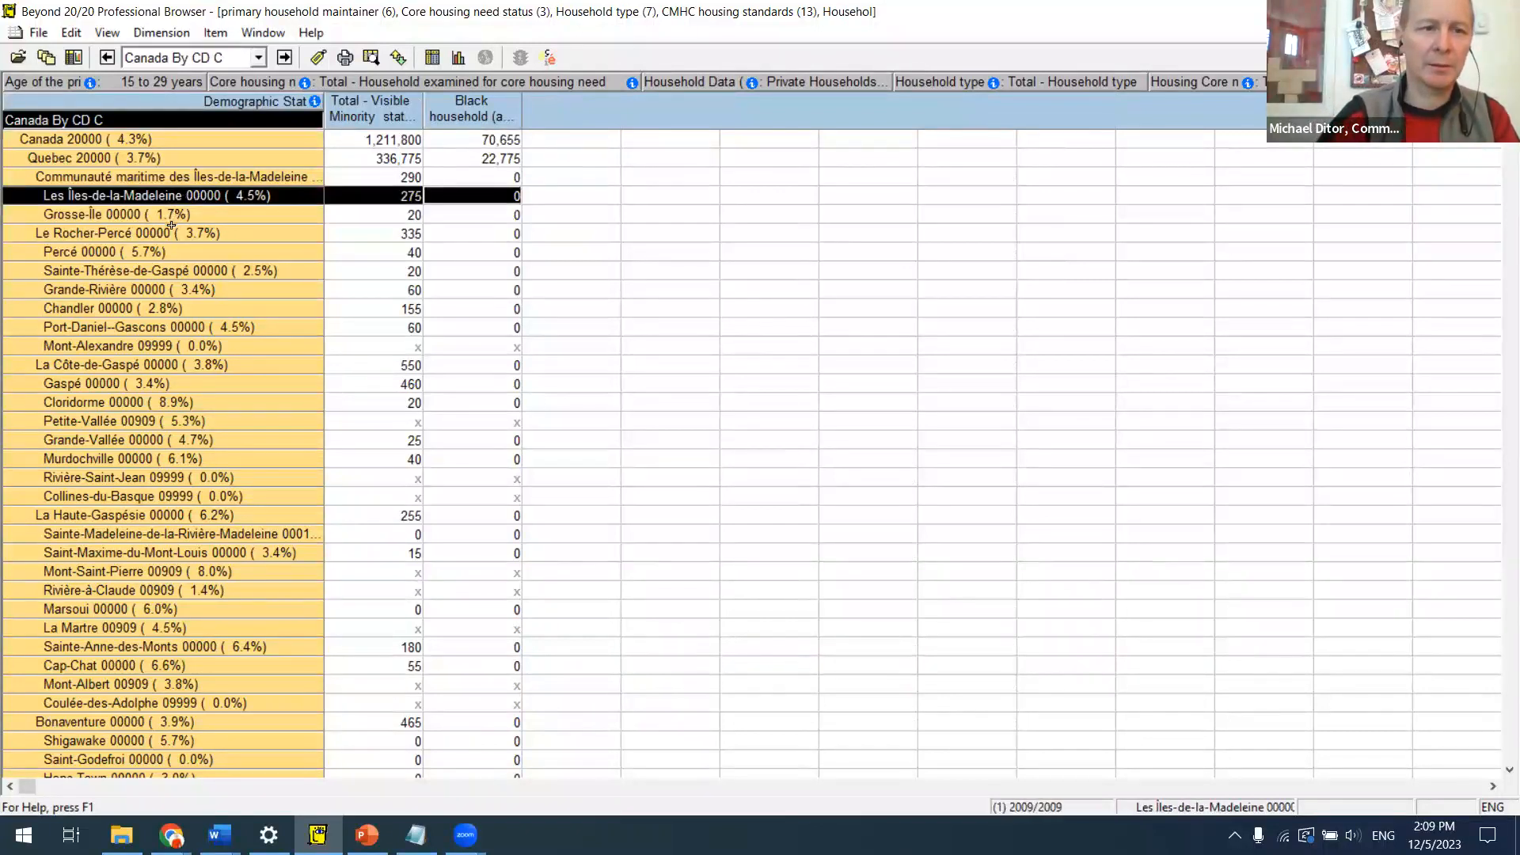
{"action": "left_click", "coordinate": [166, 380], "text": "ctrl"}
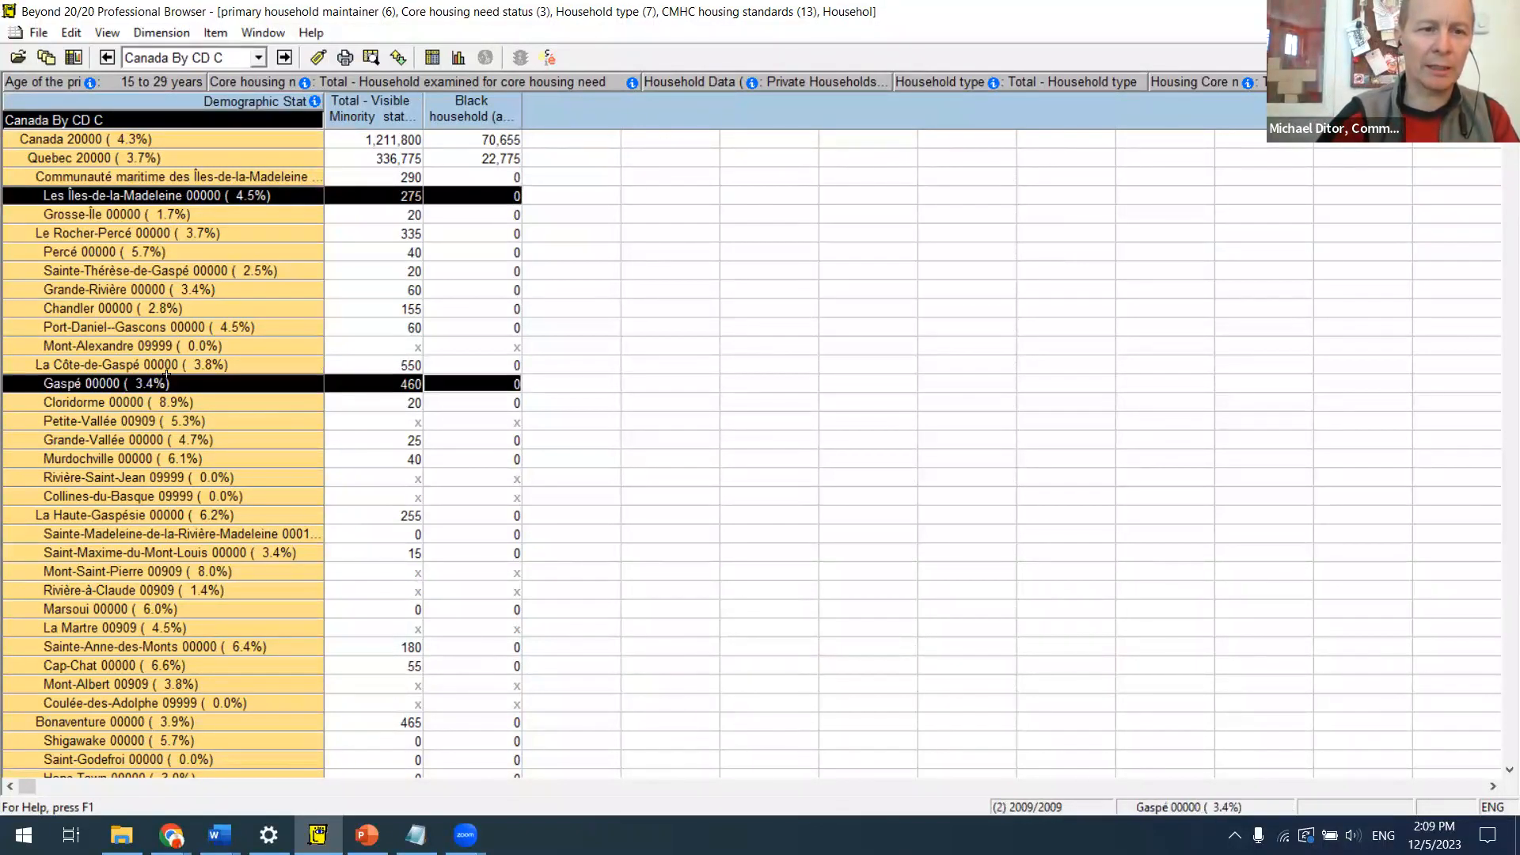
{"action": "right_click", "coordinate": [192, 195]}
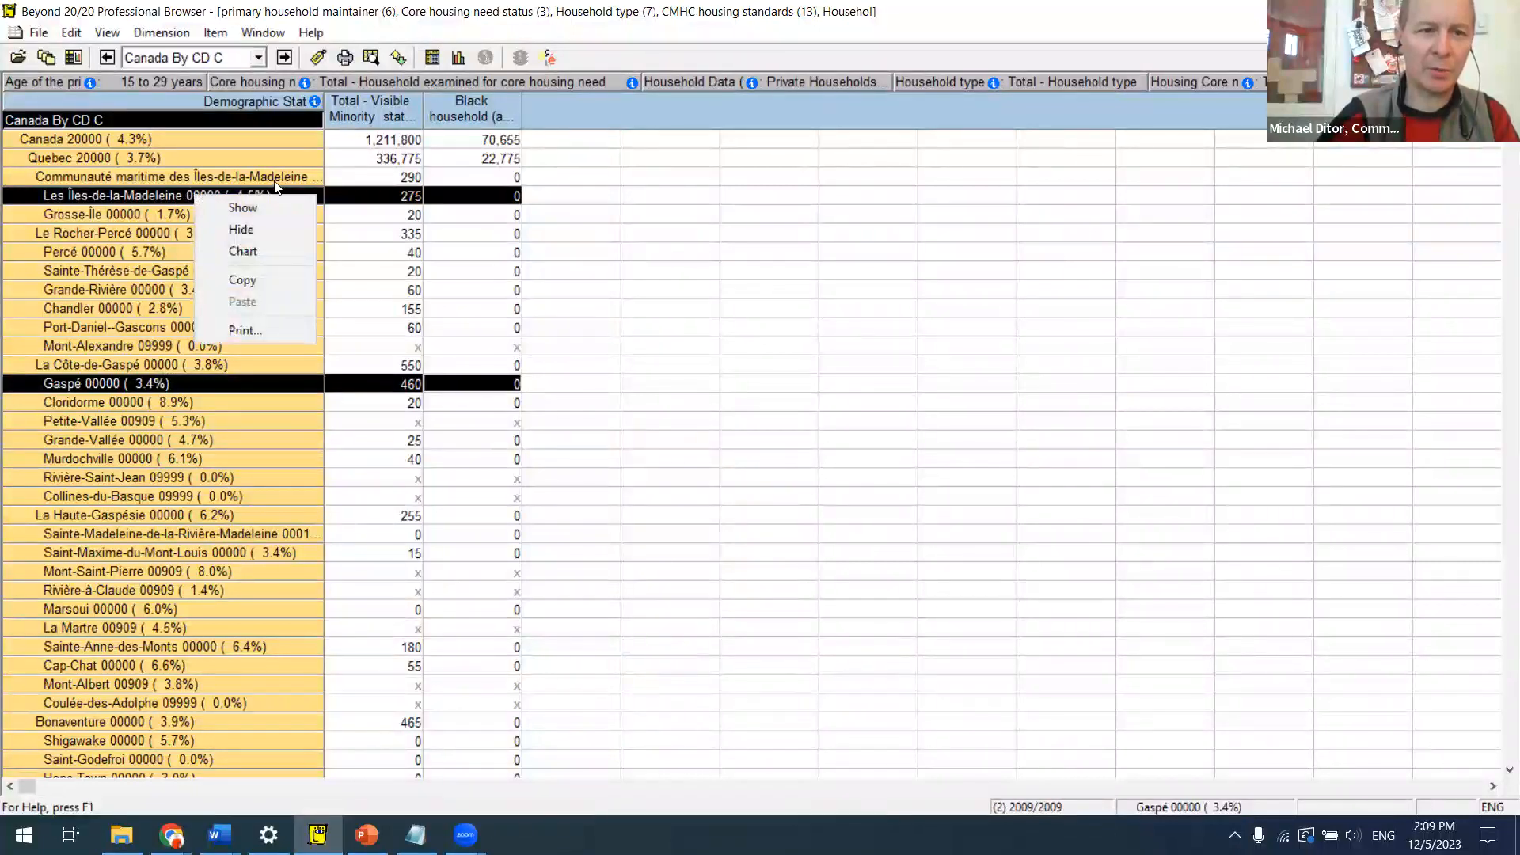
{"action": "left_click", "coordinate": [399, 159]}
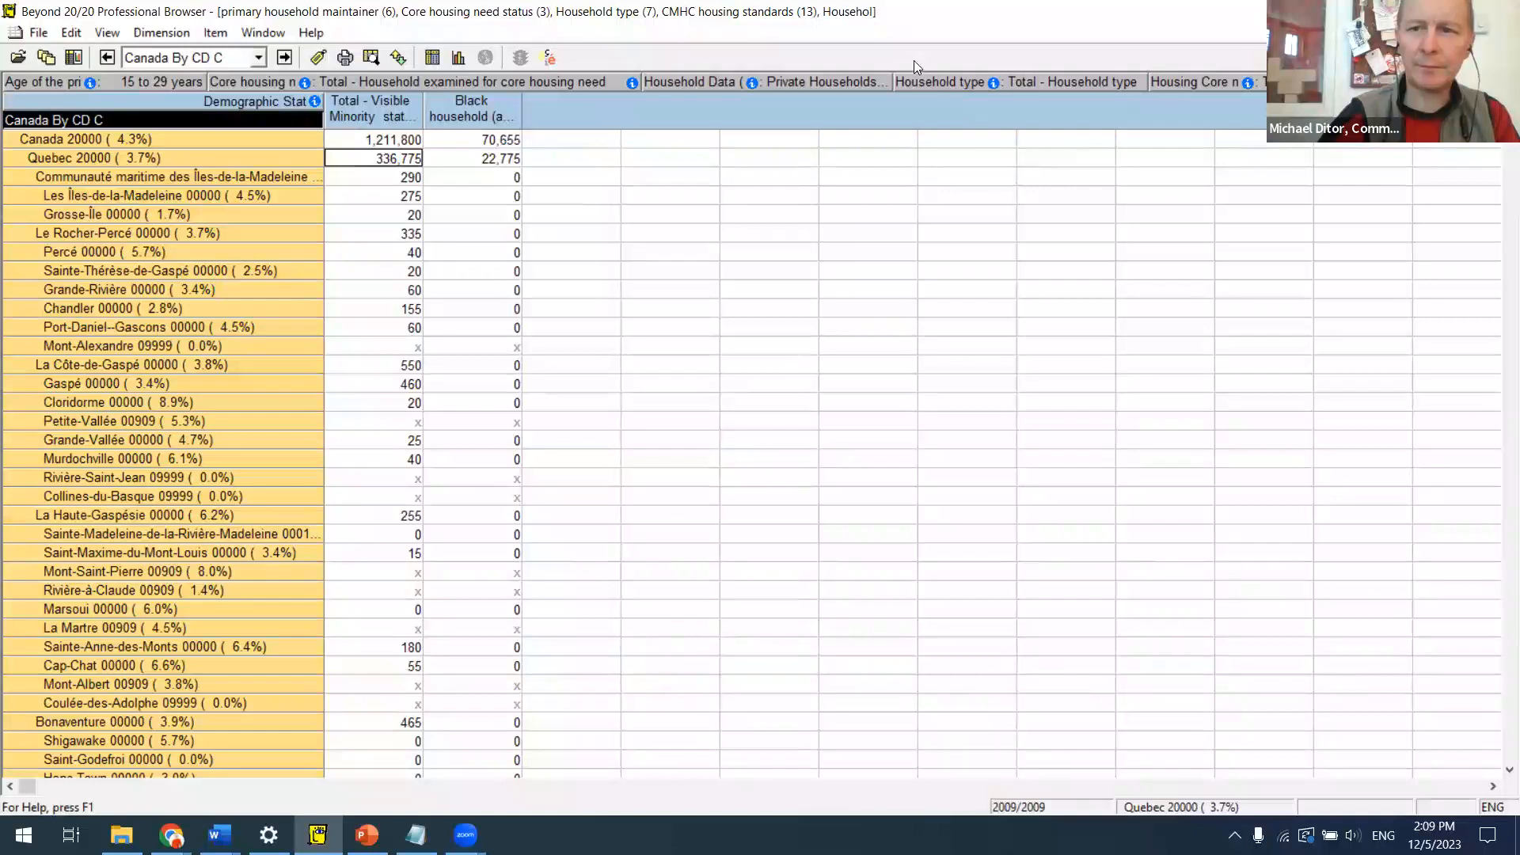
Step: Nest the Tenure dimension under the demographic columns and show only Total – All Tenures and Renter
{"action": "left_click_drag", "start_coordinate": [1410, 83], "coordinate": [608, 129]}
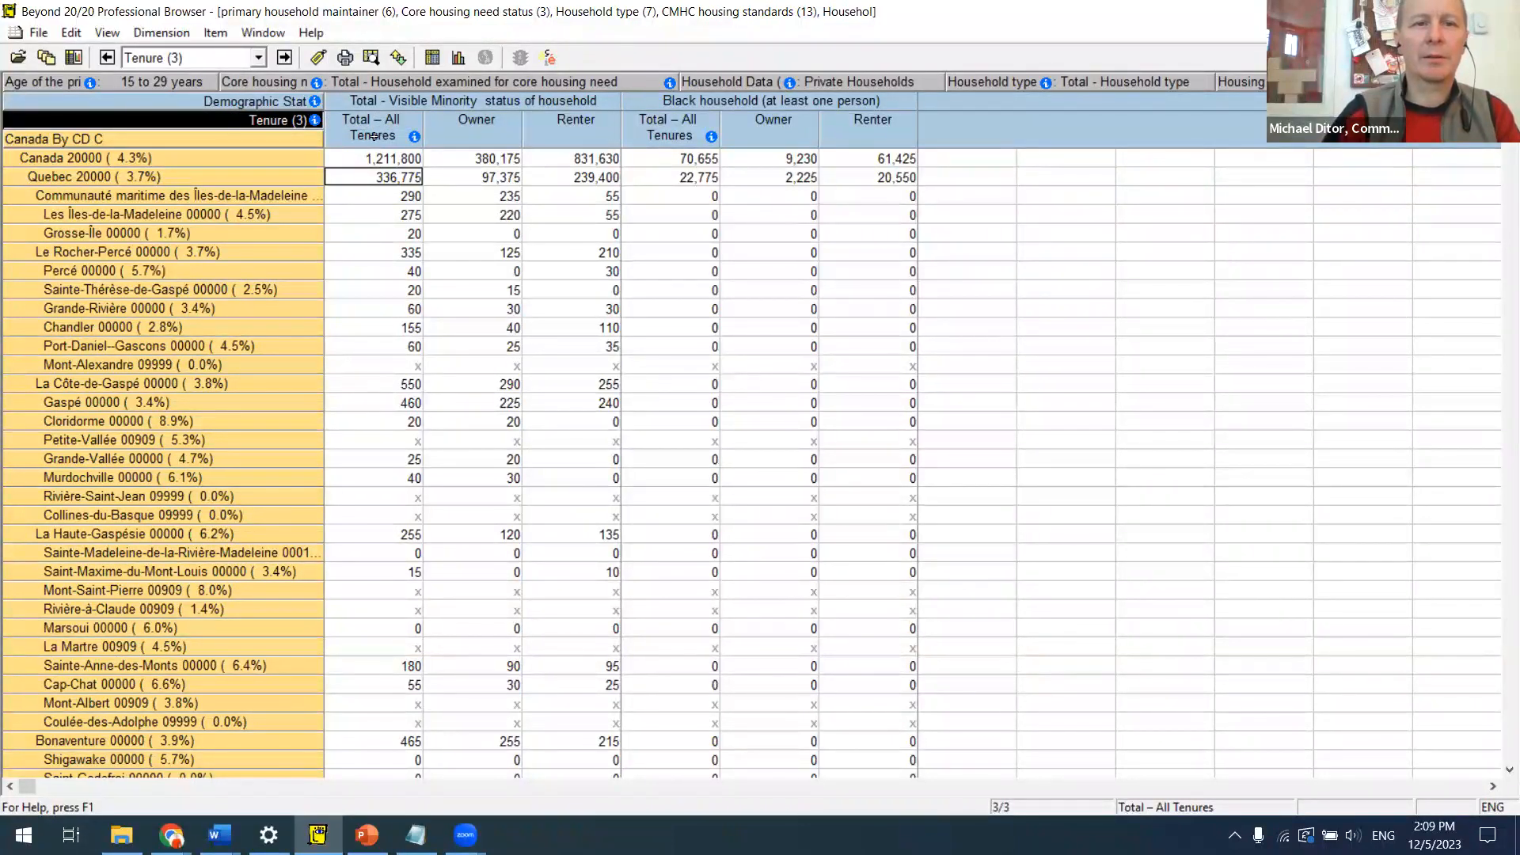
{"action": "left_click", "coordinate": [374, 136]}
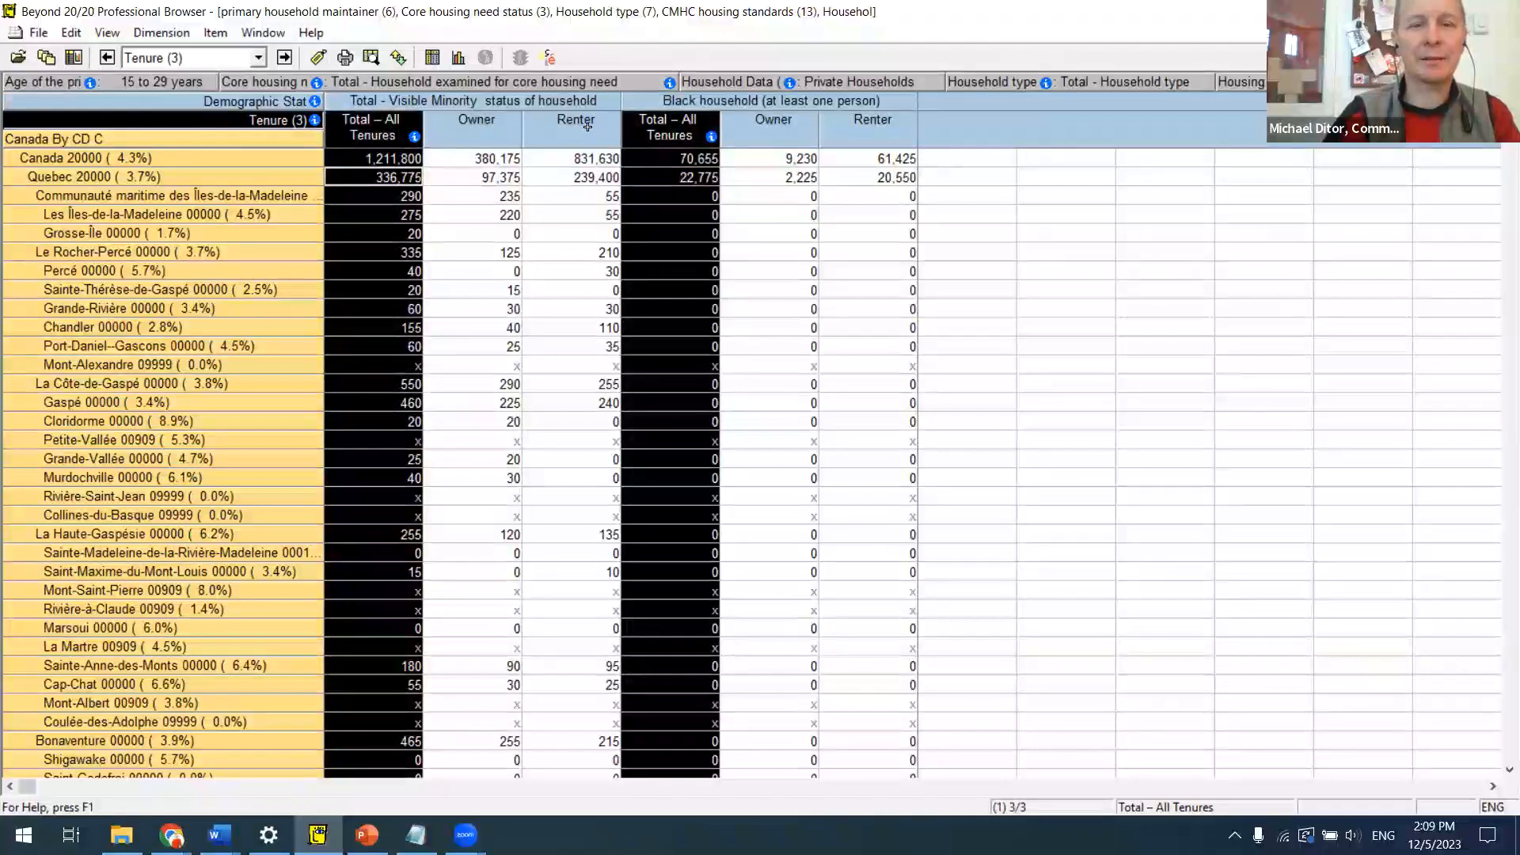
{"action": "left_click", "coordinate": [588, 127], "text": "ctrl"}
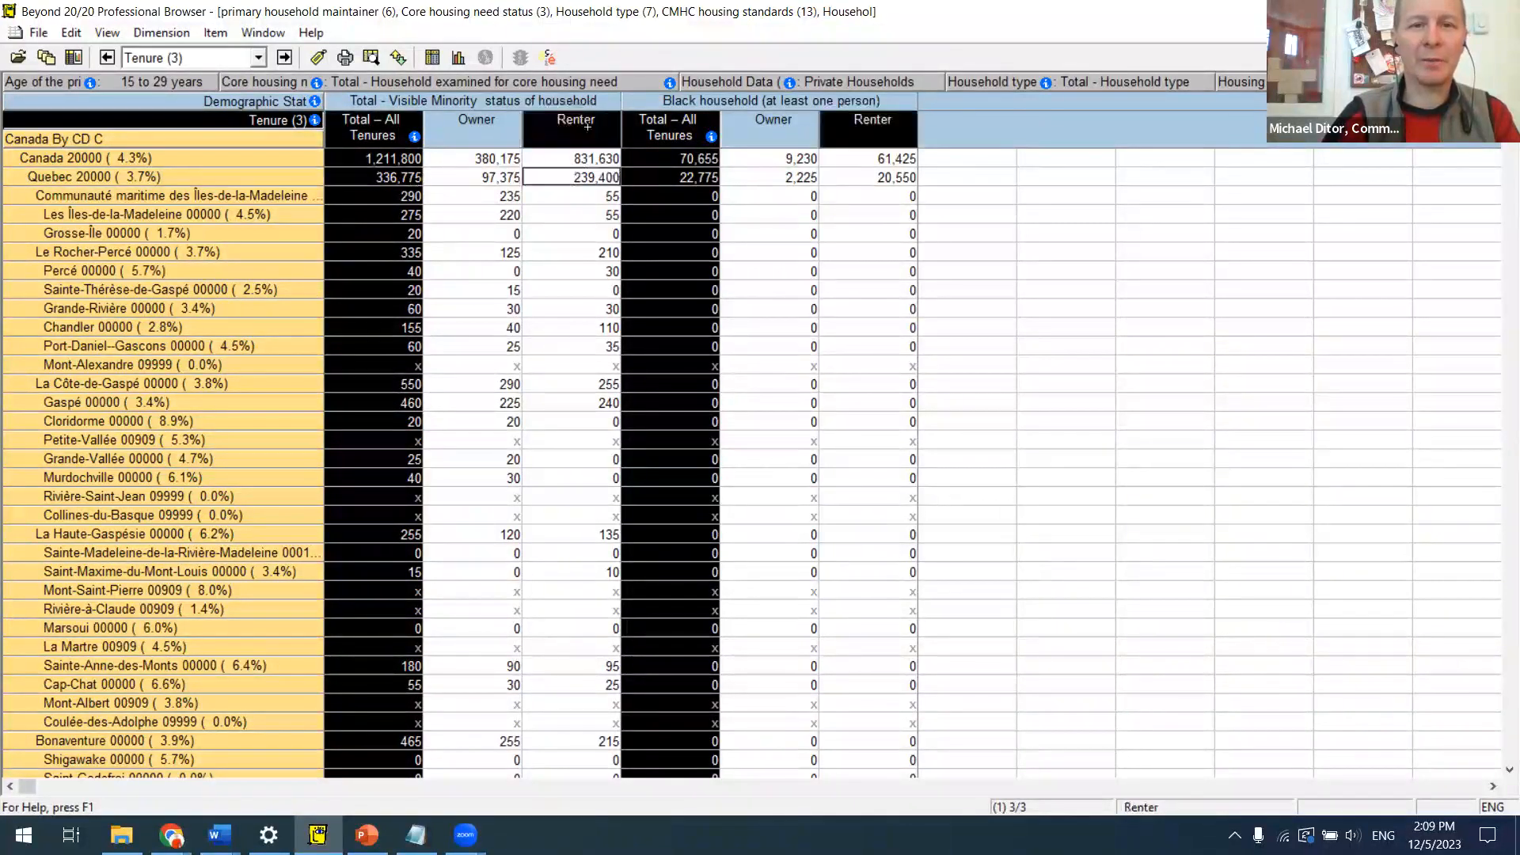
{"action": "right_click", "coordinate": [588, 127]}
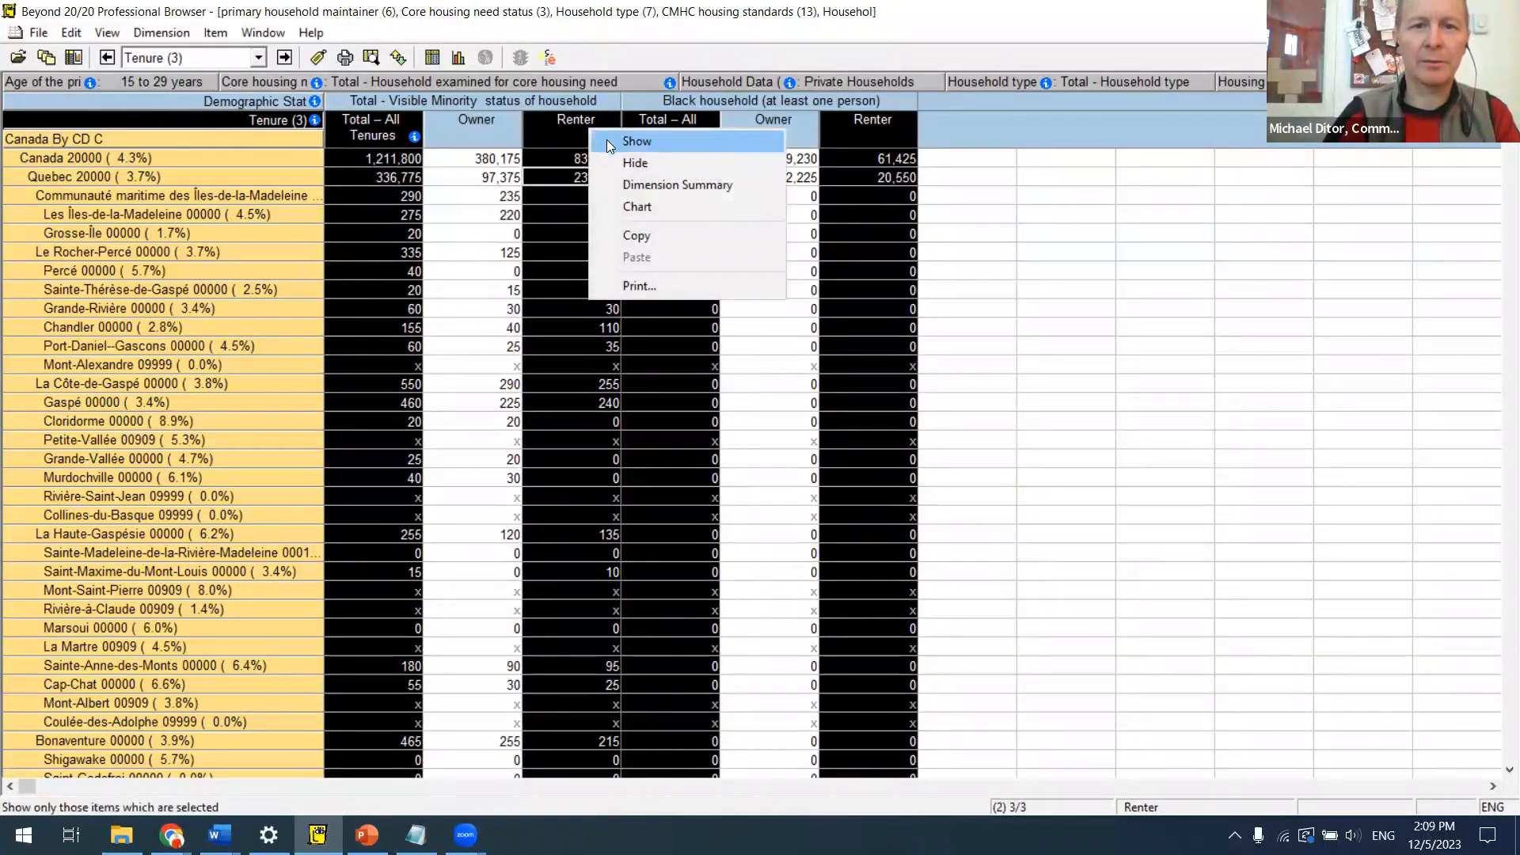
{"action": "left_click", "coordinate": [607, 141]}
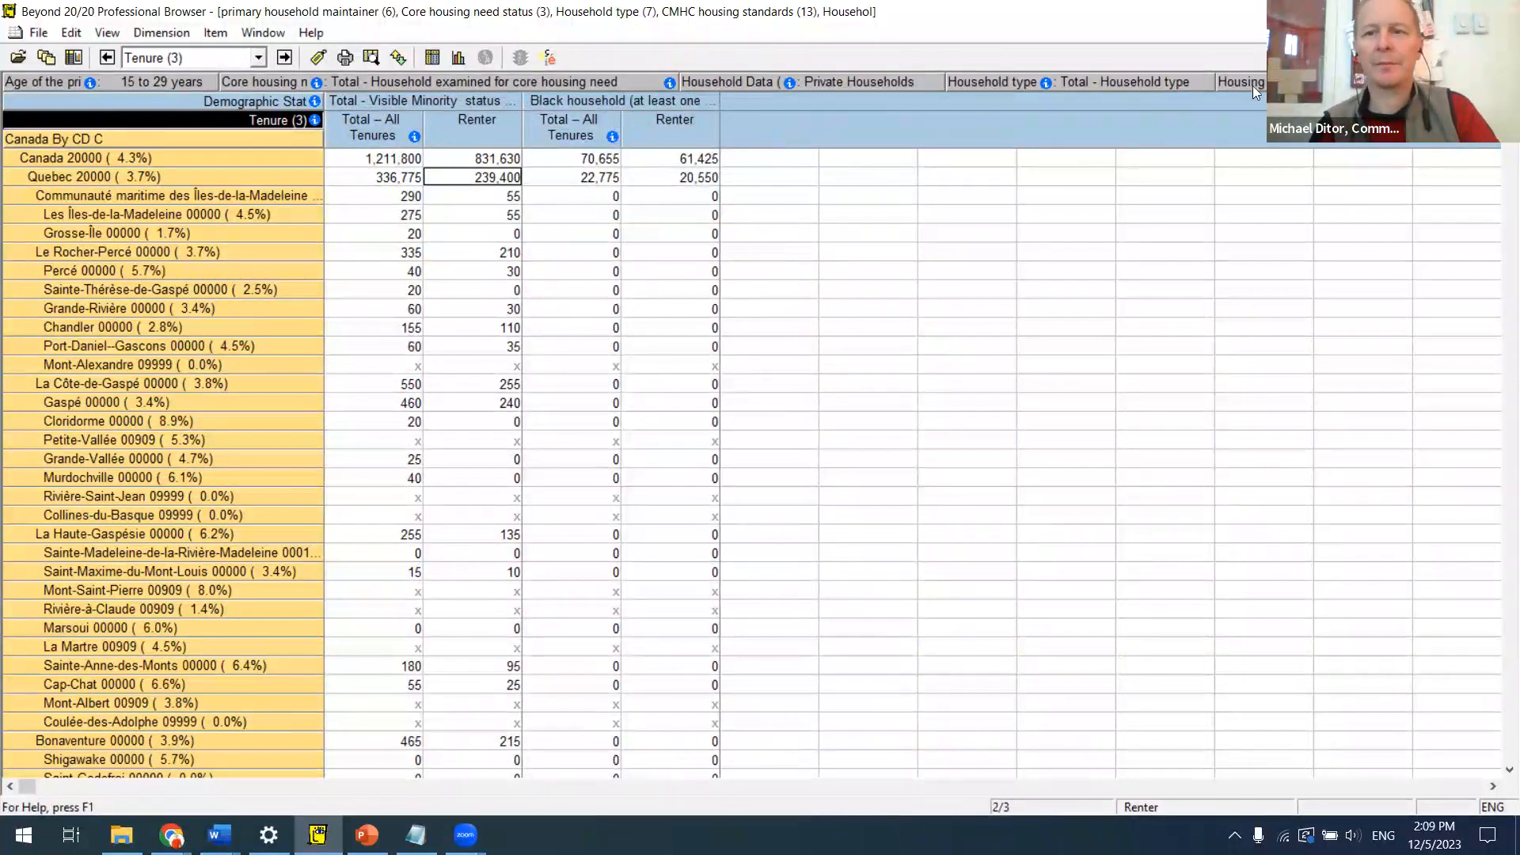
Step: Nest the Housing Core need standards dimension under the Tenure columns and return to its first column, Total
{"action": "left_click_drag", "start_coordinate": [1254, 84], "coordinate": [887, 143]}
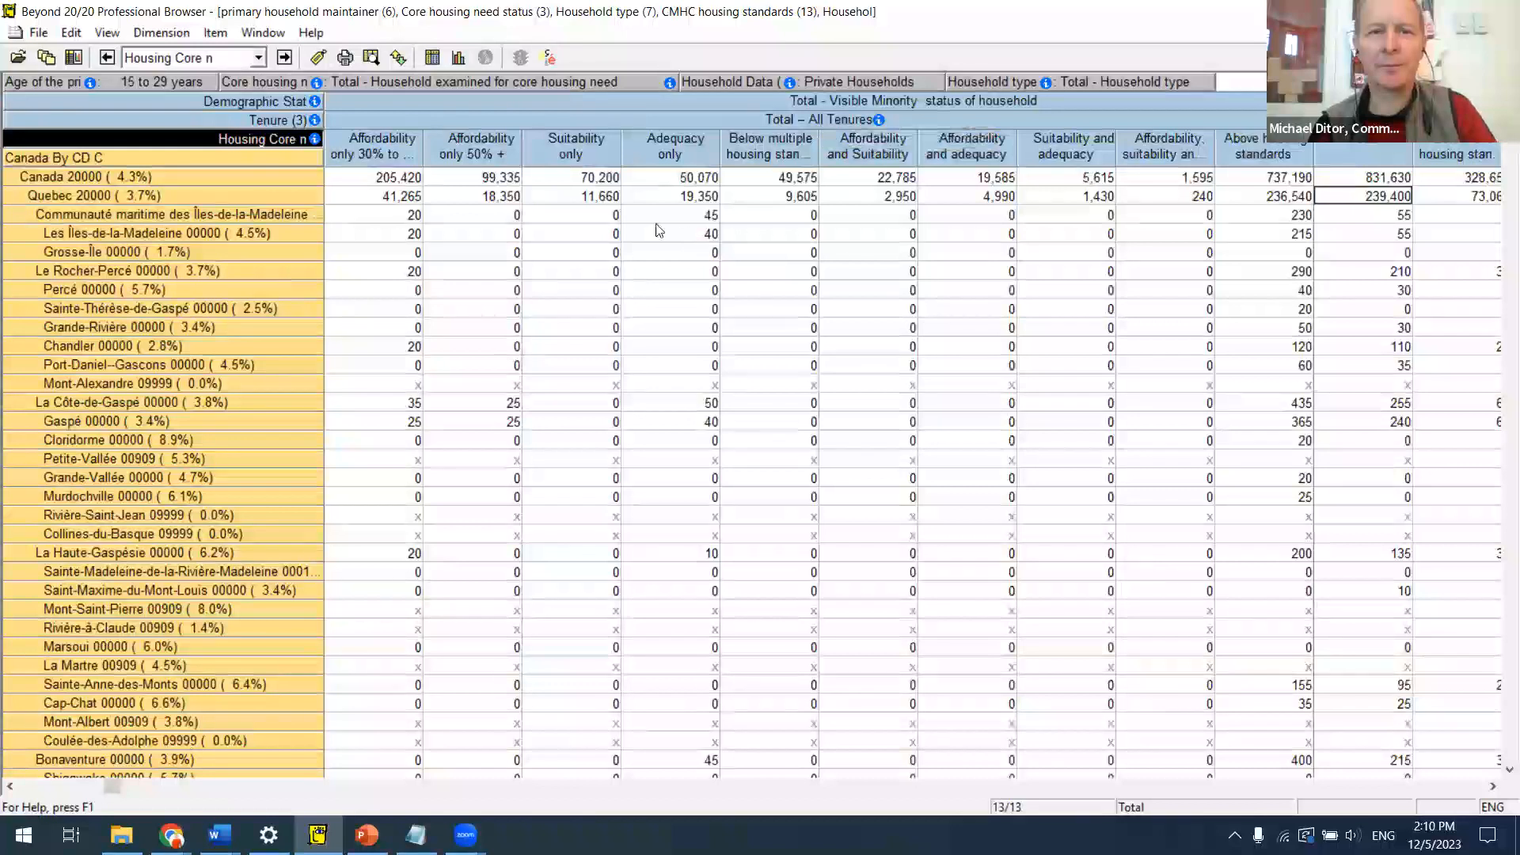
{"action": "key", "text": "Left"}
{"action": "key", "text": "Left"}
{"action": "key", "text": "Left"}
{"action": "key", "text": "Left"}
{"action": "key", "text": "Left"}
{"action": "key", "text": "Left"}
{"action": "key", "text": "Left"}
{"action": "key", "text": "Left"}
{"action": "key", "text": "Left"}
{"action": "key", "text": "Left"}
{"action": "key", "text": "Left"}
{"action": "key", "text": "Left"}
{"action": "key", "text": "Left"}
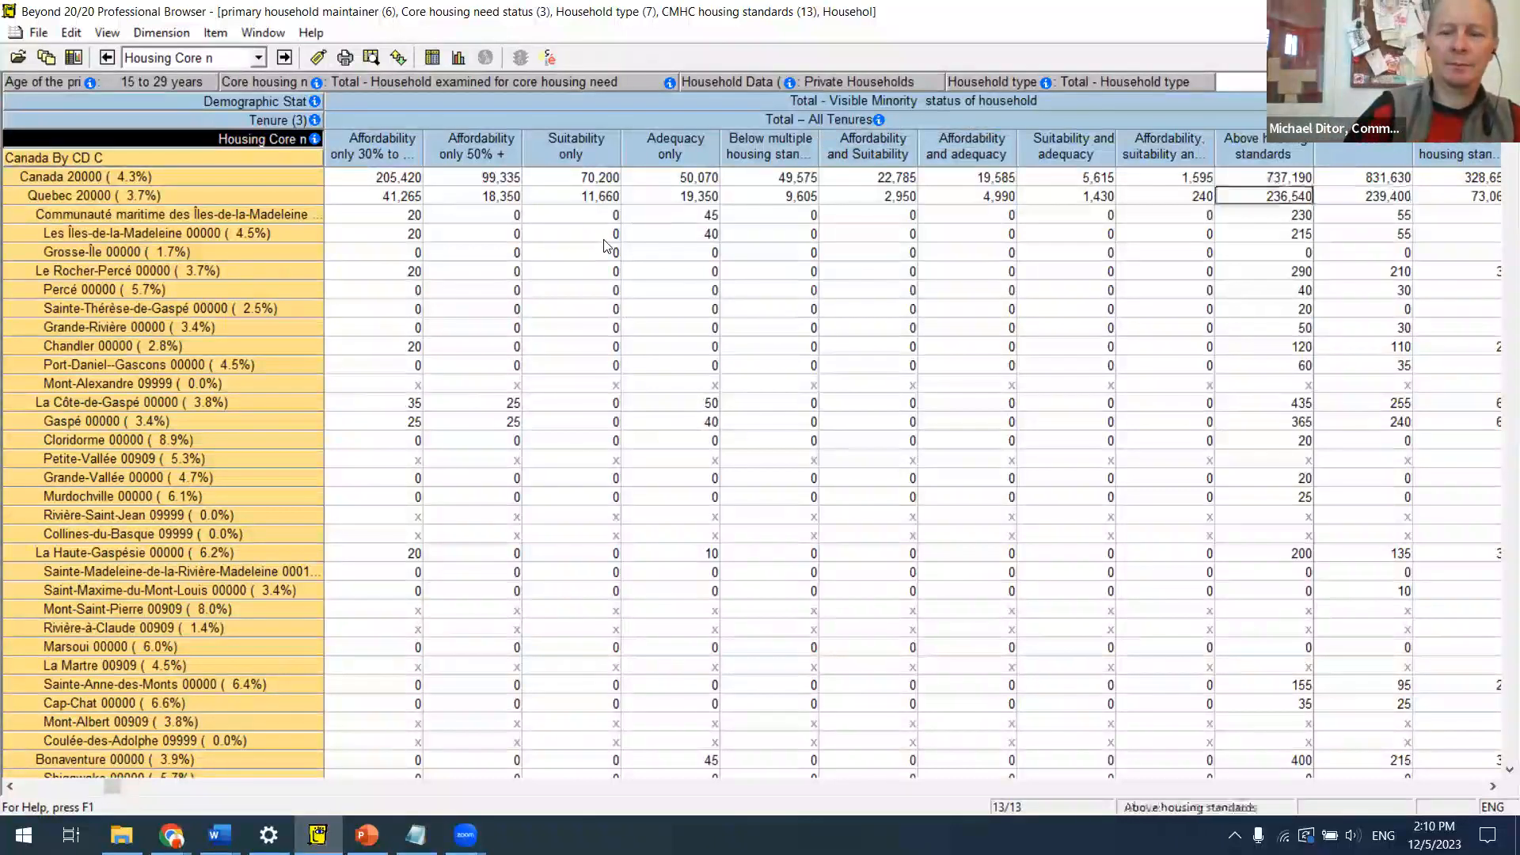
{"action": "key", "text": "Right"}
{"action": "key", "text": "Left"}
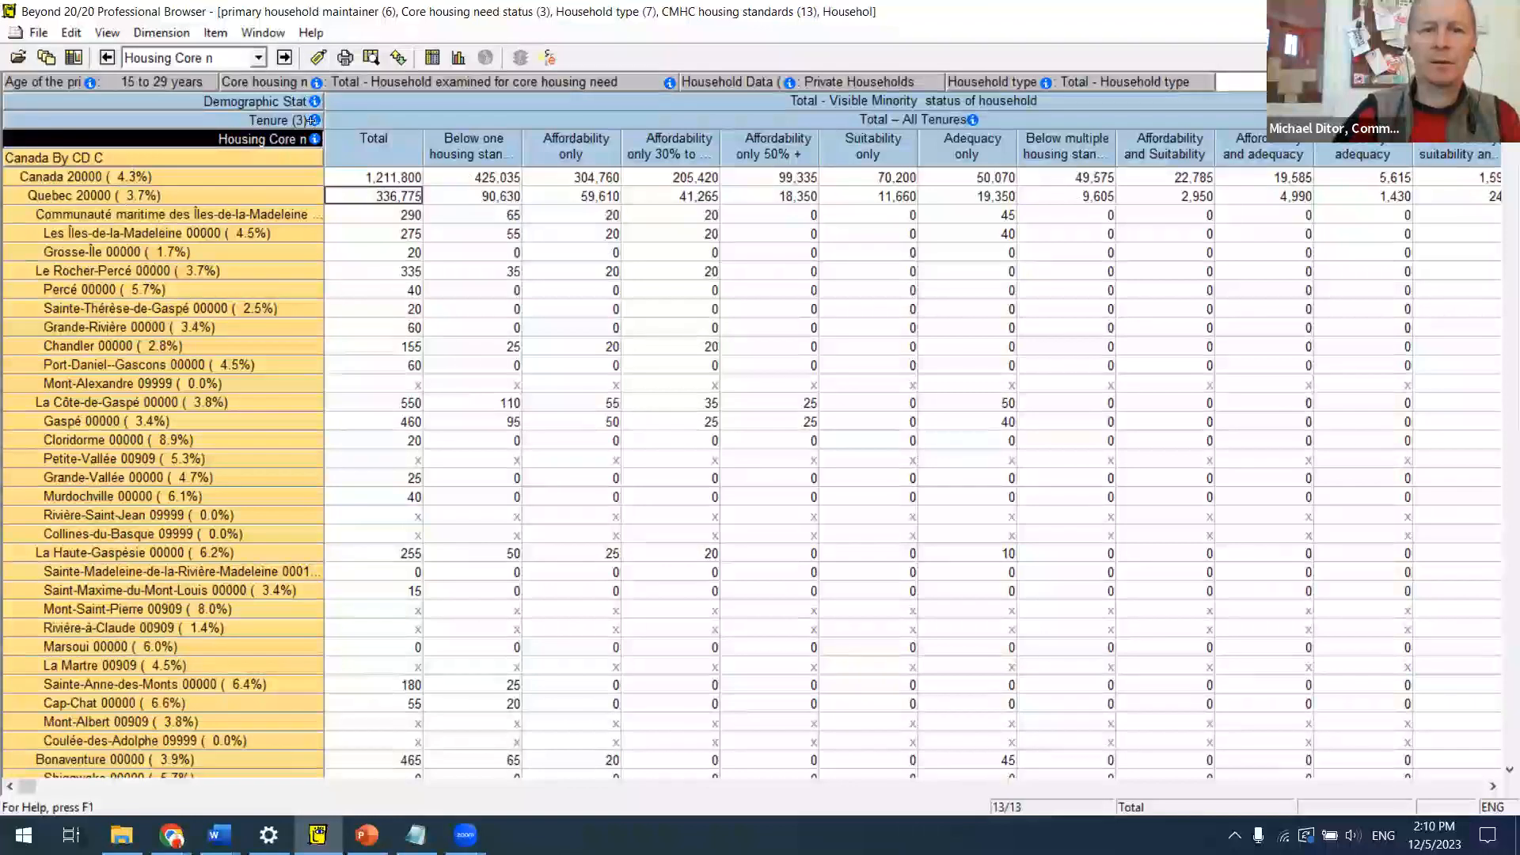
Step: Widen the data columns, and swap the Housing Core need standards dimension with the geography dimension so the standards form the rows
{"action": "left_click", "coordinate": [398, 143]}
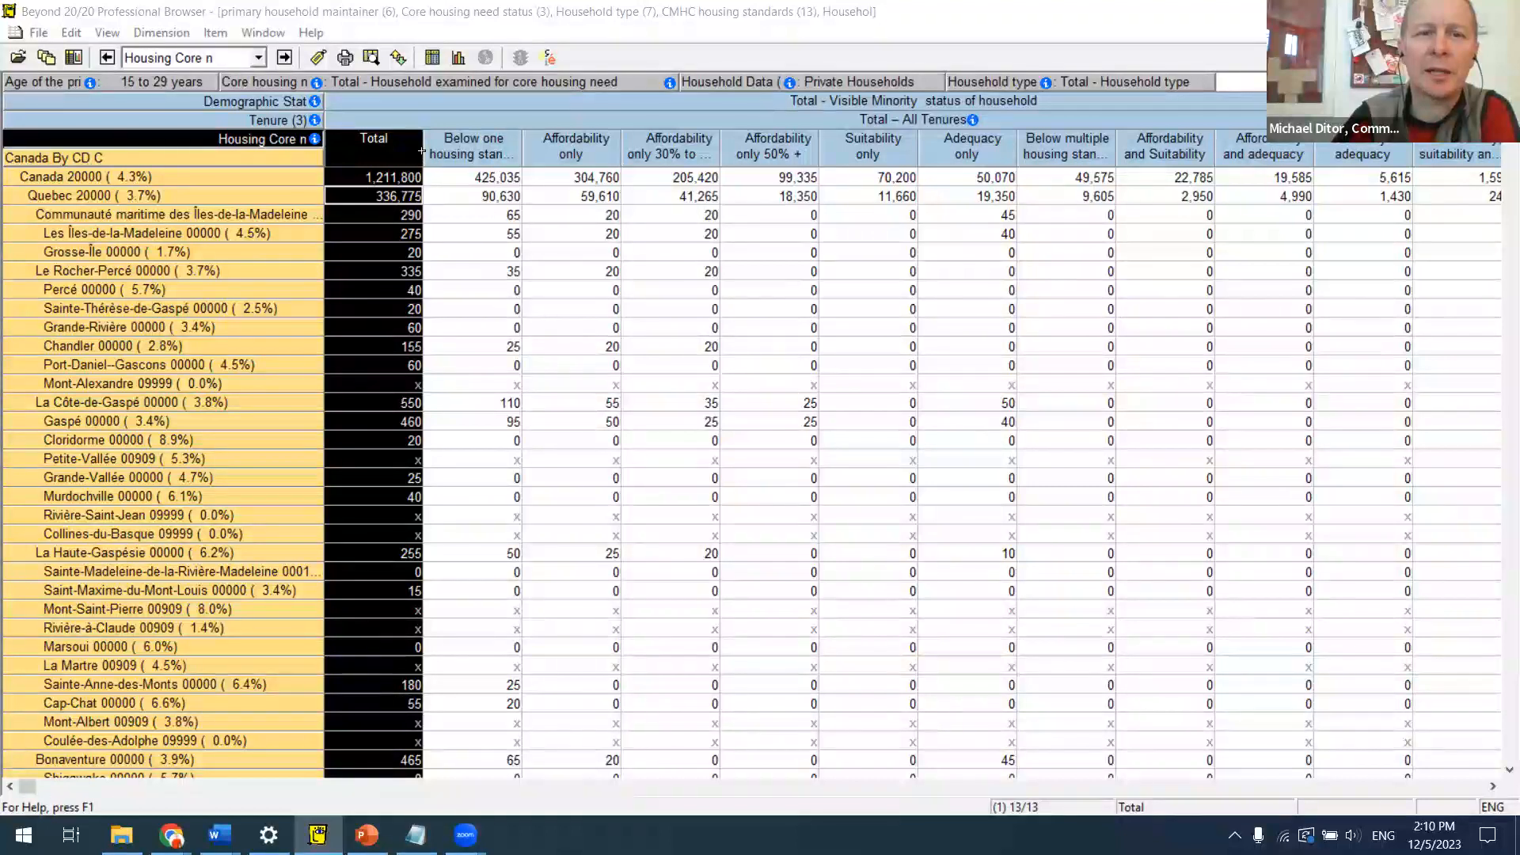
{"action": "left_click_drag", "start_coordinate": [425, 150], "coordinate": [457, 155]}
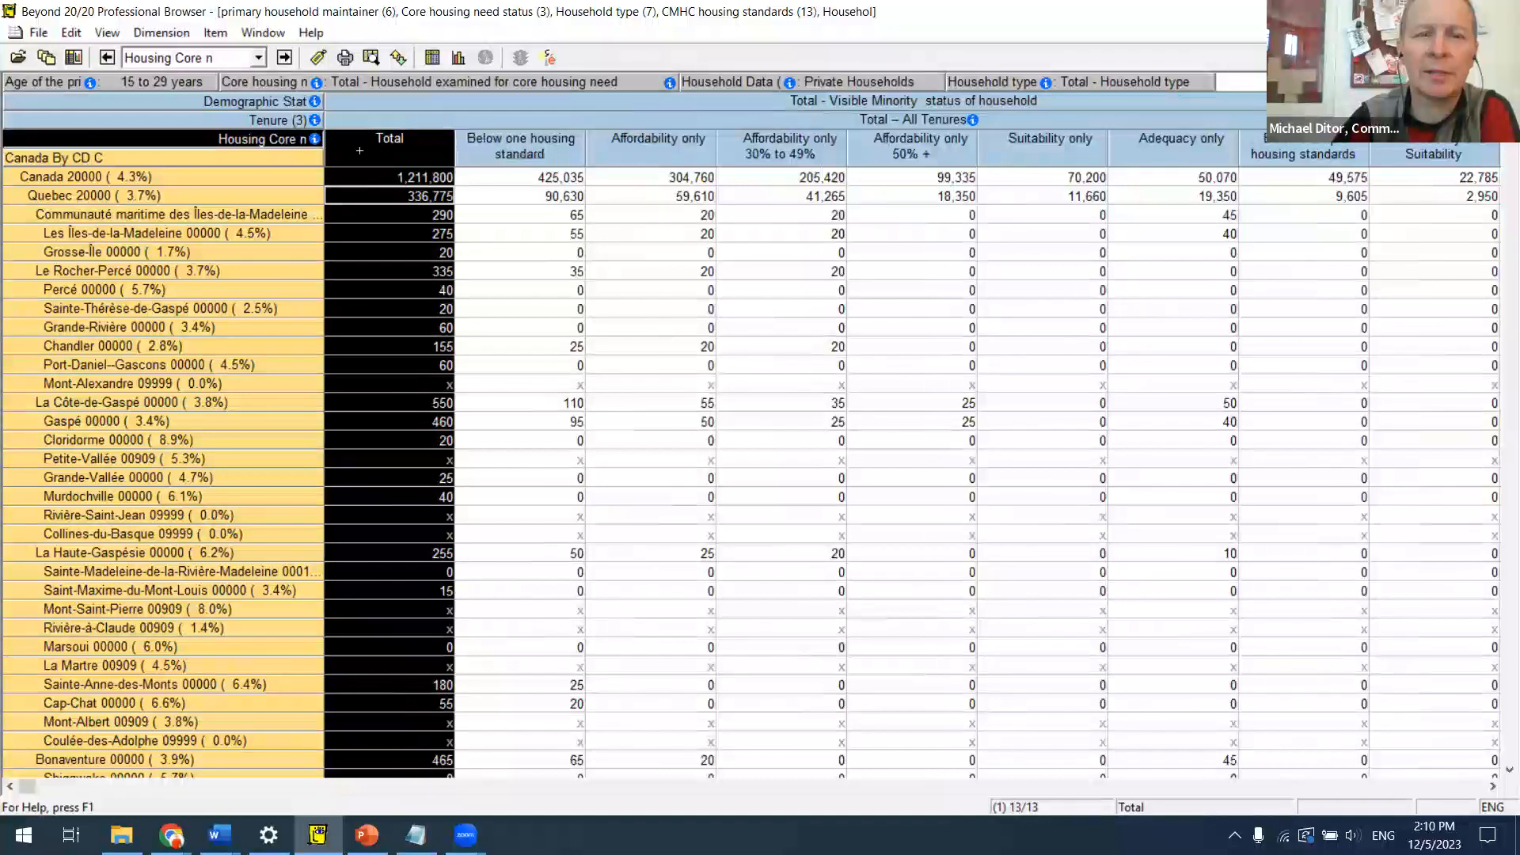
{"action": "left_click_drag", "start_coordinate": [251, 146], "coordinate": [300, 236]}
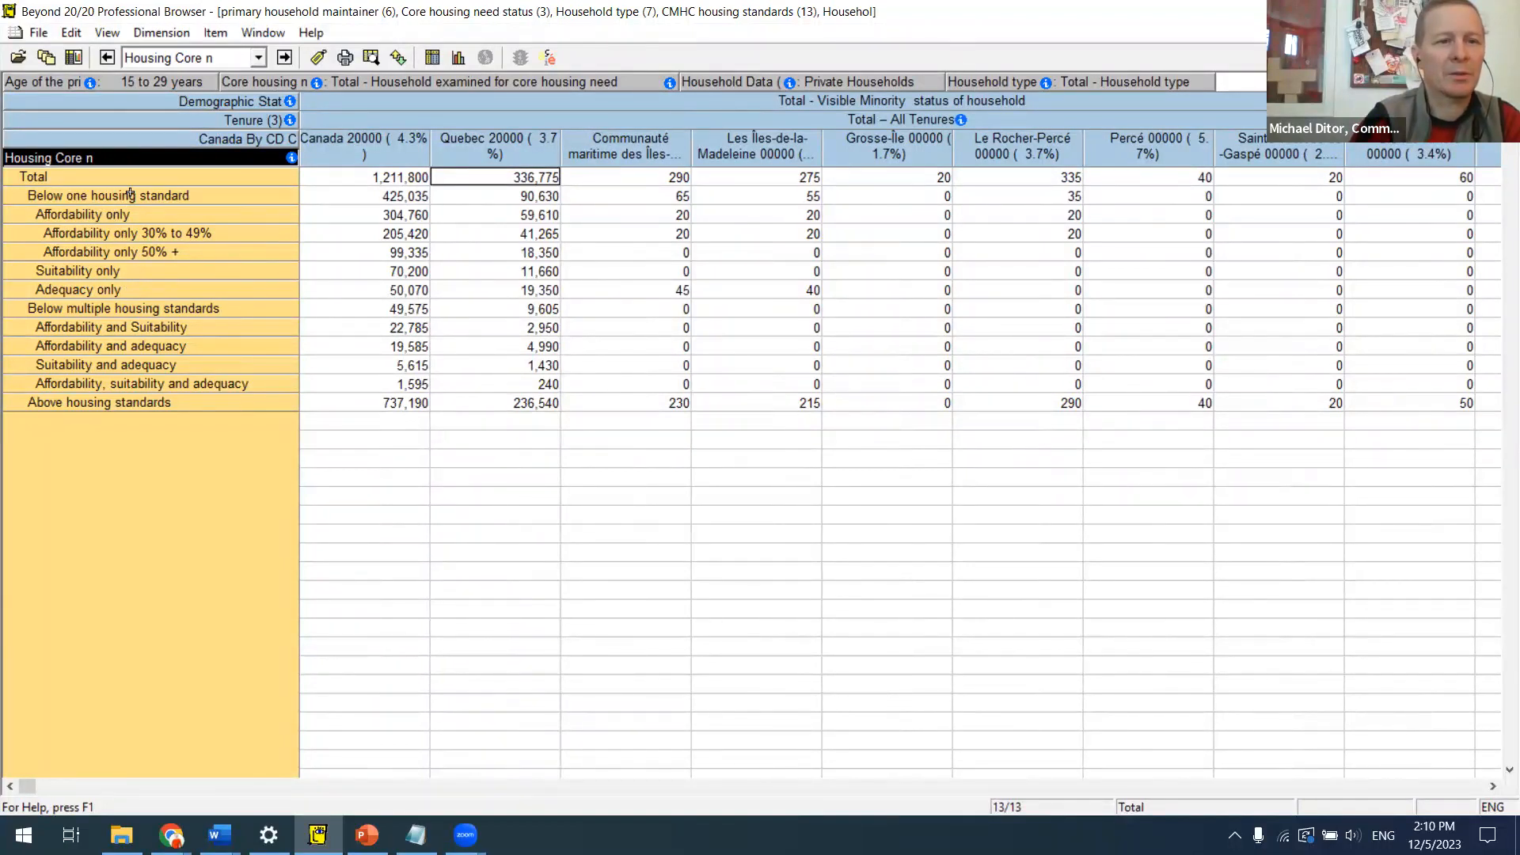
Step: Show only the Total and Below multiple housing standards rows of the Housing Core need standards dimension
{"action": "left_click", "coordinate": [103, 176]}
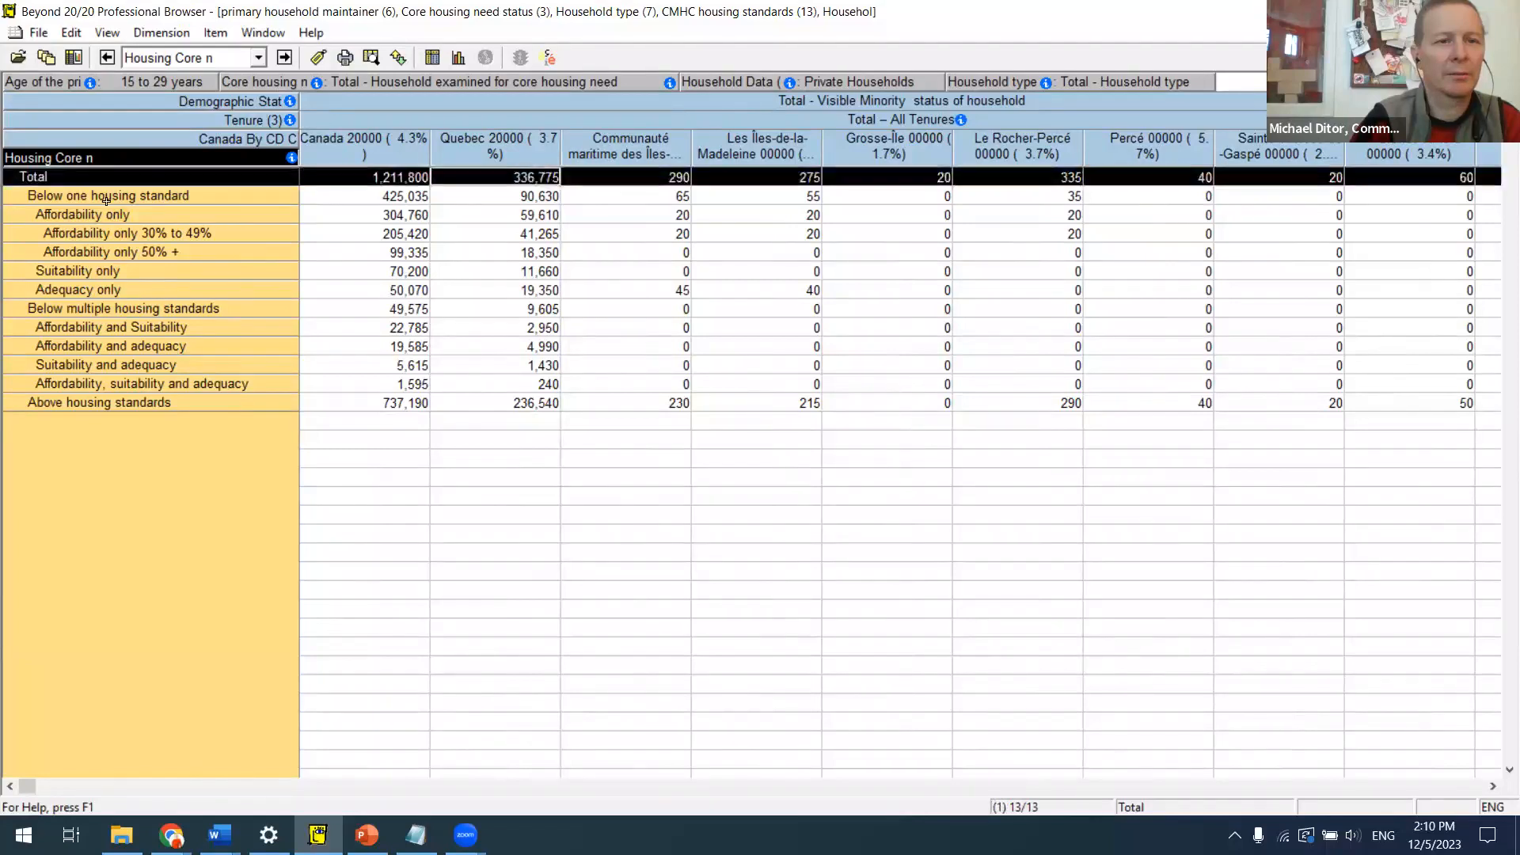
{"action": "left_click", "coordinate": [138, 309], "text": "ctrl"}
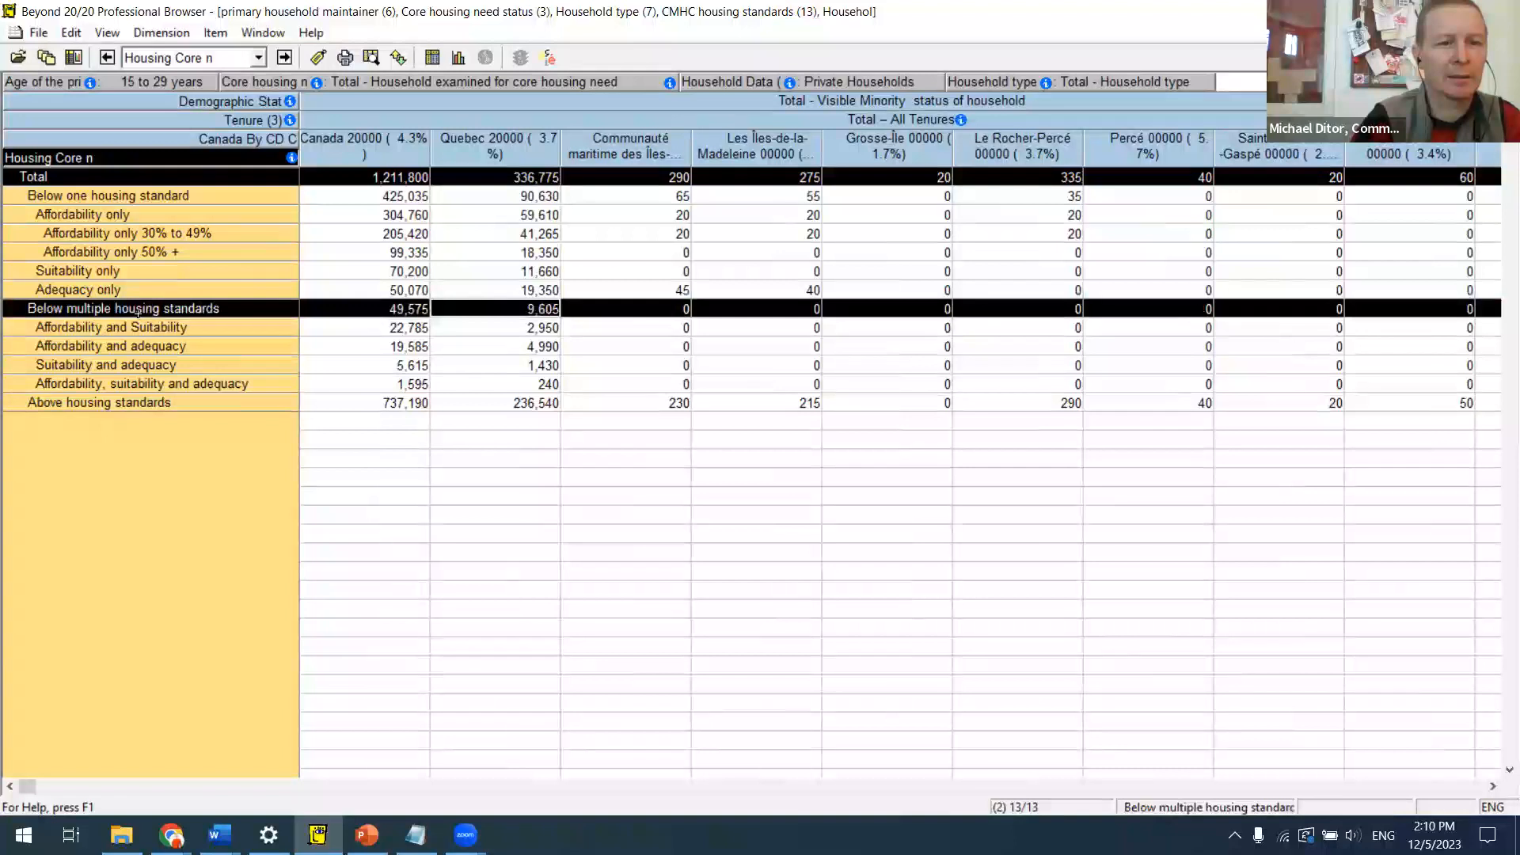
{"action": "right_click", "coordinate": [154, 311]}
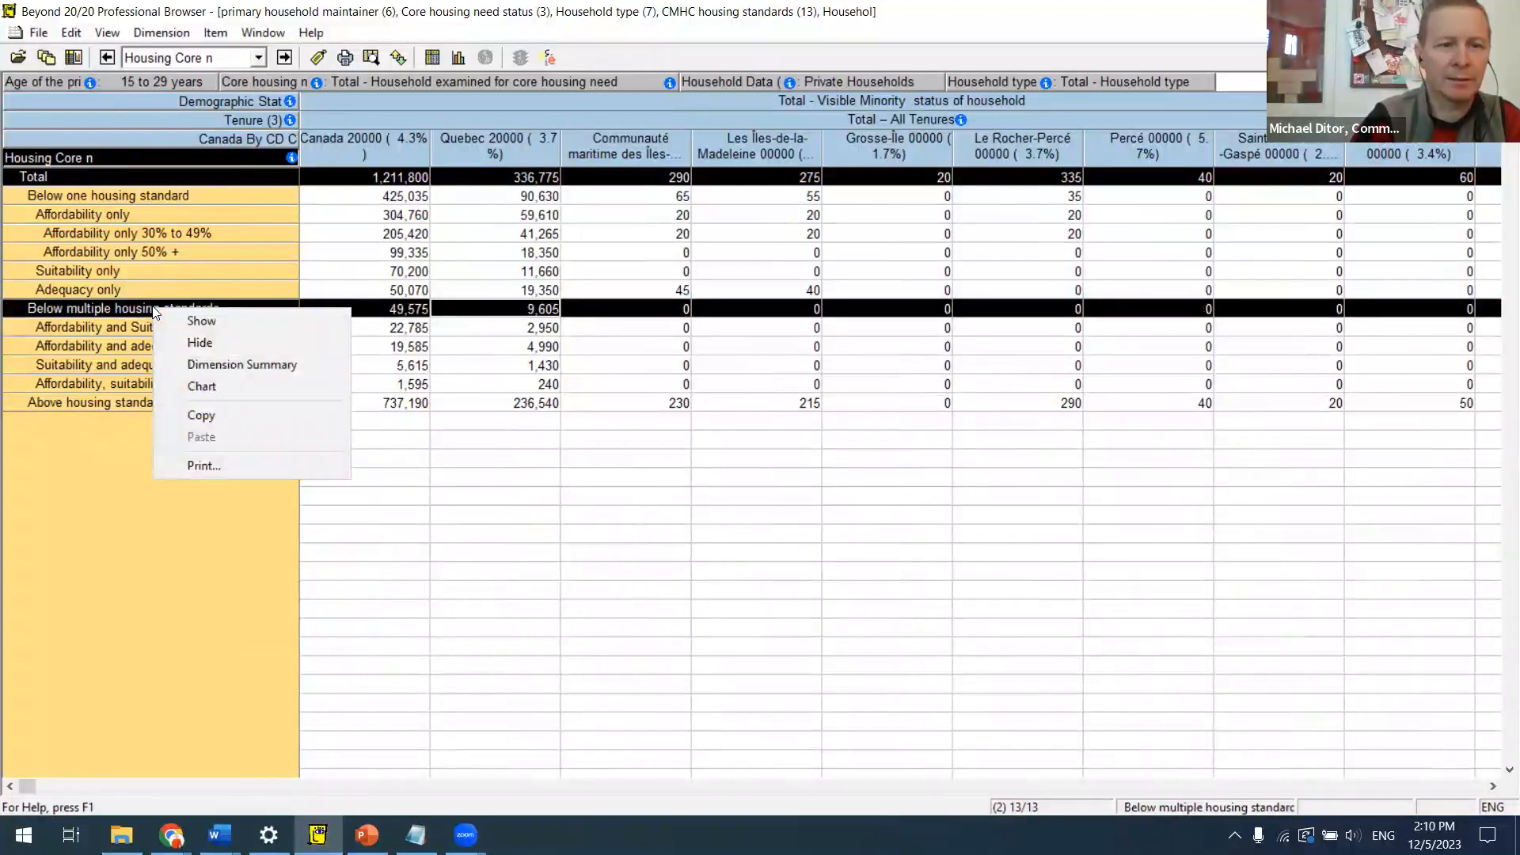
{"action": "left_click", "coordinate": [188, 320]}
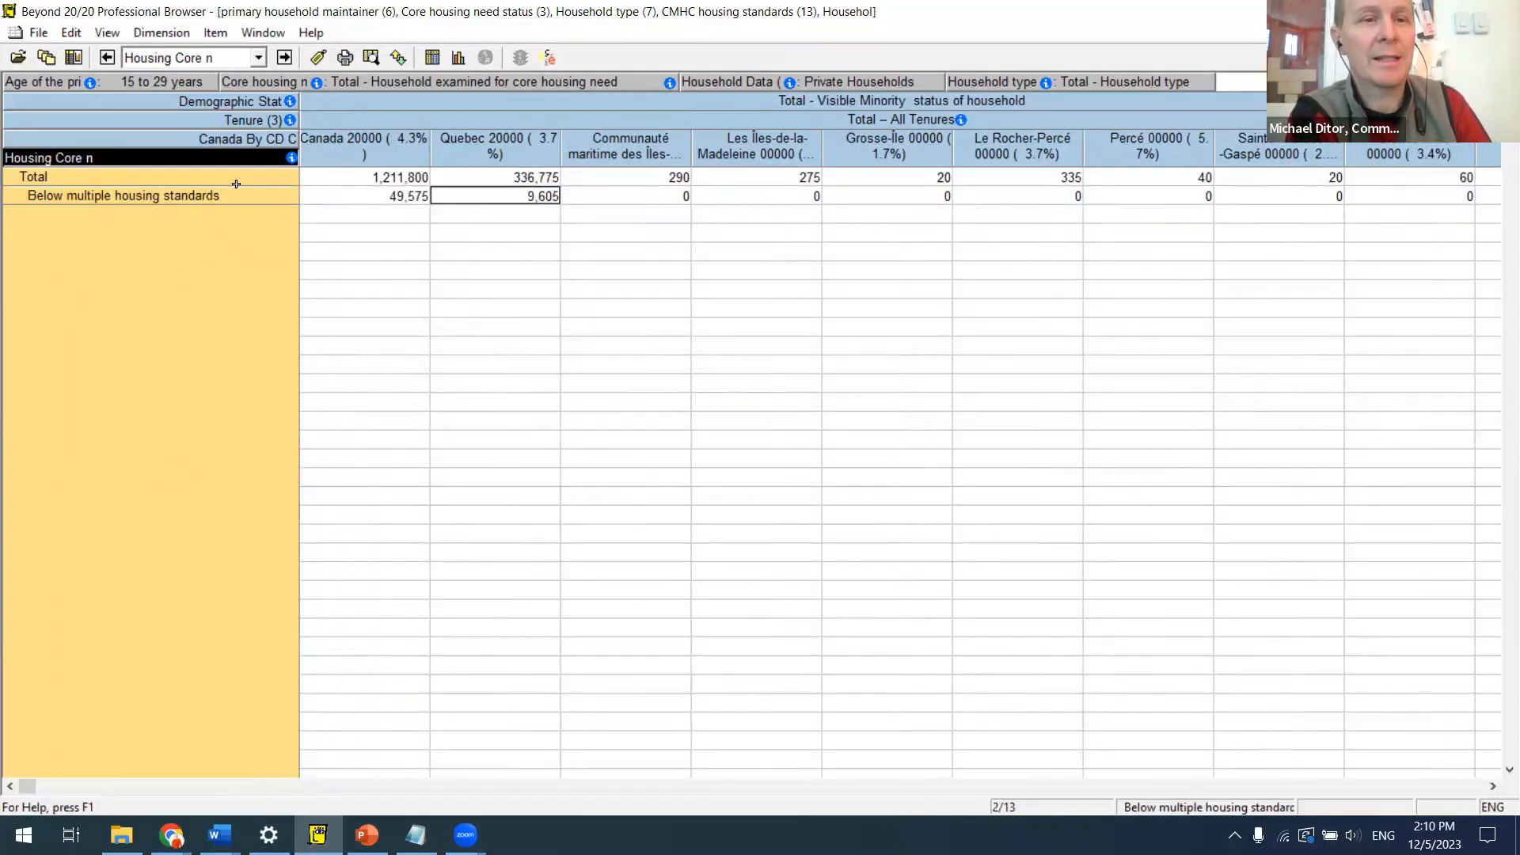
Step: Return geography to the rows and place the Housing Core need standards above Tenure in the column nesting
{"action": "left_click", "coordinate": [200, 141]}
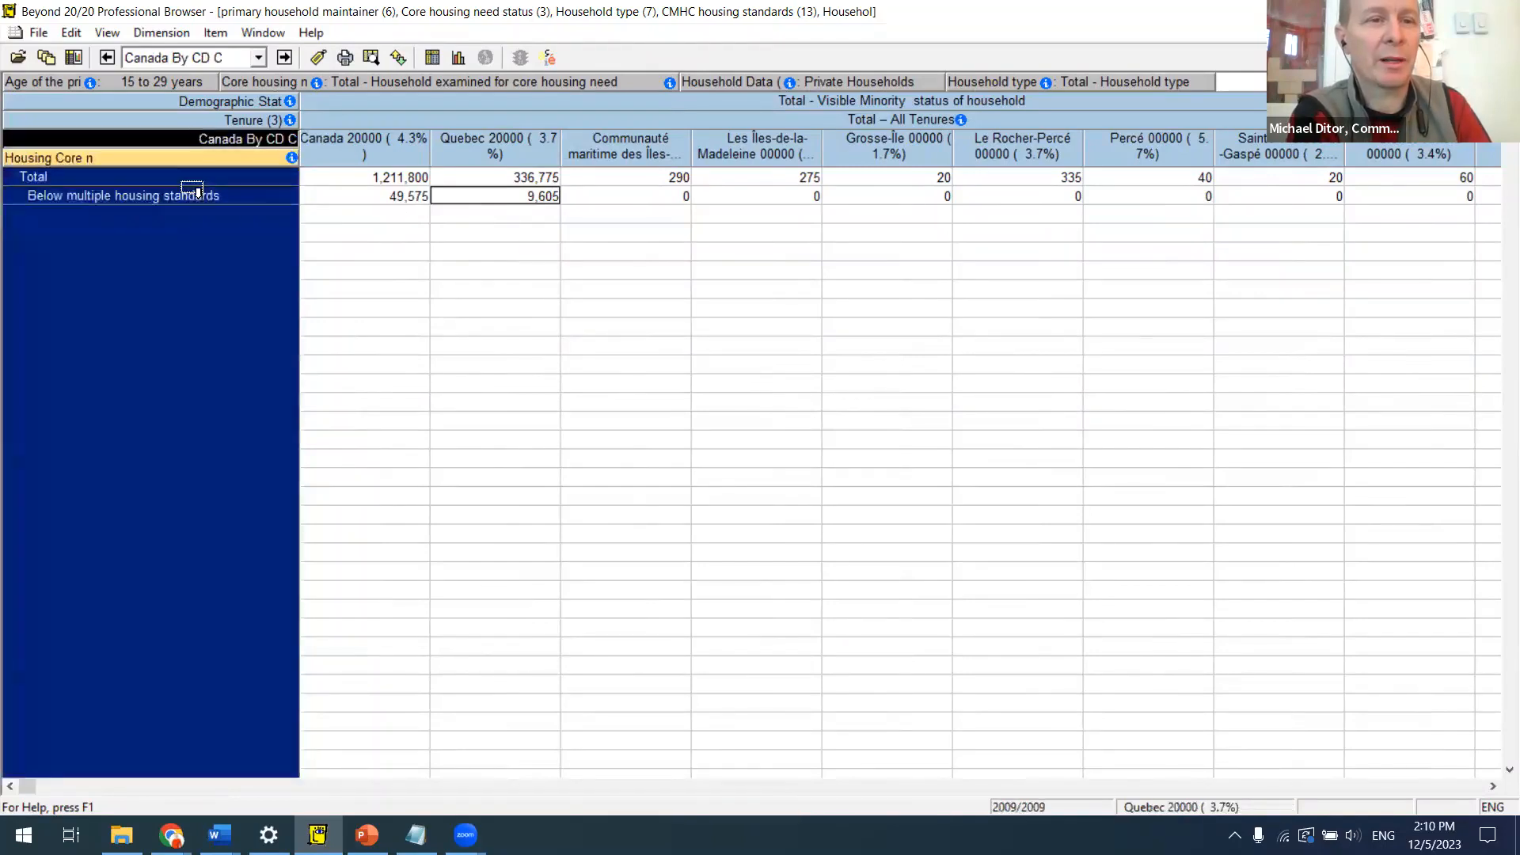
{"action": "left_click_drag", "start_coordinate": [200, 143], "coordinate": [194, 221]}
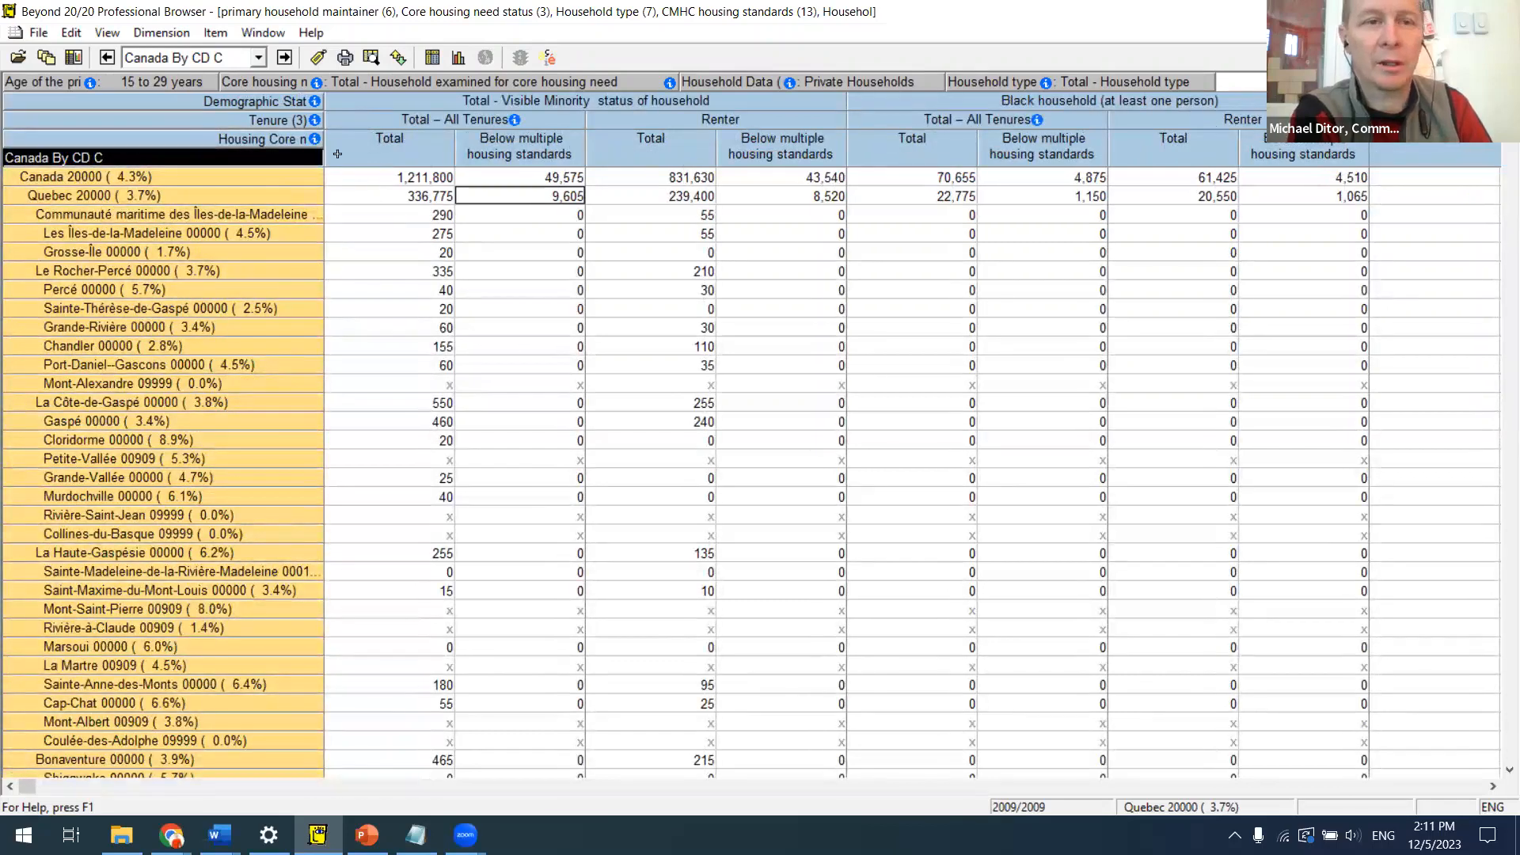
{"action": "left_click_drag", "start_coordinate": [286, 141], "coordinate": [283, 117]}
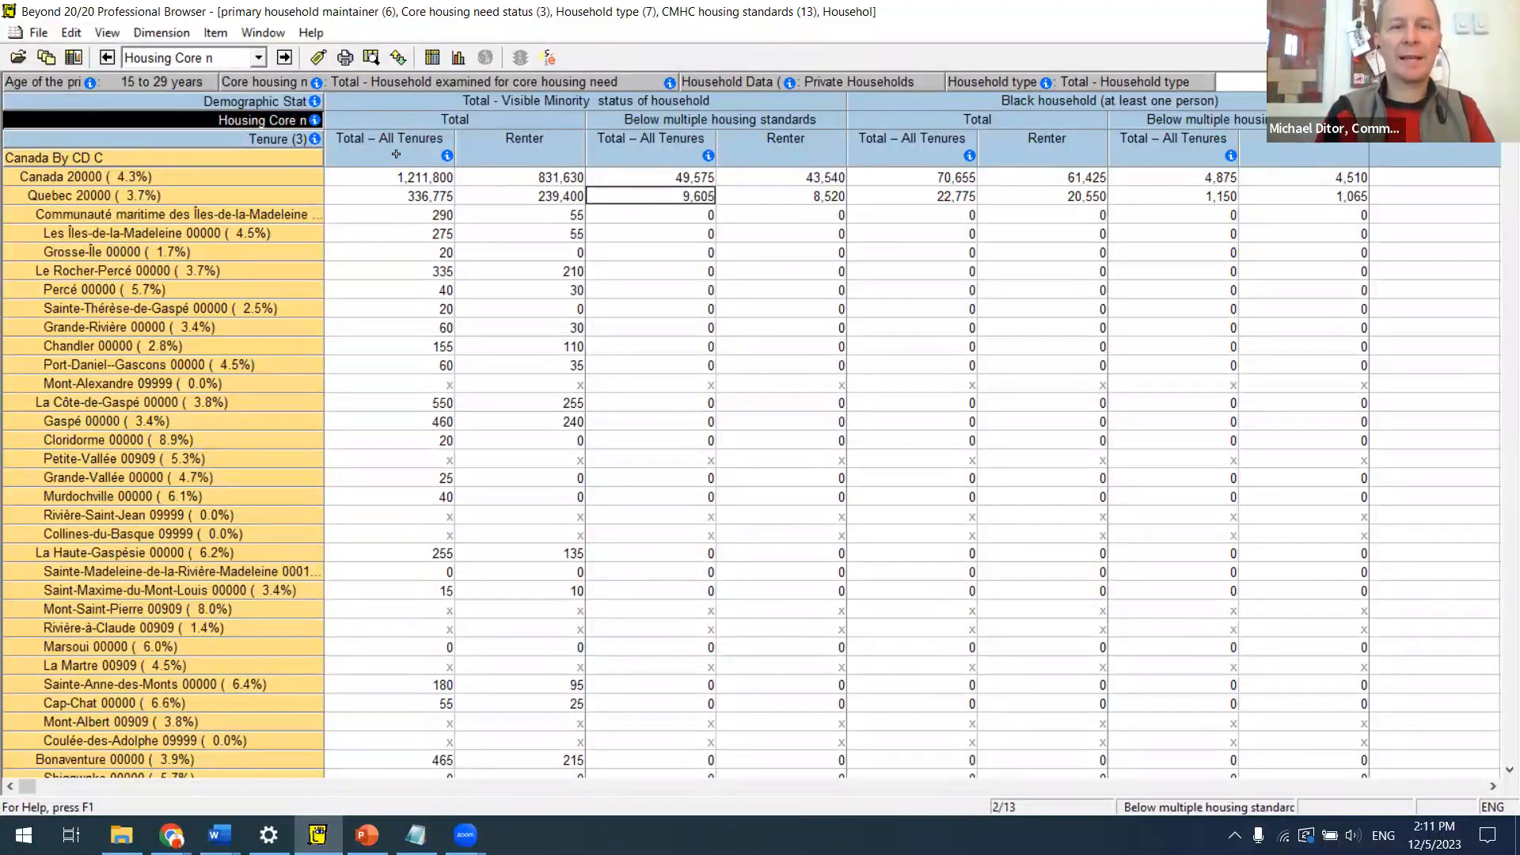
Step: Try to copy the Total – All Tenures and Renter columns for every geography
{"action": "left_click", "coordinate": [648, 150]}
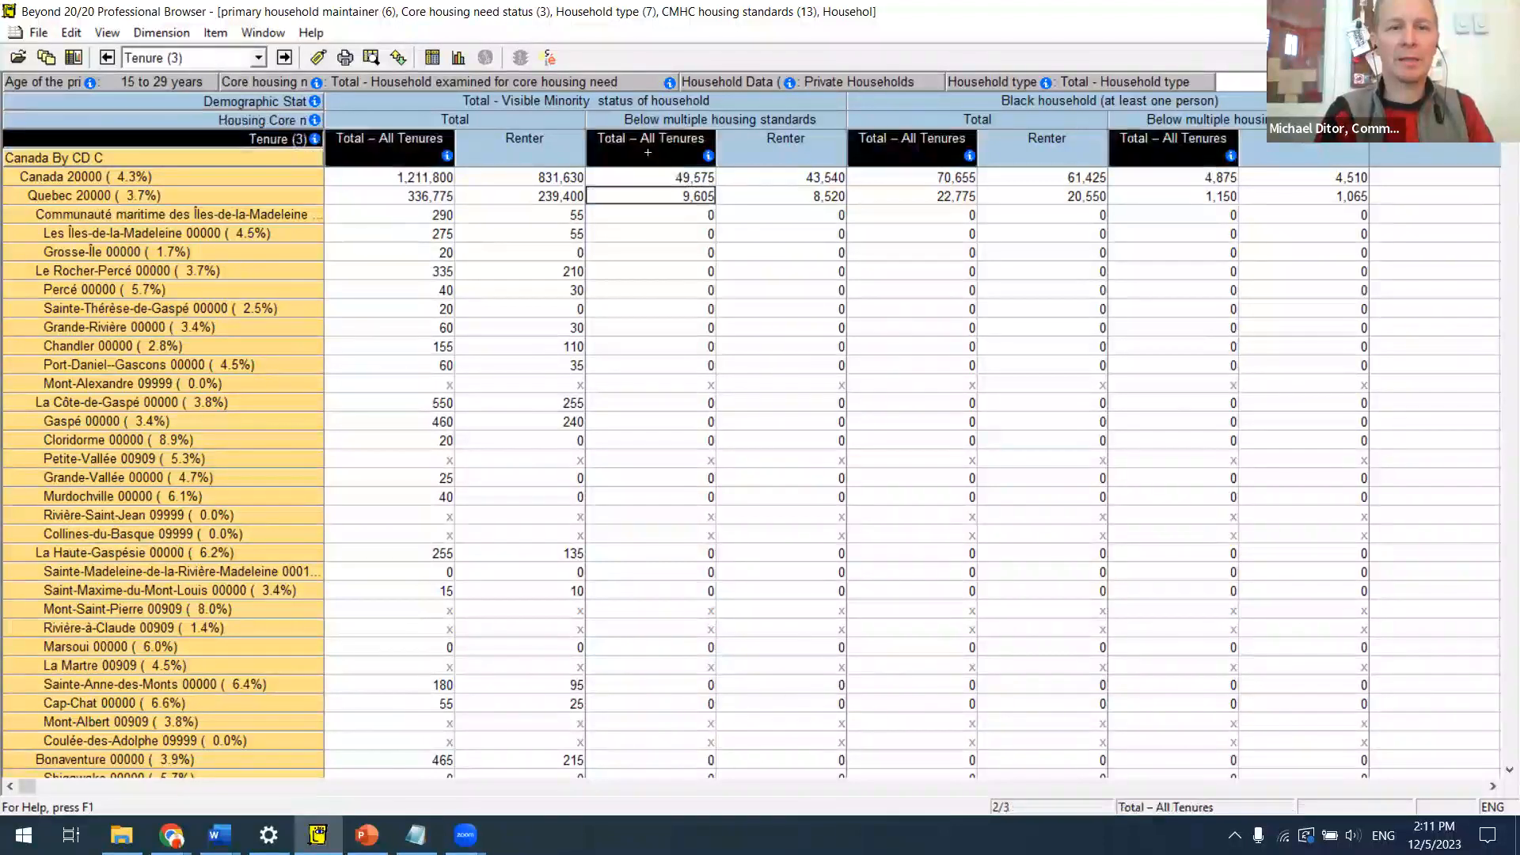
{"action": "left_click", "coordinate": [690, 149]}
{"action": "left_click", "coordinate": [784, 149], "text": "ctrl"}
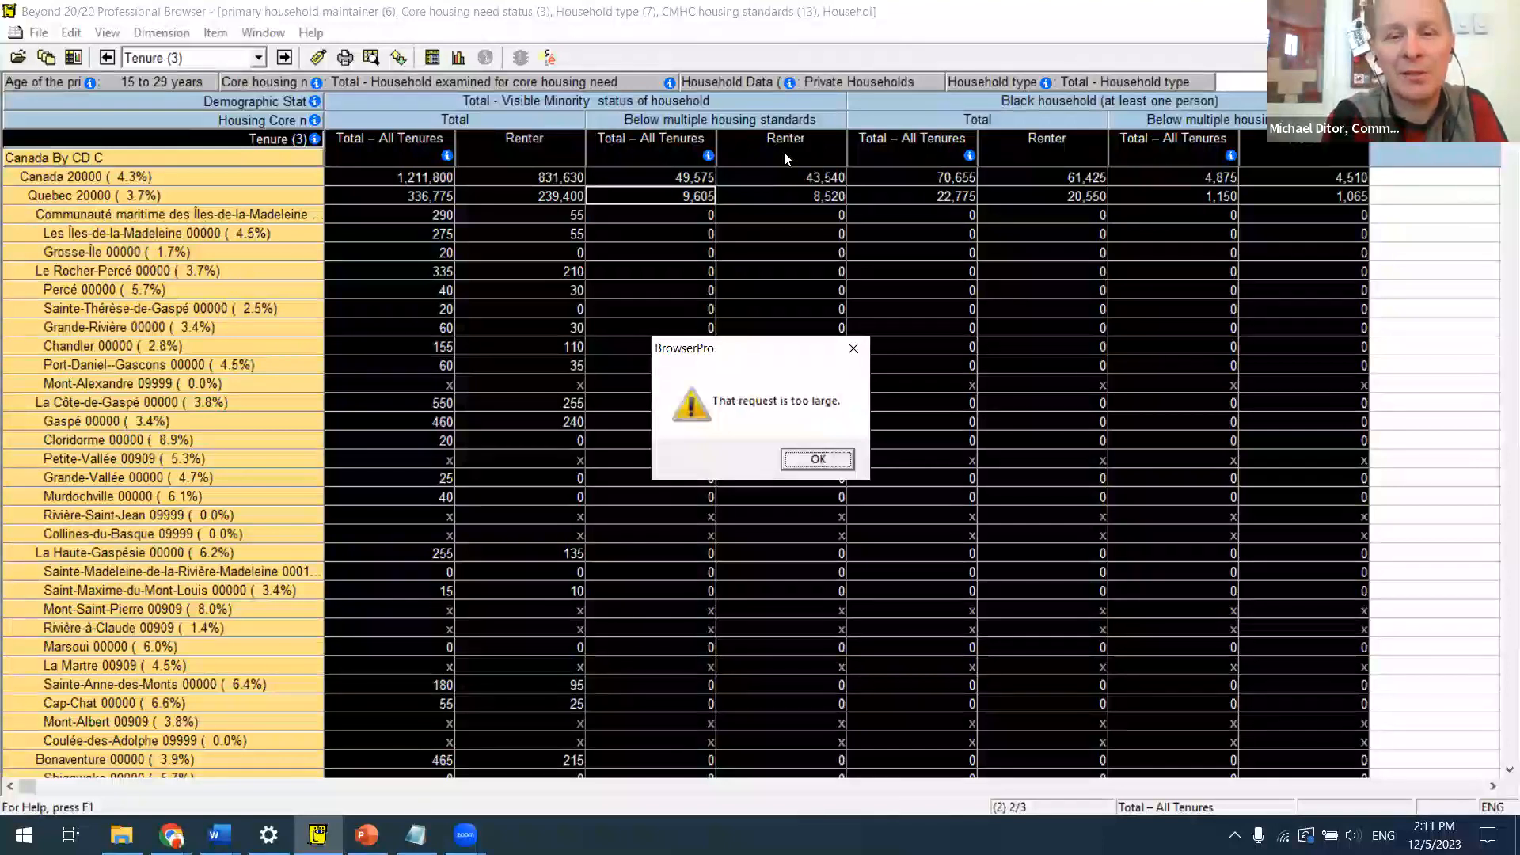
{"action": "key", "text": "Return"}
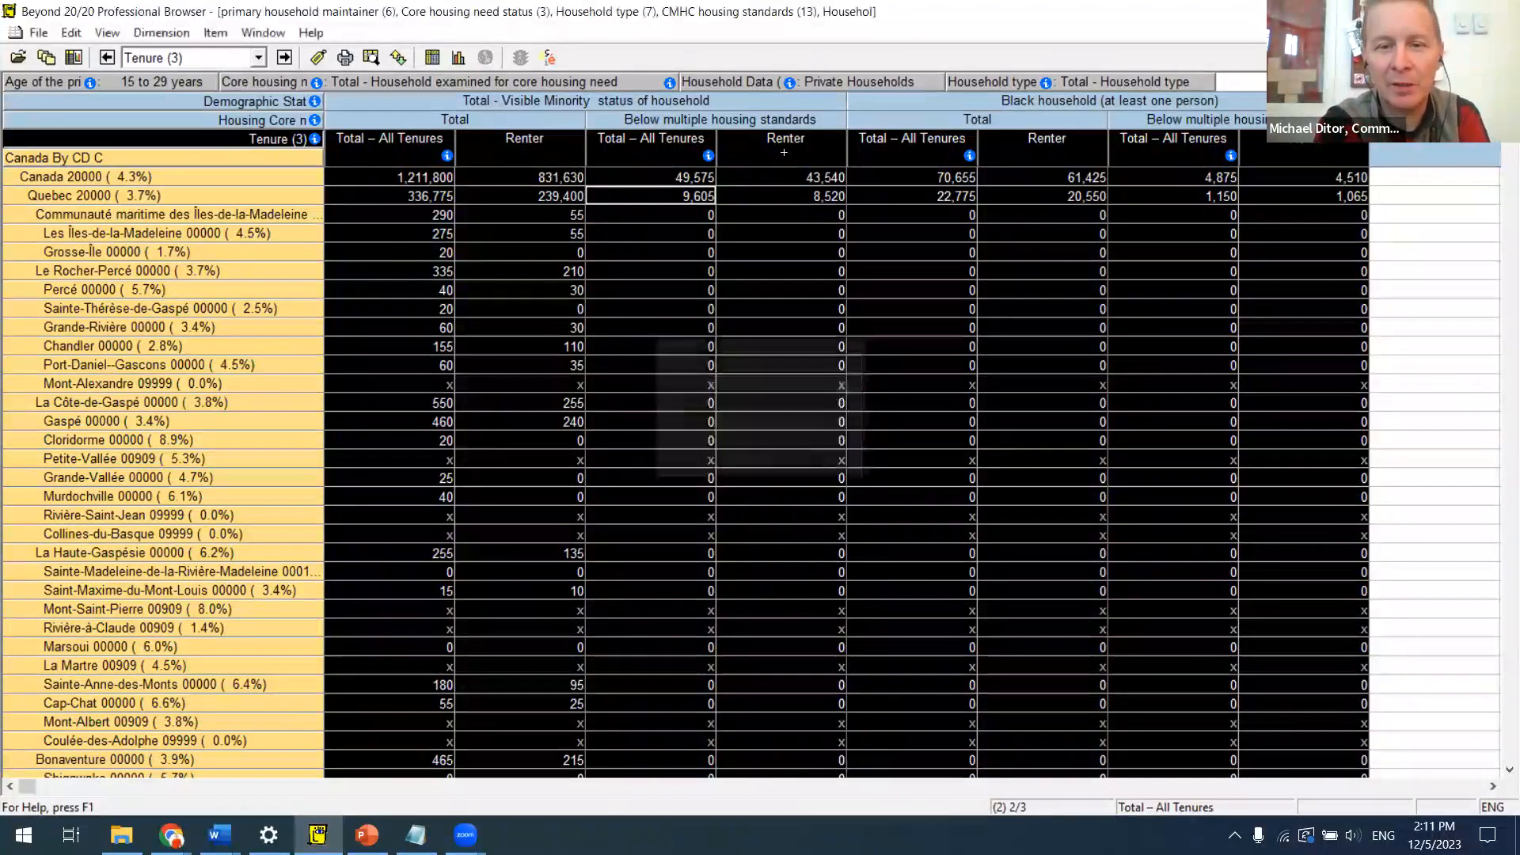
{"action": "left_click", "coordinate": [529, 251]}
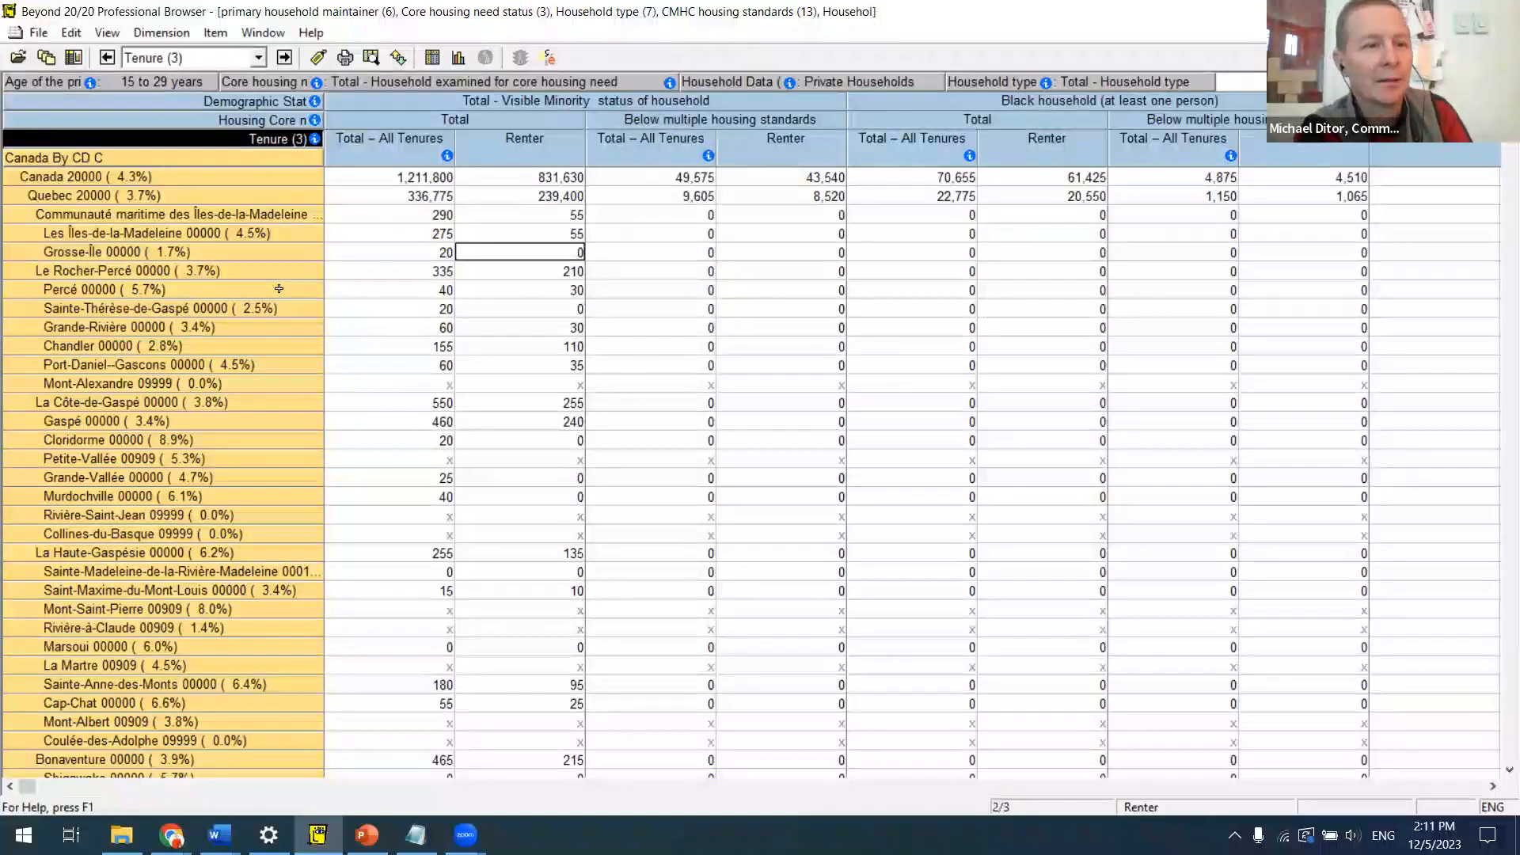
Step: Copy the geography rows from Canada through Grande-Vallée and paste them into a new blank Excel workbook
{"action": "left_click_drag", "start_coordinate": [189, 183], "coordinate": [198, 479]}
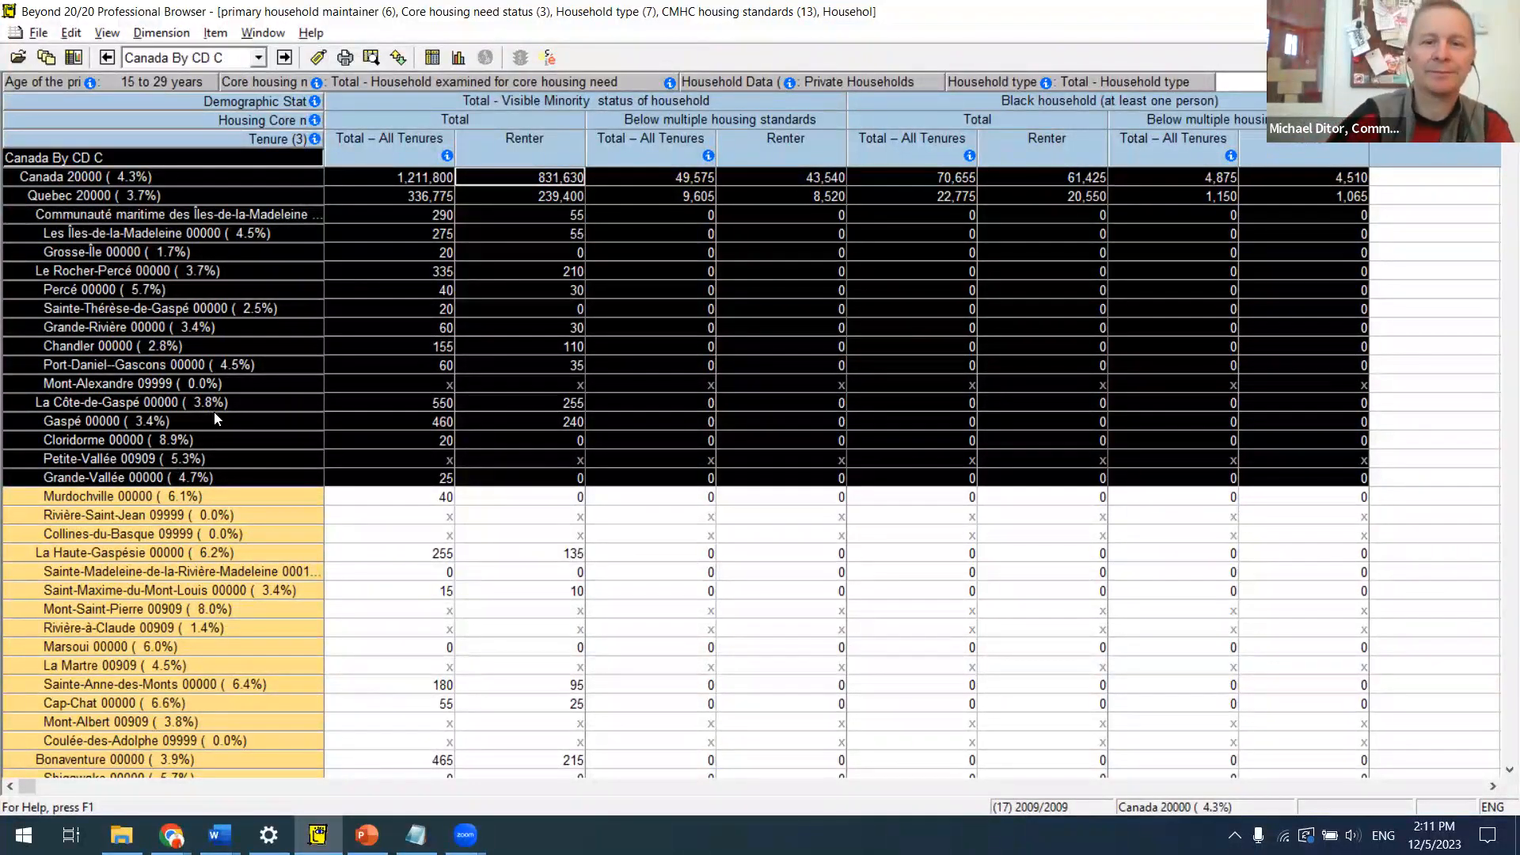
{"action": "key", "text": "alt+Tab"}
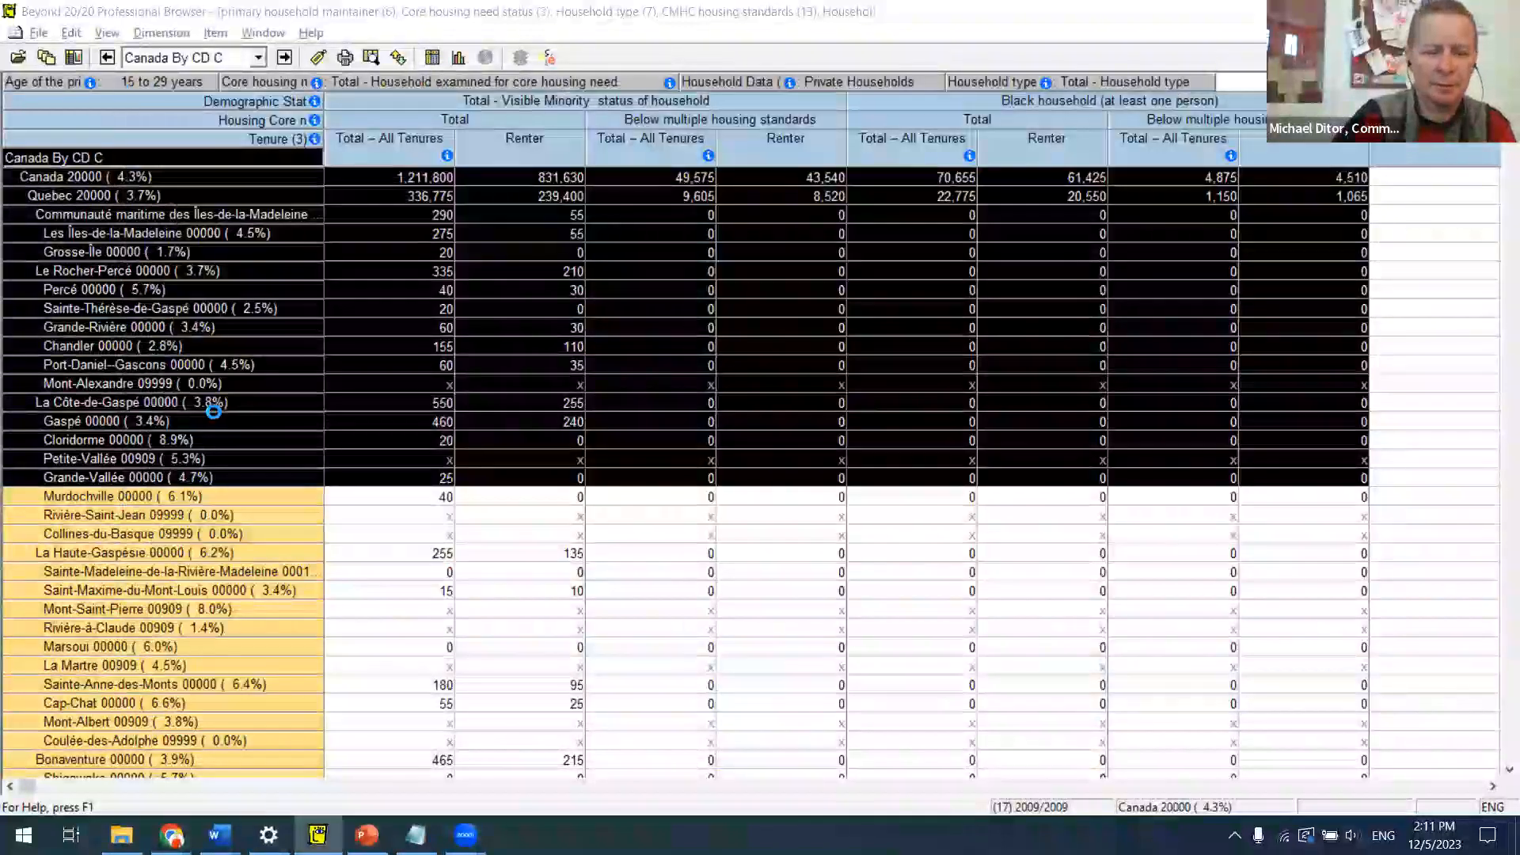
{"action": "key", "text": "super"}
{"action": "type", "text": "excel"}
{"action": "key", "text": "Return"}
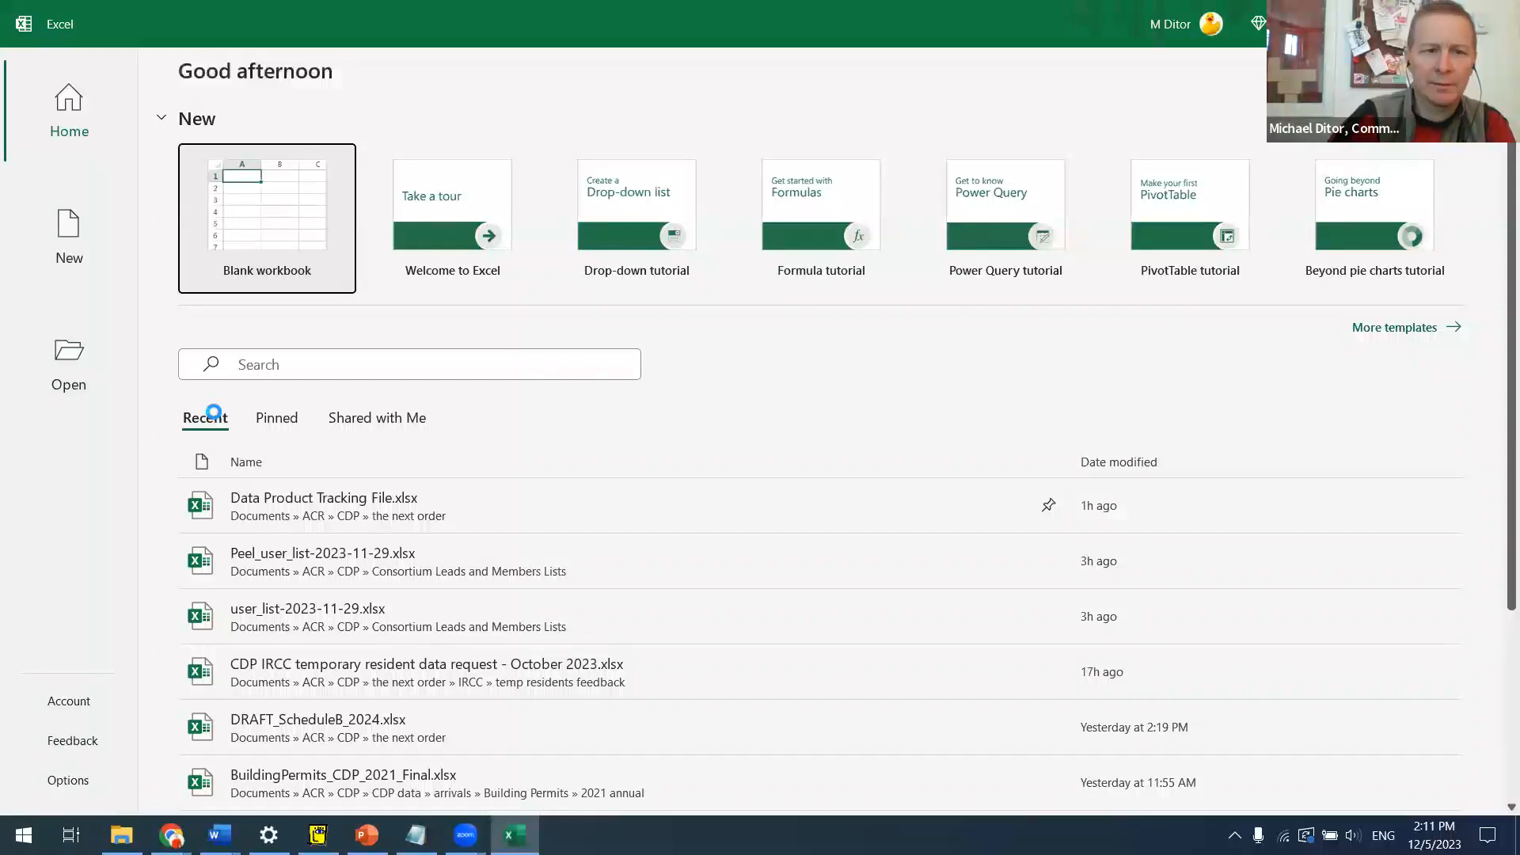
{"action": "key", "text": "Return"}
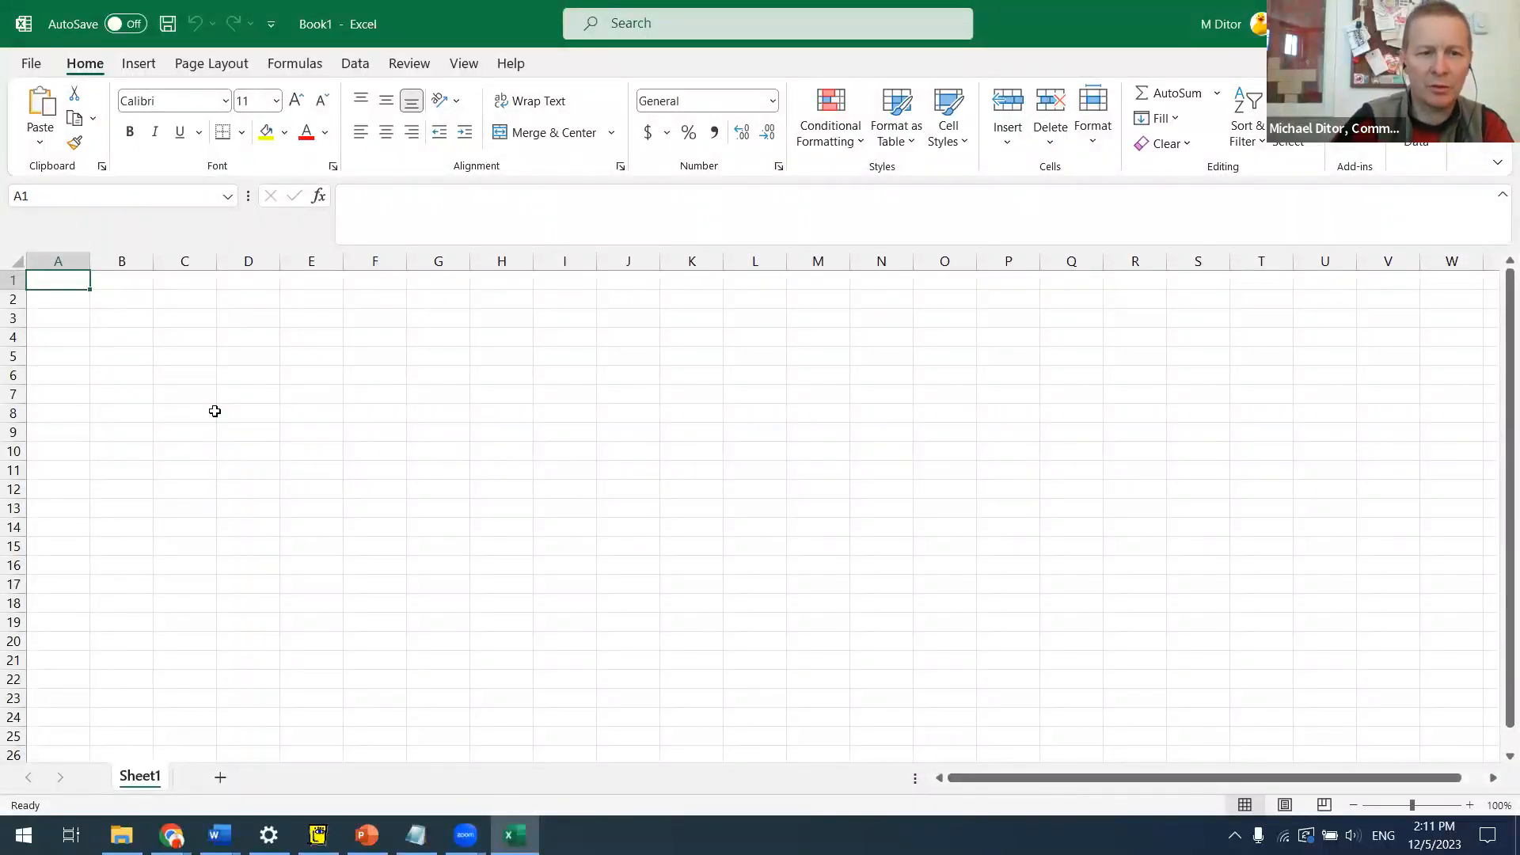
{"action": "key", "text": "ctrl+v"}
Step: Widen columns A, B and C of the pasted table and compare its header lines with the source table in Beyond 20/20
{"action": "left_click", "coordinate": [77, 396]}
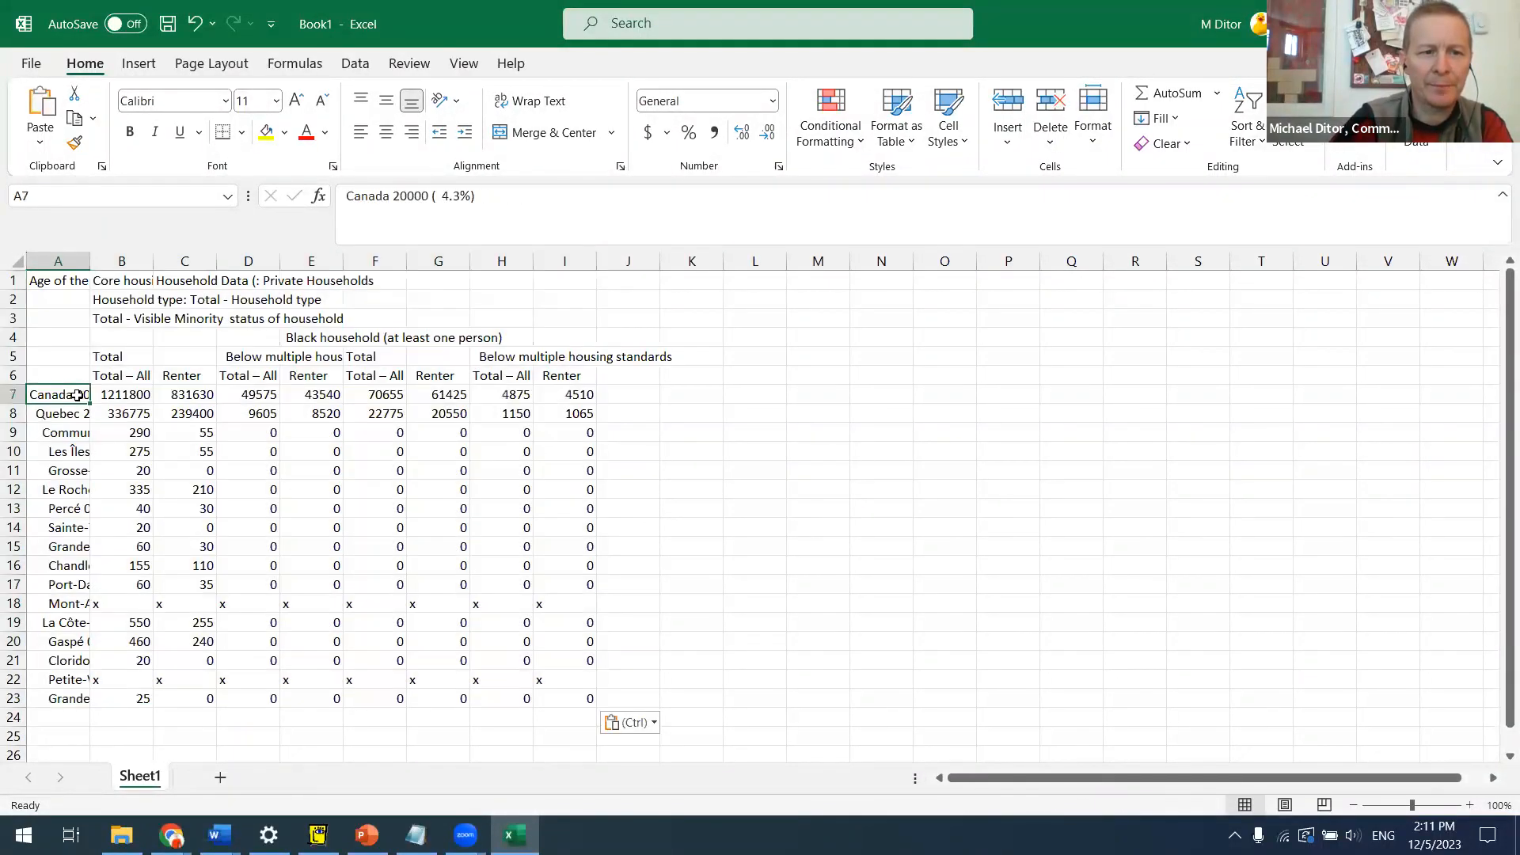
{"action": "left_click_drag", "start_coordinate": [91, 266], "coordinate": [229, 267]}
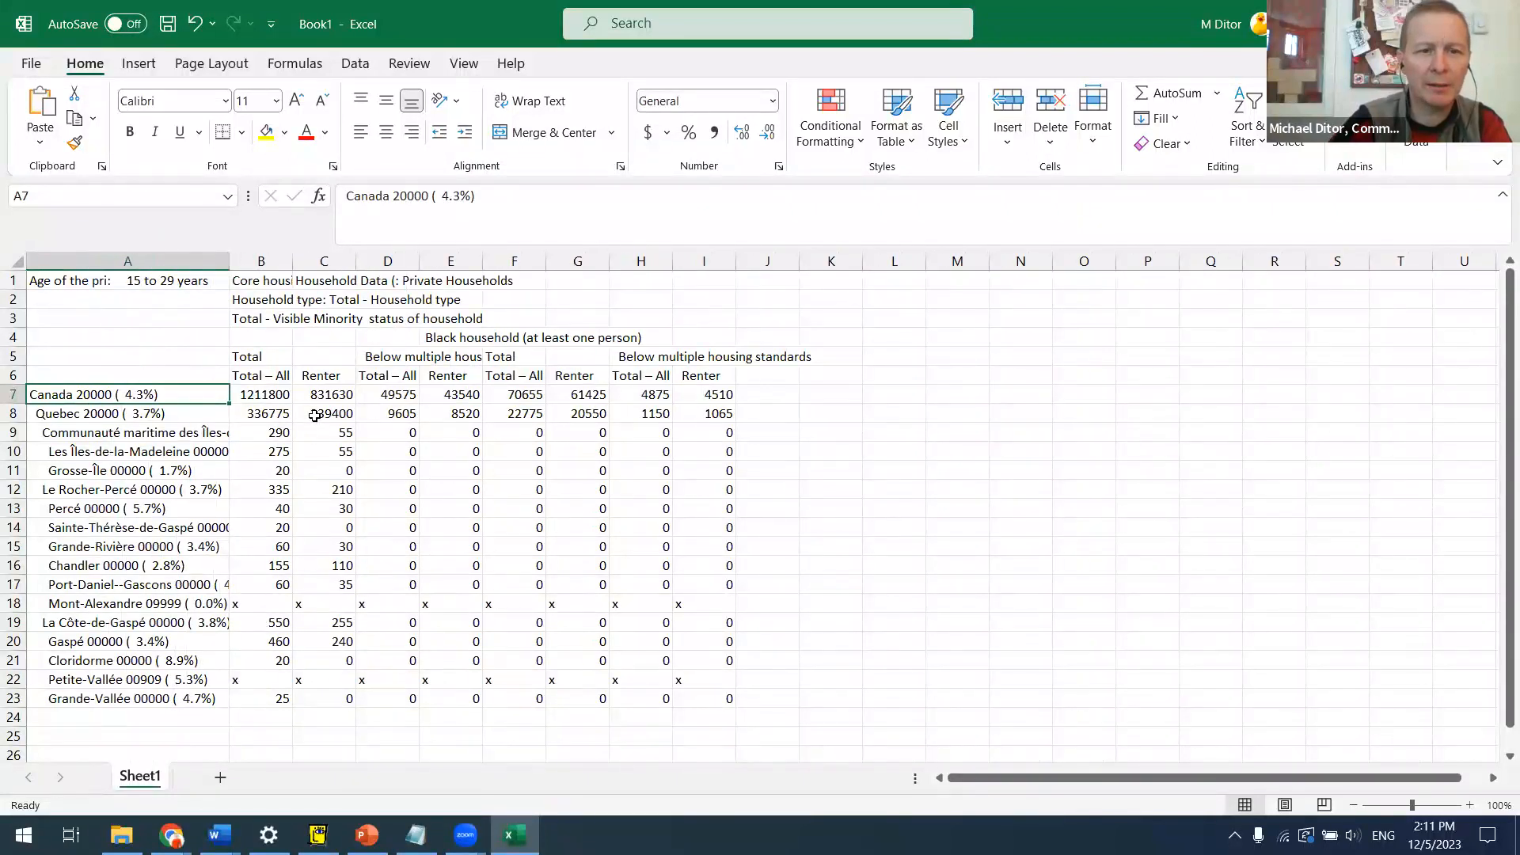
{"action": "key", "text": "alt+Tab"}
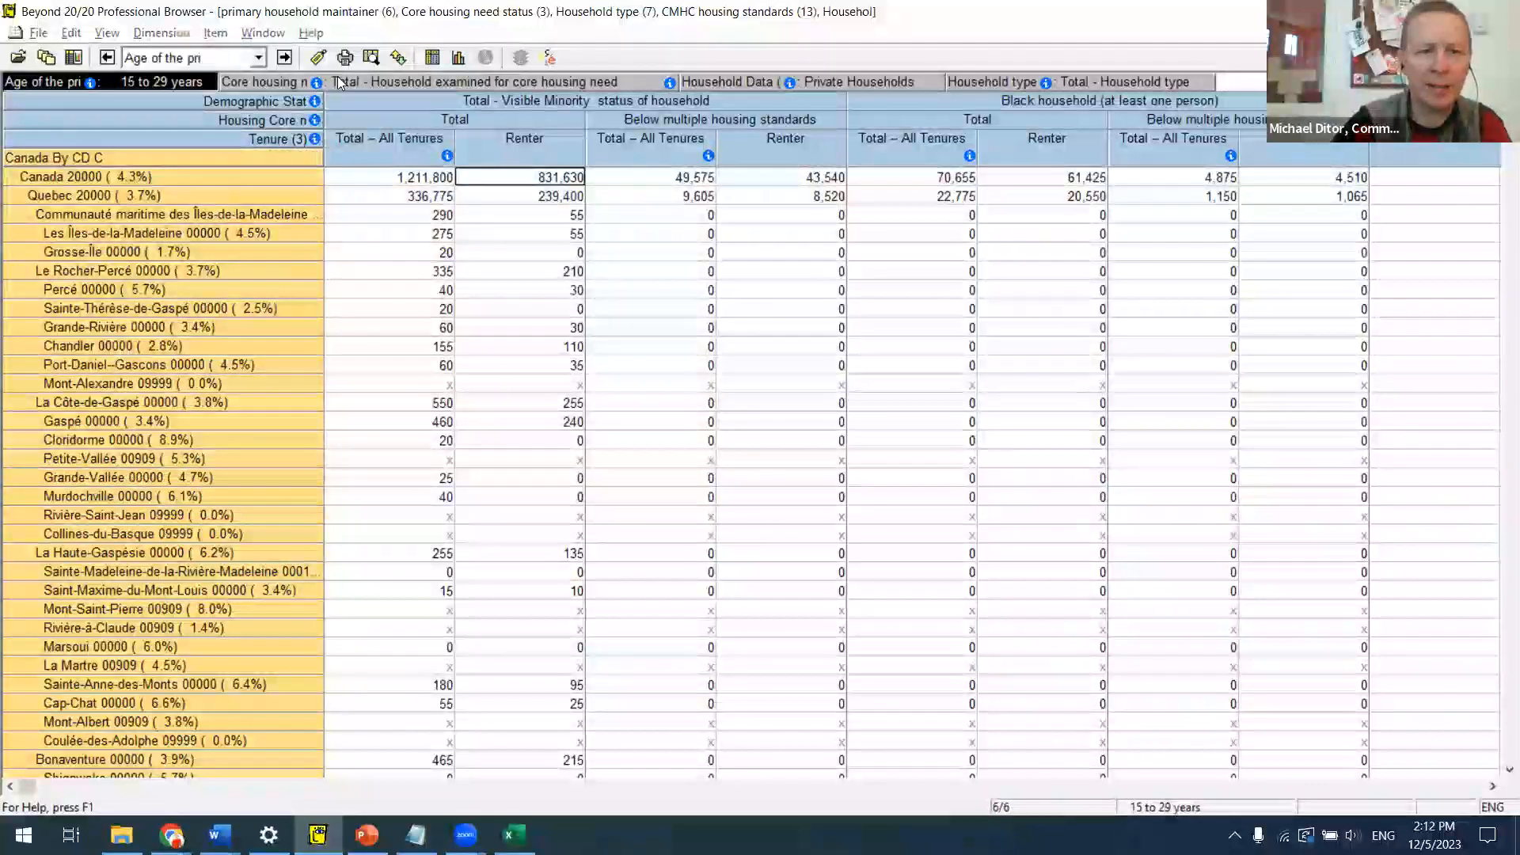
{"action": "key", "text": "alt+Tab"}
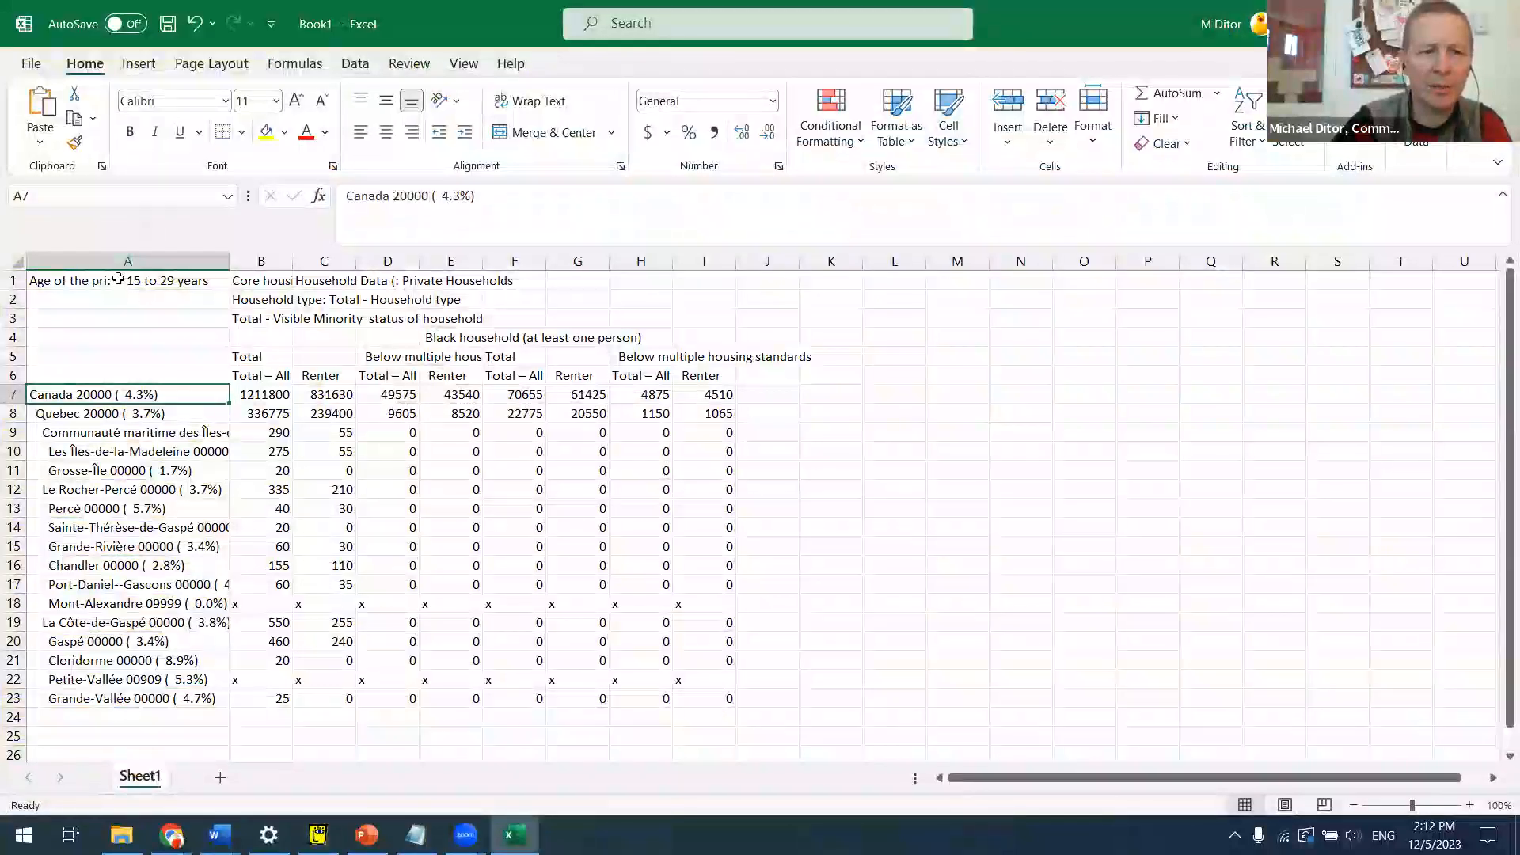
{"action": "left_click", "coordinate": [124, 286]}
{"action": "left_click_drag", "start_coordinate": [123, 286], "coordinate": [126, 290]}
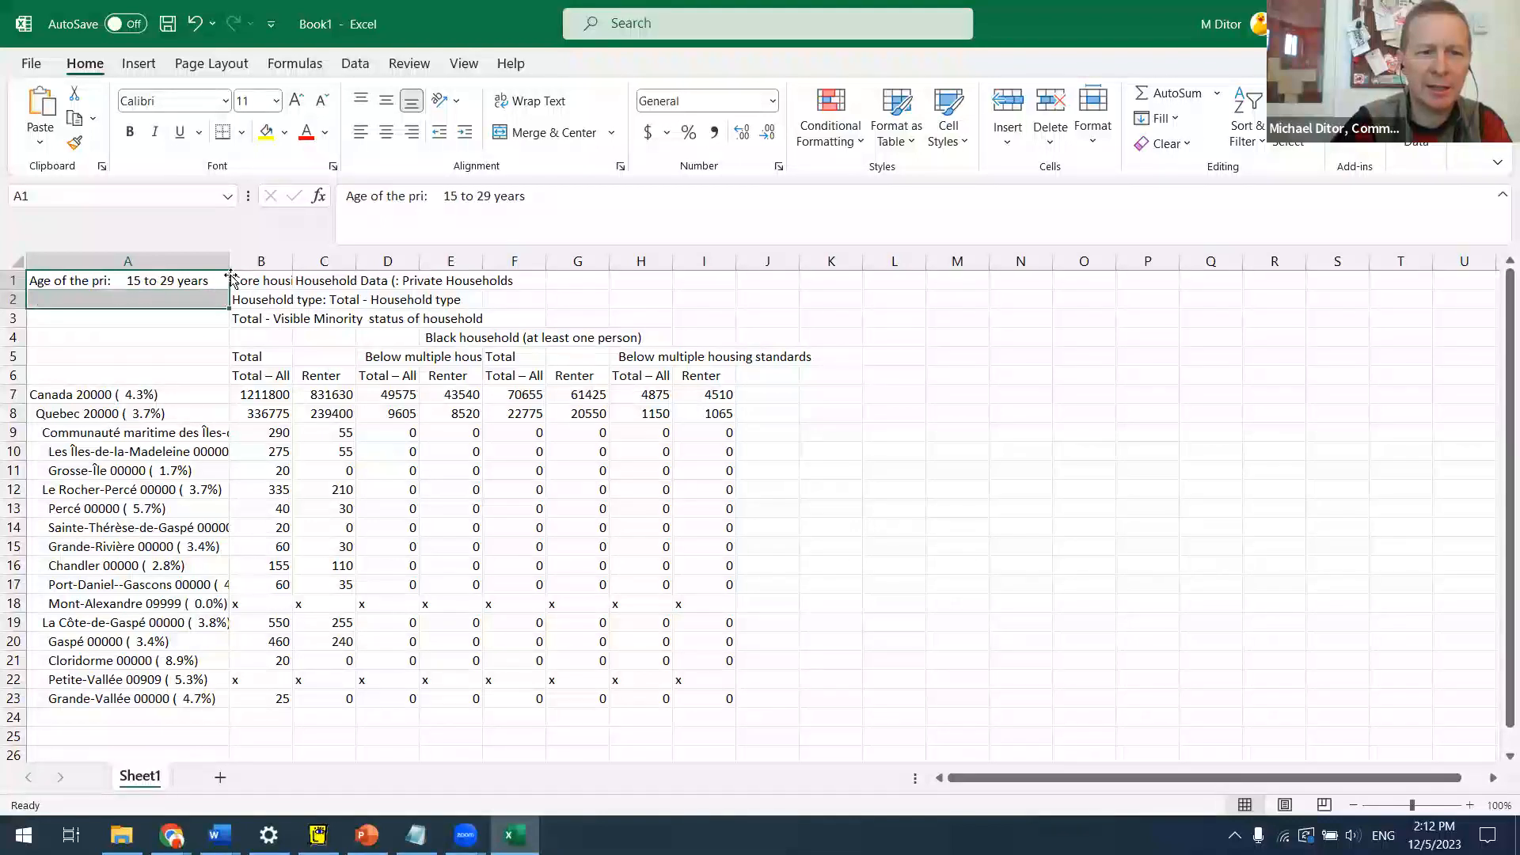
{"action": "left_click_drag", "start_coordinate": [293, 260], "coordinate": [418, 261]}
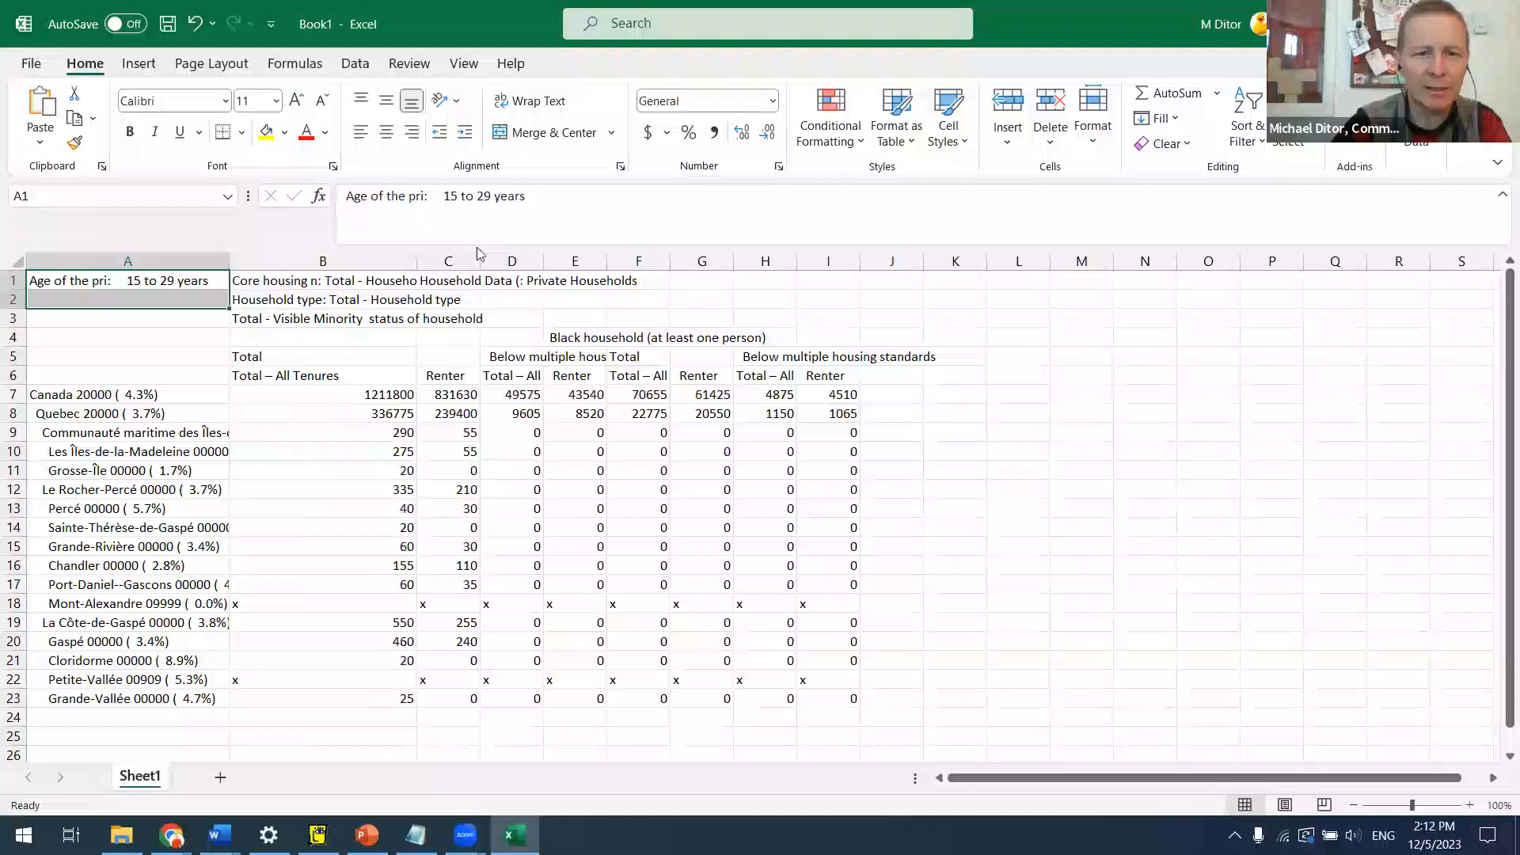
{"action": "left_click_drag", "start_coordinate": [483, 265], "coordinate": [625, 265]}
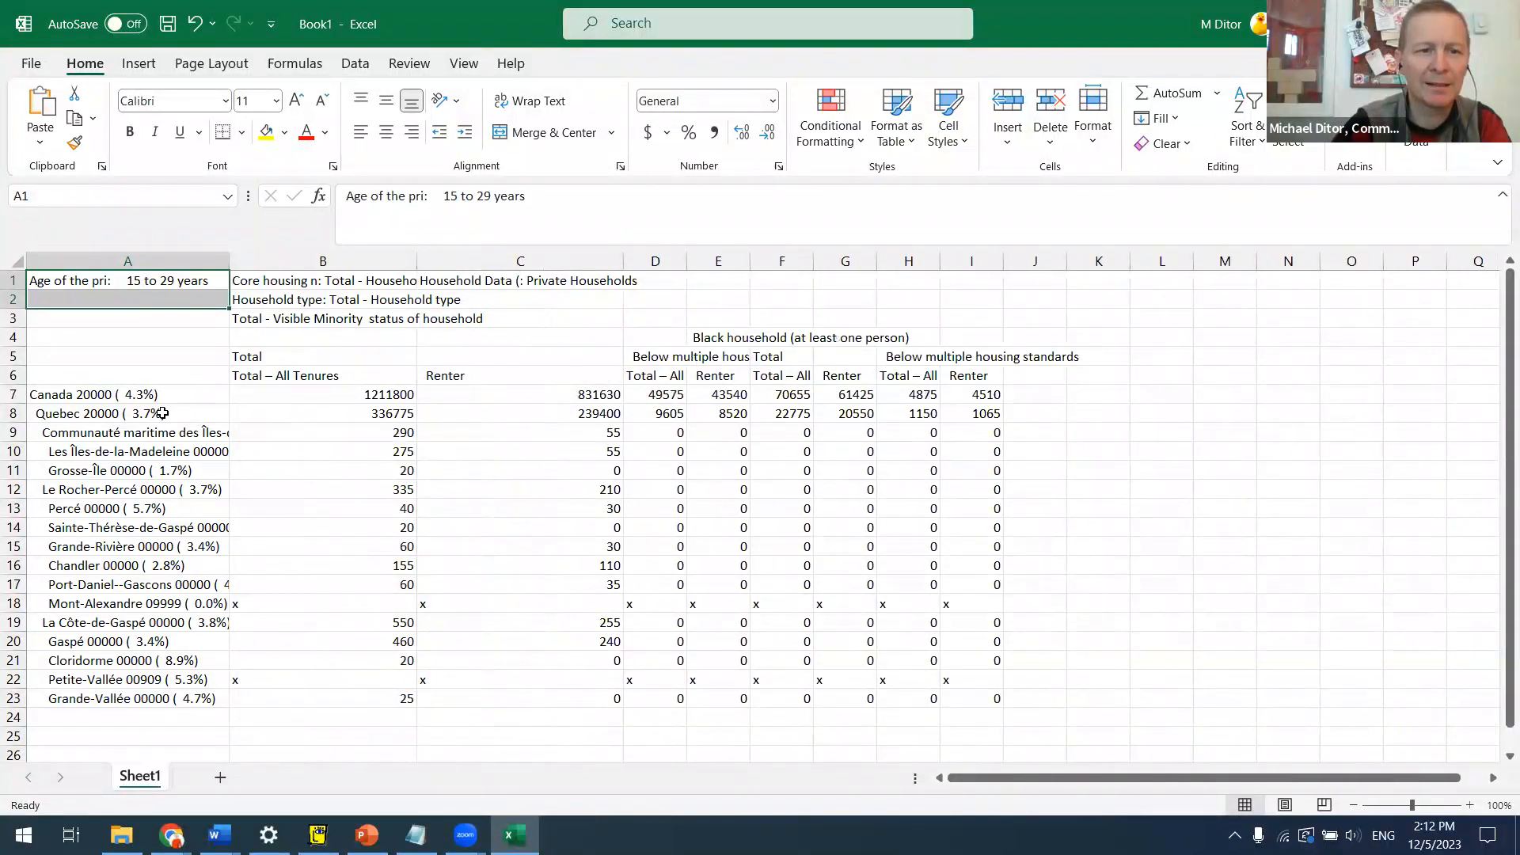
Step: Switch back to Beyond 20/20 and reset the geography dimension to its original order with all items shown
{"action": "key", "text": "alt+Tab"}
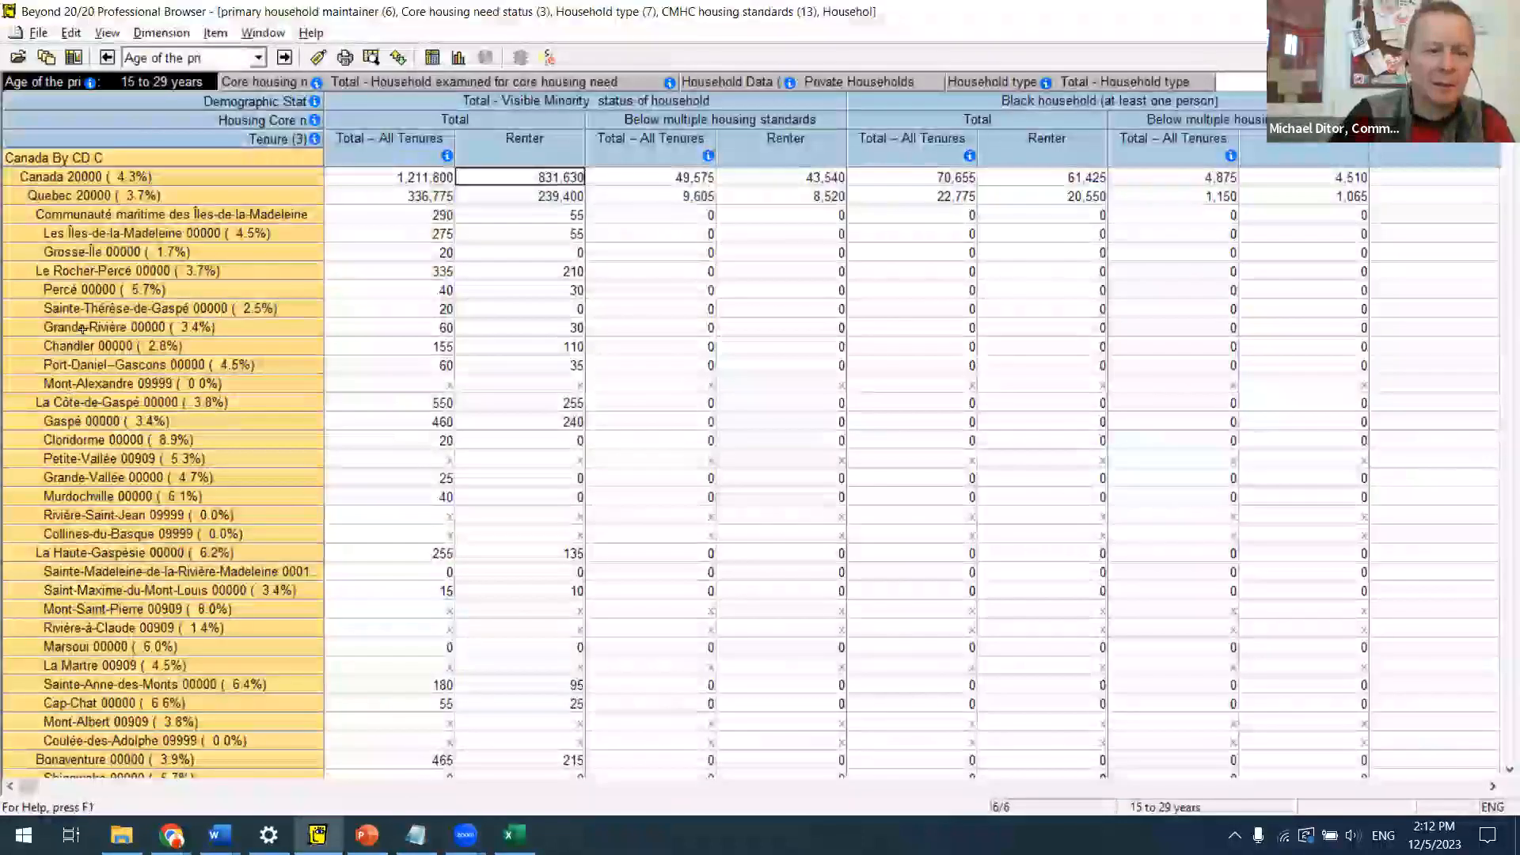
{"action": "right_click", "coordinate": [82, 330]}
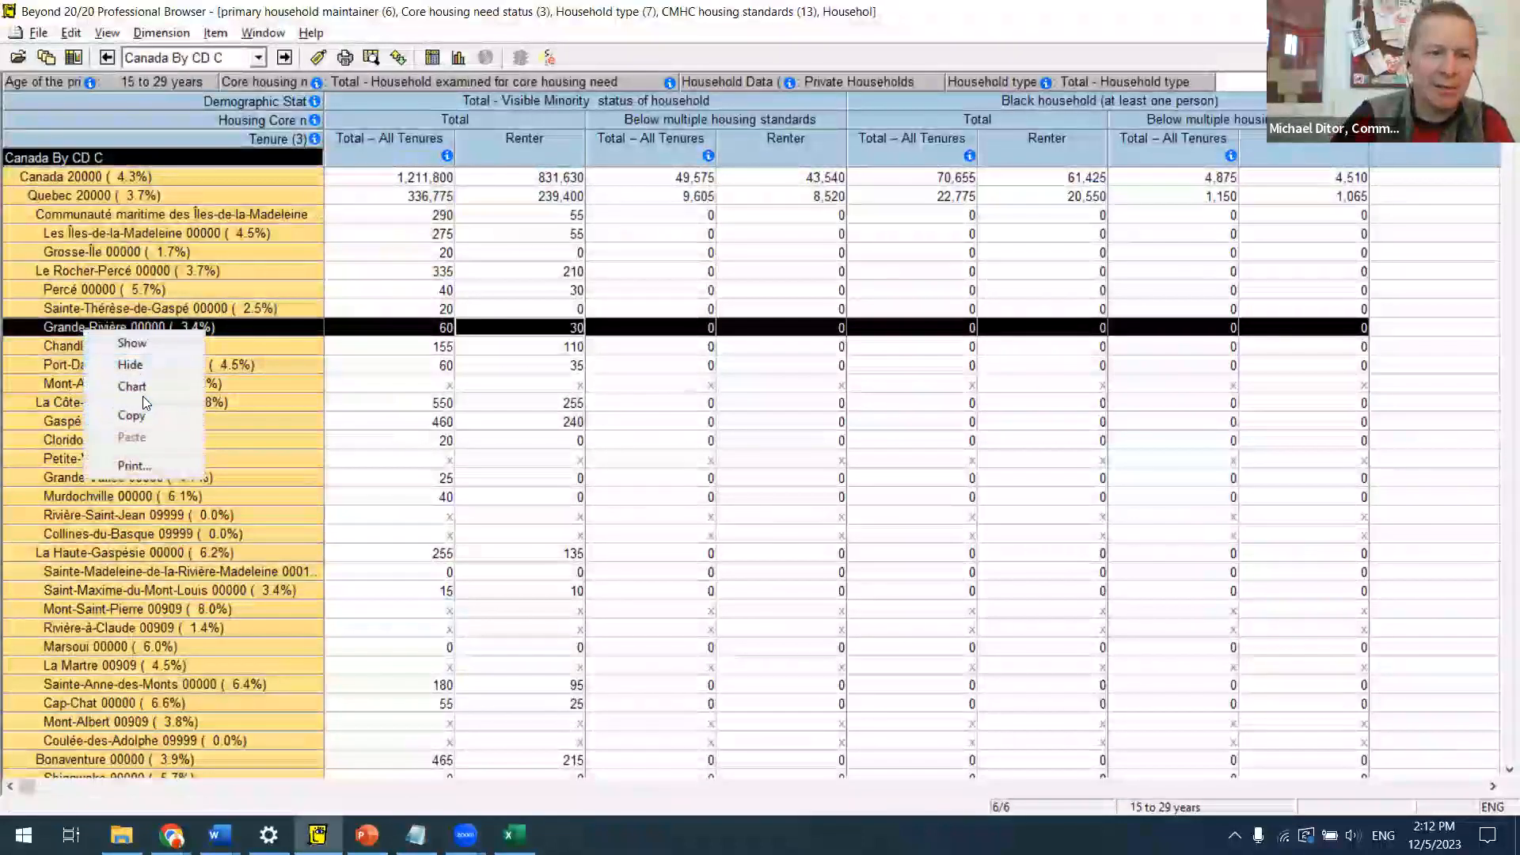
{"action": "left_click", "coordinate": [266, 497]}
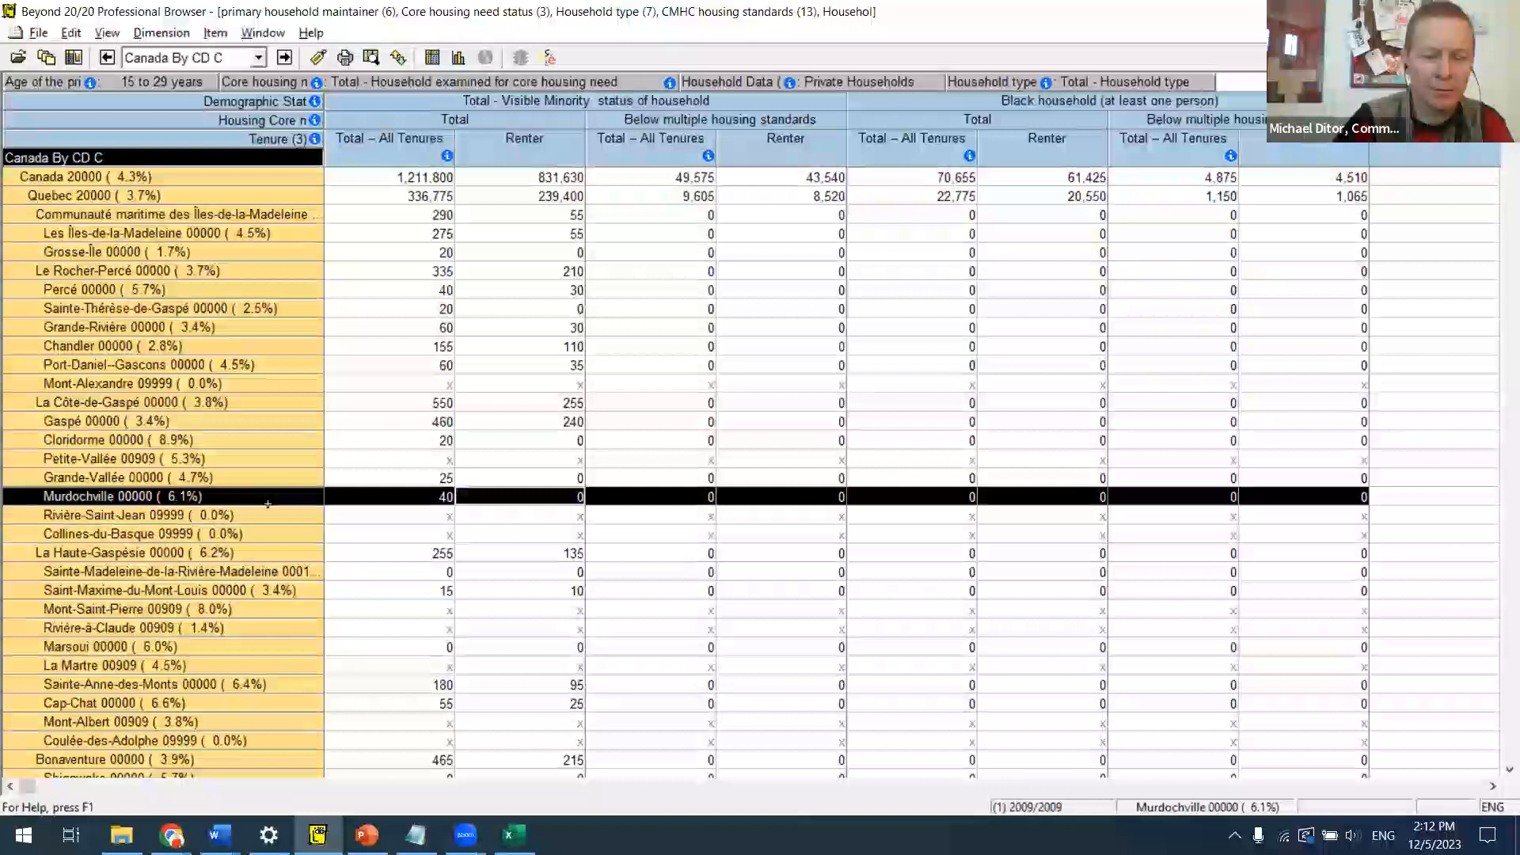
{"action": "key", "text": "alt+d"}
{"action": "key", "text": "Escape"}
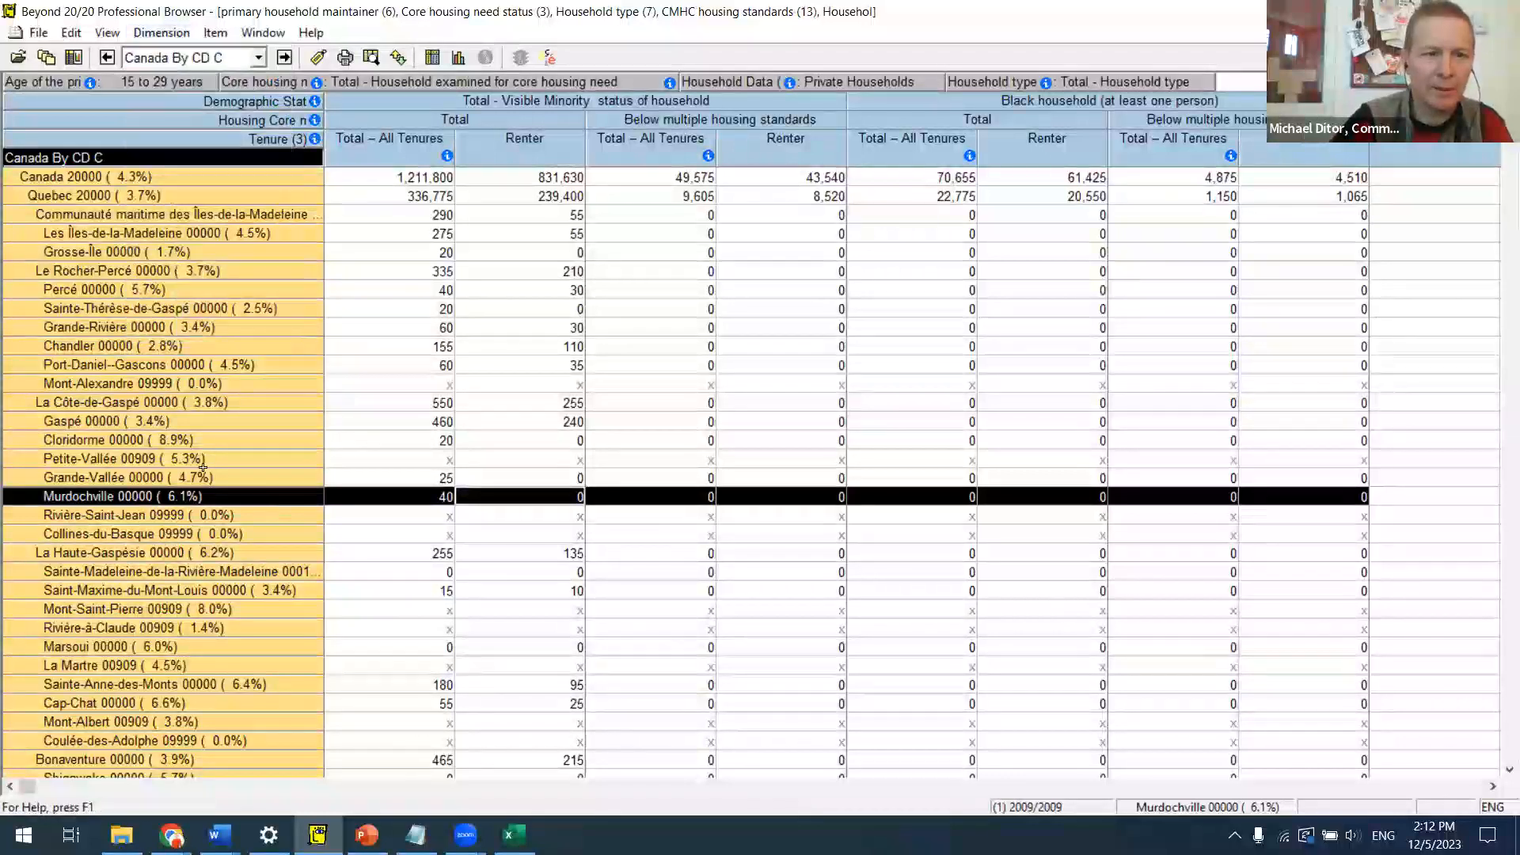
{"action": "left_click", "coordinate": [168, 38]}
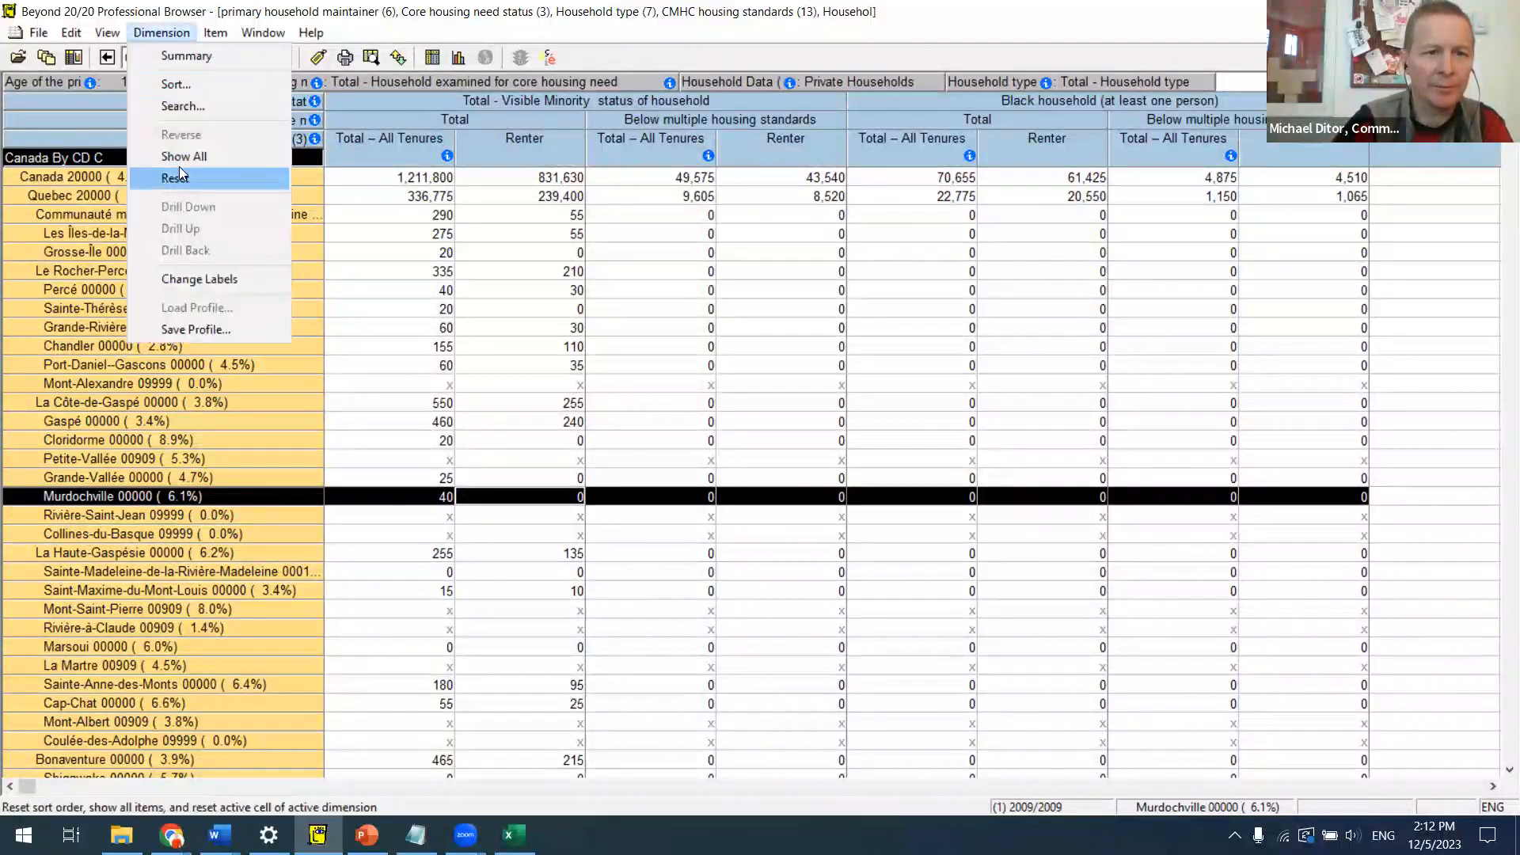
{"action": "left_click", "coordinate": [180, 176]}
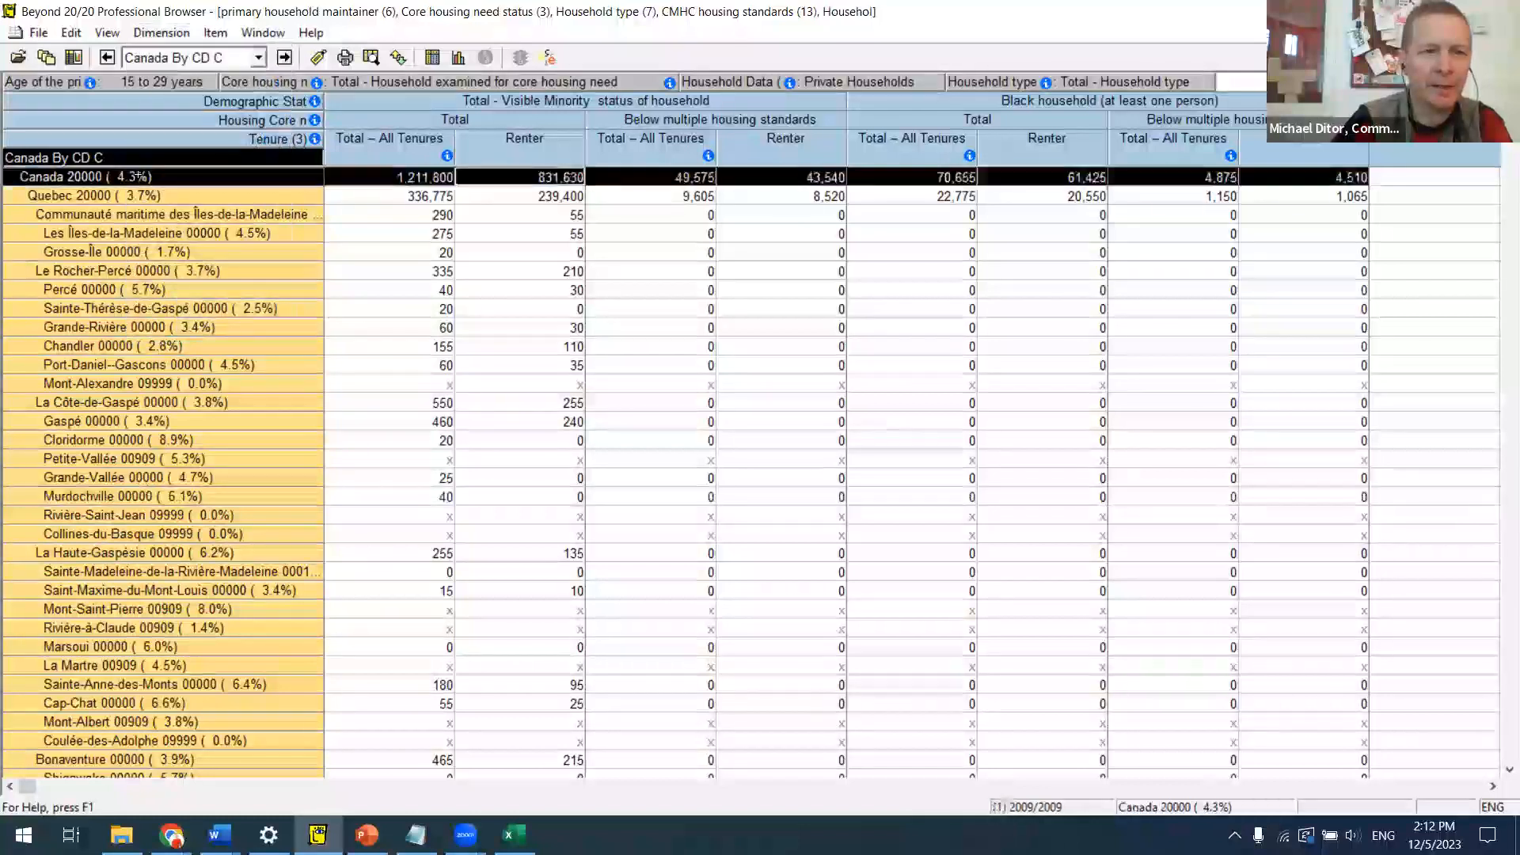
Step: Try again to copy the full Total – All Tenures and Renter columns of the Tenure dimension
{"action": "left_click", "coordinate": [401, 196]}
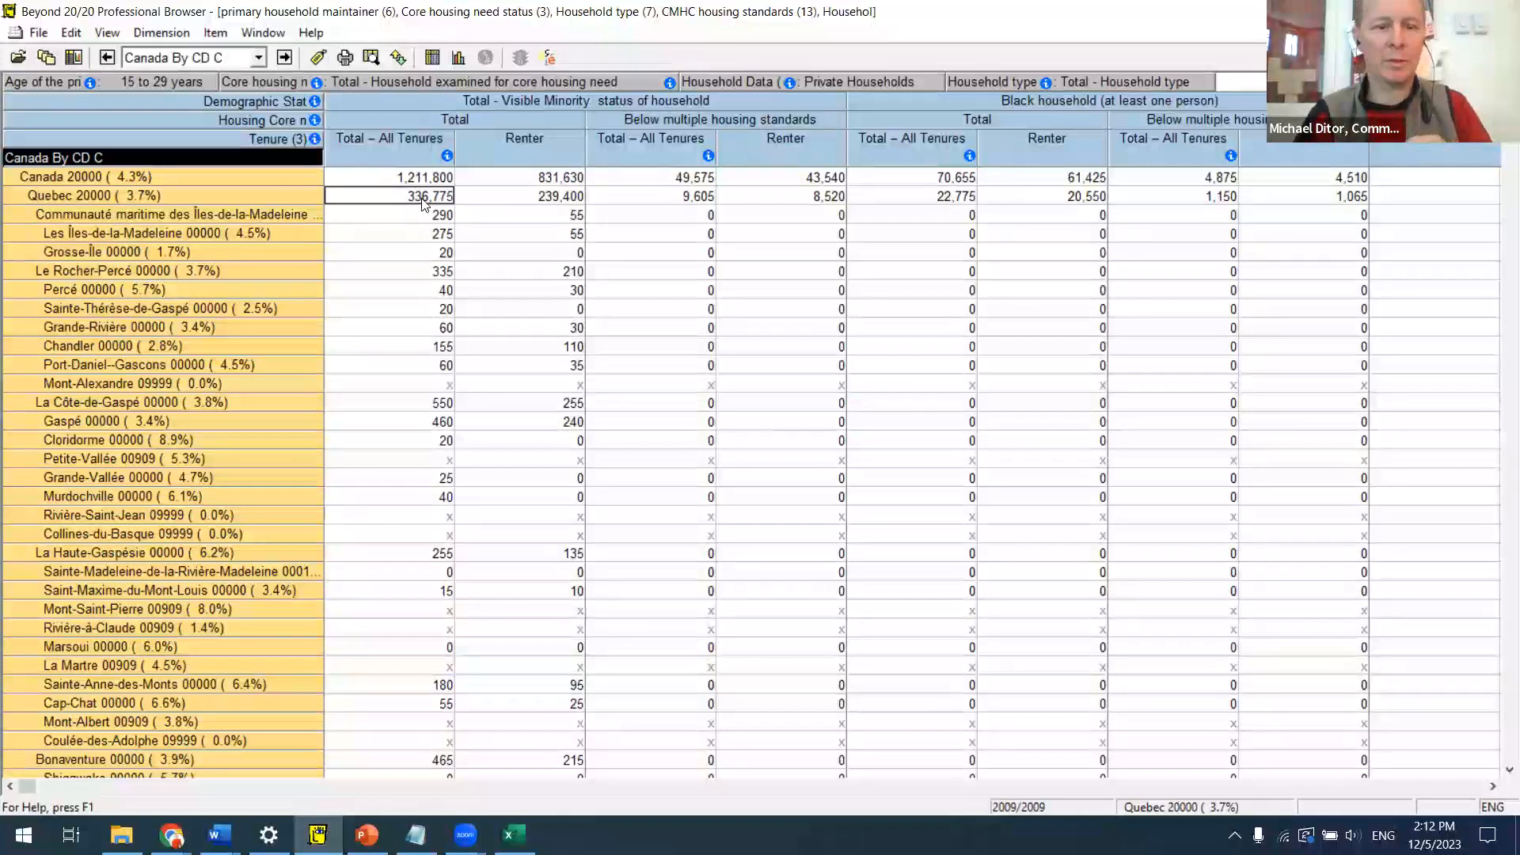
{"action": "left_click_drag", "start_coordinate": [403, 147], "coordinate": [499, 147]}
{"action": "key", "text": "ctrl+c"}
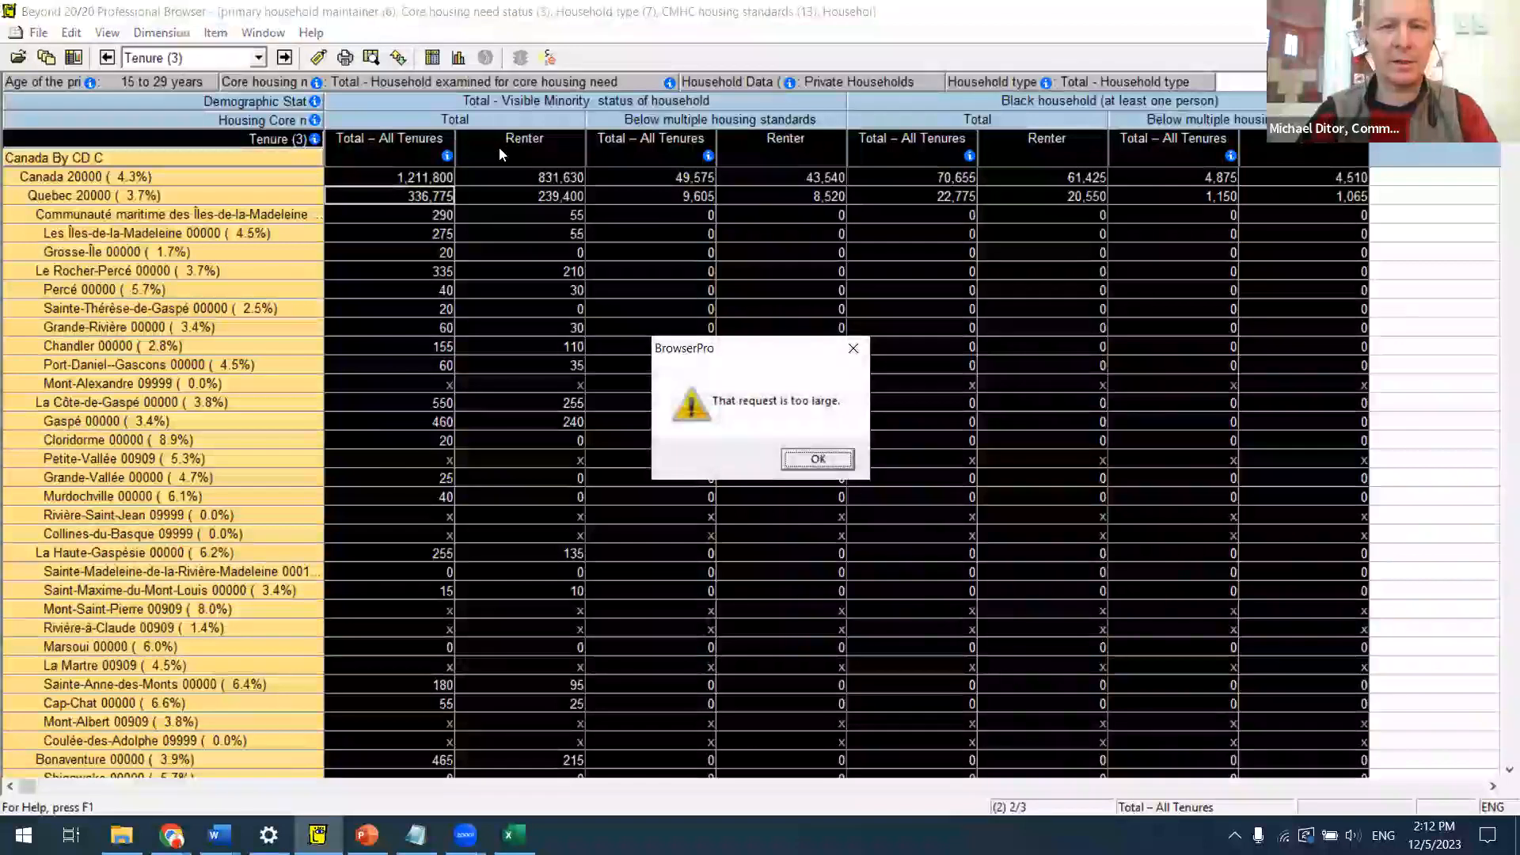
{"action": "key", "text": "Return"}
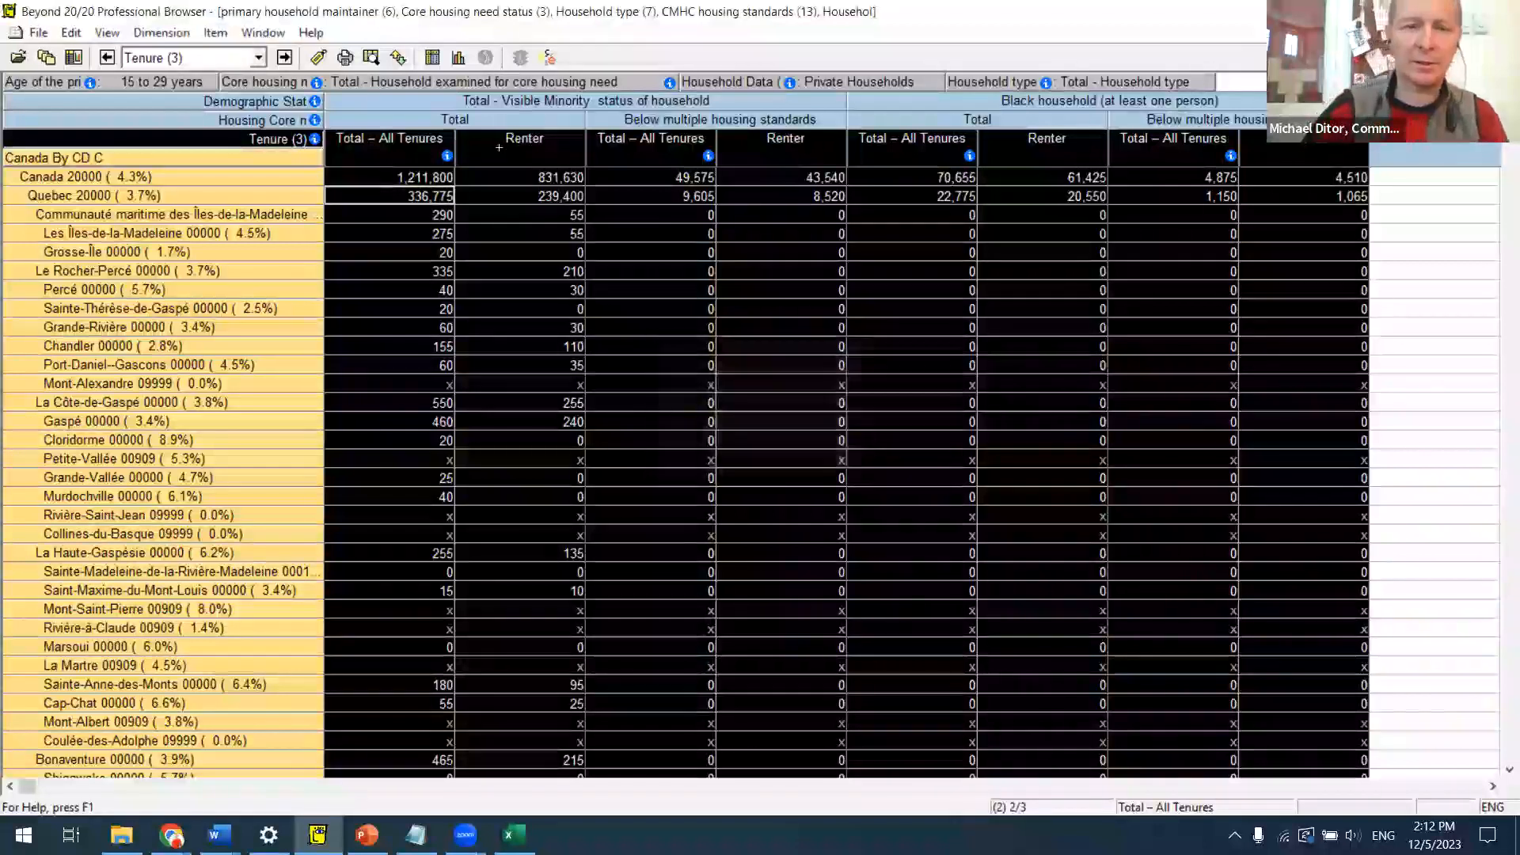
Step: Open the Save As dialog for the current table and set the file type to Comma Separated (*.csv)
{"action": "left_click", "coordinate": [37, 32]}
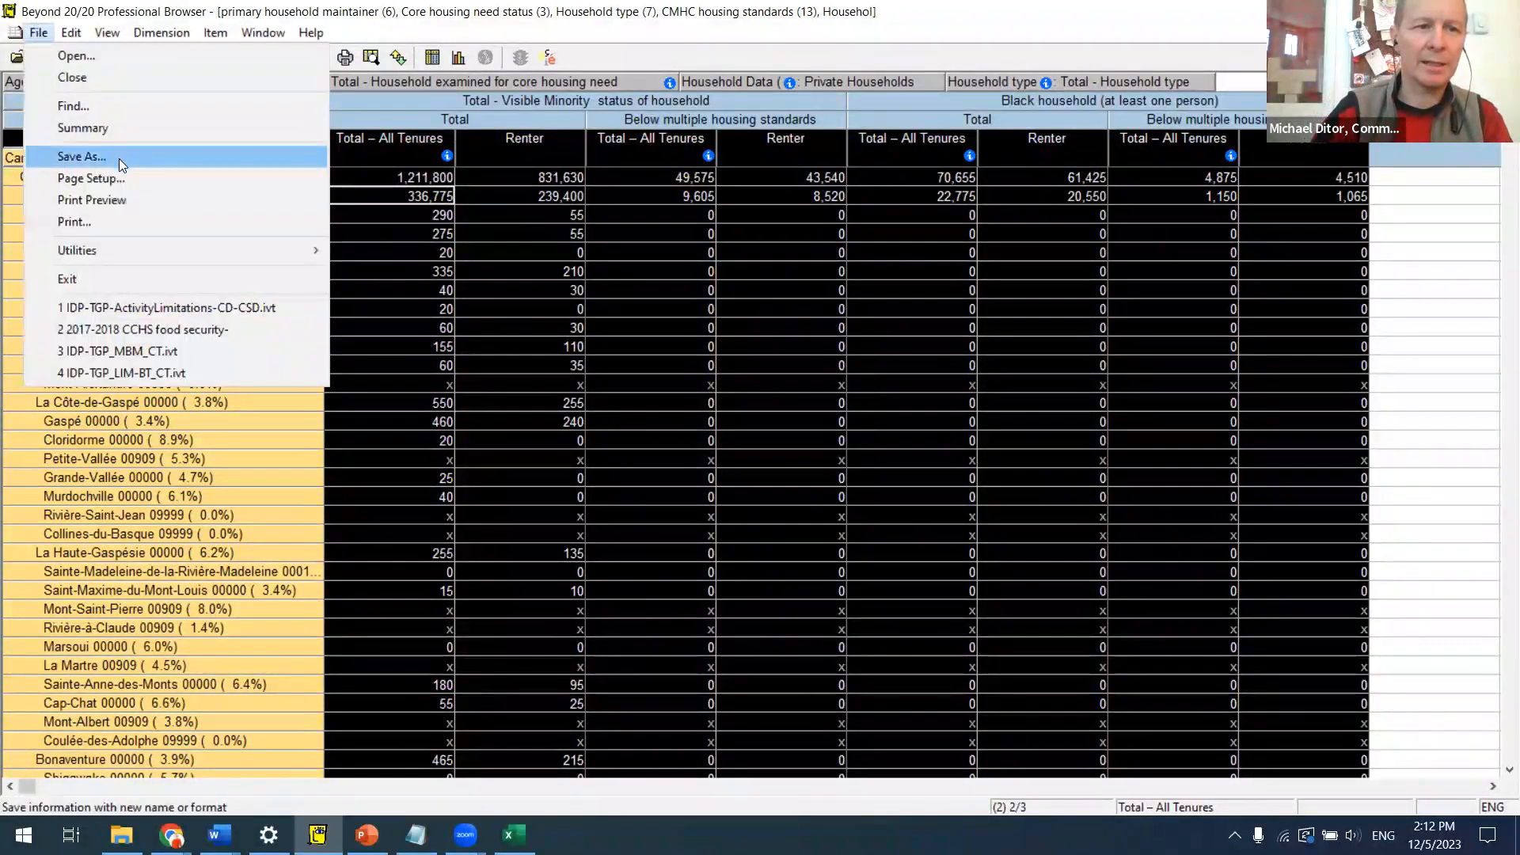
{"action": "left_click", "coordinate": [119, 159]}
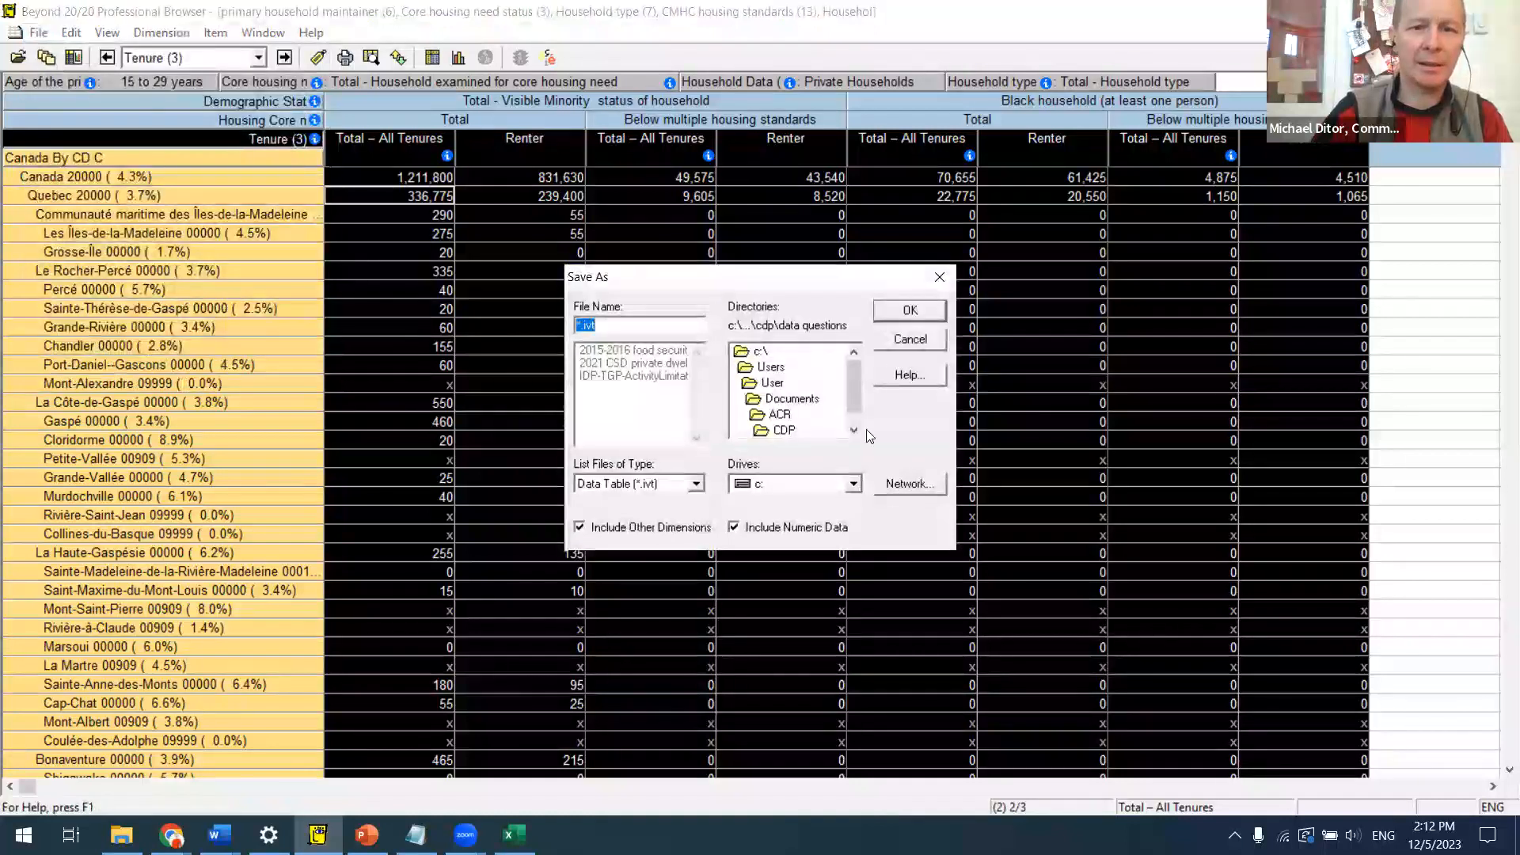
{"action": "left_click_drag", "start_coordinate": [745, 272], "coordinate": [598, 45]}
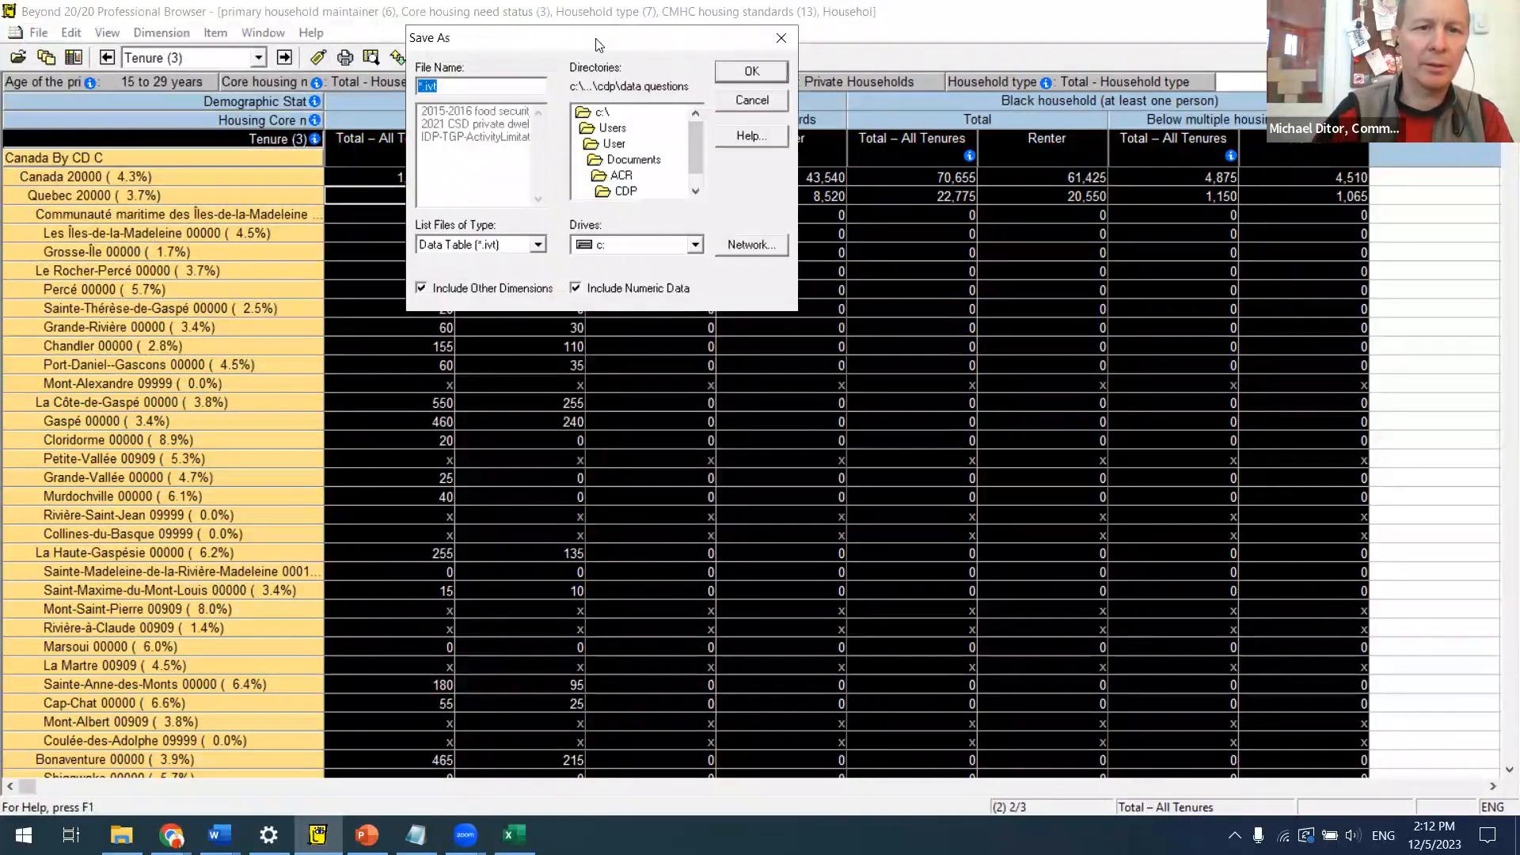
{"action": "left_click", "coordinate": [521, 247]}
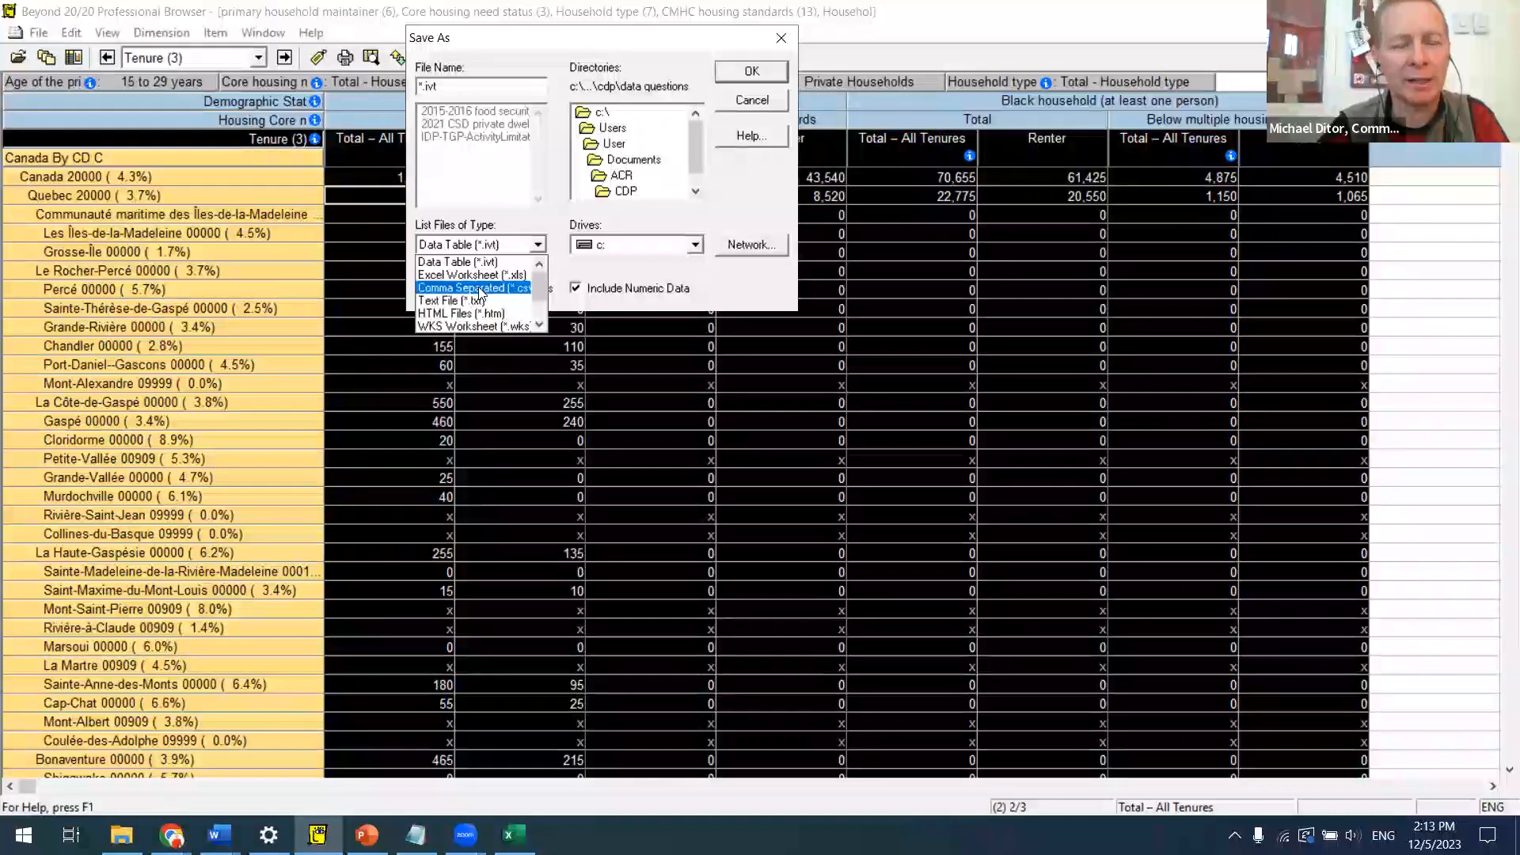
{"action": "left_click", "coordinate": [479, 290]}
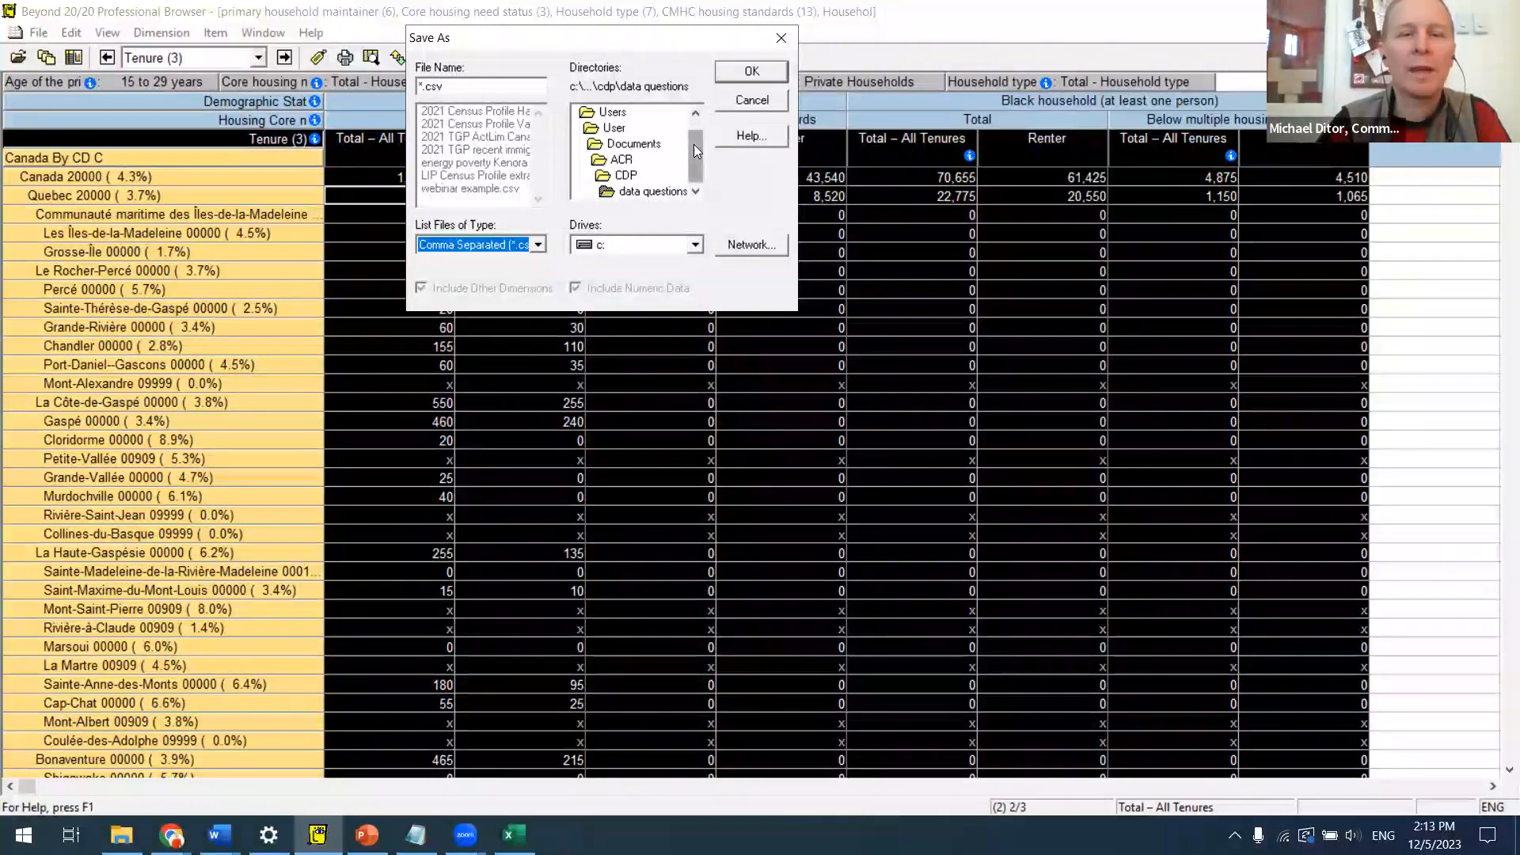
Step: Browse the save location to the C drive root, into Program Files (x86), and back to the root
{"action": "left_click_drag", "start_coordinate": [694, 144], "coordinate": [694, 103]}
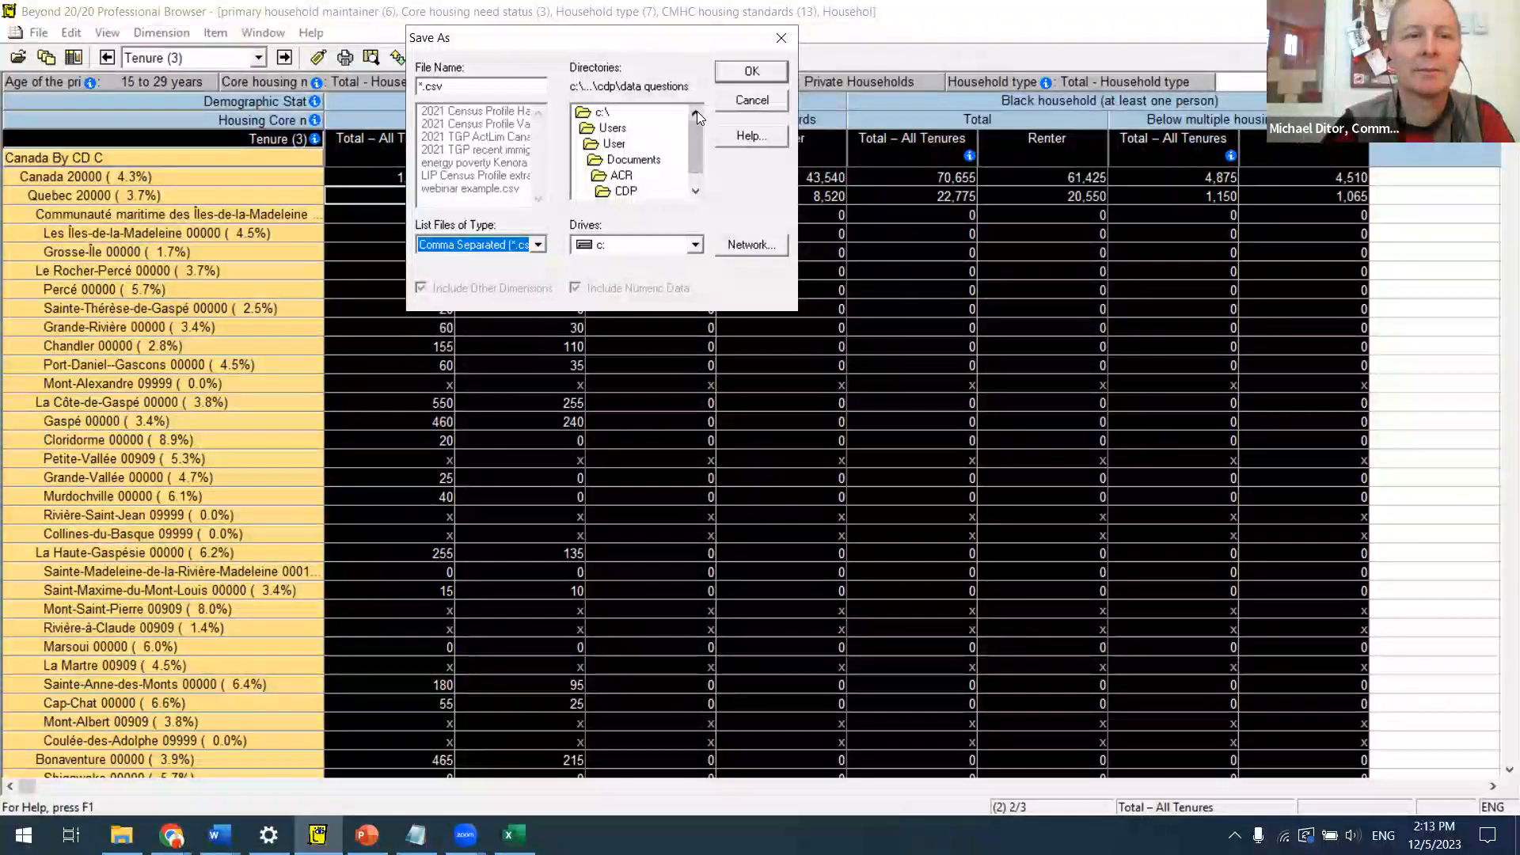
{"action": "double_click", "coordinate": [603, 115]}
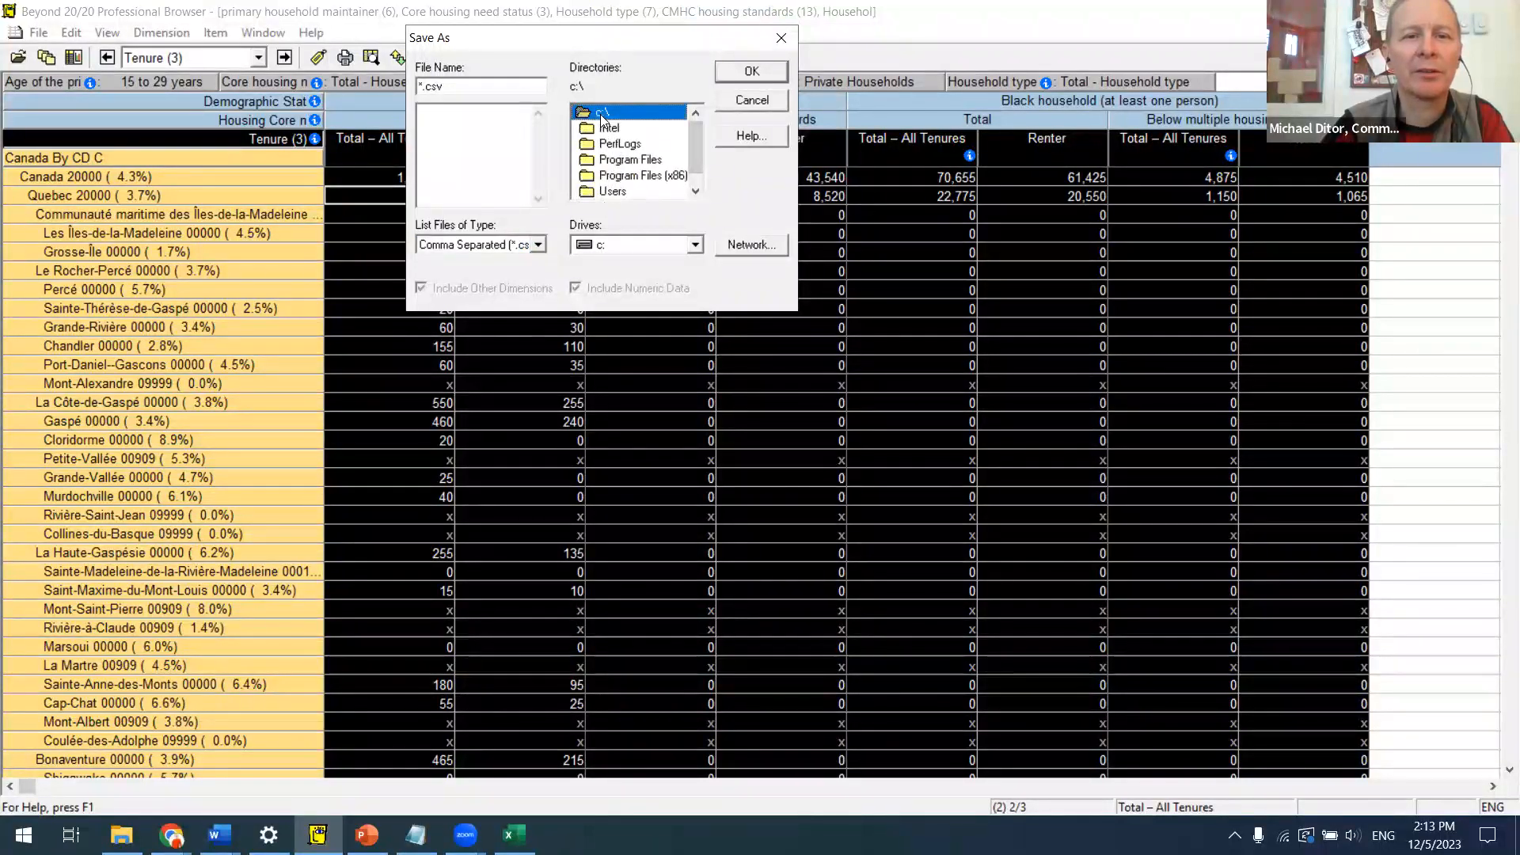
{"action": "double_click", "coordinate": [643, 175]}
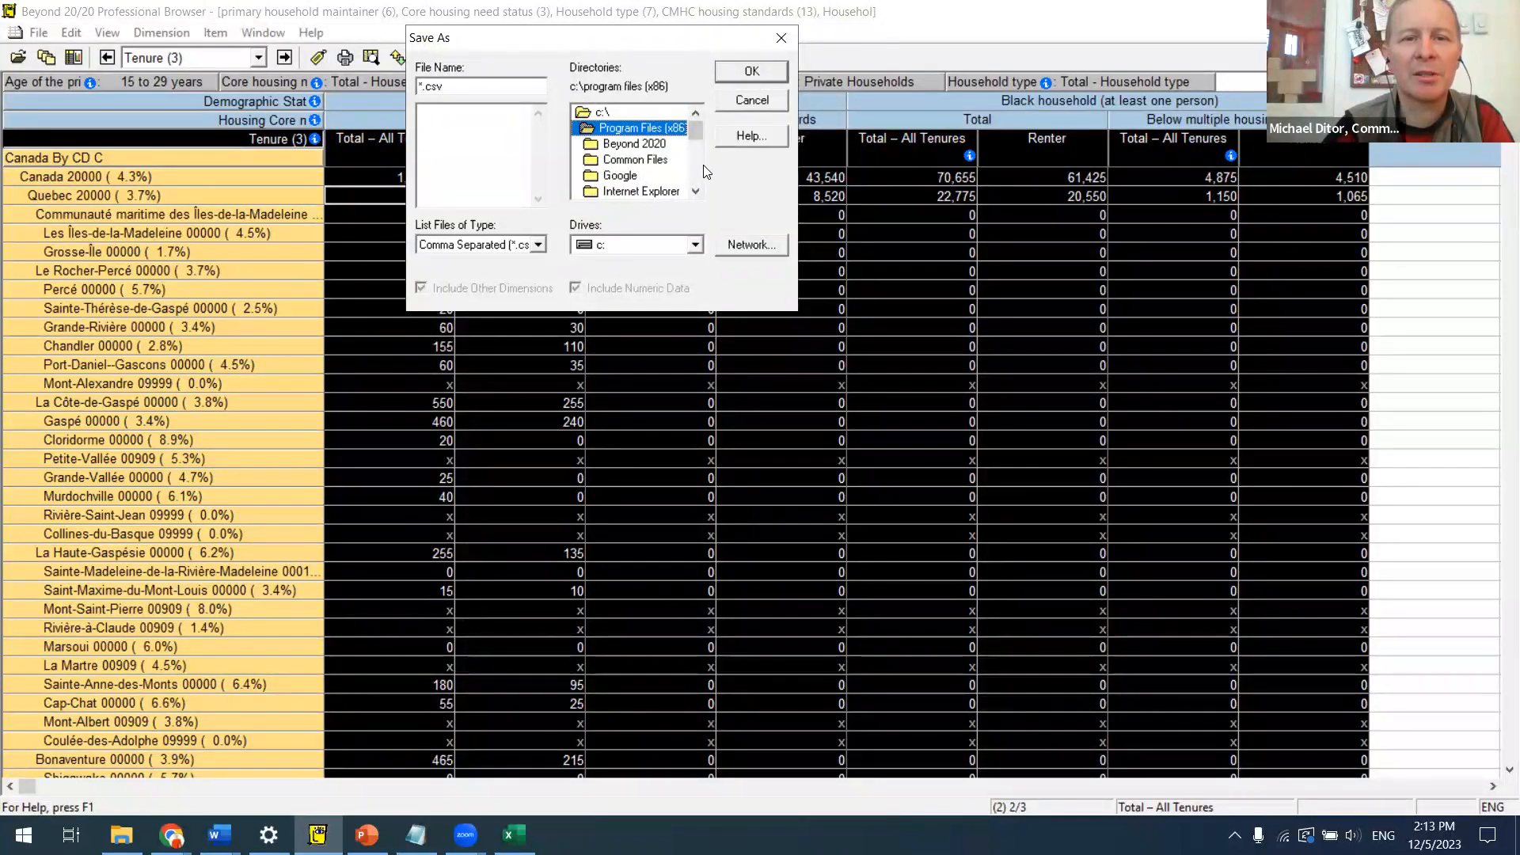
{"action": "left_click", "coordinate": [696, 169]}
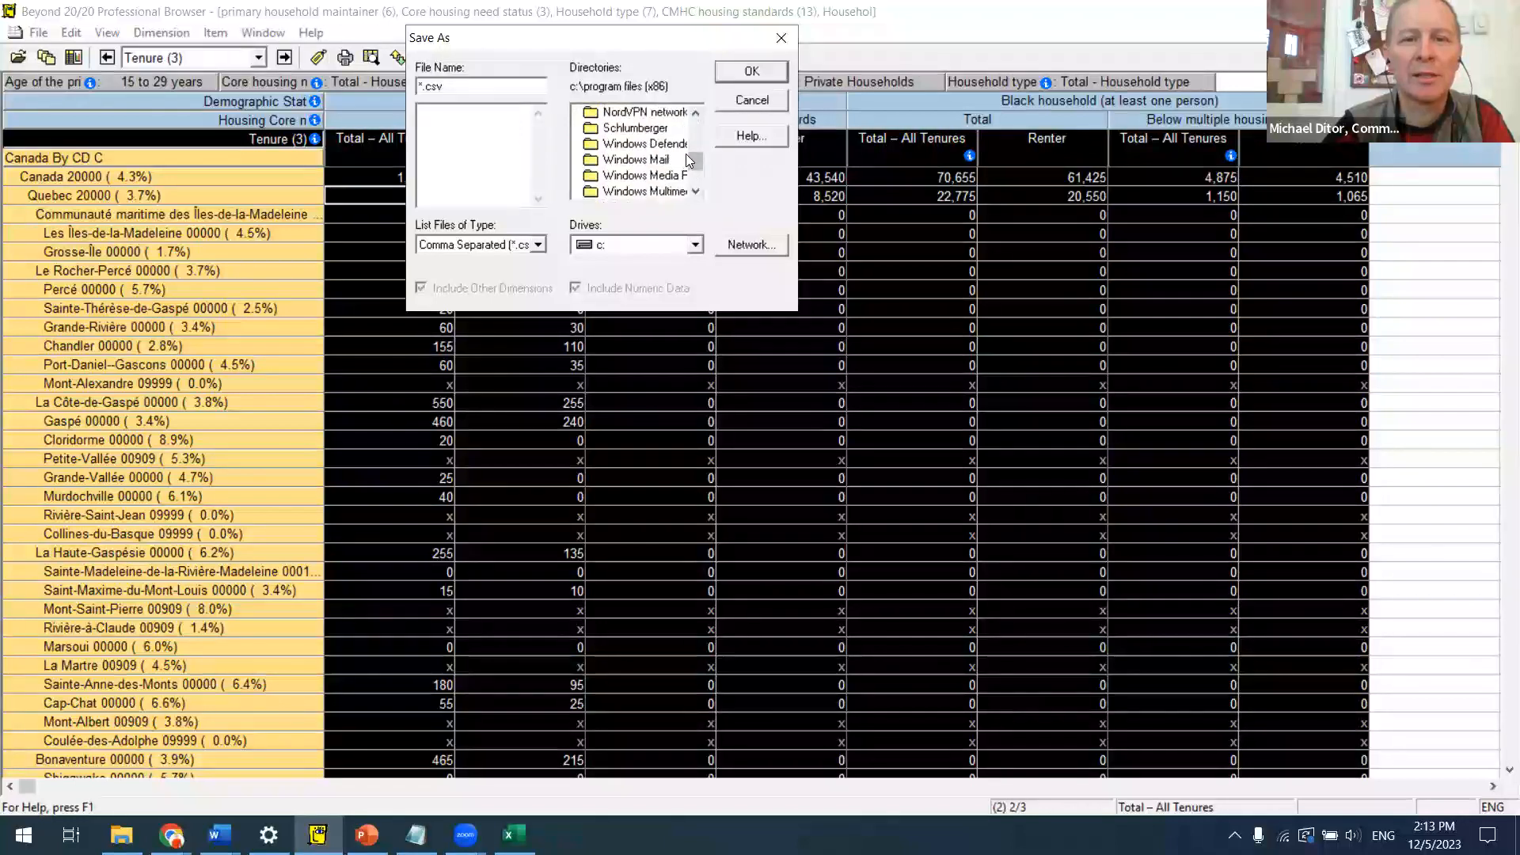
{"action": "left_click_drag", "start_coordinate": [697, 159], "coordinate": [687, 114]}
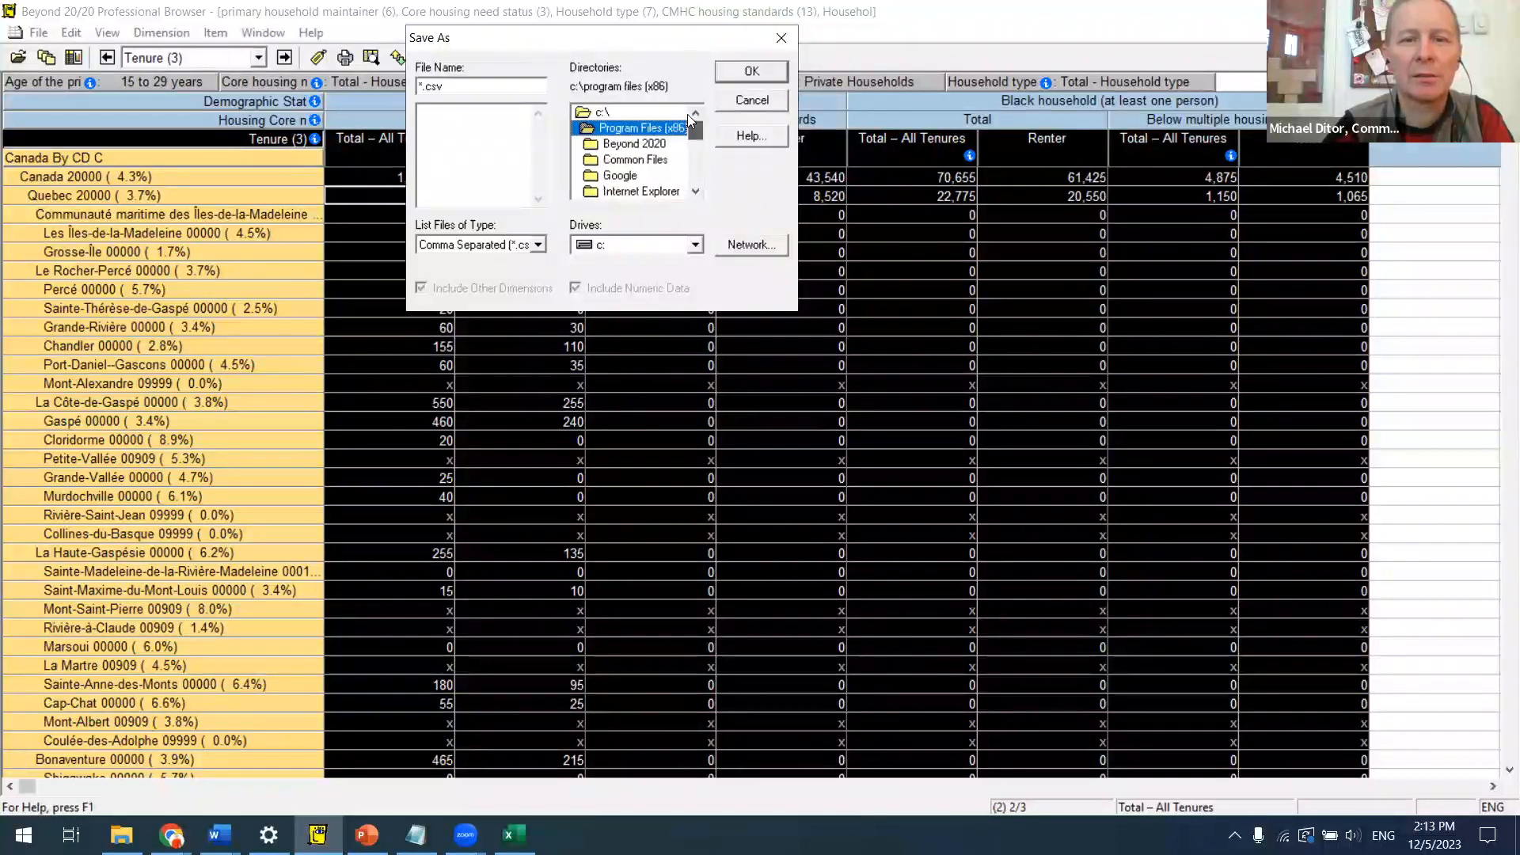
{"action": "double_click", "coordinate": [640, 108]}
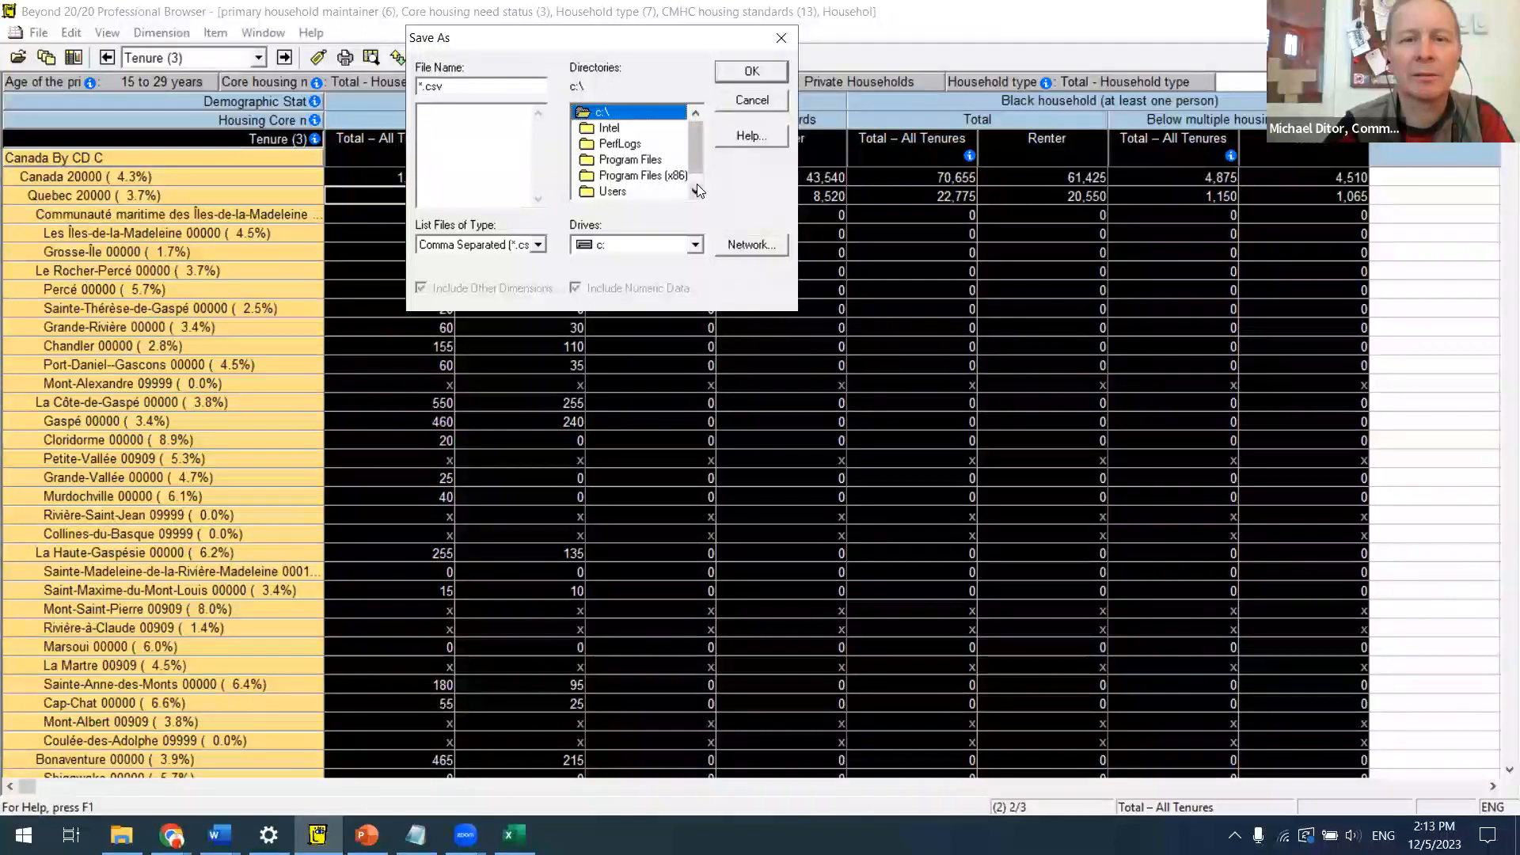
Step: Set the save location to the data questions folder under Users, User, Documents, ACR, CDP
{"action": "double_click", "coordinate": [620, 191]}
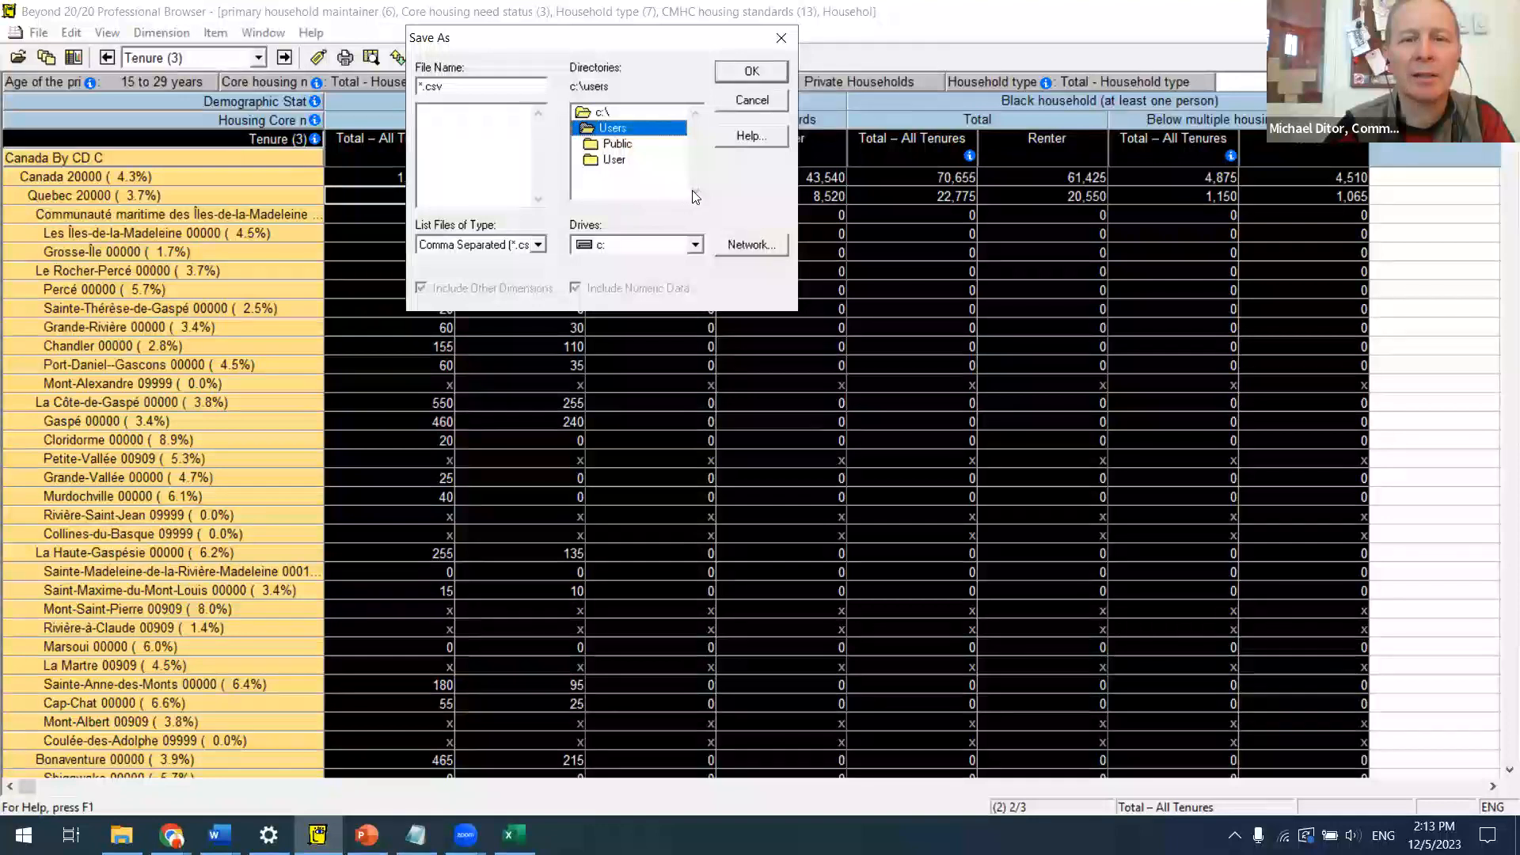
{"action": "double_click", "coordinate": [616, 161]}
{"action": "scroll", "coordinate": [700, 181], "scroll_direction": "down", "scroll_amount": 1}
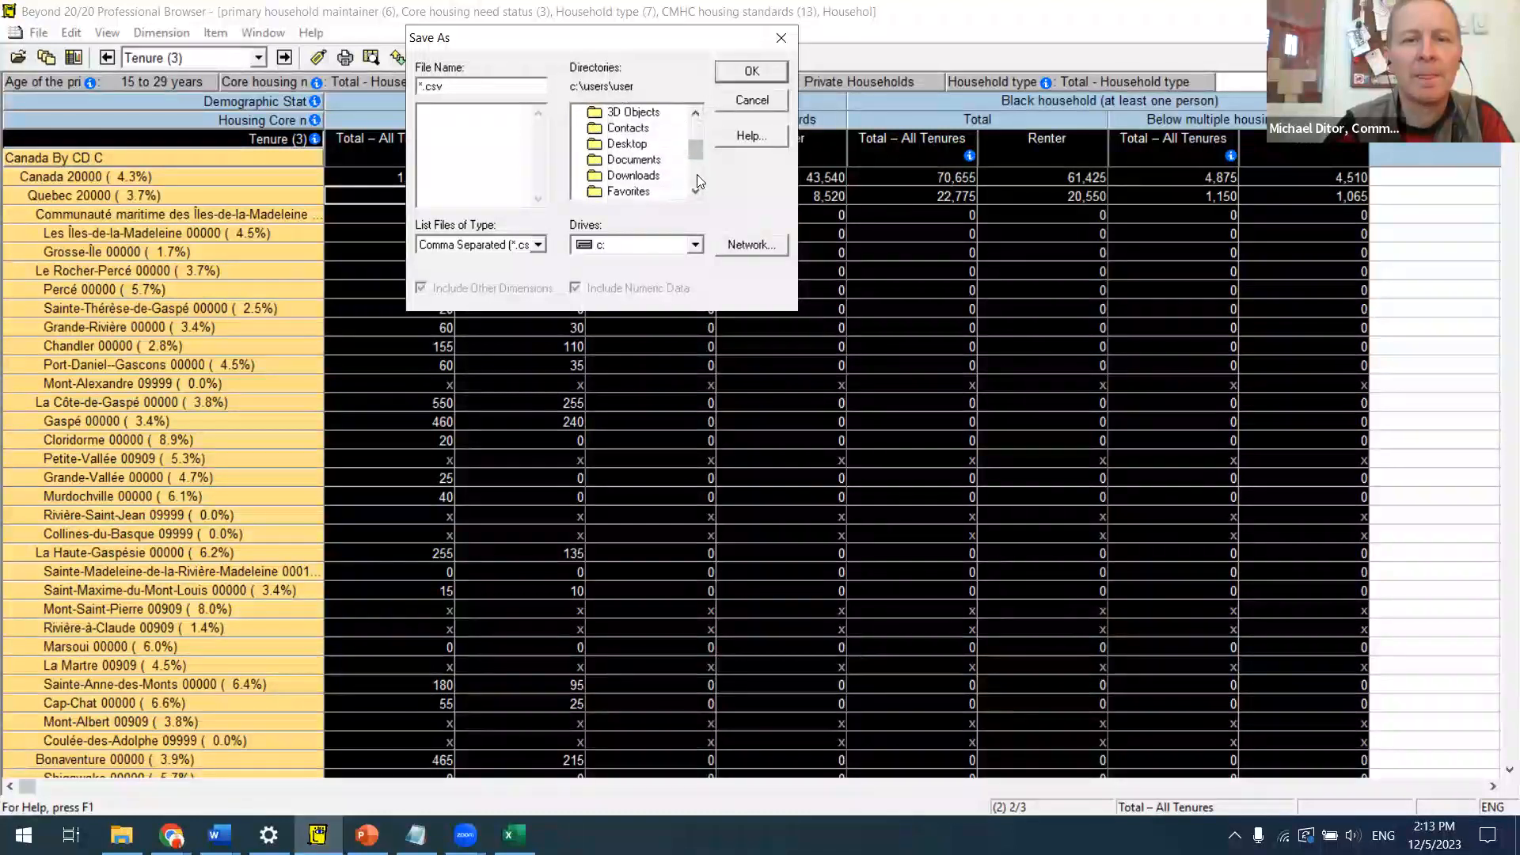
{"action": "left_click", "coordinate": [634, 159]}
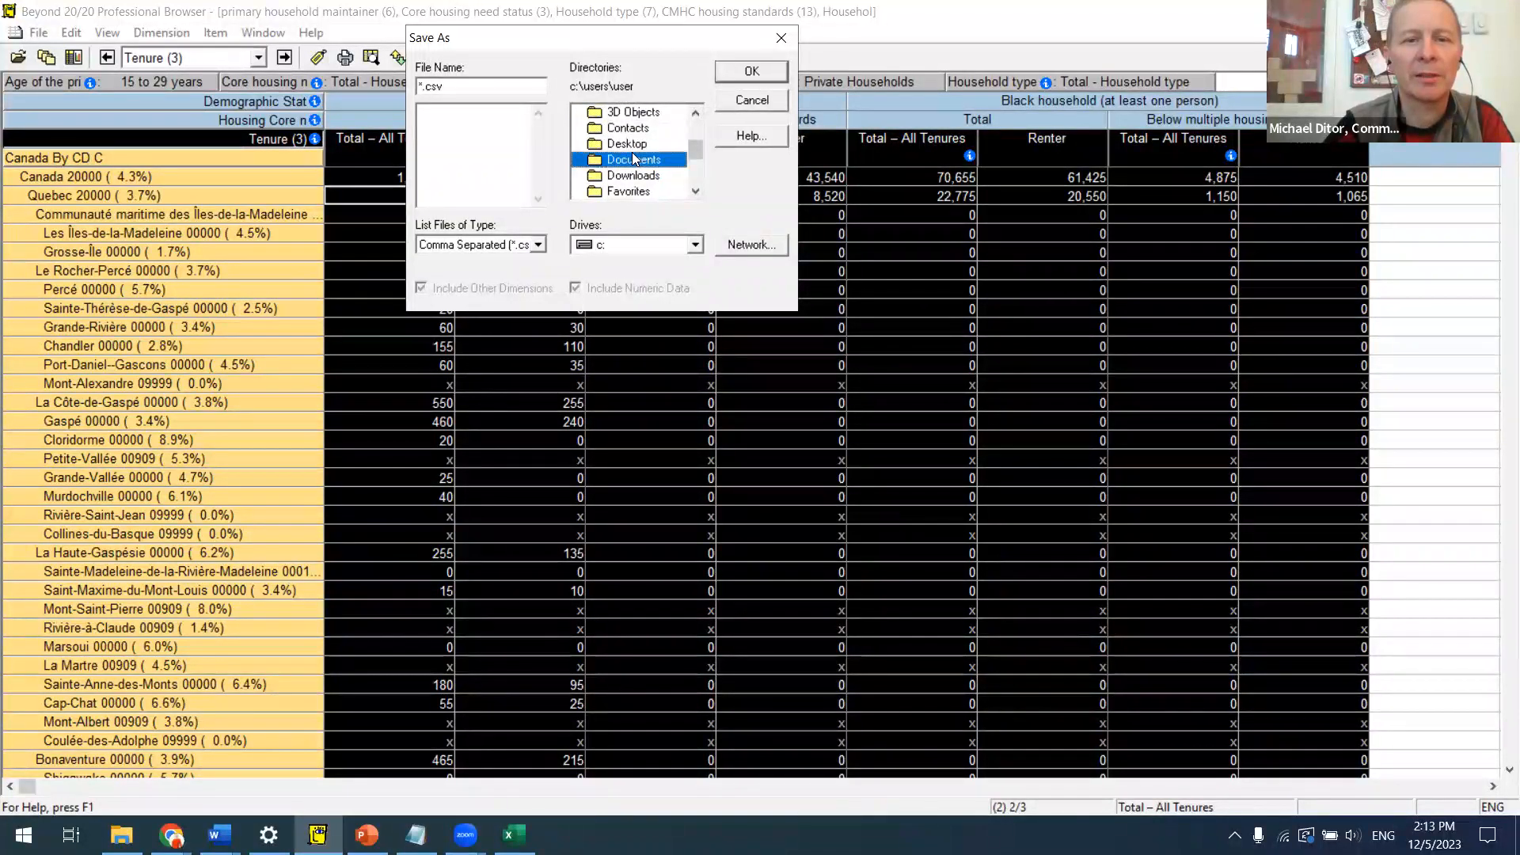
{"action": "double_click", "coordinate": [634, 159]}
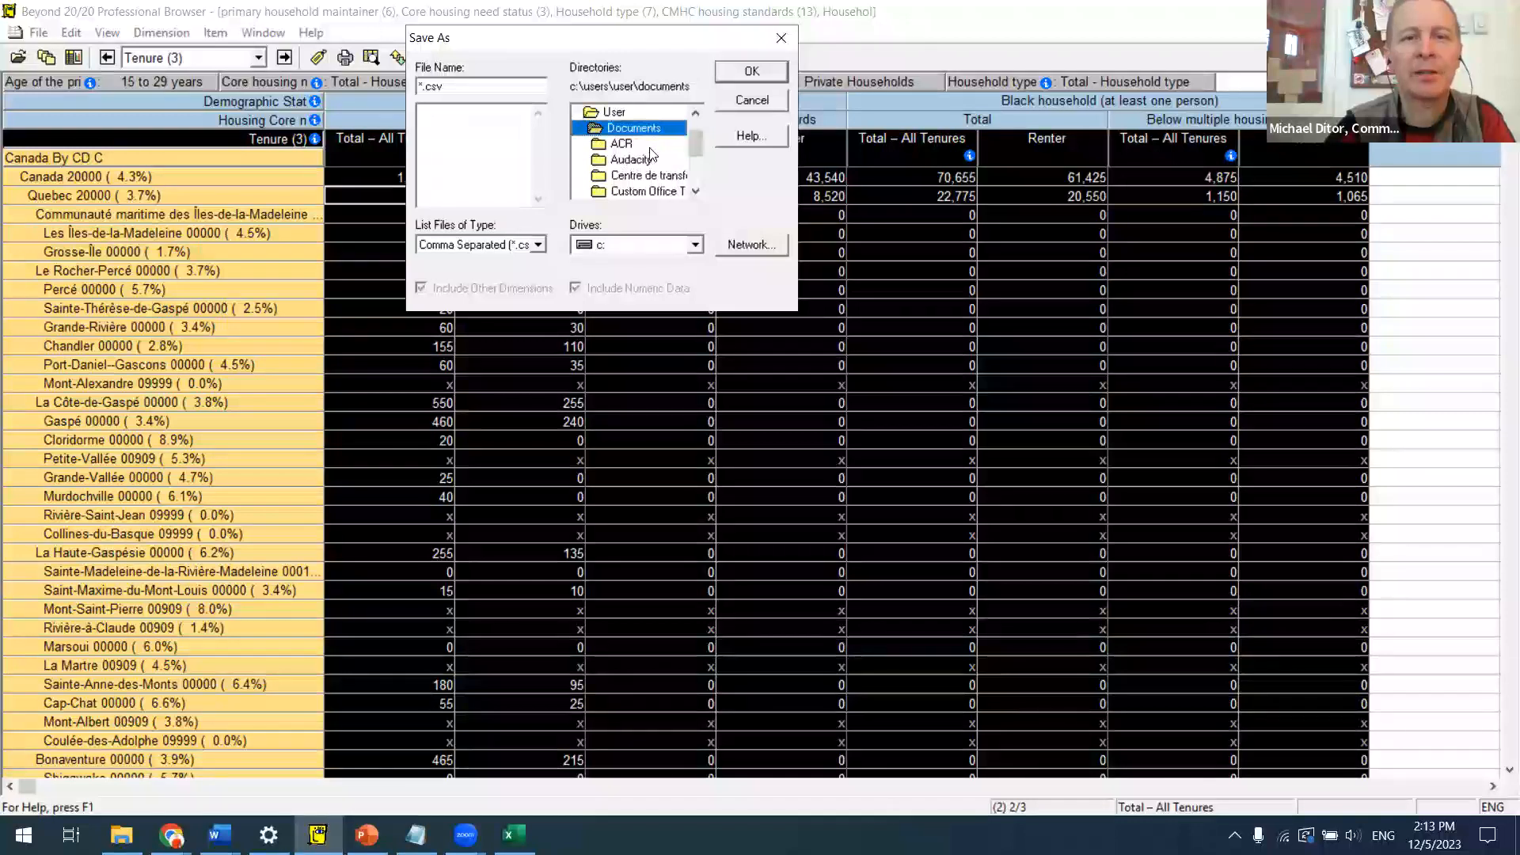
{"action": "left_click", "coordinate": [639, 146]}
{"action": "double_click", "coordinate": [639, 146]}
{"action": "double_click", "coordinate": [628, 159]}
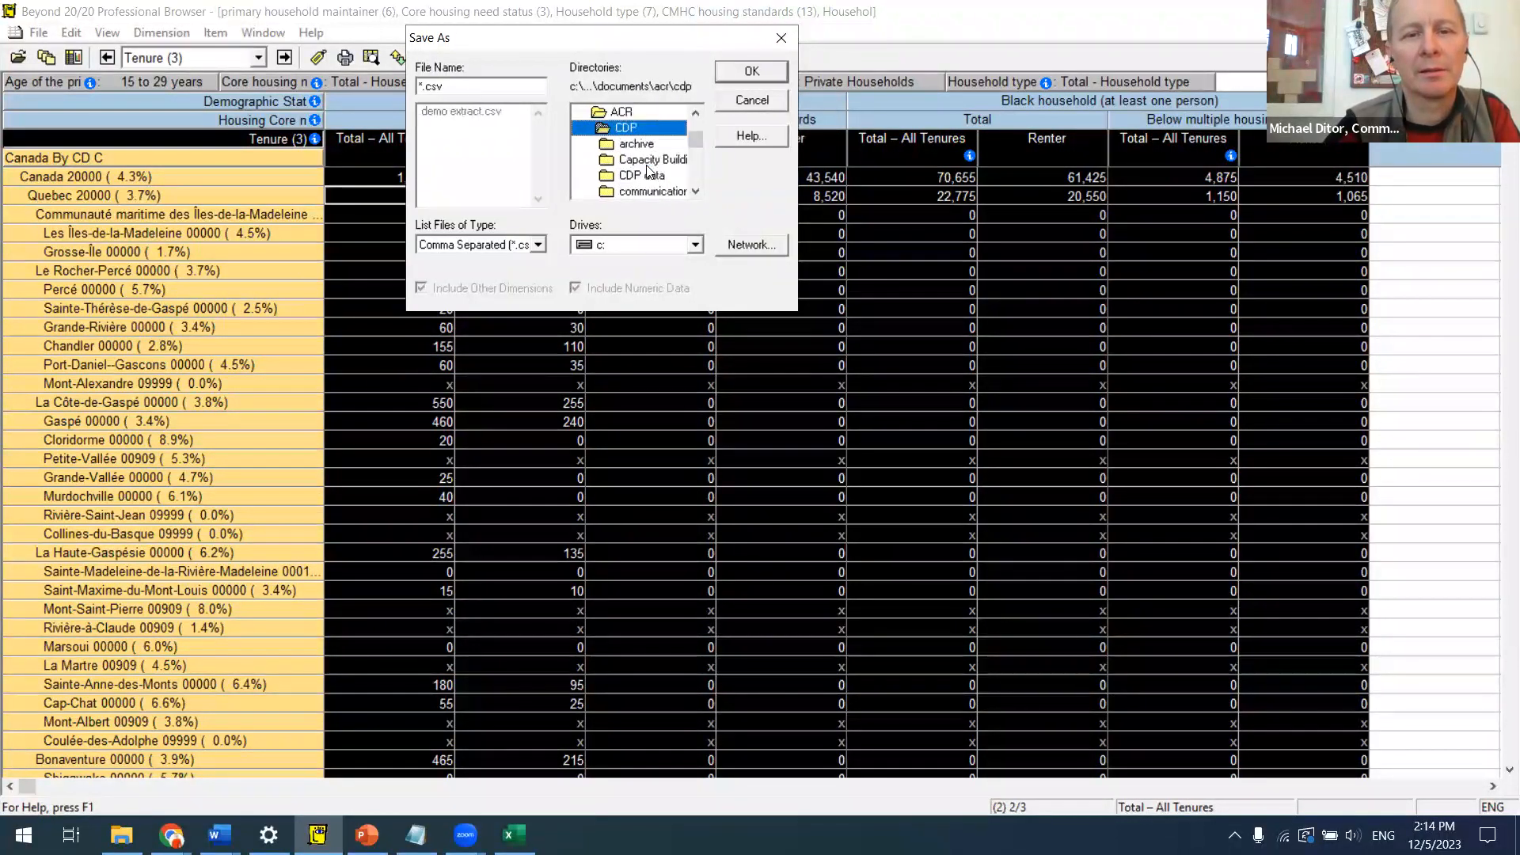
{"action": "scroll", "coordinate": [689, 175], "scroll_direction": "down", "scroll_amount": 2}
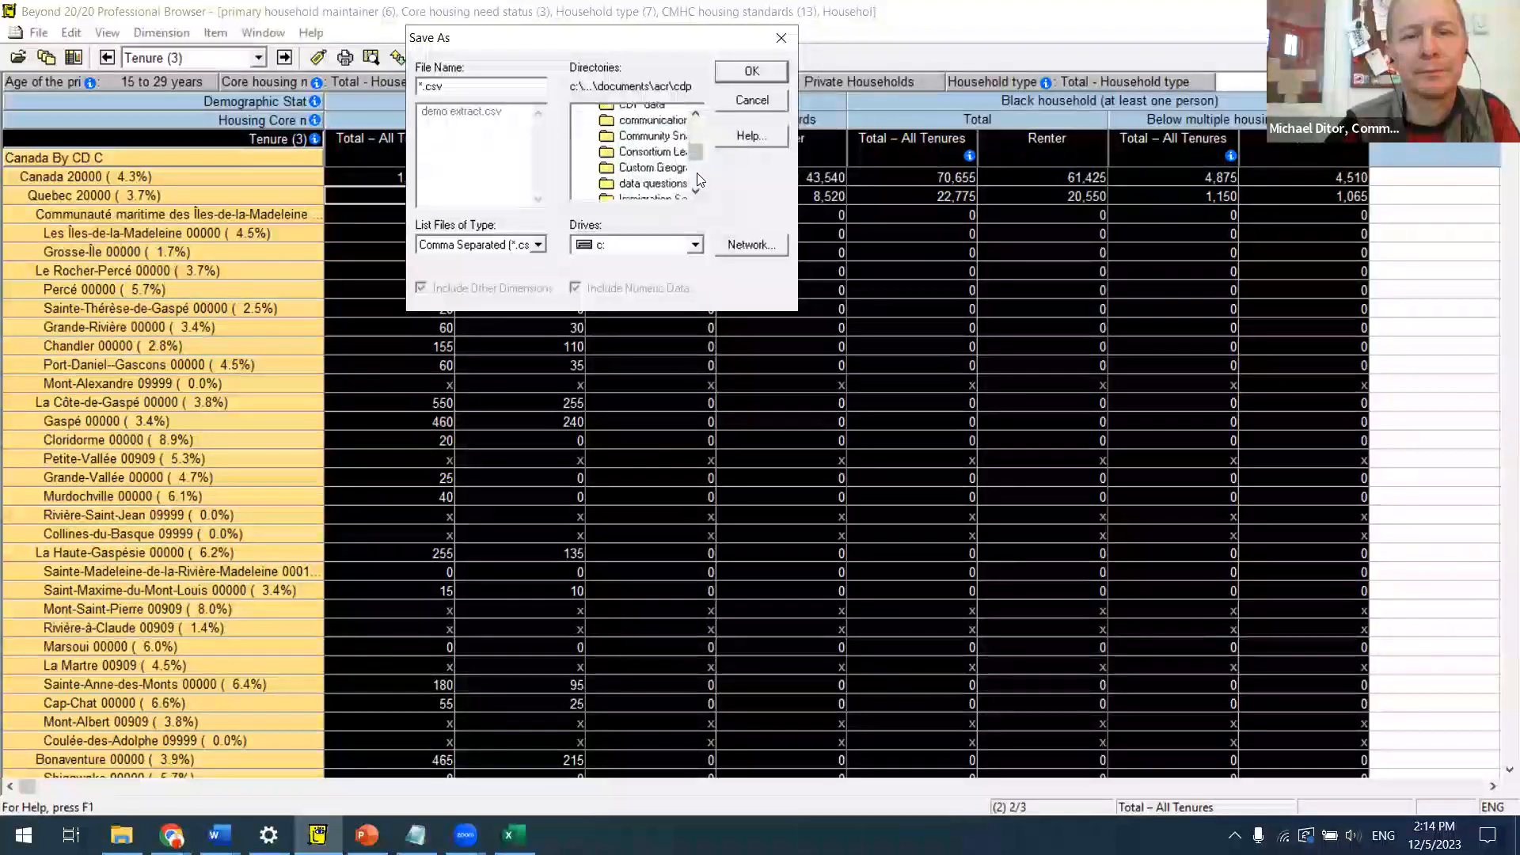
{"action": "double_click", "coordinate": [654, 178]}
Step: Name the file "webinar exampkle 2" and save the table as CSV
{"action": "left_click", "coordinate": [462, 83]}
{"action": "key", "text": "BackSpace"}
{"action": "key", "text": "BackSpace"}
{"action": "key", "text": "BackSpace"}
{"action": "key", "text": "BackSpace"}
{"action": "key", "text": "BackSpace"}
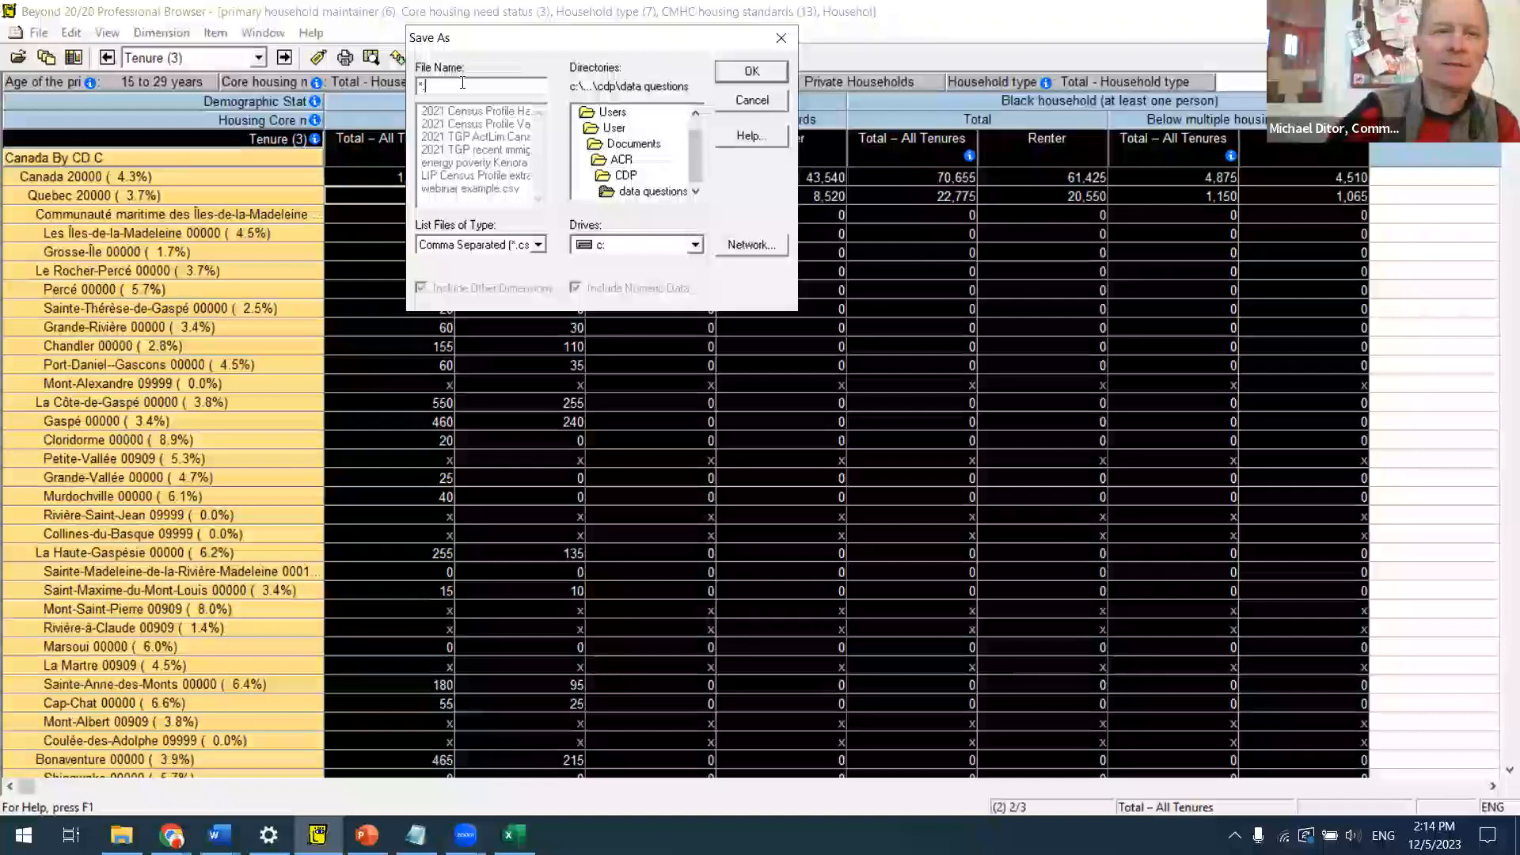
{"action": "type", "text": "data"}
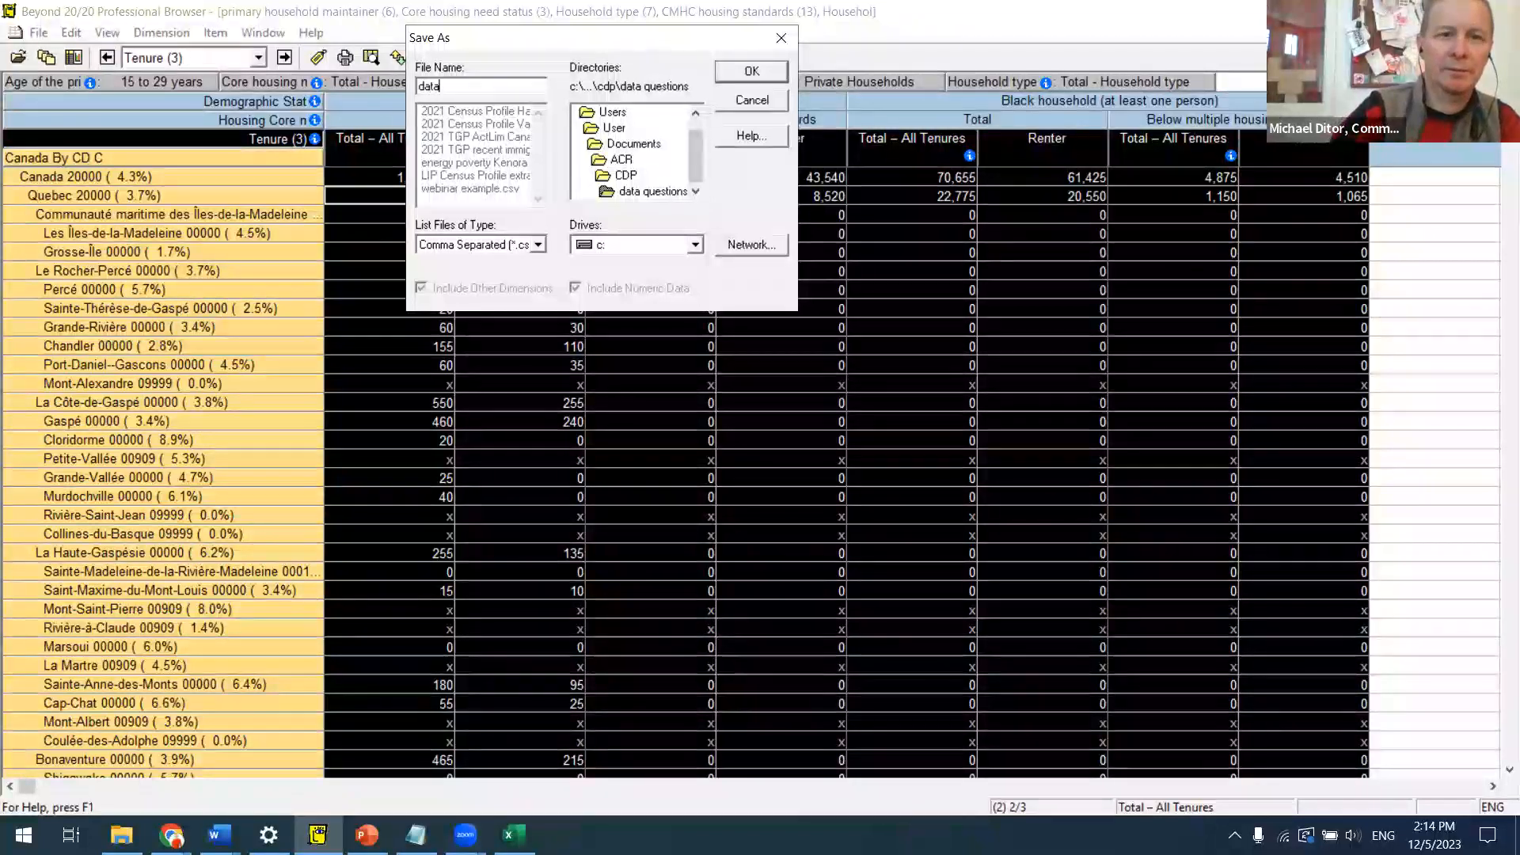
{"action": "key", "text": "BackSpace"}
{"action": "key", "text": "BackSpace"}
{"action": "type", "text": "webinar ex"}
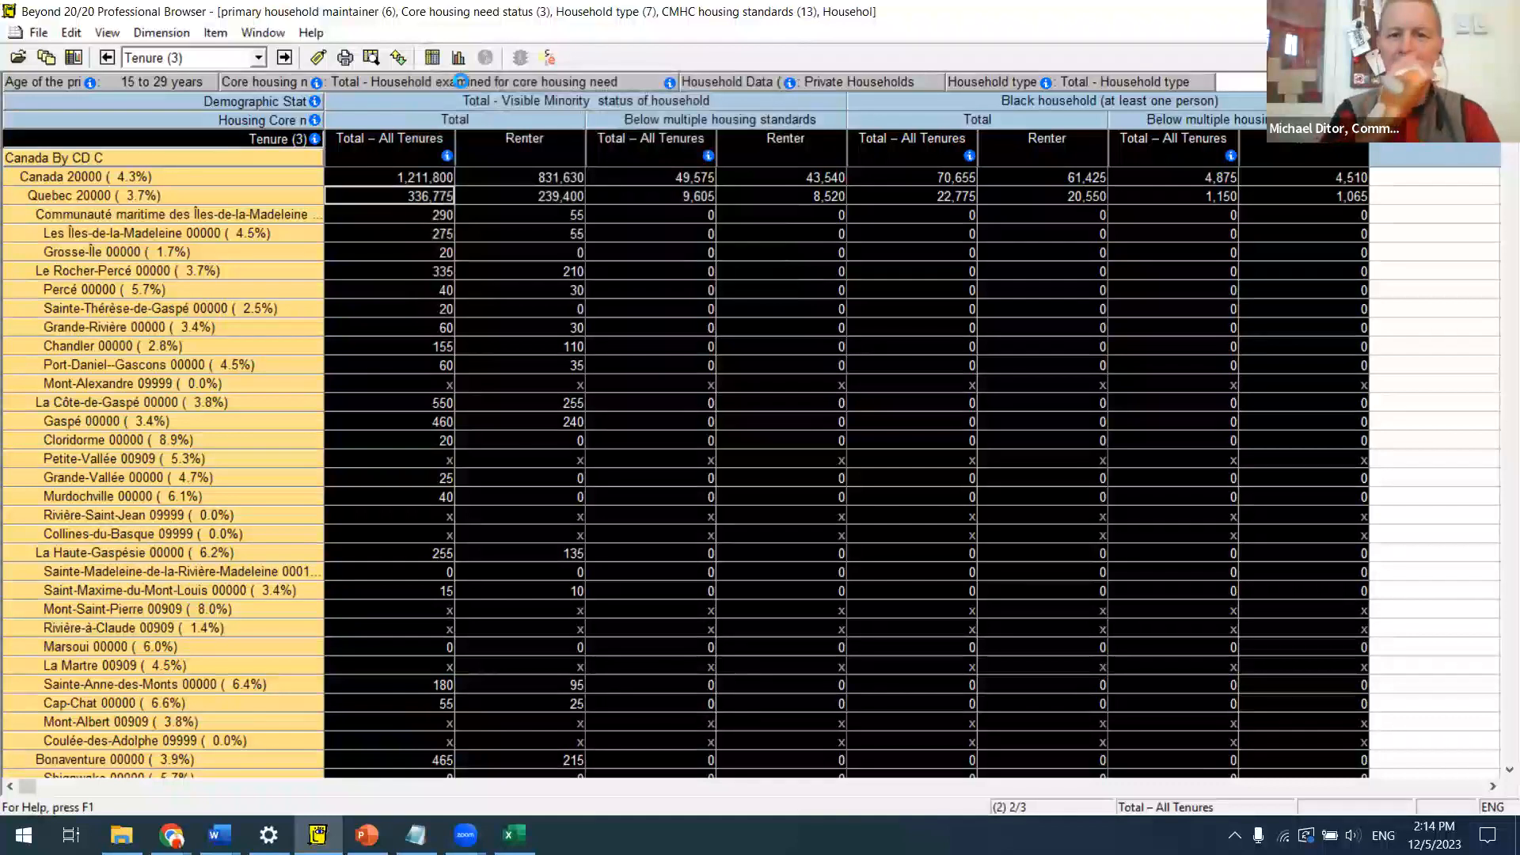
Step: Switch to File Explorer, go to the data questions folder inside CDP, and open the newly saved CSV file in Excel
{"action": "key", "text": "alt+Tab"}
{"action": "key", "text": "alt+Tab"}
{"action": "key", "text": "alt+Tab"}
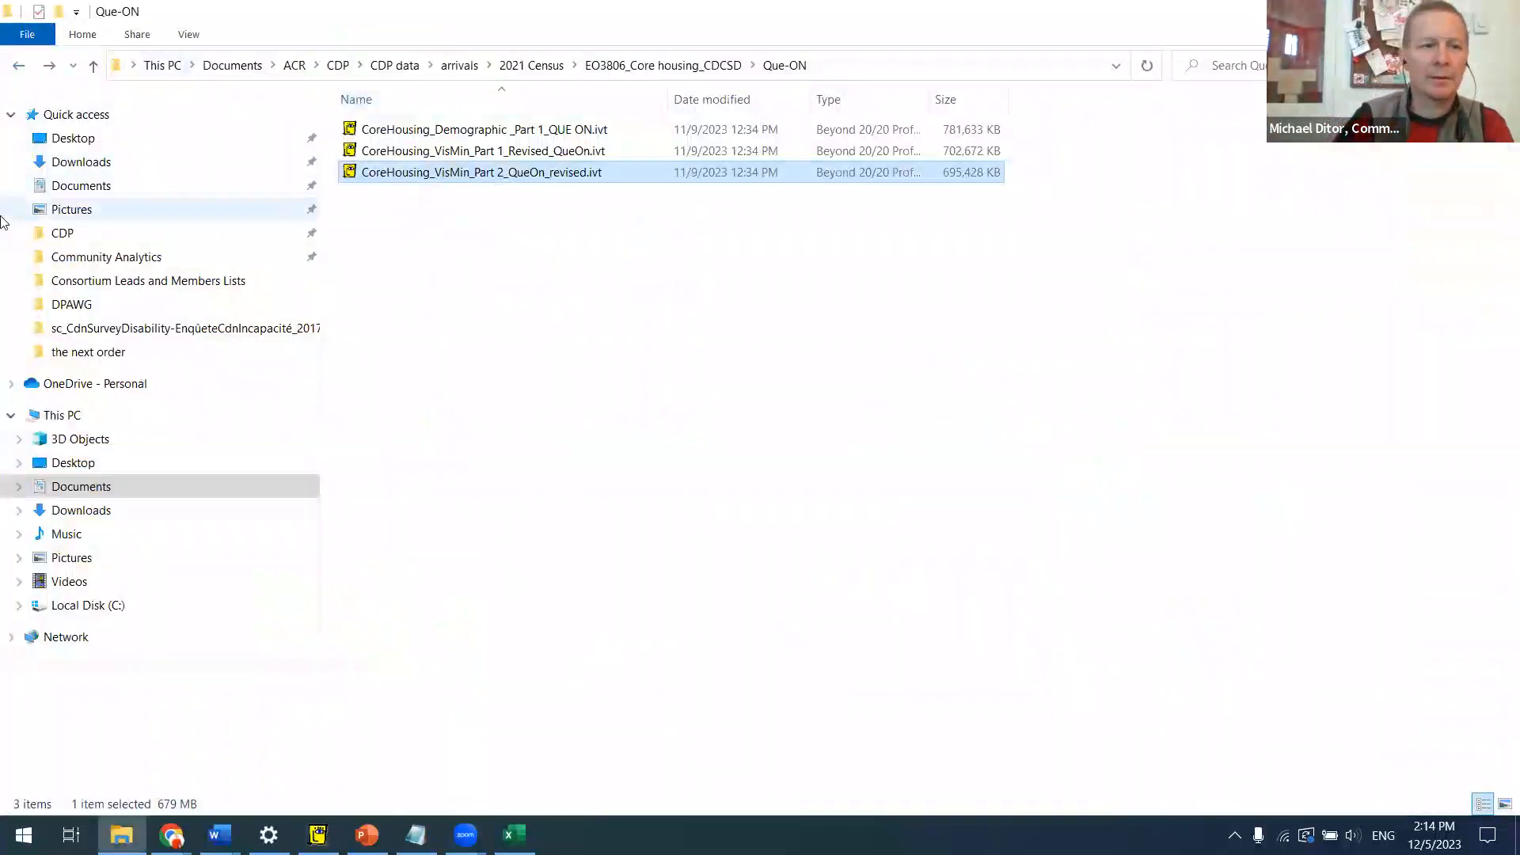
{"action": "left_click", "coordinate": [73, 234]}
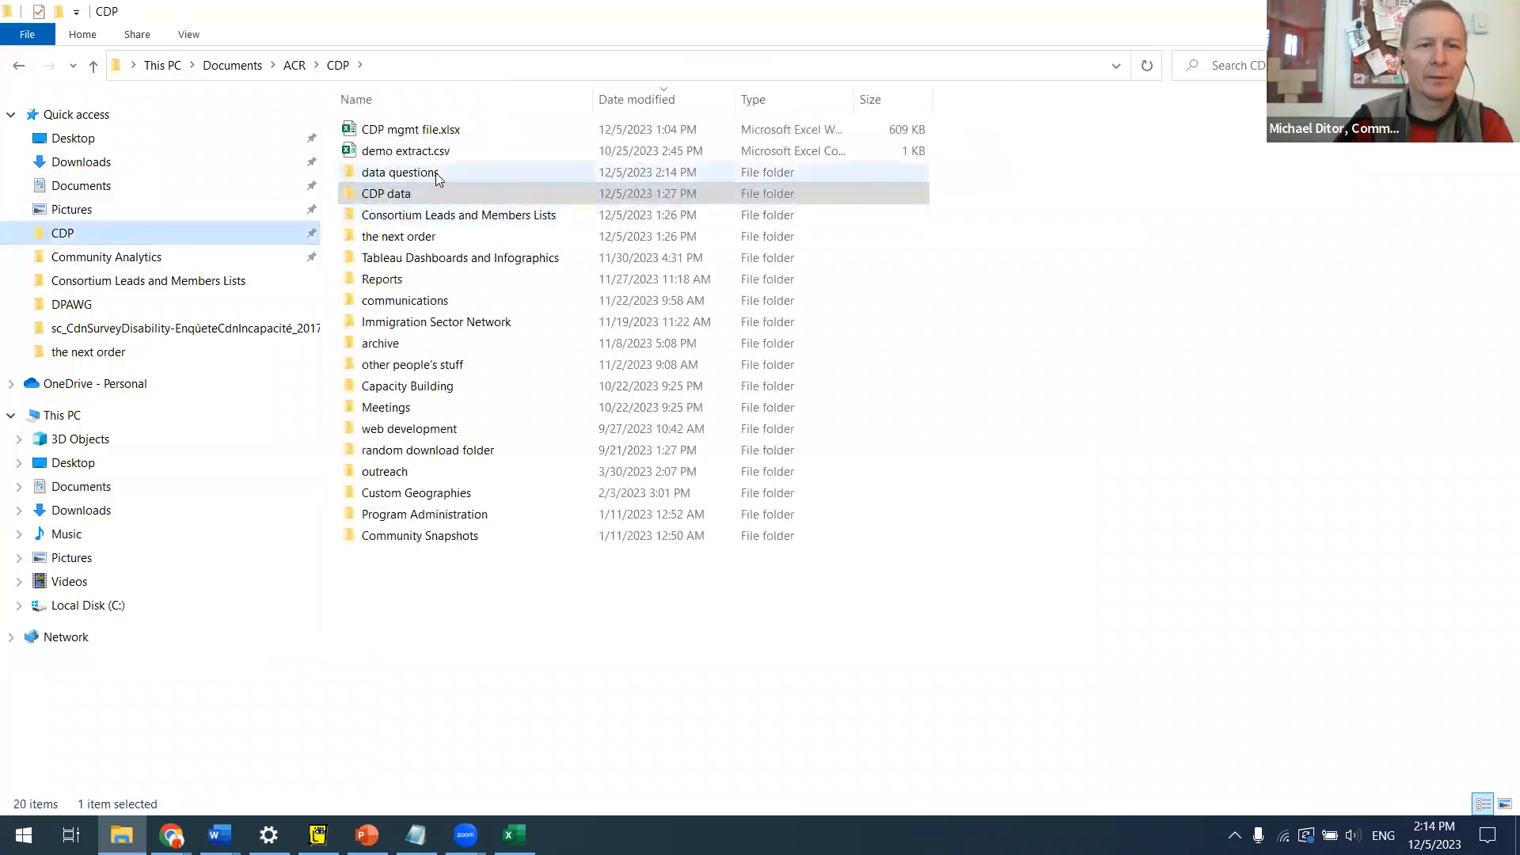
{"action": "double_click", "coordinate": [436, 172]}
{"action": "left_click", "coordinate": [428, 130]}
{"action": "key", "text": "alt+Tab"}
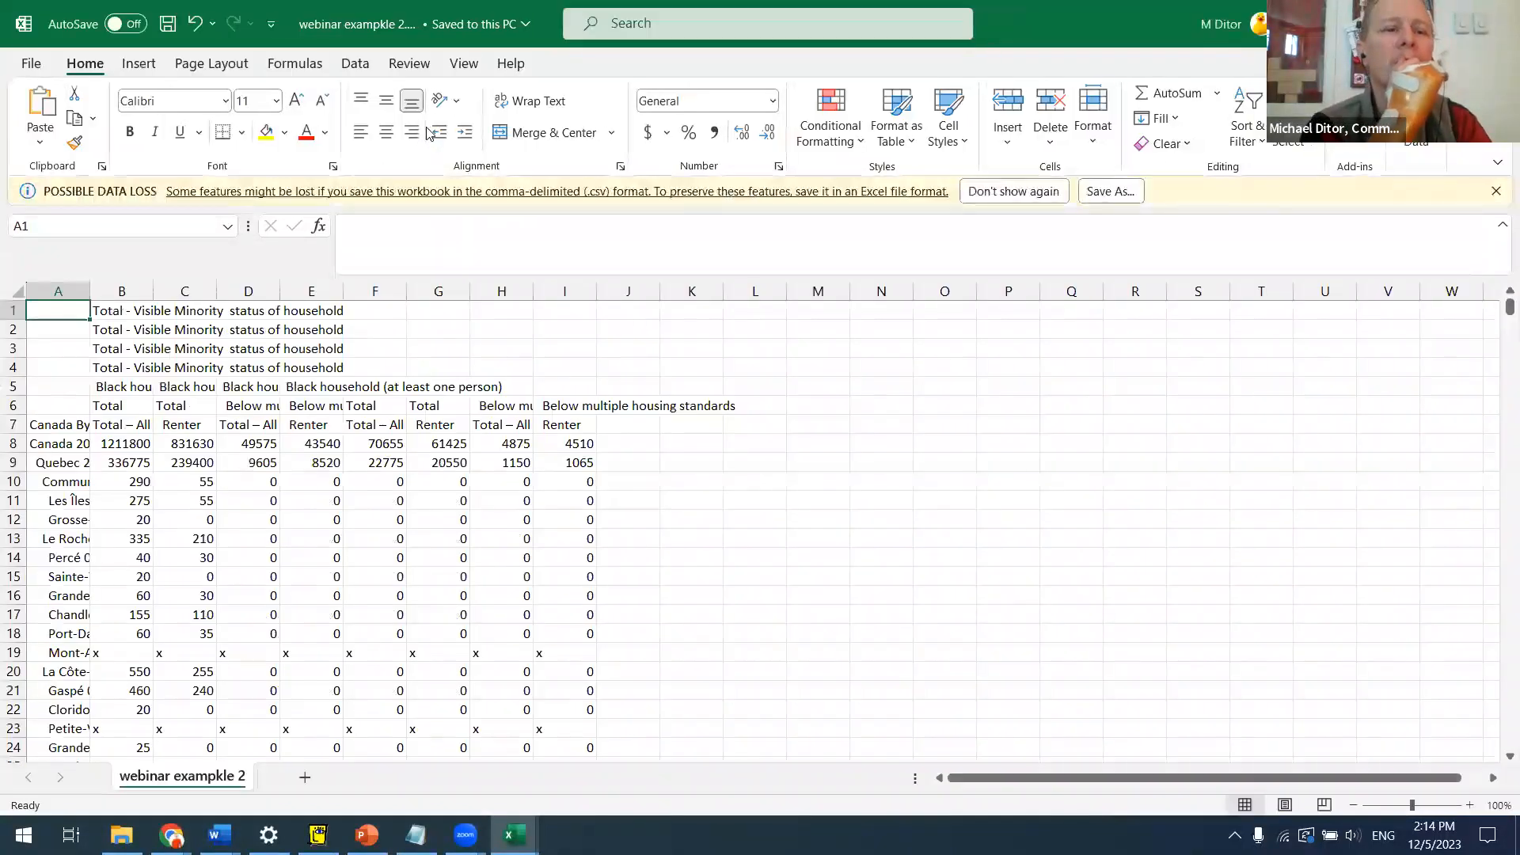
Step: Examine how the household header labels are laid out in column B, rows 1 to 5, of the exported file
{"action": "key", "text": "Down"}
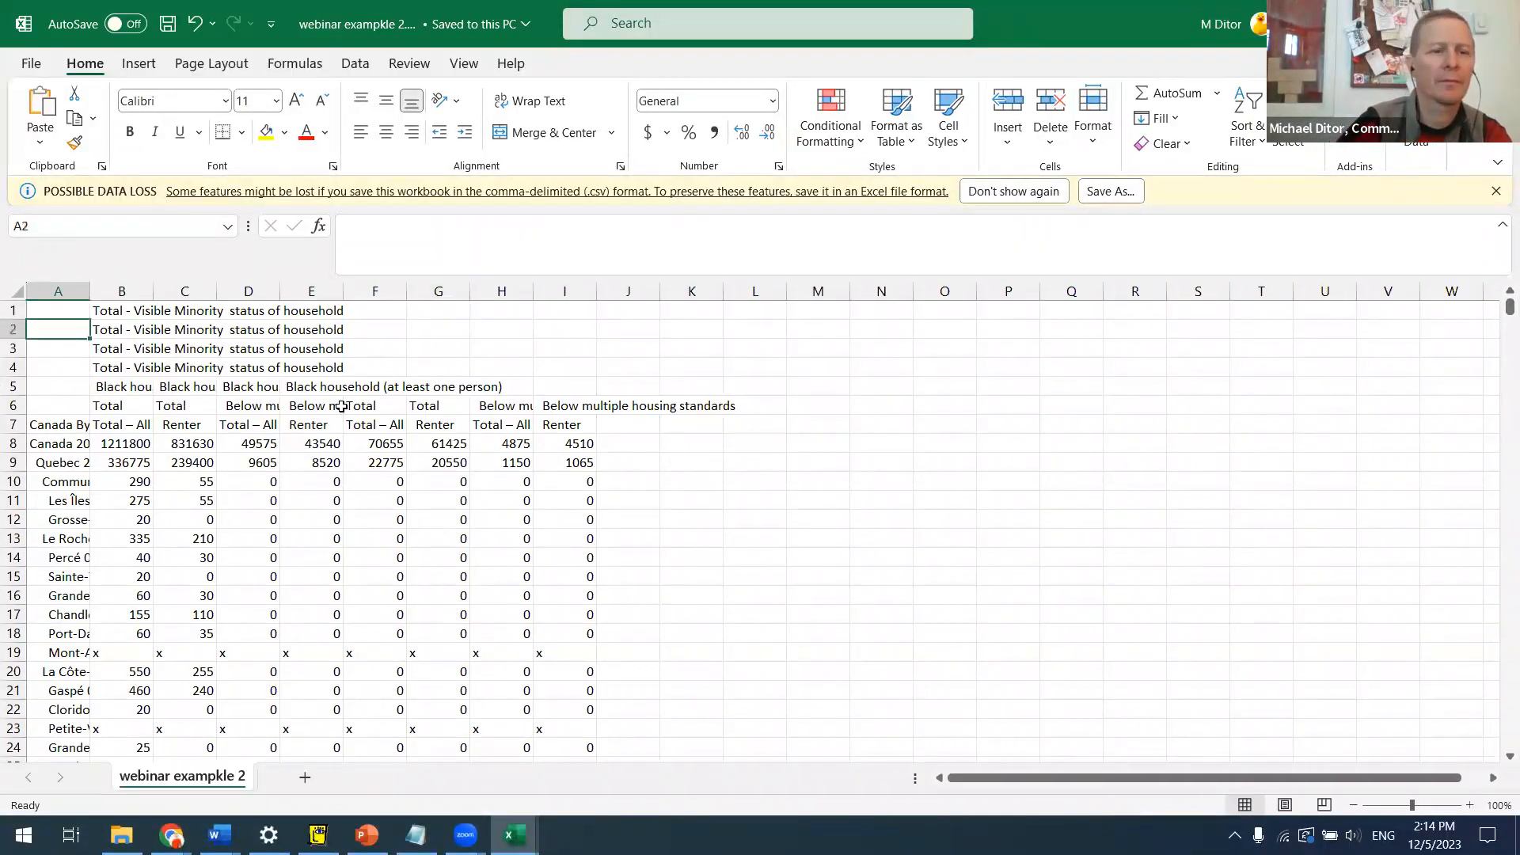
{"action": "key", "text": "Right"}
{"action": "key", "text": "Down"}
{"action": "key", "text": "Down"}
{"action": "key", "text": "Down"}
{"action": "key", "text": "Down"}
{"action": "key", "text": "Up"}
{"action": "key", "text": "Up"}
{"action": "key", "text": "Up"}
{"action": "key", "text": "Up"}
{"action": "key", "text": "Up"}
{"action": "key", "text": "Down"}
{"action": "key", "text": "Down"}
{"action": "key", "text": "Down"}
{"action": "key", "text": "Down"}
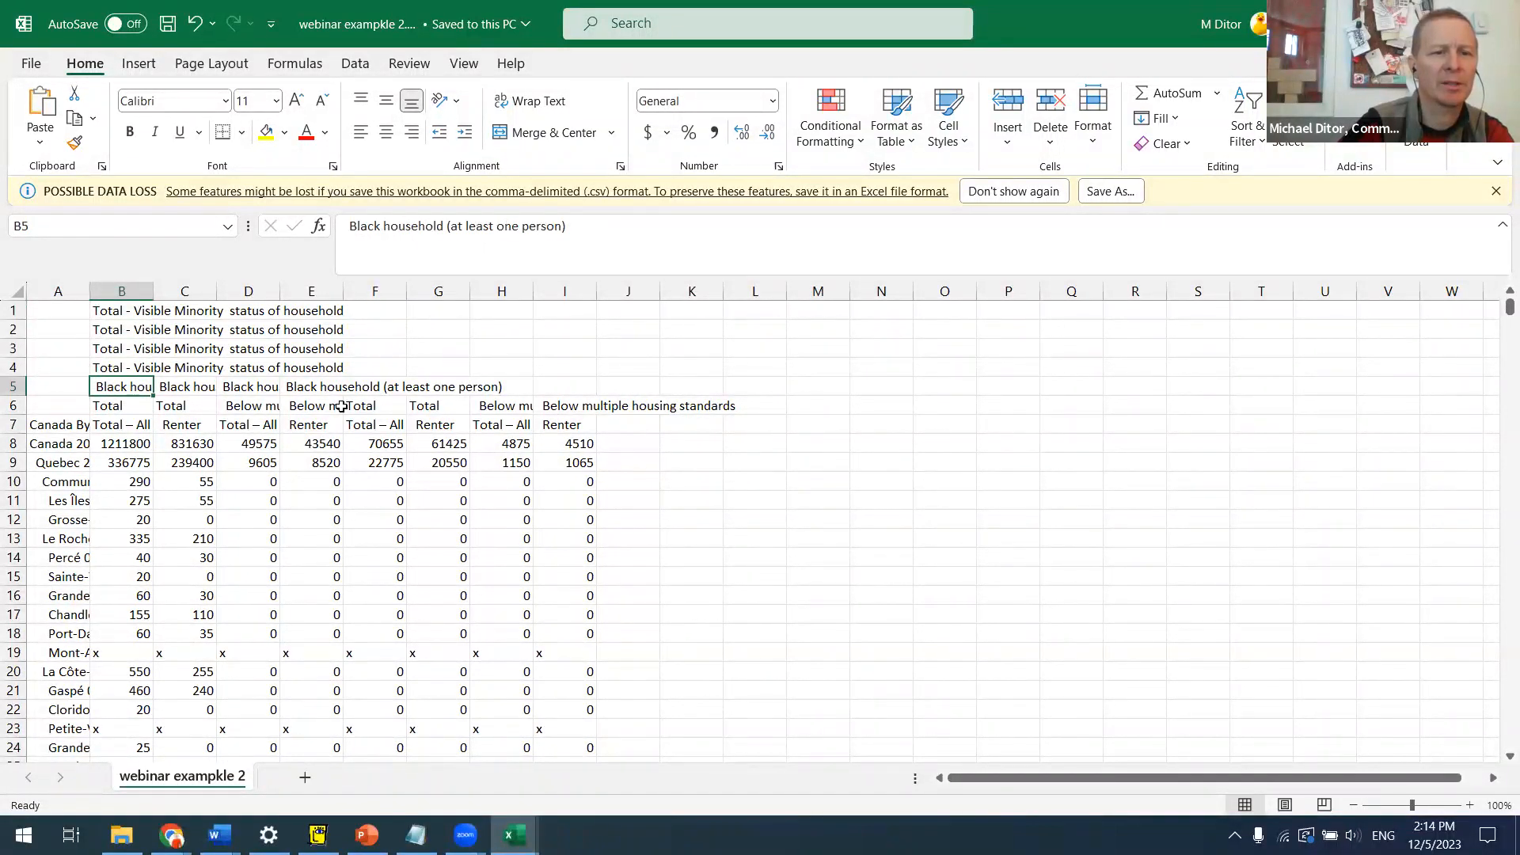
Step: Copy the header labels in B1:B4 and paste them as transposed values across row 4, starting at B4
{"action": "key", "text": "Up"}
{"action": "key", "text": "Up"}
{"action": "key", "text": "Up"}
{"action": "key", "text": "Up"}
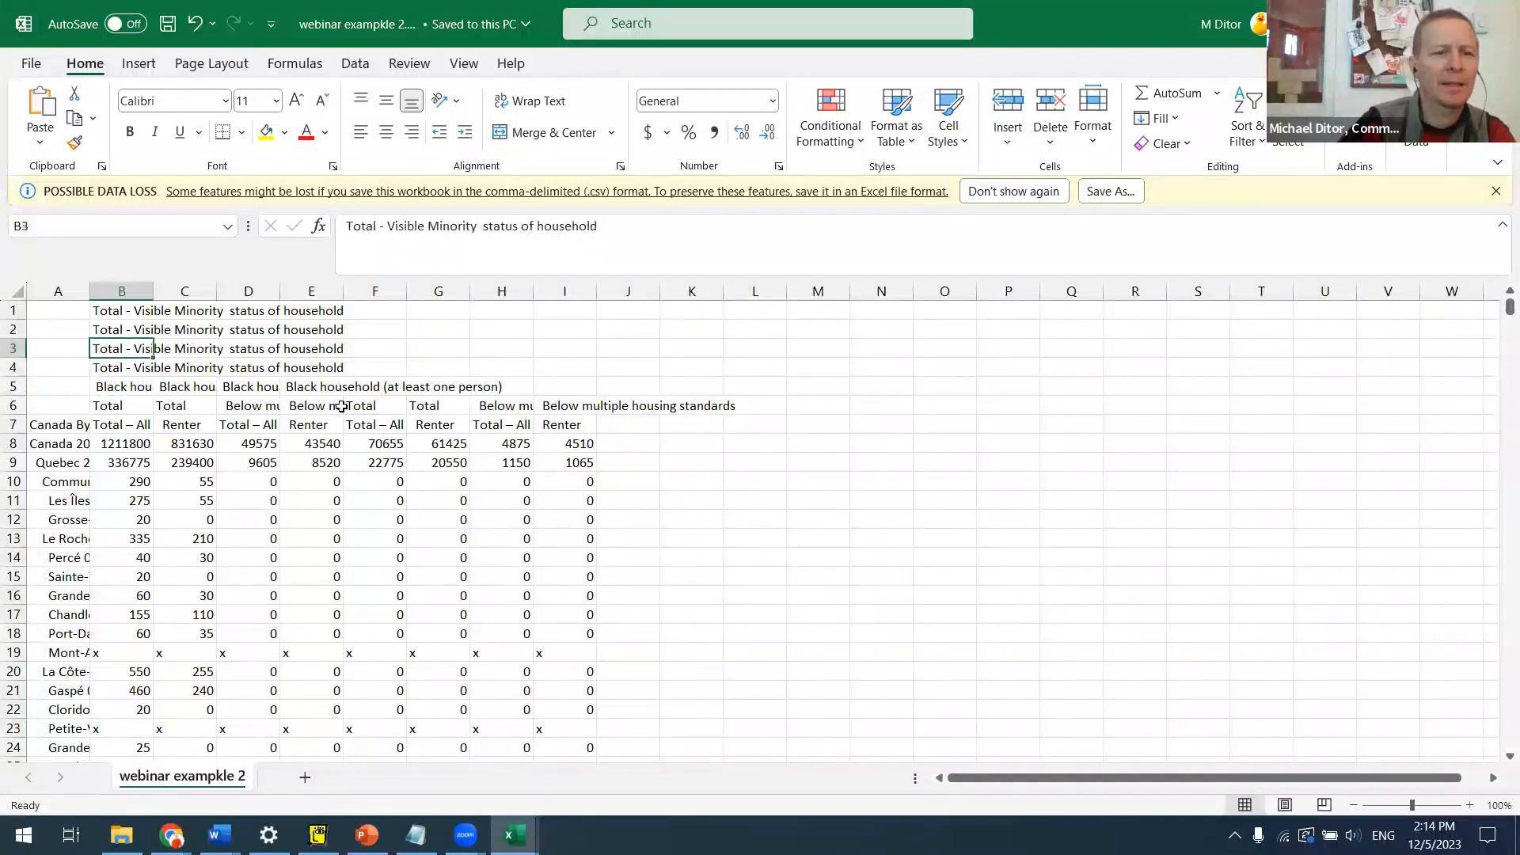
{"action": "key", "text": "shift+Down"}
{"action": "key", "text": "shift+Down"}
{"action": "key", "text": "shift+Down"}
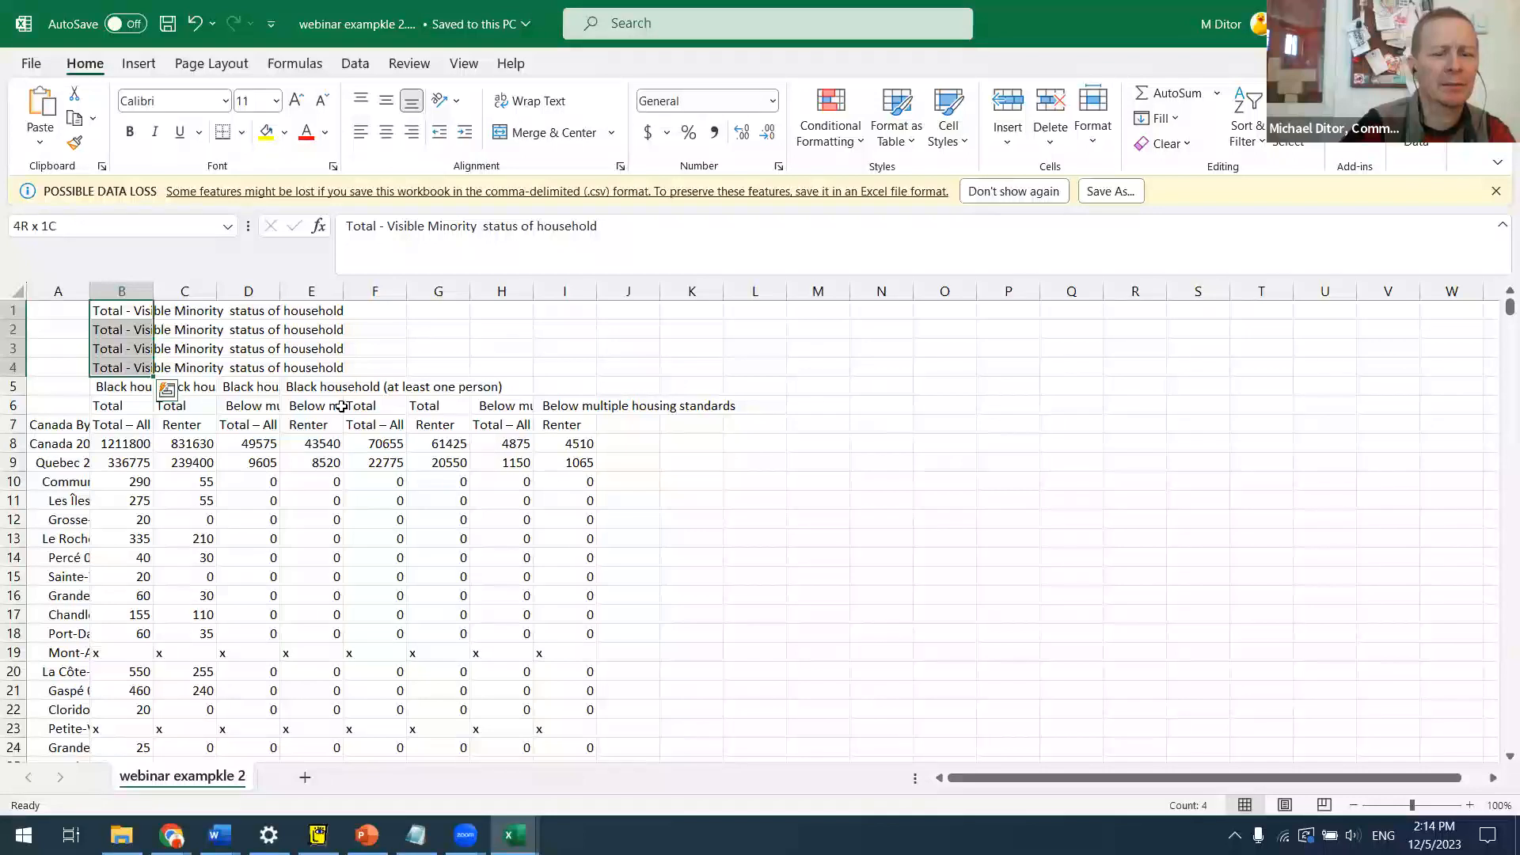
{"action": "key", "text": "ctrl+c"}
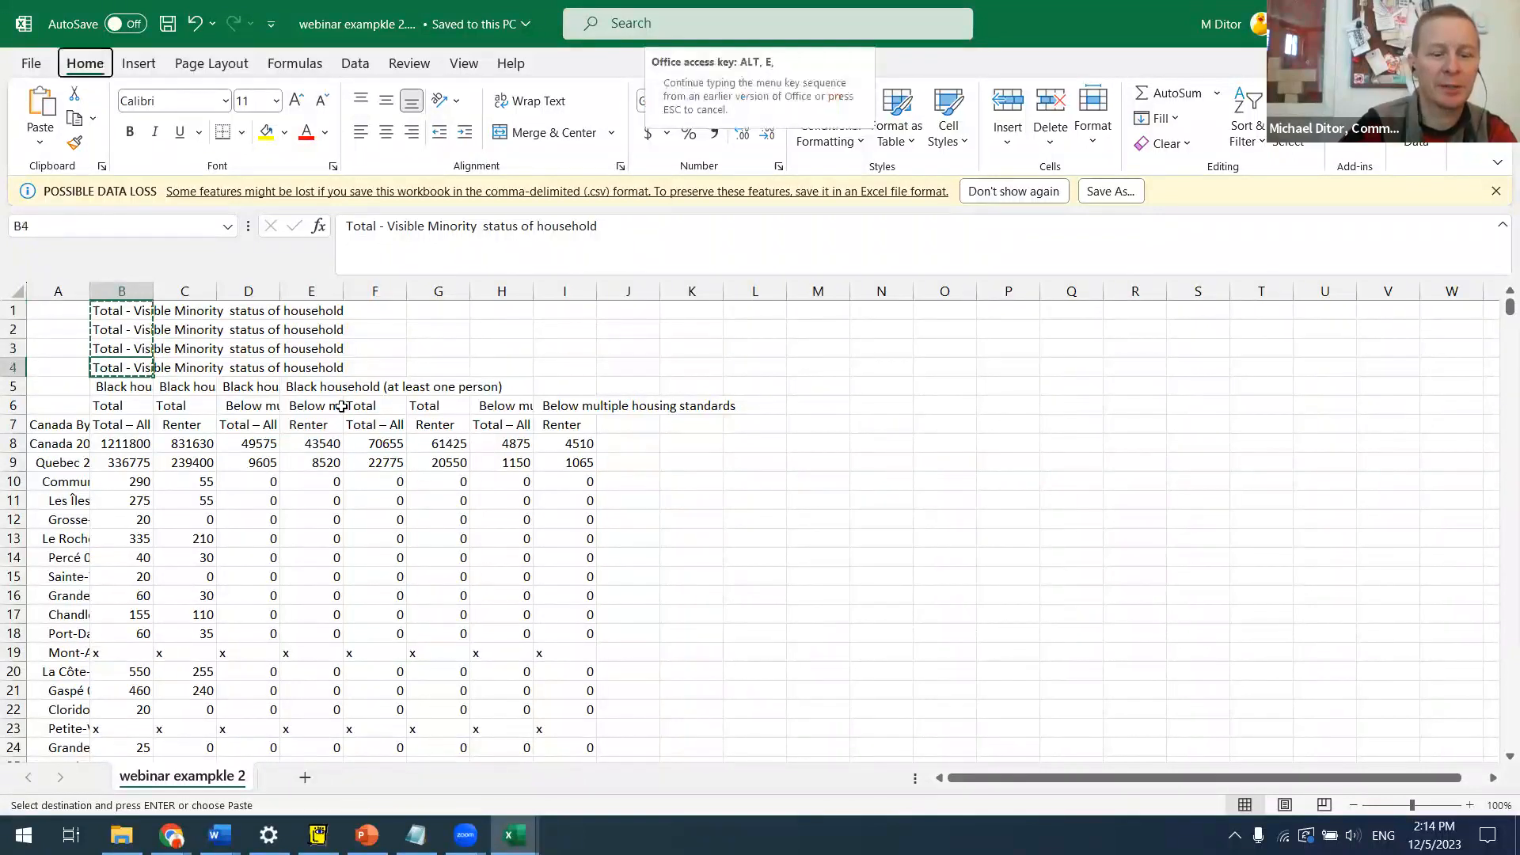
{"action": "key", "text": "ctrl+alt+v"}
{"action": "key", "text": "alt+e"}
{"action": "key", "text": "alt+v"}
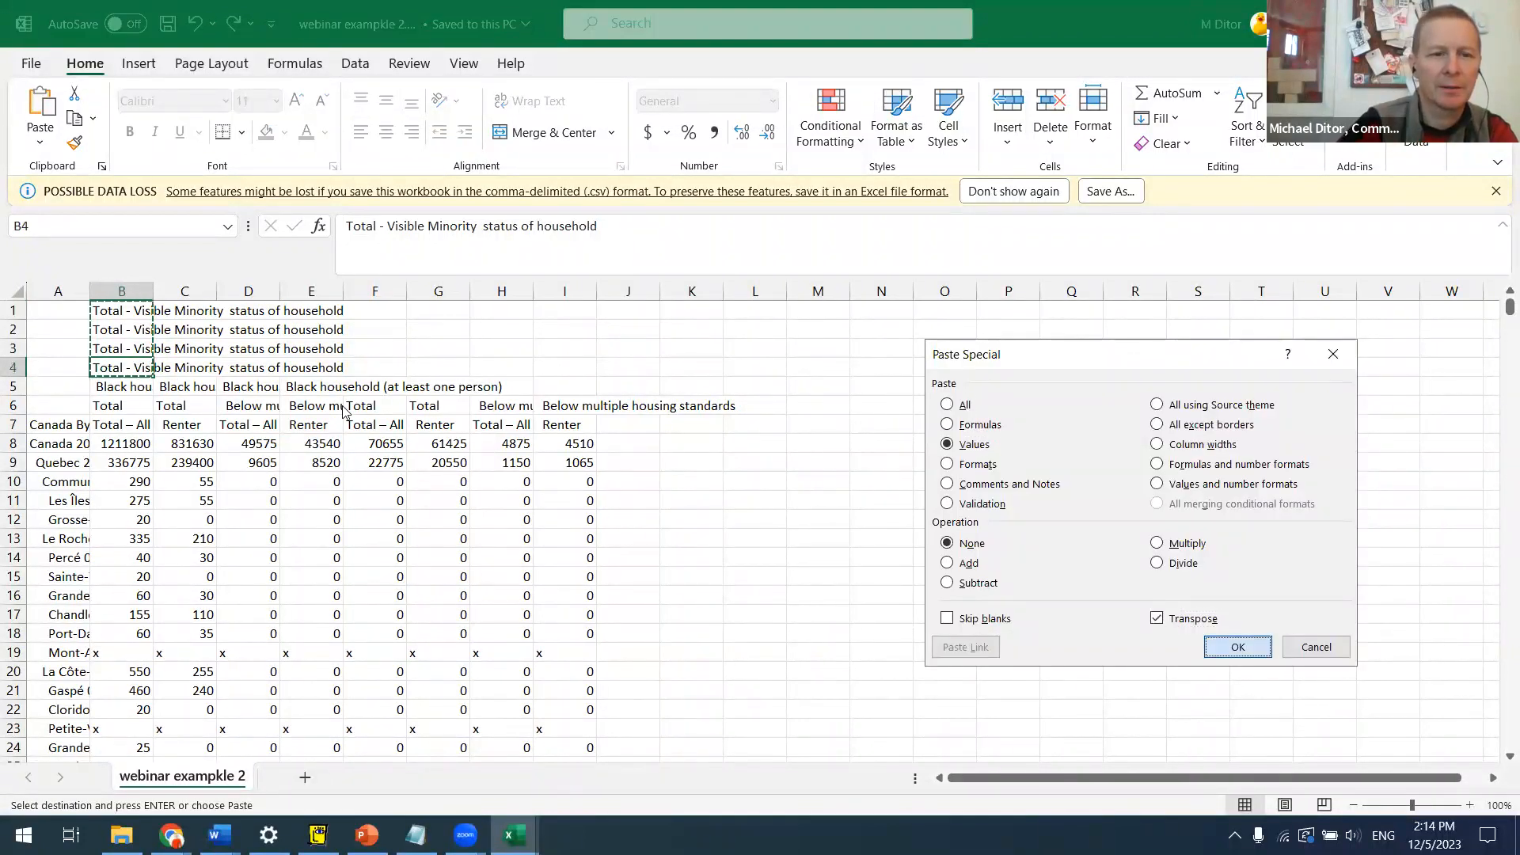
{"action": "key", "text": "Return"}
{"action": "key", "text": "Return"}
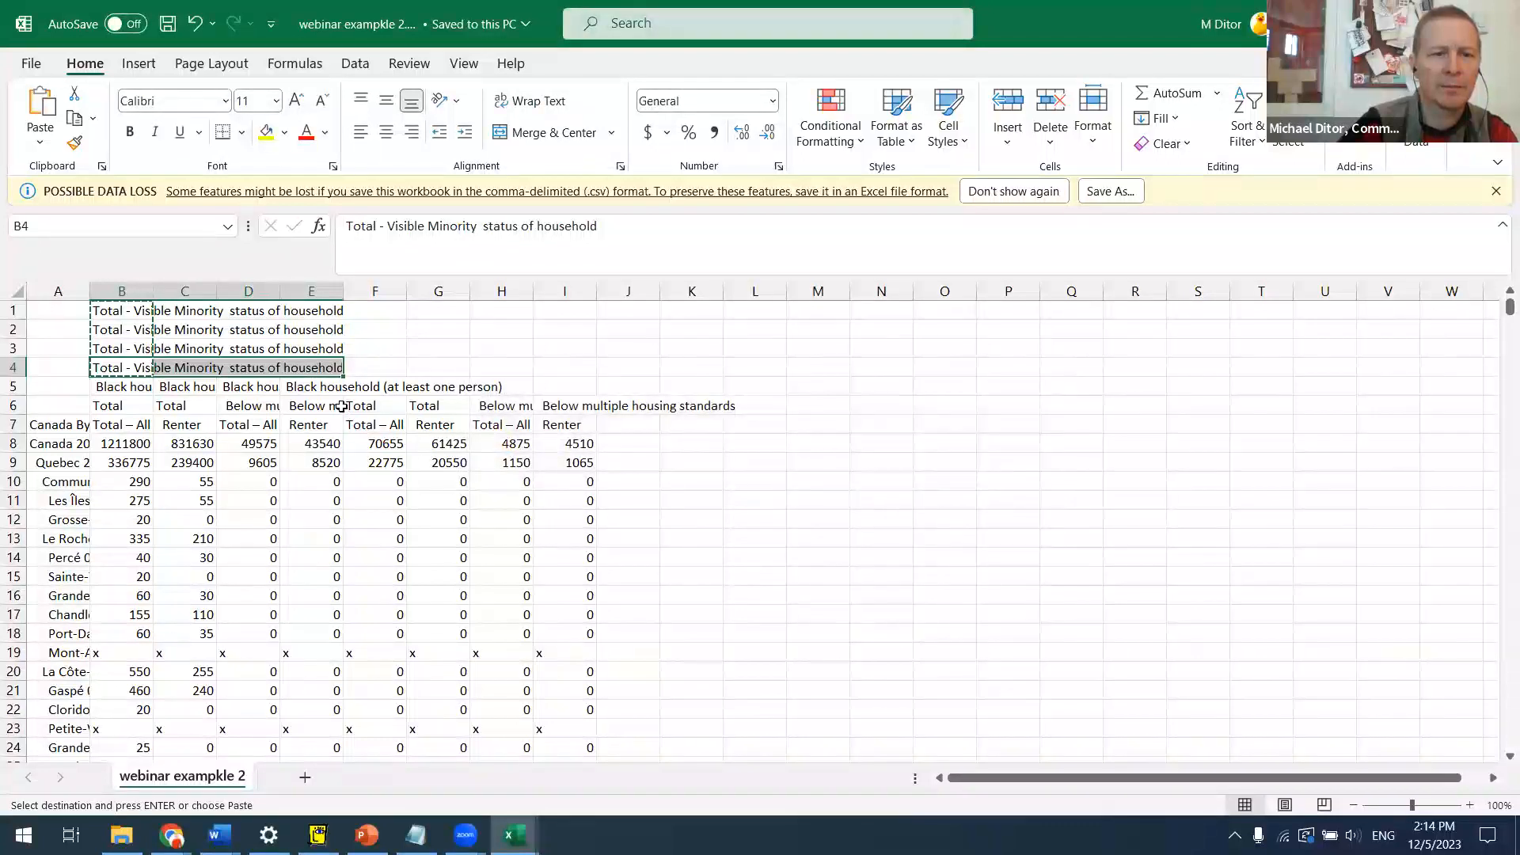
Step: Fill the "Total - Visible Minority status of household" label from B4 across row 4 to I4
{"action": "key", "text": "Escape"}
{"action": "key", "text": "Right"}
{"action": "key", "text": "Left"}
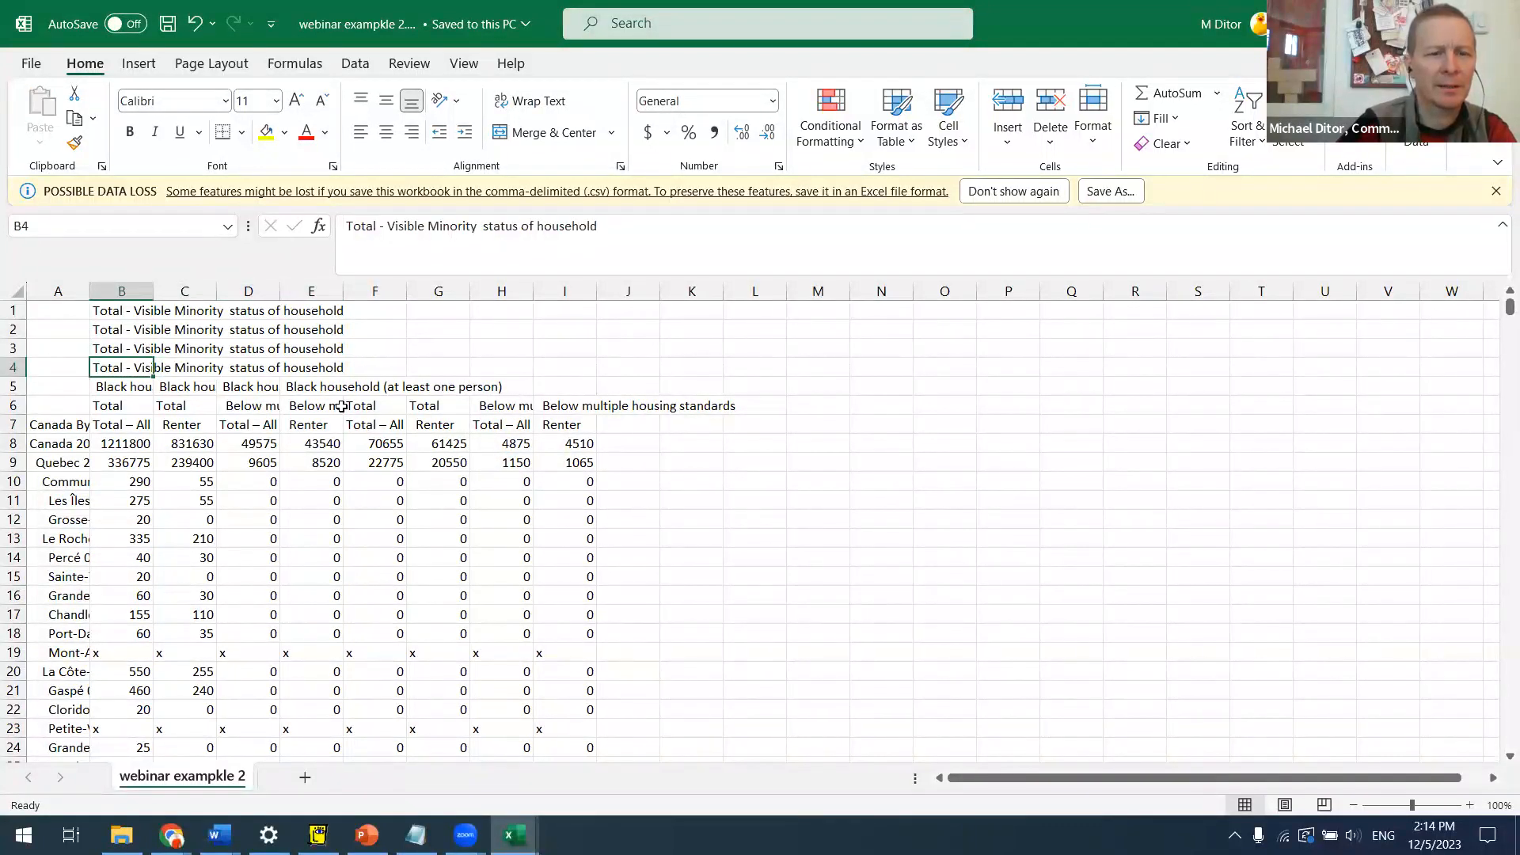
{"action": "key", "text": "shift+Right"}
{"action": "key", "text": "shift+Right"}
{"action": "key", "text": "shift+Right"}
{"action": "key", "text": "shift+Right"}
{"action": "key", "text": "shift+Right"}
{"action": "key", "text": "shift+Right"}
{"action": "key", "text": "shift+Right"}
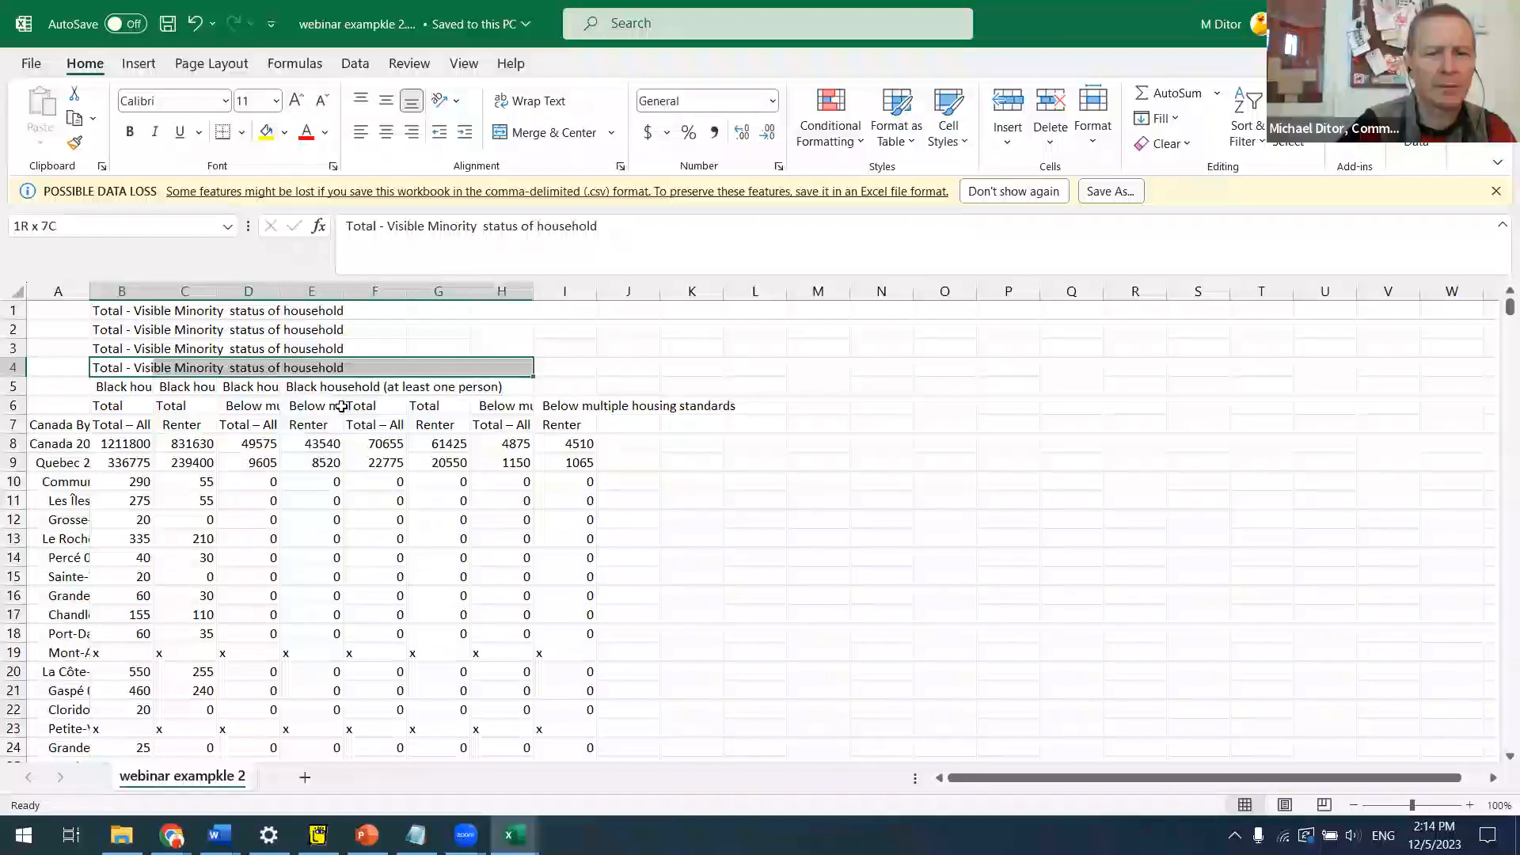
{"action": "key", "text": "ctrl+r"}
{"action": "key", "text": "Down"}
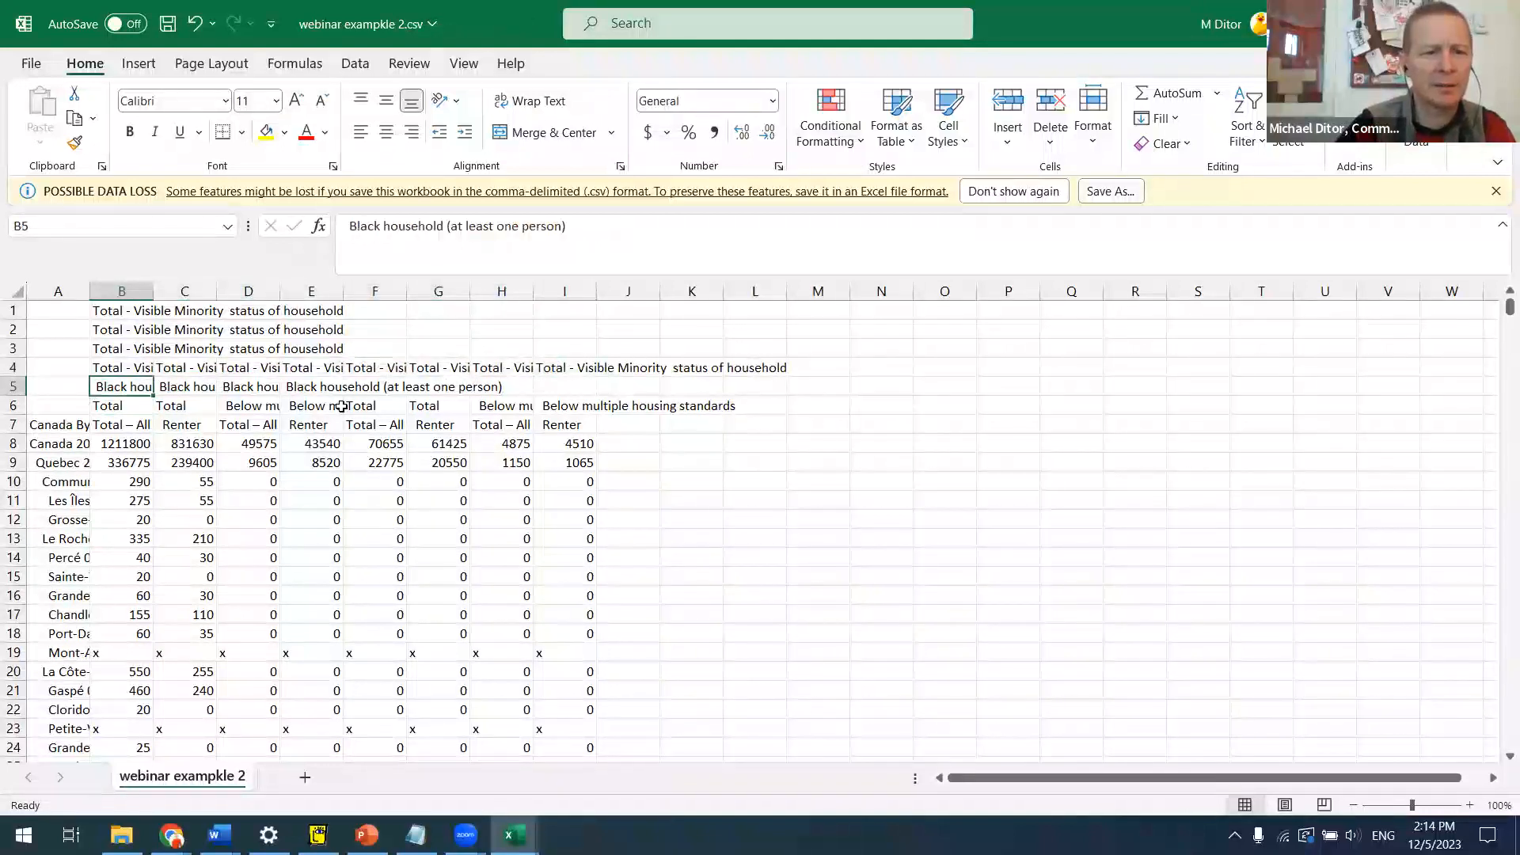
Step: Switch to Beyond 20/20 and bring up the EO3725 - NEET - CMACACT Part 1 table
{"action": "key", "text": "alt+Tab"}
{"action": "key", "text": "alt+Tab"}
{"action": "key", "text": "alt+Tab"}
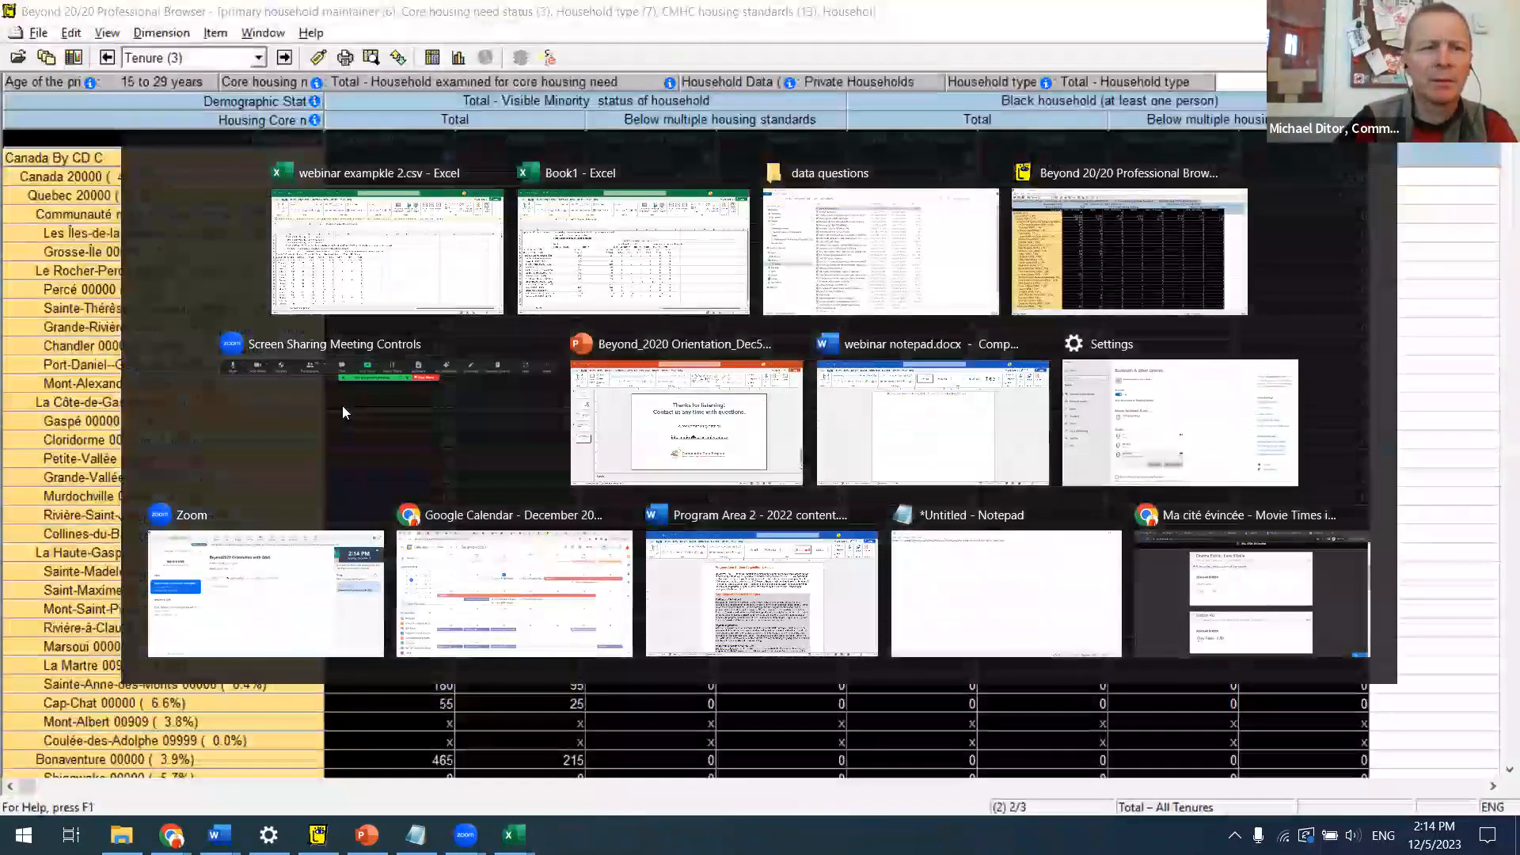
{"action": "key", "text": "alt+w"}
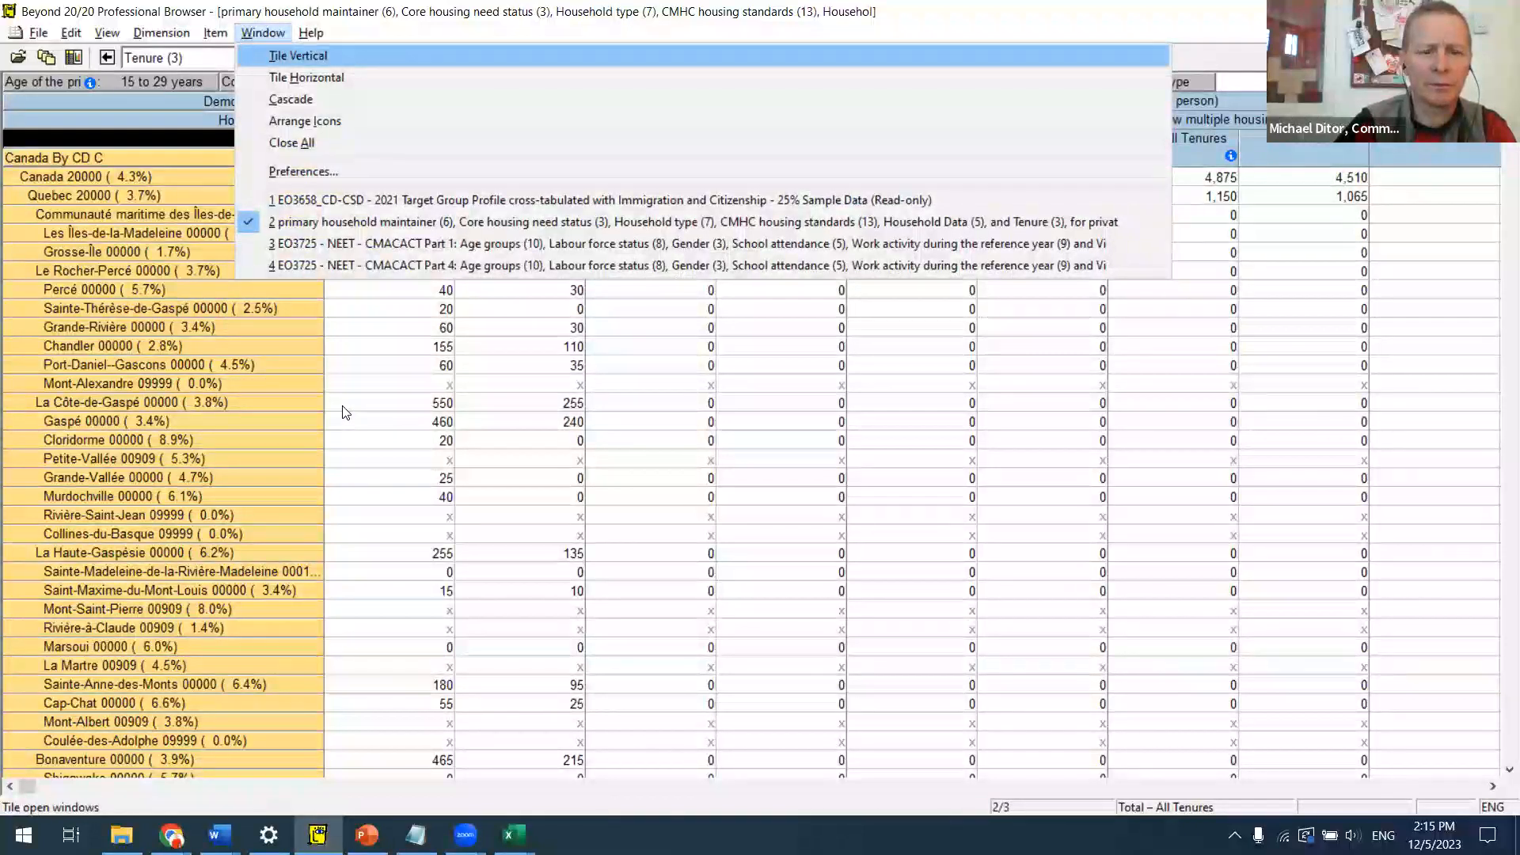
{"action": "key", "text": "3"}
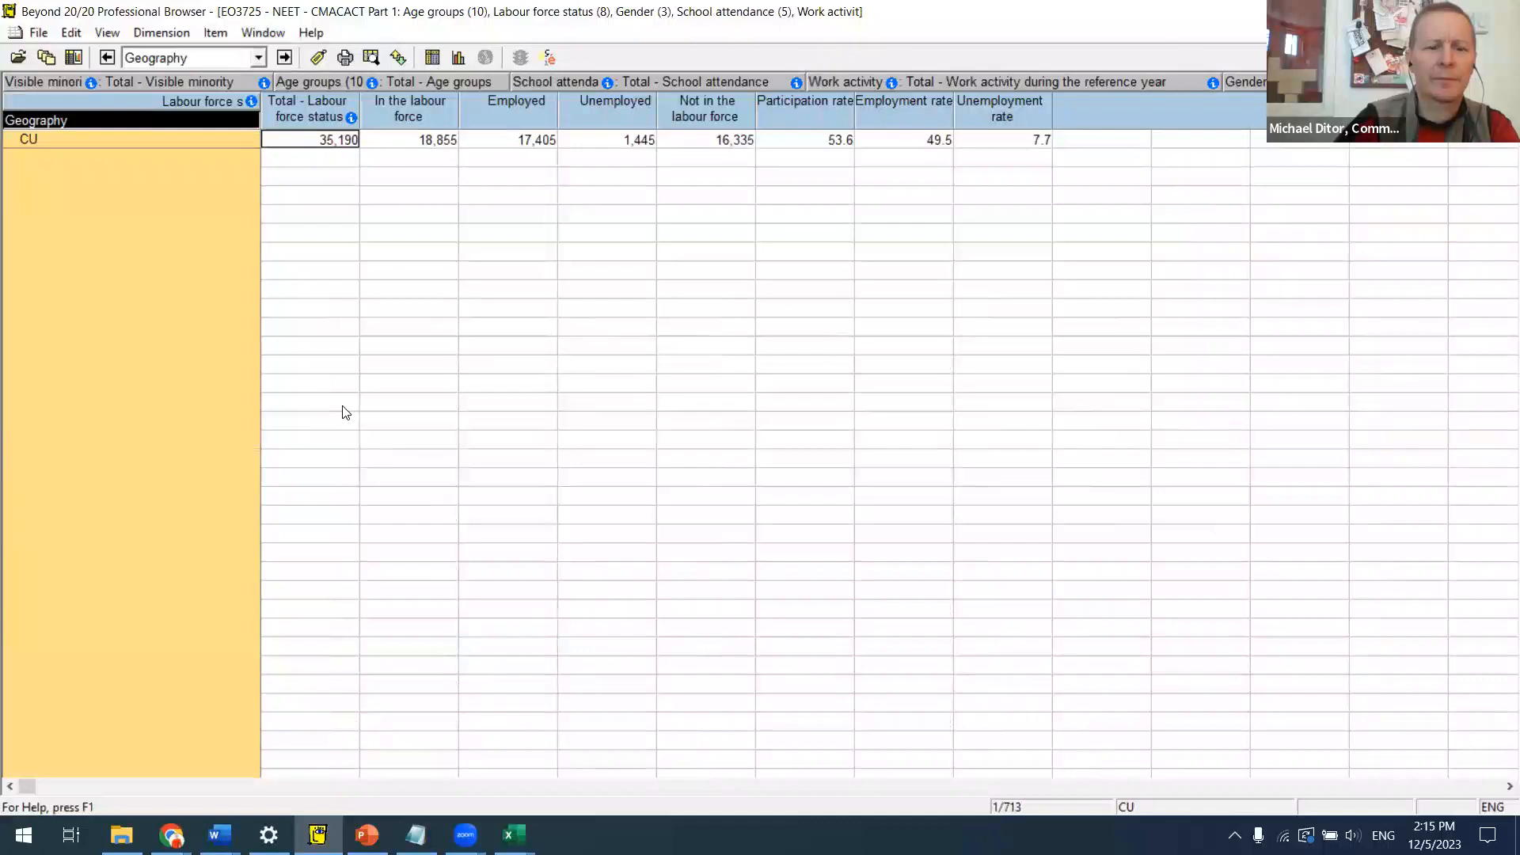
Step: Save the NEET Part 1 table as a comma-separated file named "ex 3" in the data questions folder
{"action": "key", "text": "F12"}
{"action": "key", "text": "alt+t"}
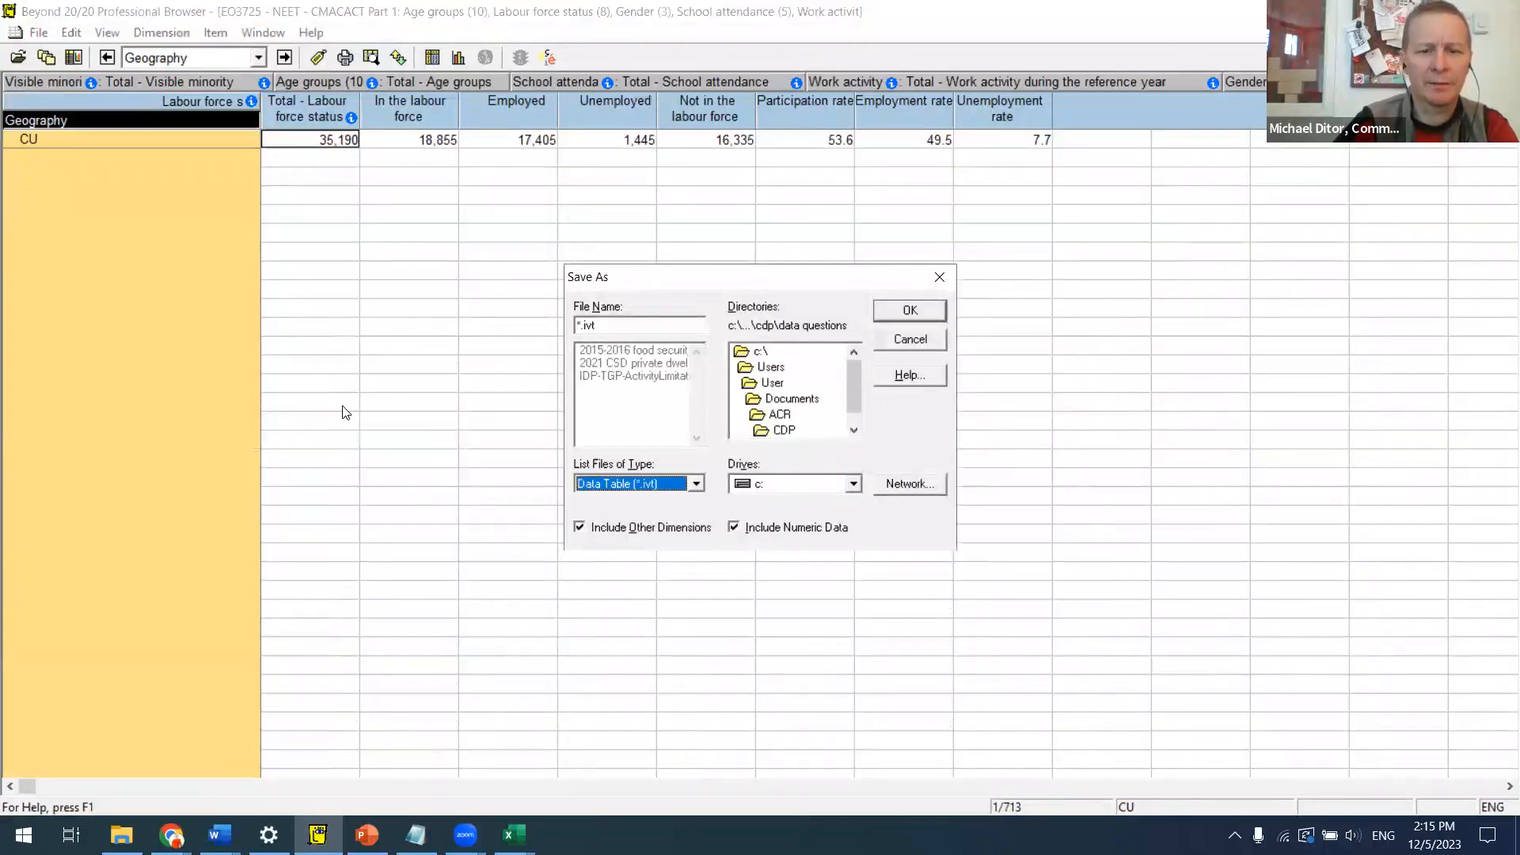
{"action": "key", "text": "c"}
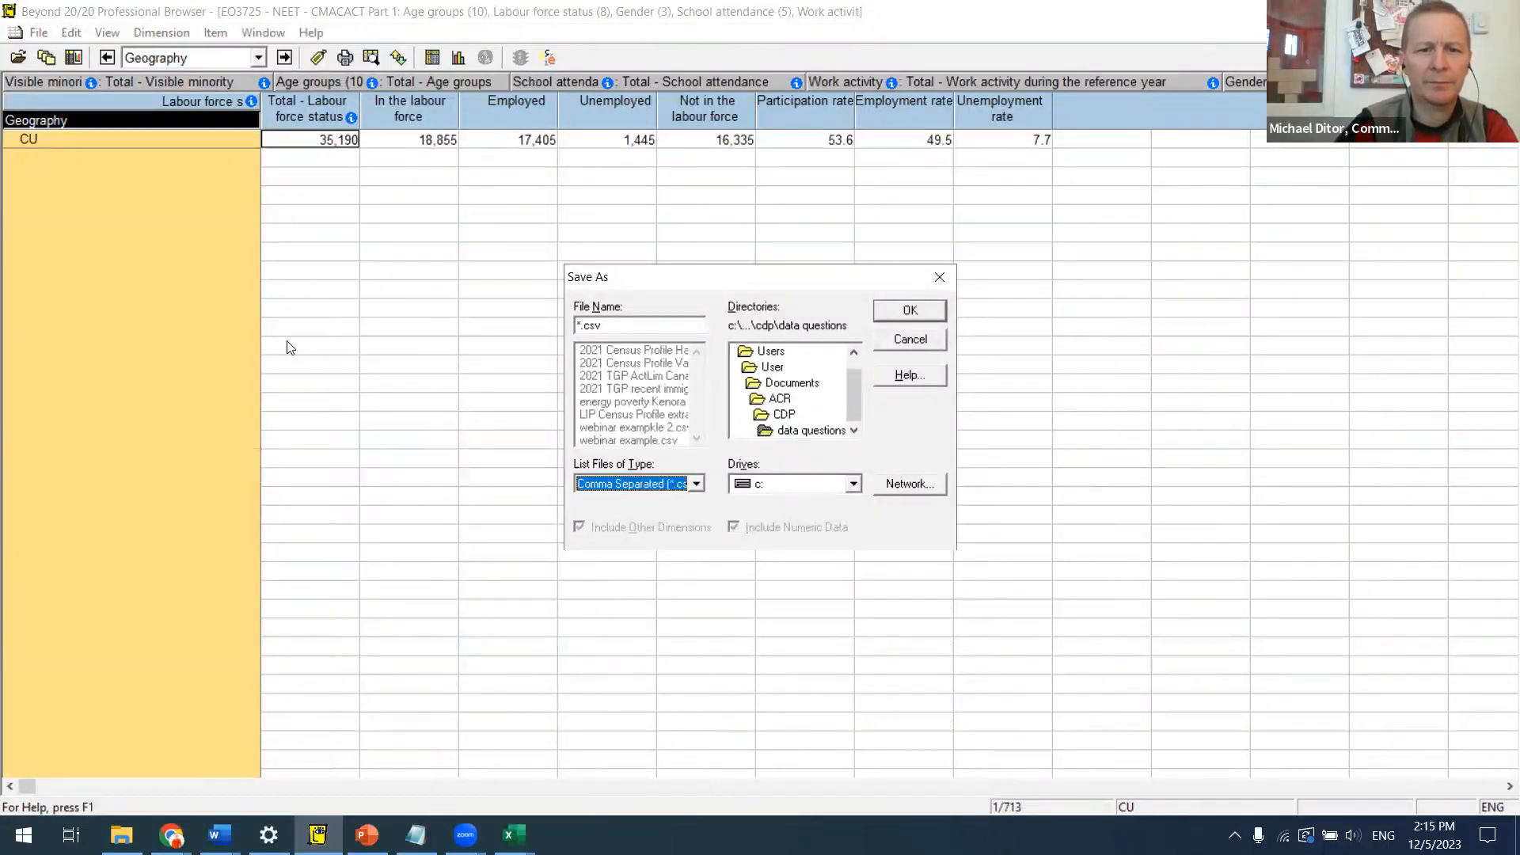
{"action": "key", "text": "alt+Tab"}
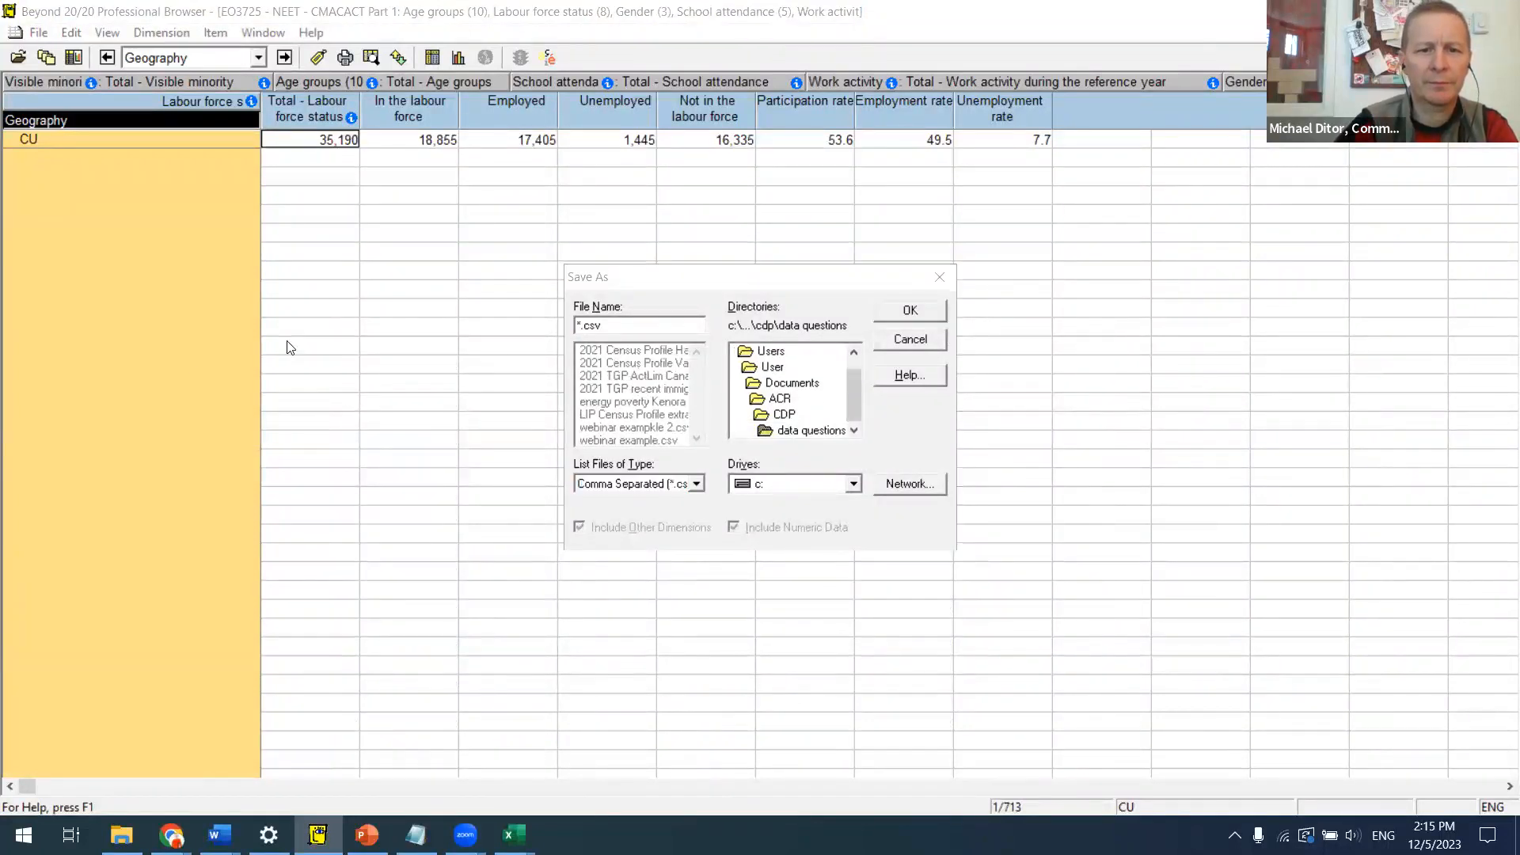
{"action": "left_click", "coordinate": [626, 332]}
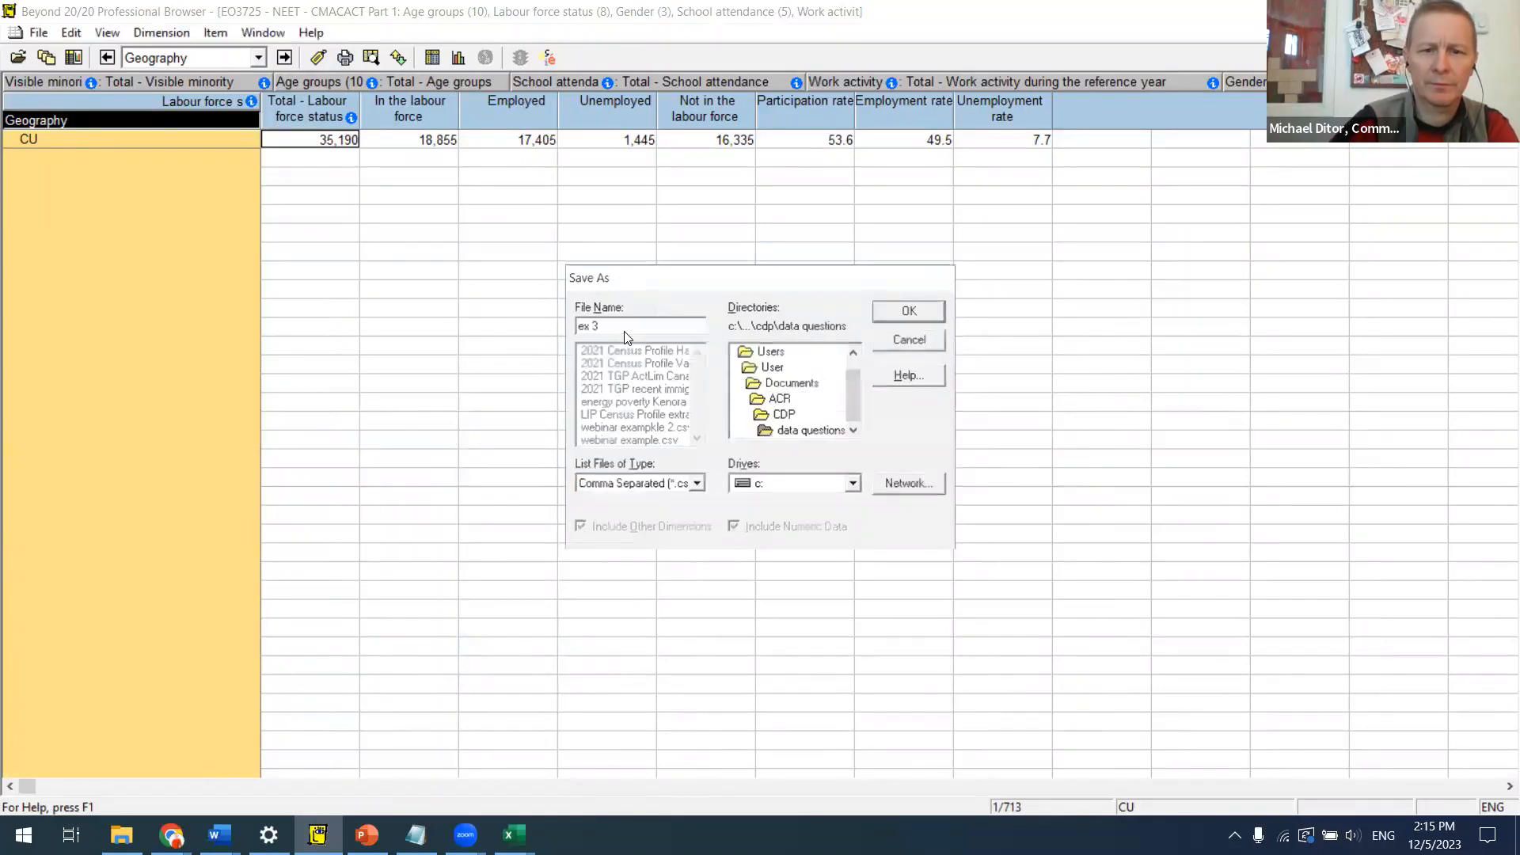
{"action": "key", "text": "Return"}
Step: Switch to the data questions folder in File Explorer and open ex 3.csv in Excel
{"action": "key", "text": "alt+Tab"}
{"action": "key", "text": "Tab"}
{"action": "key", "text": "Tab"}
{"action": "key", "text": "Tab"}
{"action": "key", "text": "Up"}
{"action": "key", "text": "Return"}
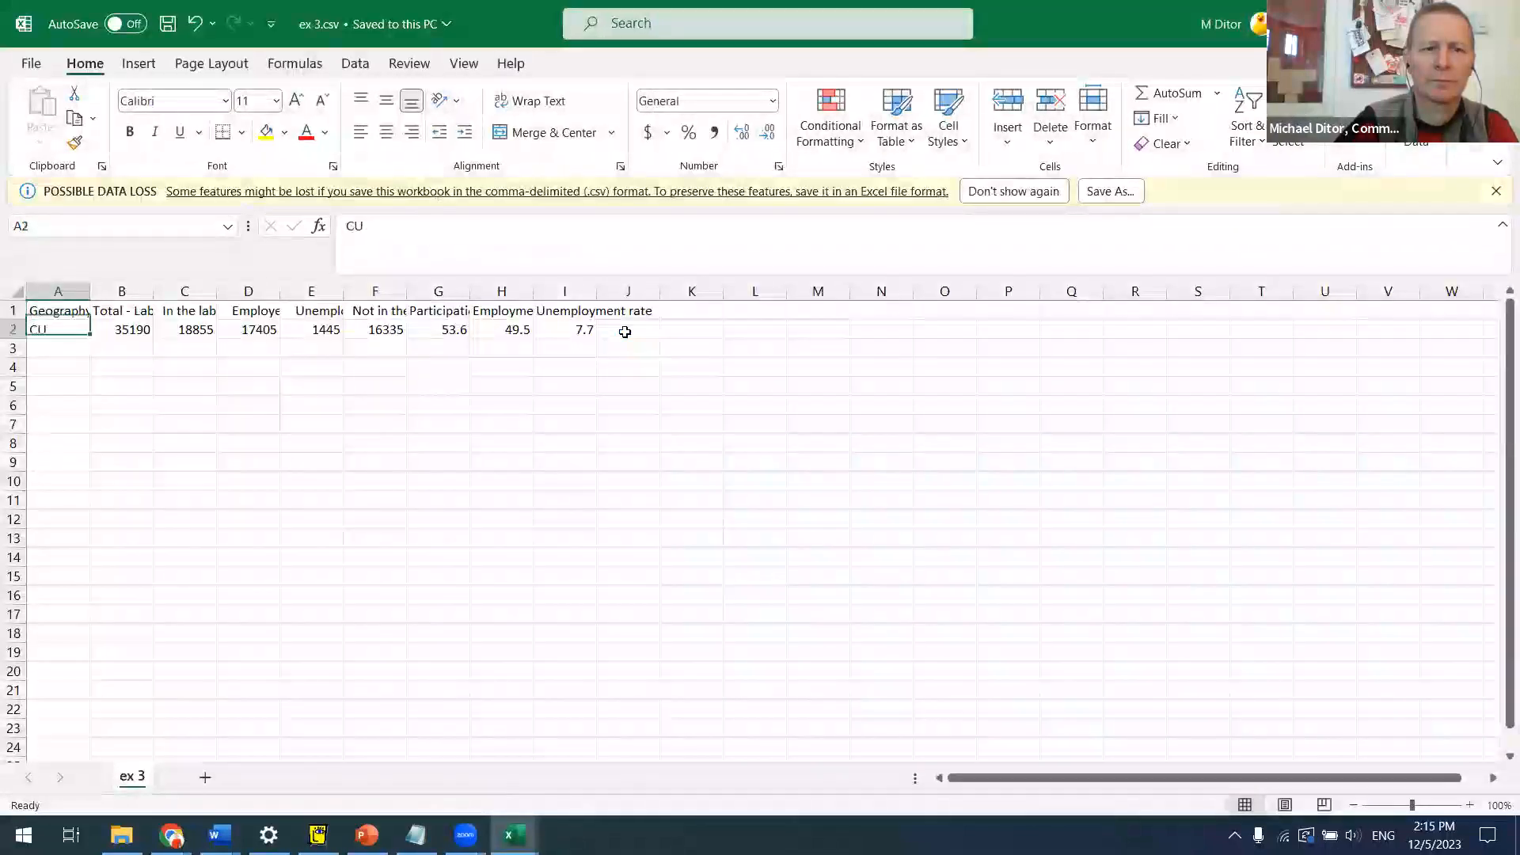
Step: Compare the exported ex 3.csv in Excel with the Visible minority and Age groups dimensions of the Beyond 20/20 table
{"action": "key", "text": "alt+Tab"}
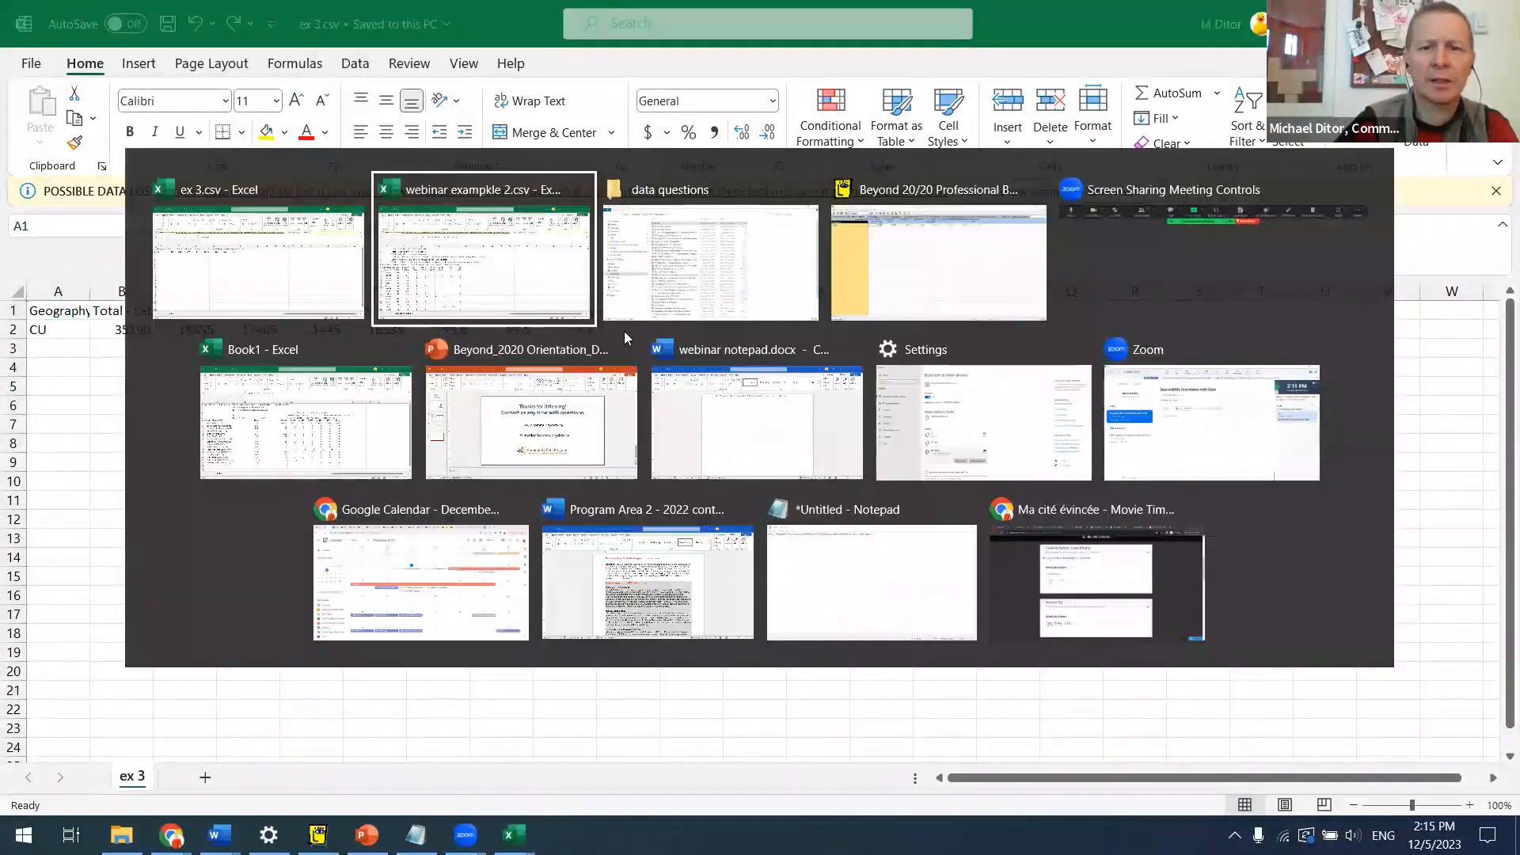
{"action": "key", "text": "alt+Tab"}
{"action": "key", "text": "alt+Tab"}
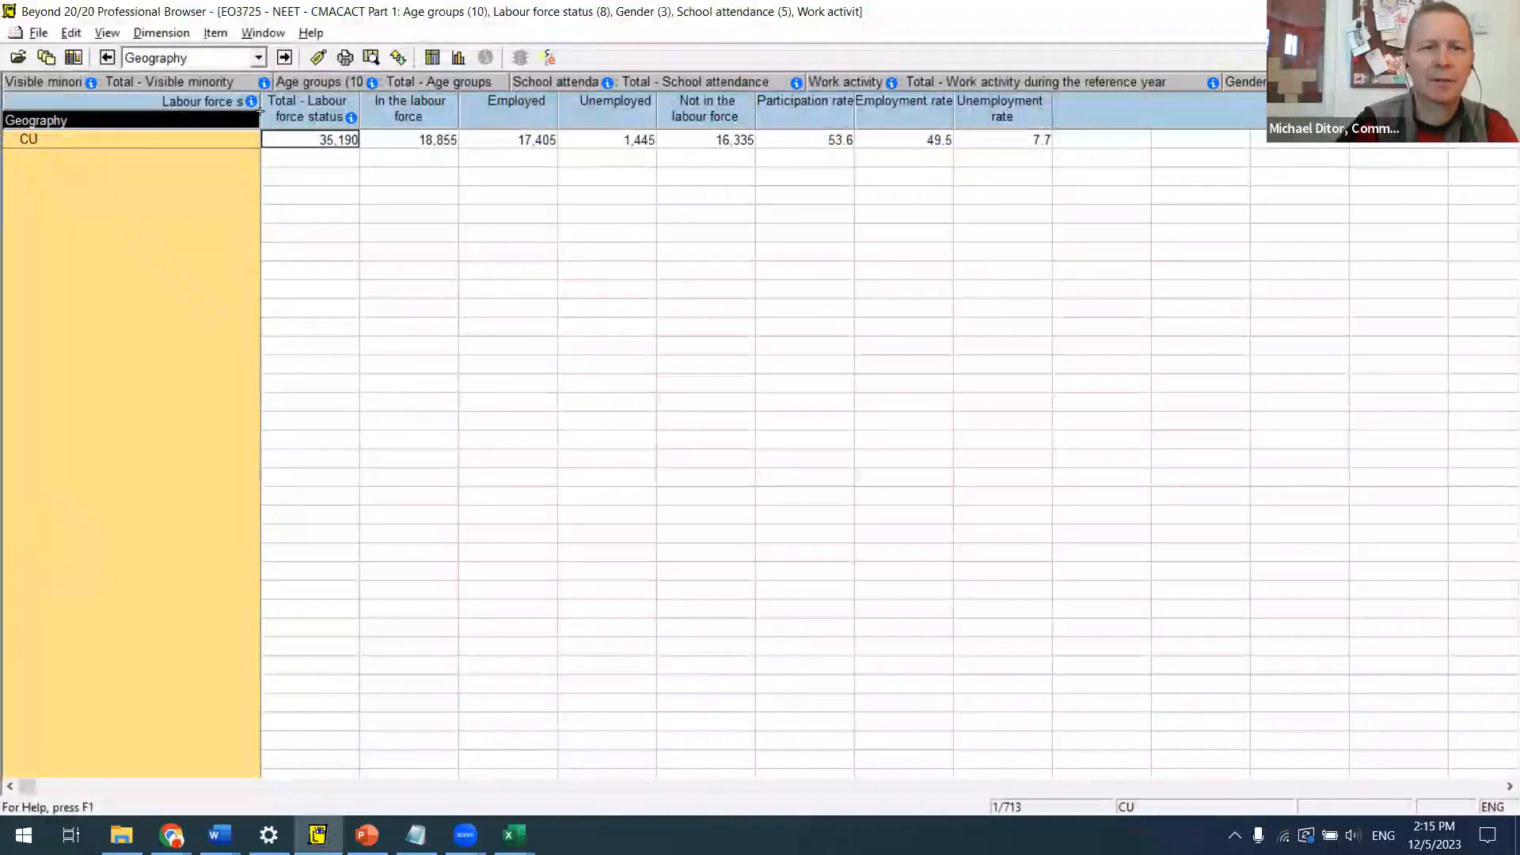
{"action": "left_click", "coordinate": [182, 80]}
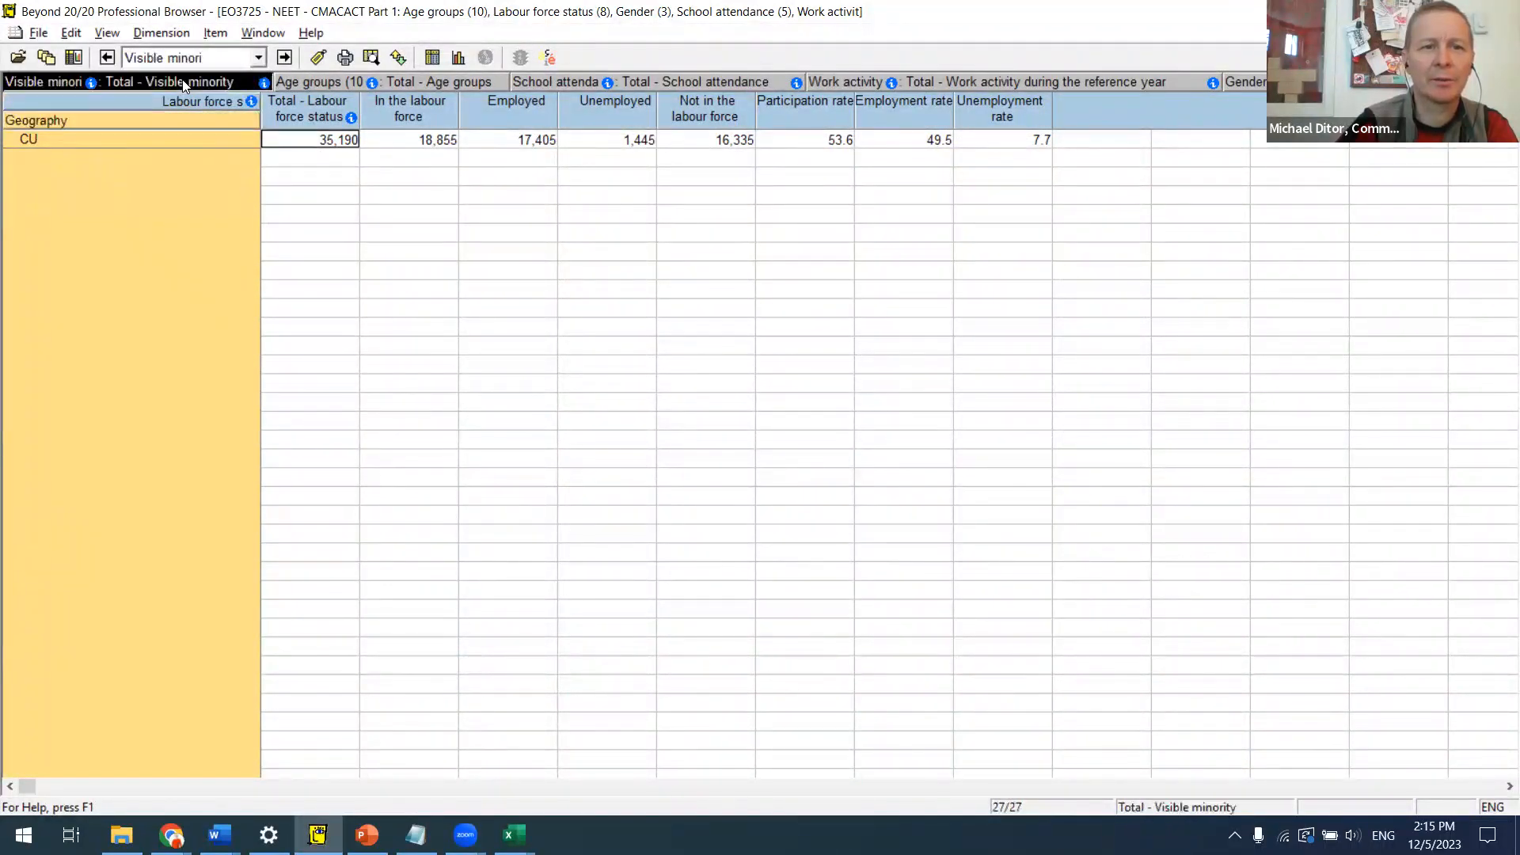
{"action": "left_click", "coordinate": [349, 85]}
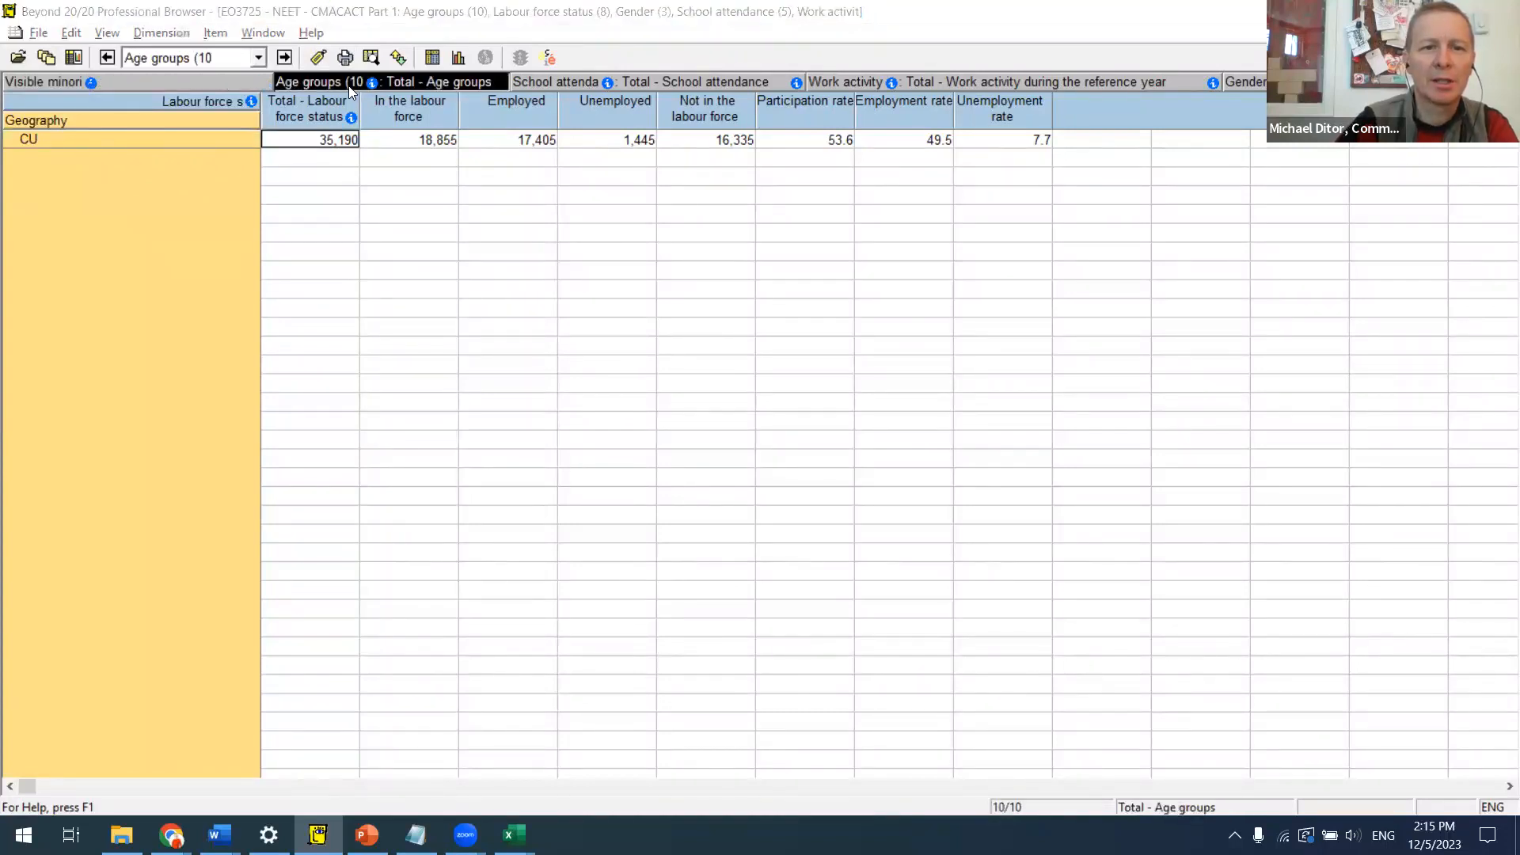
{"action": "key", "text": "alt+Tab"}
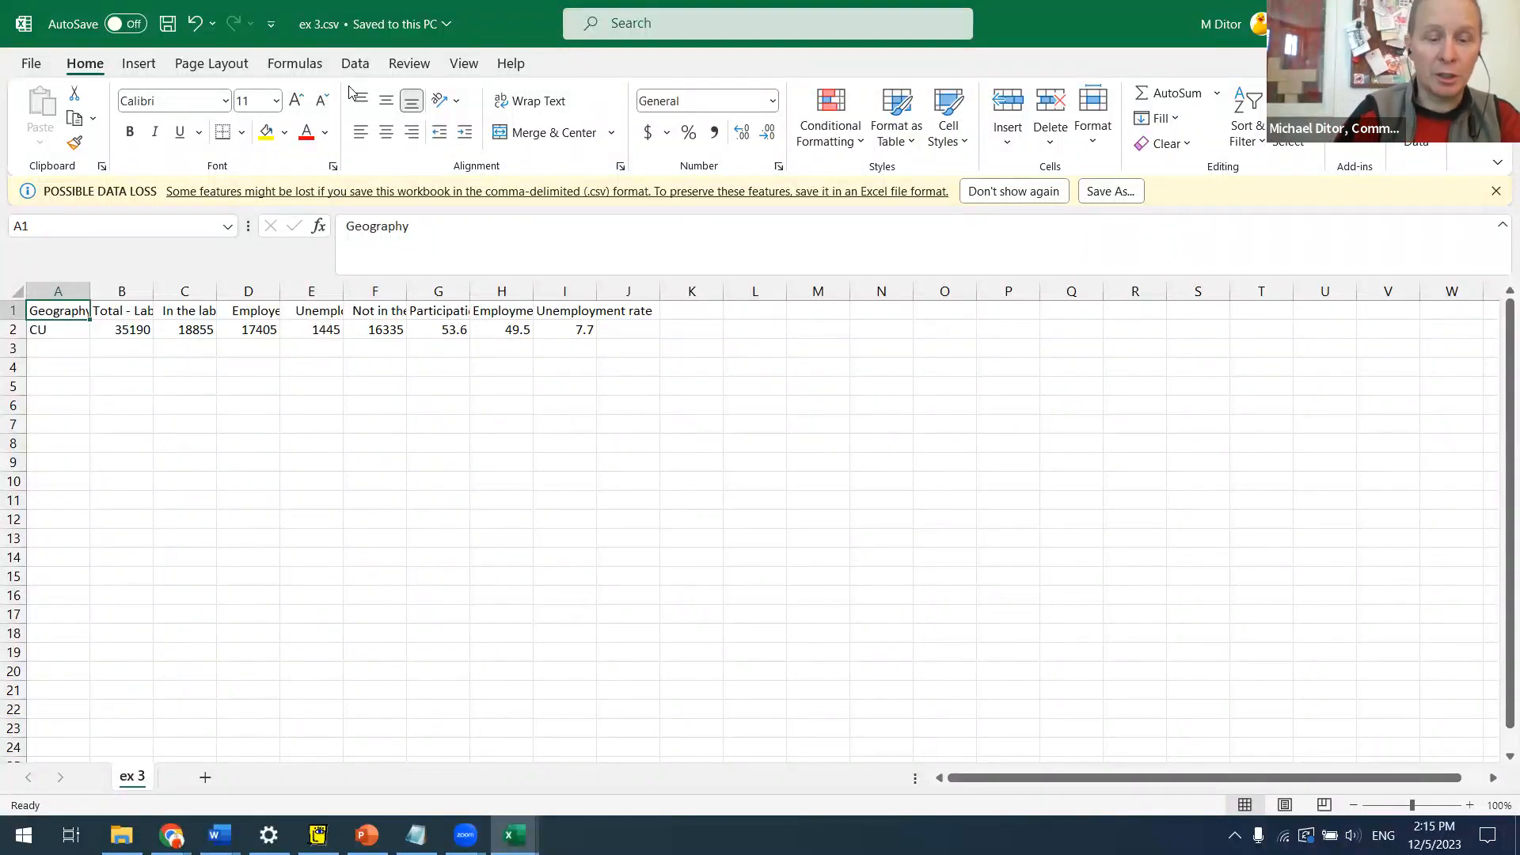
{"action": "key", "text": "alt+Tab"}
{"action": "key", "text": "alt+Tab"}
{"action": "key", "text": "alt+Tab"}
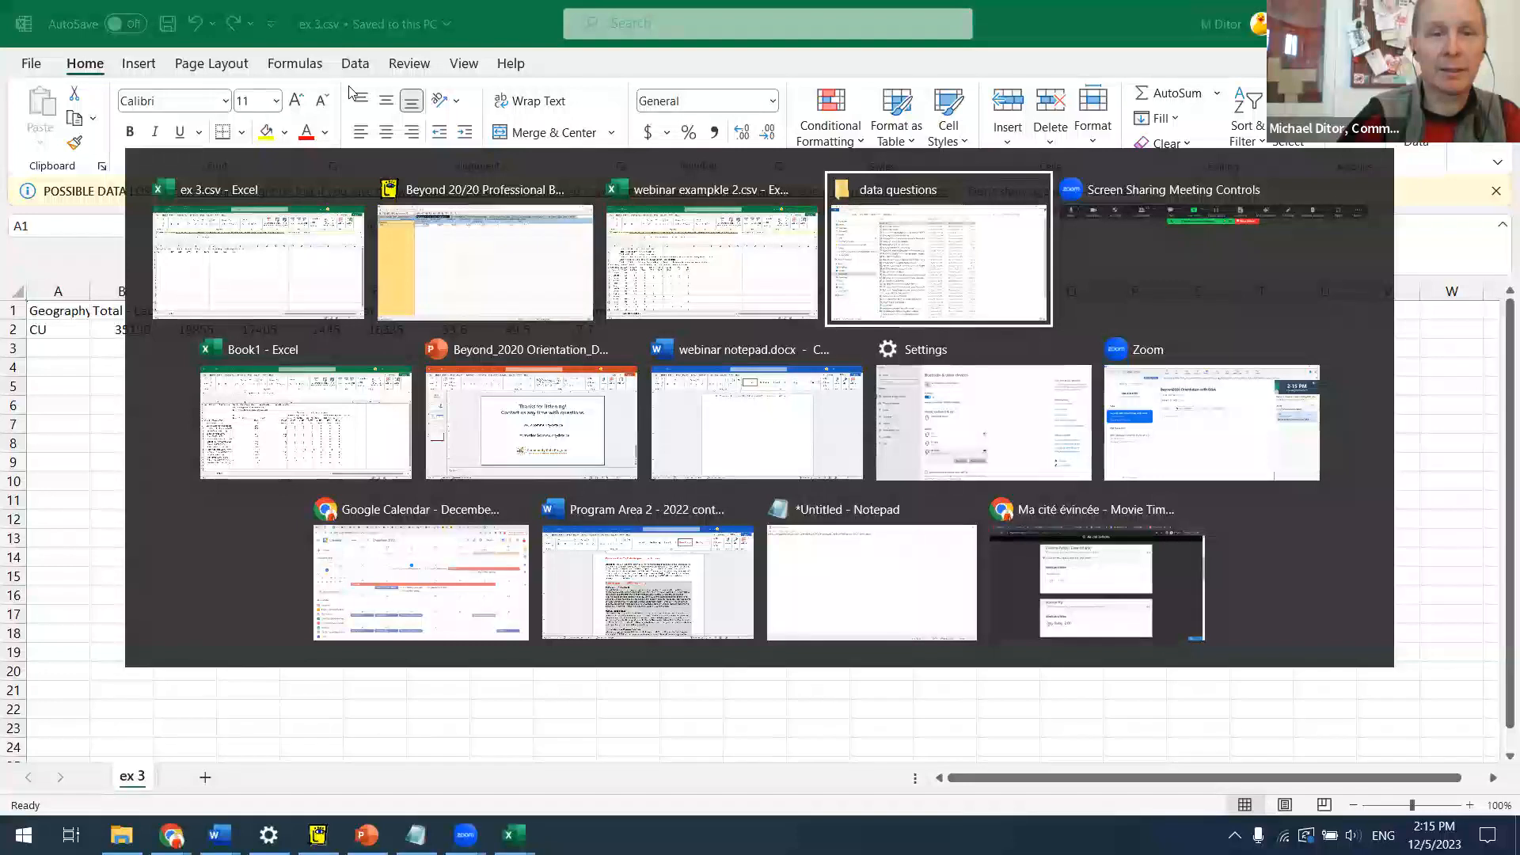
{"action": "key", "text": "alt+Tab"}
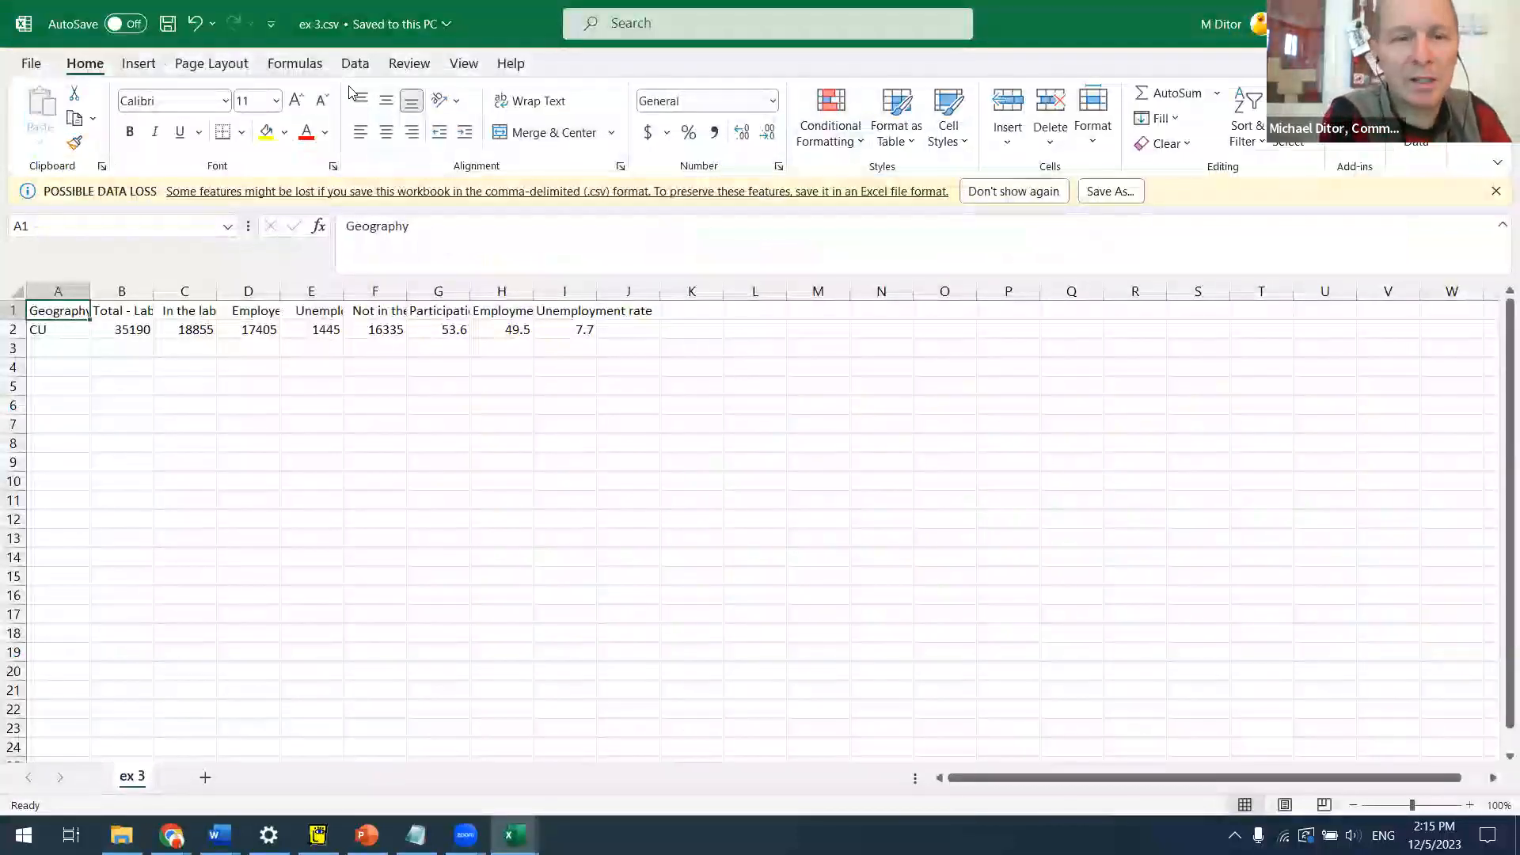
{"action": "key", "text": "alt+Tab"}
{"action": "key", "text": "alt+Tab"}
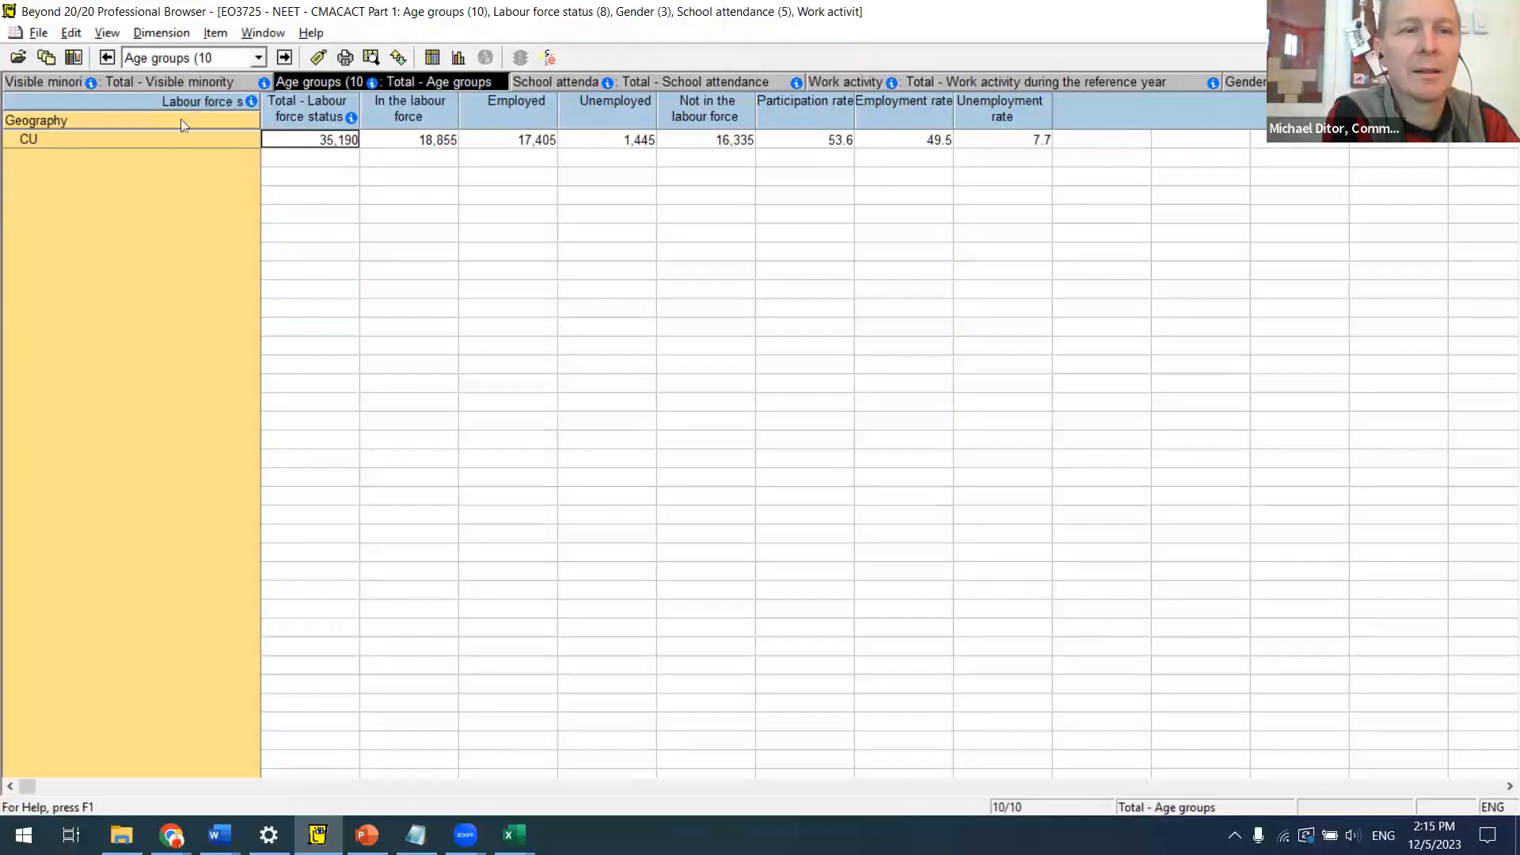
Step: Cycle the label format of the single Geography row until it uses the Sorel-Tracy place name
{"action": "left_click", "coordinate": [181, 140]}
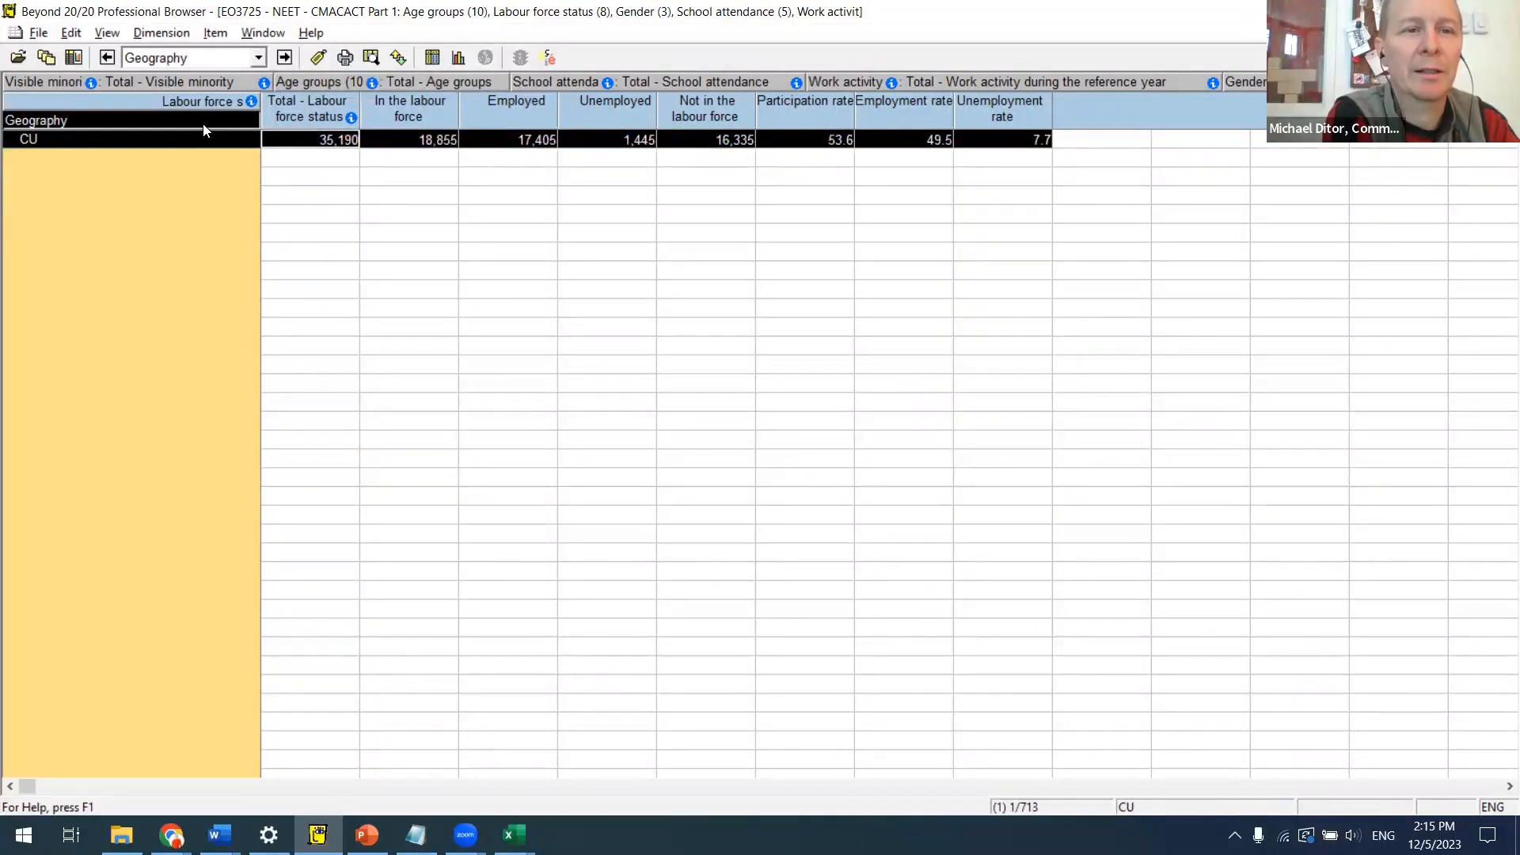
{"action": "left_click", "coordinate": [320, 61]}
{"action": "left_click", "coordinate": [320, 60]}
{"action": "left_click", "coordinate": [320, 60]}
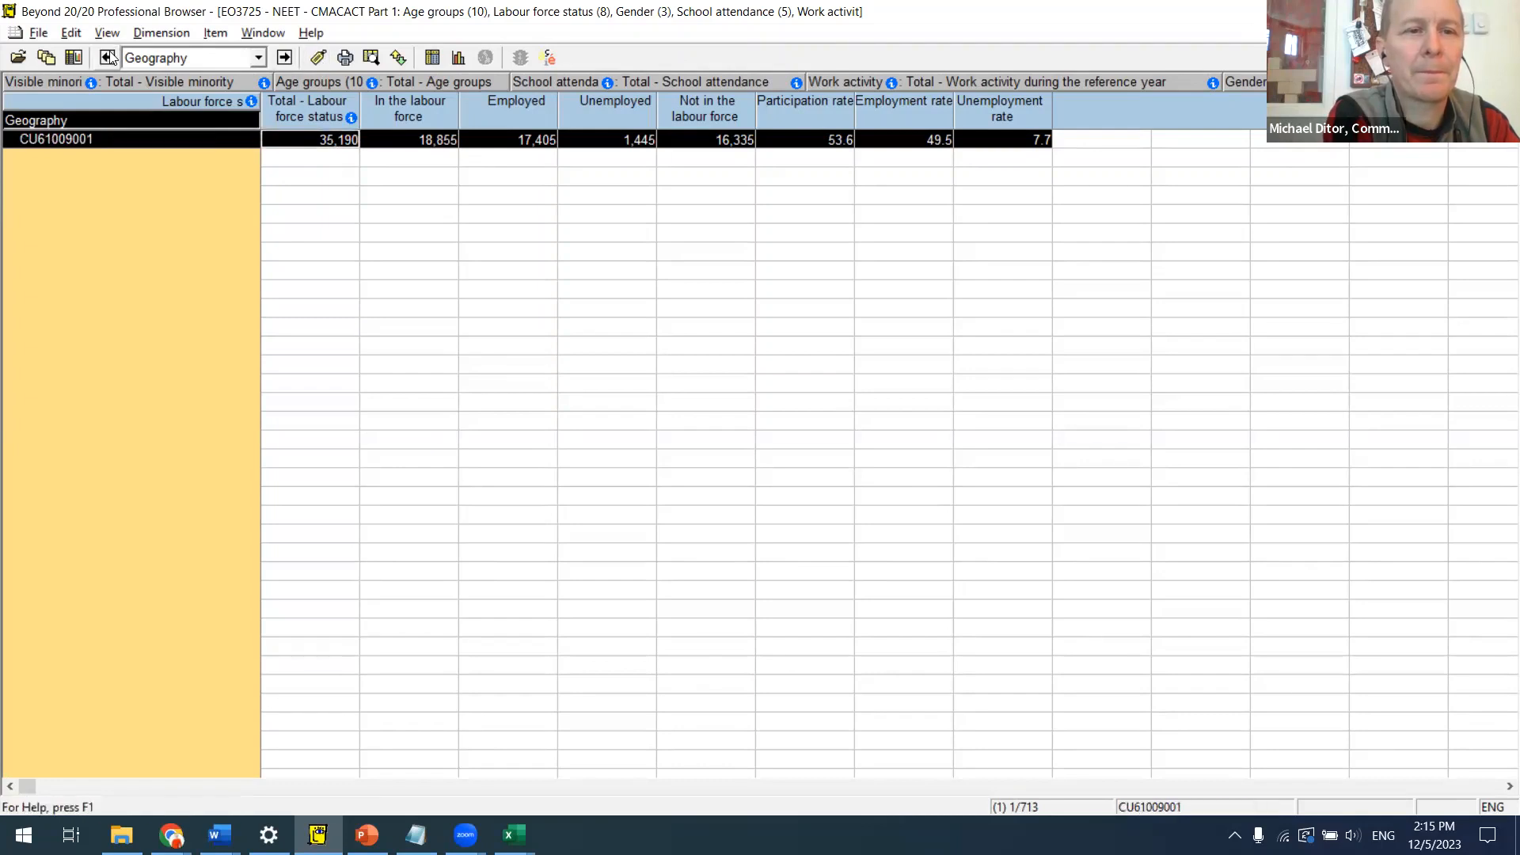
{"action": "left_click", "coordinate": [319, 60]}
{"action": "left_click", "coordinate": [319, 59]}
{"action": "left_click", "coordinate": [319, 59]}
{"action": "left_click", "coordinate": [319, 60]}
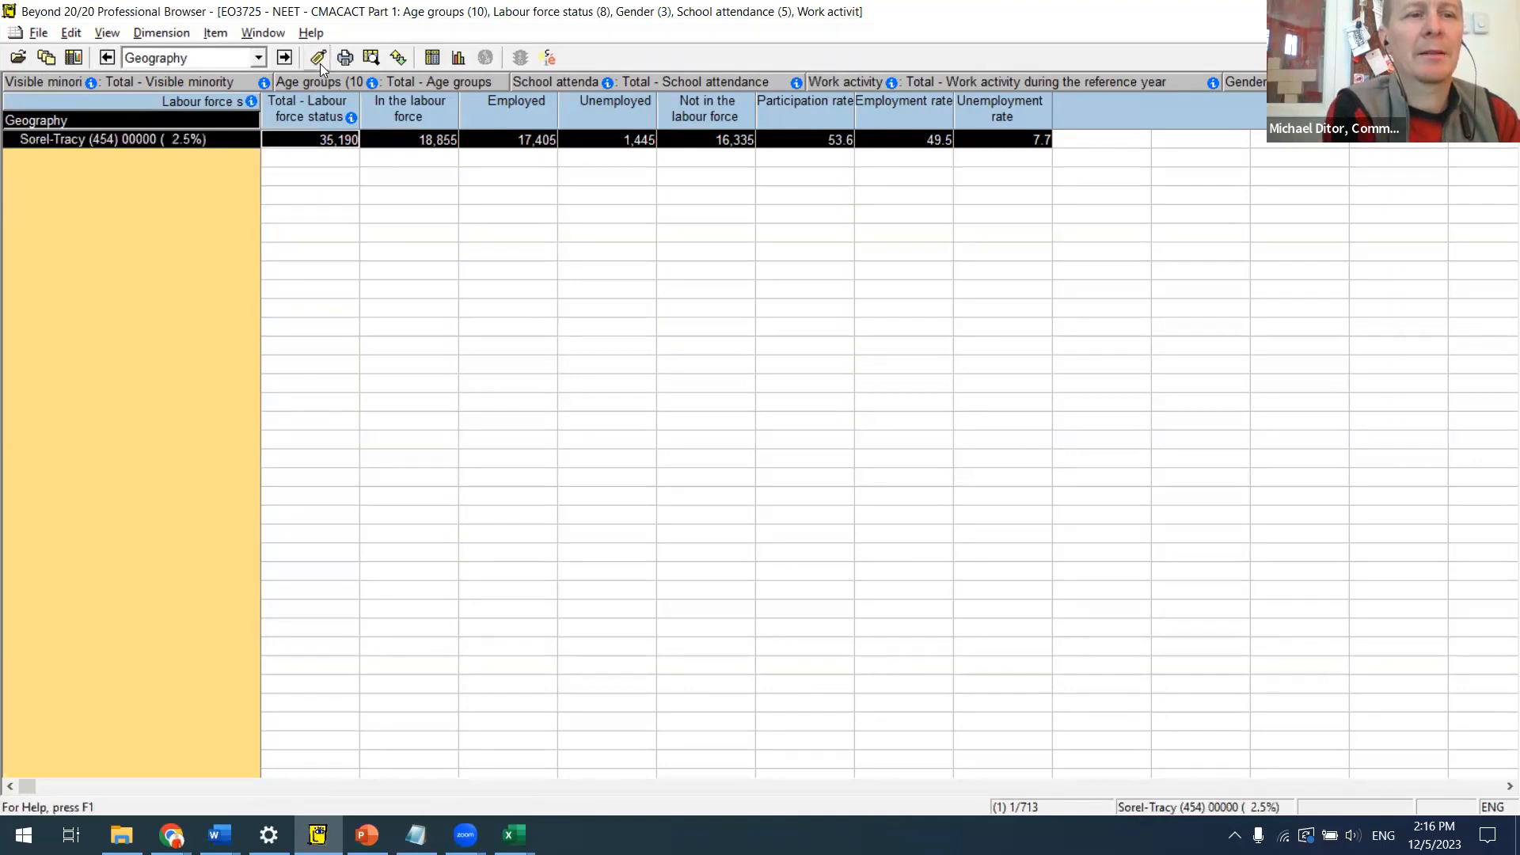
Step: Show all items of the Geography dimension in the table
{"action": "left_click", "coordinate": [209, 217]}
{"action": "key", "text": "alt+d"}
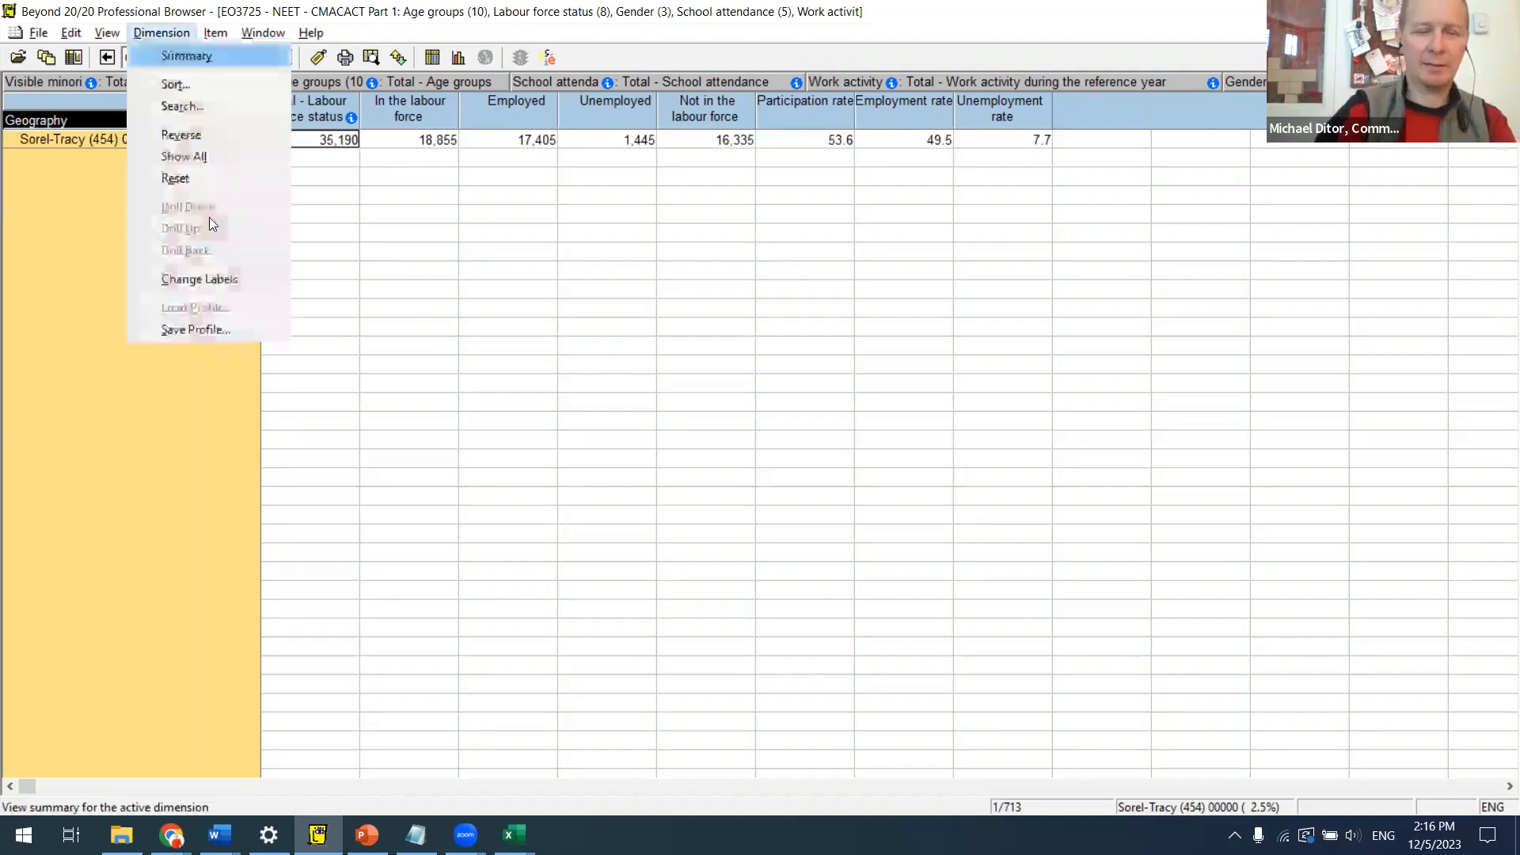
{"action": "key", "text": "a"}
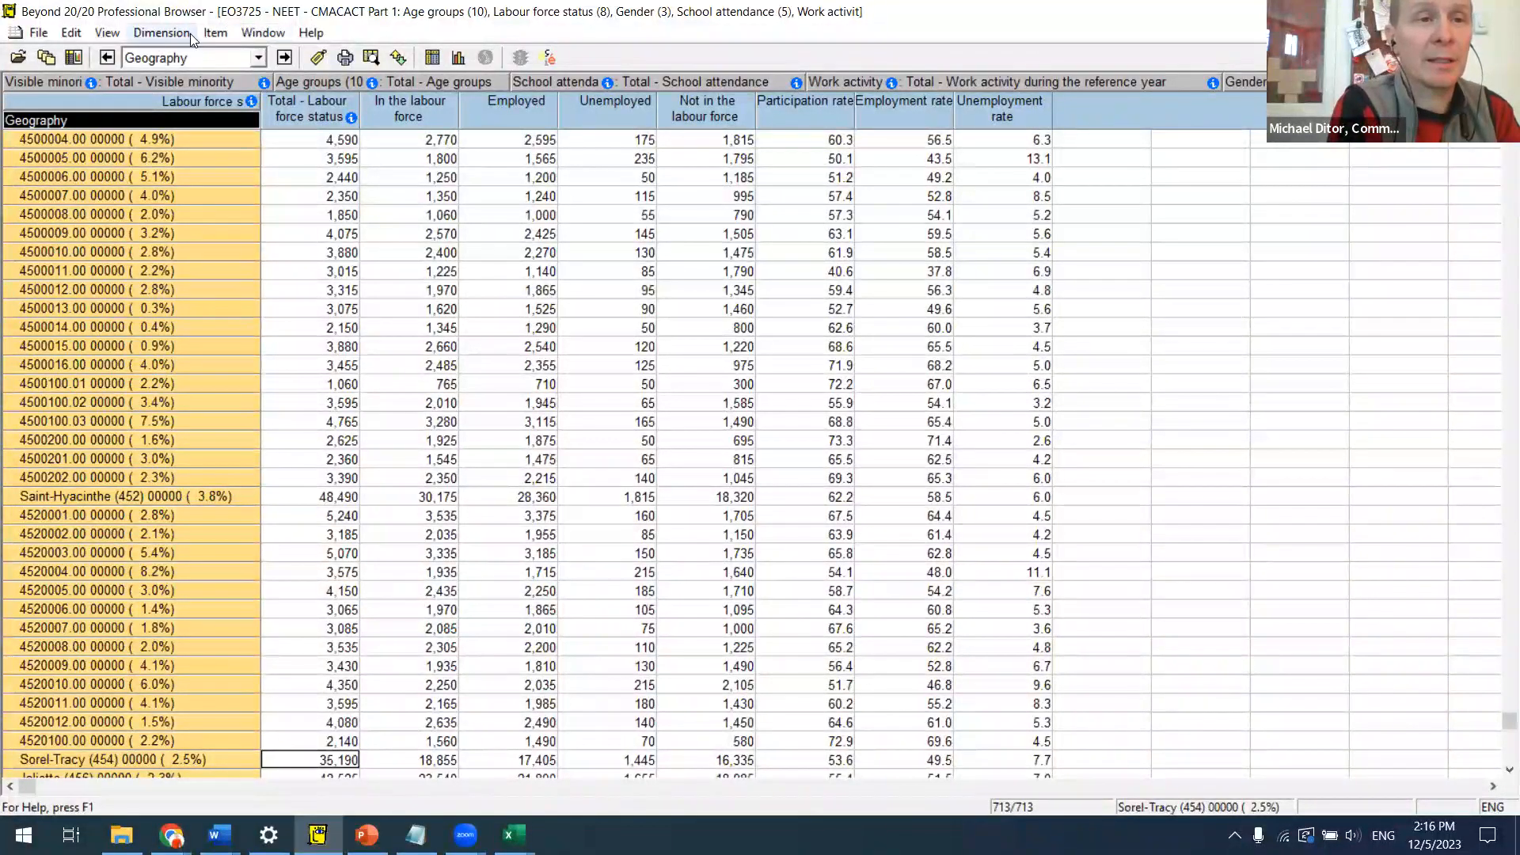
Step: Switch the table's language to French and back to English
{"action": "left_click", "coordinate": [110, 33]}
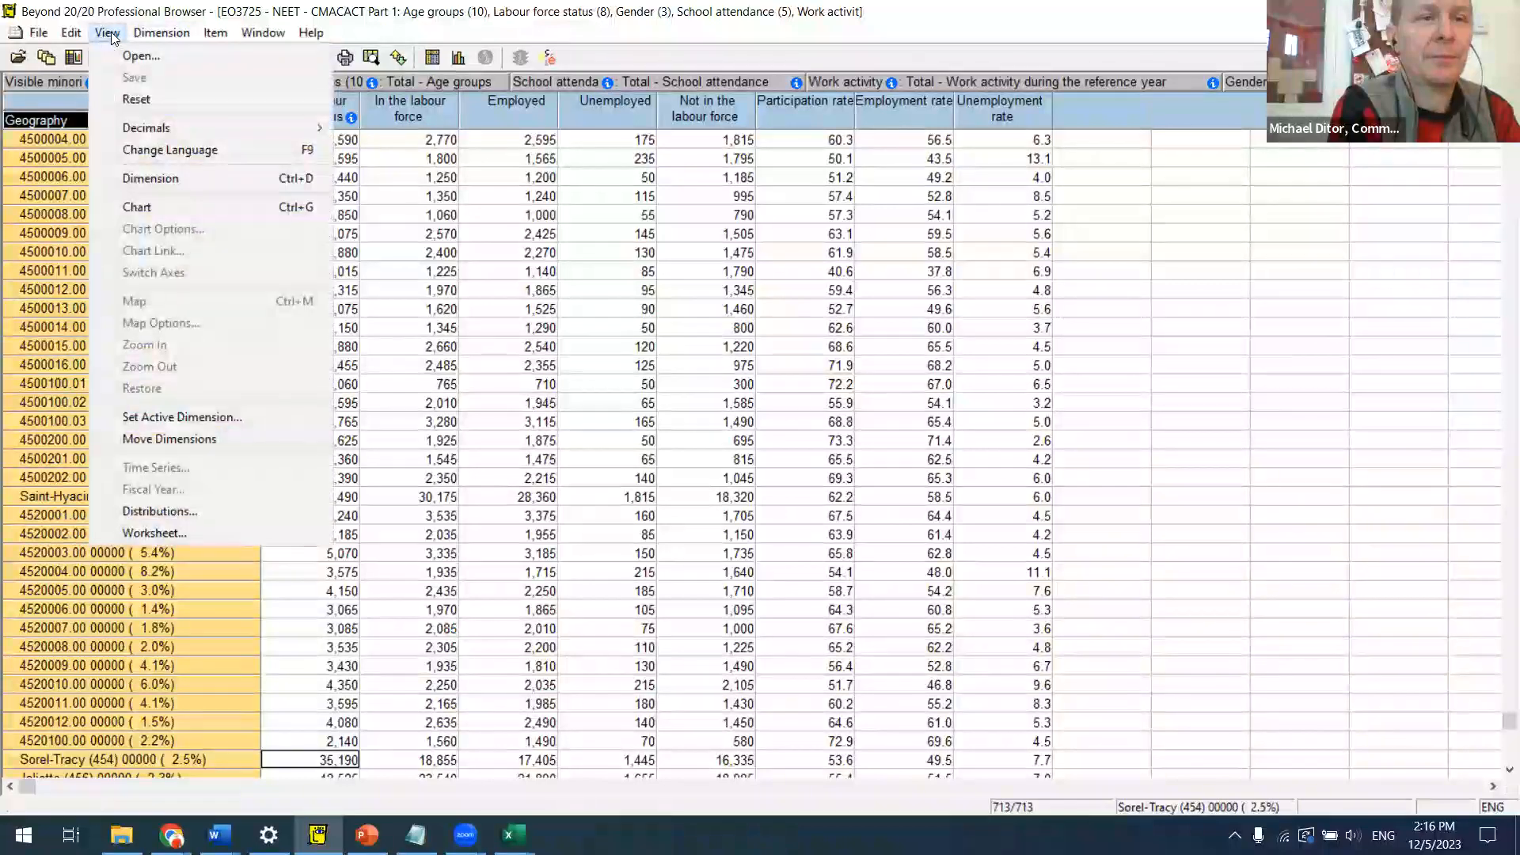
{"action": "left_click", "coordinate": [166, 149]}
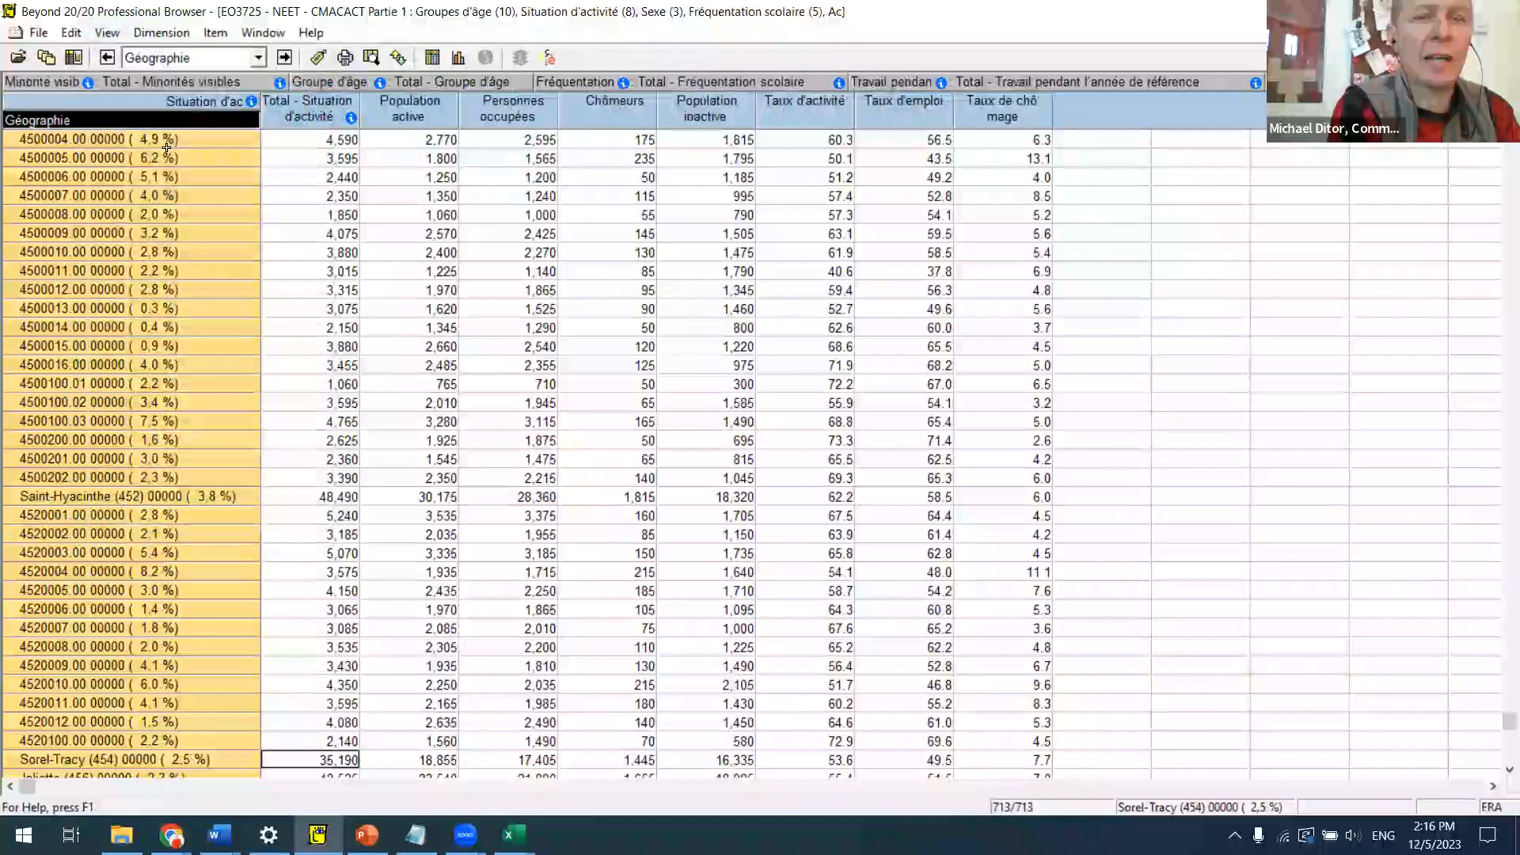
{"action": "left_click", "coordinate": [161, 33]}
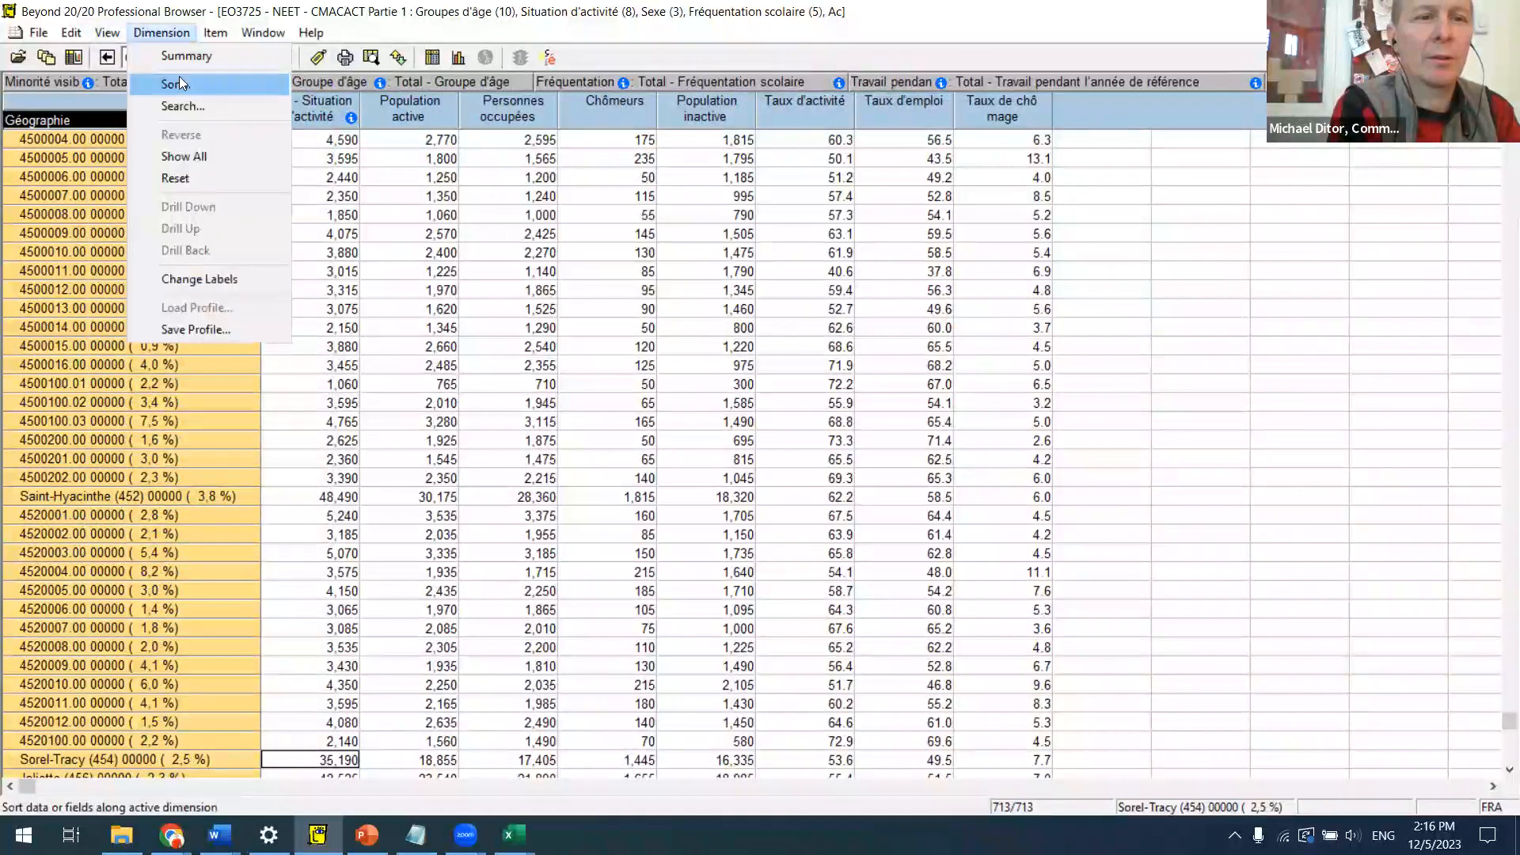
{"action": "left_click", "coordinate": [107, 32]}
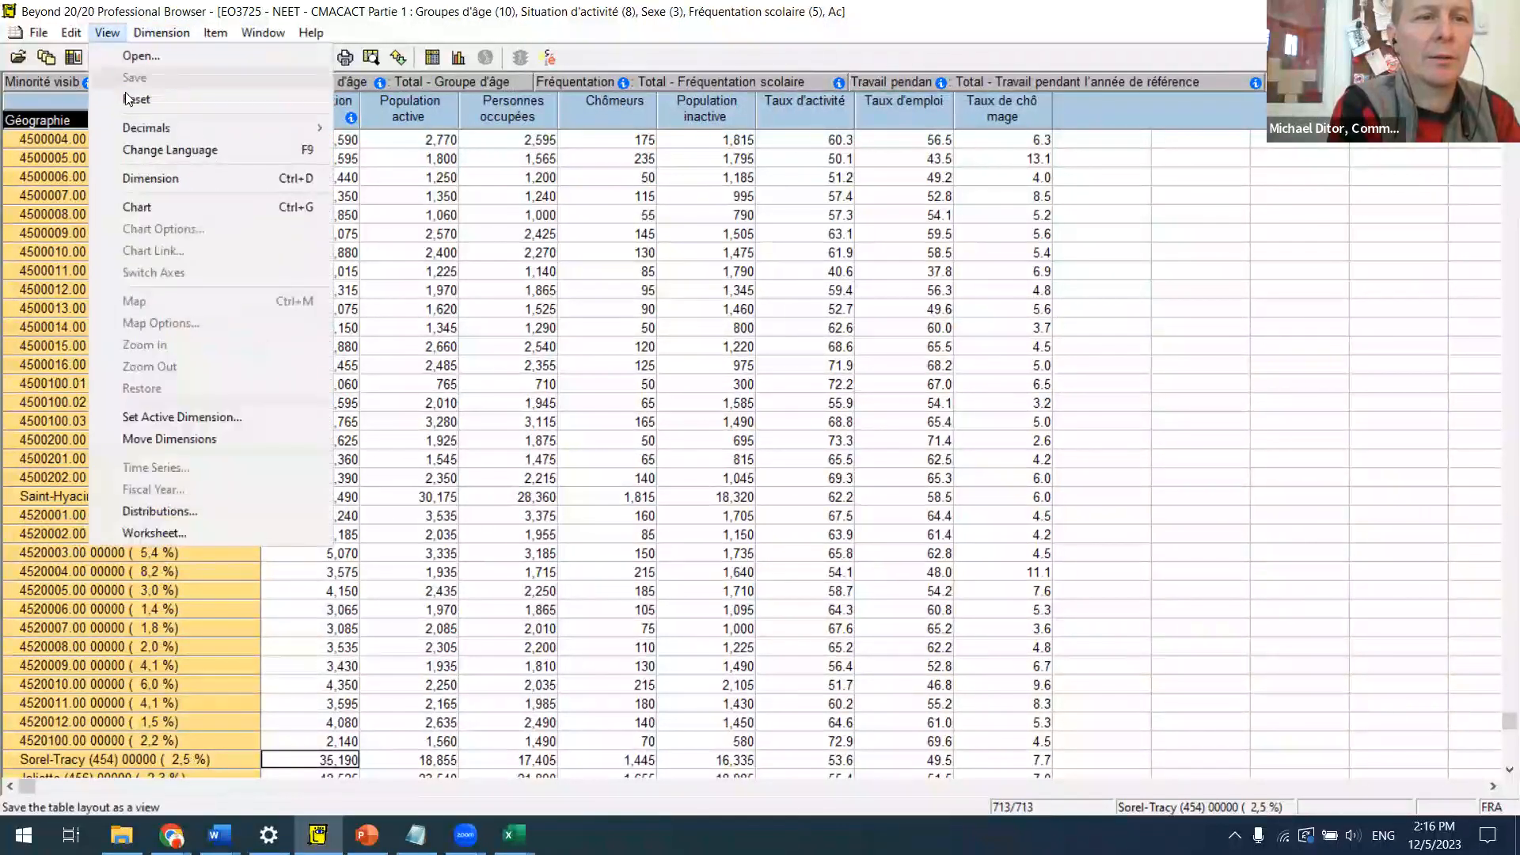
{"action": "left_click", "coordinate": [147, 145]}
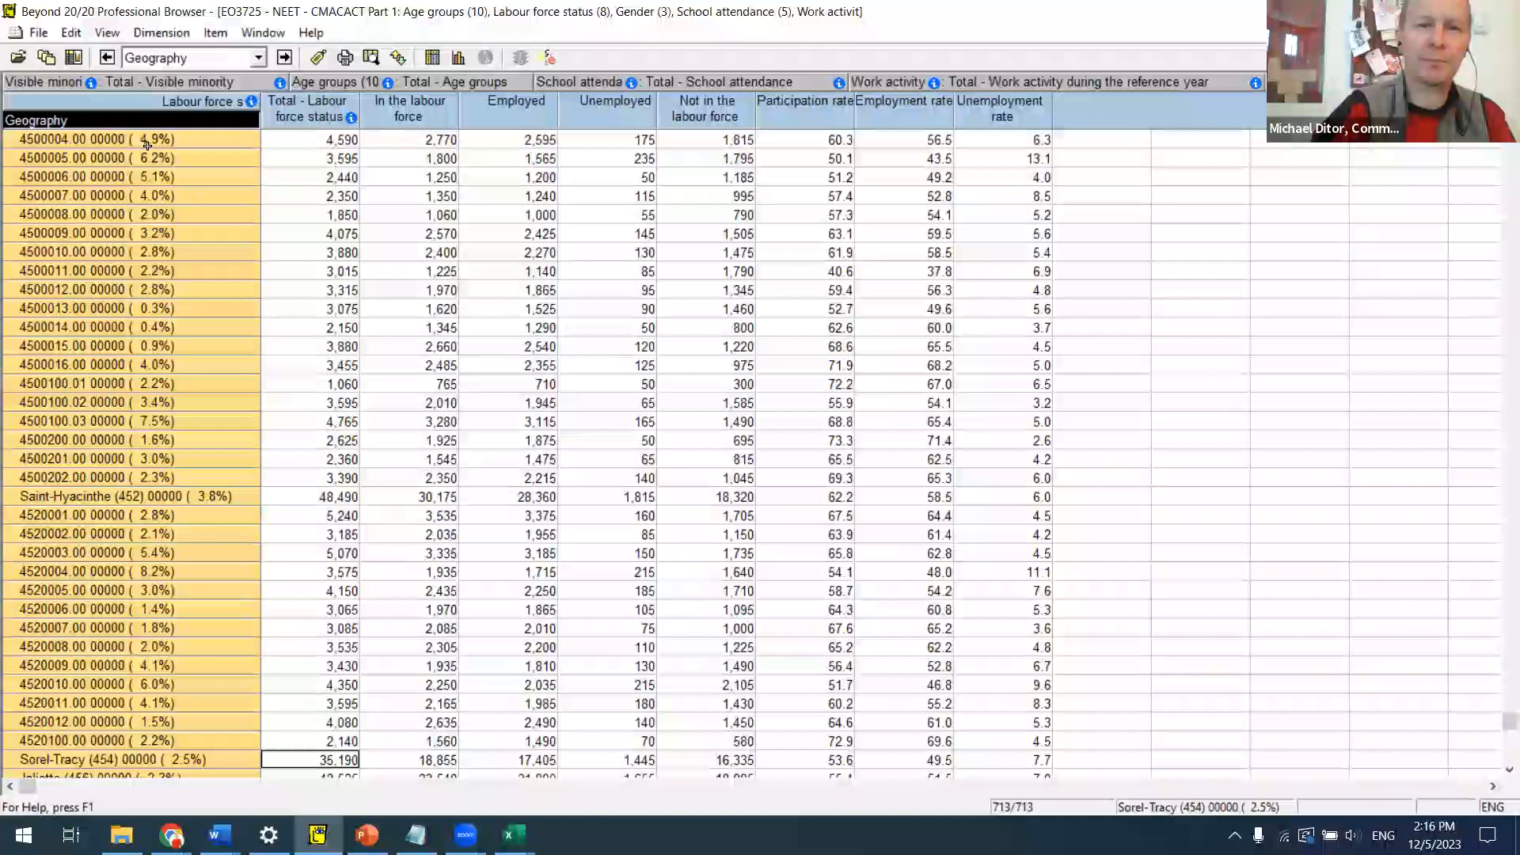
{"action": "left_click", "coordinate": [149, 34]}
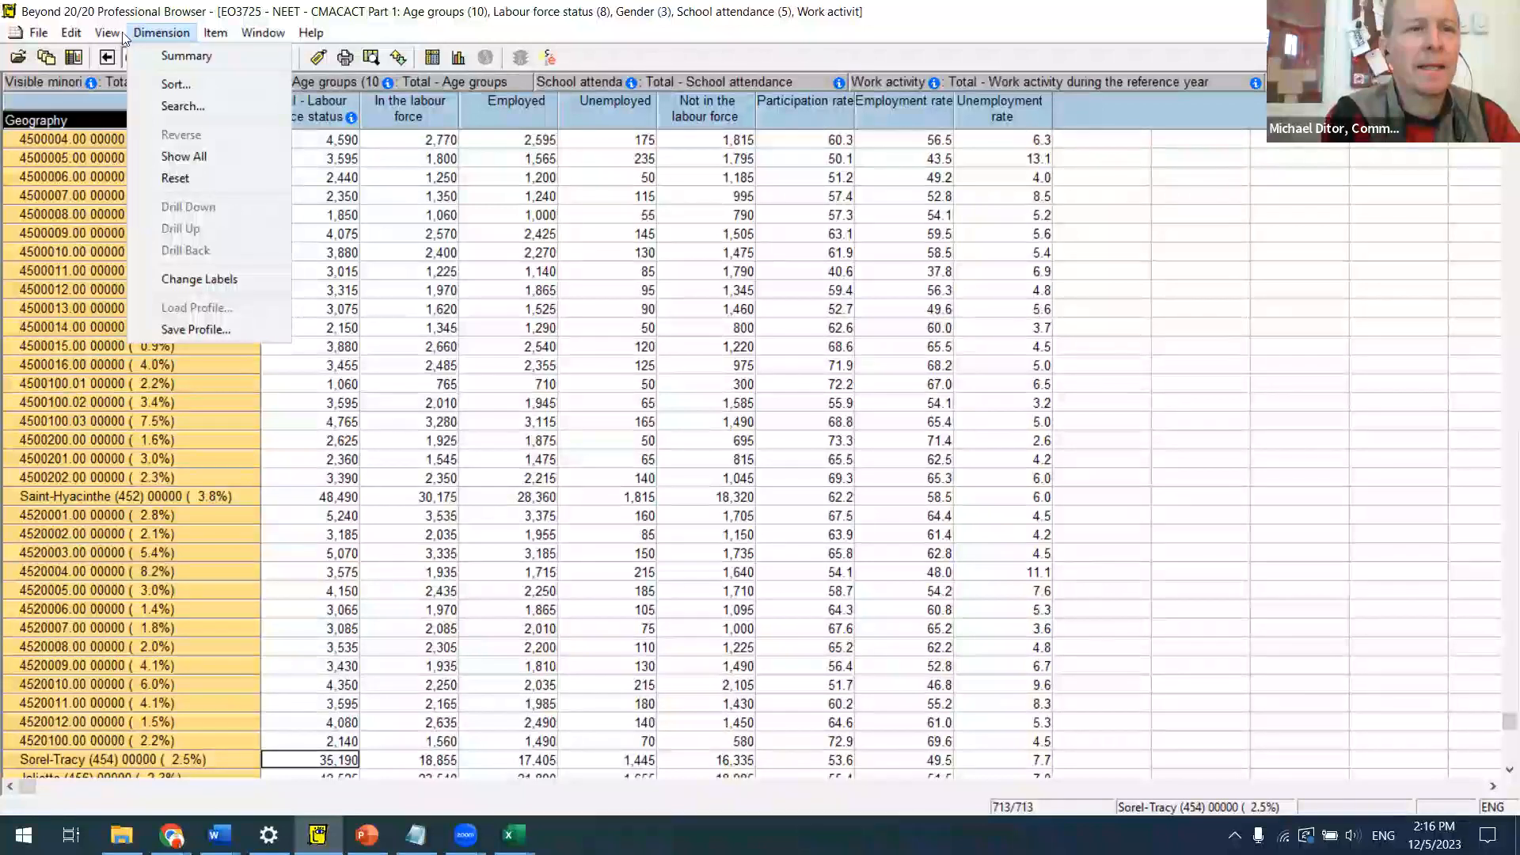
{"action": "mouse_move", "coordinate": [118, 34]}
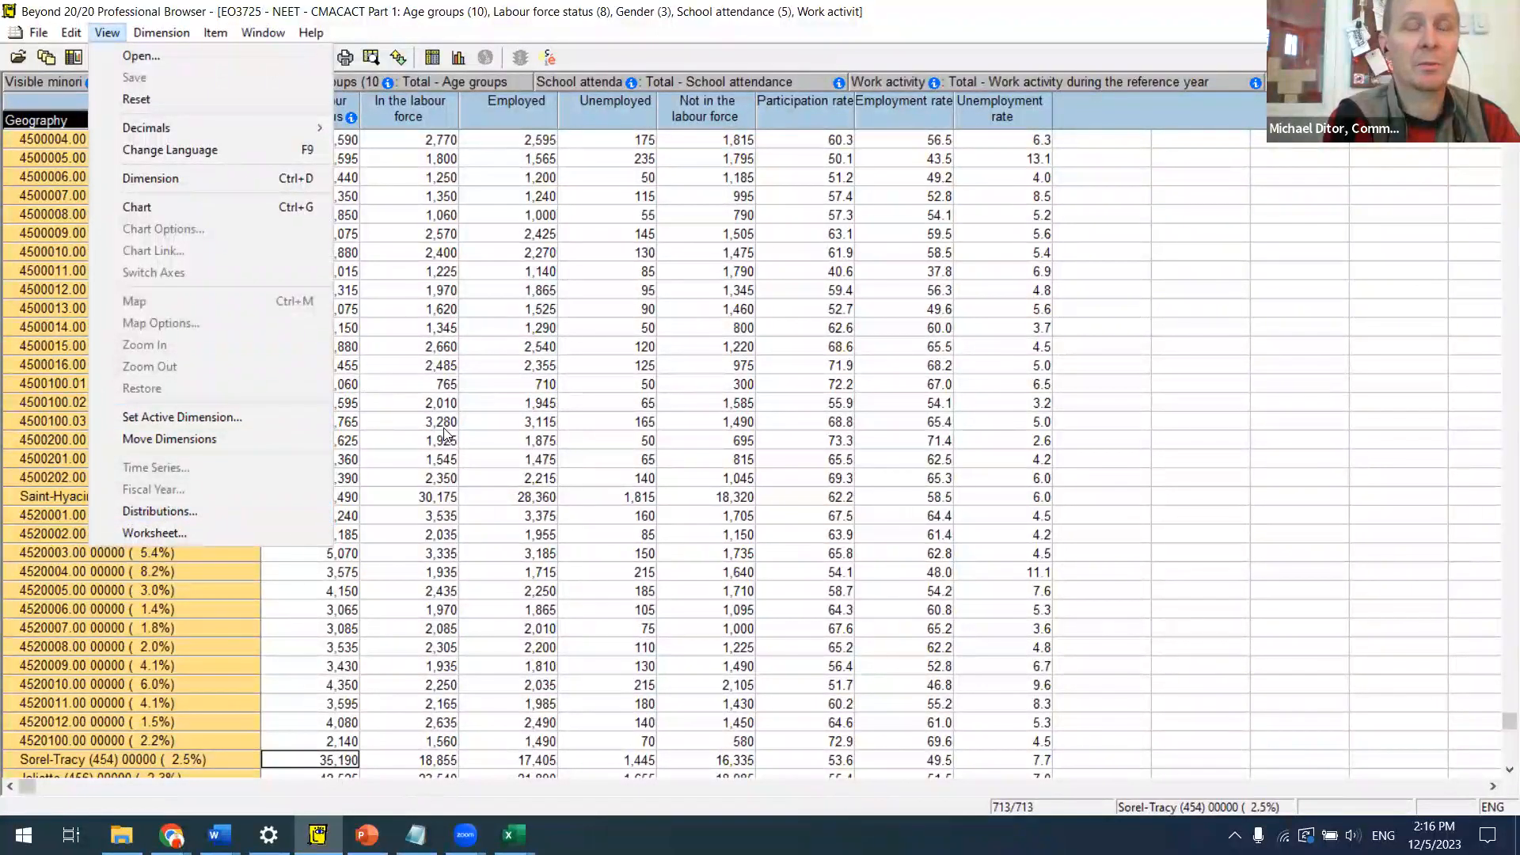
{"action": "left_click", "coordinate": [107, 33]}
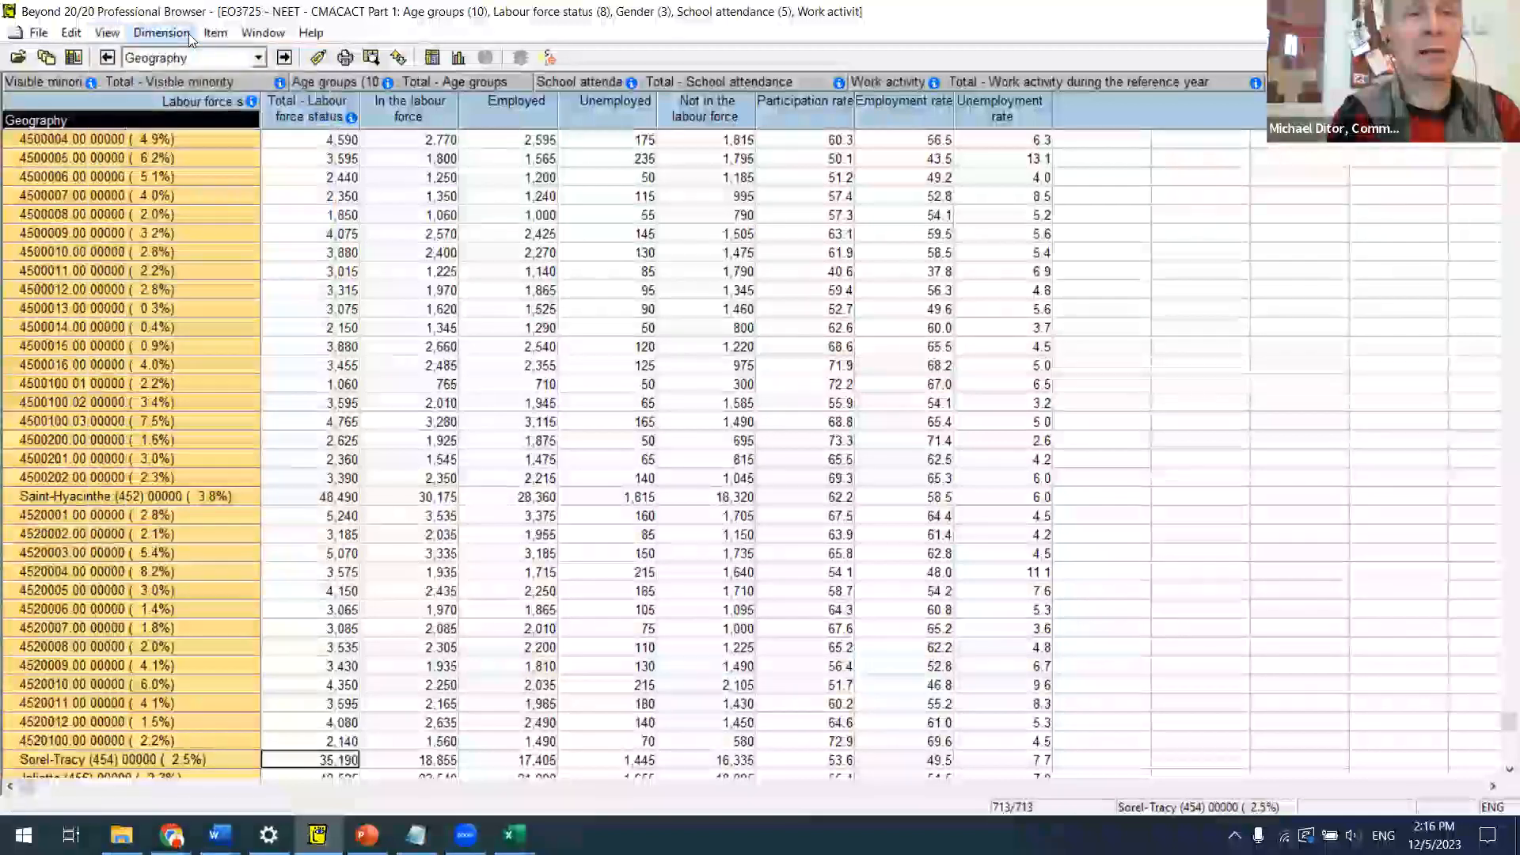
{"action": "left_click", "coordinate": [216, 33]}
{"action": "left_click", "coordinate": [517, 21]}
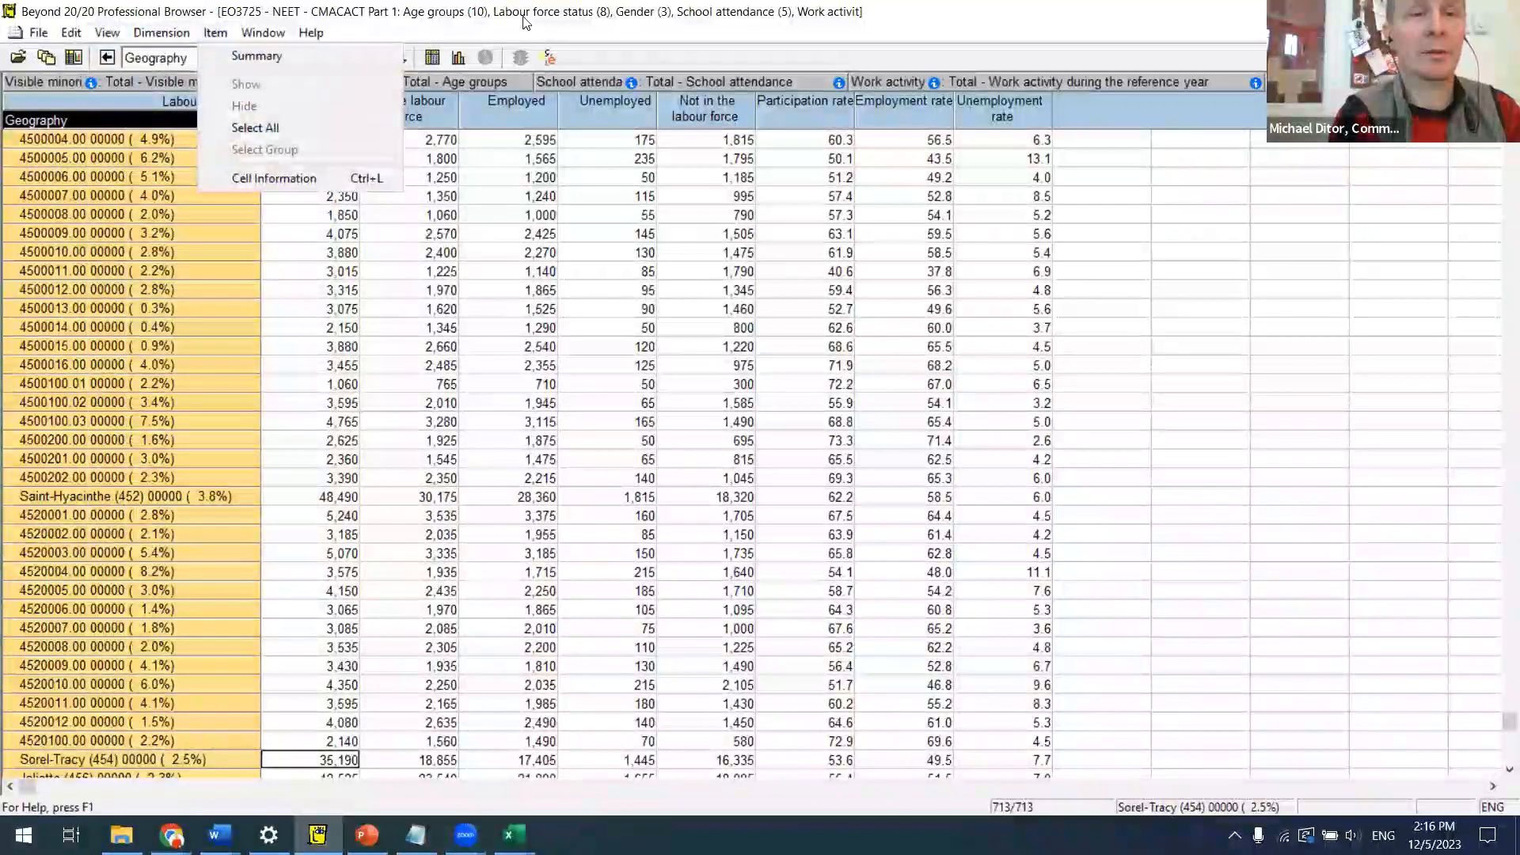
Step: View the Sorel-Tracy labour force data as a chart and return to the table
{"action": "left_click", "coordinate": [457, 61]}
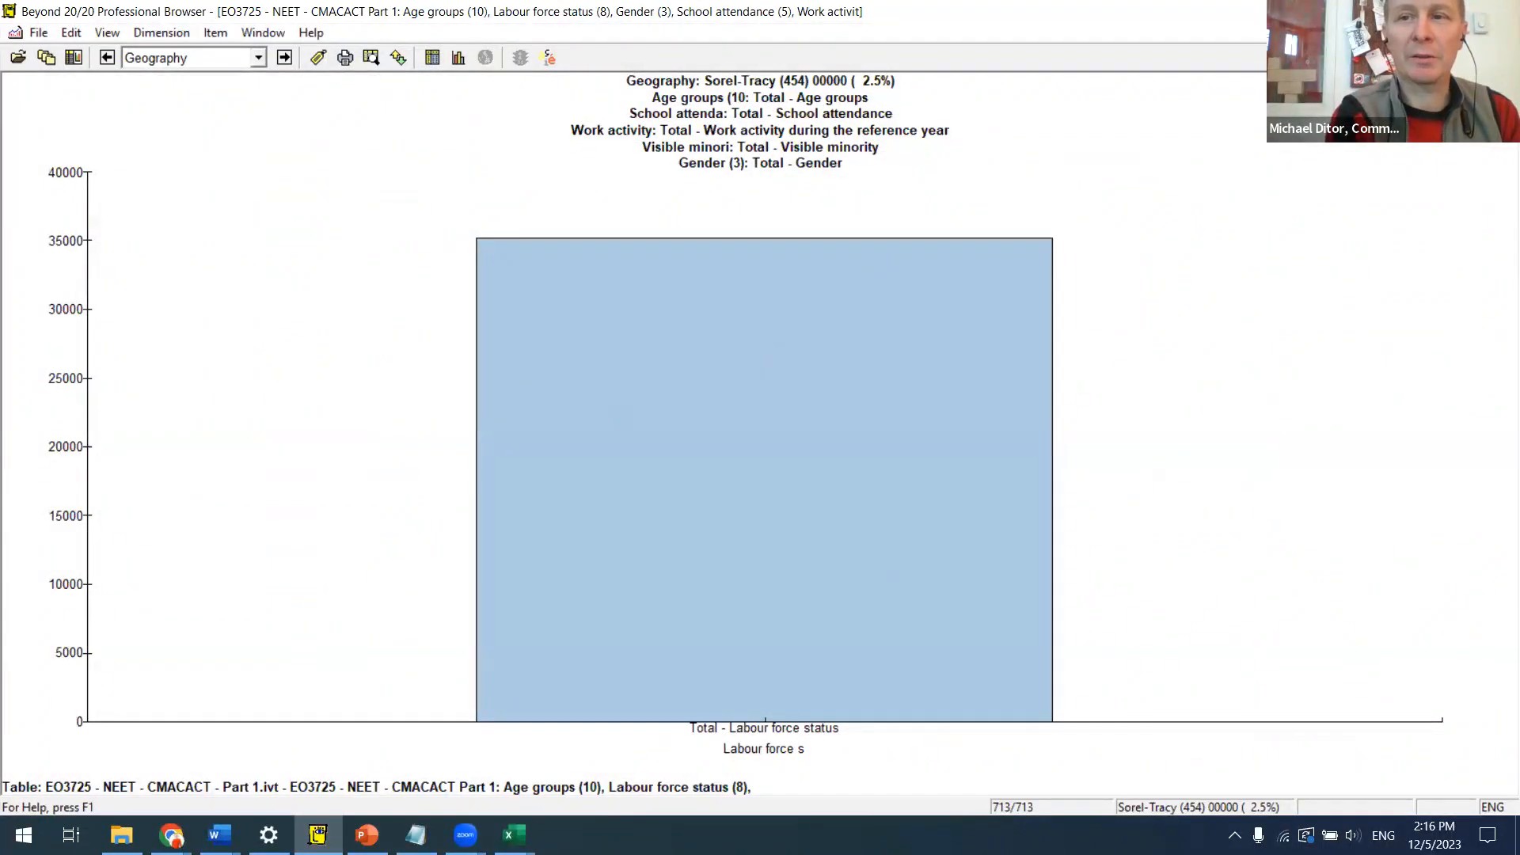
{"action": "left_click", "coordinate": [1507, 32]}
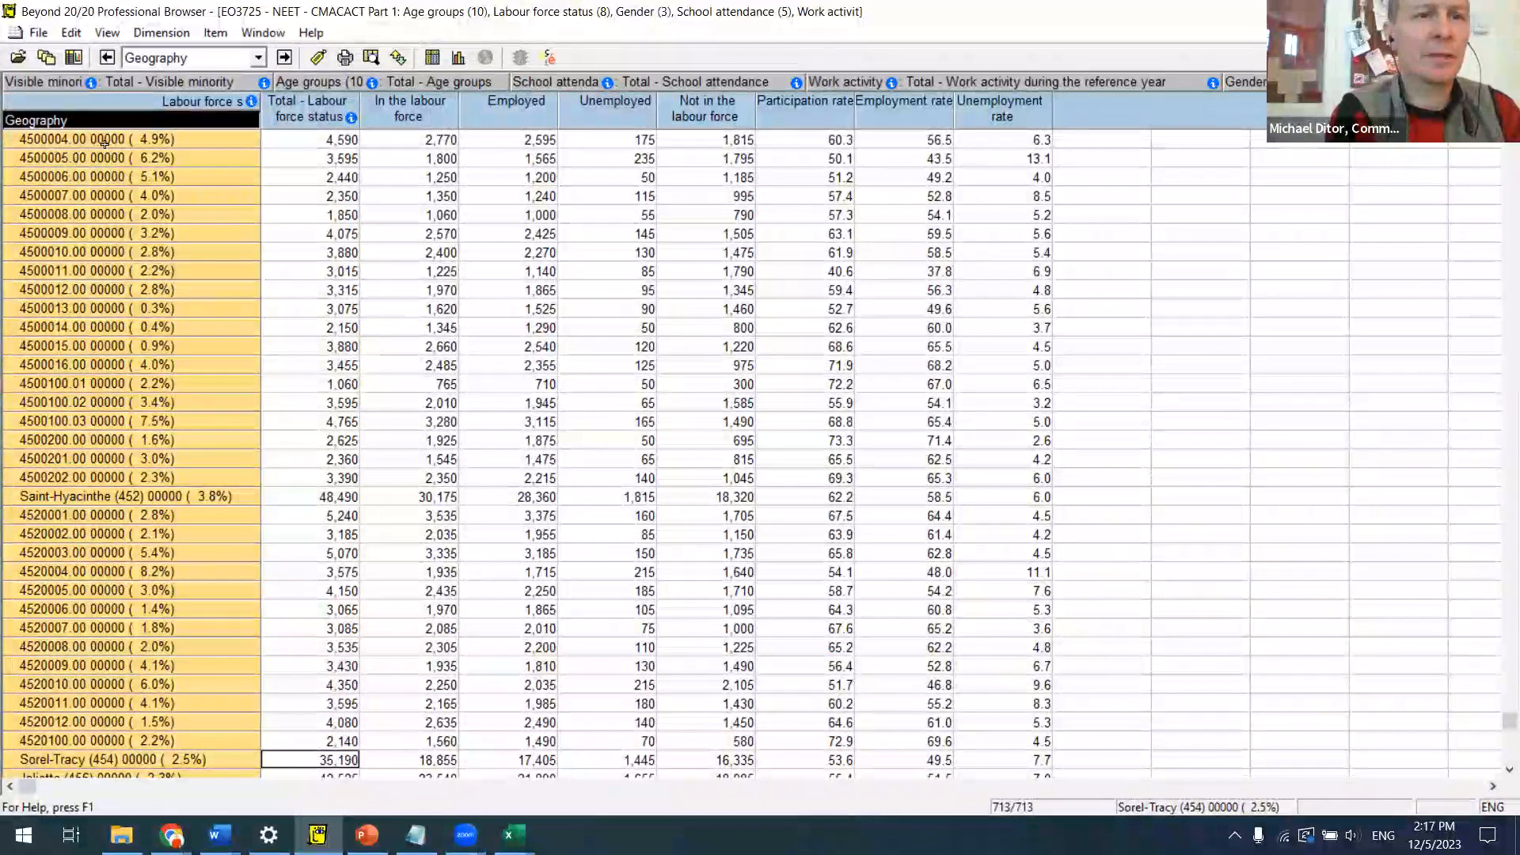
Step: Swap the table's two dimensions so Labour force status runs down the rows and Geography across the columns
{"action": "left_click_drag", "start_coordinate": [160, 102], "coordinate": [149, 256]}
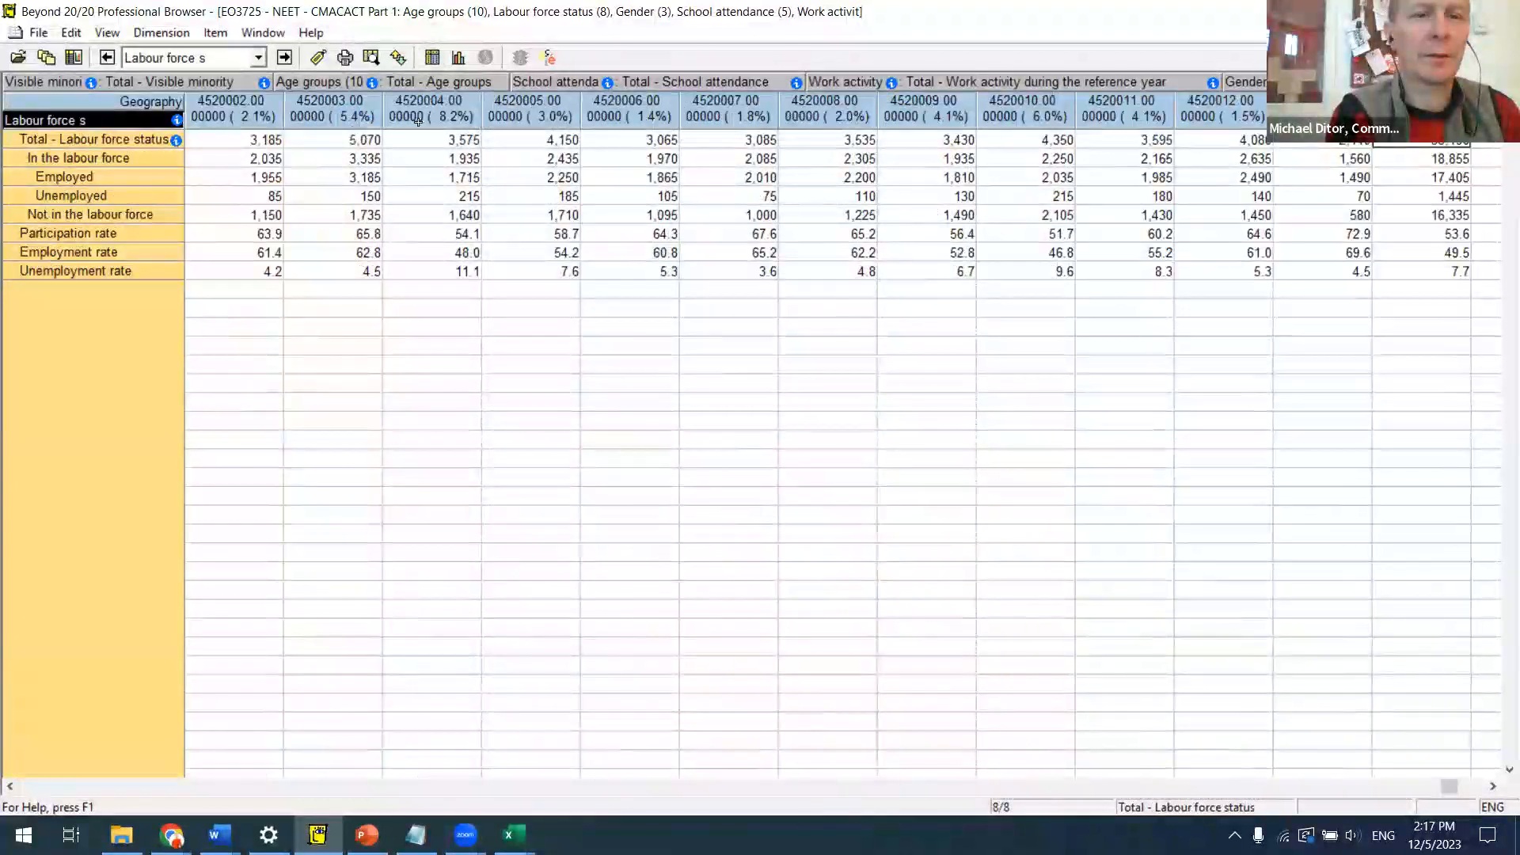
{"action": "left_click", "coordinate": [39, 33]}
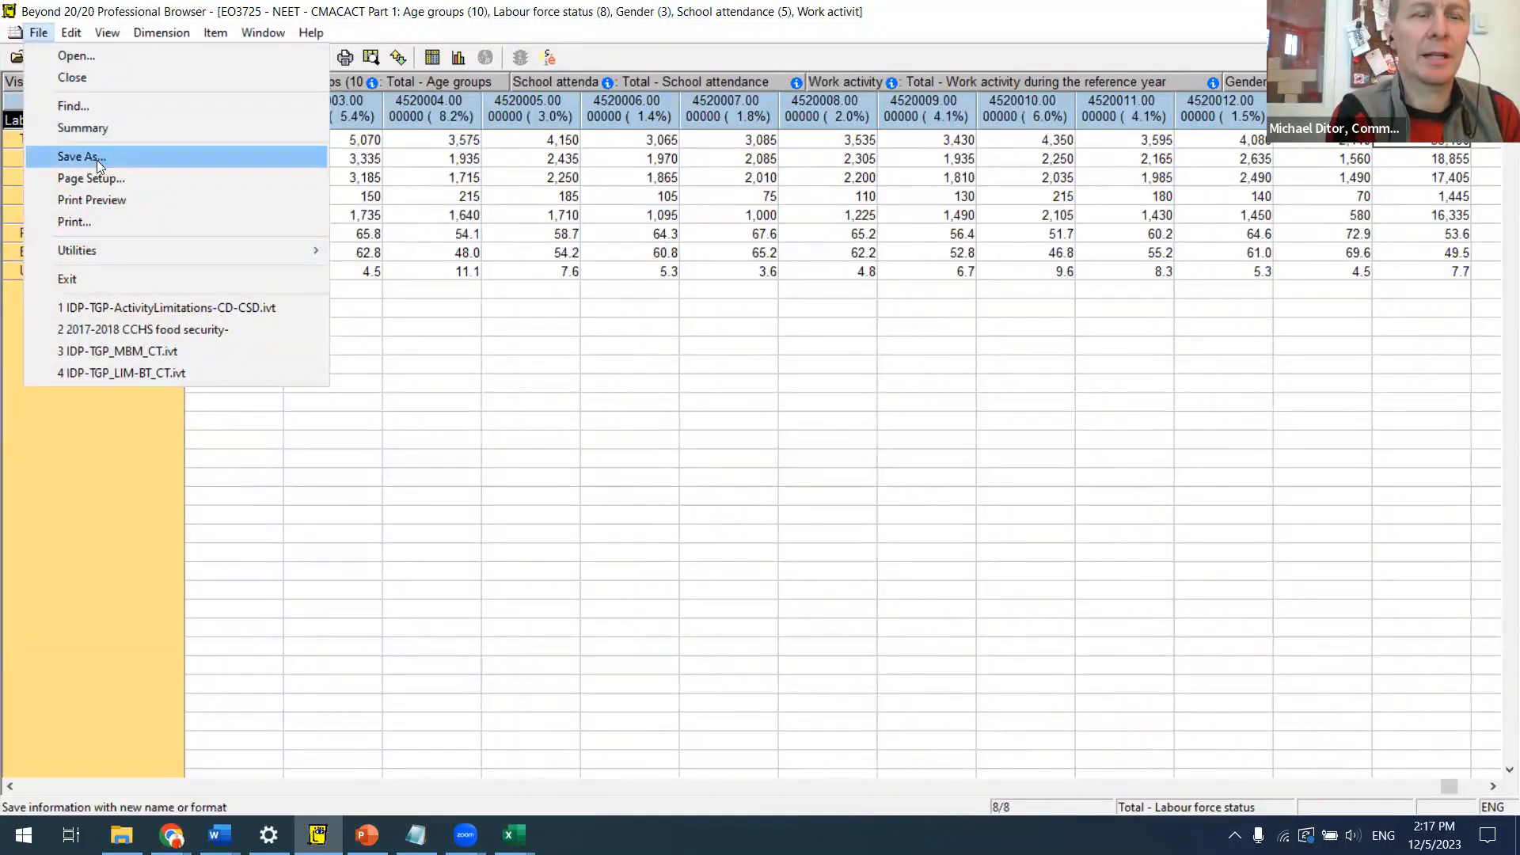
{"action": "left_click", "coordinate": [475, 353]}
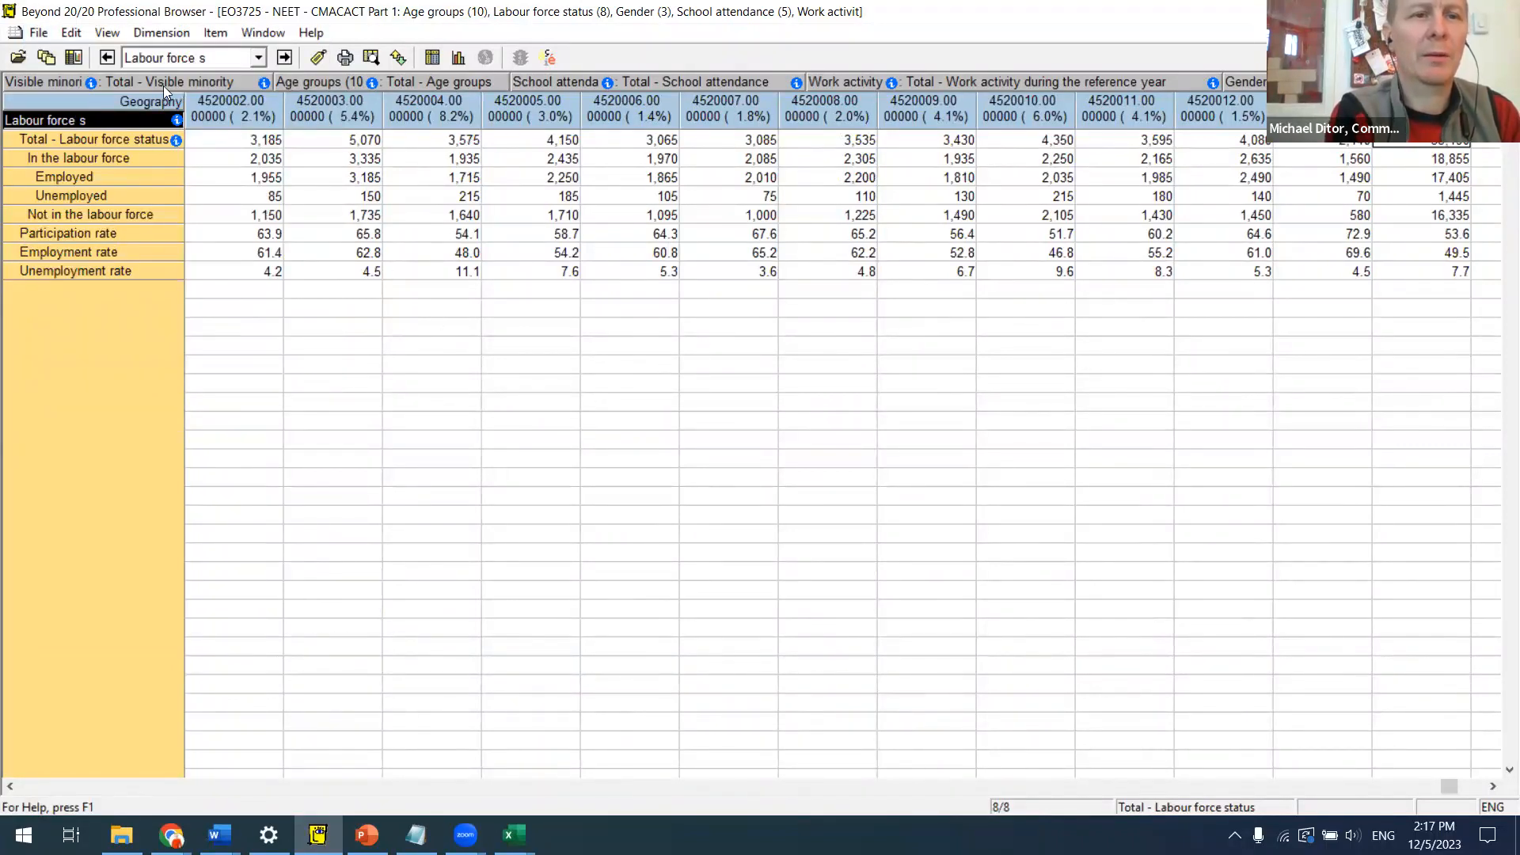
{"action": "left_click", "coordinate": [216, 33]}
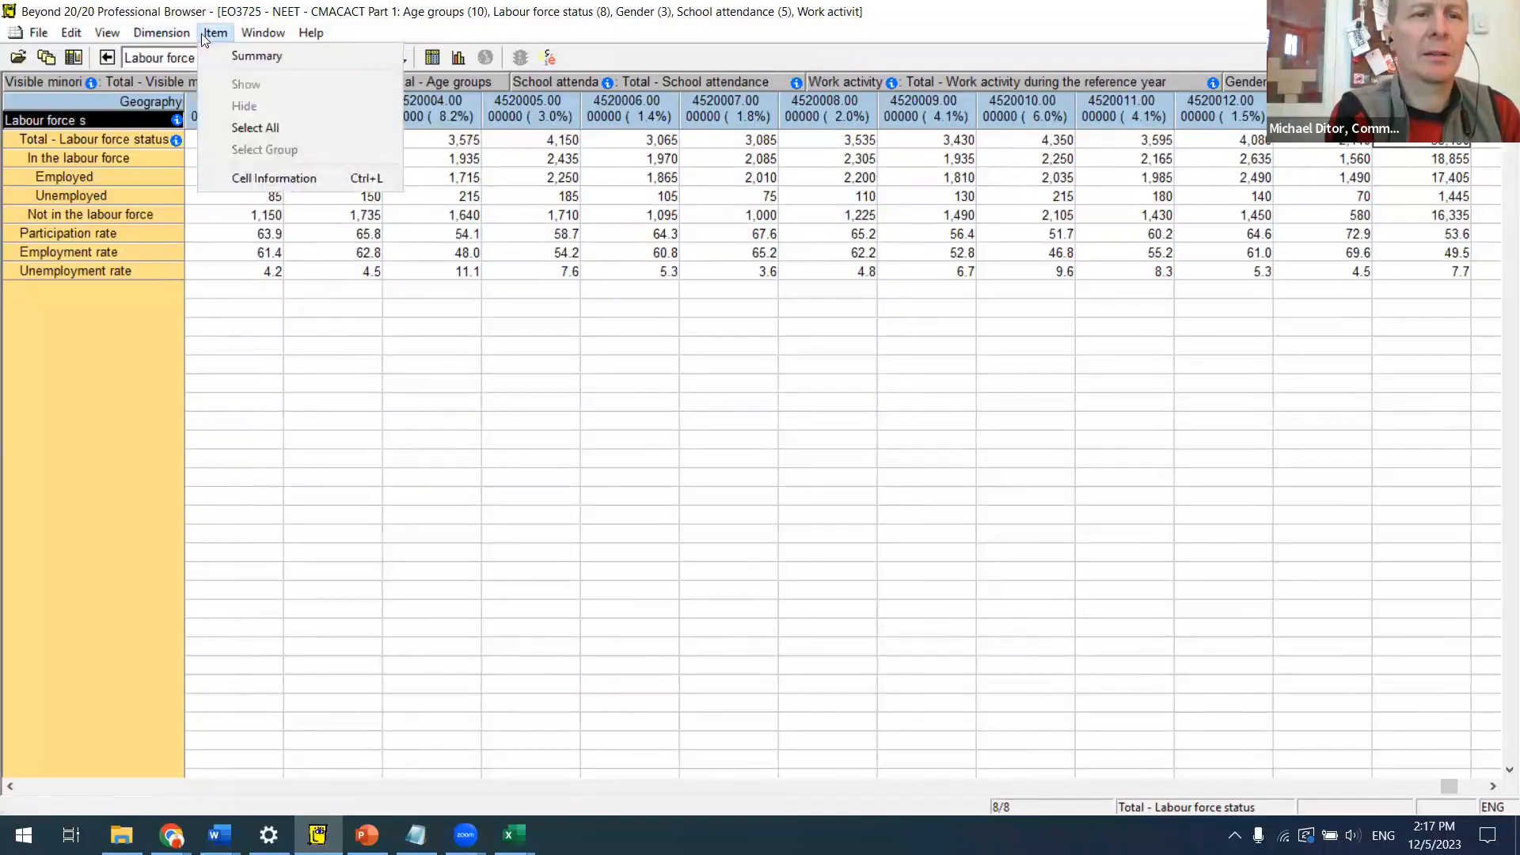
{"action": "mouse_move", "coordinate": [184, 30]}
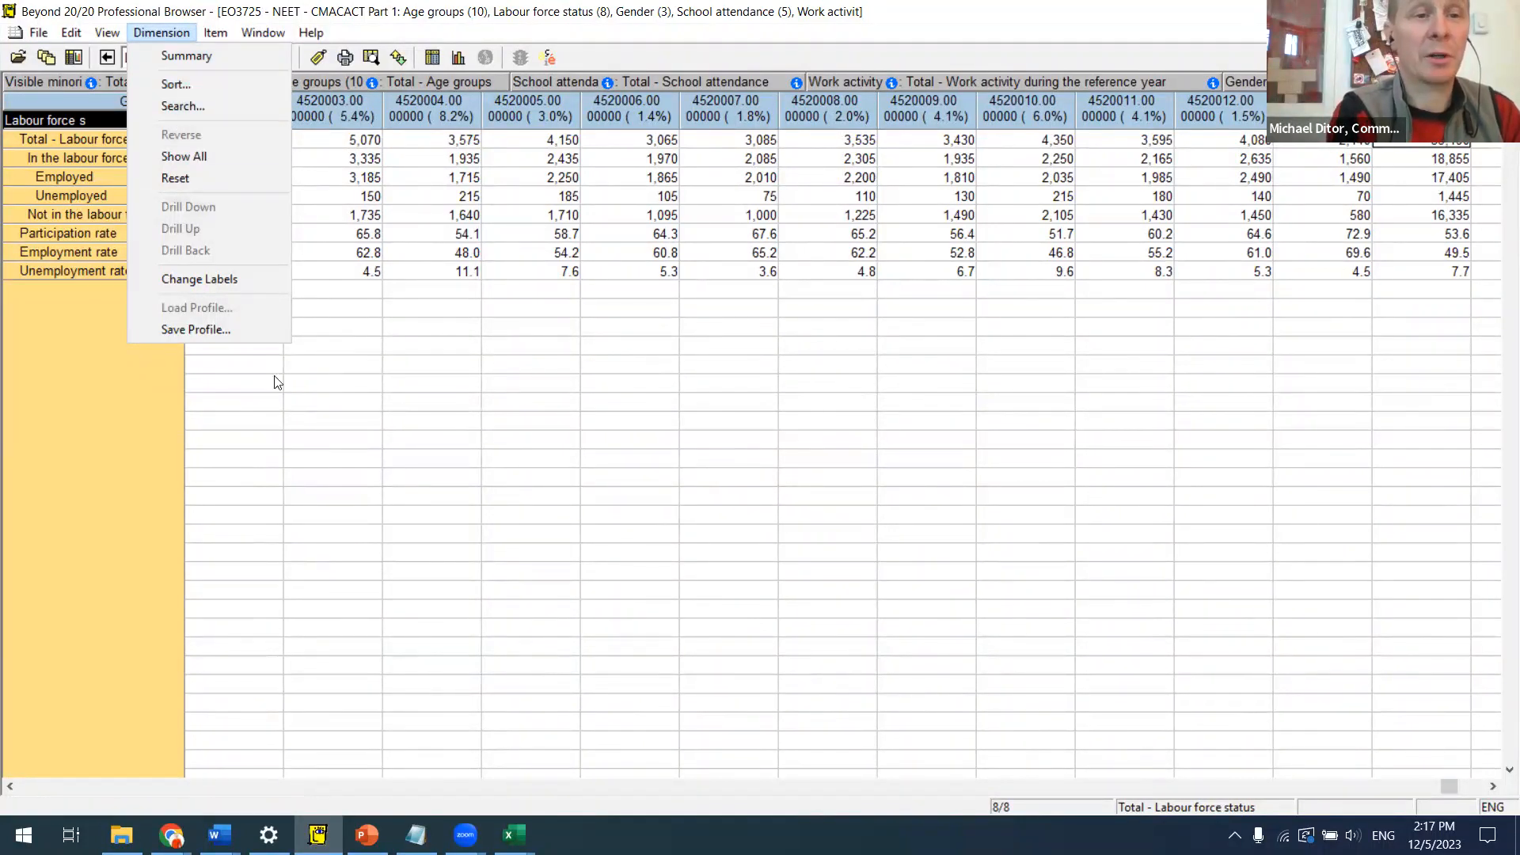
{"action": "left_click", "coordinate": [404, 347]}
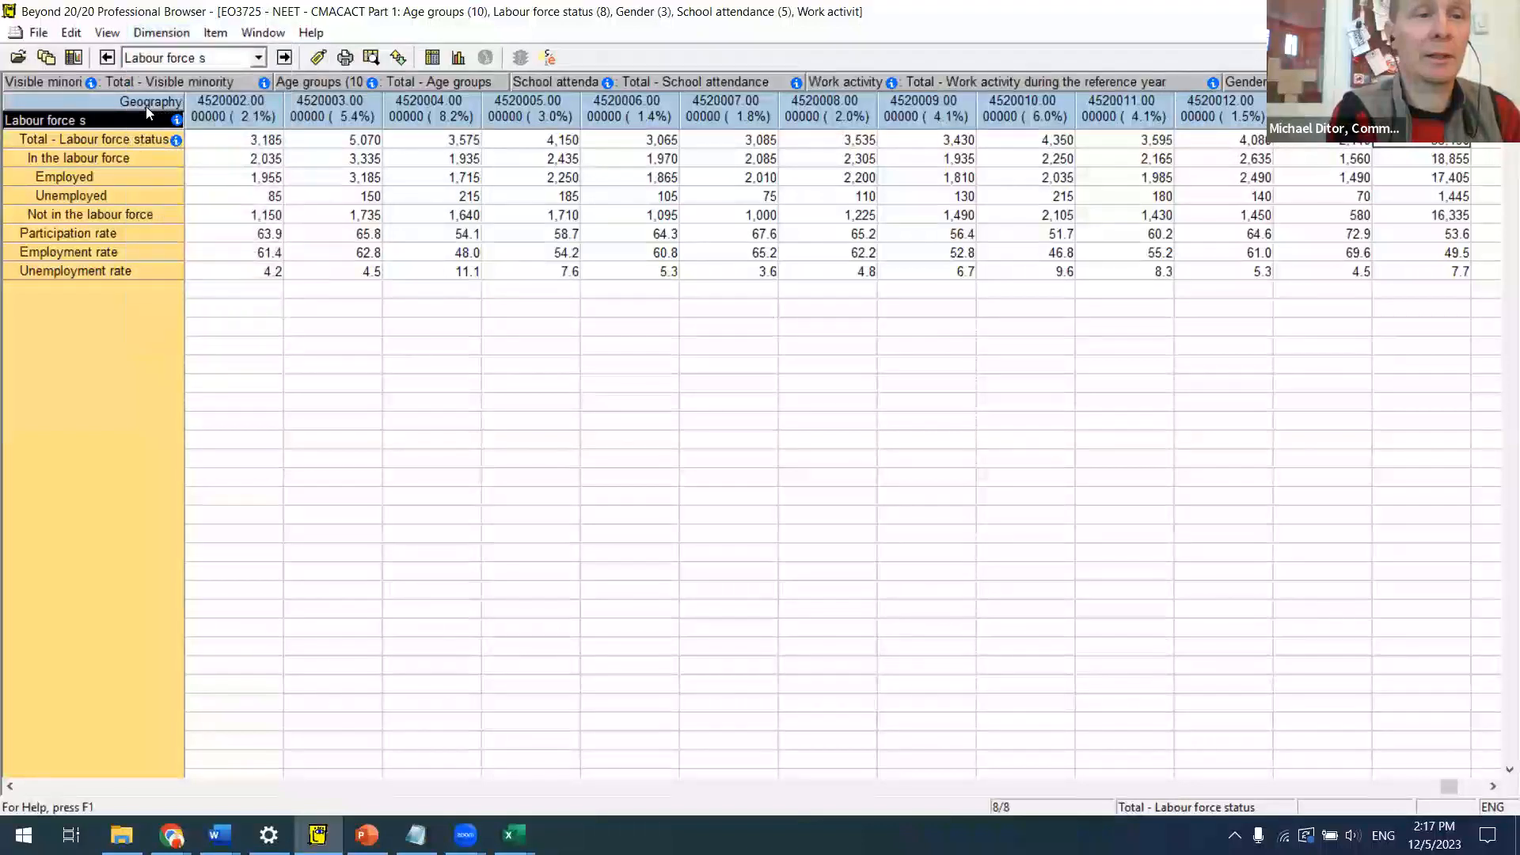
Step: Move Geography back to the rows and sort it by English Desc in increasing alphabetic order
{"action": "left_click_drag", "start_coordinate": [142, 103], "coordinate": [135, 223]}
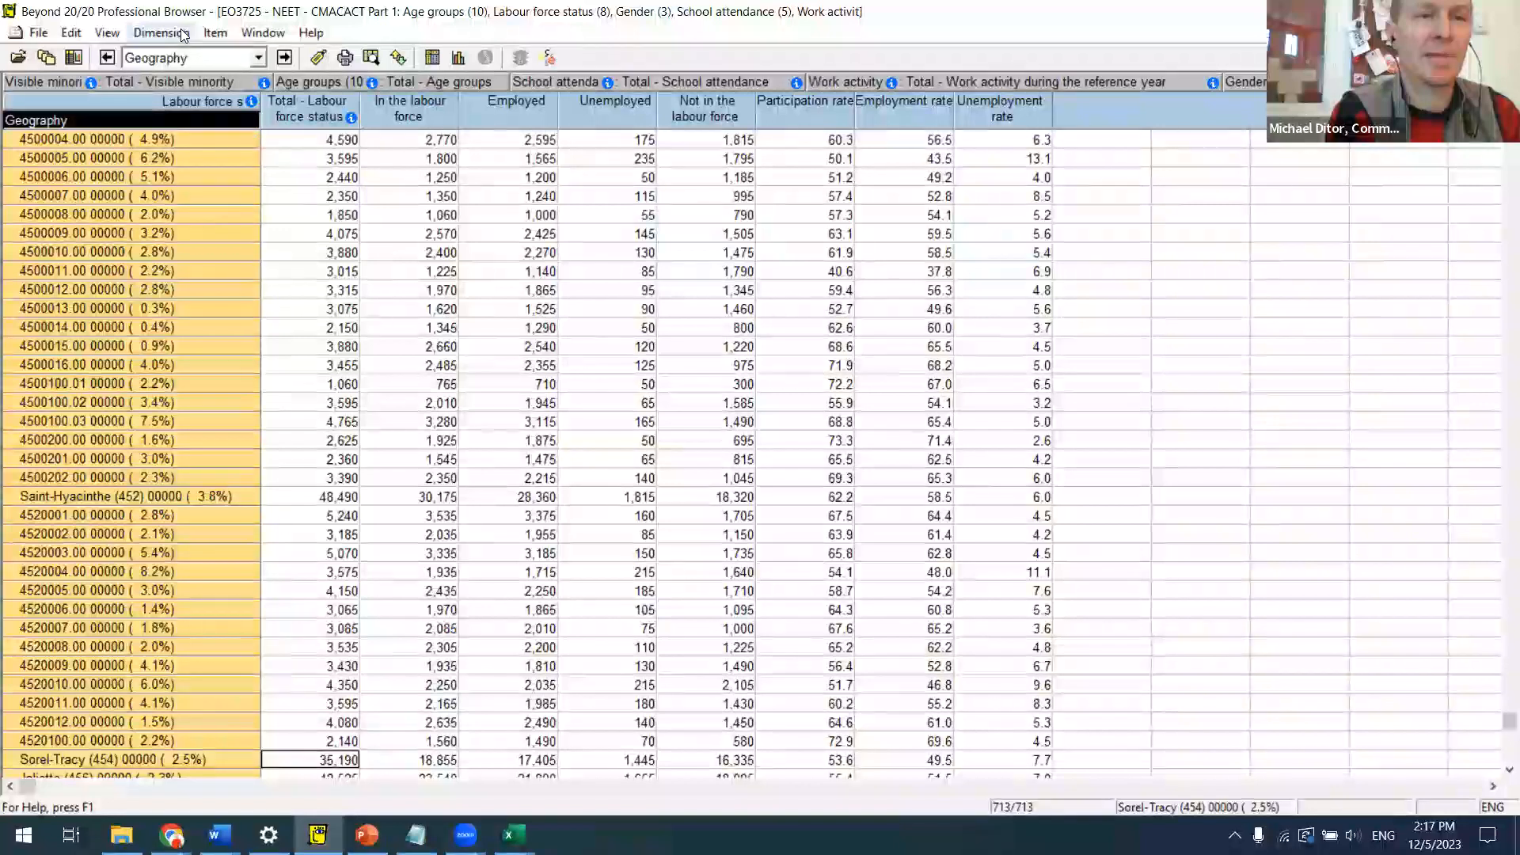
{"action": "left_click", "coordinate": [162, 32]}
{"action": "left_click", "coordinate": [193, 79]}
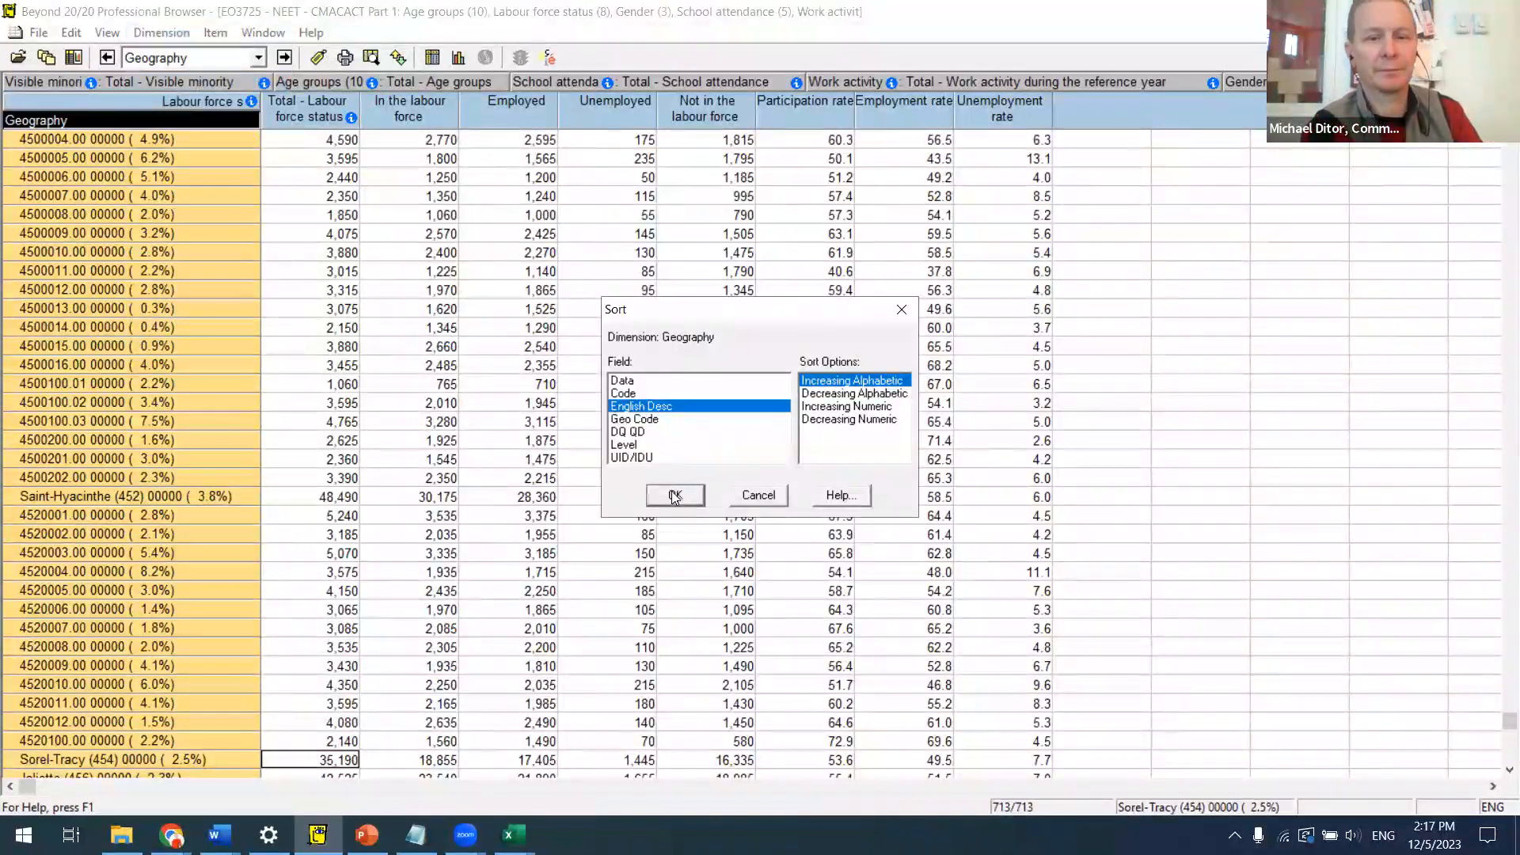
{"action": "left_click", "coordinate": [675, 495]}
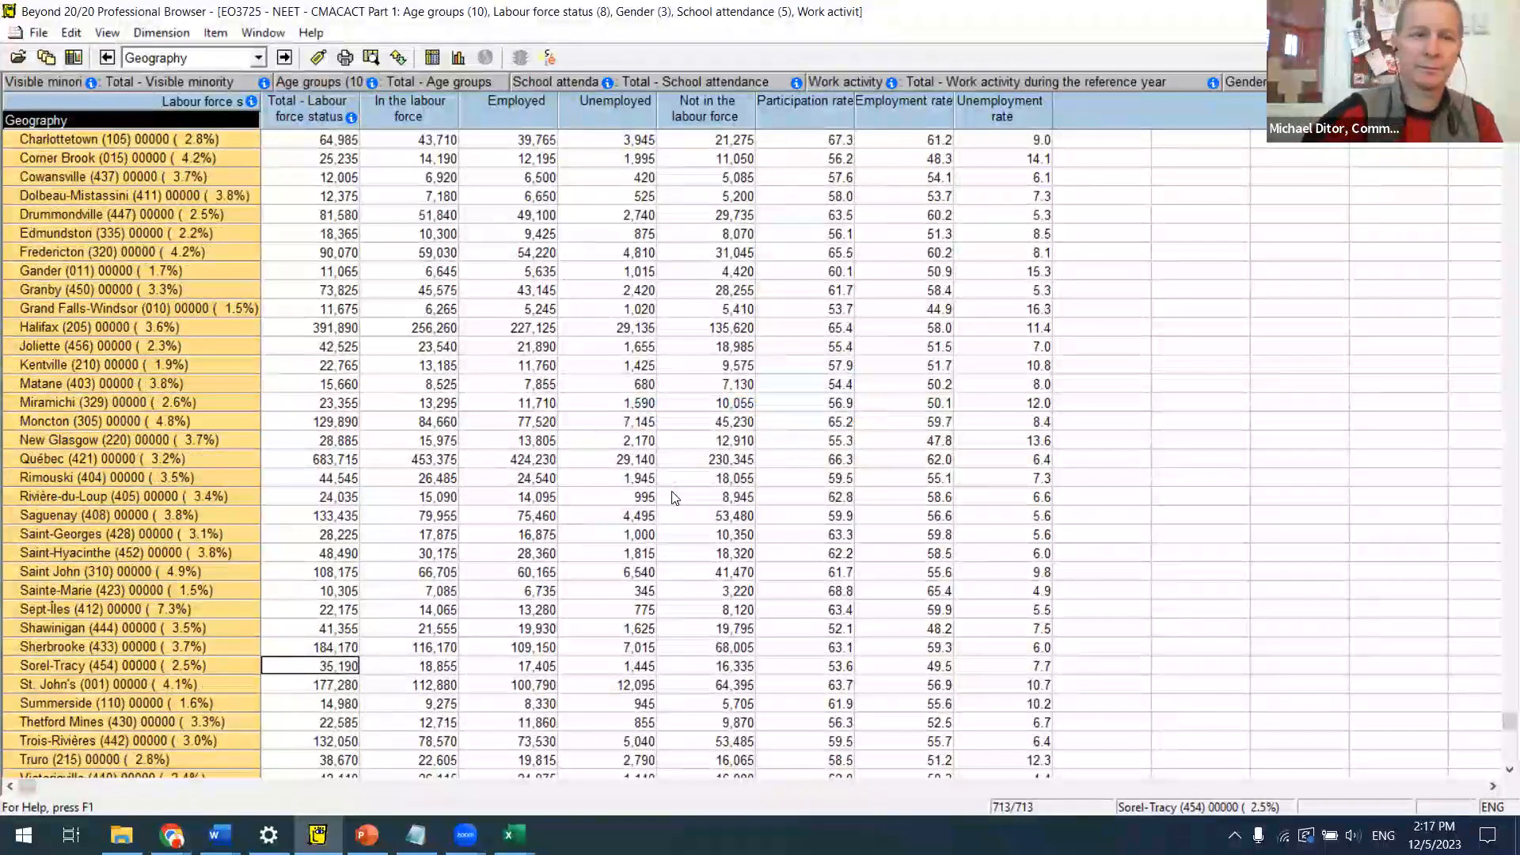
{"action": "key", "text": "ctrl+Home"}
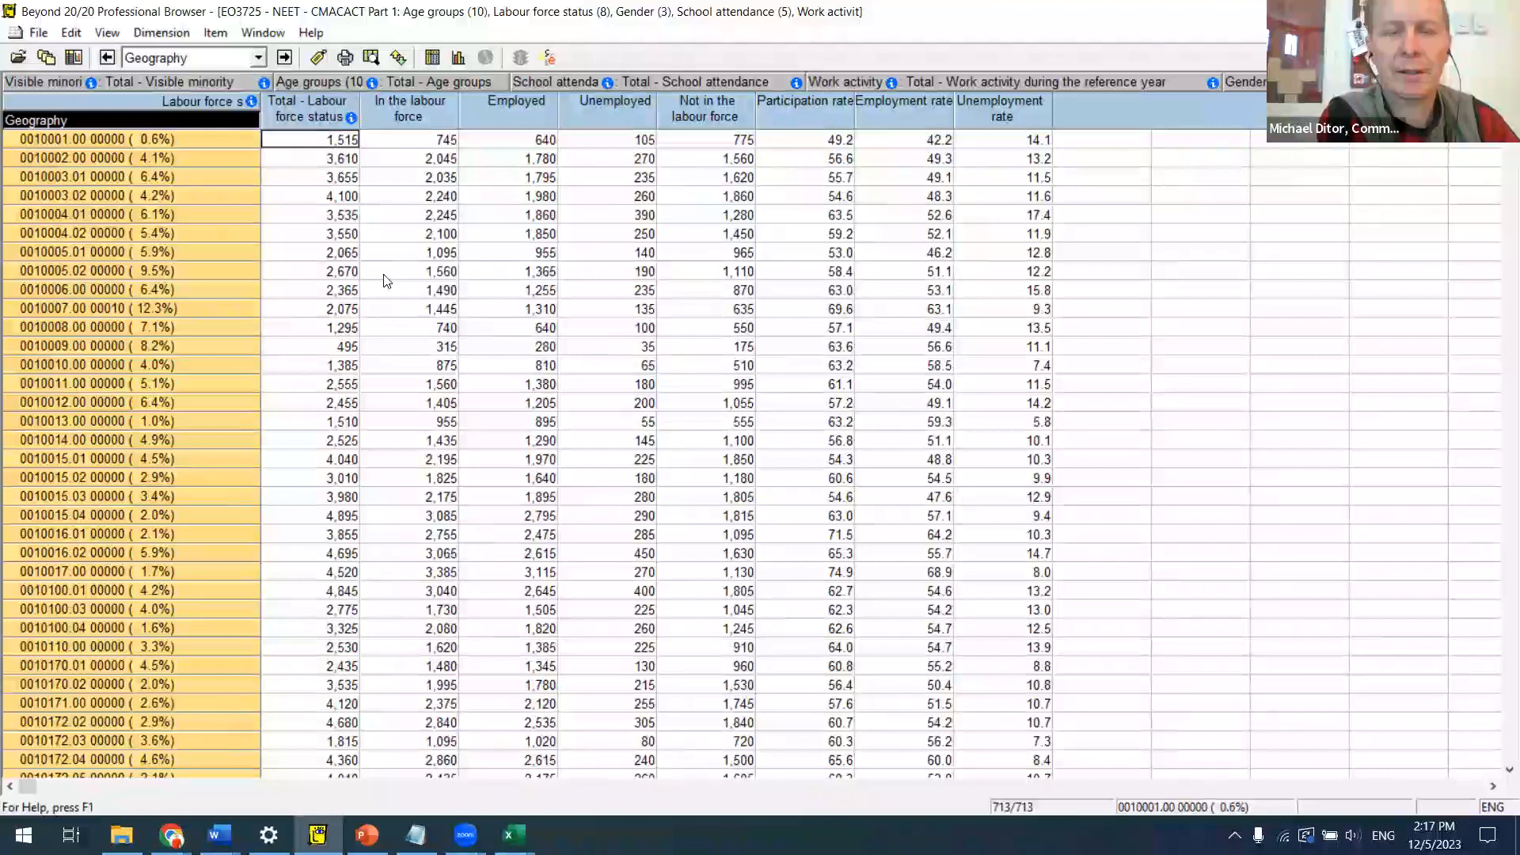
Step: Switch to the open EO3725 NEET CMACACT Part 4 table
{"action": "left_click", "coordinate": [250, 36]}
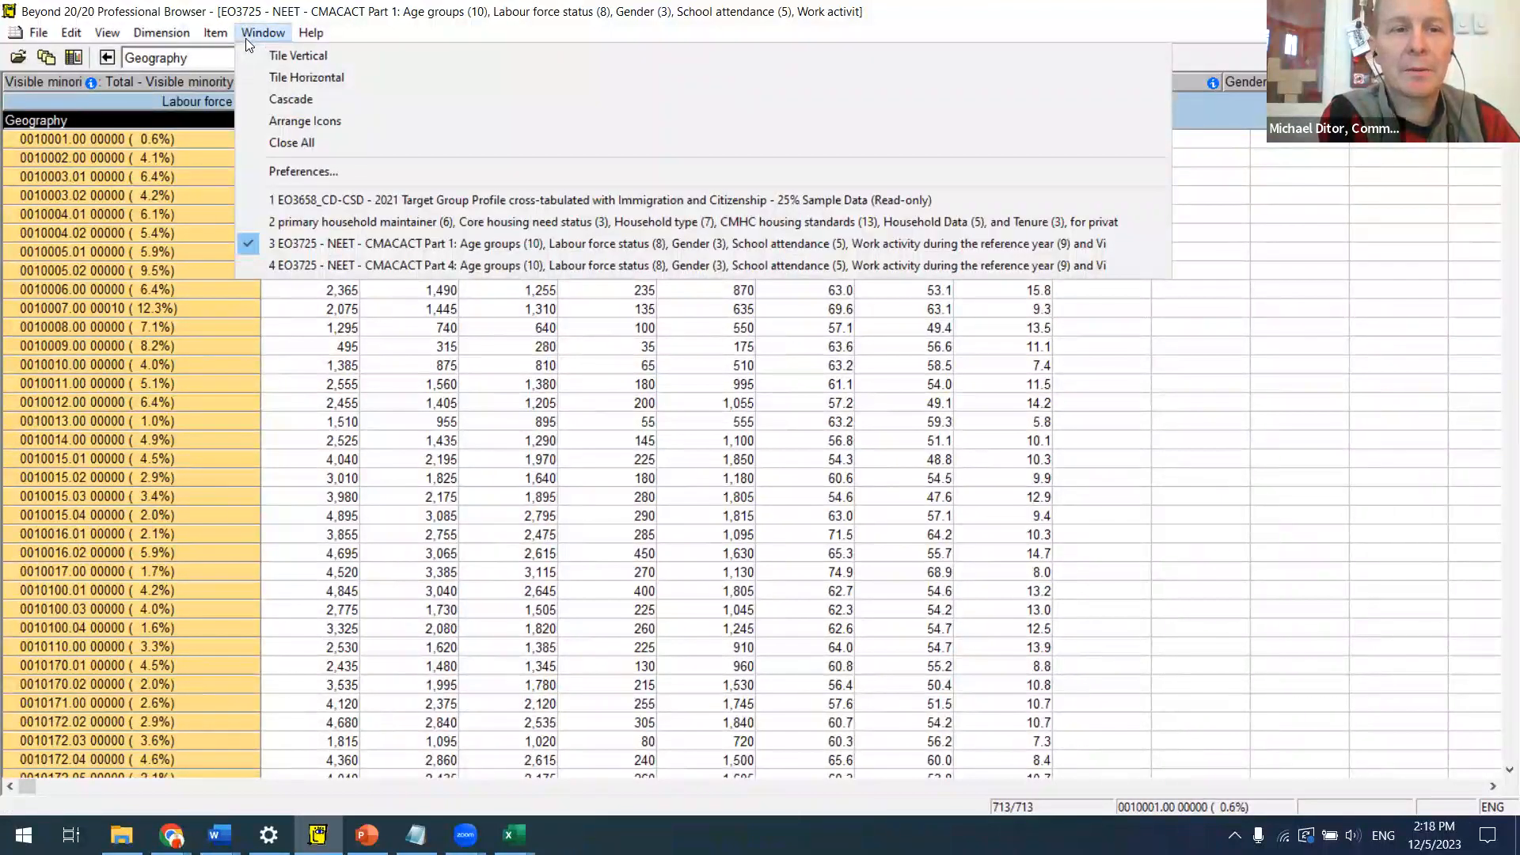
{"action": "left_click", "coordinate": [438, 266]}
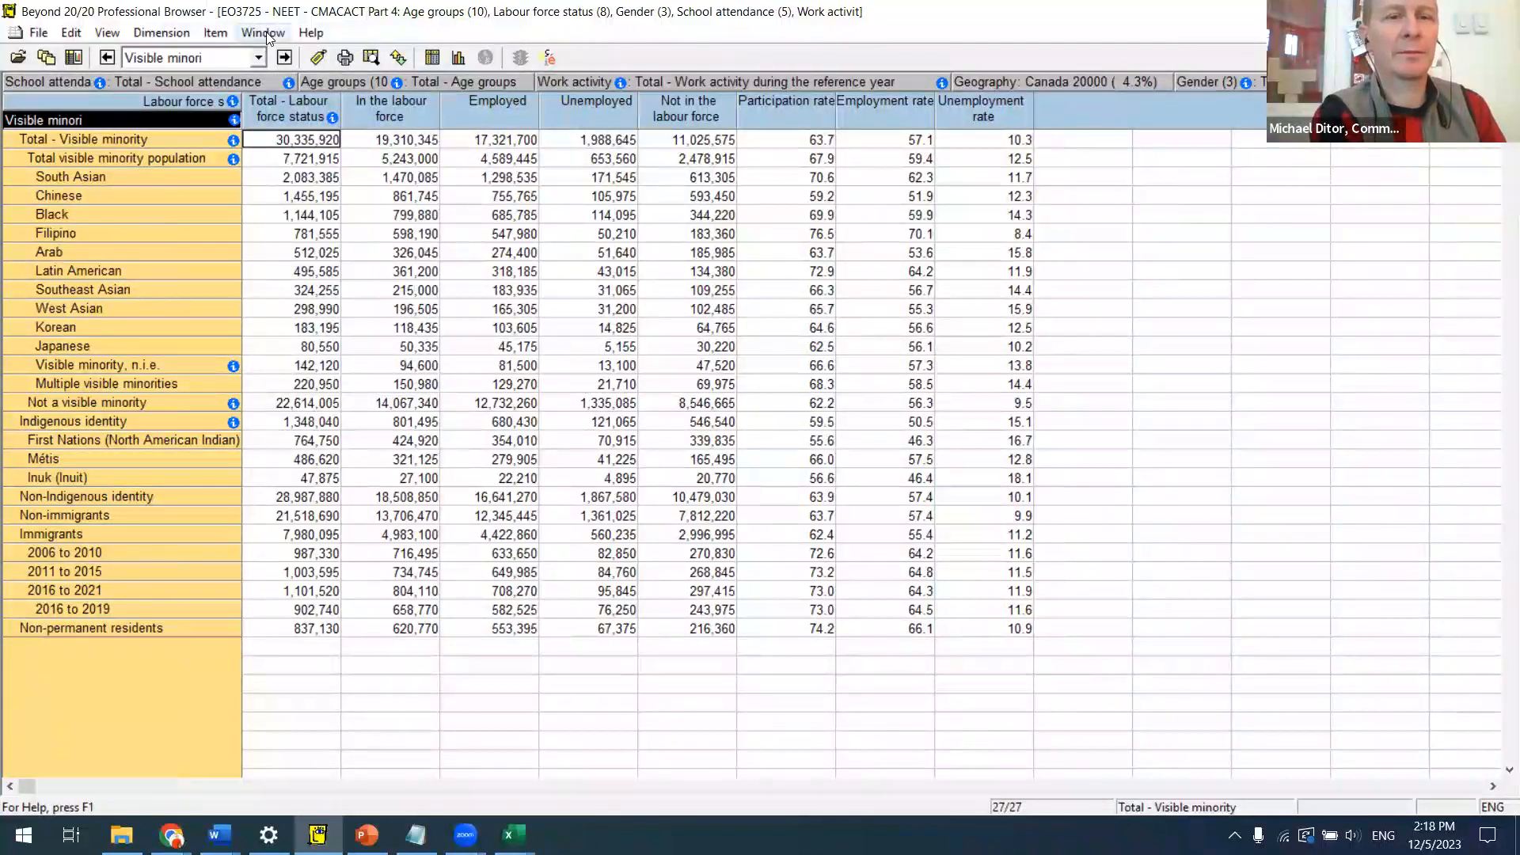
{"action": "left_click", "coordinate": [38, 34]}
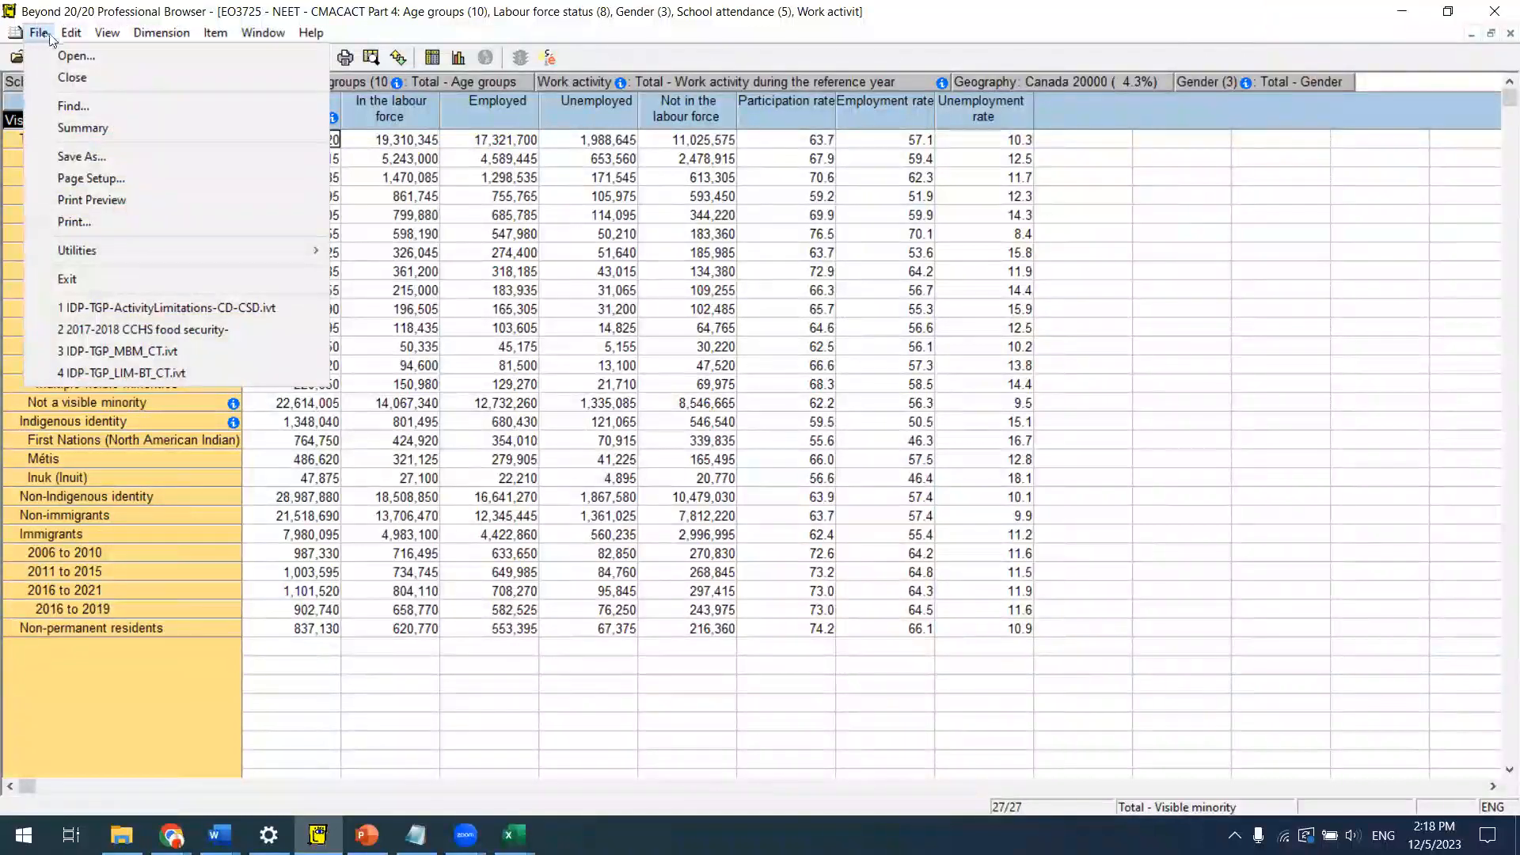
{"action": "left_click", "coordinate": [68, 36]}
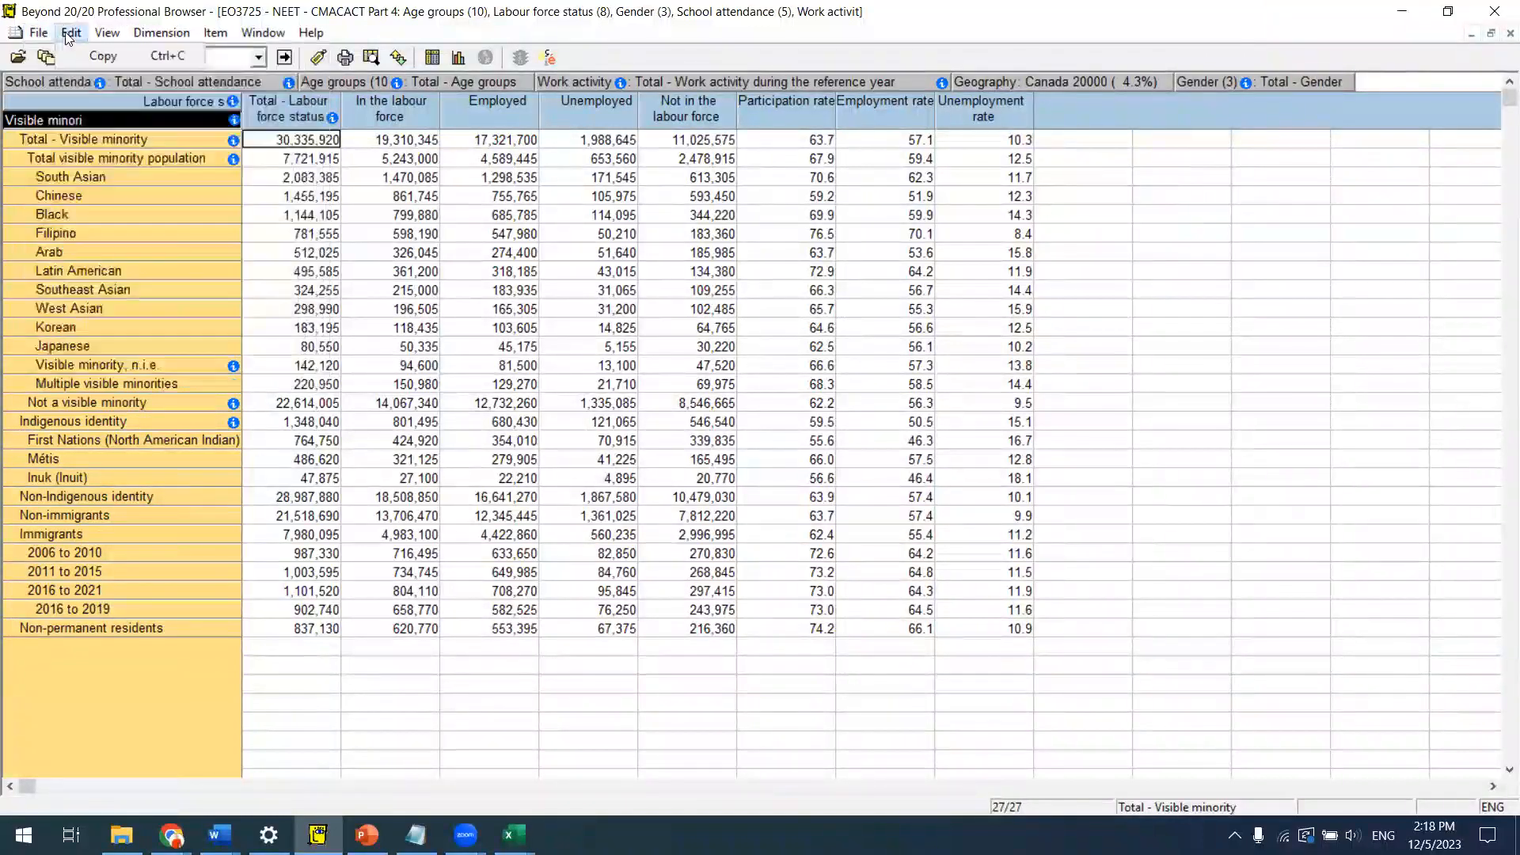
{"action": "left_click", "coordinate": [105, 36]}
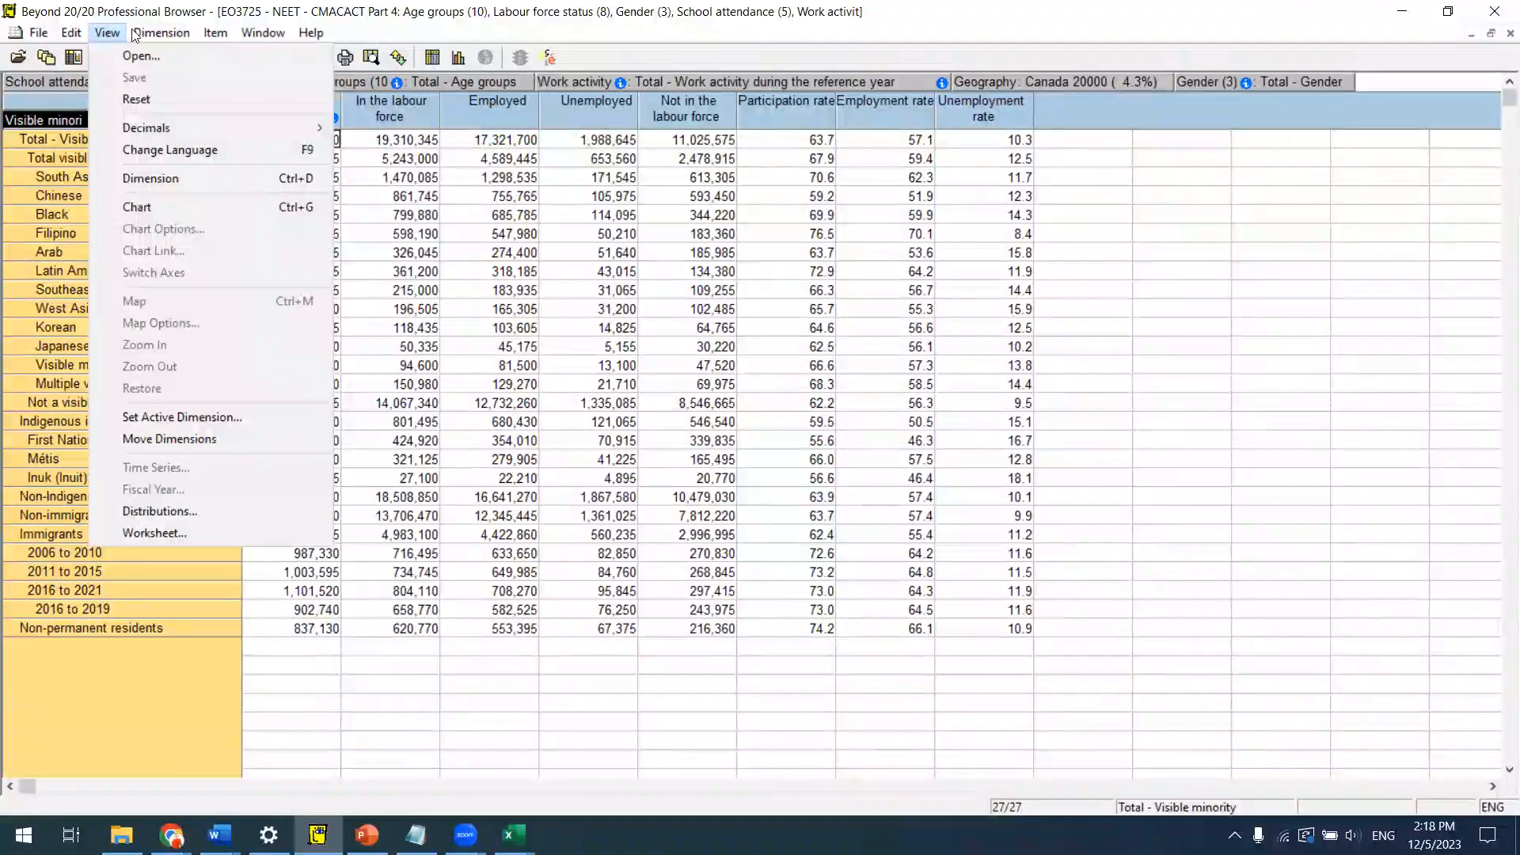
{"action": "mouse_move", "coordinate": [151, 33]}
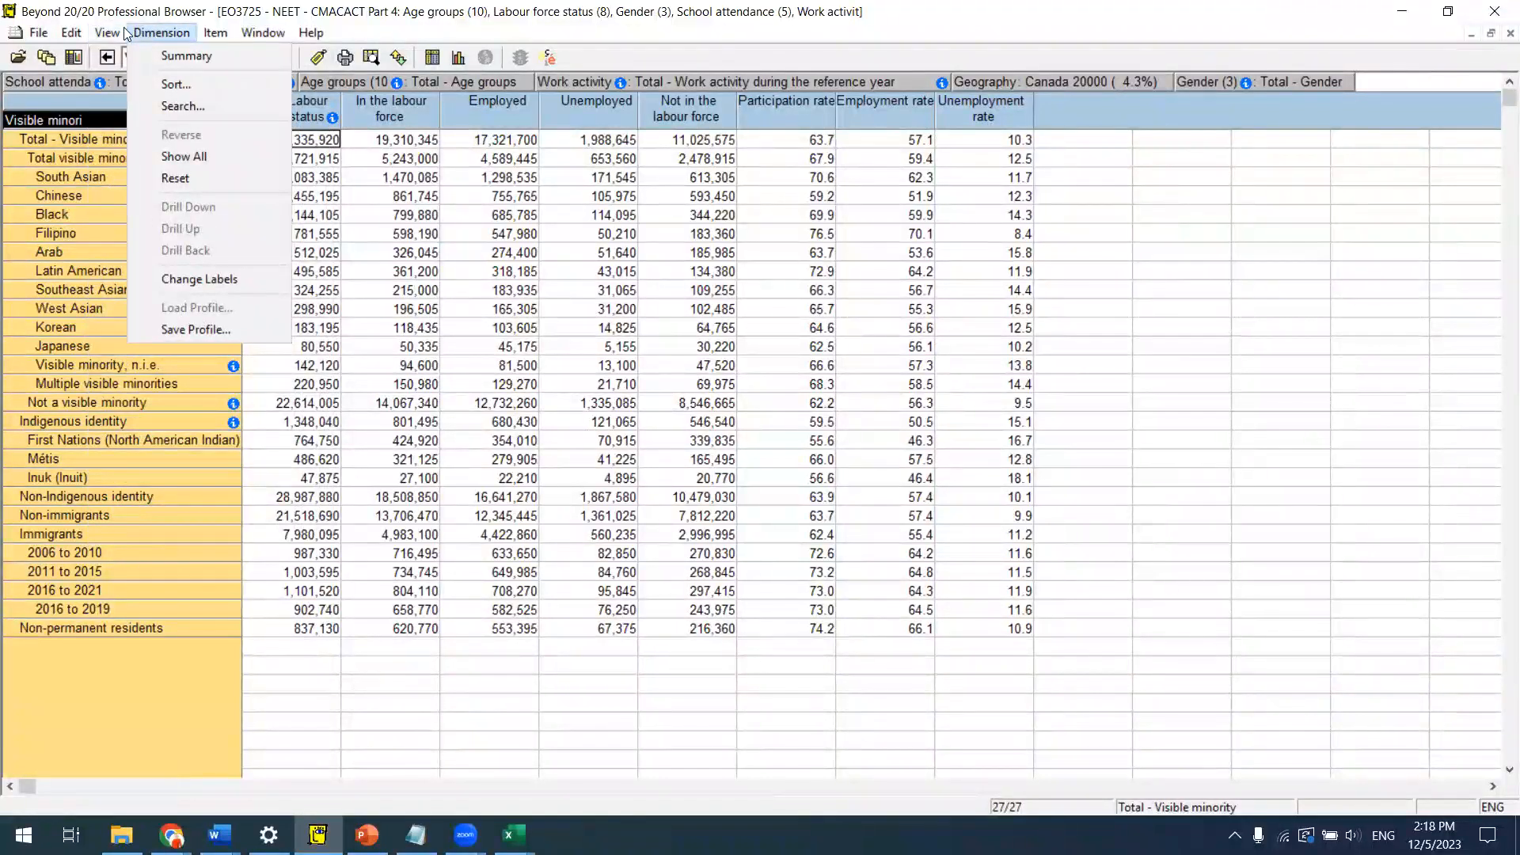
{"action": "mouse_move", "coordinate": [71, 33]}
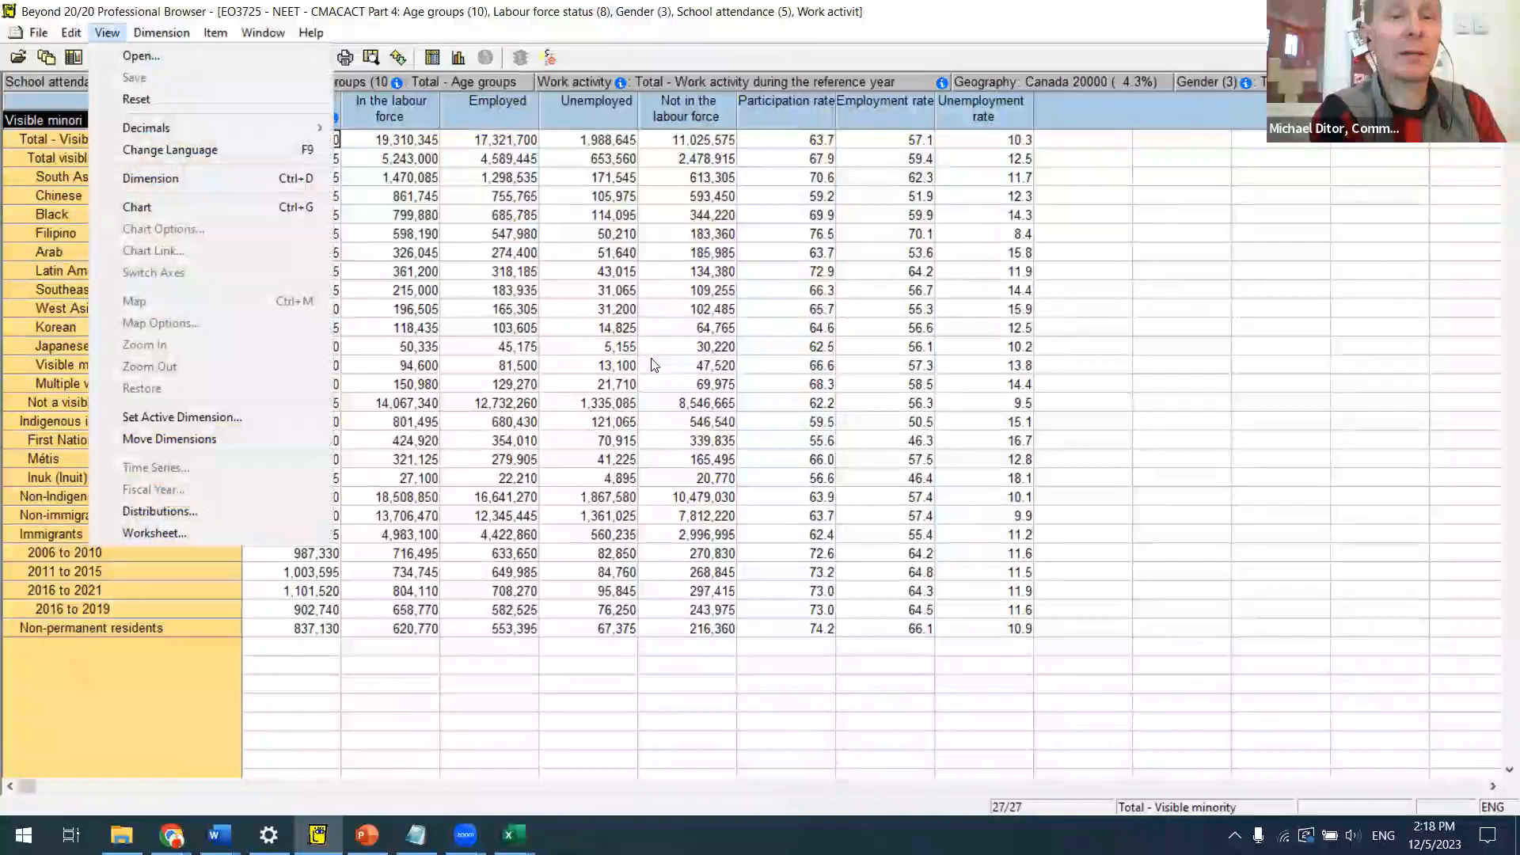
{"action": "left_click", "coordinate": [654, 365]}
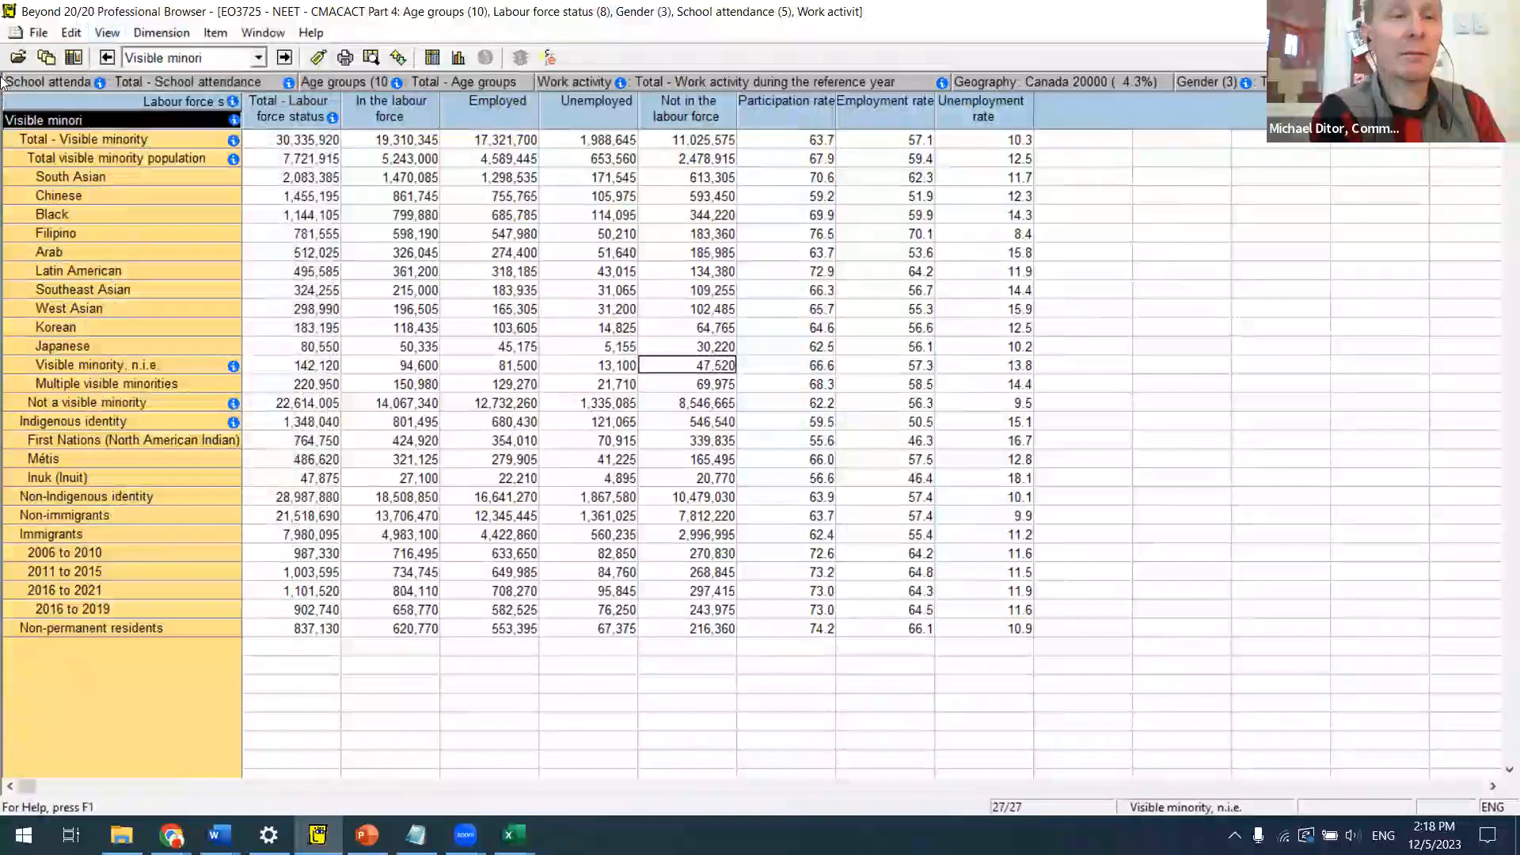
Step: Save the Part 4 table as an Excel Worksheet named ex4.xls in the data questions folder
{"action": "left_click", "coordinate": [38, 34]}
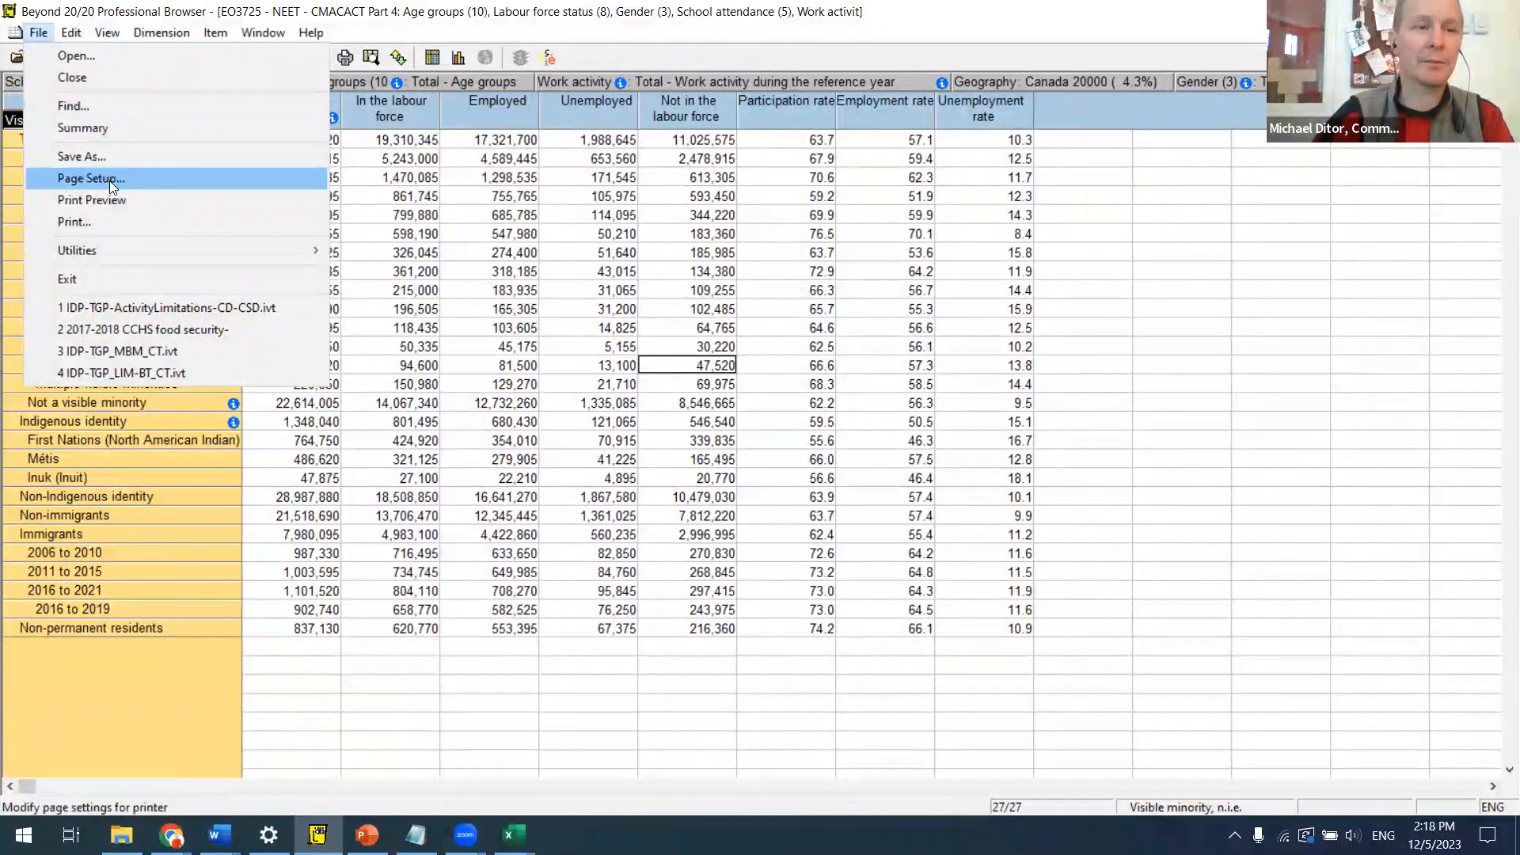
{"action": "left_click", "coordinate": [120, 163]}
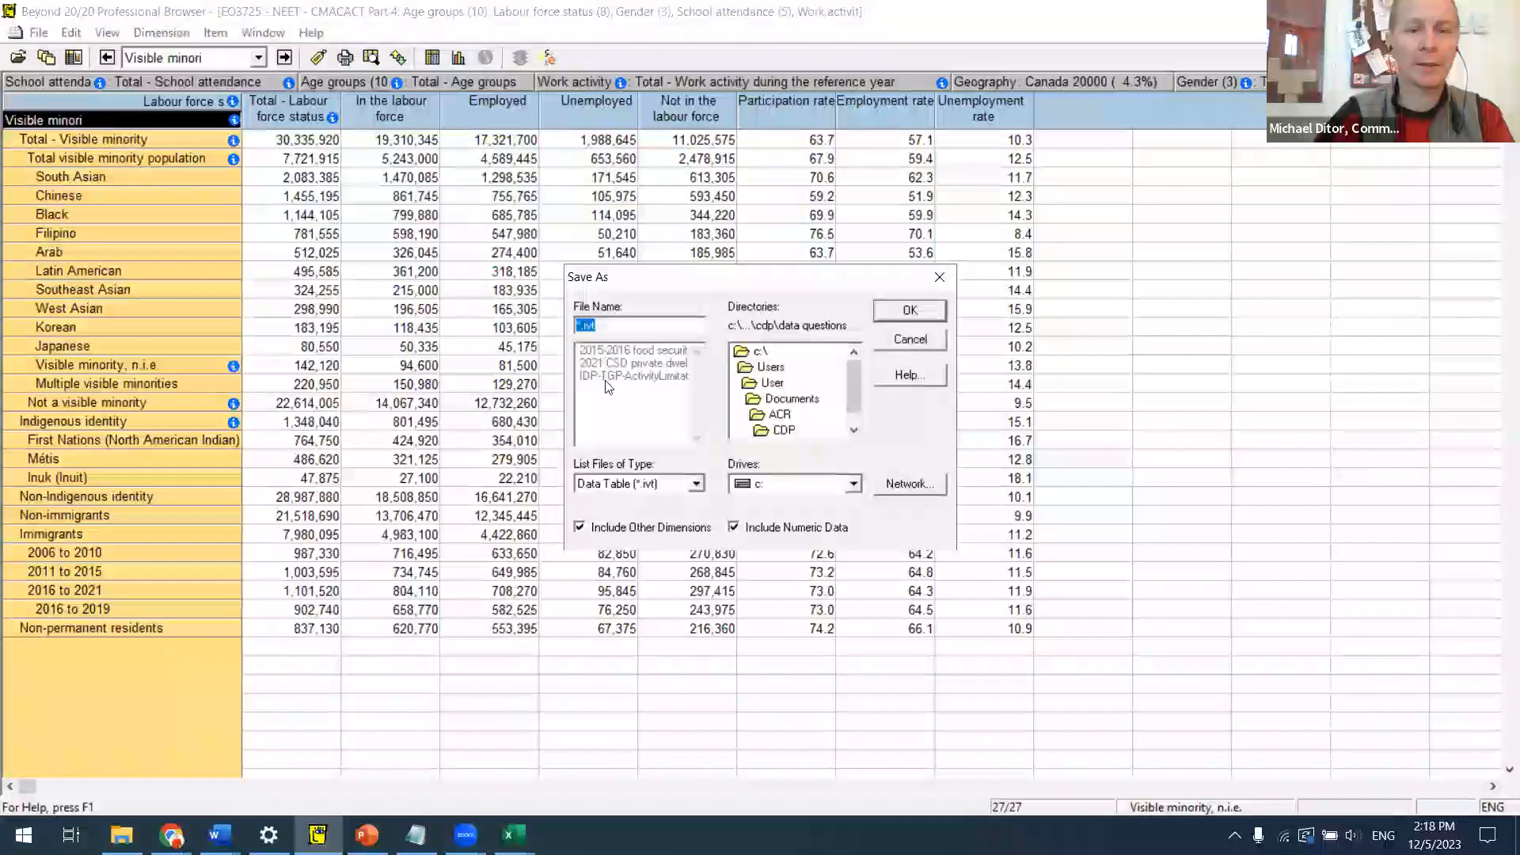
{"action": "left_click", "coordinate": [685, 490]}
{"action": "left_click", "coordinate": [663, 514]}
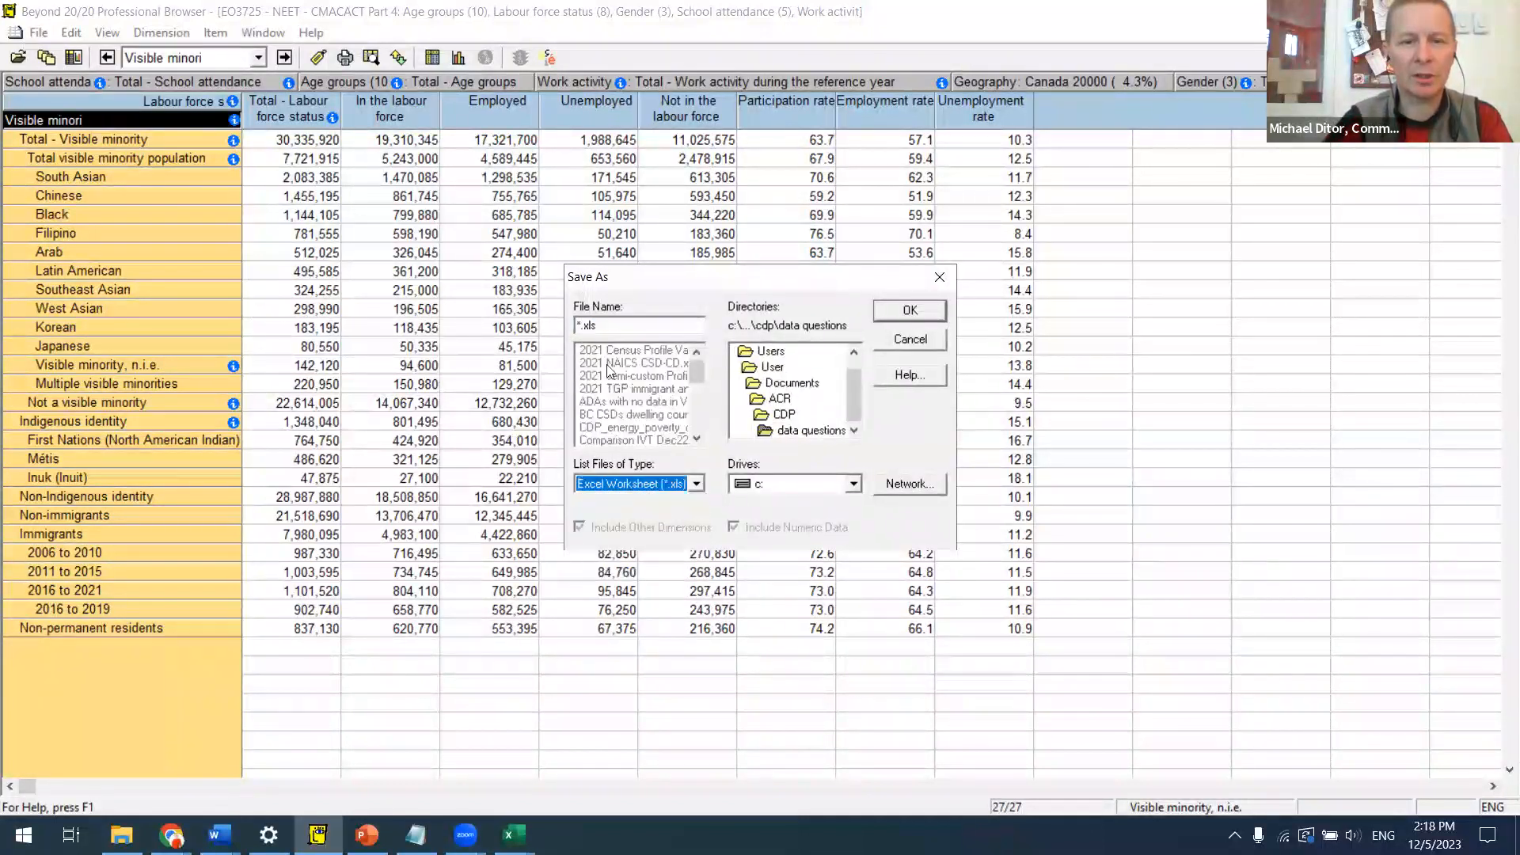
{"action": "left_click", "coordinate": [639, 324]}
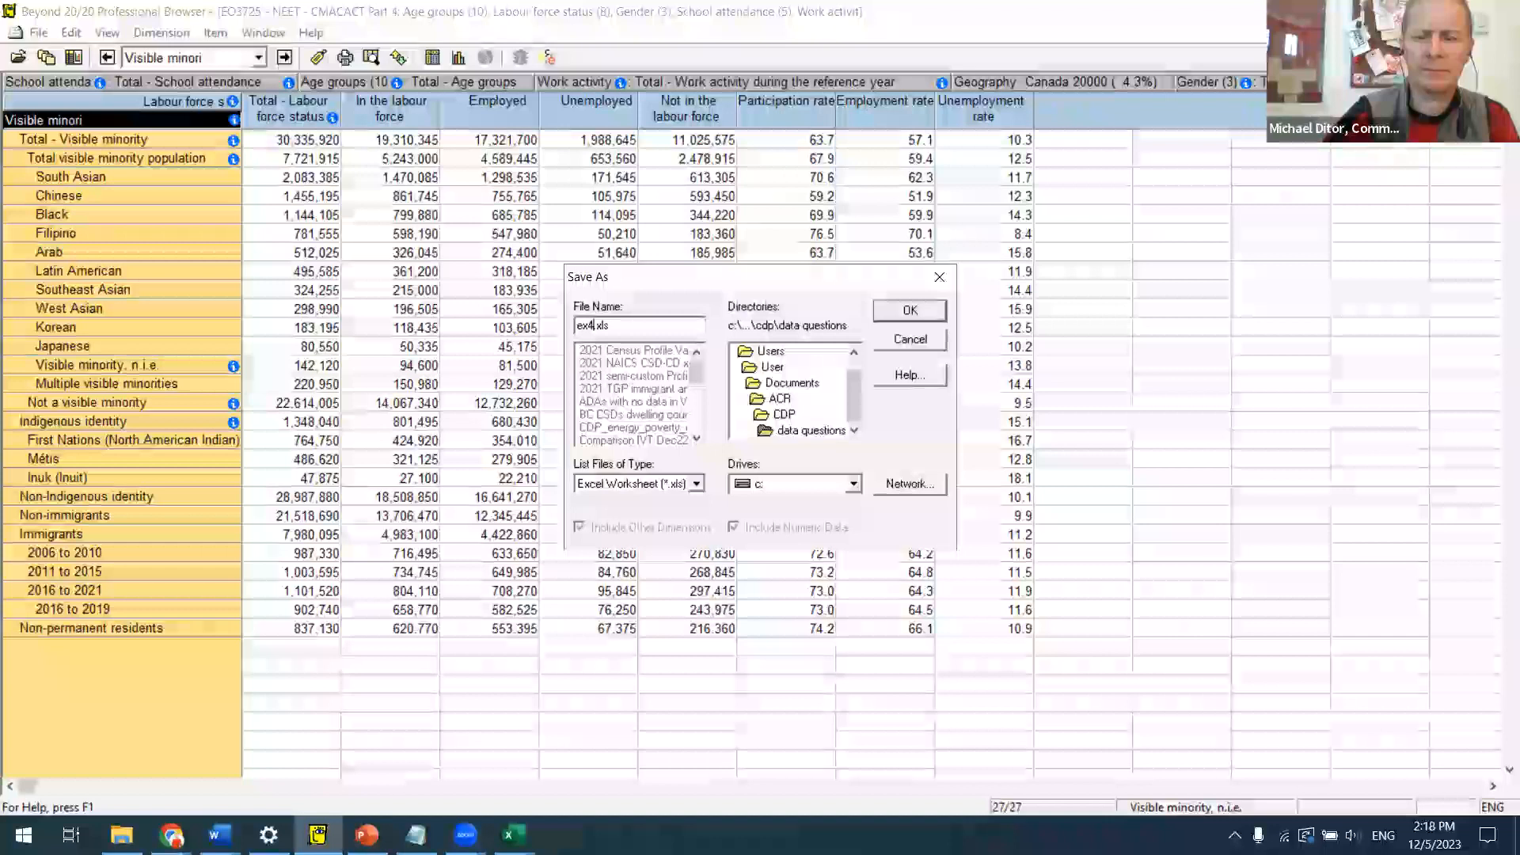
{"action": "key", "text": "Return"}
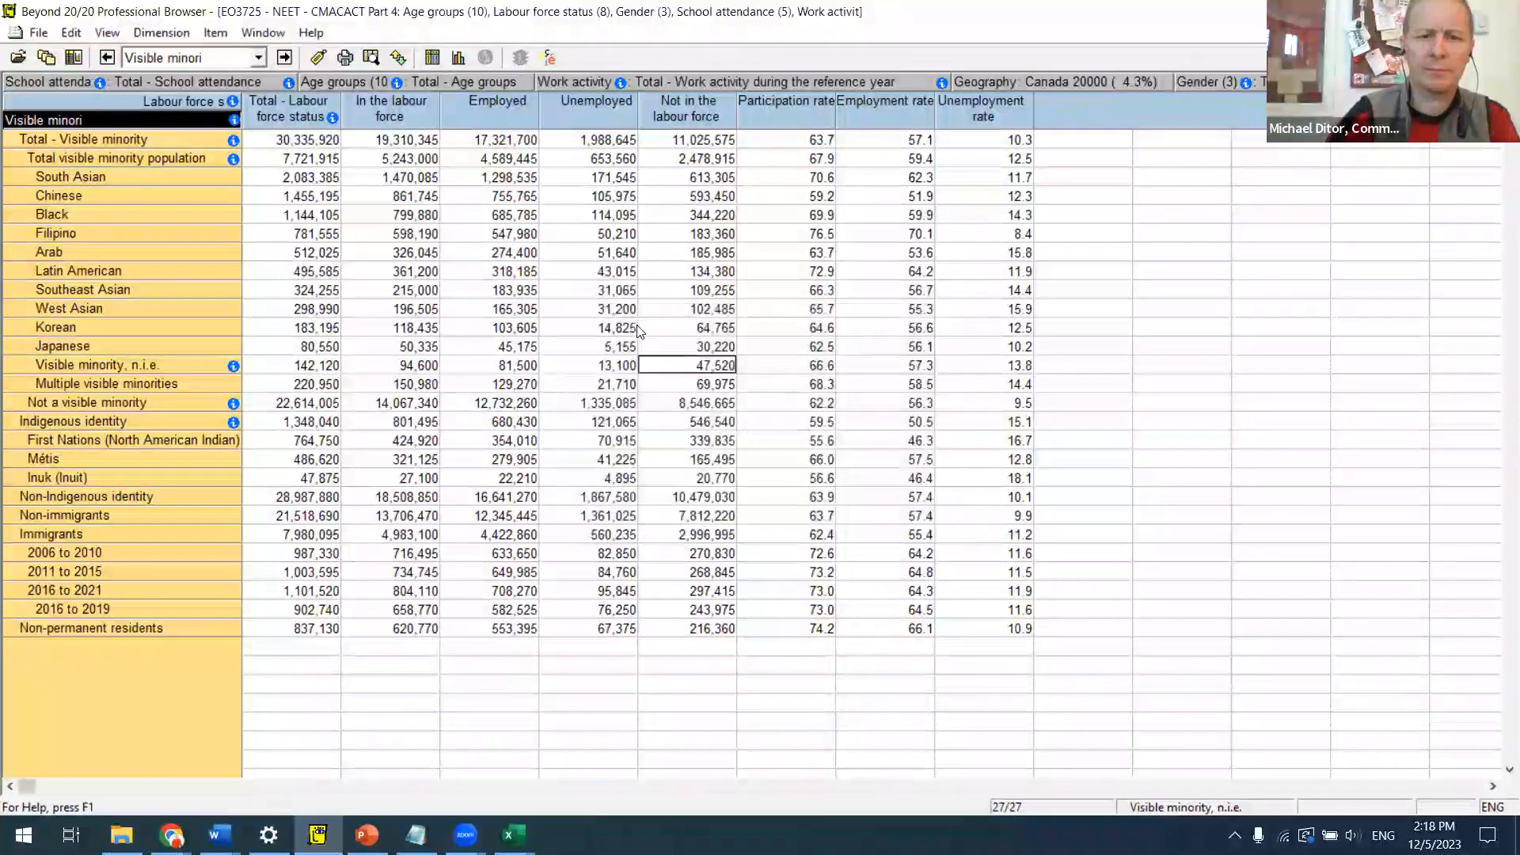
Step: Switch to the data questions folder in File Explorer and open ex4.xls in Excel
{"action": "key", "text": "alt+Tab"}
{"action": "key", "text": "alt+Tab"}
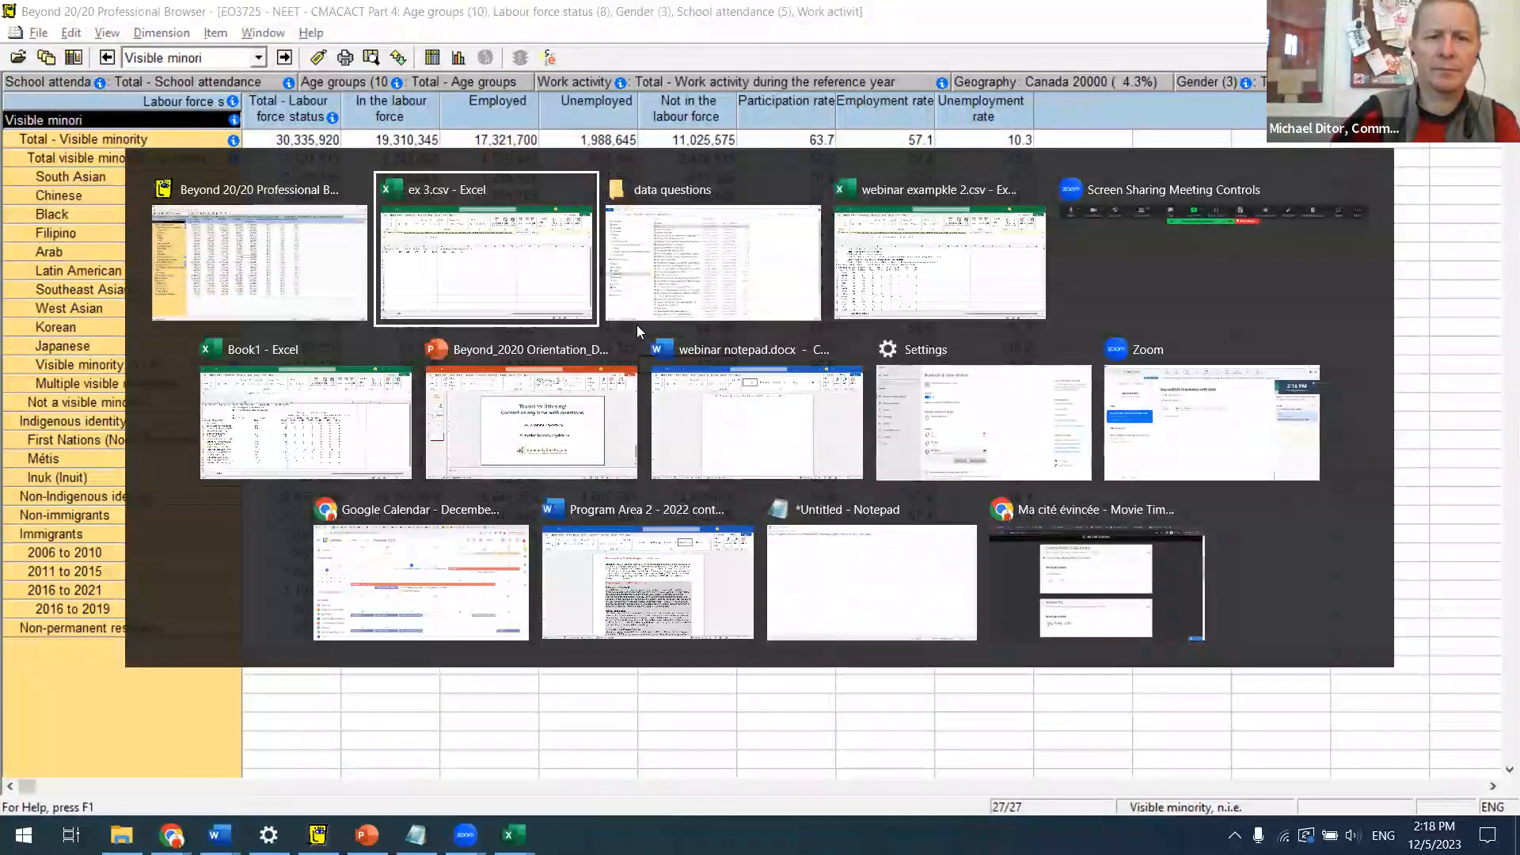
{"action": "key", "text": "Down"}
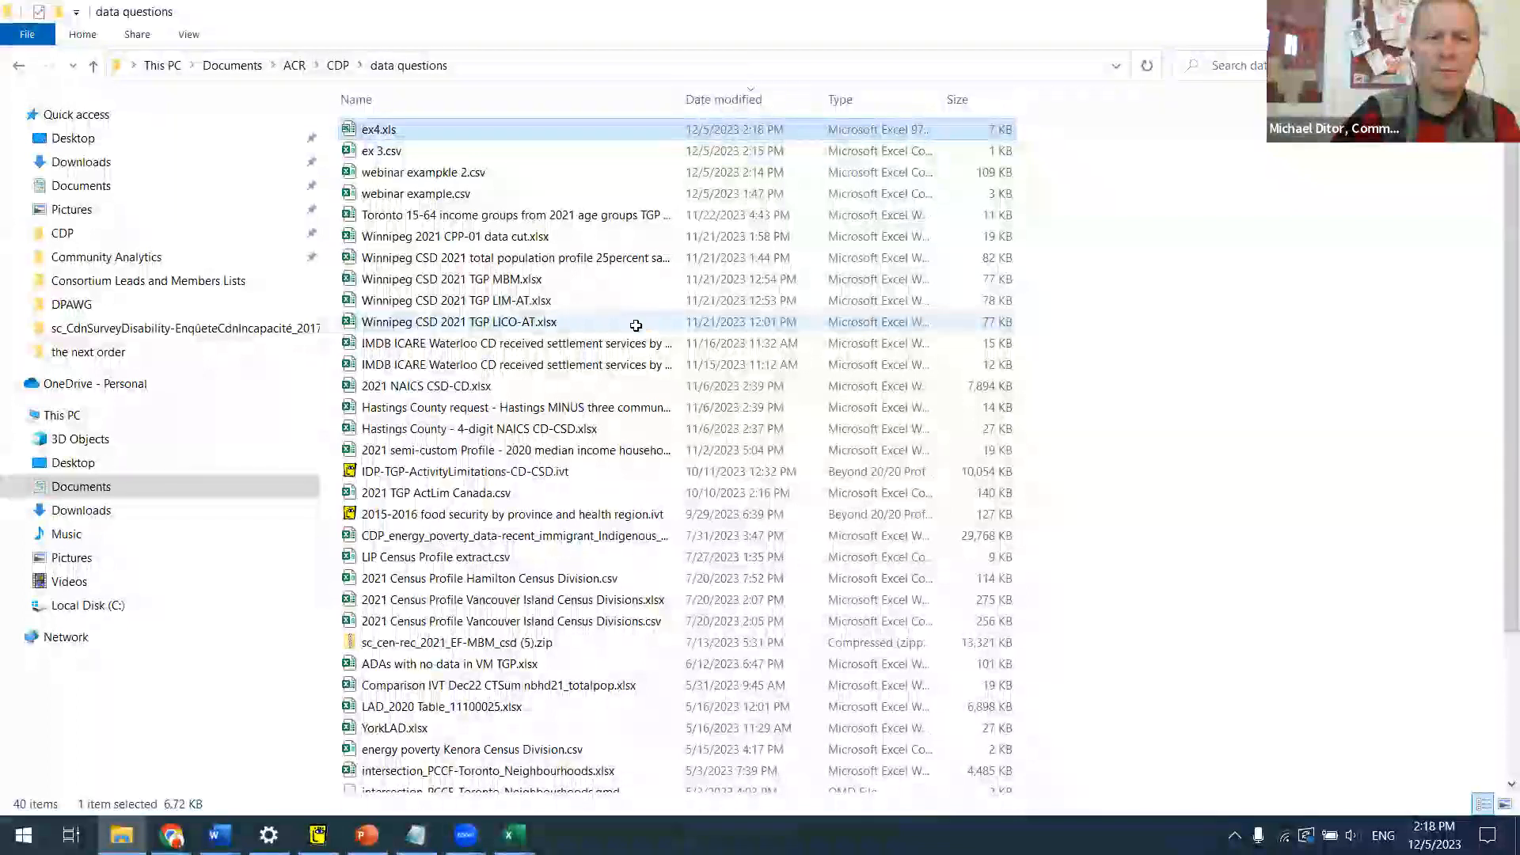
{"action": "key", "text": "Return"}
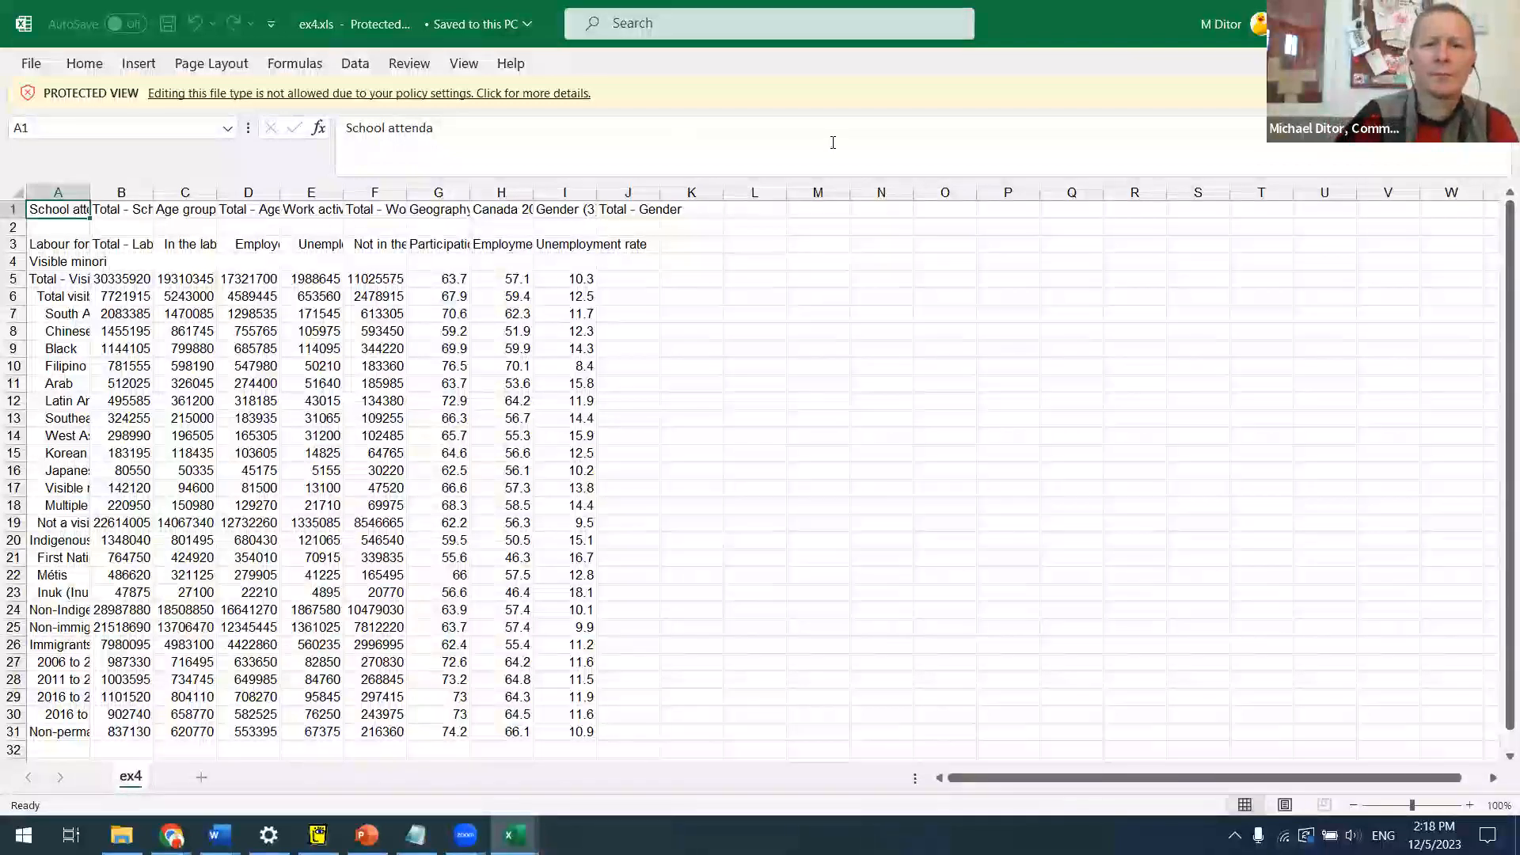
Step: Examine the dimension names and selected items across row 1 of the exported ex4 worksheet
{"action": "key", "text": "alt+Tab"}
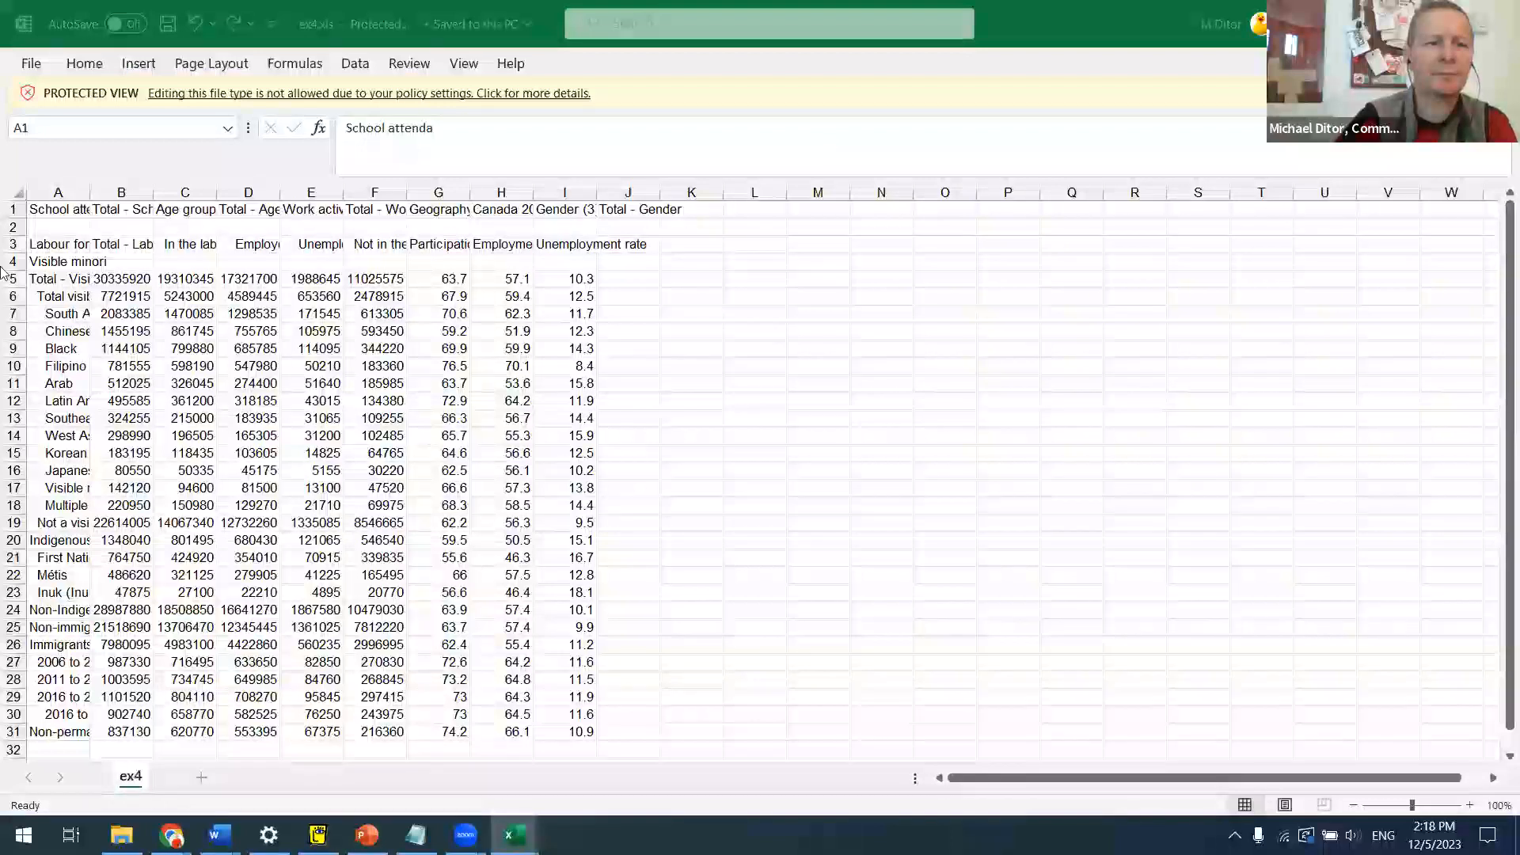
{"action": "key", "text": "alt+Tab"}
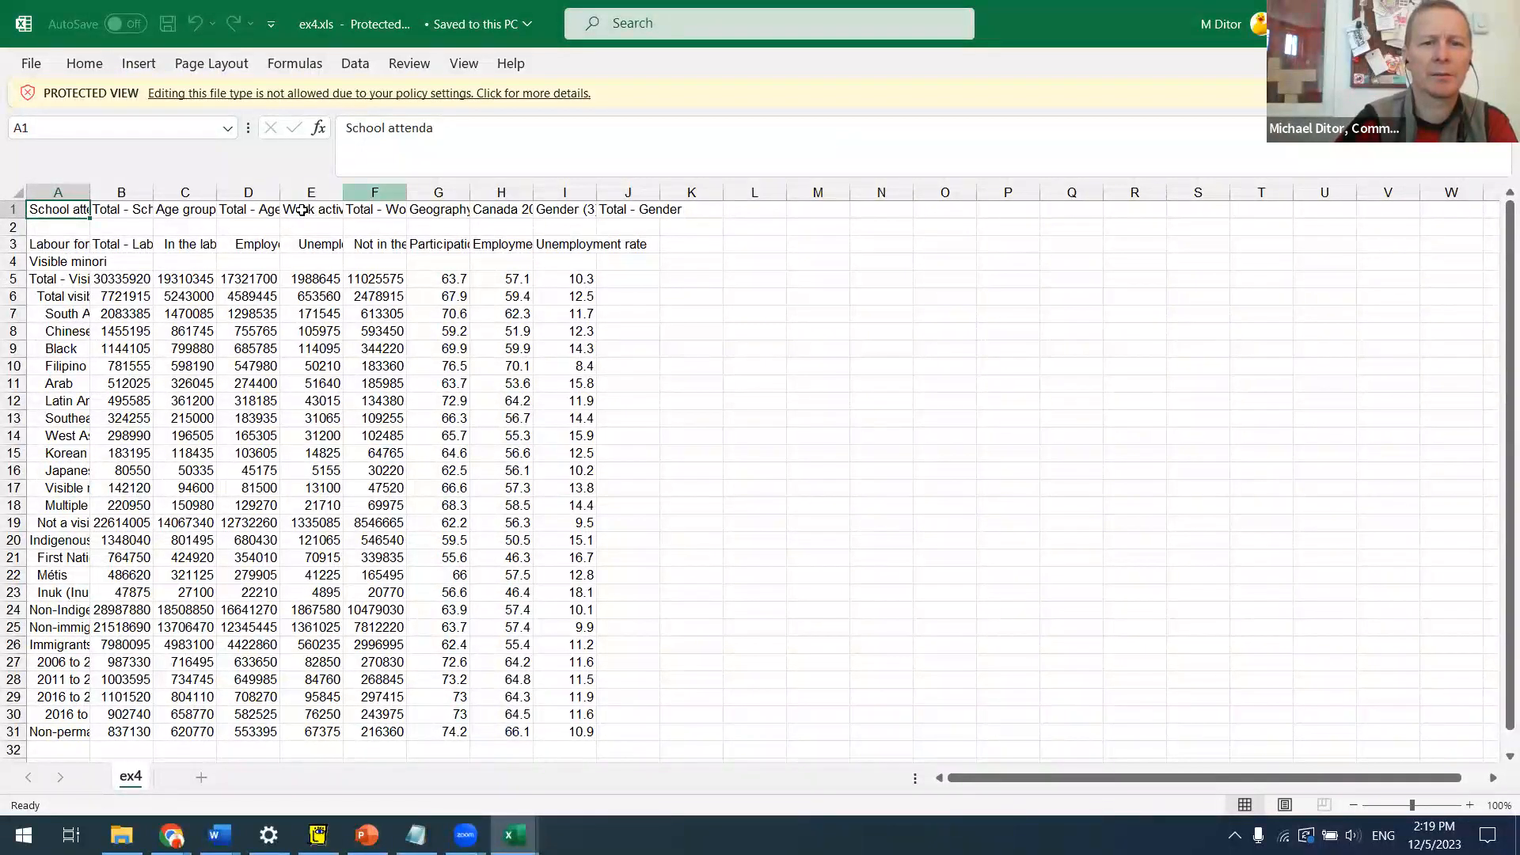
{"action": "left_click", "coordinate": [601, 44]}
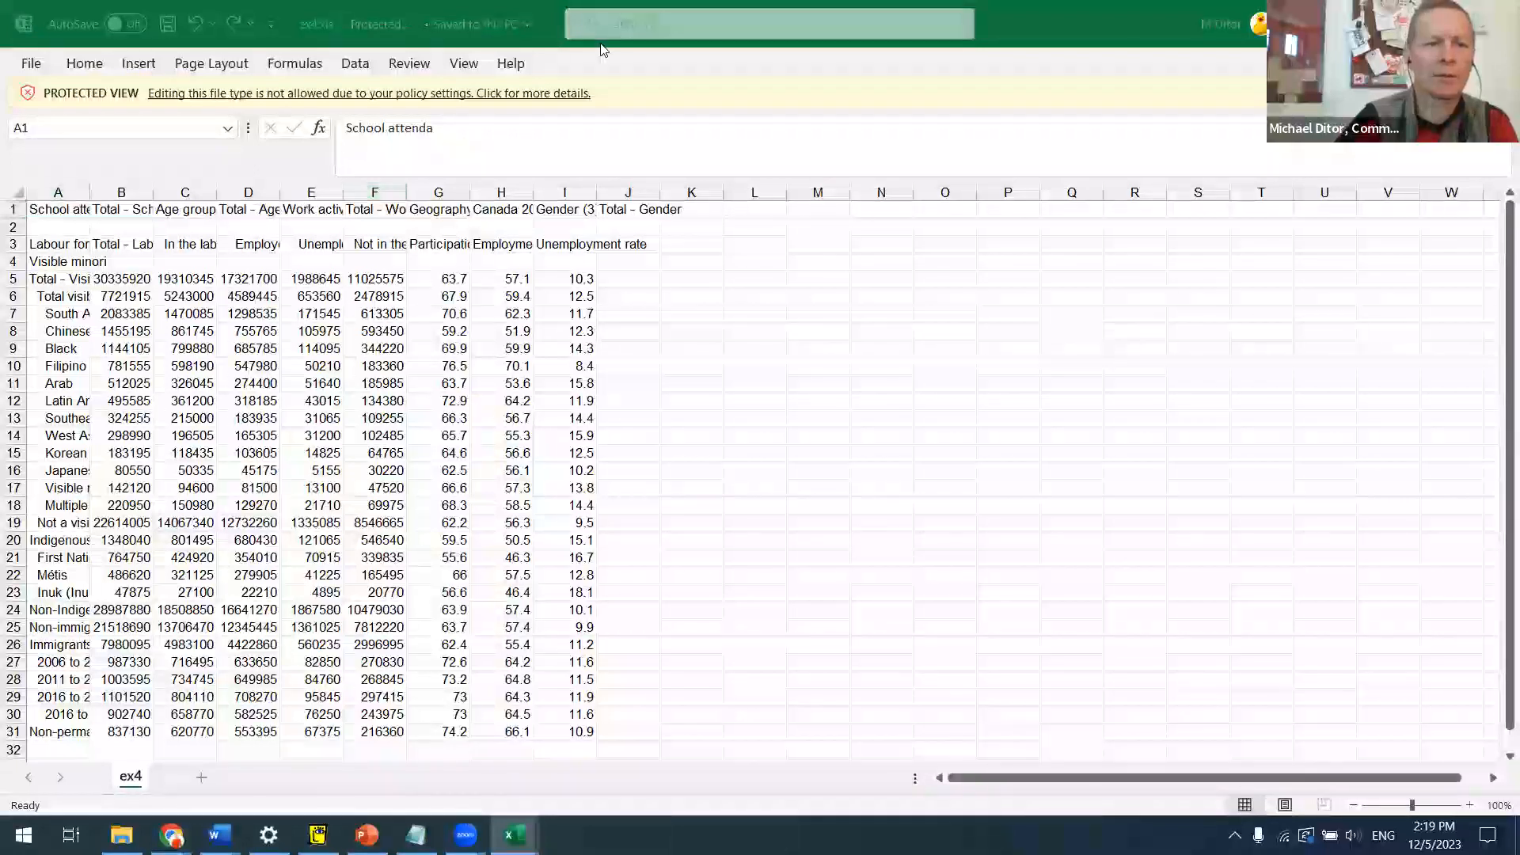
{"action": "left_click", "coordinate": [69, 204]}
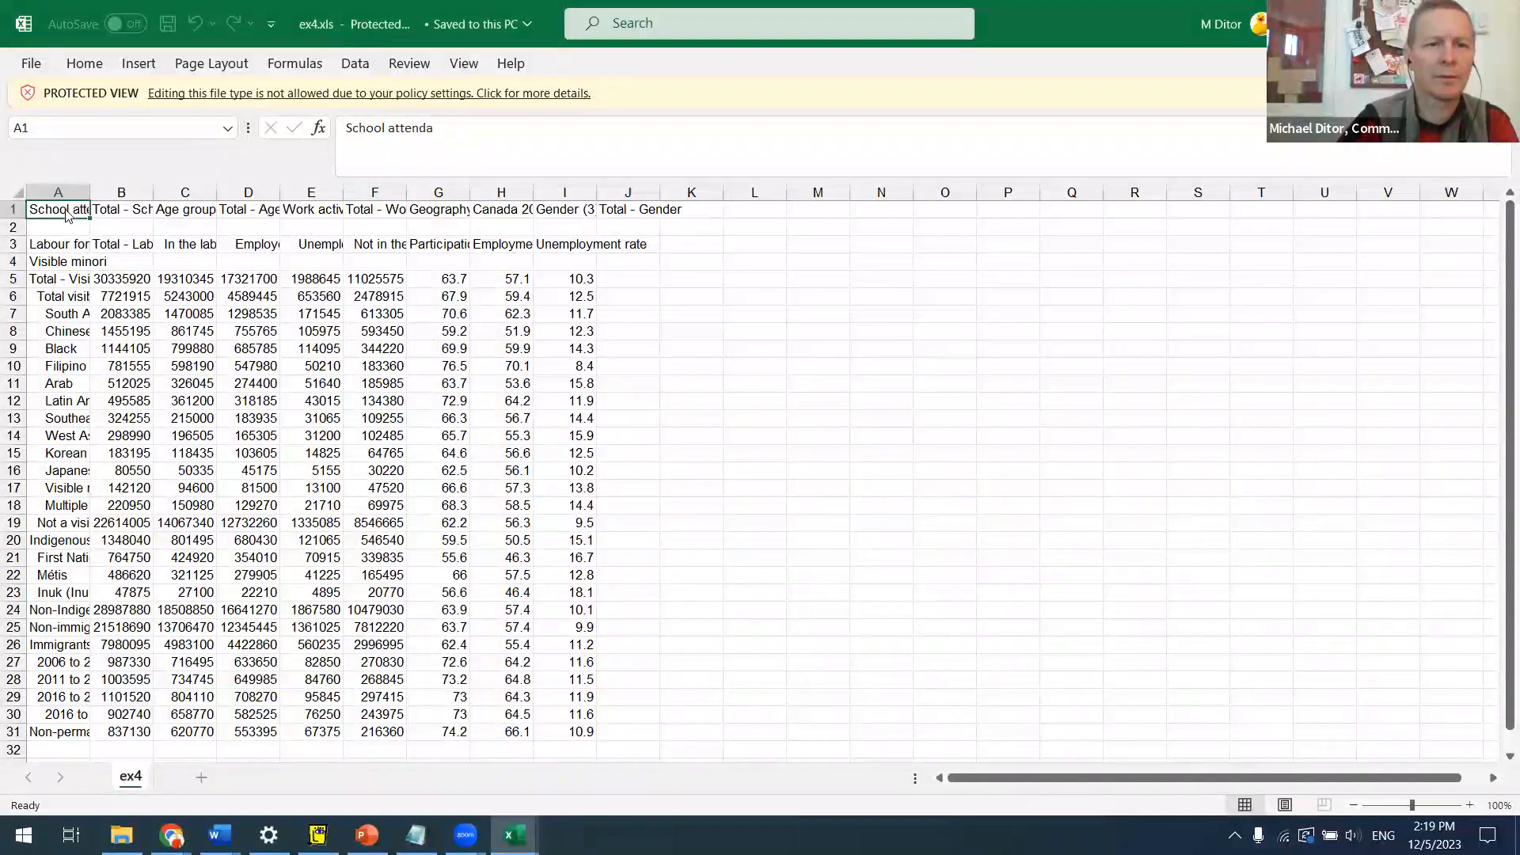
{"action": "key", "text": "Right"}
{"action": "key", "text": "Right"}
{"action": "key", "text": "Right"}
{"action": "key", "text": "Right"}
{"action": "key", "text": "Right"}
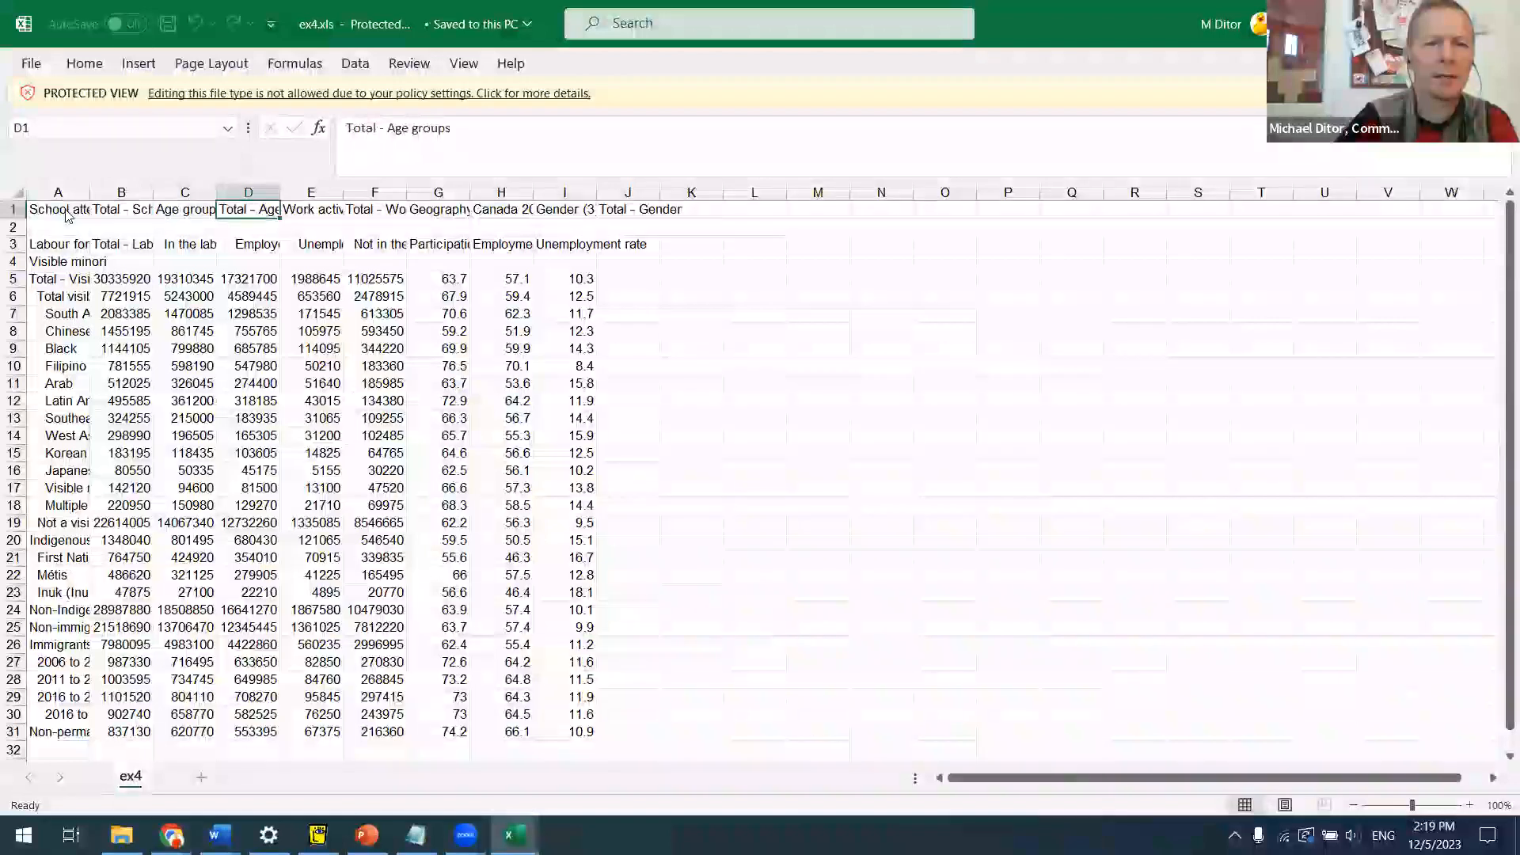
{"action": "key", "text": "Right"}
{"action": "key", "text": "Right"}
{"action": "key", "text": "Right"}
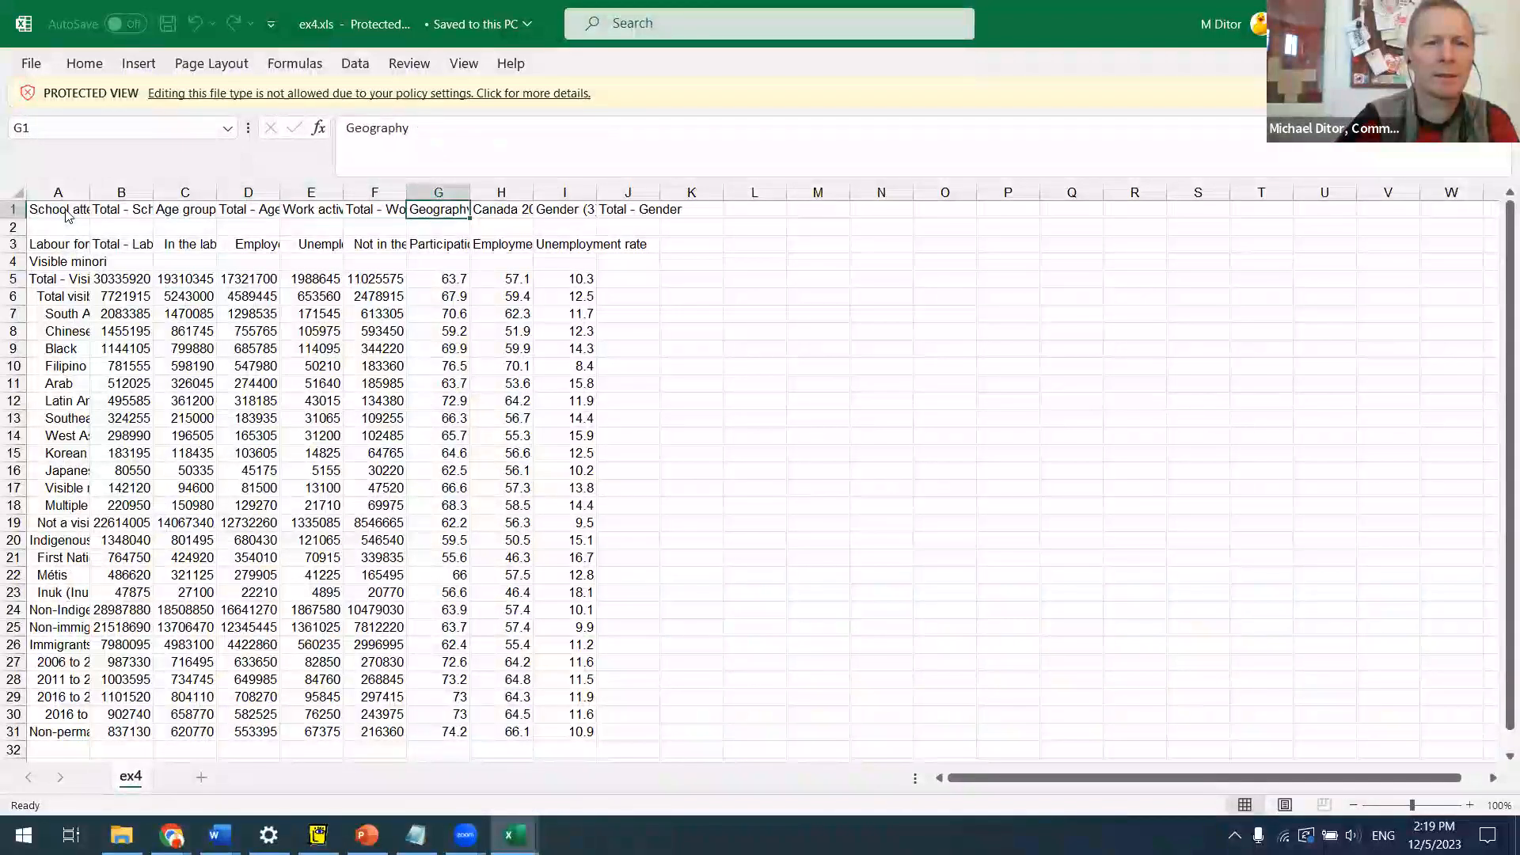
{"action": "key", "text": "Left"}
{"action": "key", "text": "Left"}
{"action": "key", "text": "Left"}
{"action": "key", "text": "Left"}
{"action": "key", "text": "Left"}
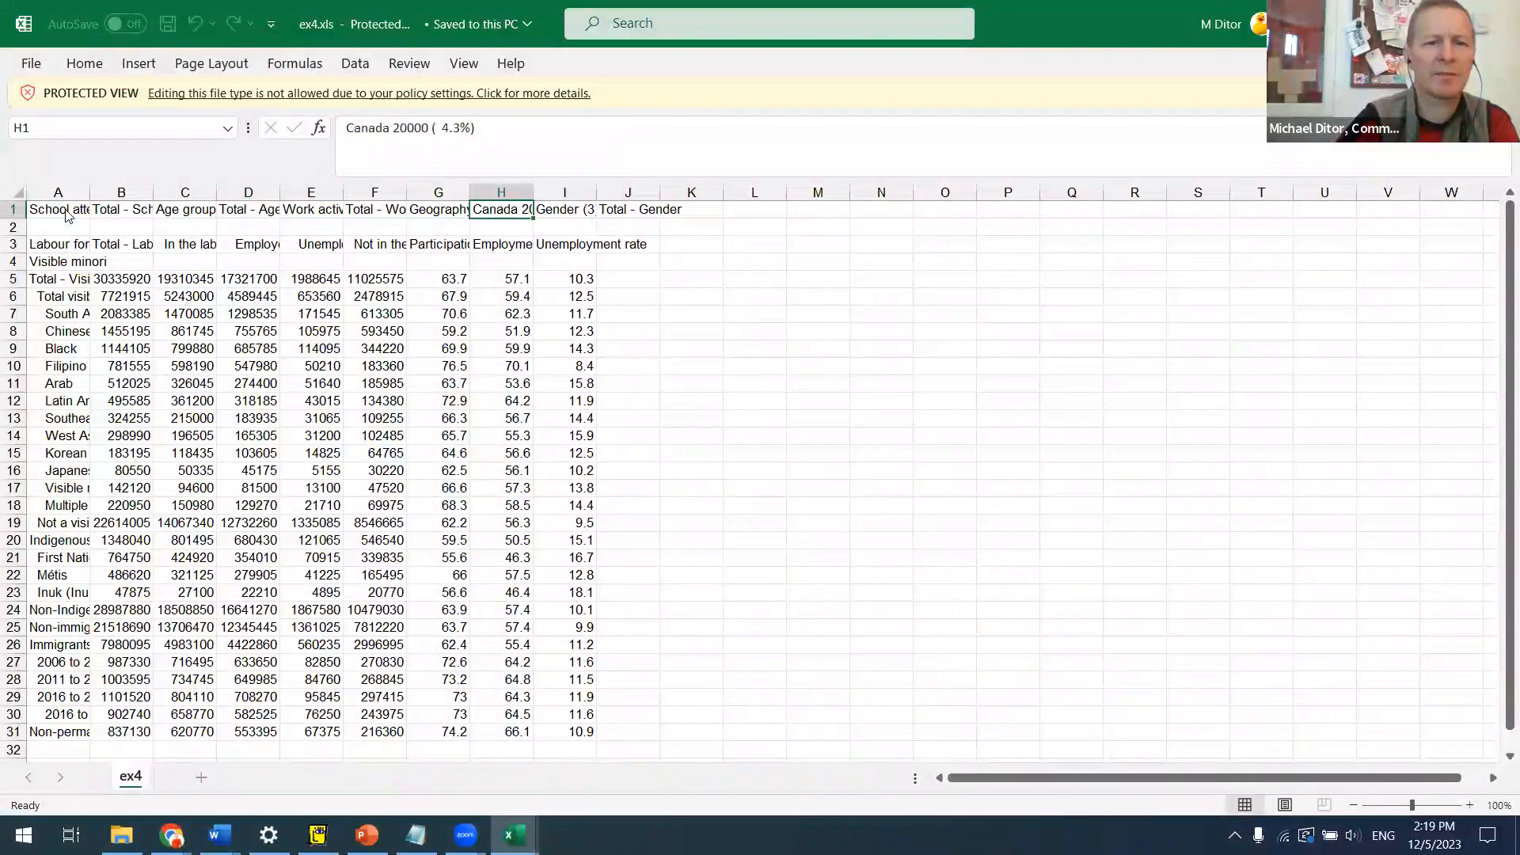
{"action": "key", "text": "Left"}
{"action": "key", "text": "Left"}
{"action": "key", "text": "Left"}
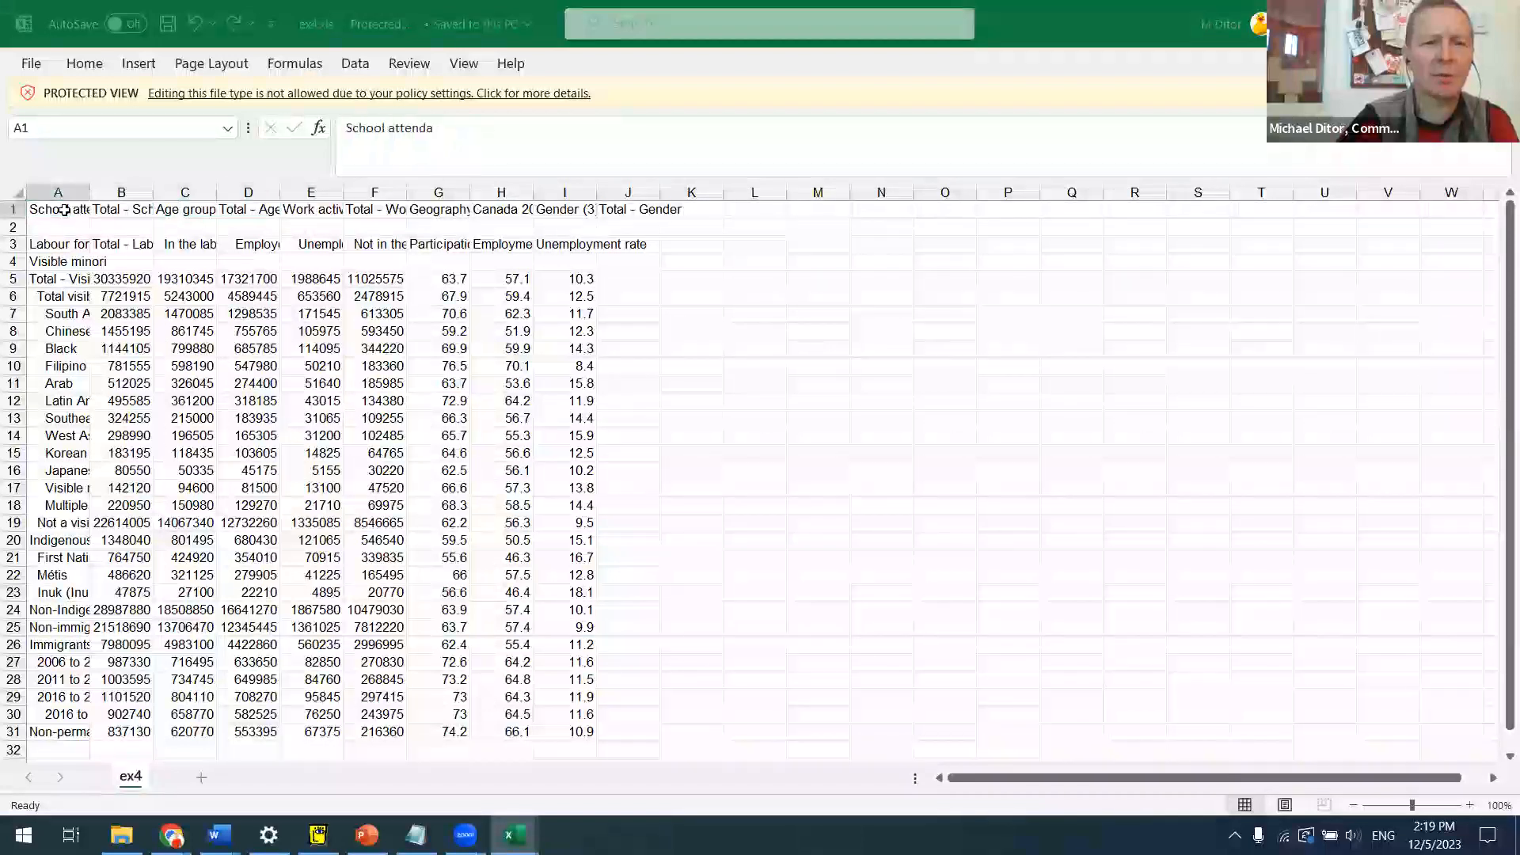
Step: Switch to the Part 4 table in Beyond 20/20 and review the file types offered for saving it, without saving
{"action": "key", "text": "alt+Tab"}
{"action": "key", "text": "alt+Tab"}
{"action": "key", "text": "alt+Tab"}
{"action": "key", "text": "alt+Tab"}
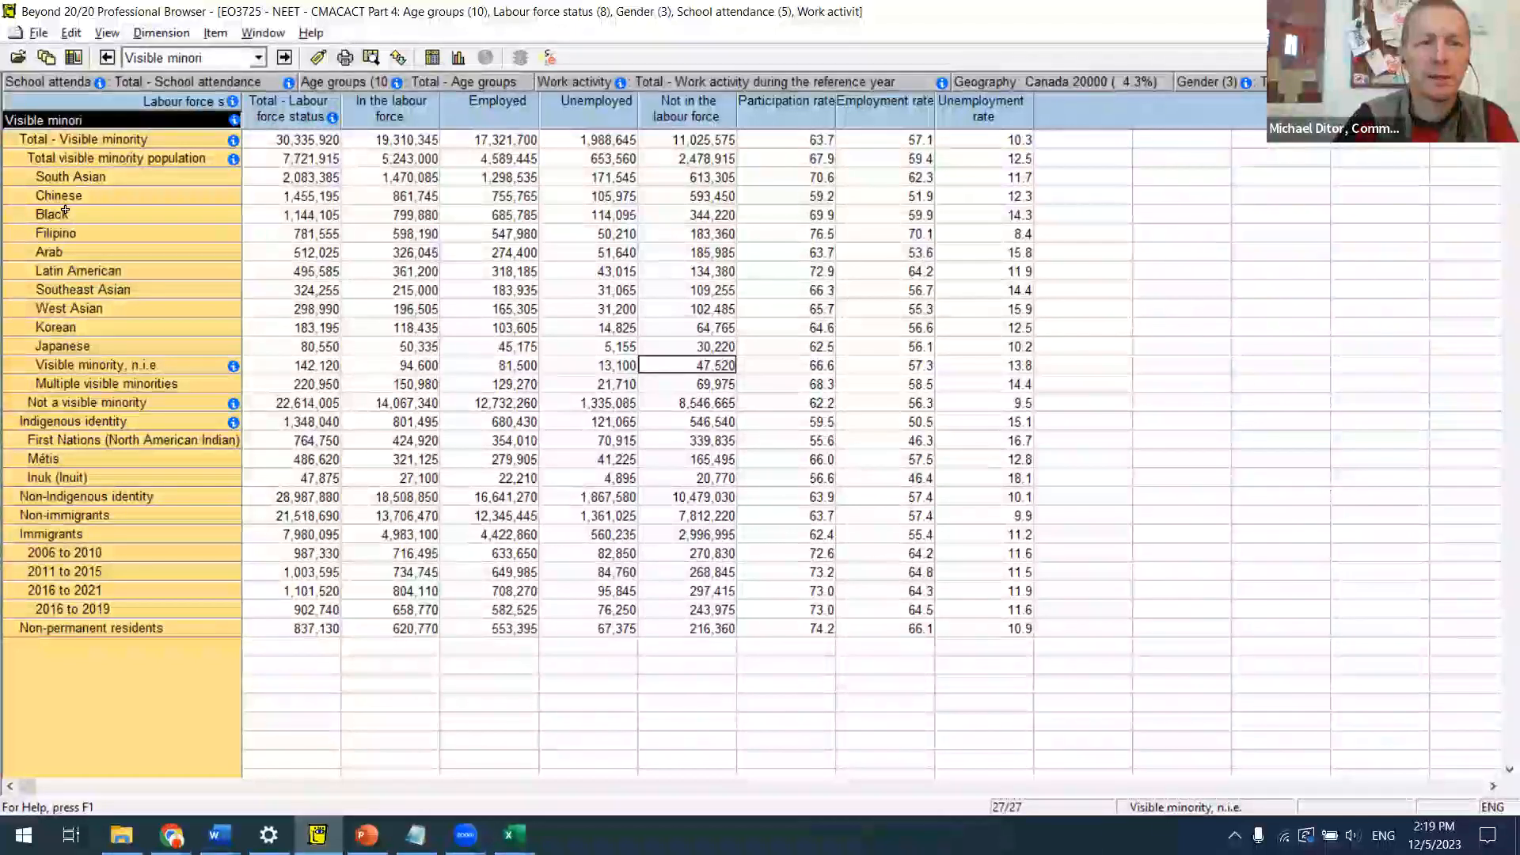
{"action": "key", "text": "alt+f"}
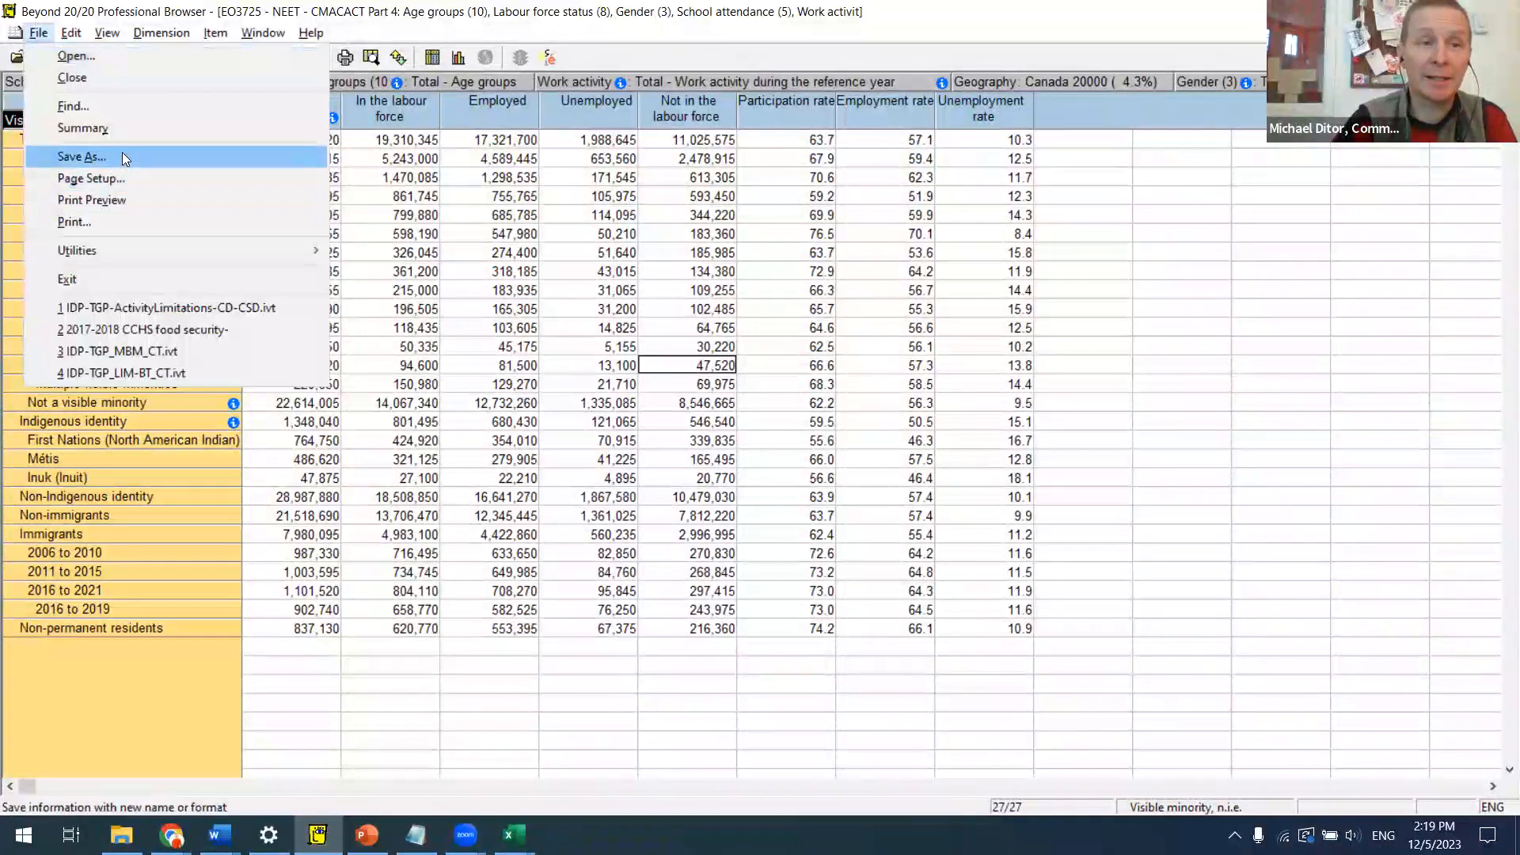
{"action": "left_click", "coordinate": [122, 150]}
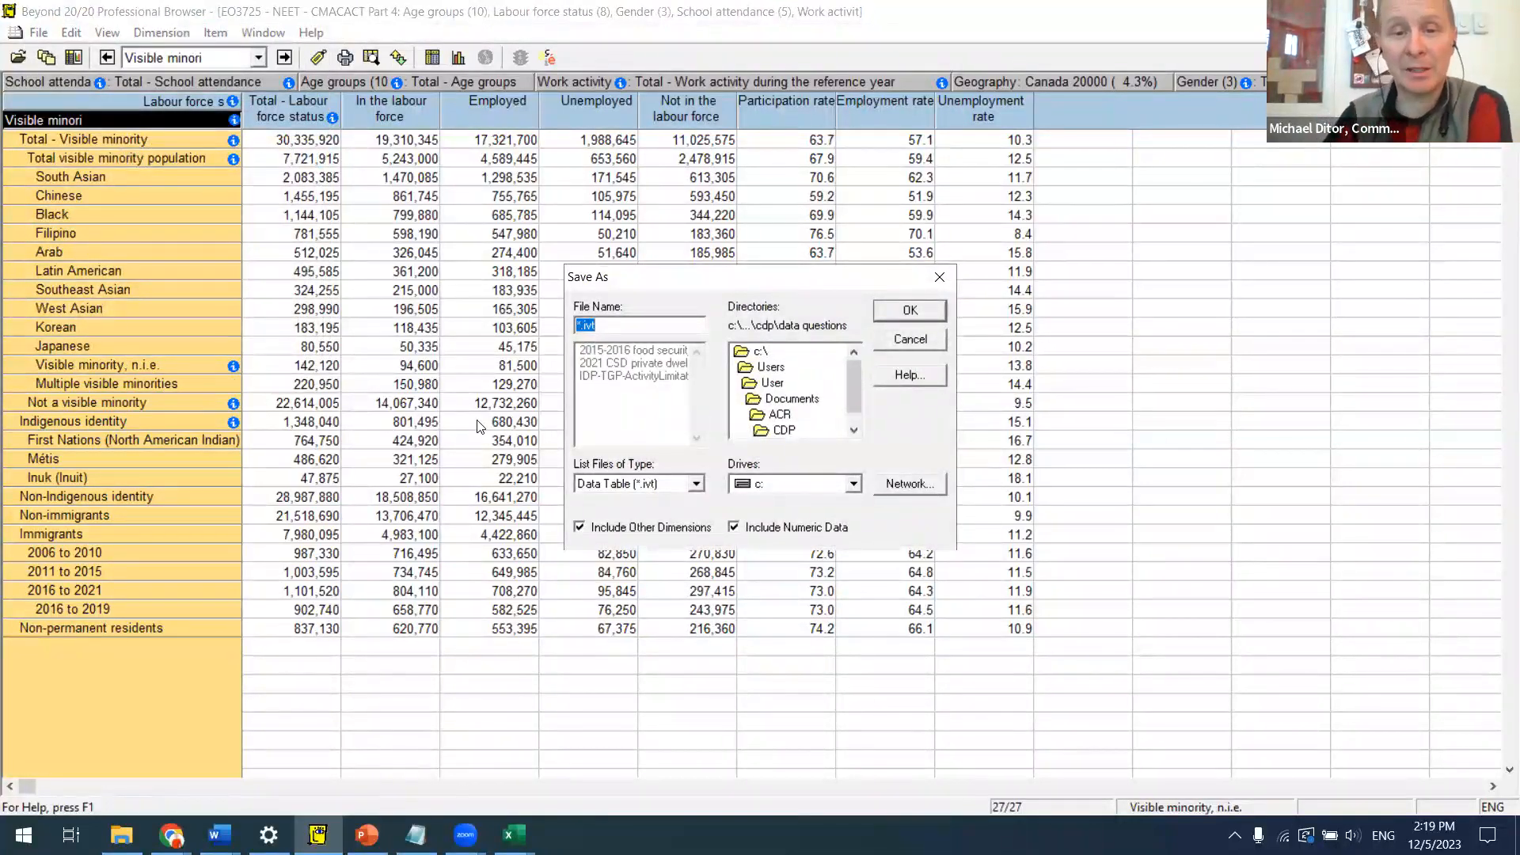
{"action": "left_click", "coordinate": [697, 485]}
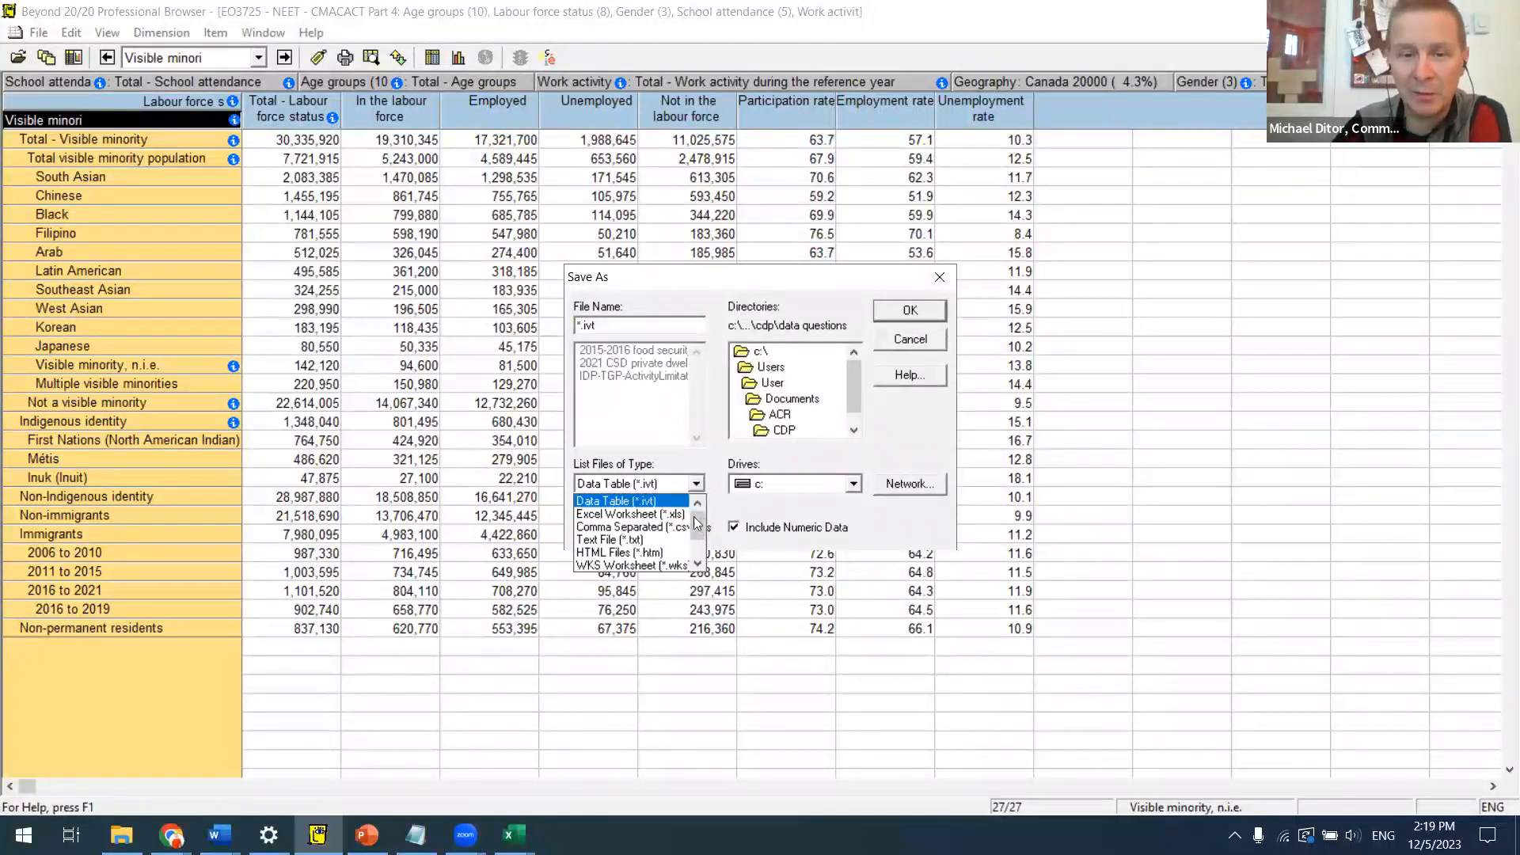
{"action": "left_click_drag", "start_coordinate": [696, 522], "coordinate": [698, 542]}
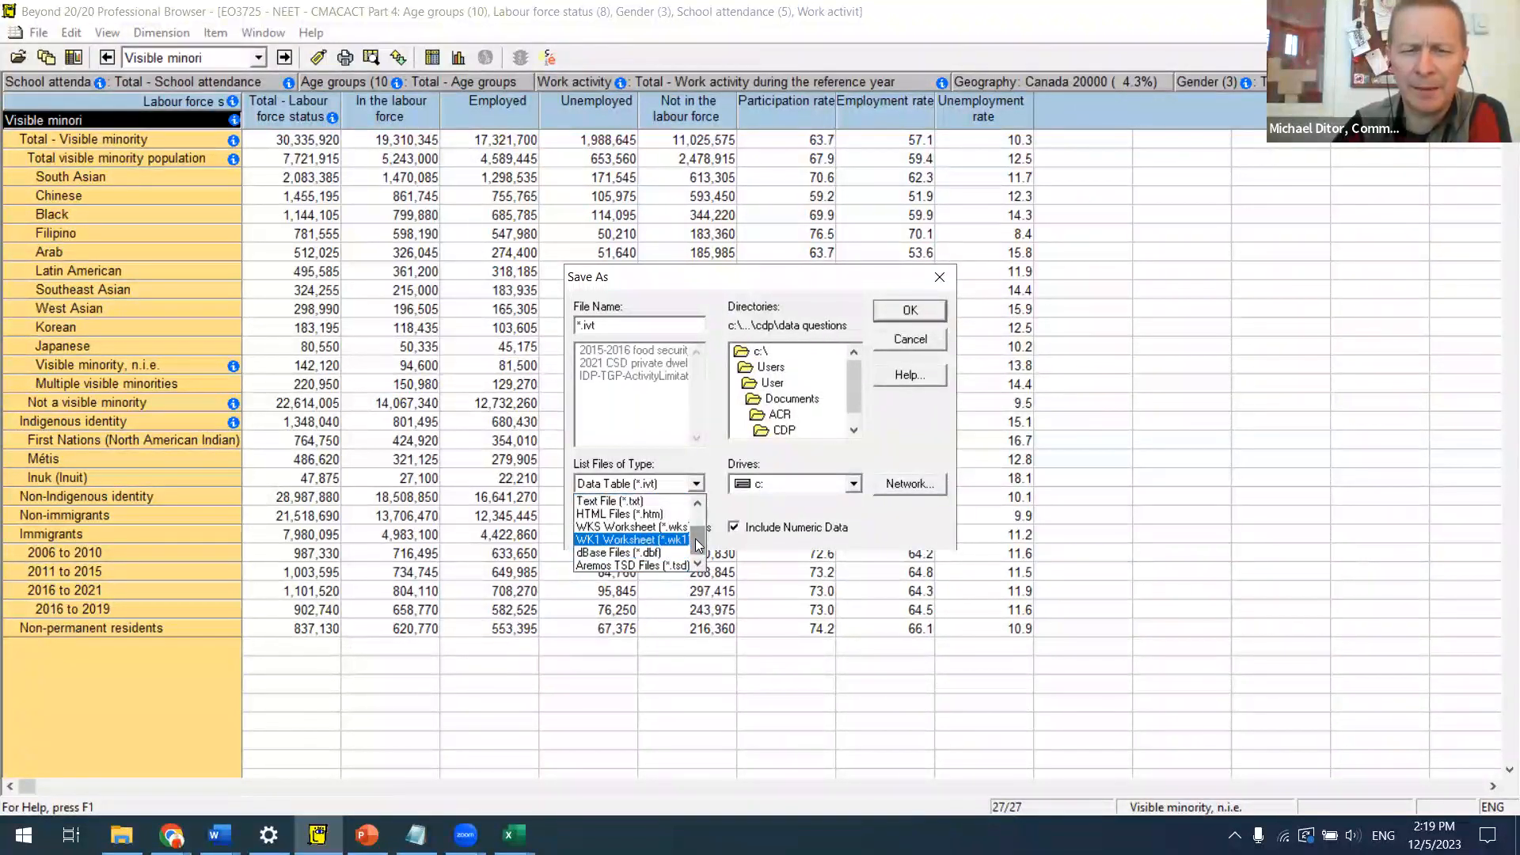
{"action": "mouse_move", "coordinate": [699, 544]}
{"action": "left_mouse_down"}
{"action": "mouse_move", "coordinate": [699, 523]}
{"action": "mouse_move", "coordinate": [698, 543]}
{"action": "left_mouse_up"}
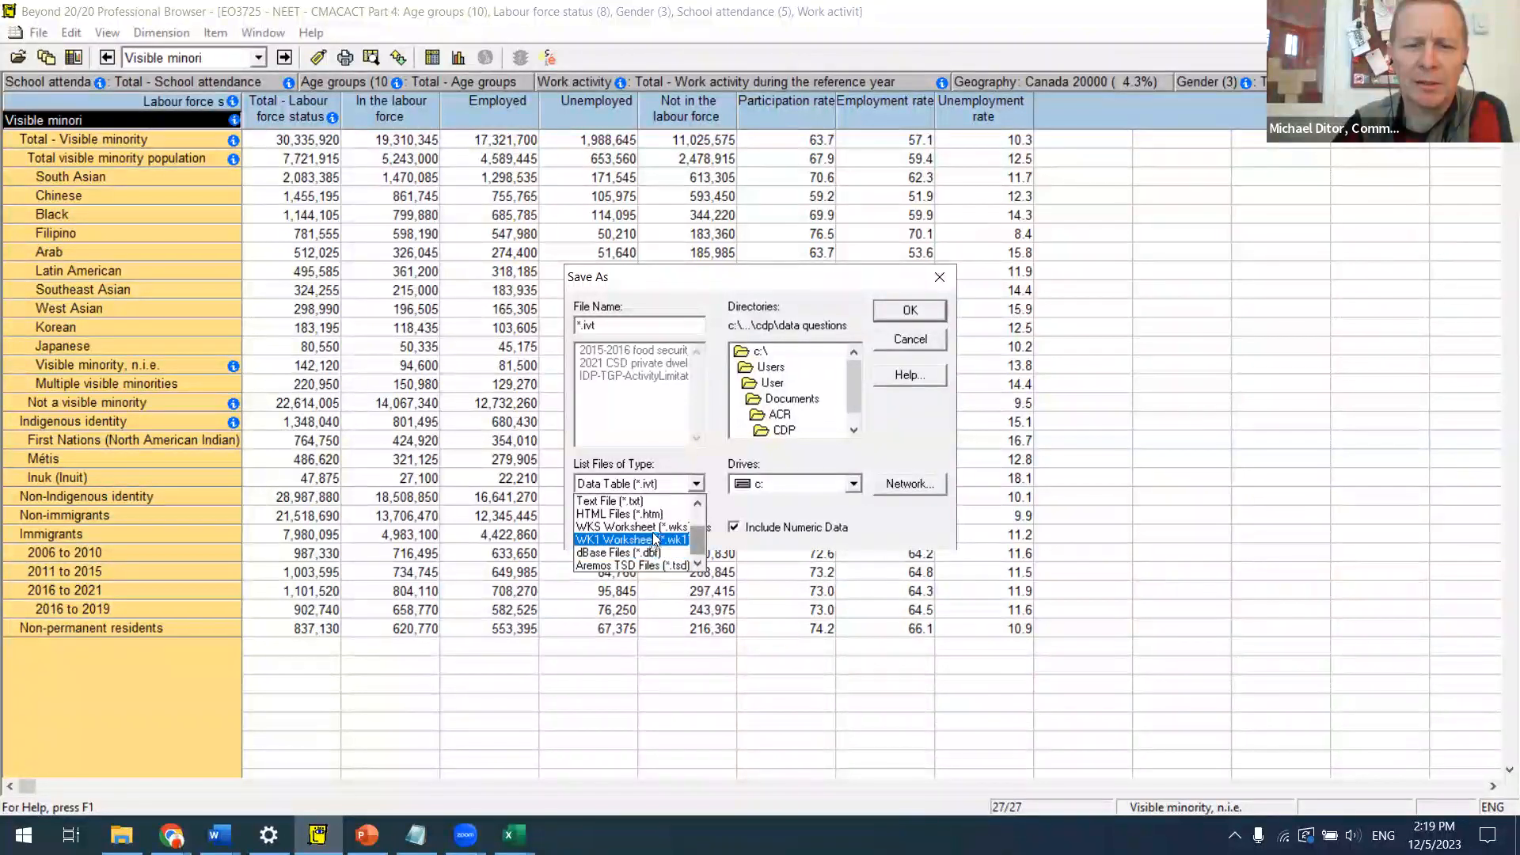
{"action": "left_click_drag", "start_coordinate": [696, 543], "coordinate": [702, 503]}
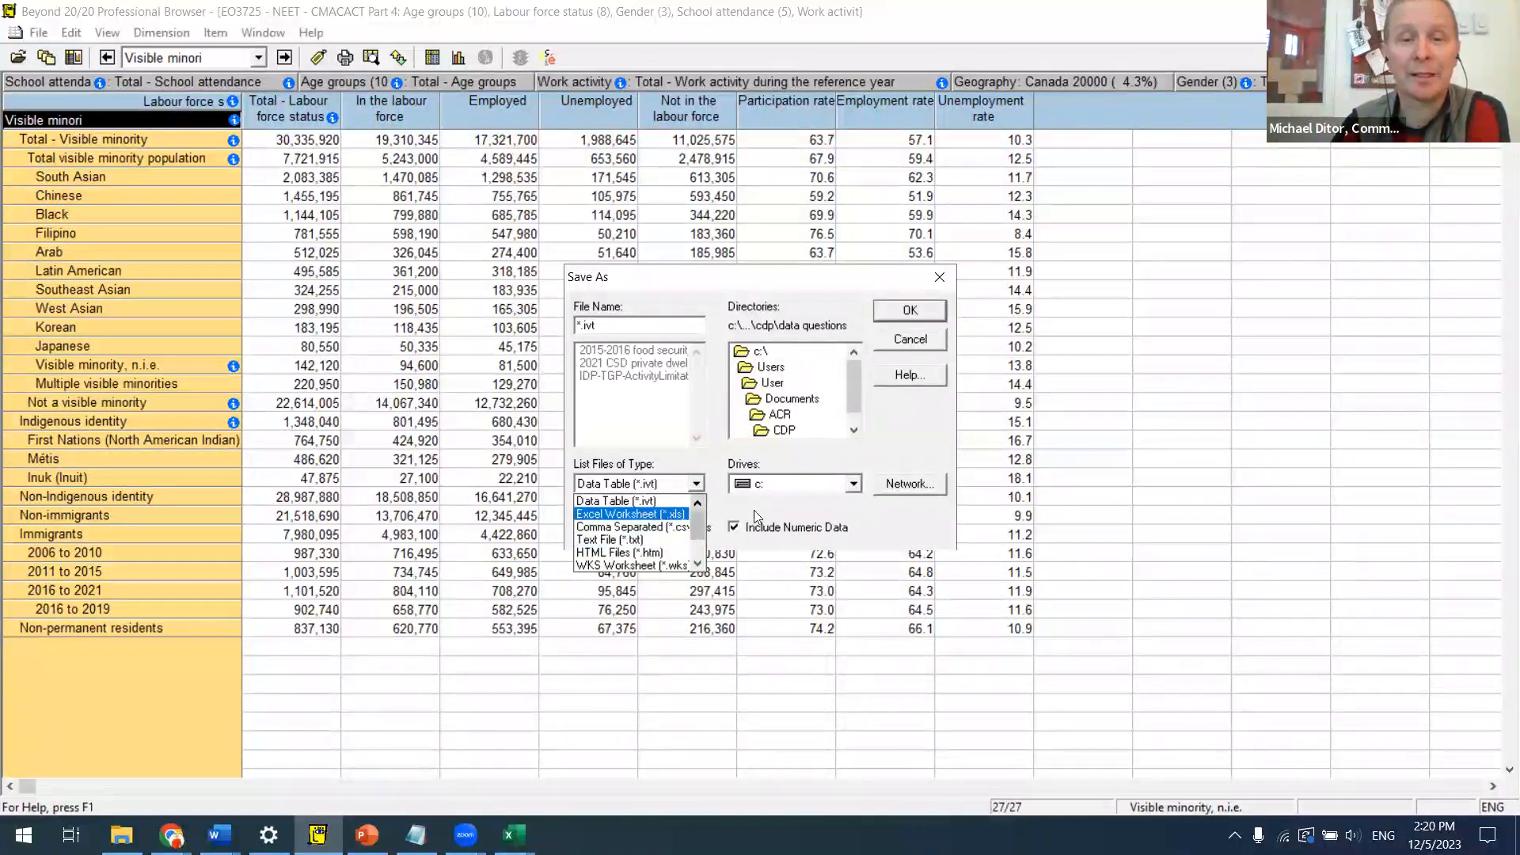
{"action": "left_click", "coordinate": [779, 505]}
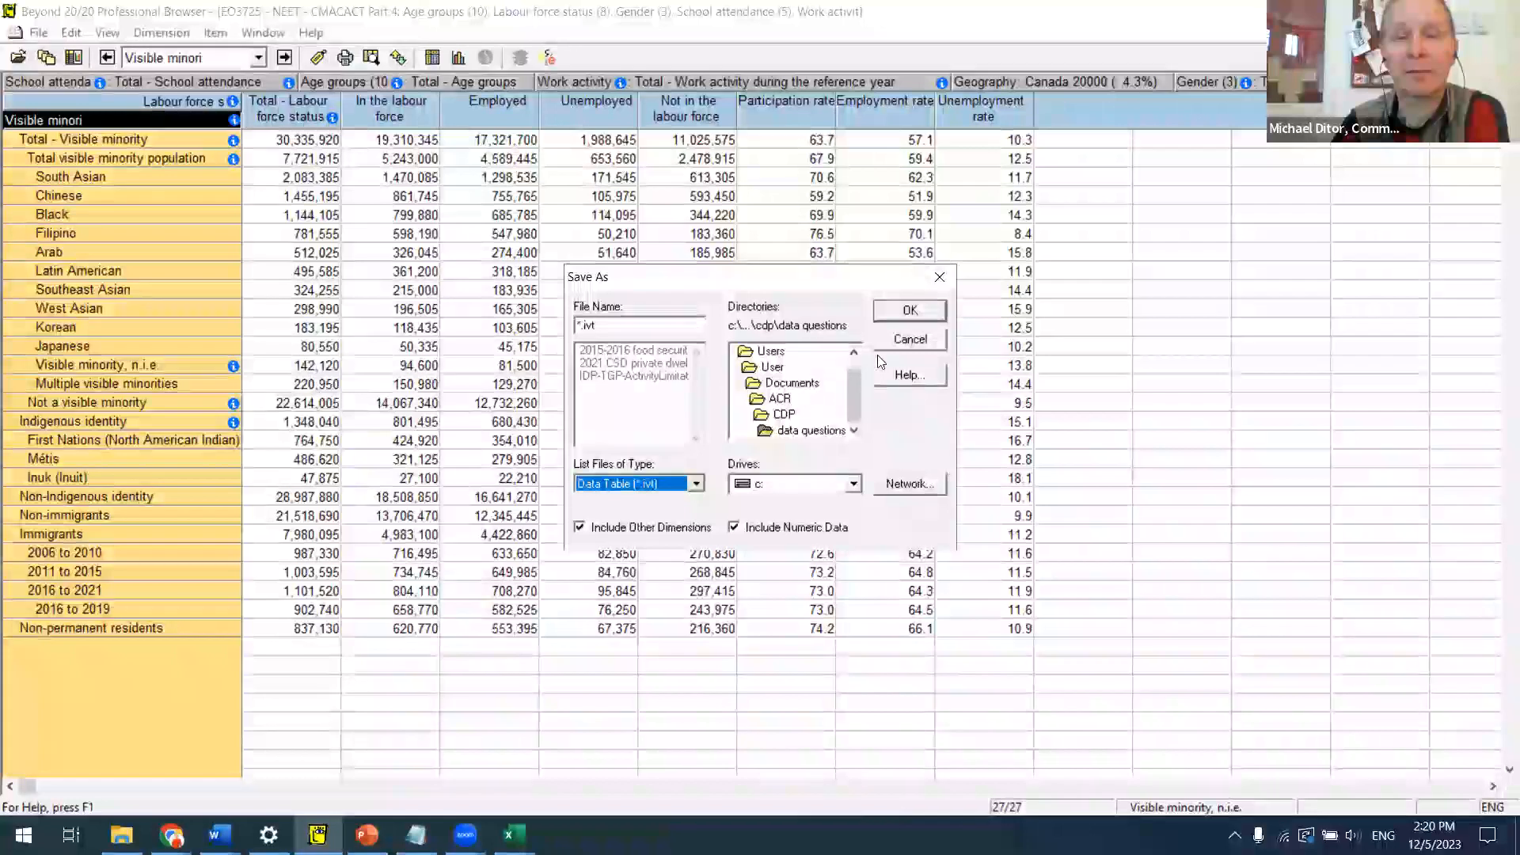
{"action": "left_click", "coordinate": [941, 276]}
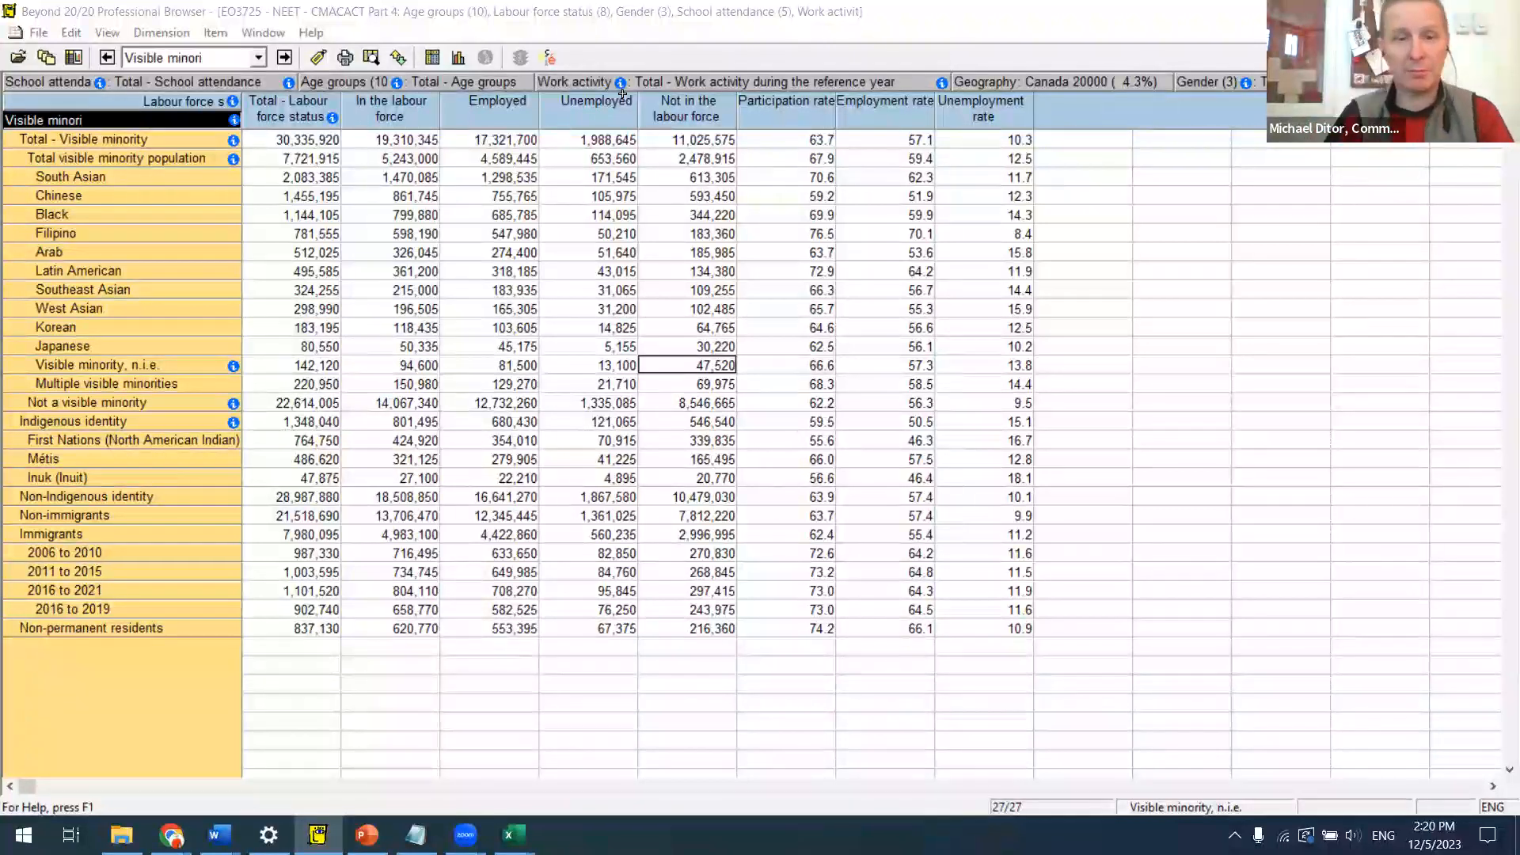
Step: Switch to Chrome and bring up the Community Data Program home page at communitydata.ca
{"action": "key", "text": "alt+Tab"}
{"action": "key", "text": "Tab"}
{"action": "key", "text": "Tab"}
{"action": "key", "text": "Tab"}
{"action": "key", "text": "Tab"}
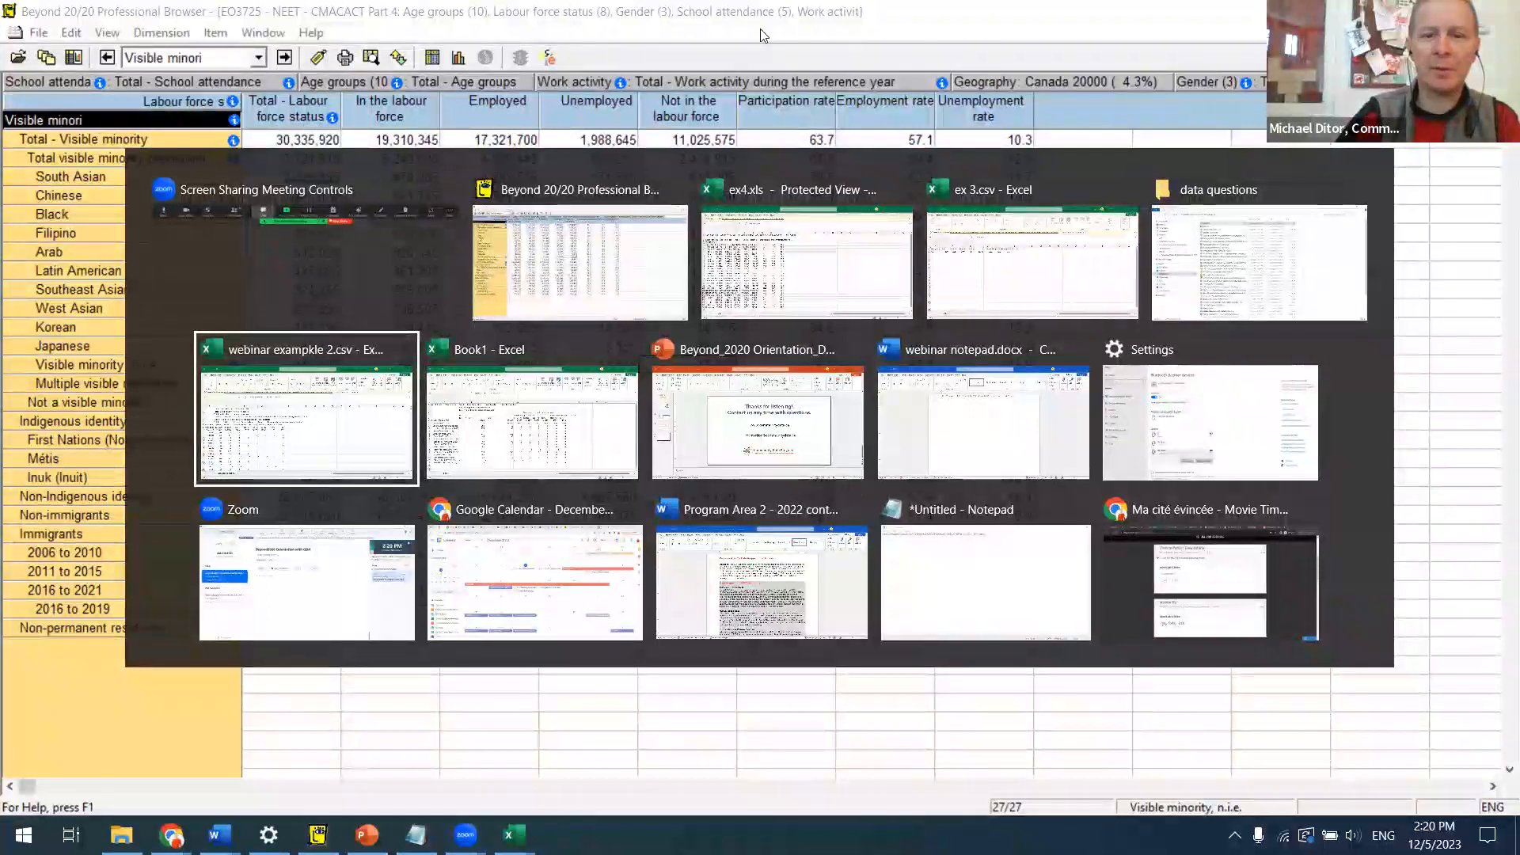
{"action": "key", "text": "Tab"}
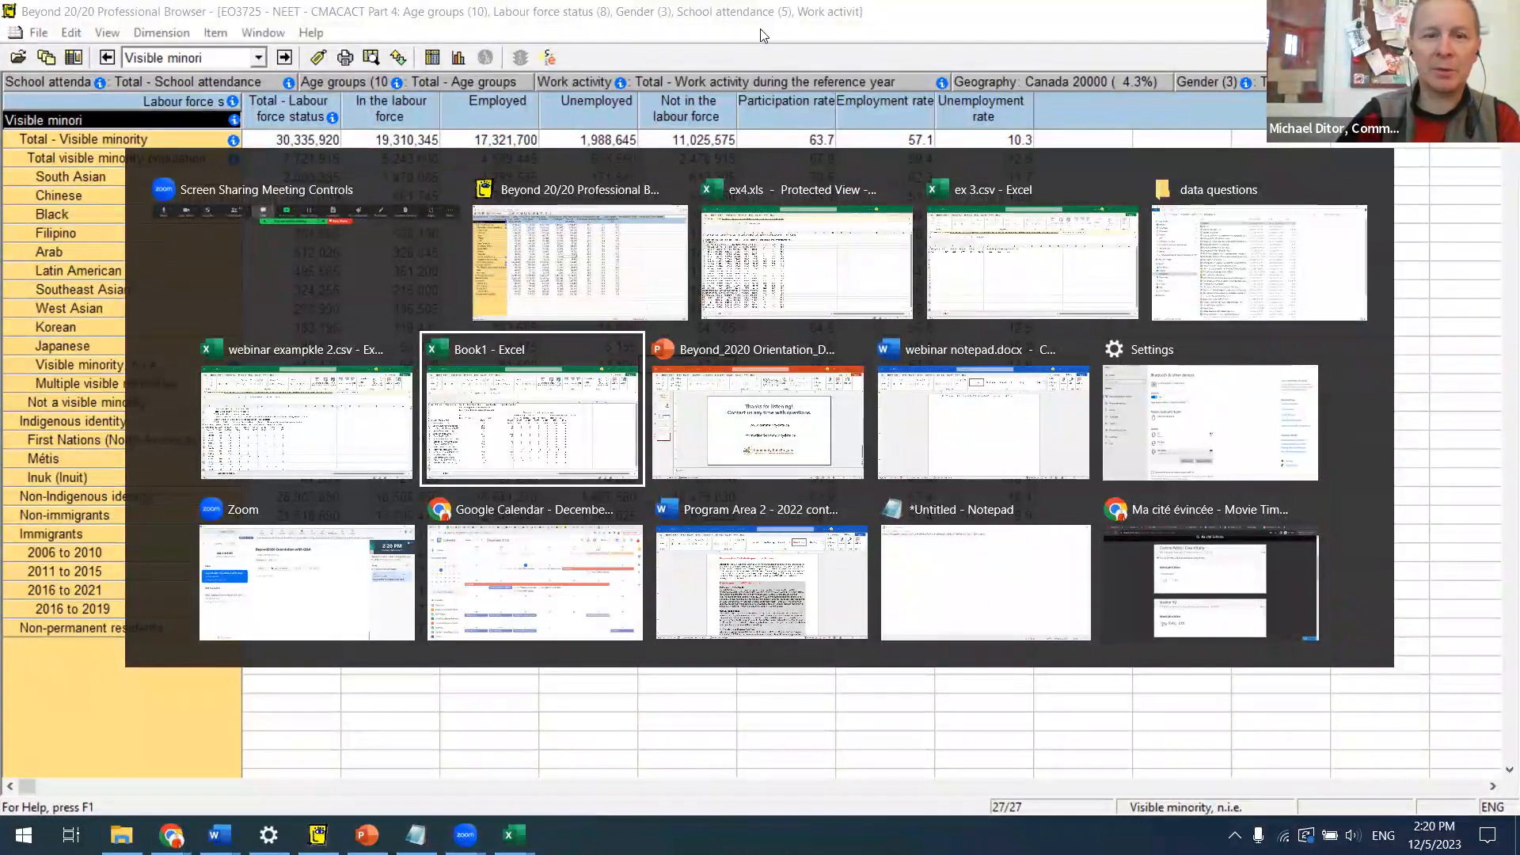
{"action": "key", "text": "Down"}
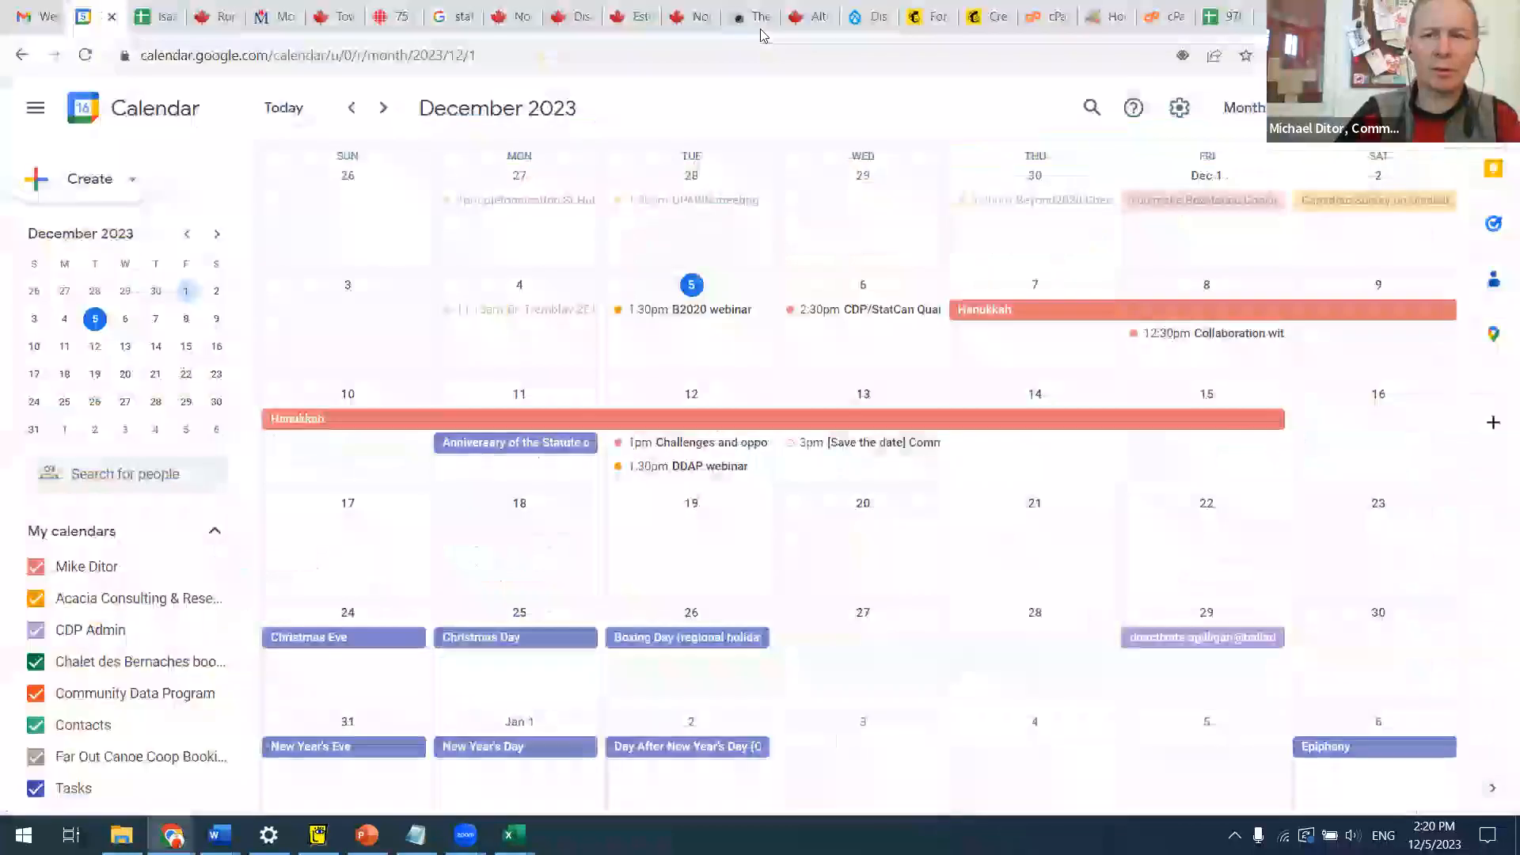
{"action": "key", "text": "ctrl+shift+Tab"}
{"action": "key", "text": "ctrl+shift+Tab"}
{"action": "key", "text": "ctrl+shift+Tab"}
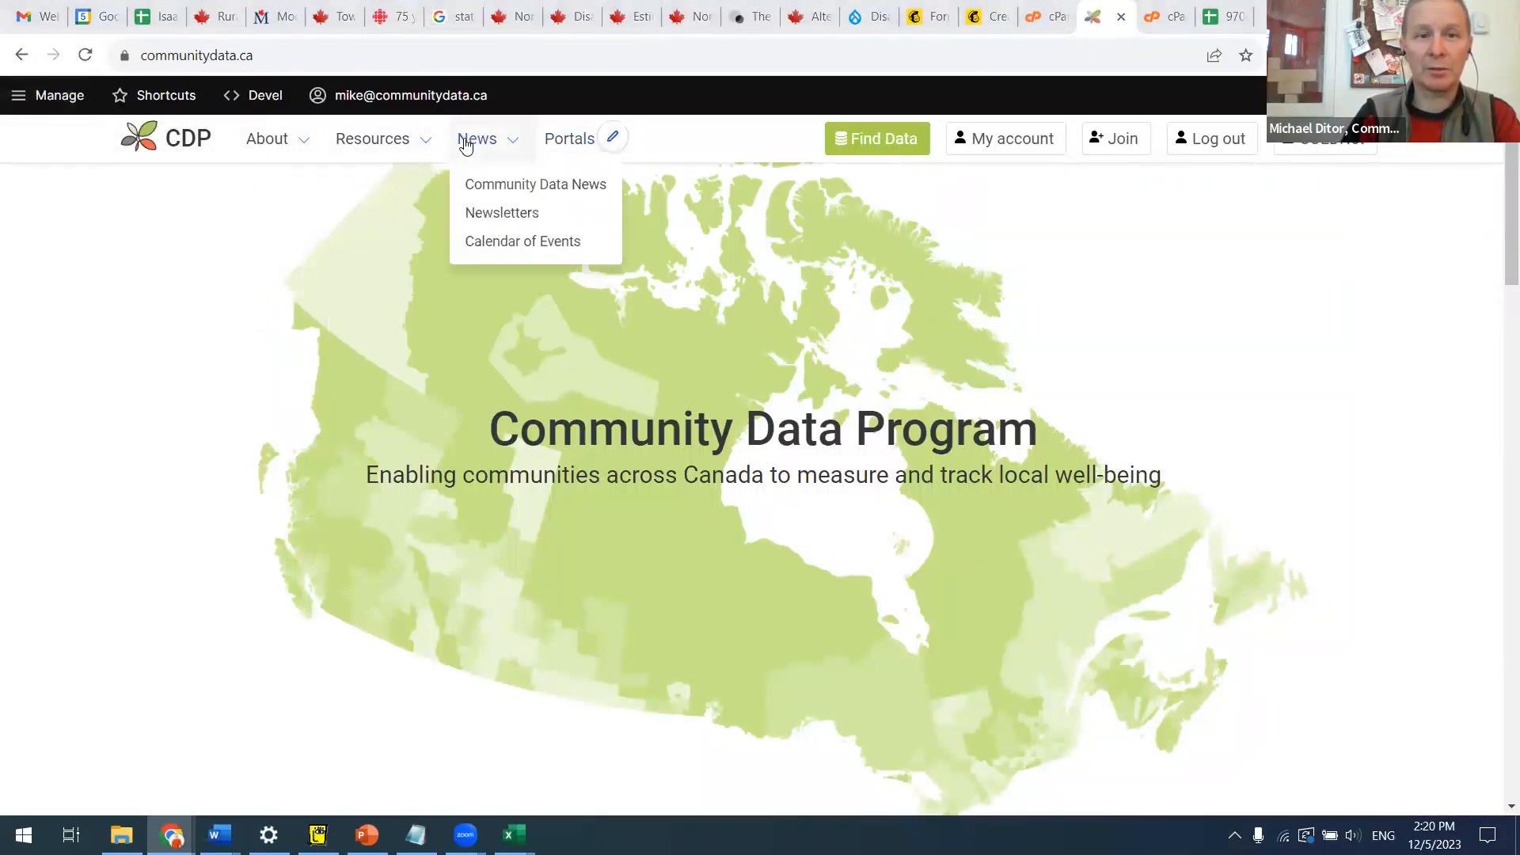
Step: Open the site's How-to find and use our data resources and go to the Tools for Using the Data page
{"action": "mouse_move", "coordinate": [389, 146]}
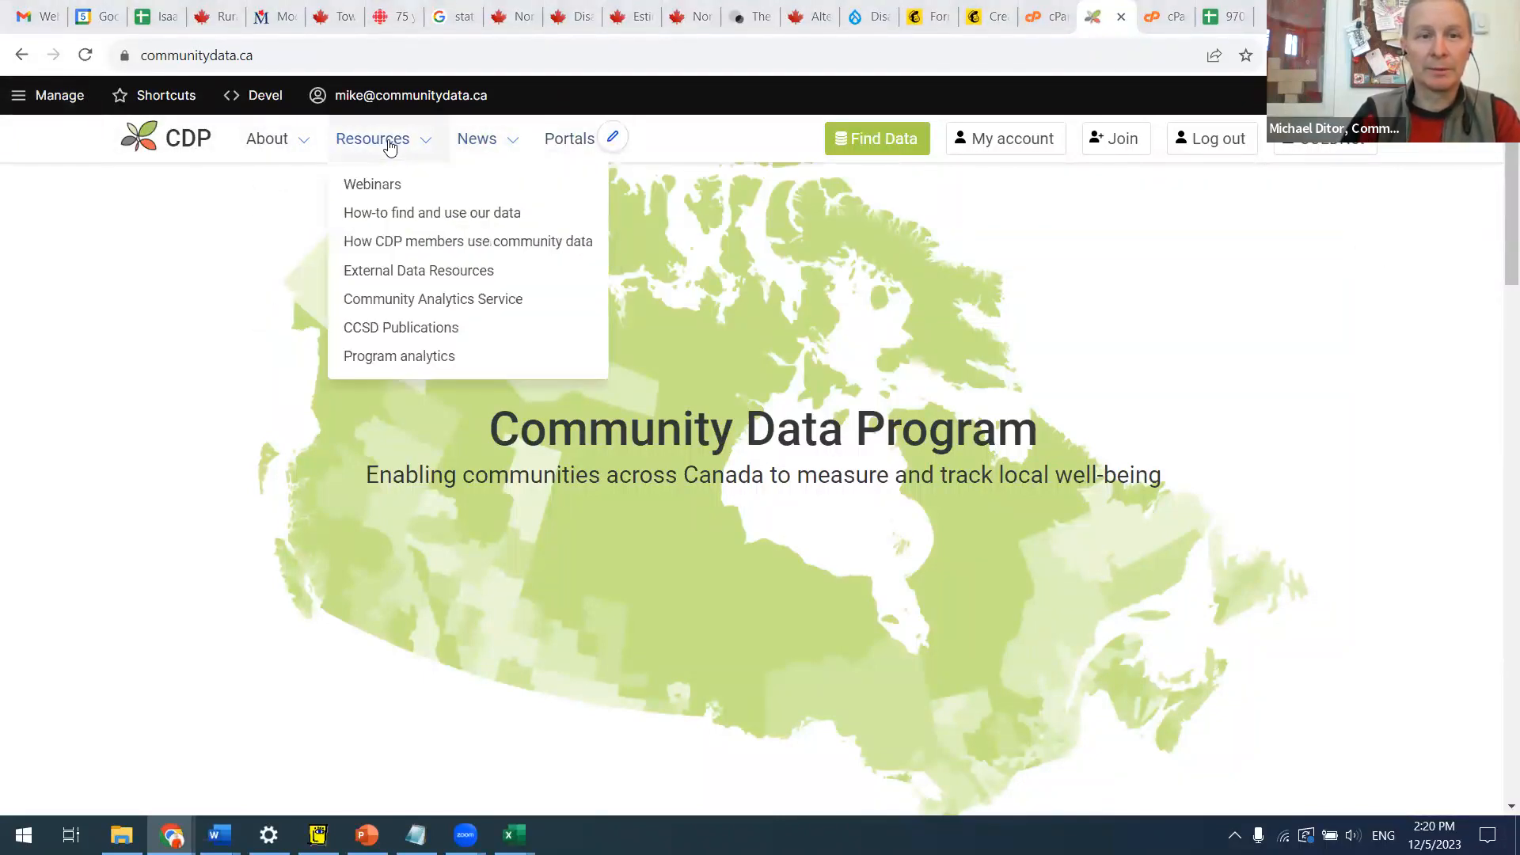
{"action": "left_click", "coordinate": [383, 216]}
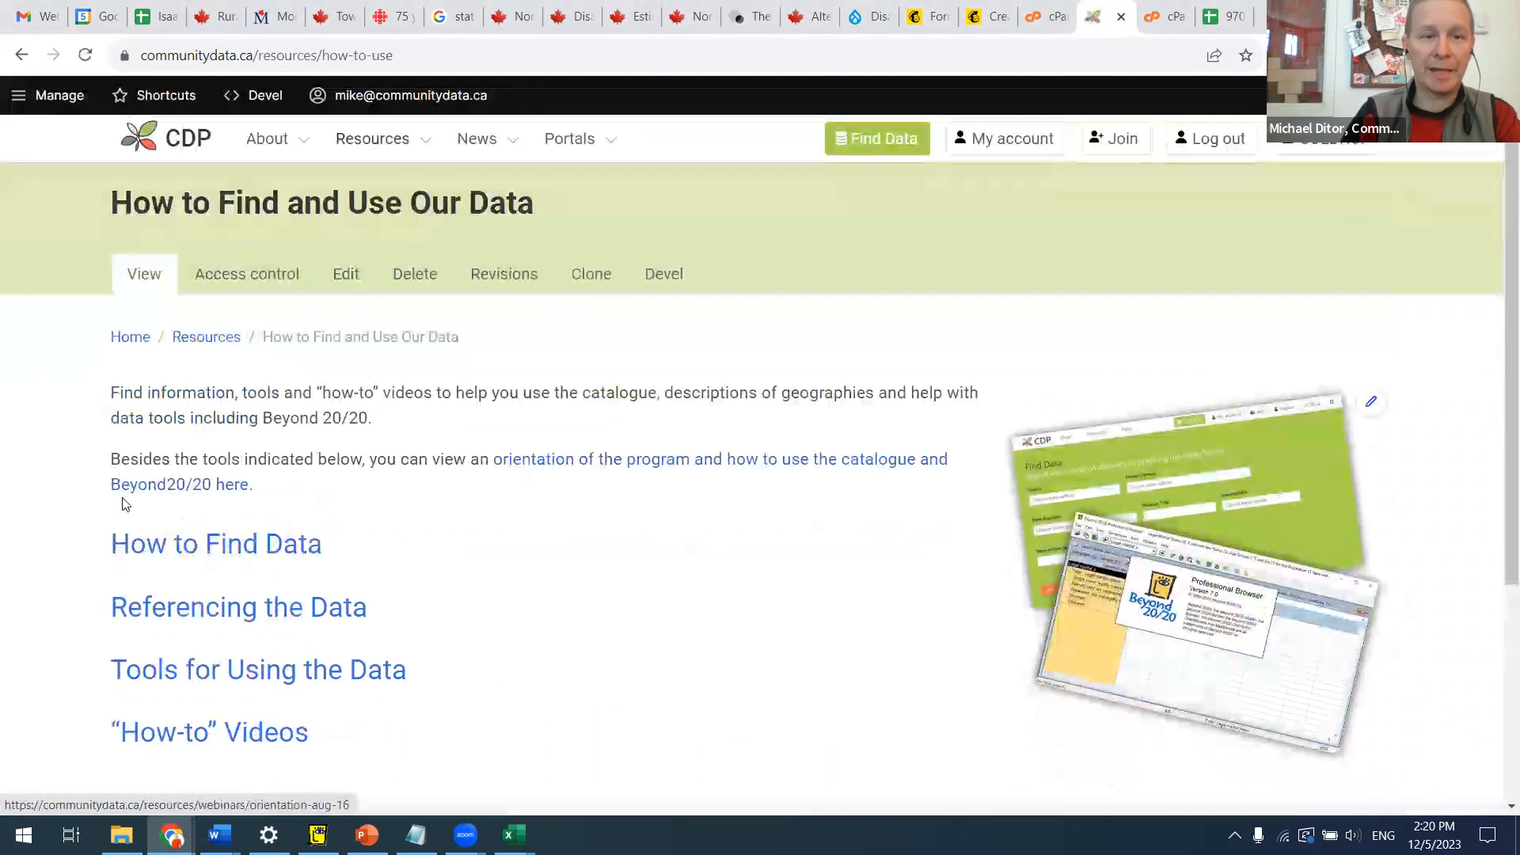
{"action": "left_click", "coordinate": [247, 678]}
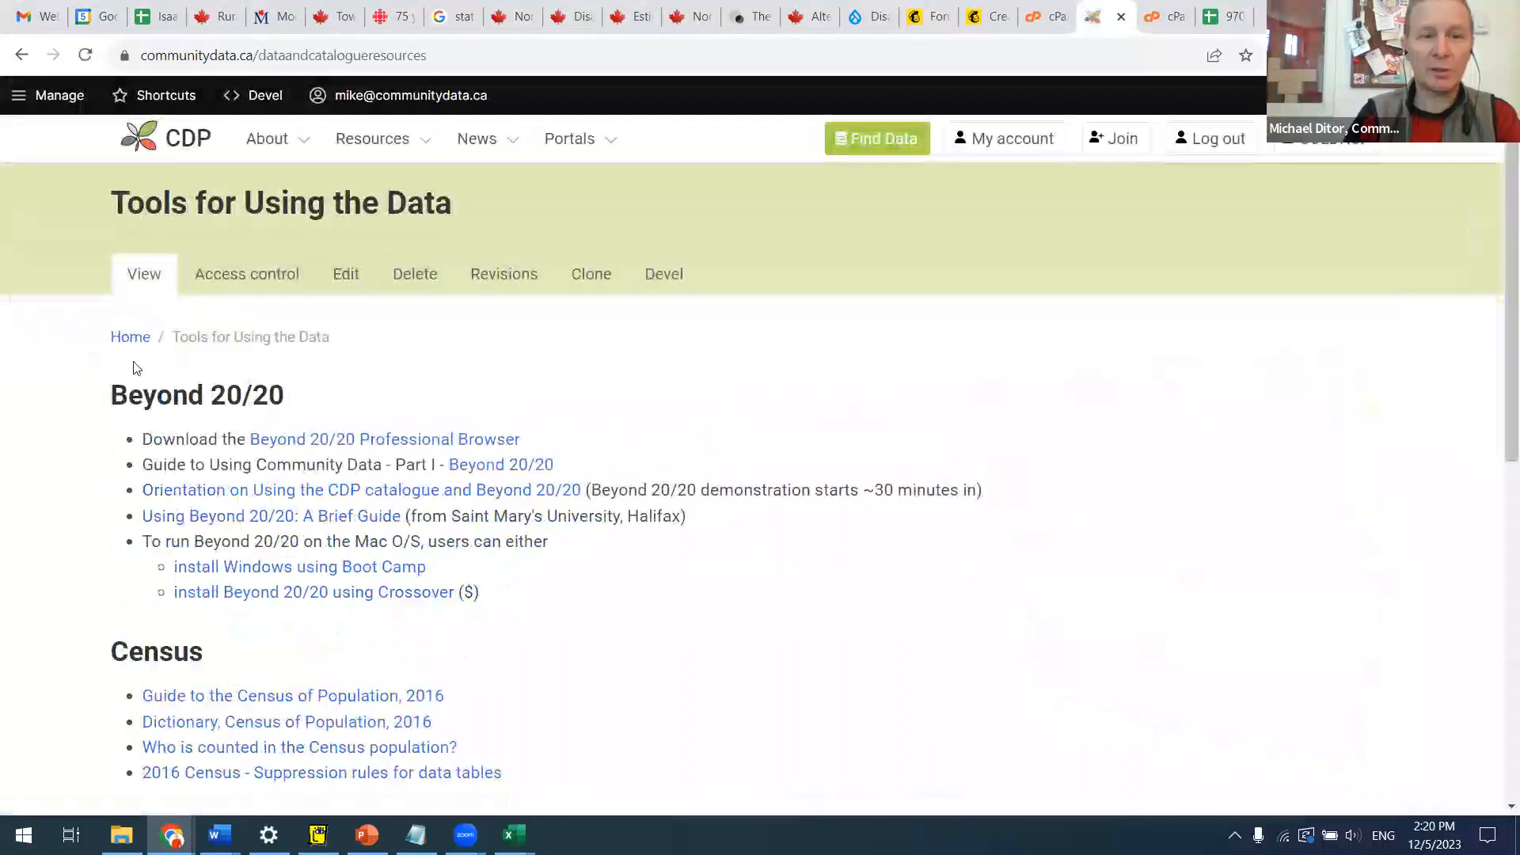
{"action": "left_click", "coordinate": [22, 54]}
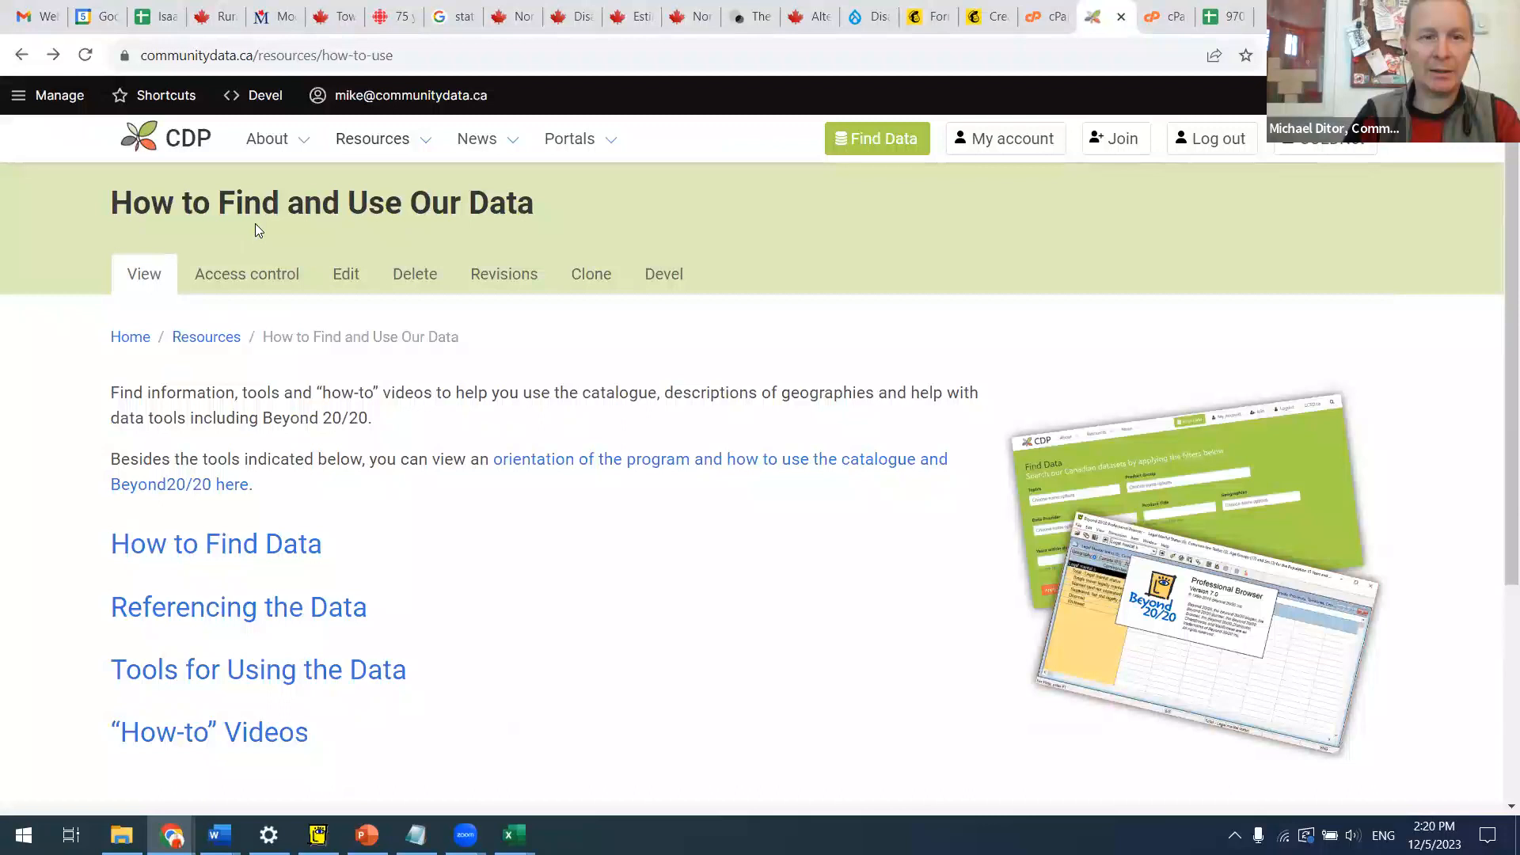
{"action": "mouse_move", "coordinate": [414, 156]}
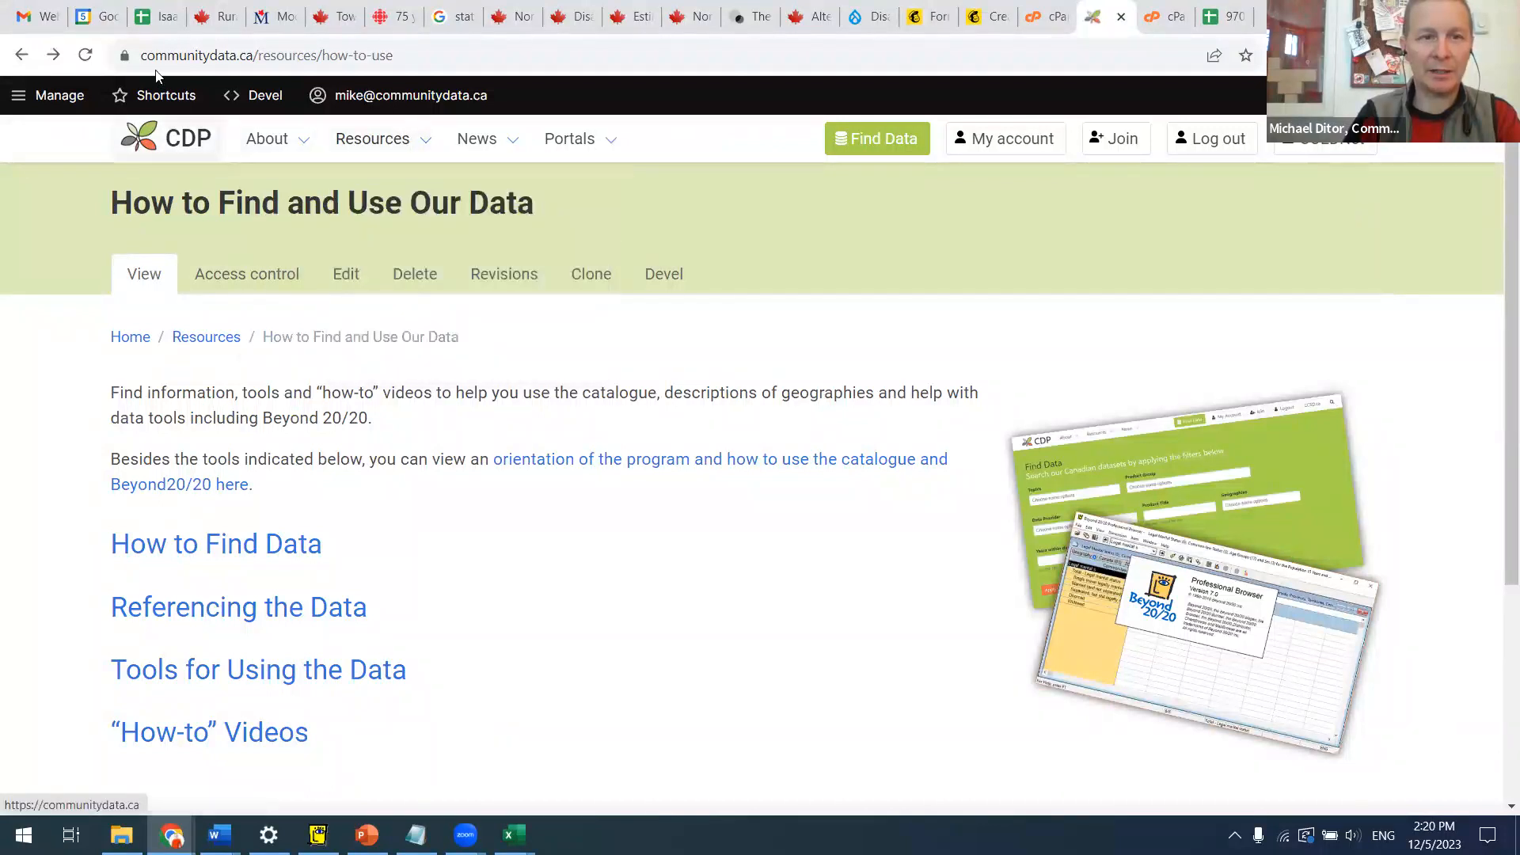
{"action": "left_click", "coordinate": [54, 55]}
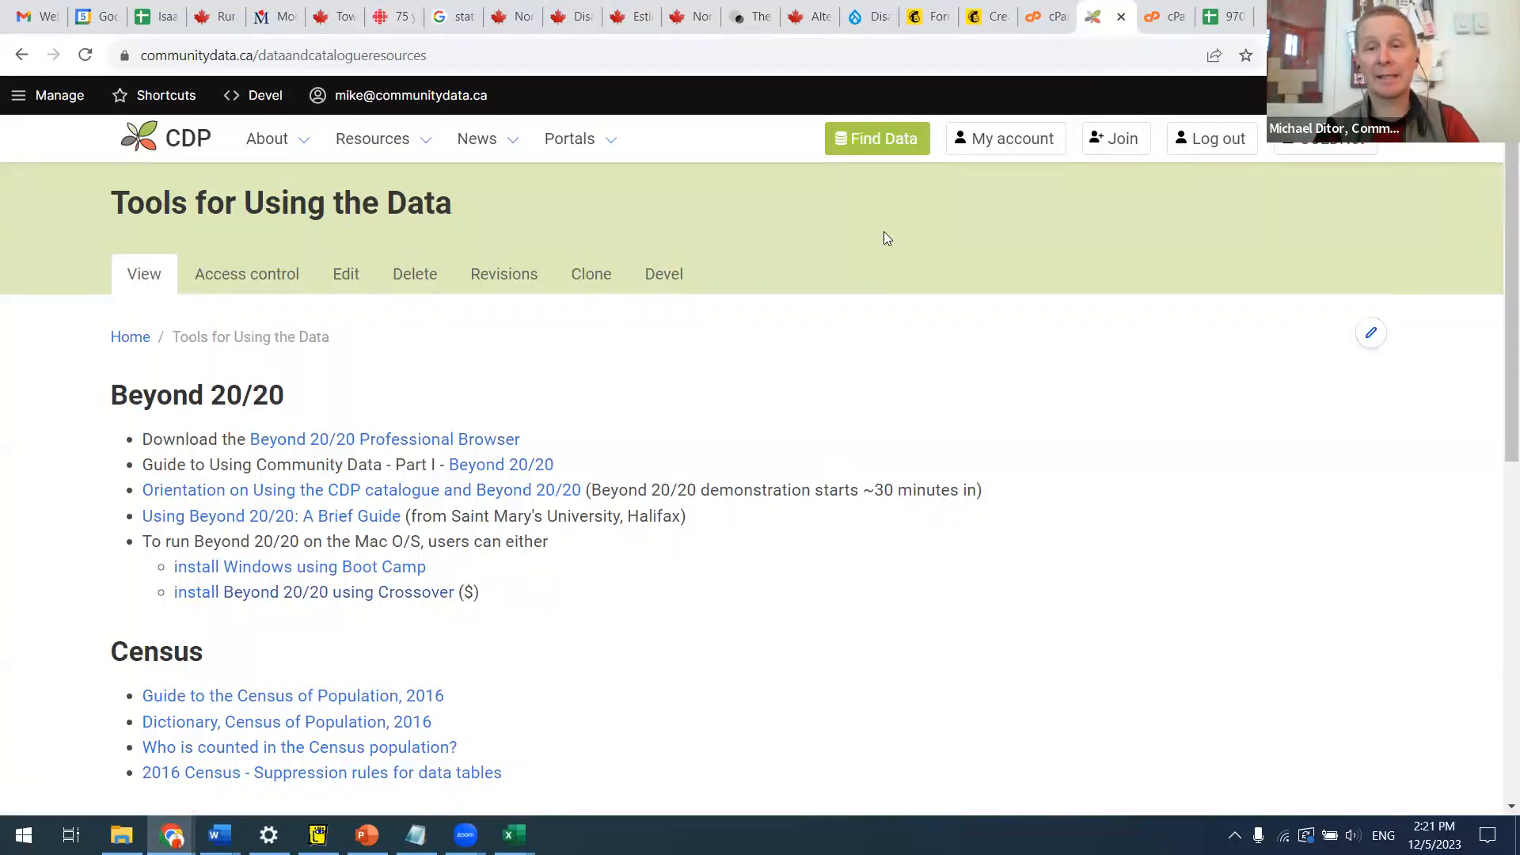
Step: Browse the Find Data catalogue and open the 2021 Census product on Demographic Status of Household (17) and core housing need
{"action": "left_click", "coordinate": [870, 136]}
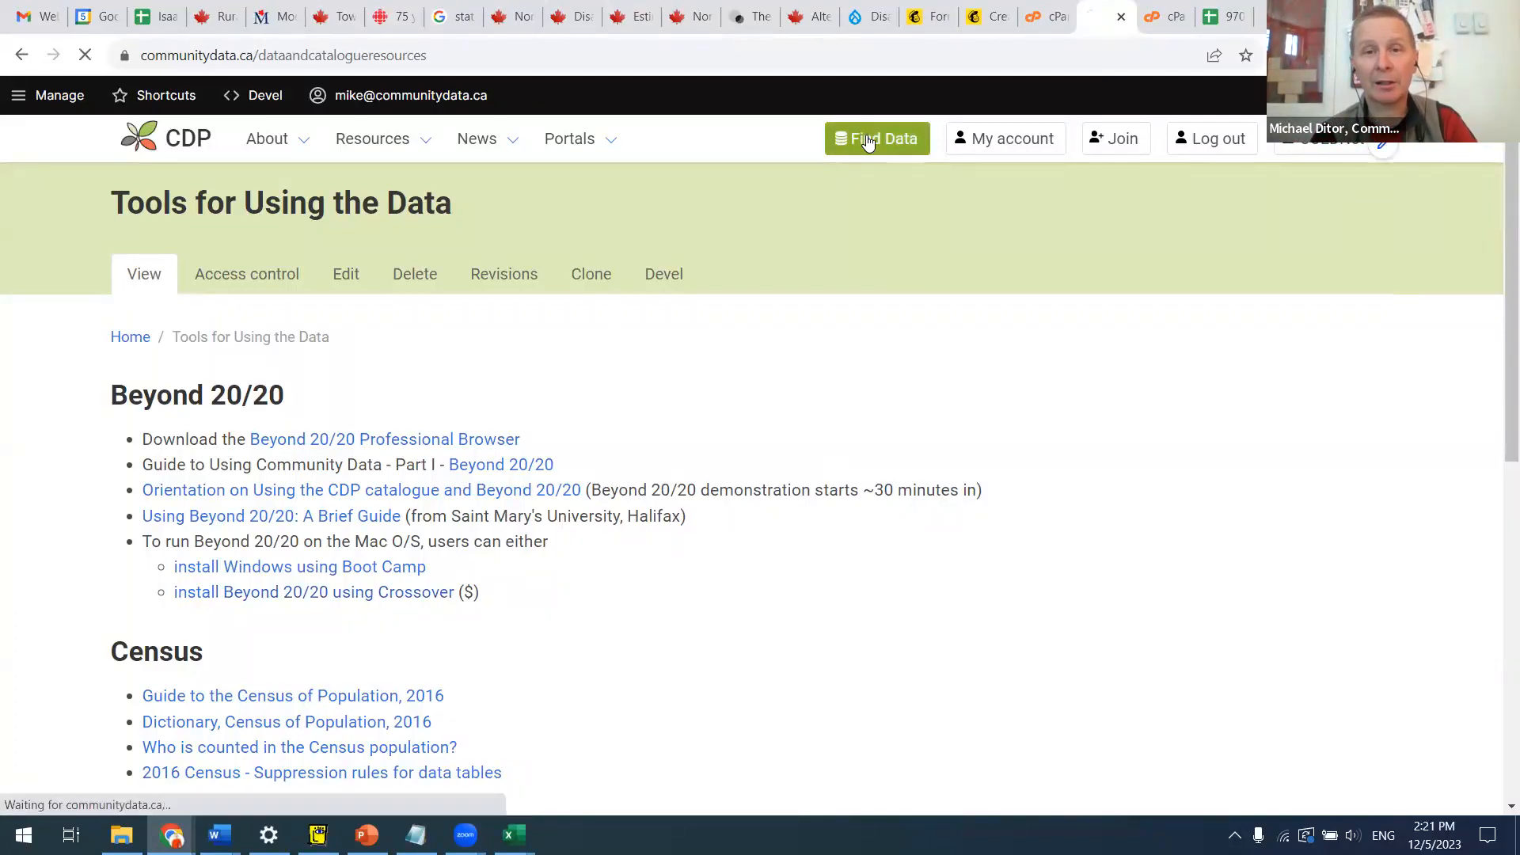
{"action": "scroll", "coordinate": [63, 606], "scroll_direction": "down", "scroll_amount": 7}
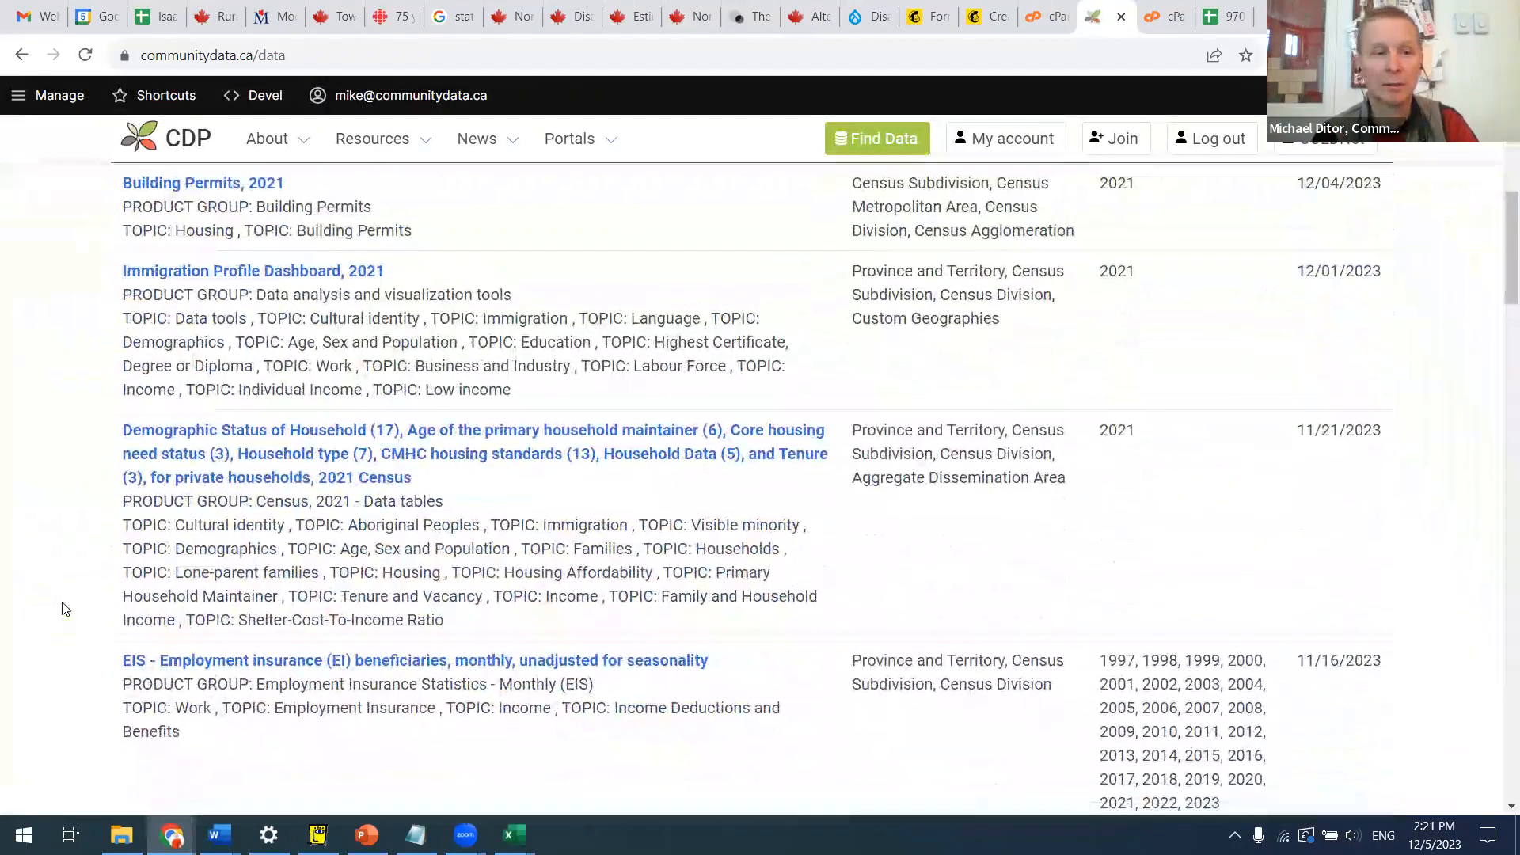
{"action": "scroll", "coordinate": [61, 607], "scroll_direction": "up", "scroll_amount": 1}
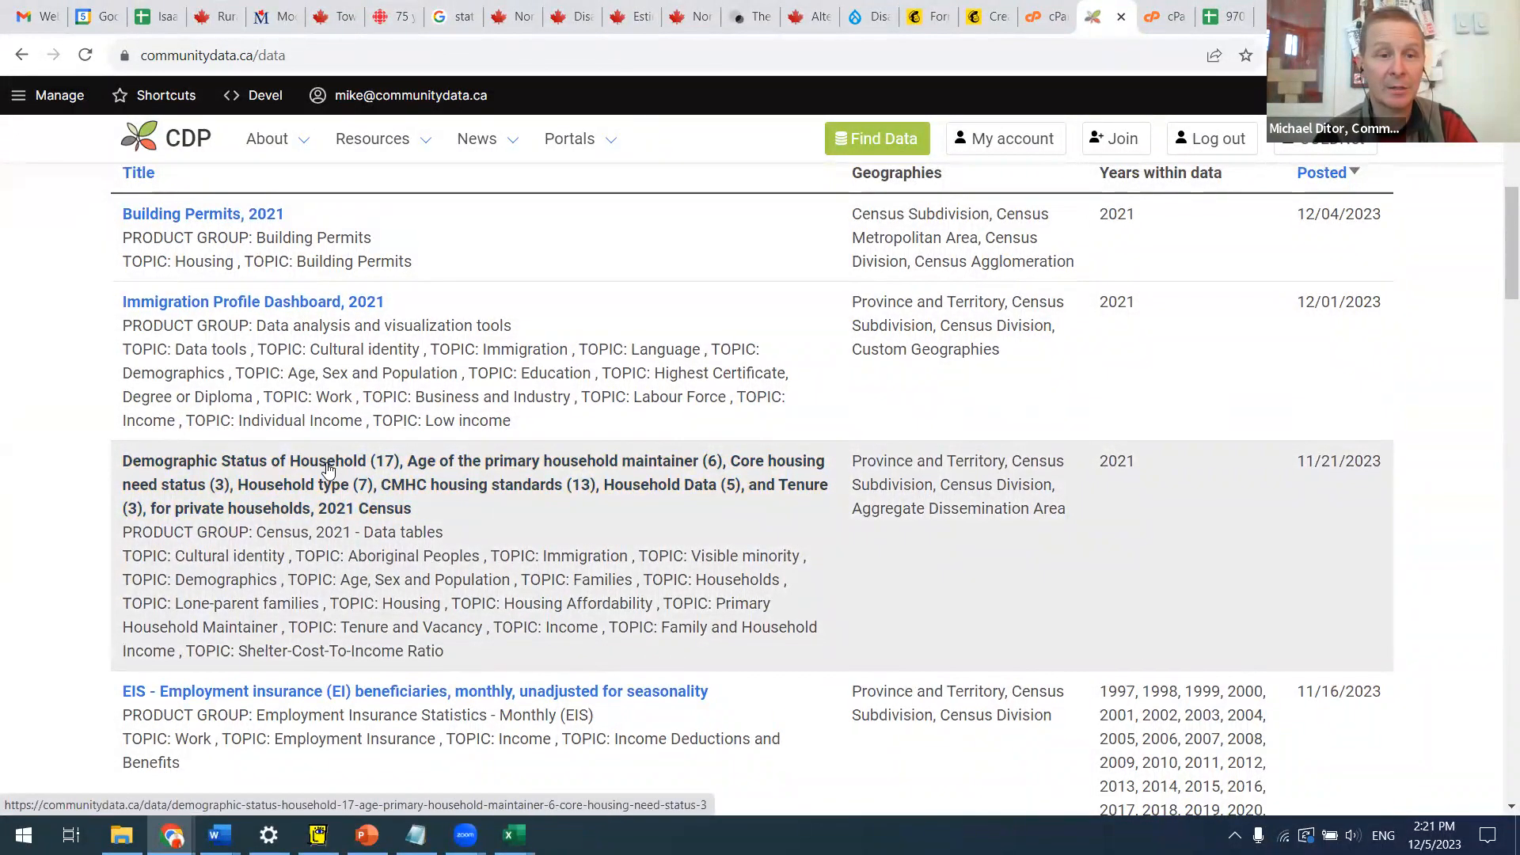
{"action": "left_click", "coordinate": [328, 470]}
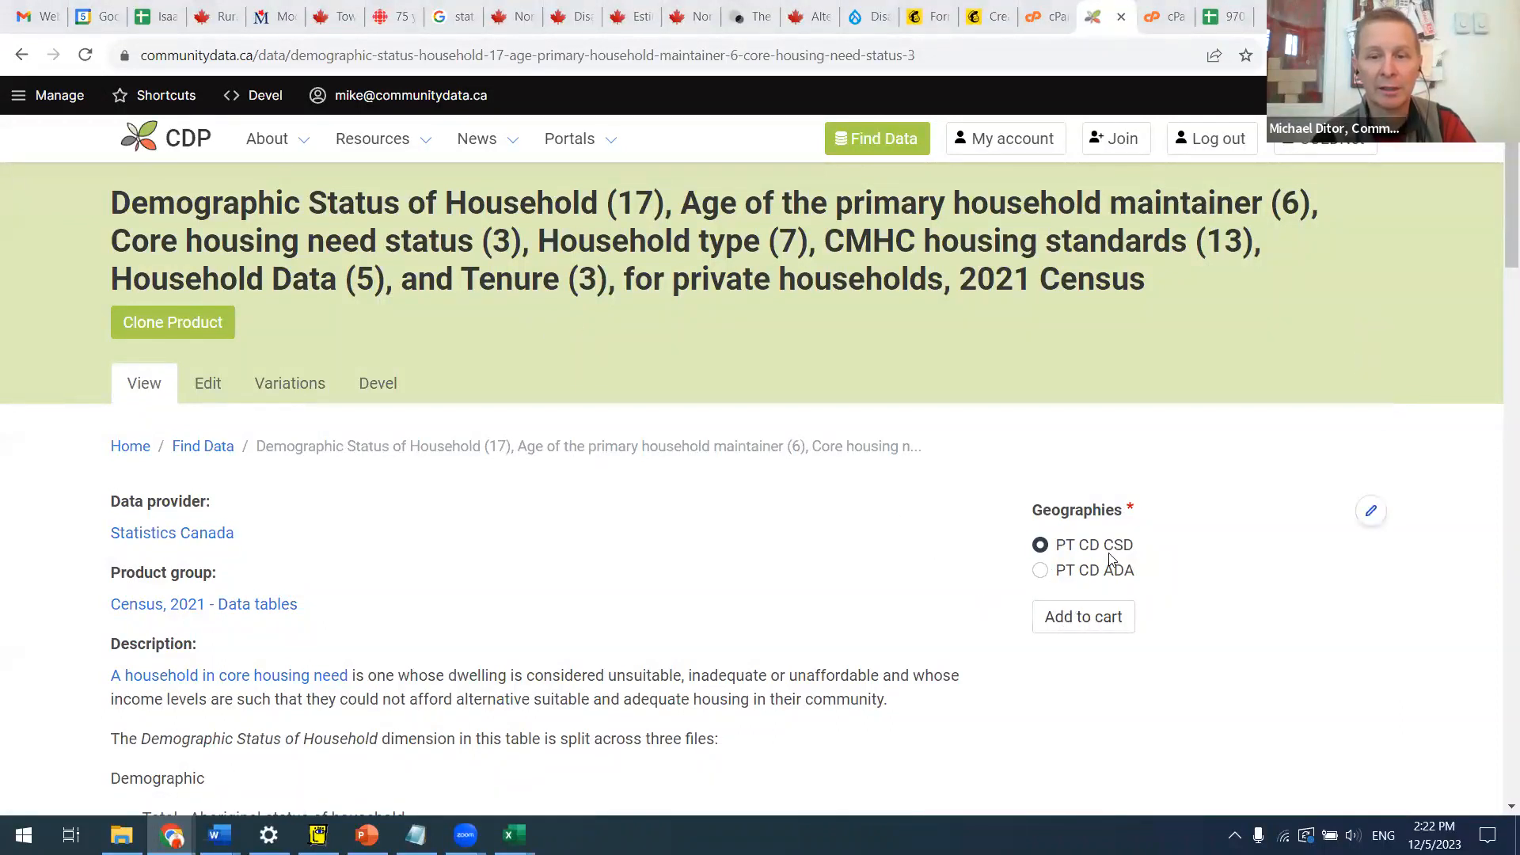
Step: Add the product with the PT CD CSD geography to the cart and complete the checkout
{"action": "left_click", "coordinate": [1095, 623]}
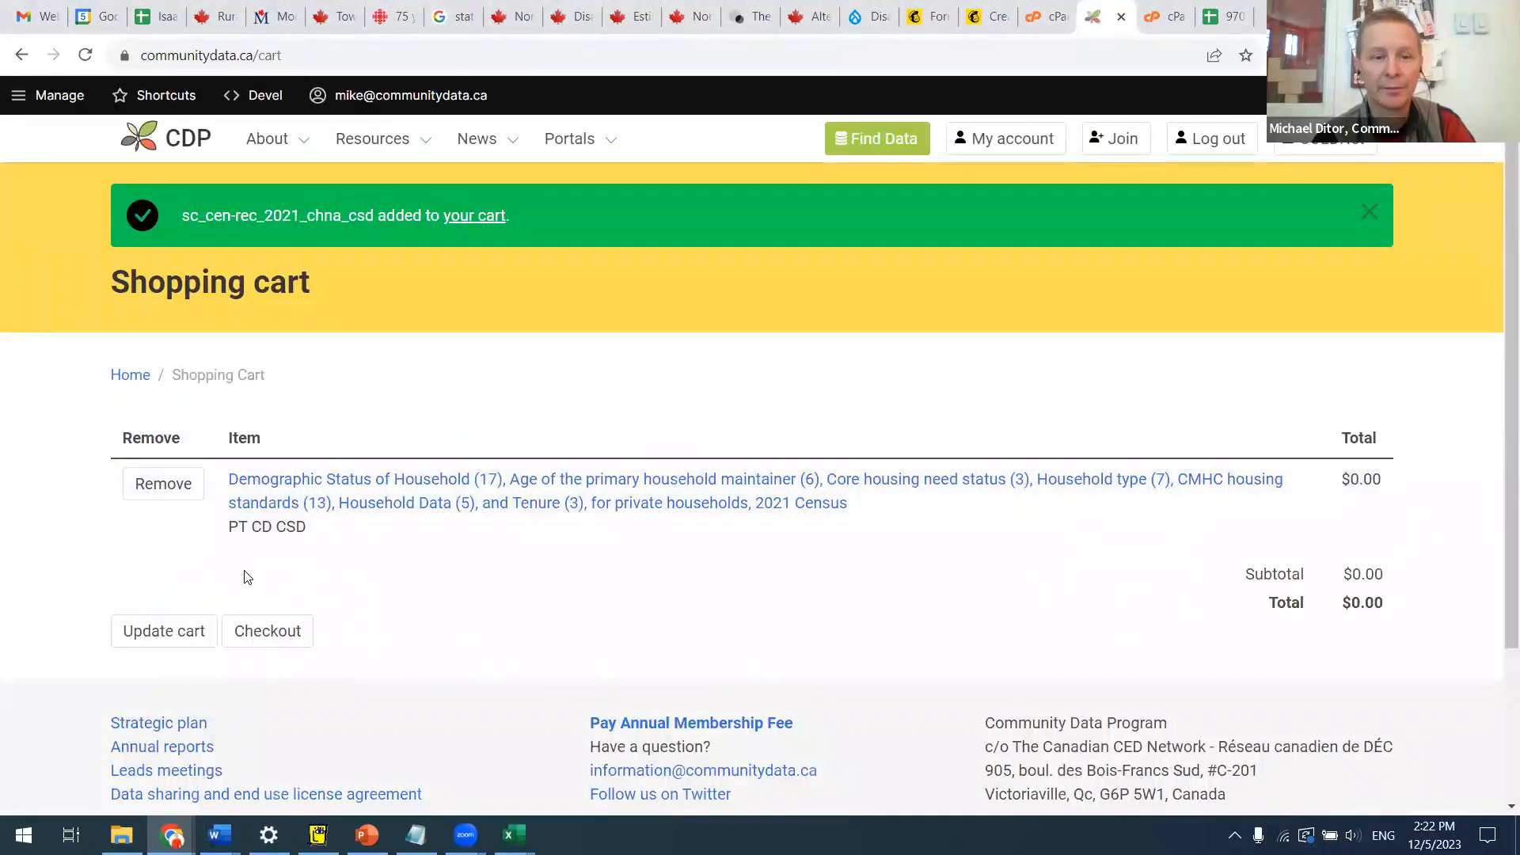
{"action": "left_click", "coordinate": [284, 629]}
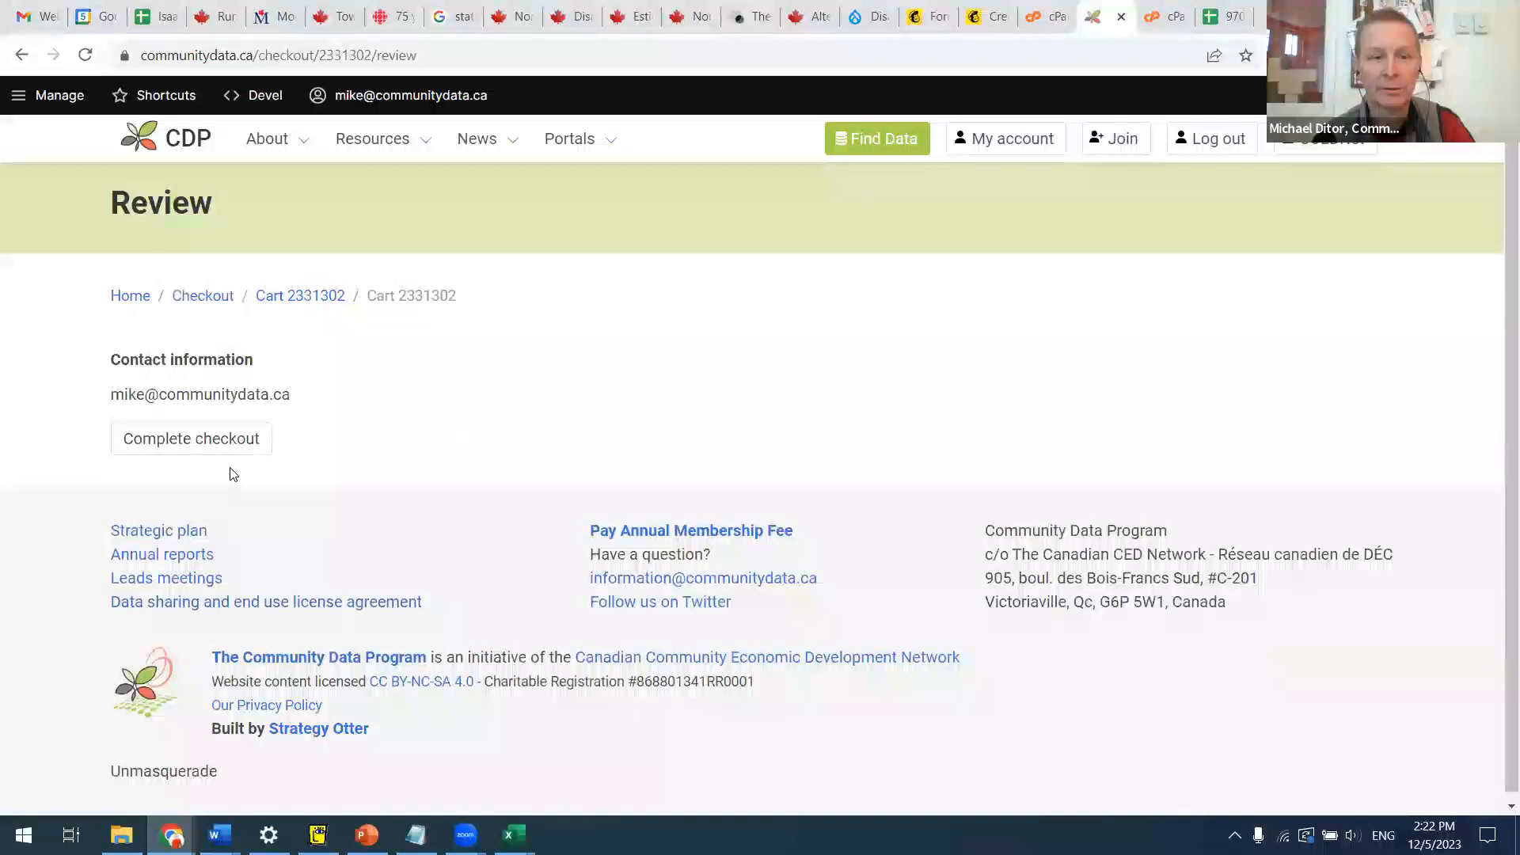
{"action": "left_click", "coordinate": [224, 454]}
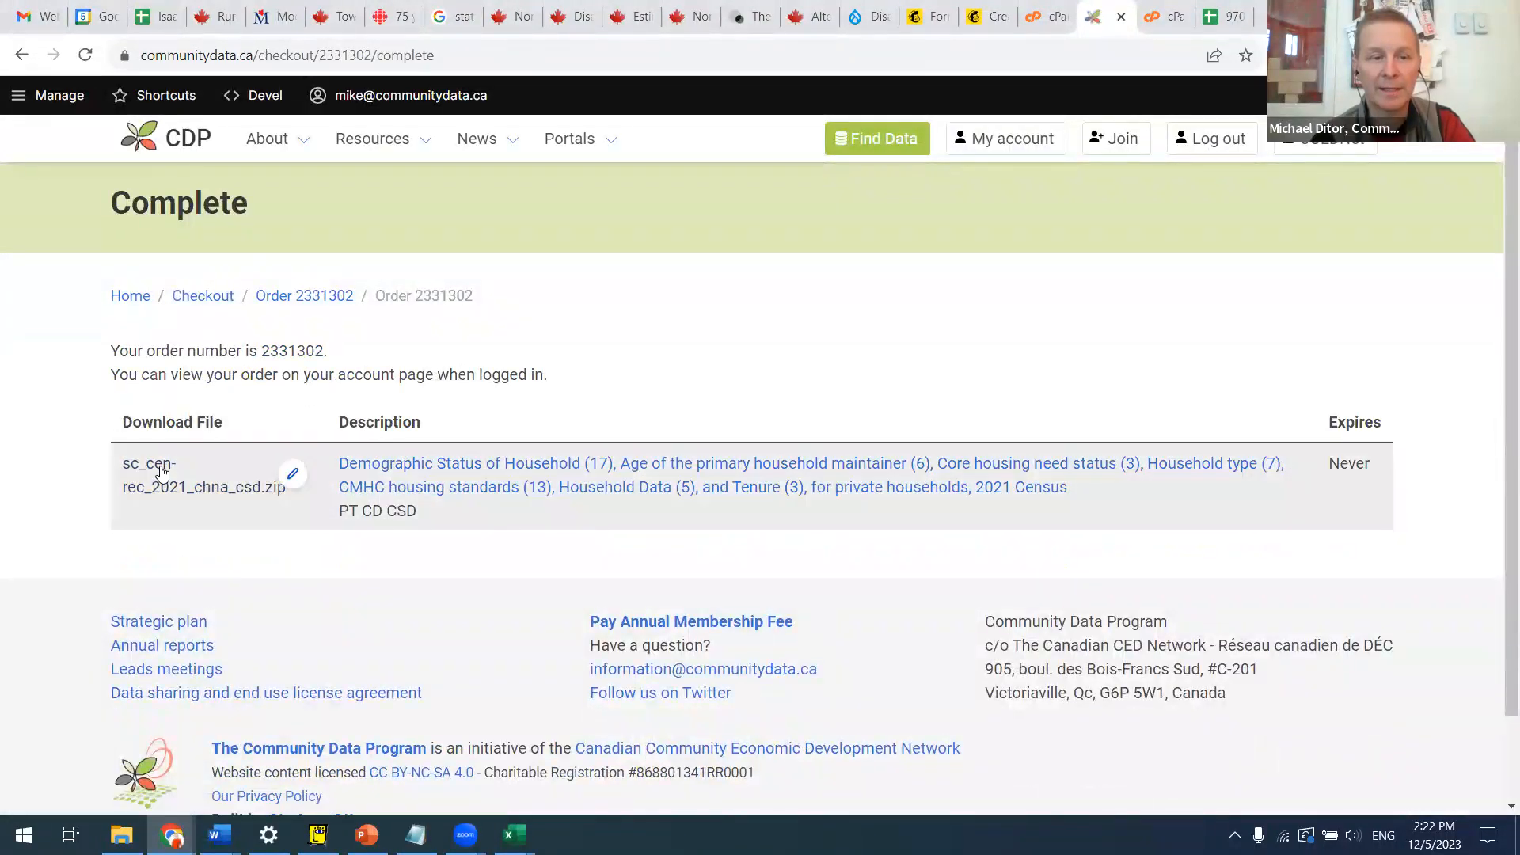
Step: Download sc_cen-rec_2021_chna_csd.zip into the data questions folder
{"action": "left_click", "coordinate": [172, 497]}
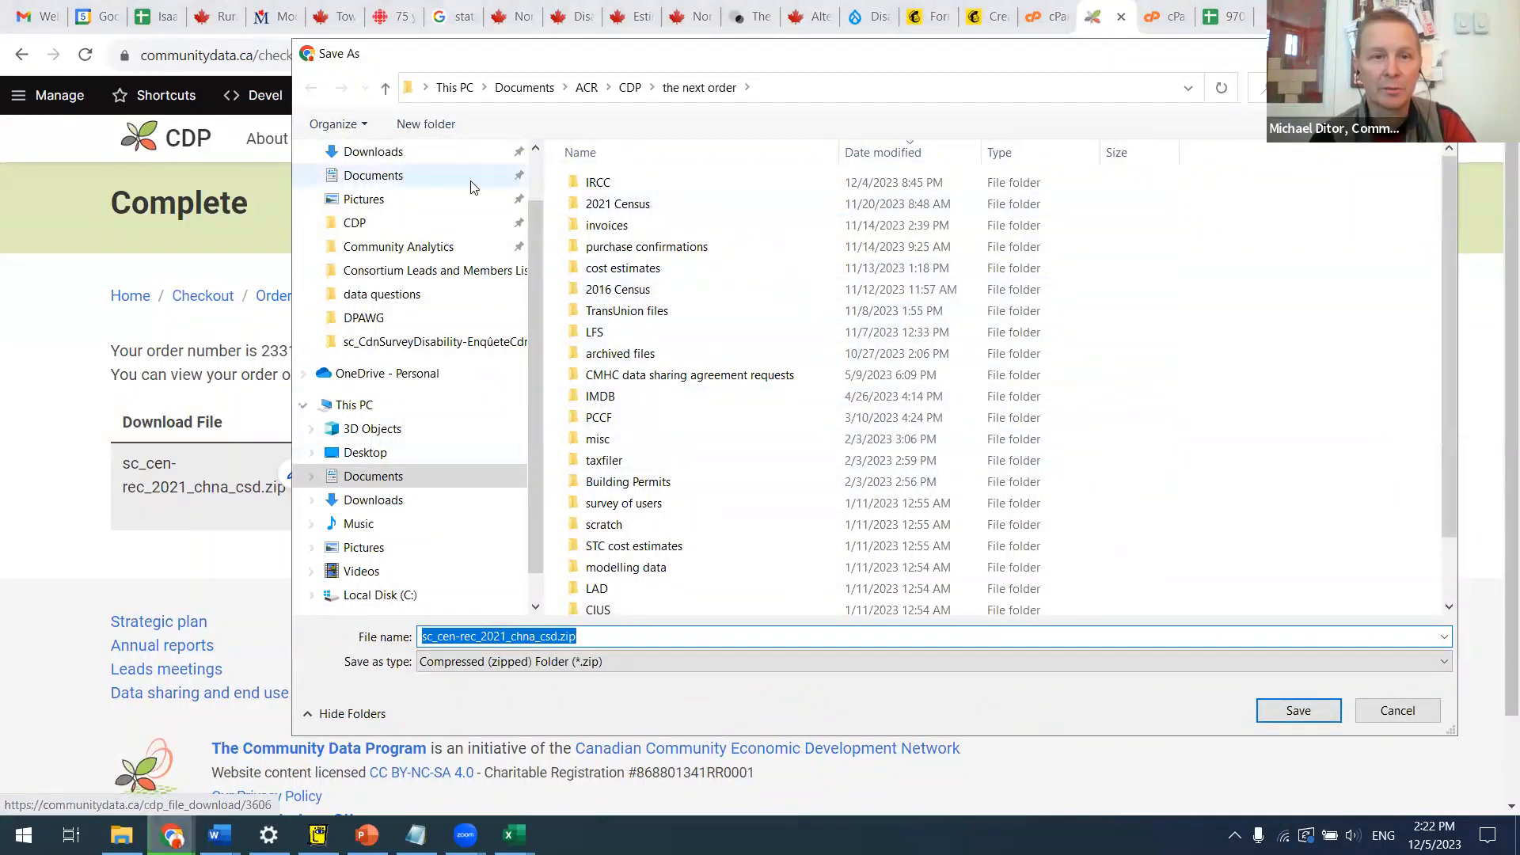
{"action": "left_click", "coordinate": [388, 295]}
{"action": "left_click", "coordinate": [1282, 715]}
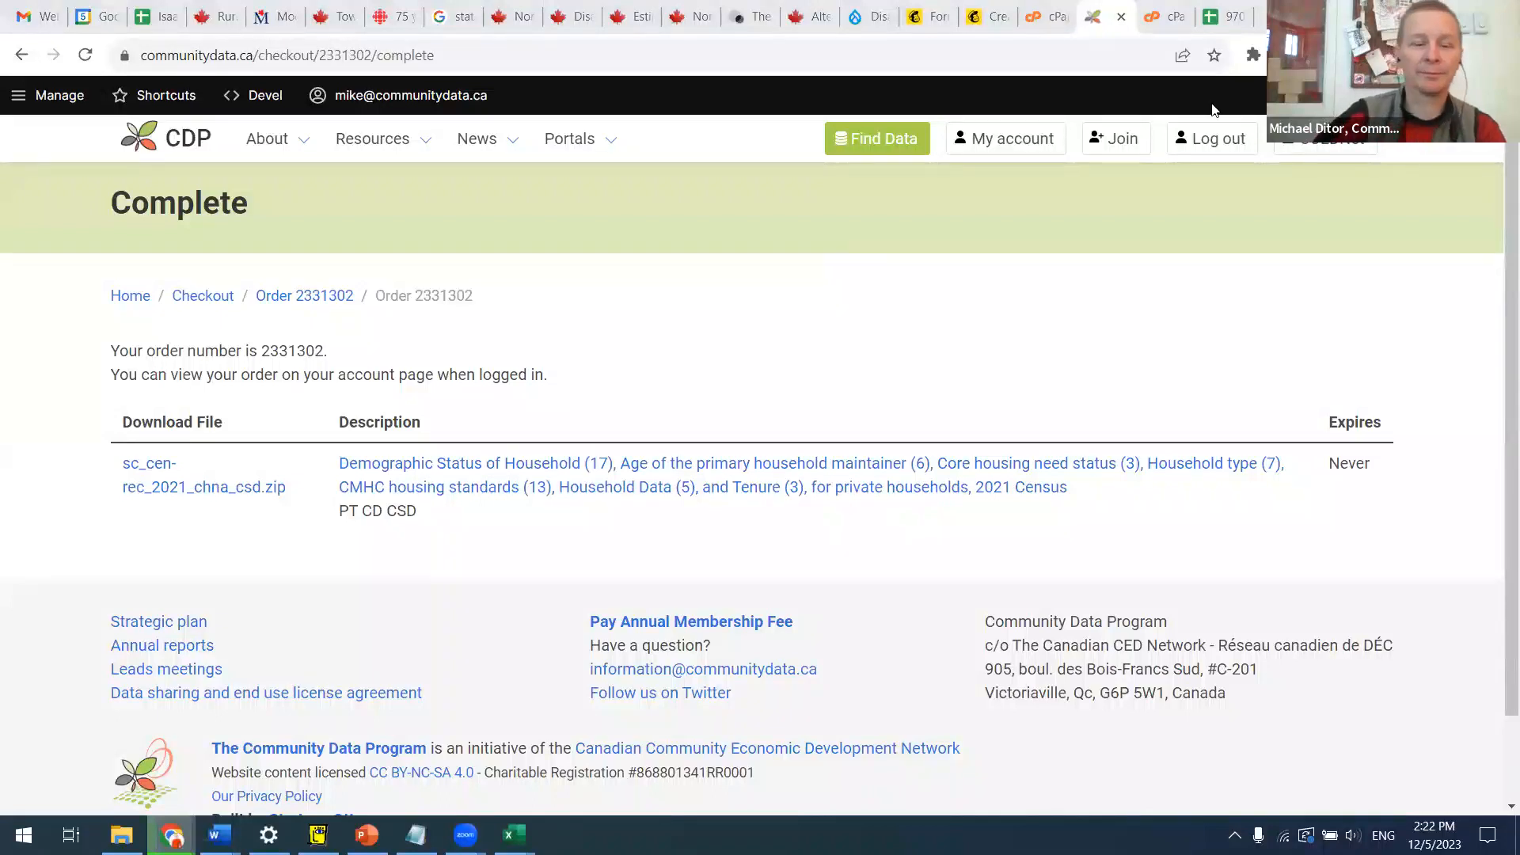
Step: Switch to File Explorer and show the Que-ON folder inside EO3806_Core housing_CDCSD
{"action": "key", "text": "alt+Tab"}
{"action": "key", "text": "Tab"}
{"action": "key", "text": "Tab"}
{"action": "key", "text": "Tab"}
{"action": "key", "text": "Tab"}
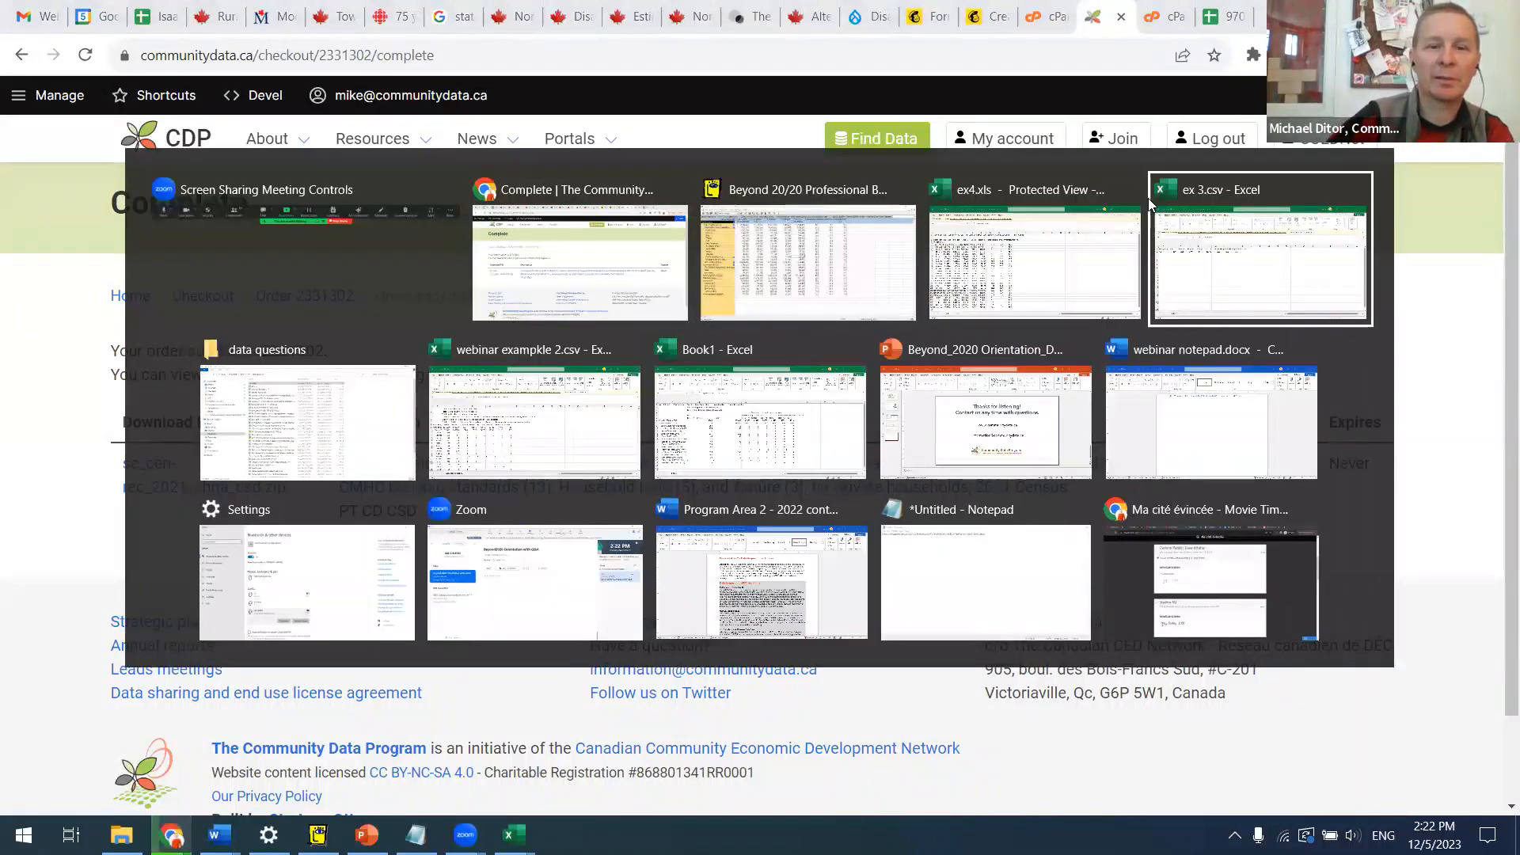
{"action": "key", "text": "BackSpace"}
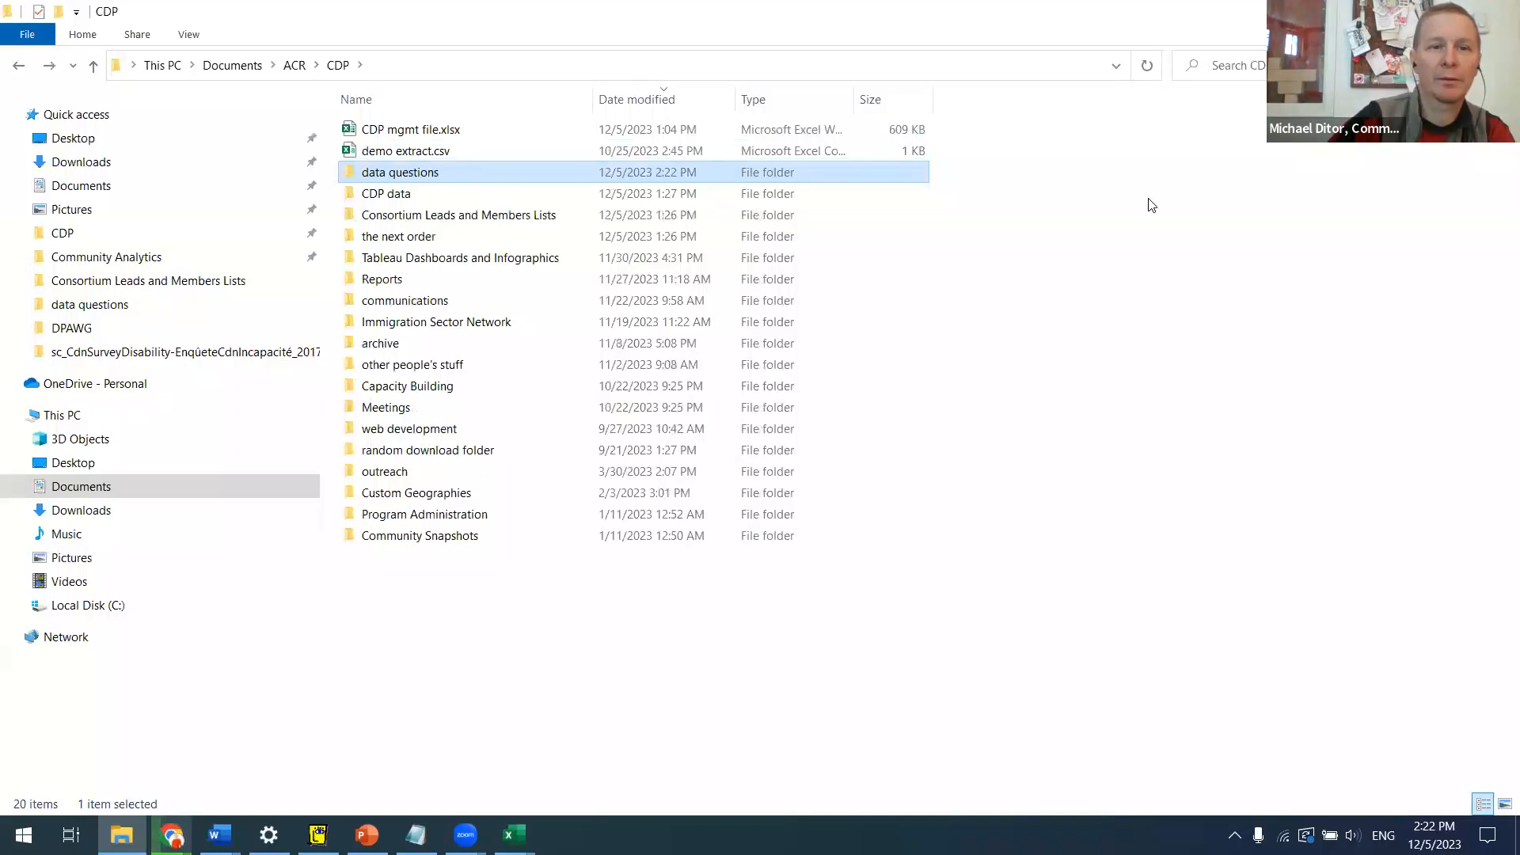
{"action": "key", "text": "BackSpace"}
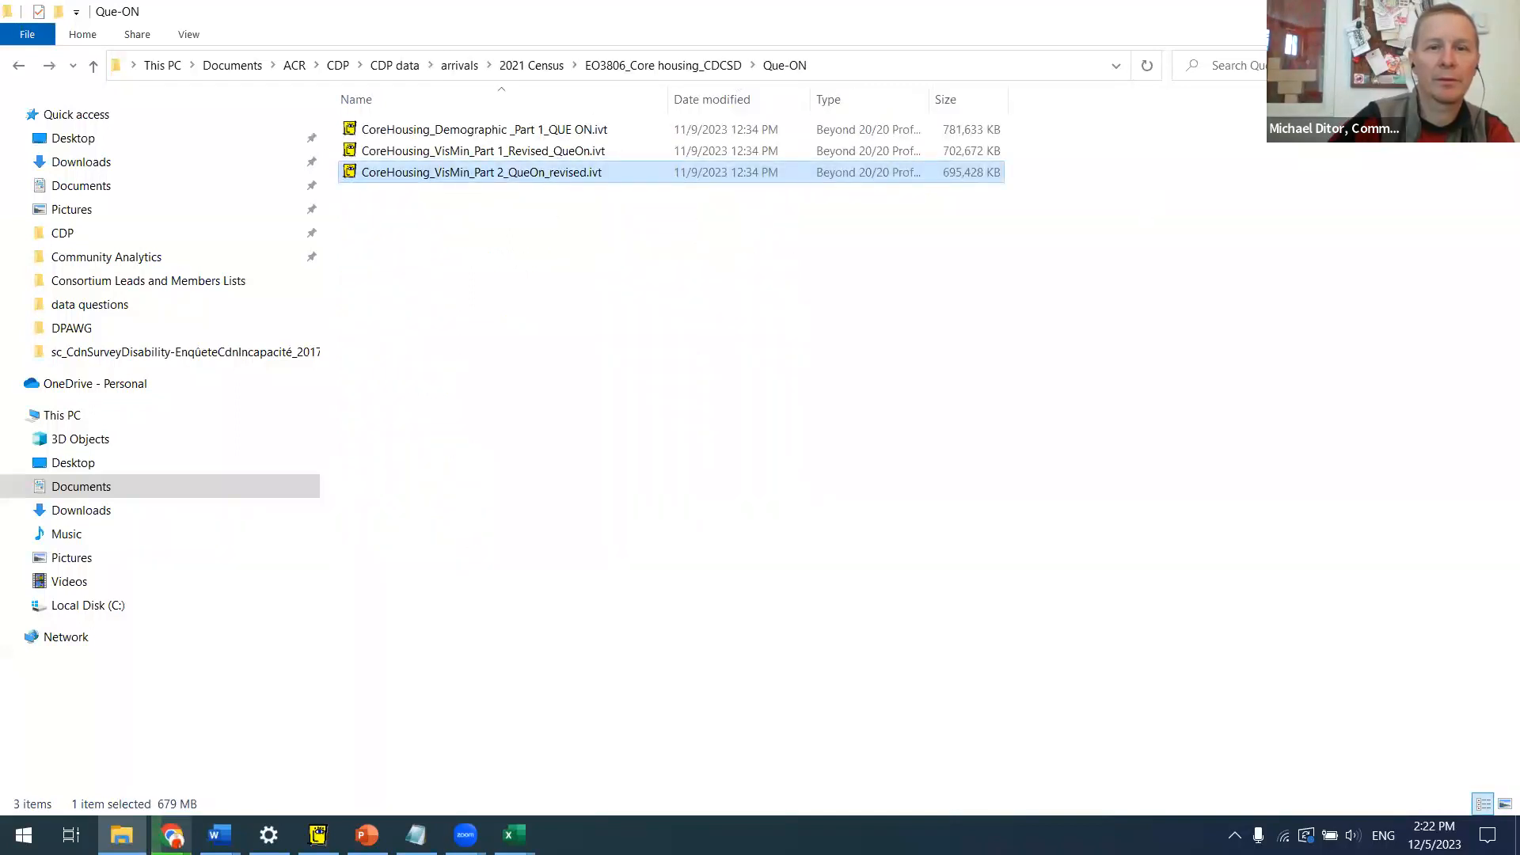
Step: Move up from Que-ON to the 2021 Census folder and select EO3772 - CPP-01.zip
{"action": "left_click", "coordinate": [861, 110]}
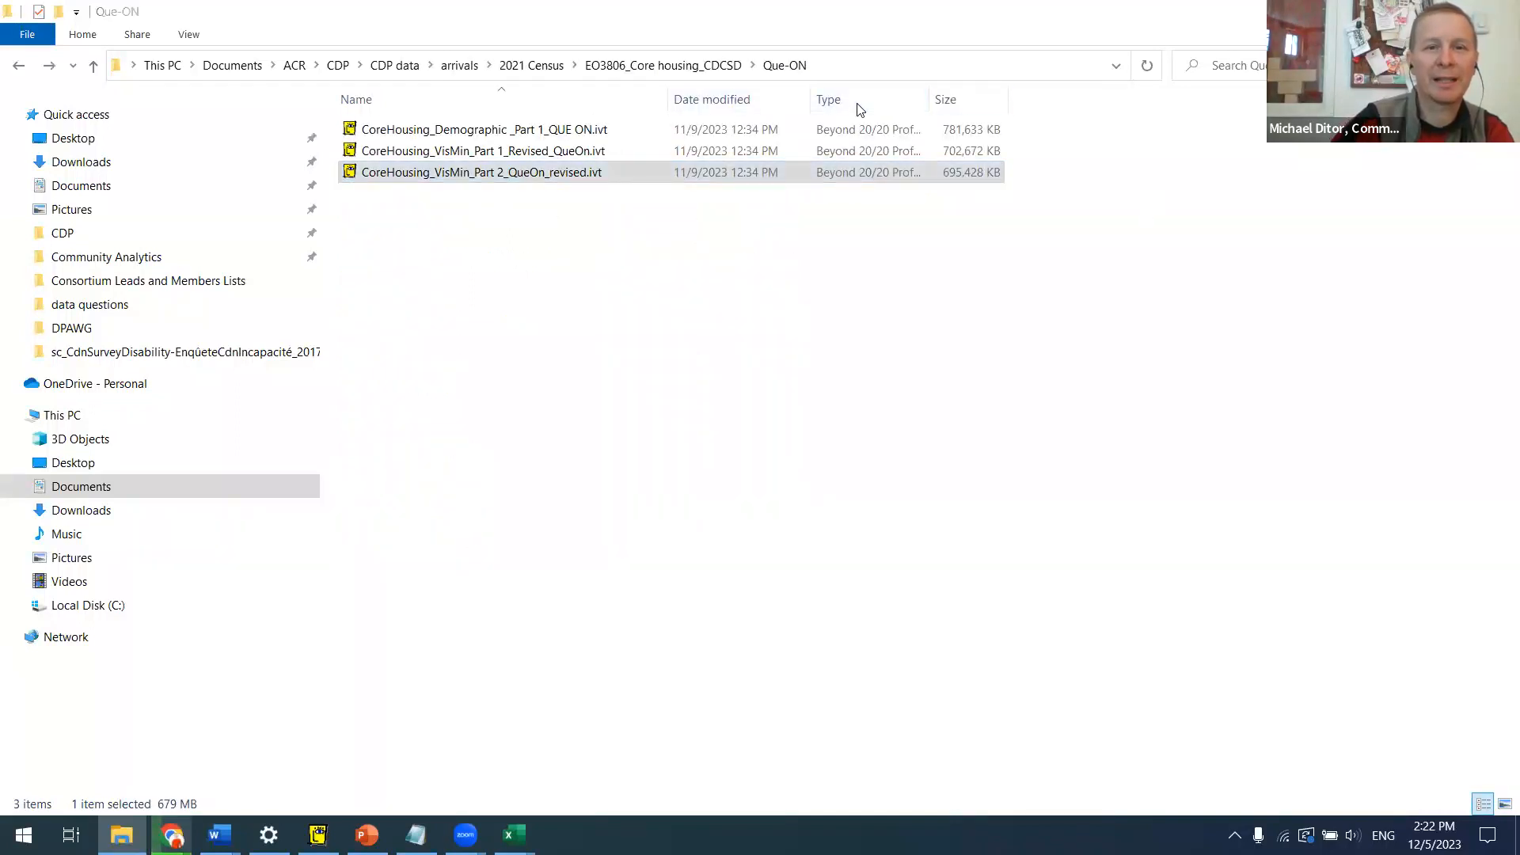
{"action": "left_click", "coordinate": [509, 235]}
{"action": "key", "text": "alt+Up"}
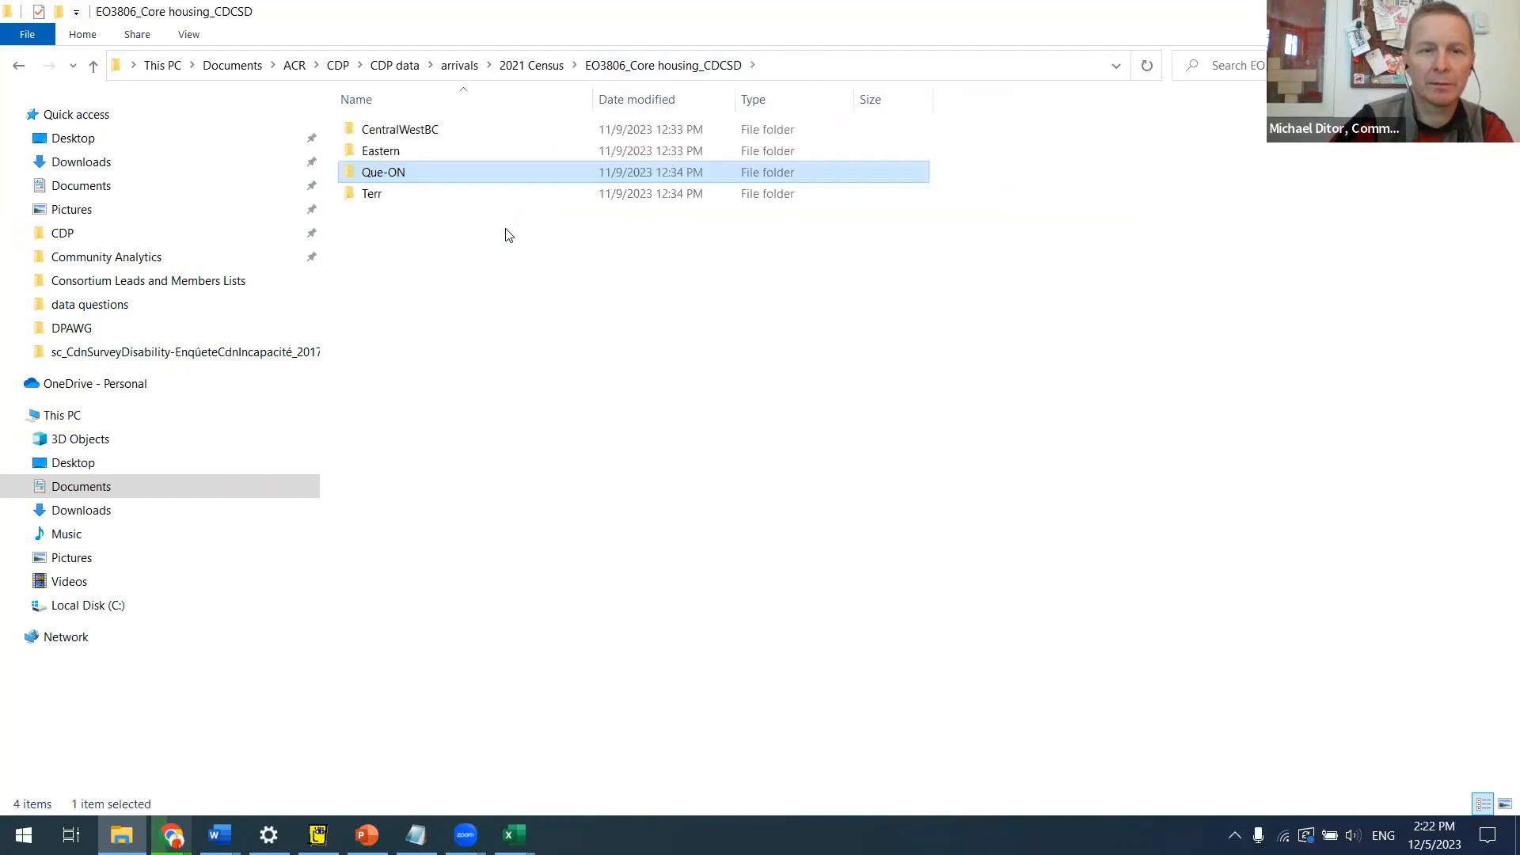
{"action": "key", "text": "alt+Up"}
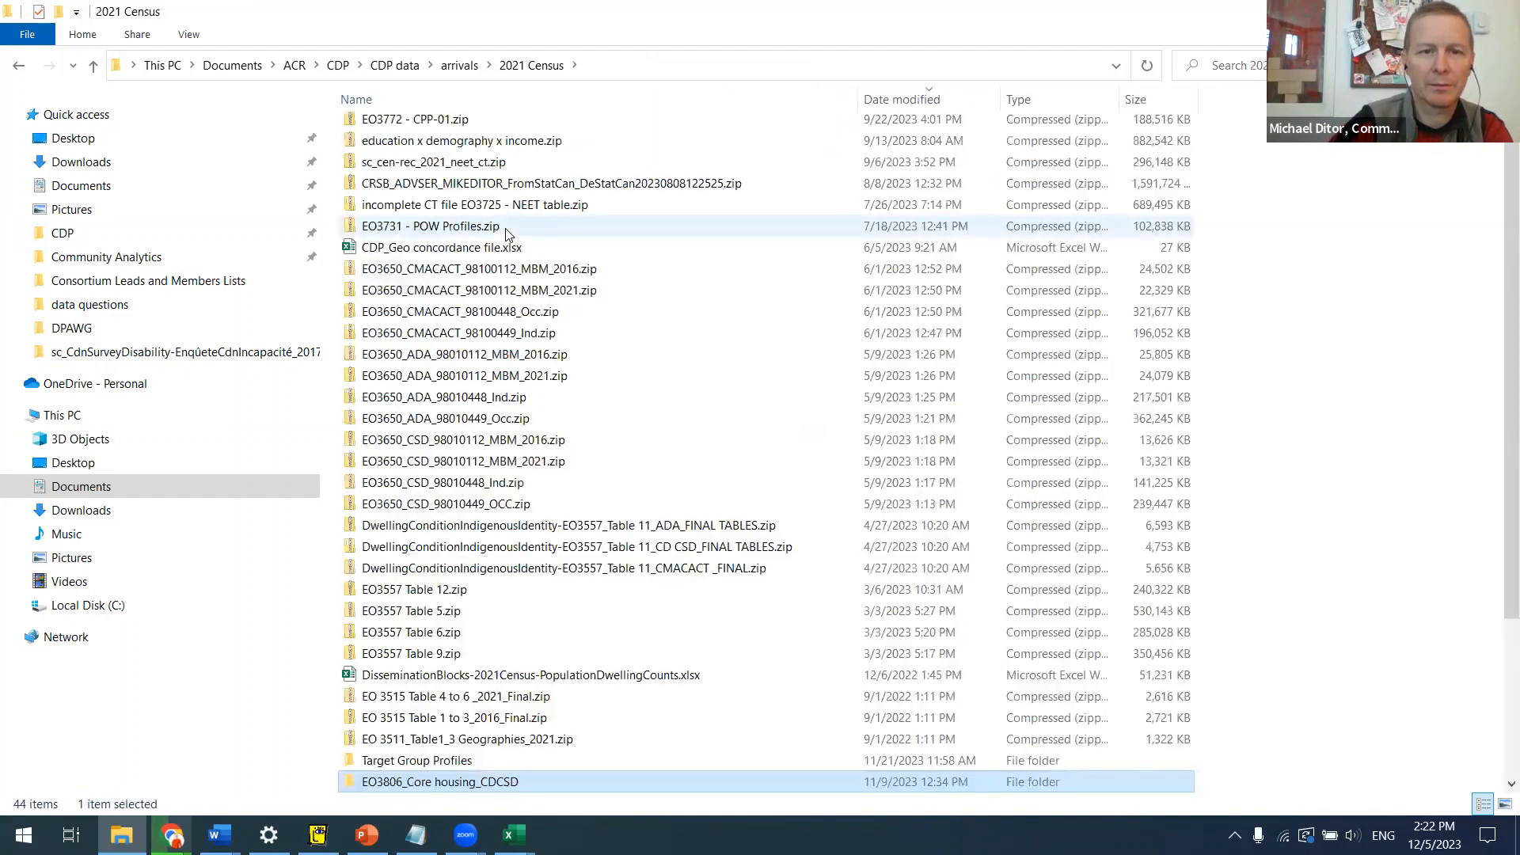
{"action": "left_click", "coordinate": [476, 124]}
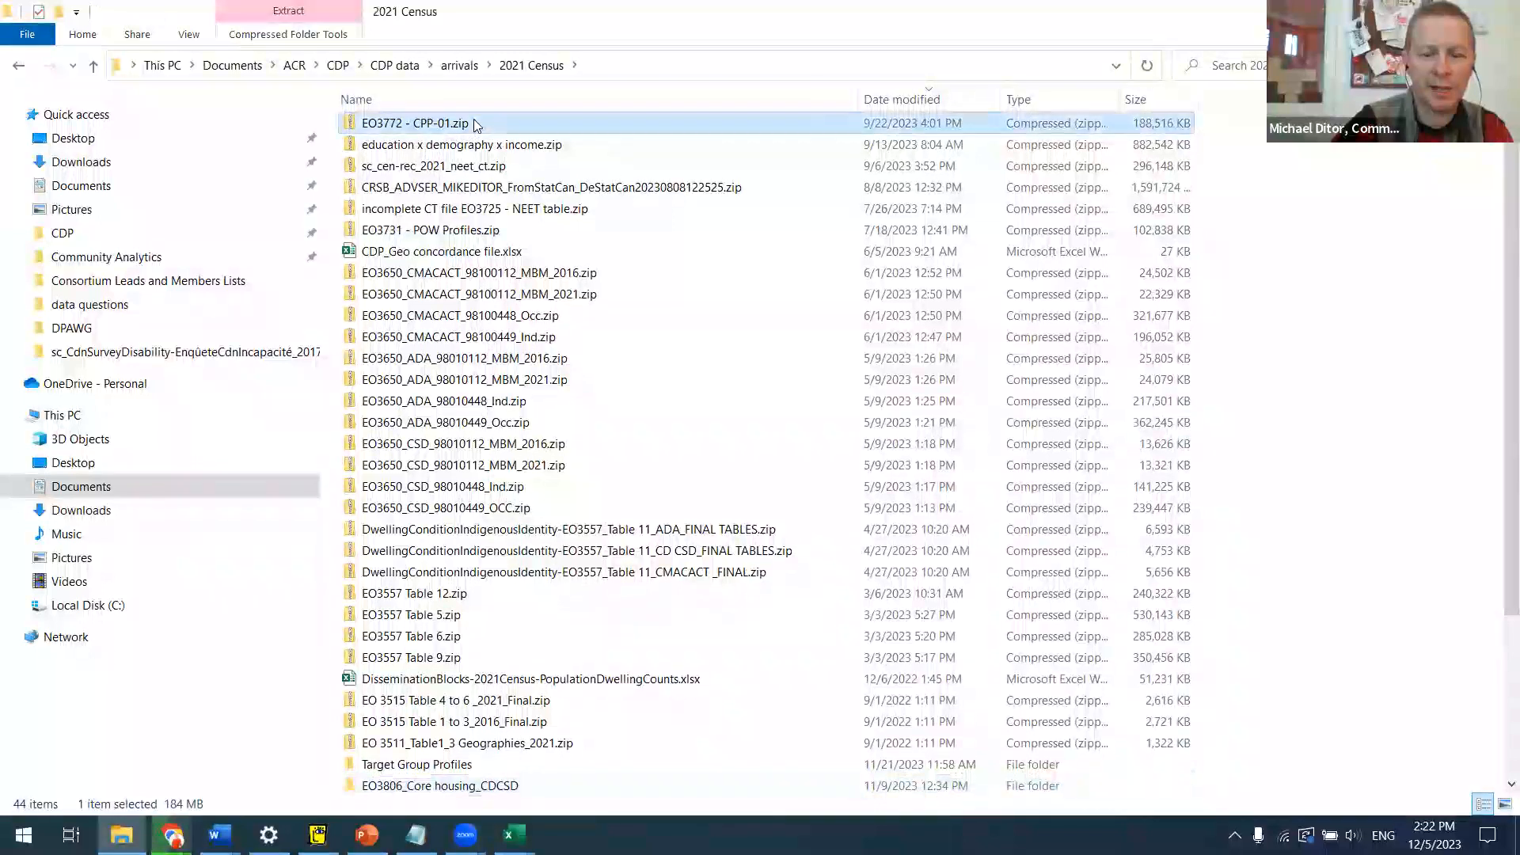
Step: Return to the Que-ON folder inside EO3806_Core housing_CDCSD and open CoreHousing_Demographic _Part 1_QUE ON.ivt
{"action": "key", "text": "shift+F10"}
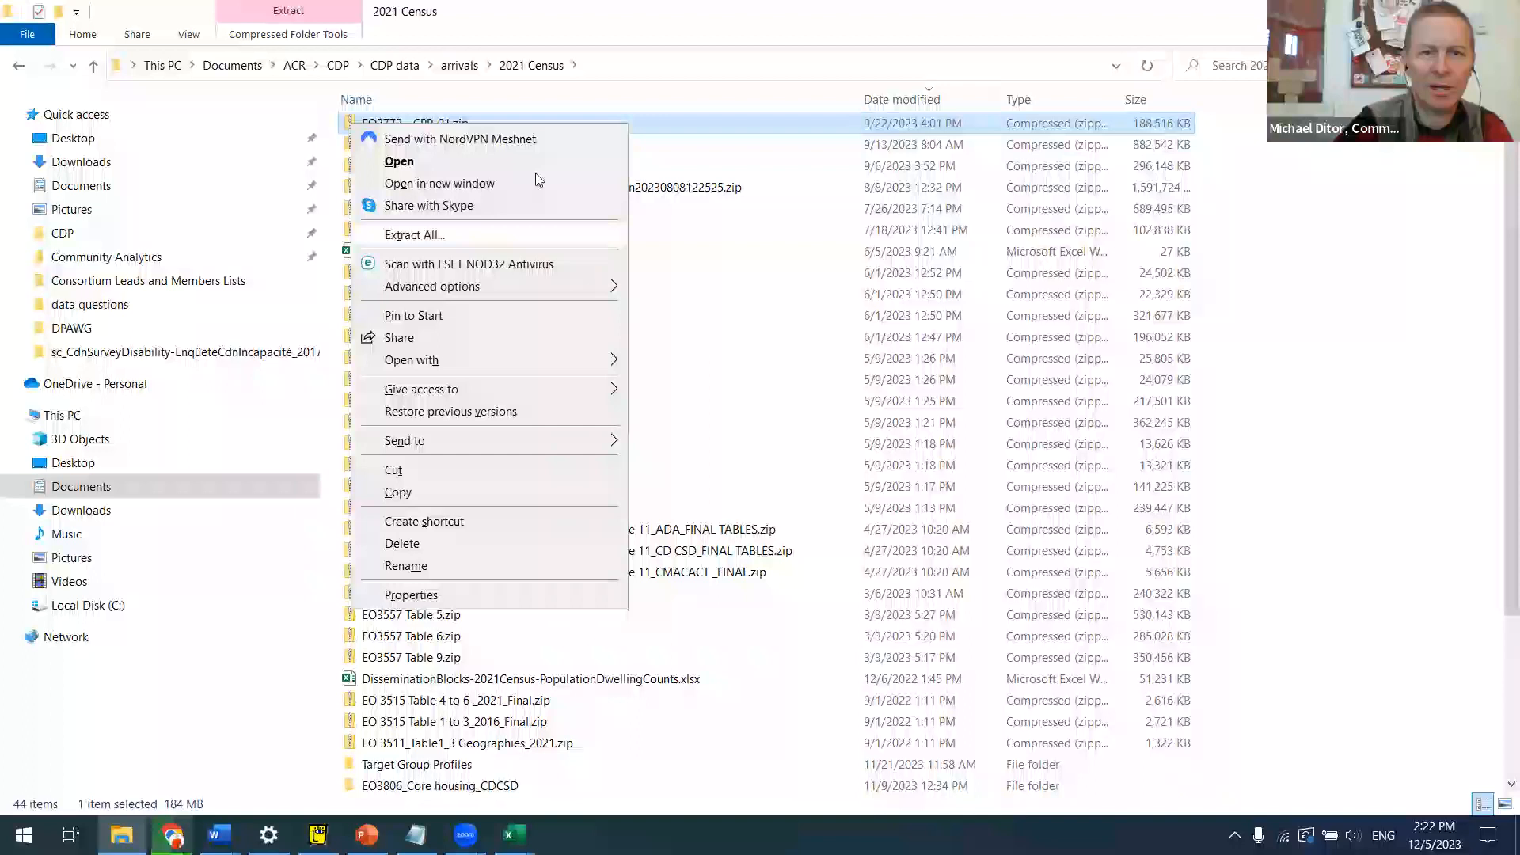
{"action": "left_click", "coordinate": [794, 9]}
{"action": "key", "text": "alt+Left"}
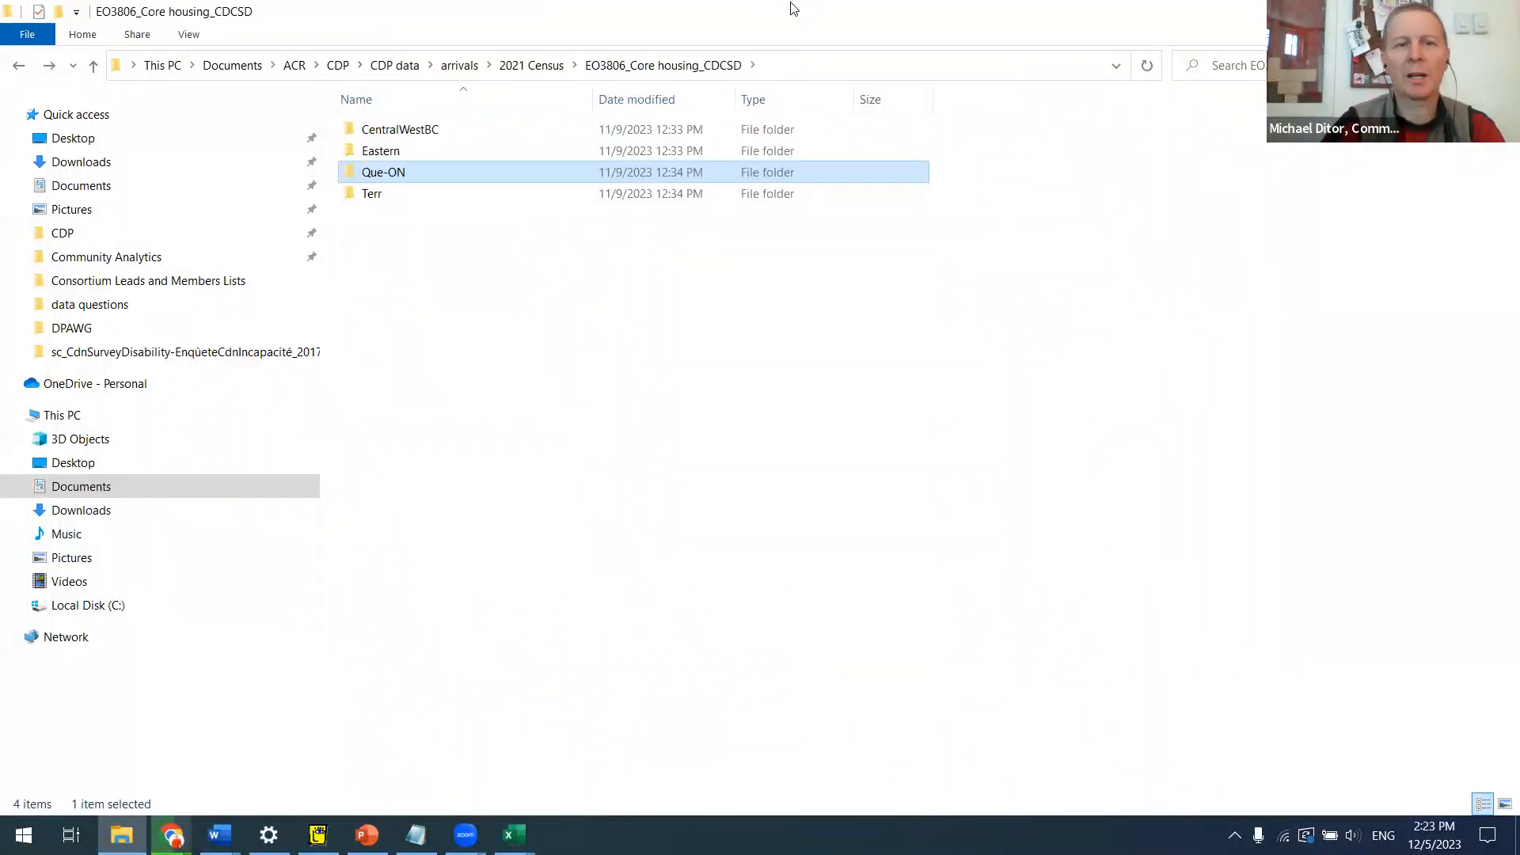
{"action": "key", "text": "alt+Right"}
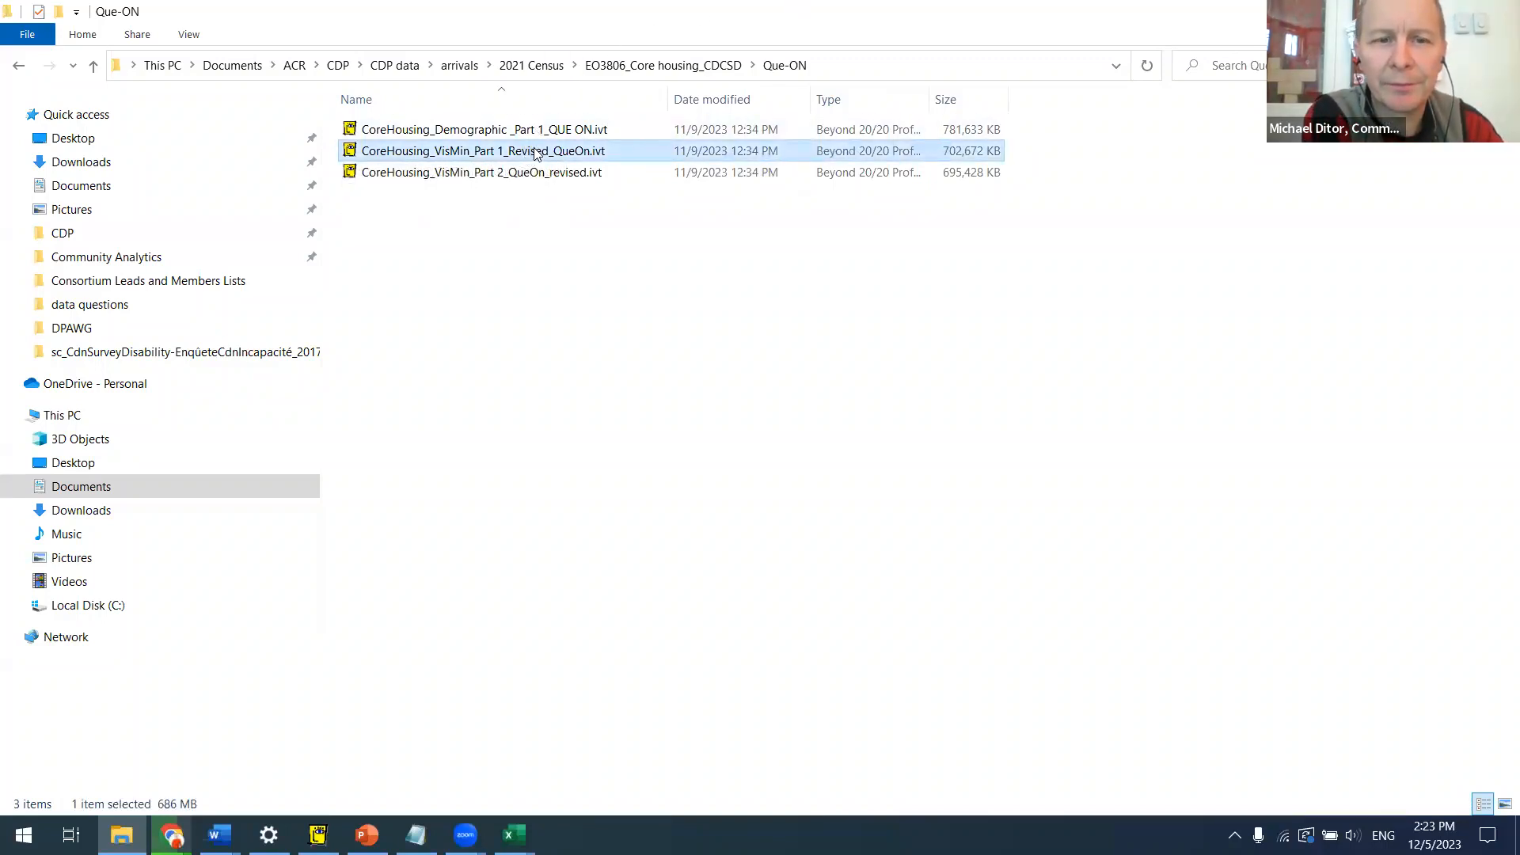
{"action": "left_click", "coordinate": [512, 135]}
{"action": "double_click", "coordinate": [512, 134]}
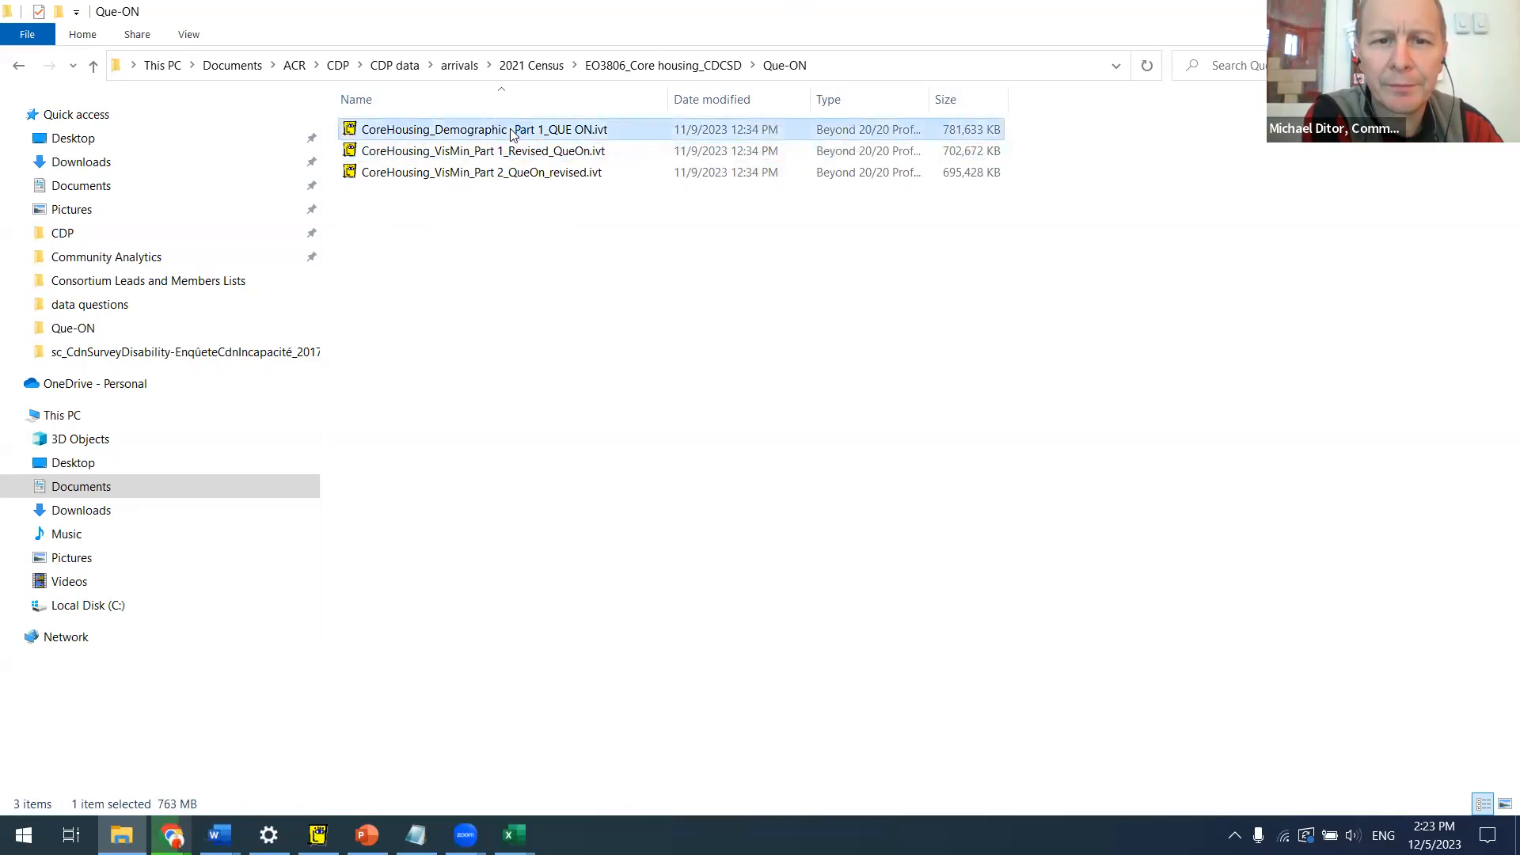
Step: Switch to Beyond 20/20 Professional Browser and maximize the EO3806 Core Housing Need: Demographic Status of Household table
{"action": "key", "text": "alt+Tab"}
{"action": "key", "text": "Tab"}
{"action": "key", "text": "Tab"}
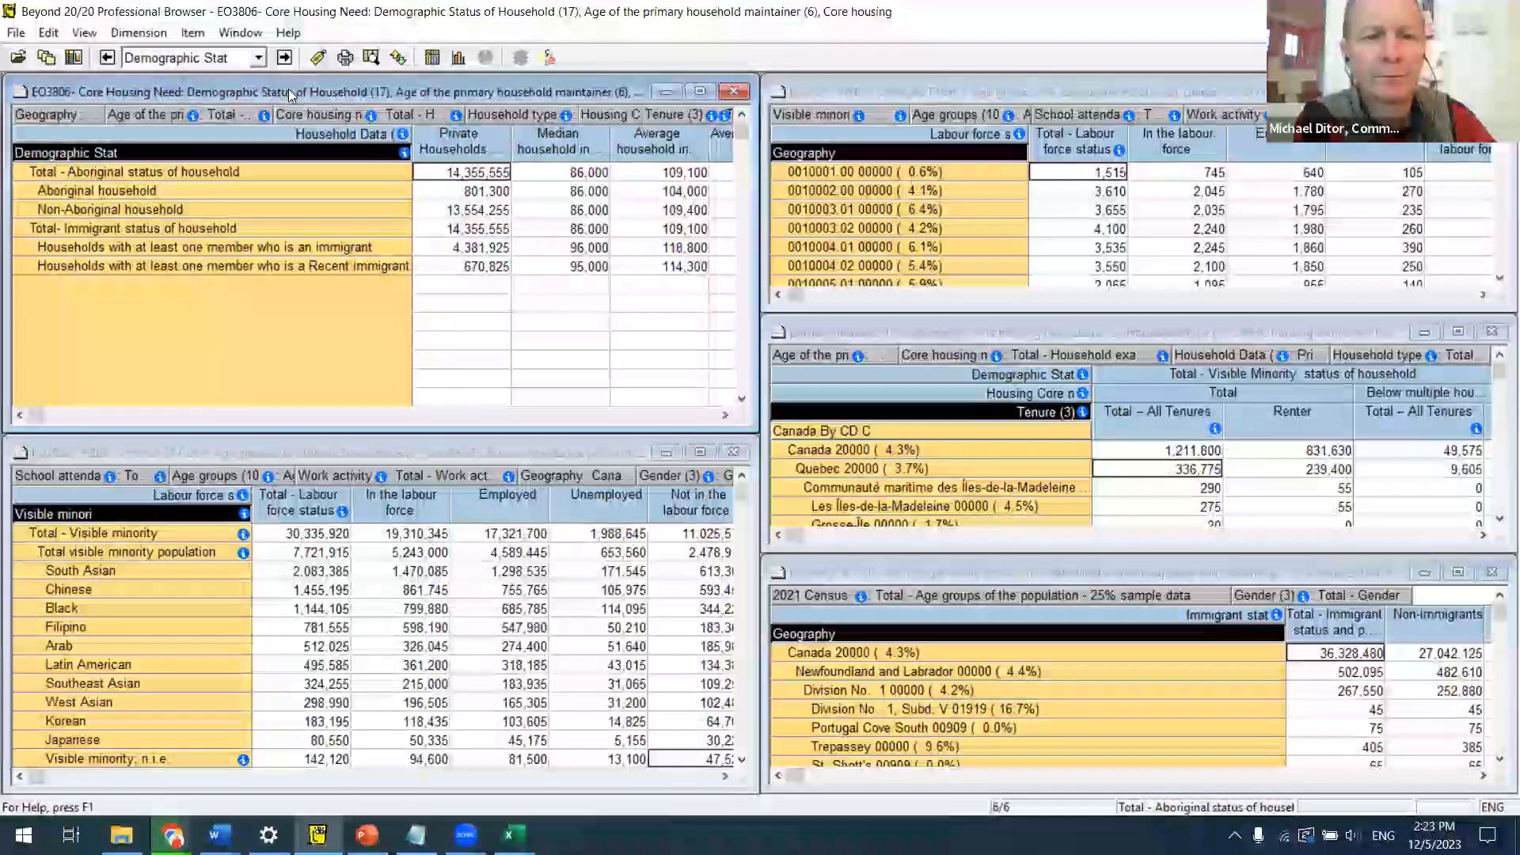
{"action": "double_click", "coordinate": [288, 89]}
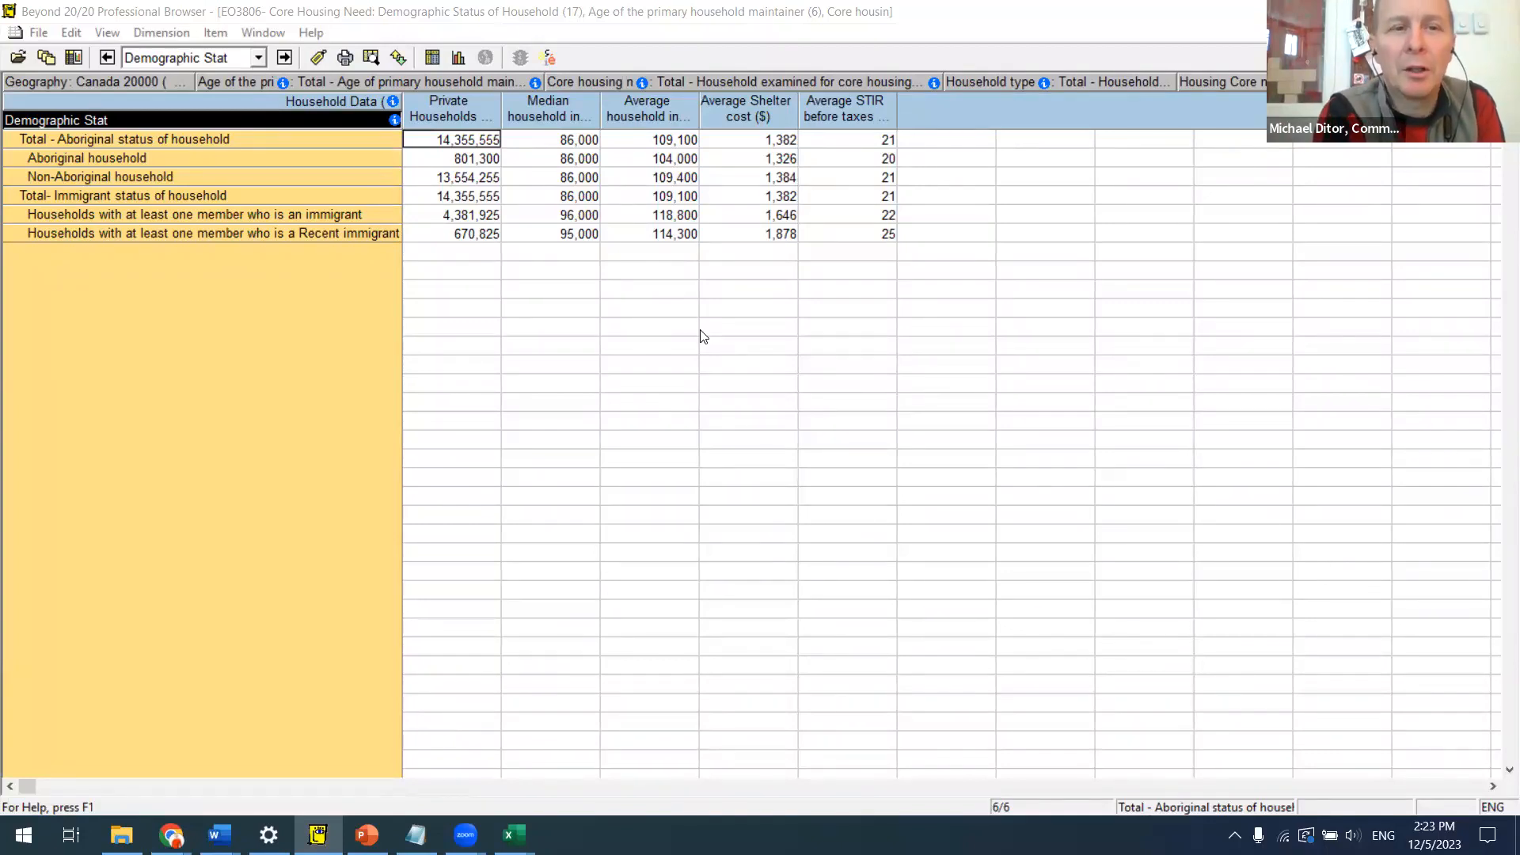
{"action": "left_click", "coordinate": [665, 5]}
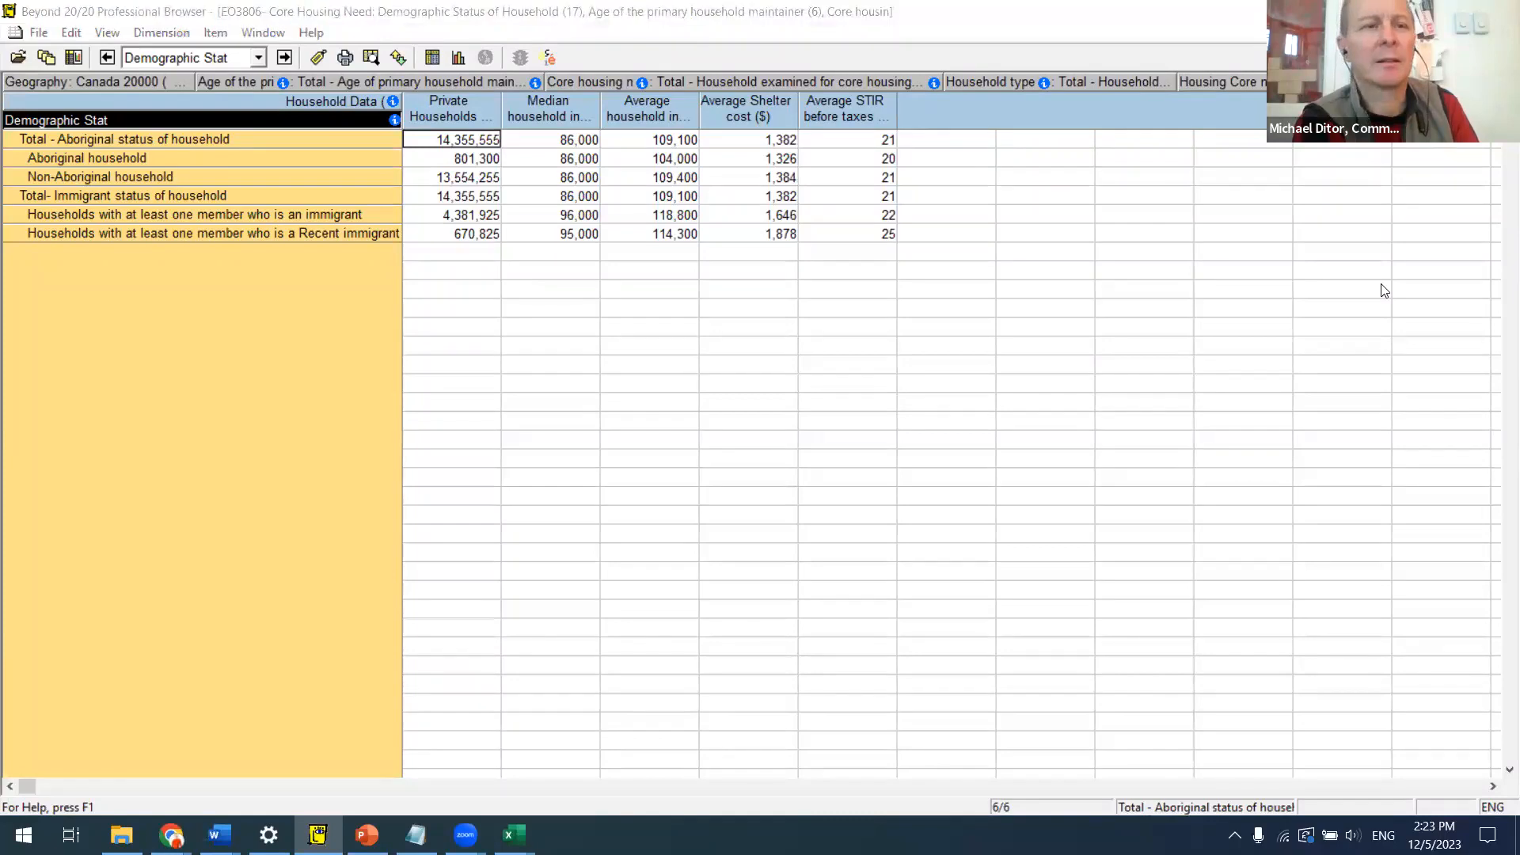
{"action": "left_click", "coordinate": [350, 16]}
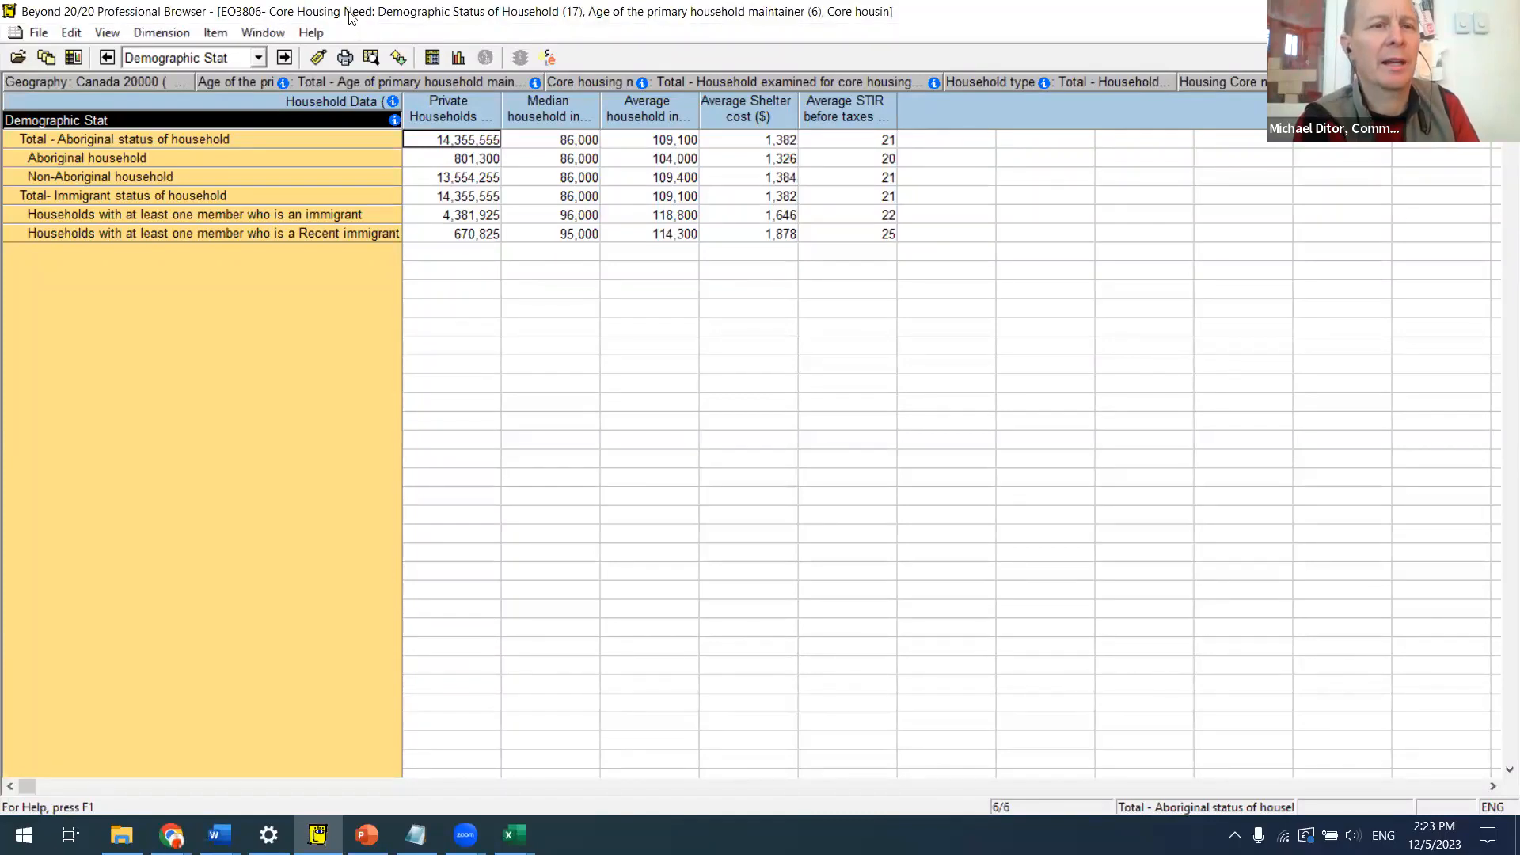
{"action": "left_click", "coordinate": [255, 34]}
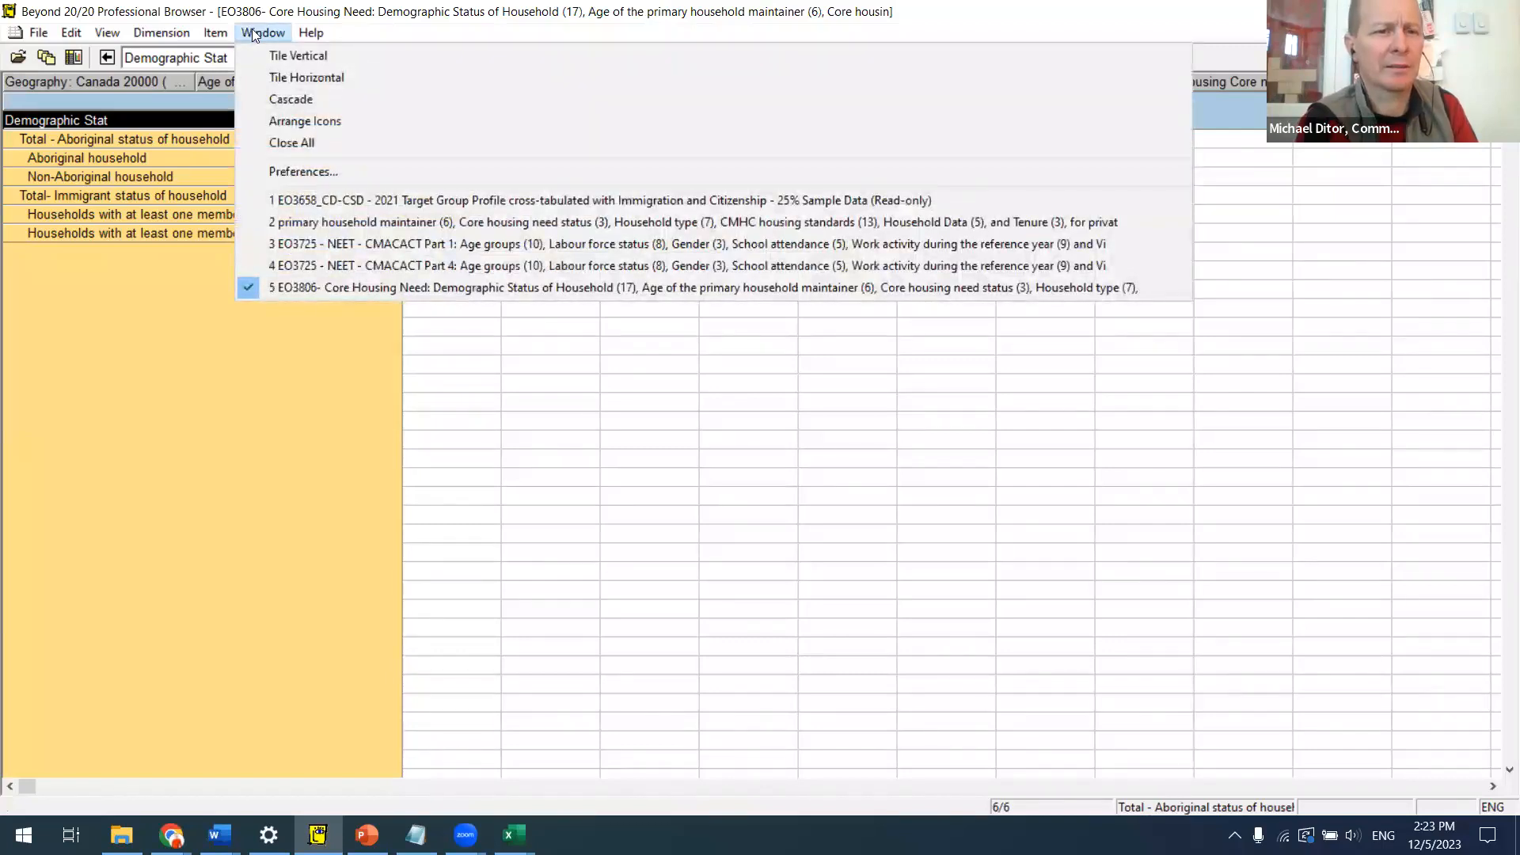
{"action": "left_click", "coordinate": [122, 353]}
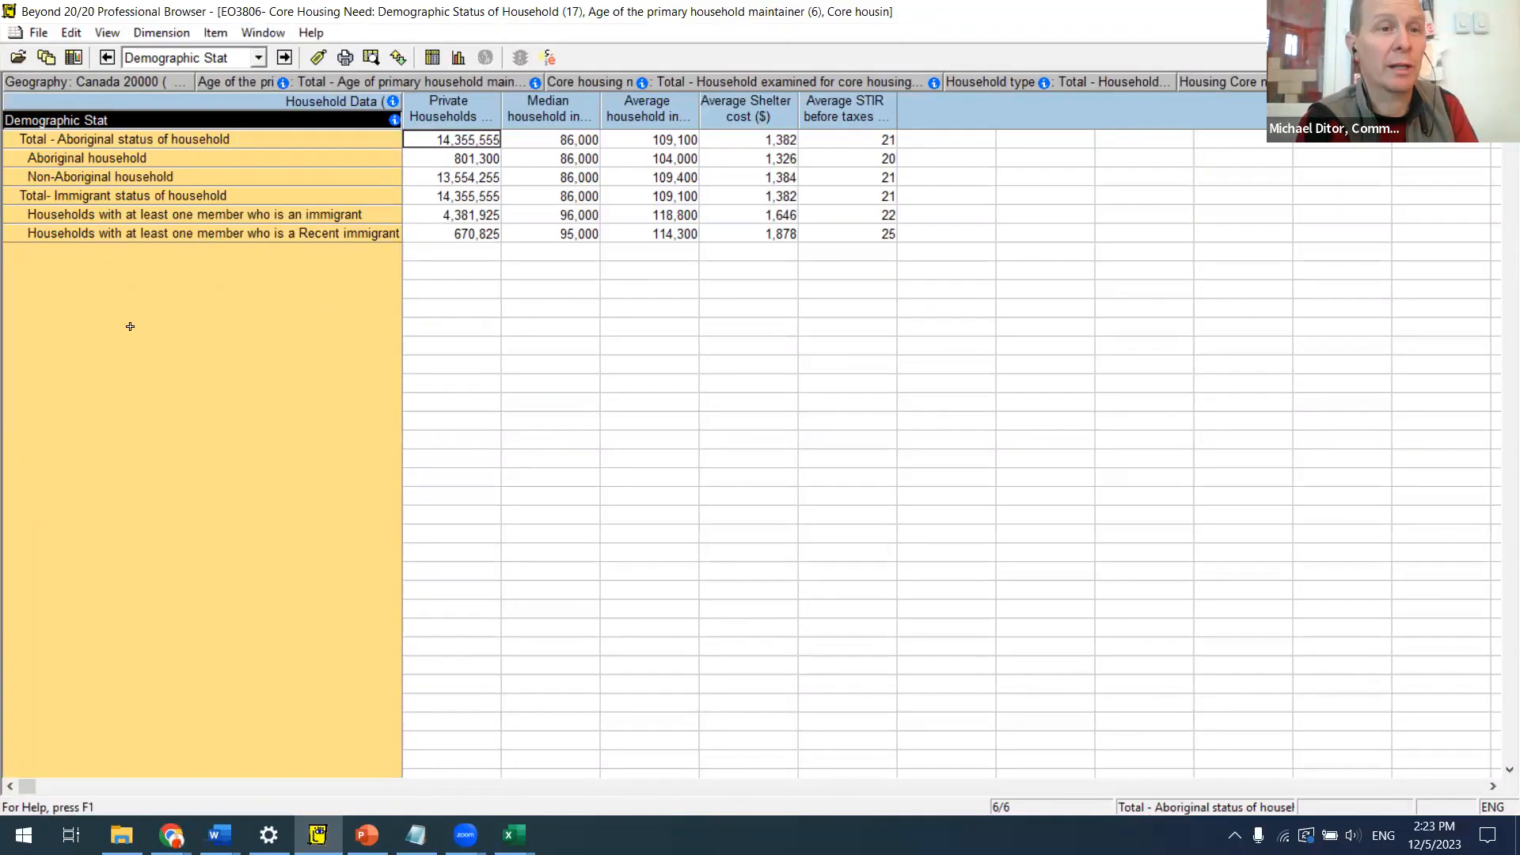
Step: Select the Non-Aboriginal household item and swap the Geography dimension into the table rows in place of Demographic Stat
{"action": "left_click_drag", "start_coordinate": [89, 170], "coordinate": [84, 214]}
{"action": "left_click", "coordinate": [98, 372]}
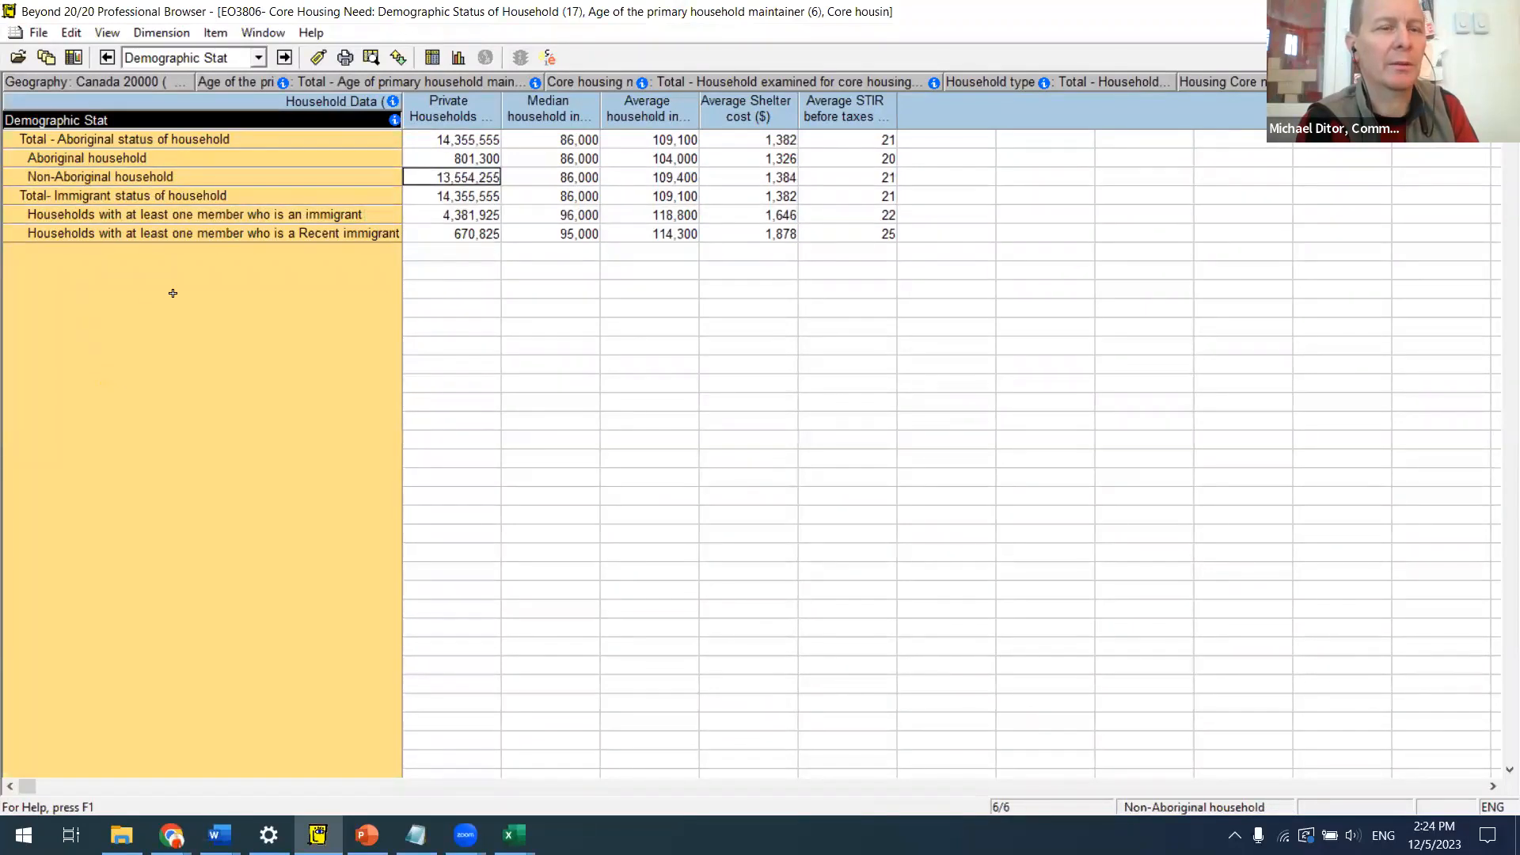
{"action": "left_click", "coordinate": [215, 34]}
{"action": "left_click", "coordinate": [215, 34]}
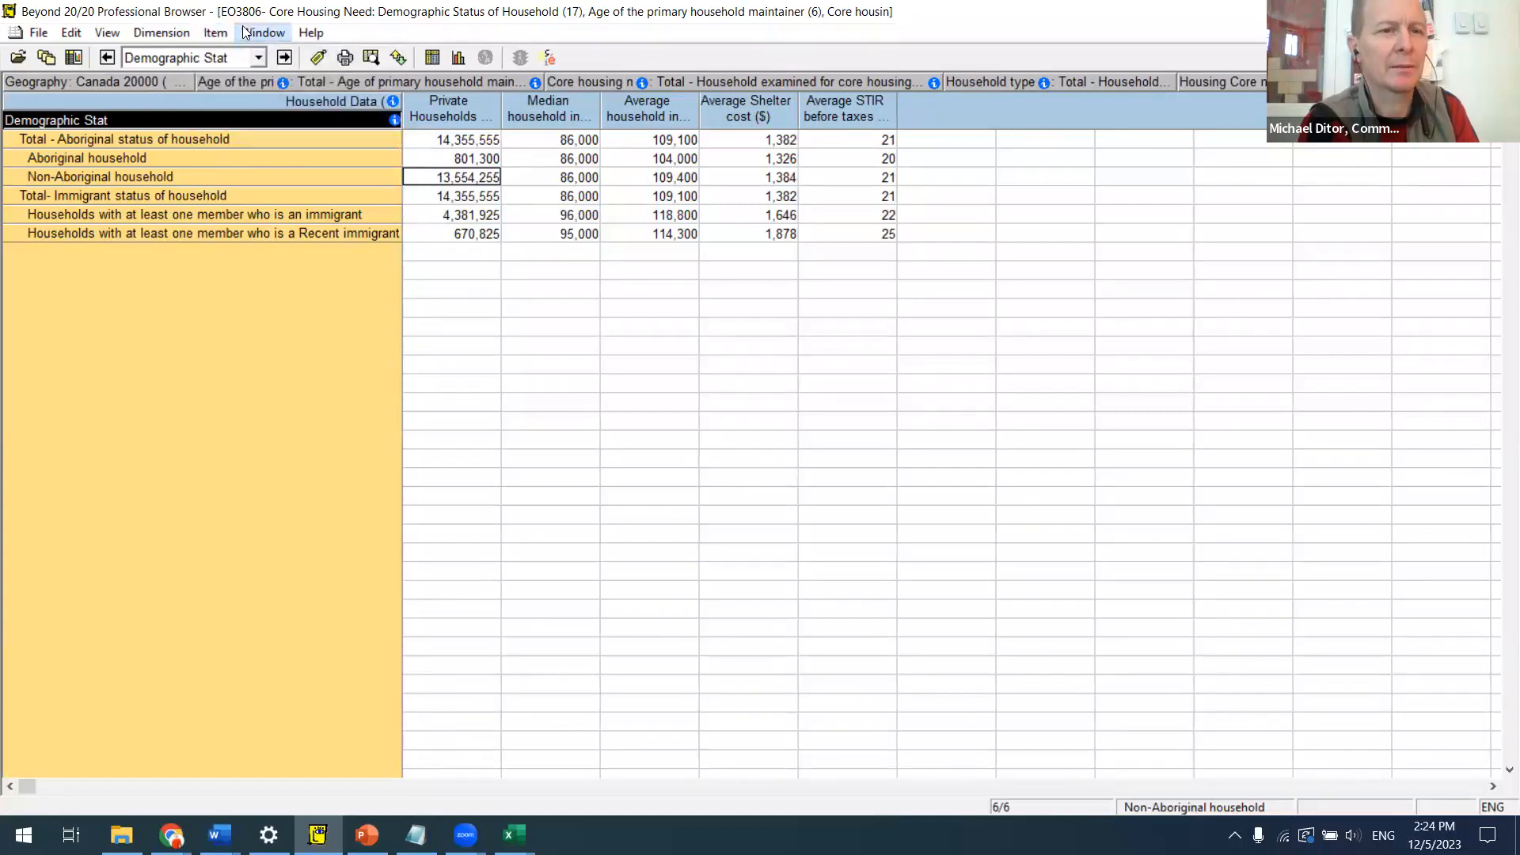
{"action": "left_click", "coordinate": [307, 33]}
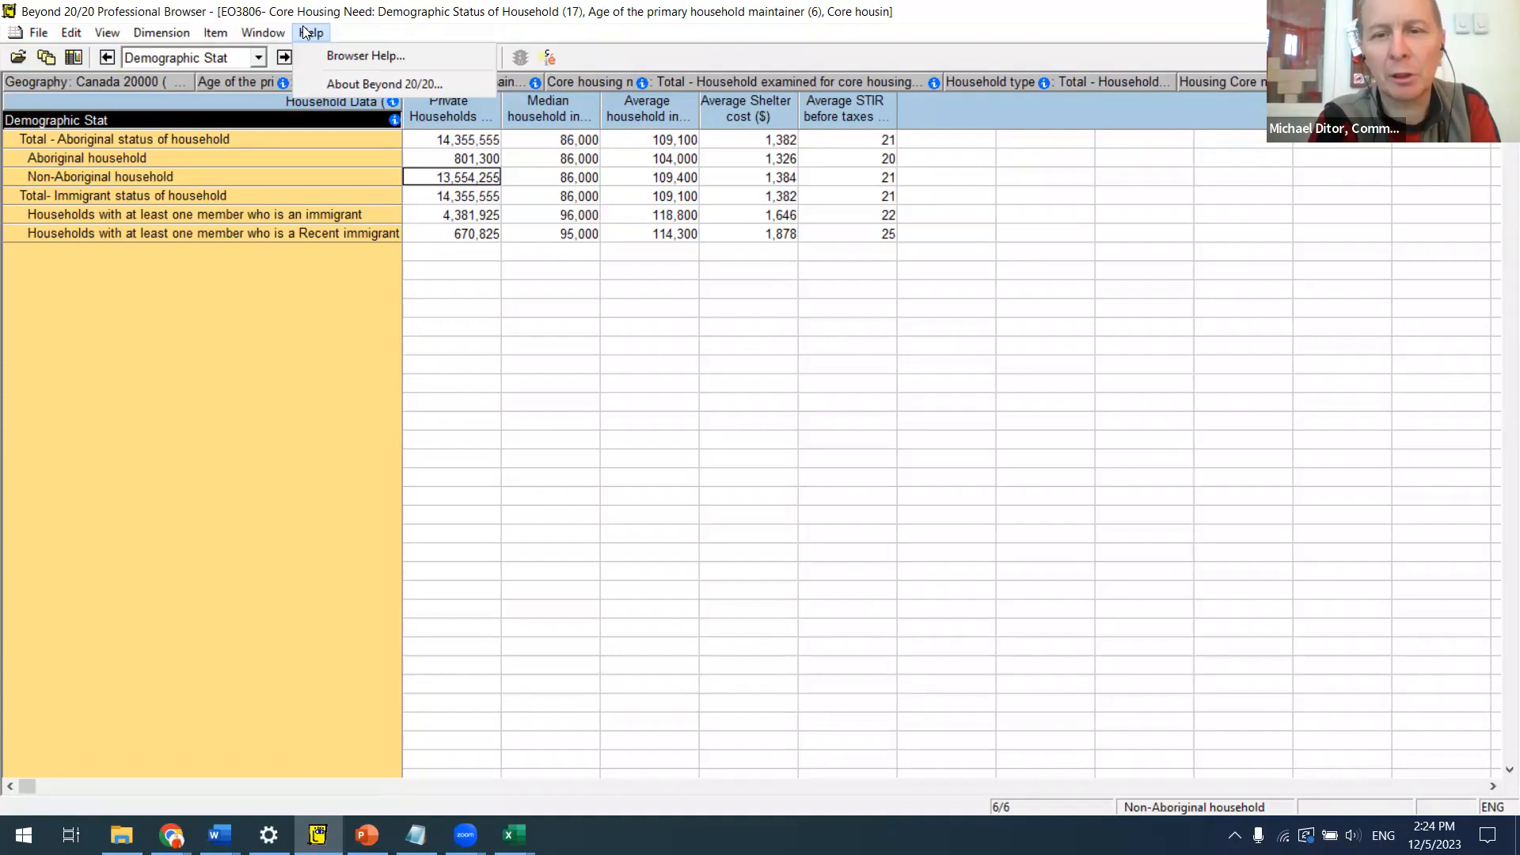
{"action": "mouse_move", "coordinate": [263, 33]}
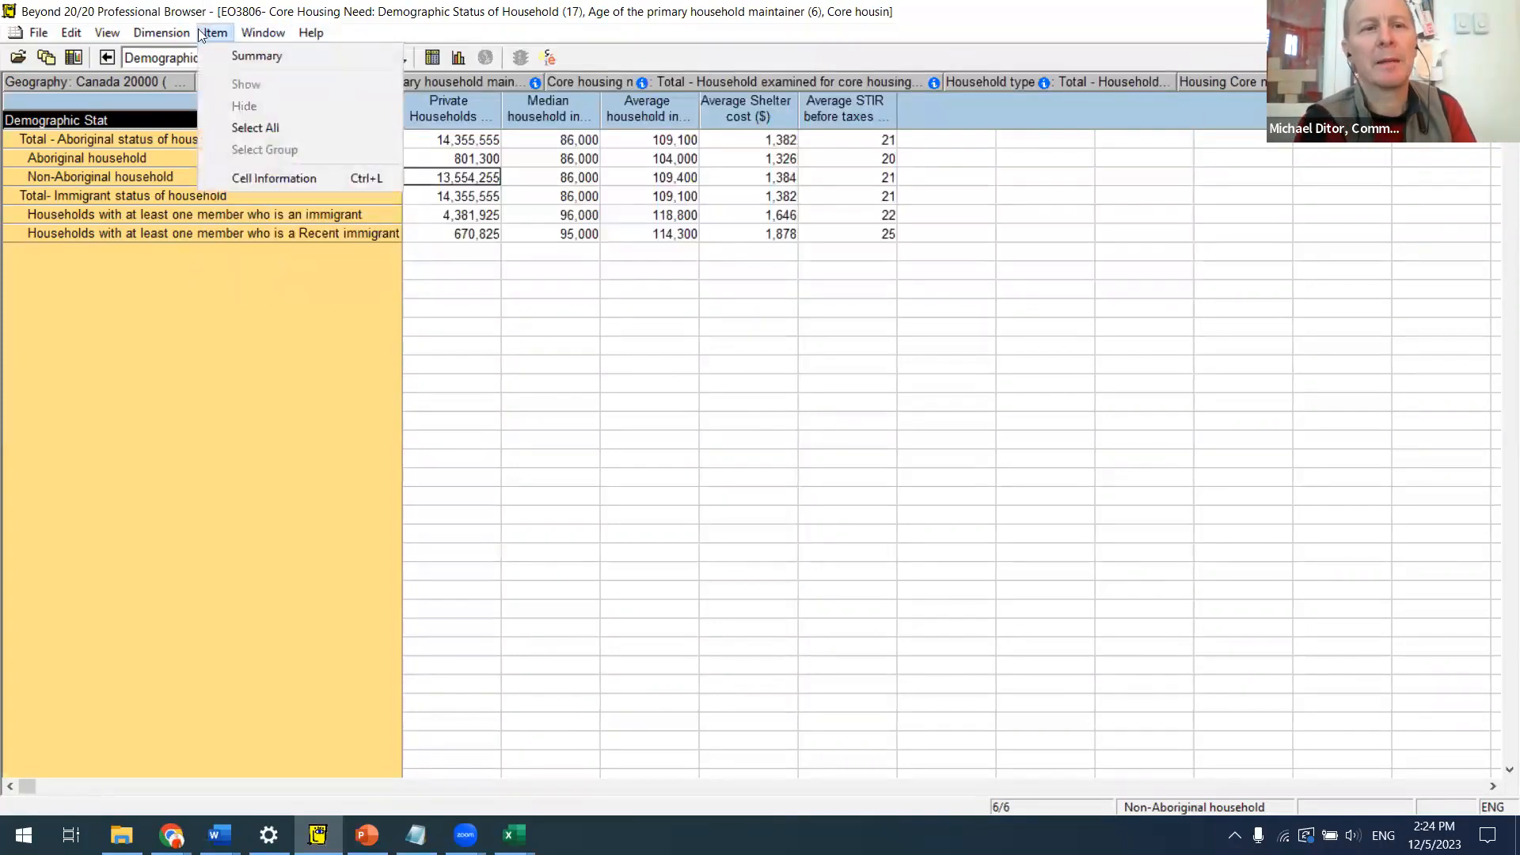
{"action": "mouse_move", "coordinate": [161, 33]}
{"action": "left_click", "coordinate": [64, 310]}
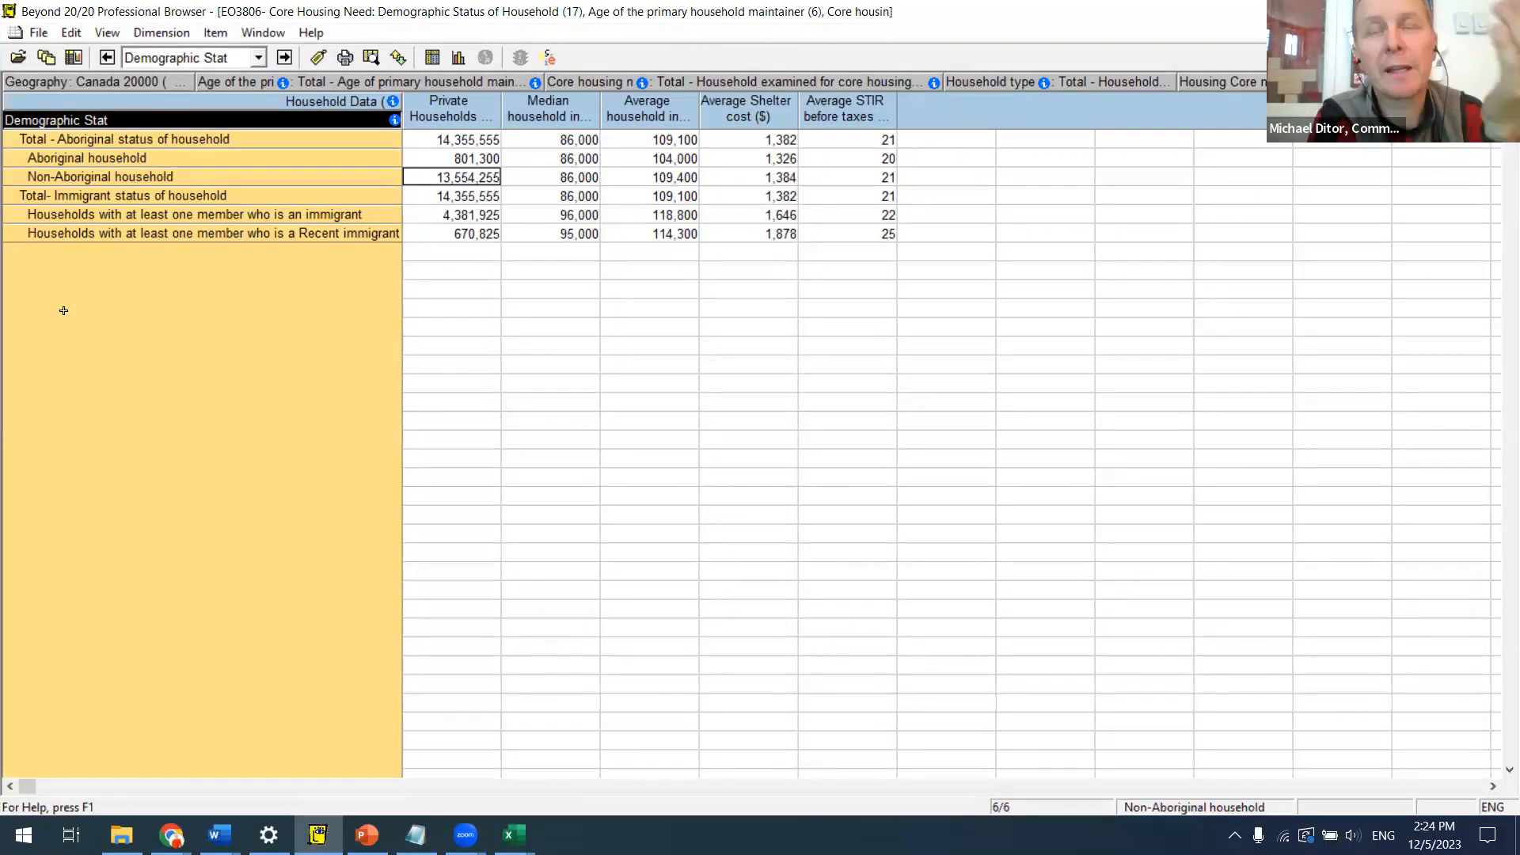
{"action": "left_click_drag", "start_coordinate": [79, 82], "coordinate": [126, 235]}
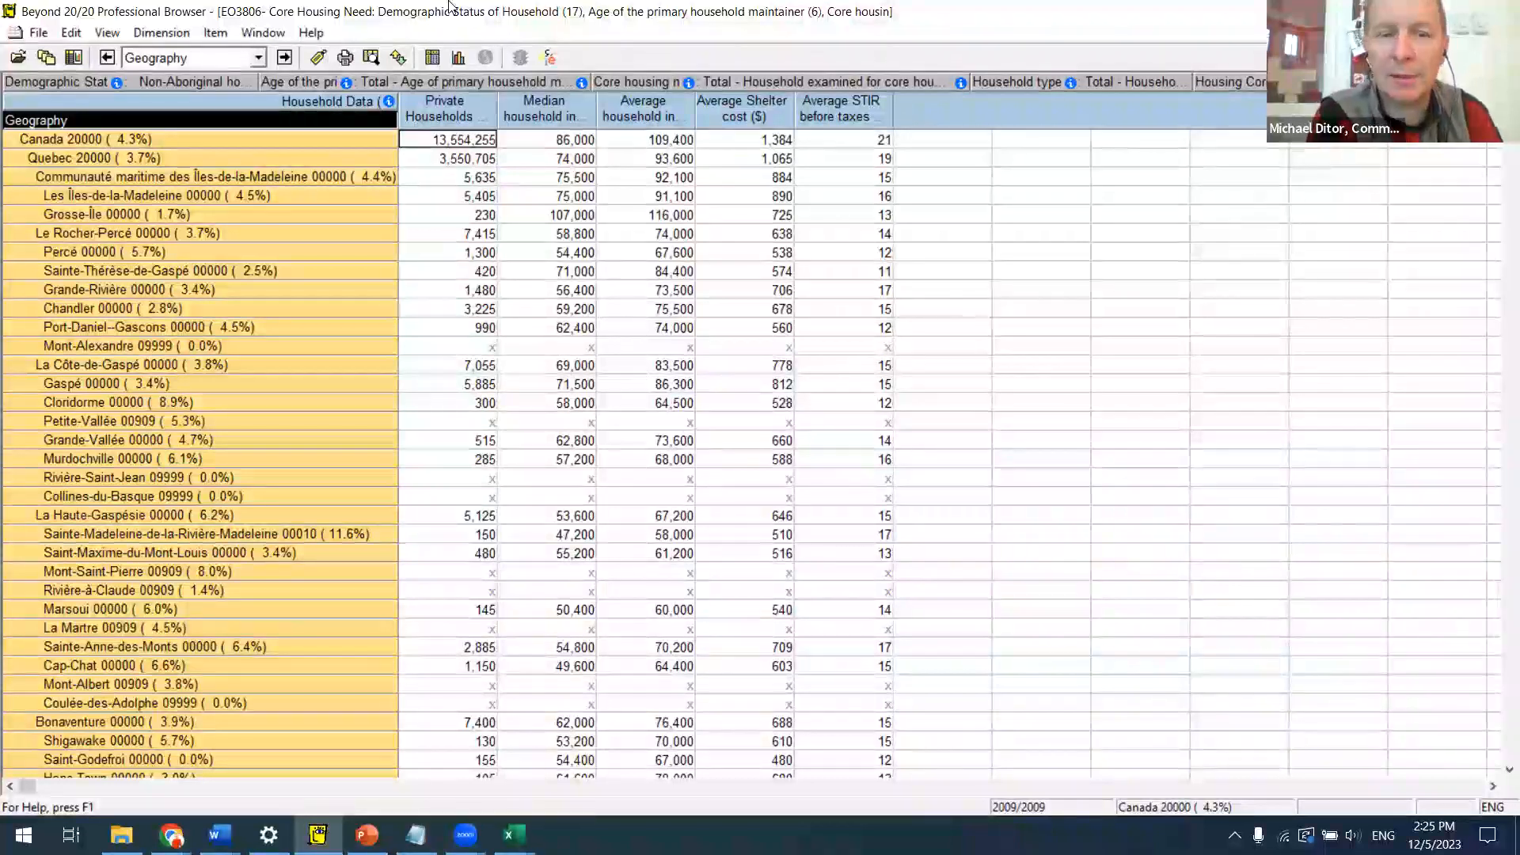
Step: Tile the open table windows horizontally and maximize the EO3806 Core Housing Need table again
{"action": "left_click", "coordinate": [256, 37]}
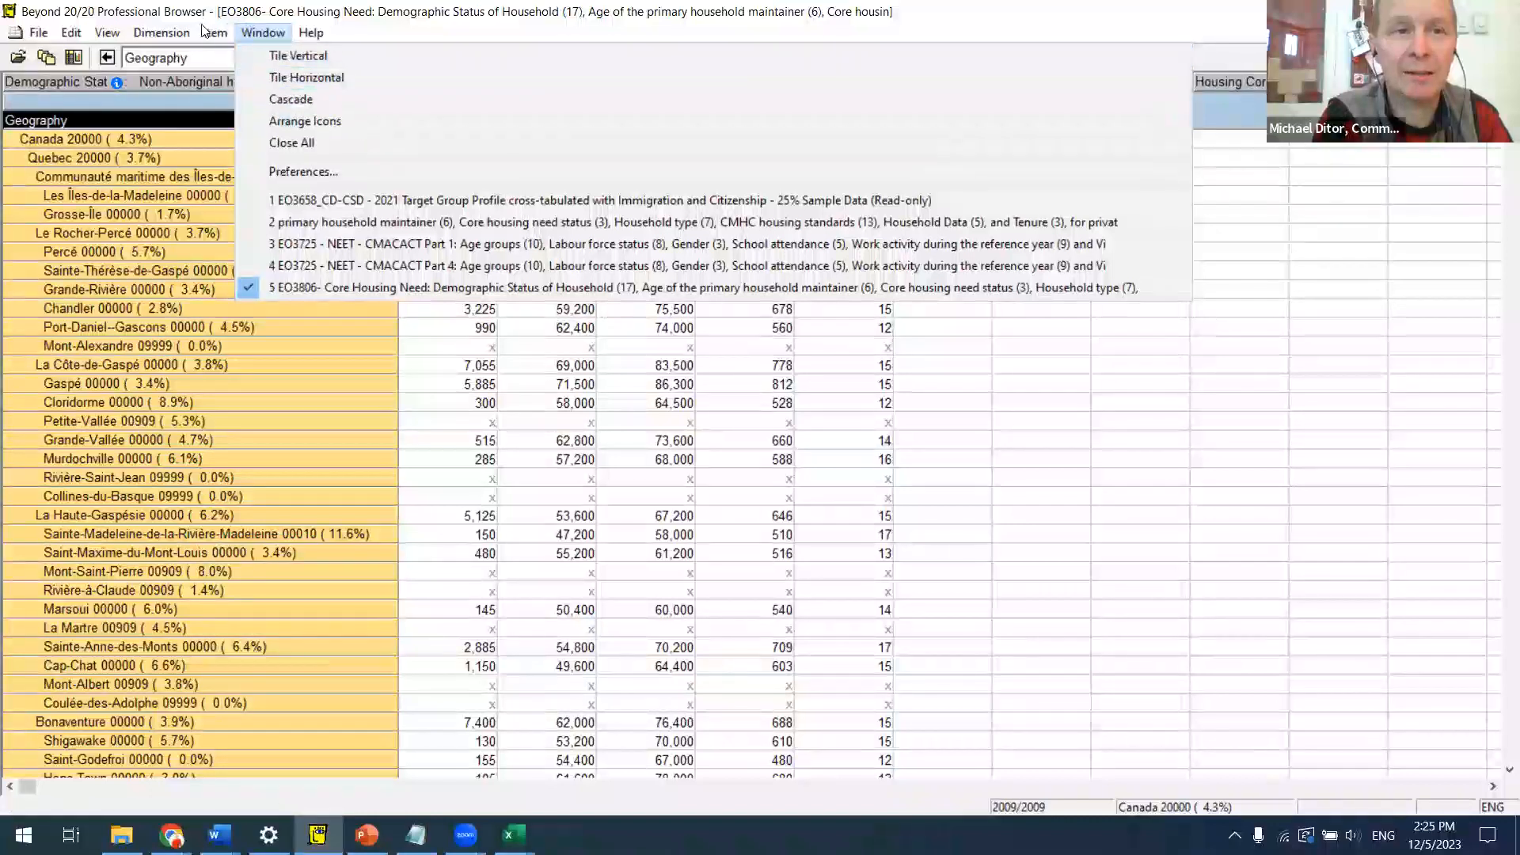
{"action": "mouse_move", "coordinate": [211, 31]}
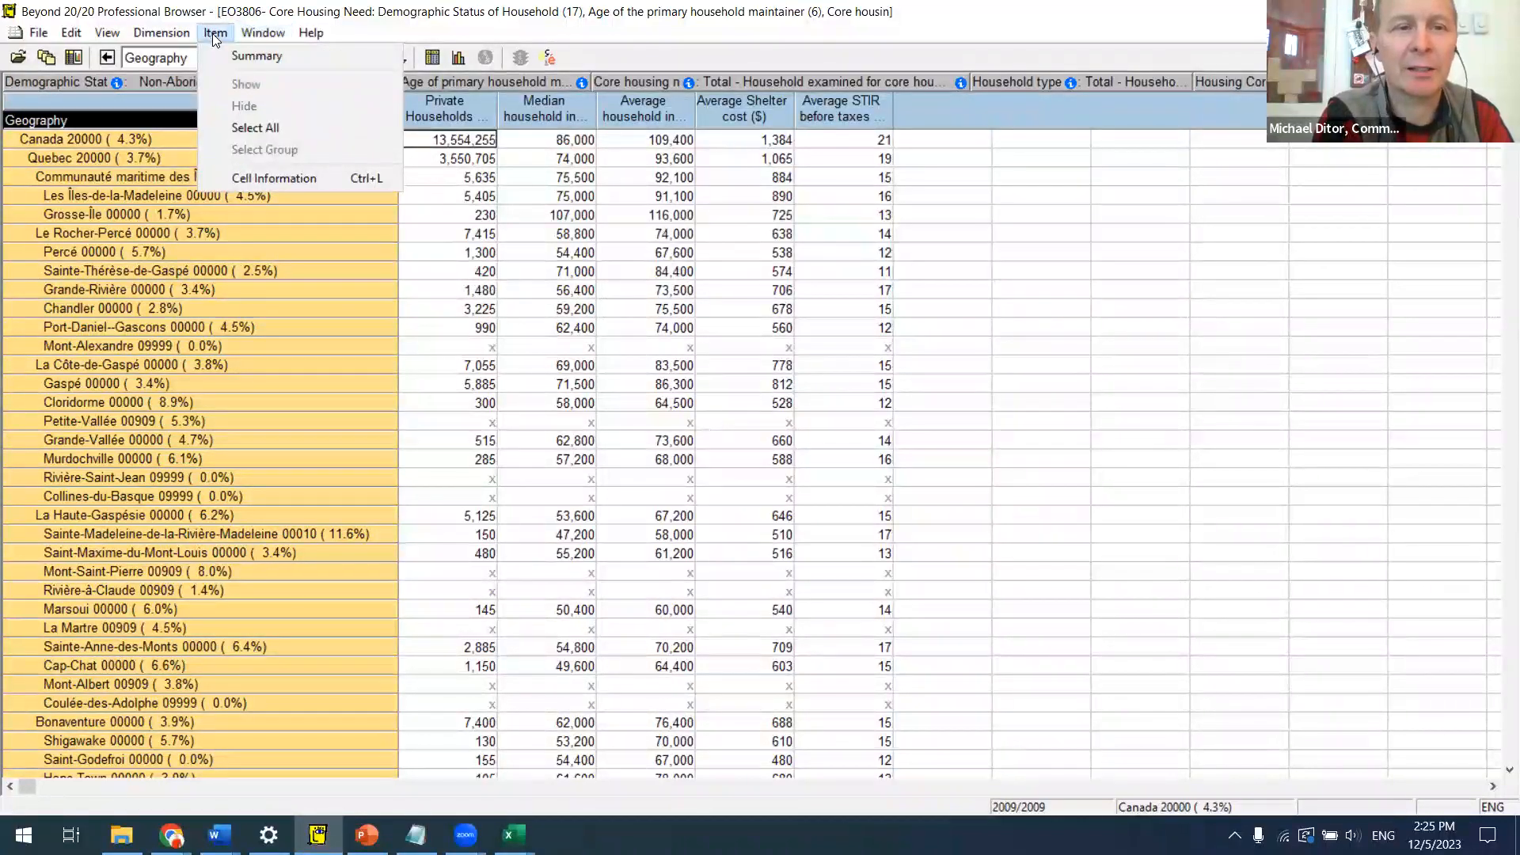
{"action": "mouse_move", "coordinate": [269, 38]}
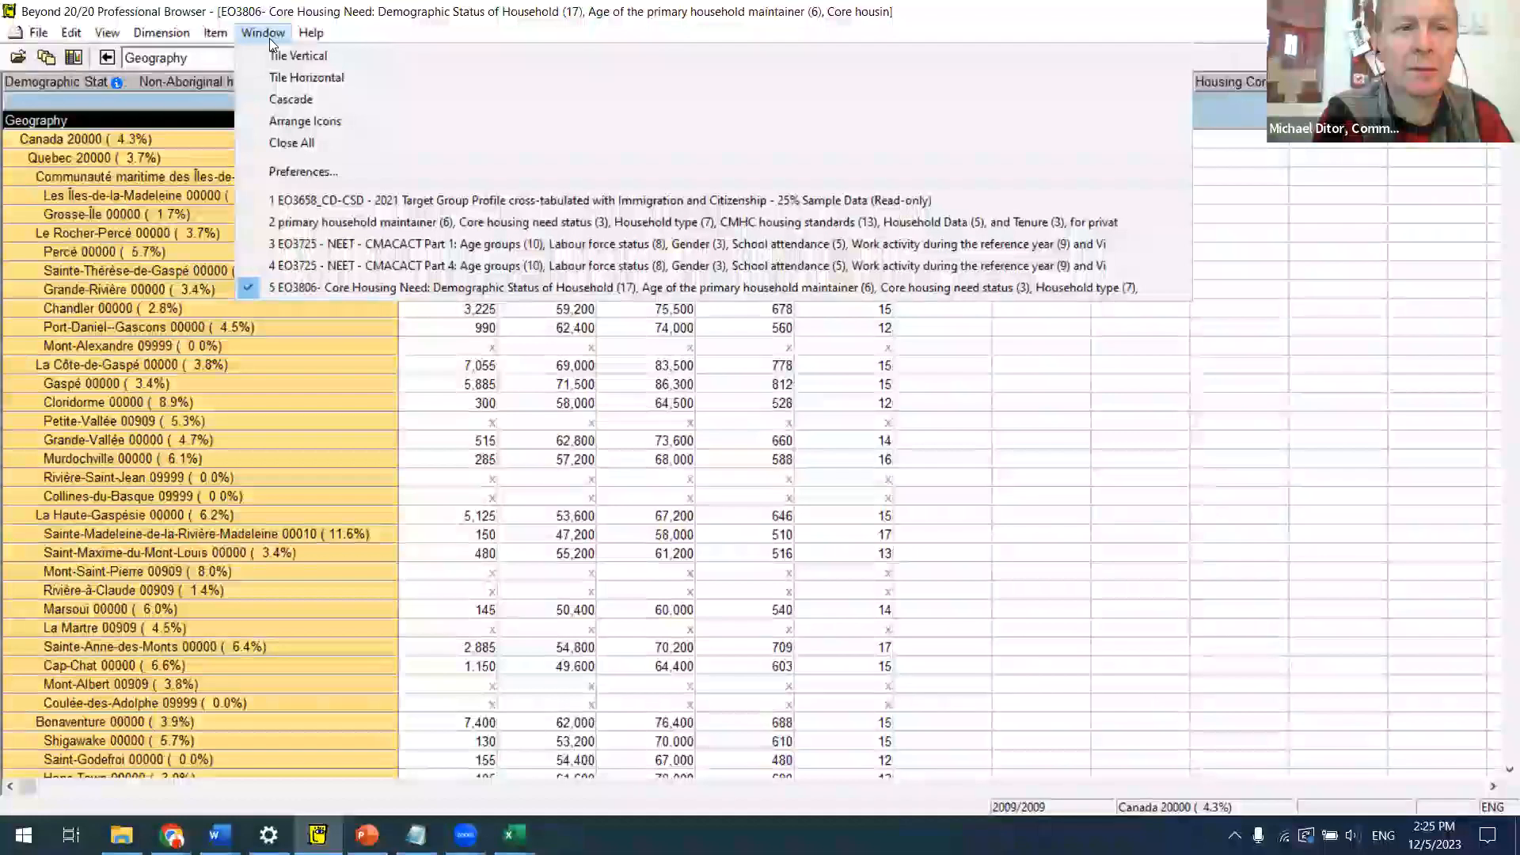
{"action": "left_click", "coordinate": [284, 79]}
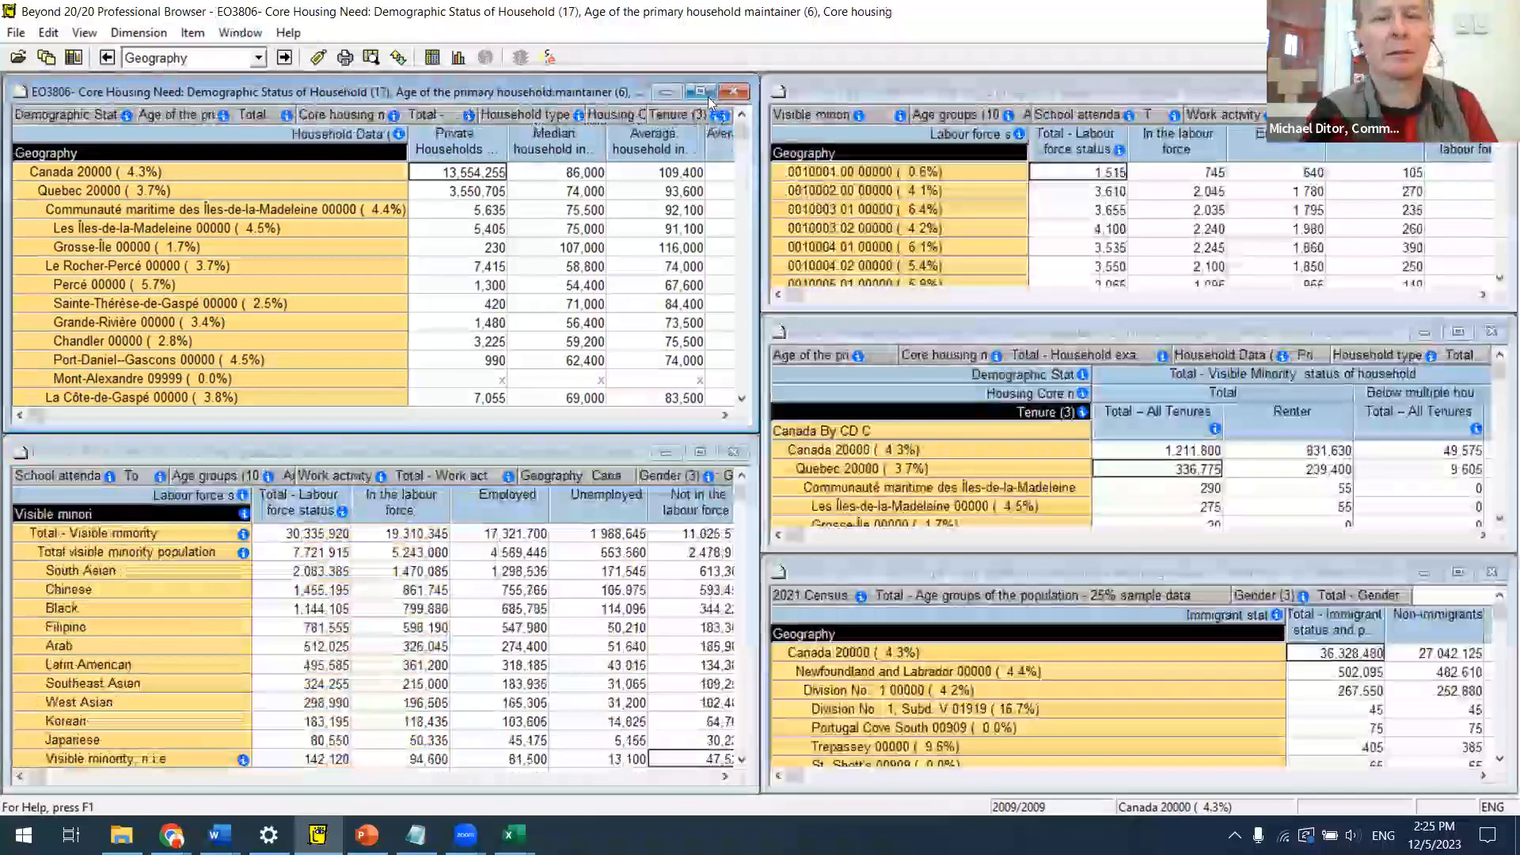
{"action": "left_click", "coordinate": [705, 96]}
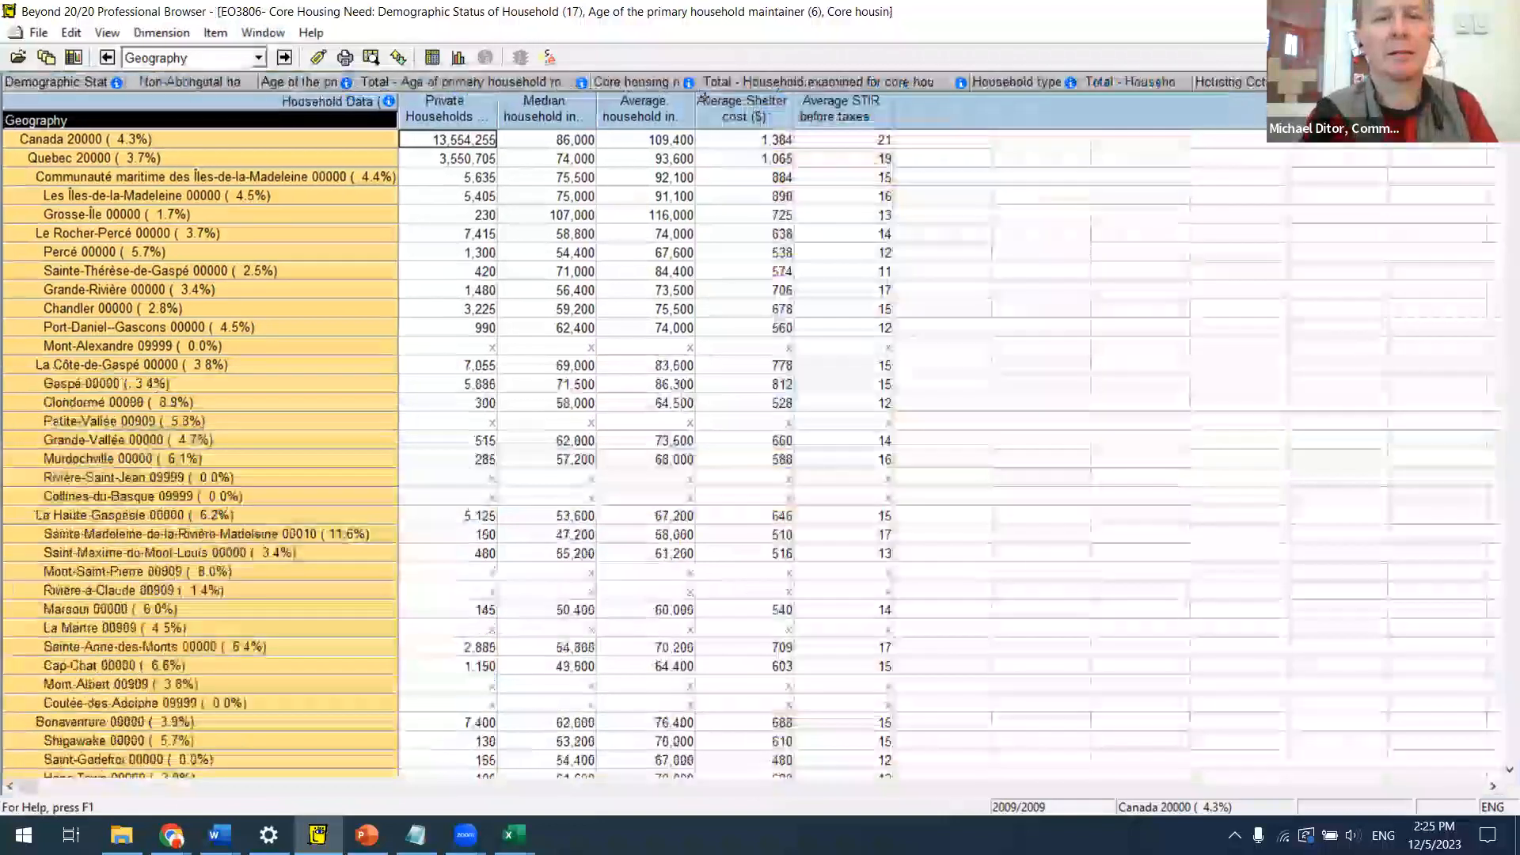
Step: Display the cell information for the Private Households value in the Canada row
{"action": "left_click", "coordinate": [214, 35]}
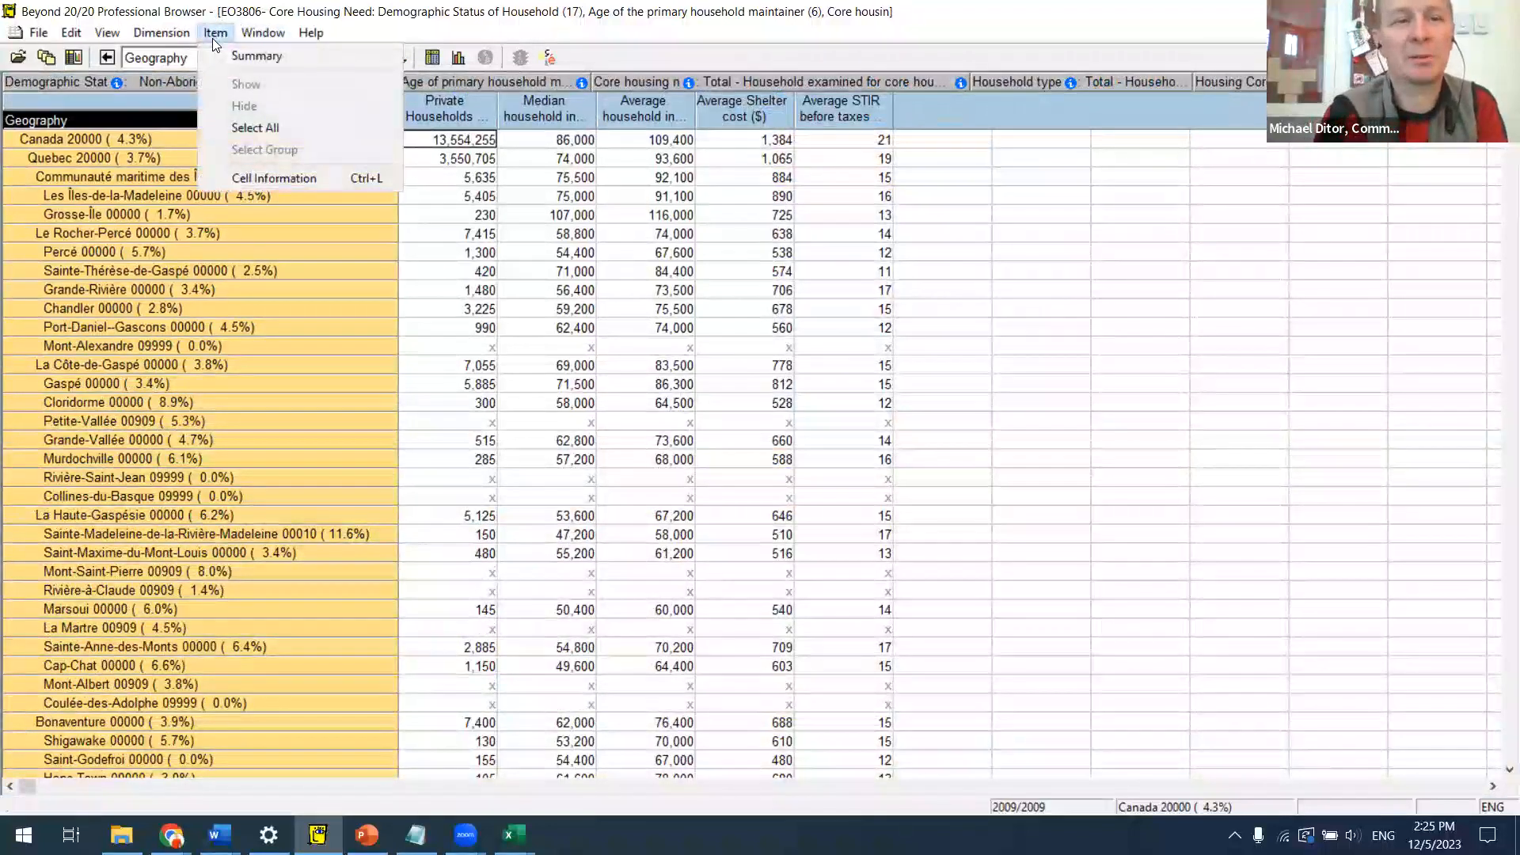
{"action": "left_click", "coordinate": [281, 178]}
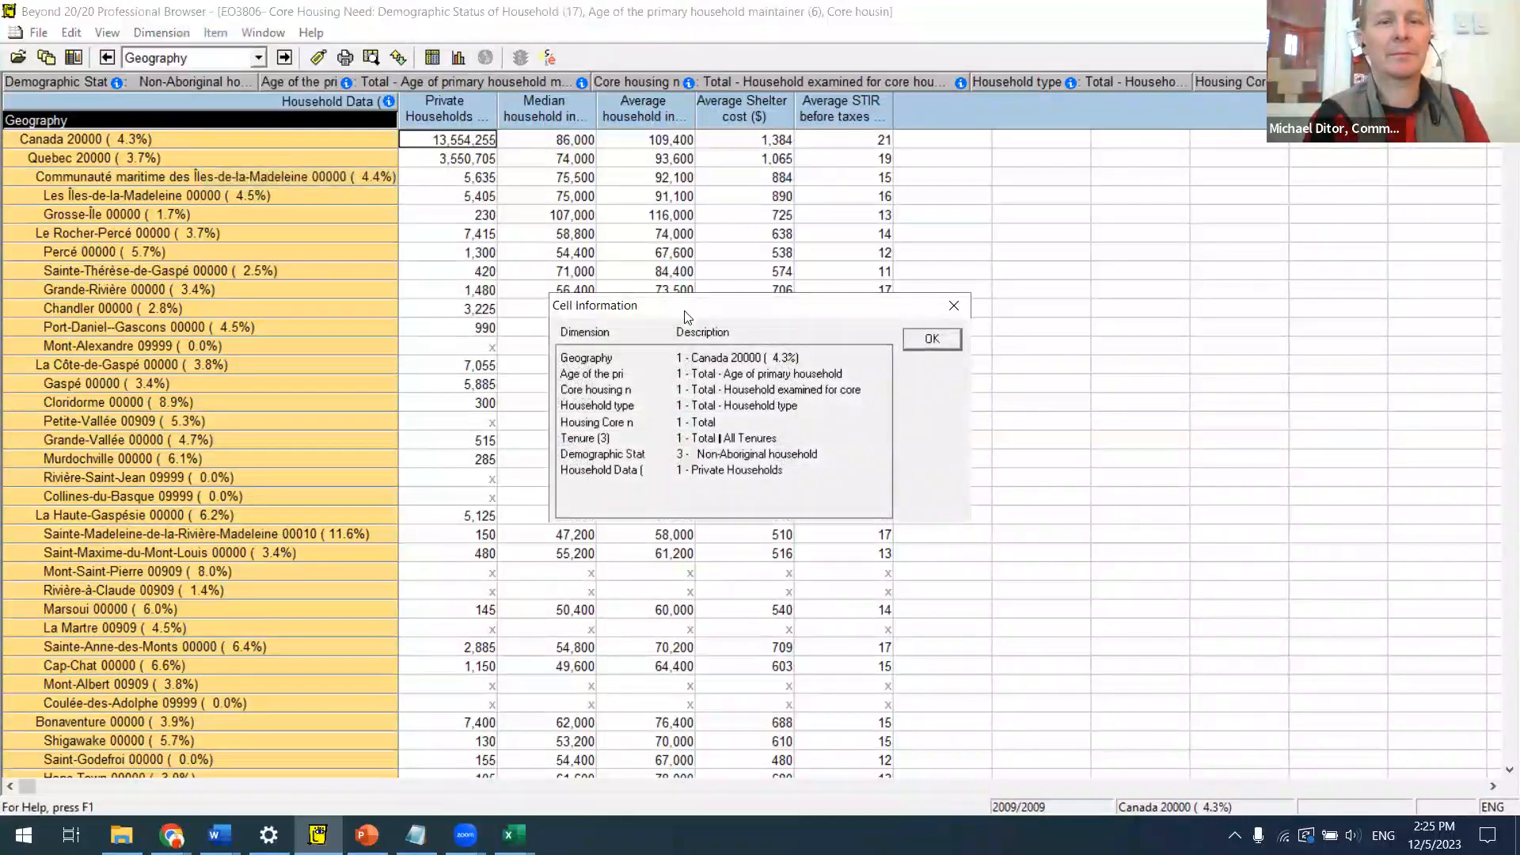